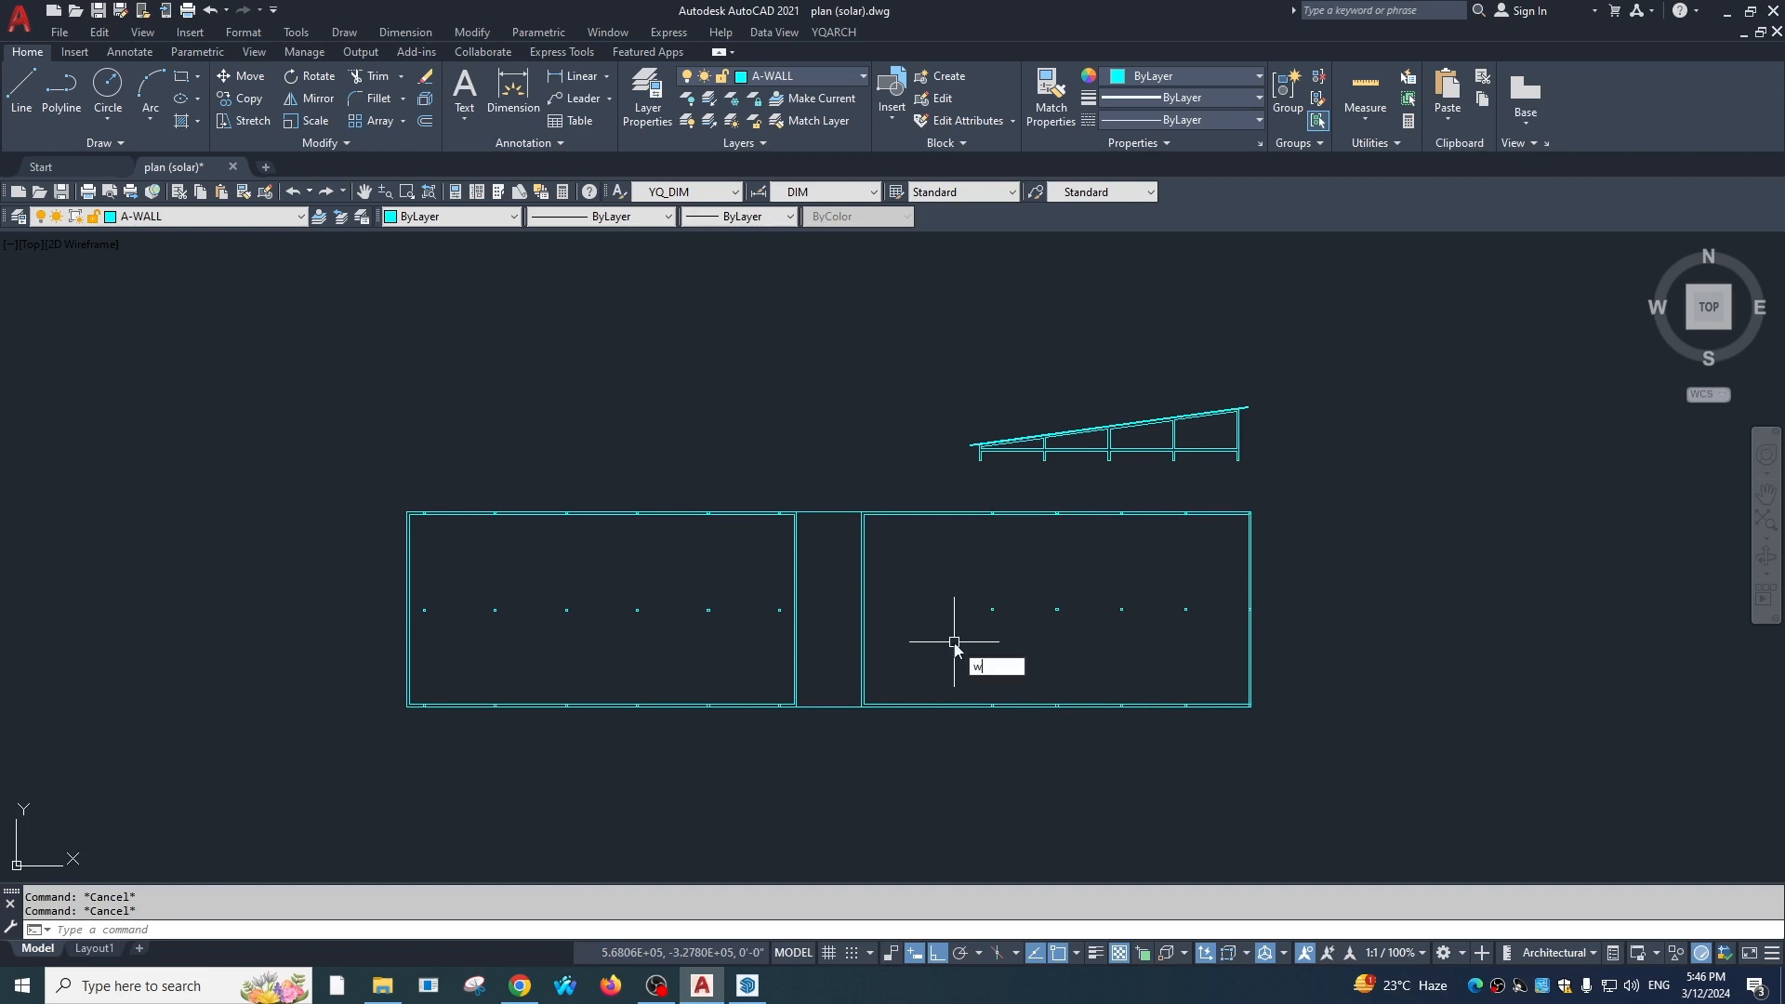
Write the whole plan and the side elevation out as a drawing block named 3333.dwg on the Desktop
left_click(1410, 319)
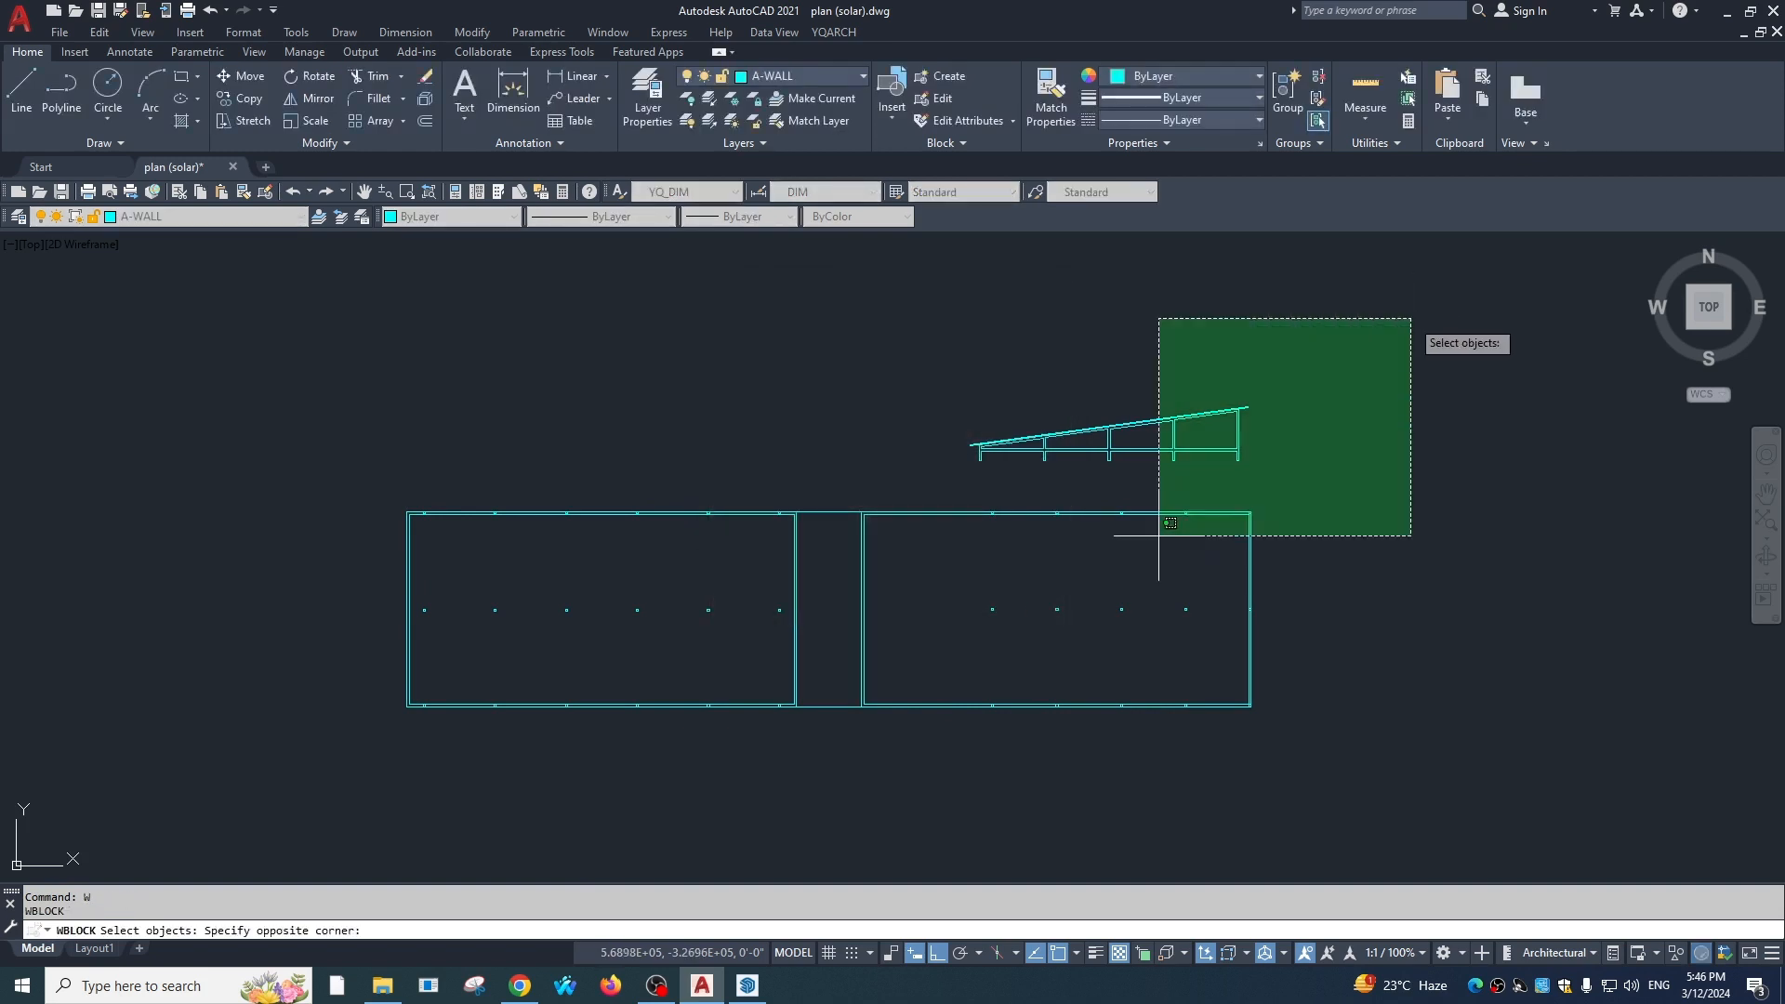
left_click(290, 814)
left_click(251, 370)
left_click(1390, 770)
key("Return")
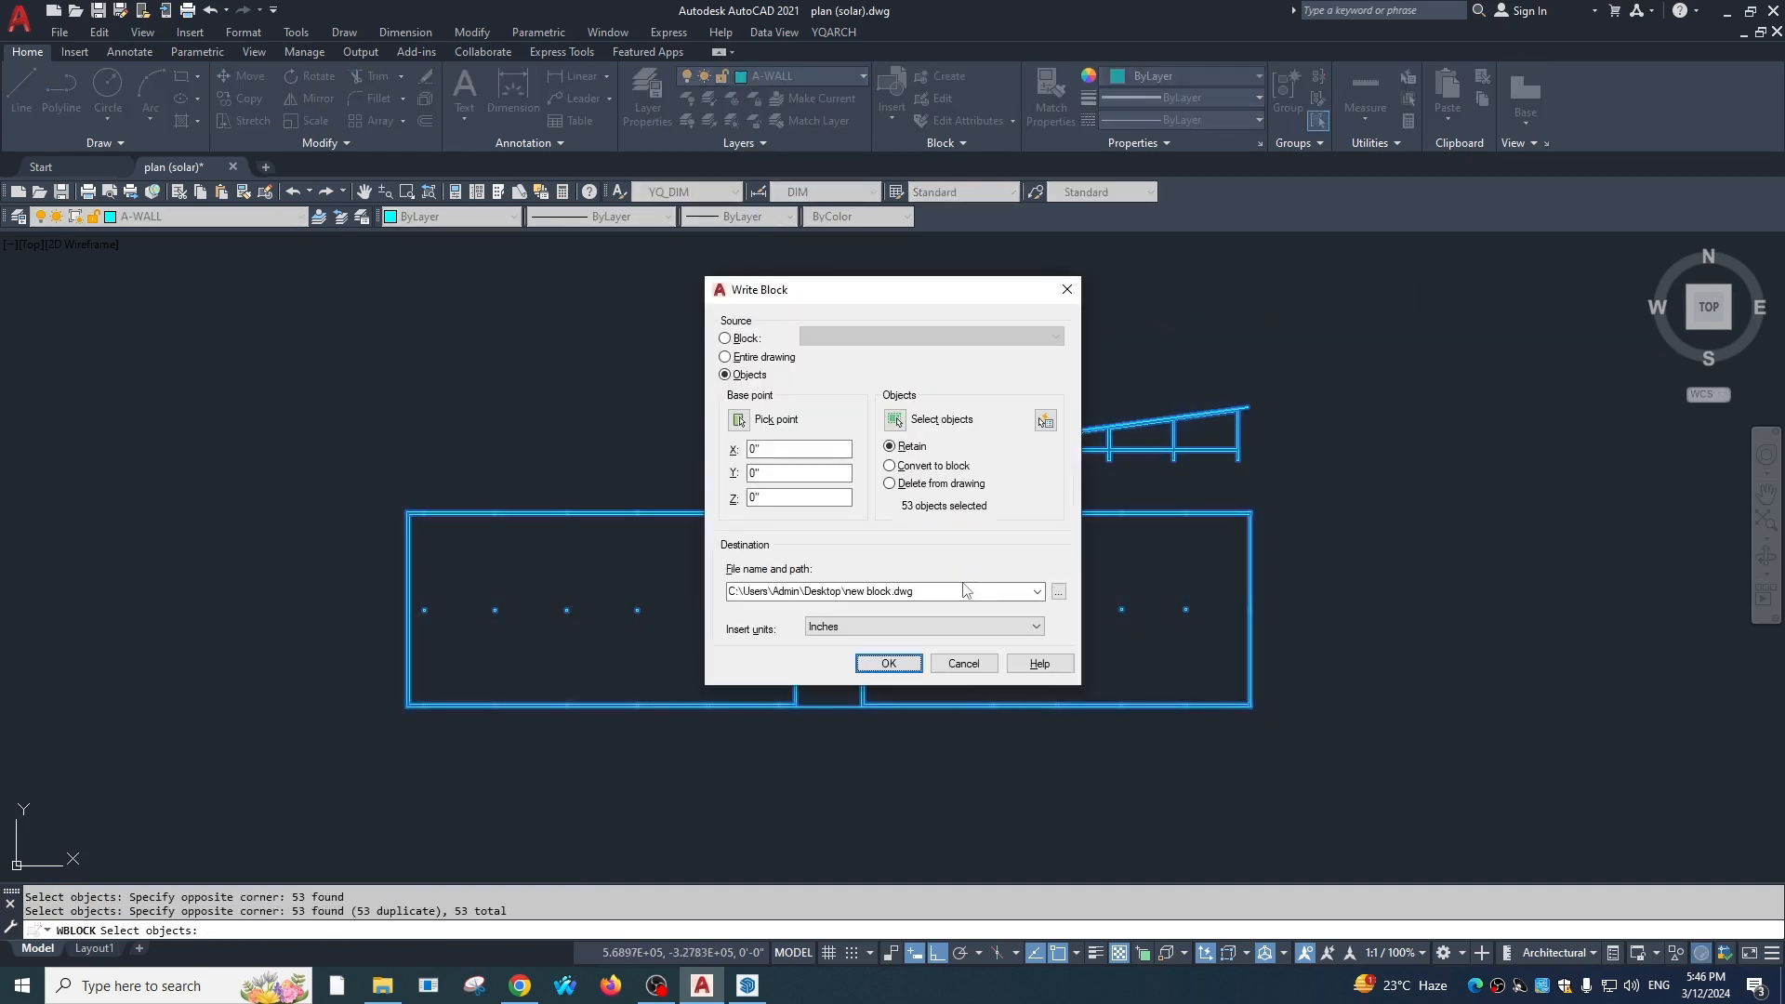
left_click(1058, 591)
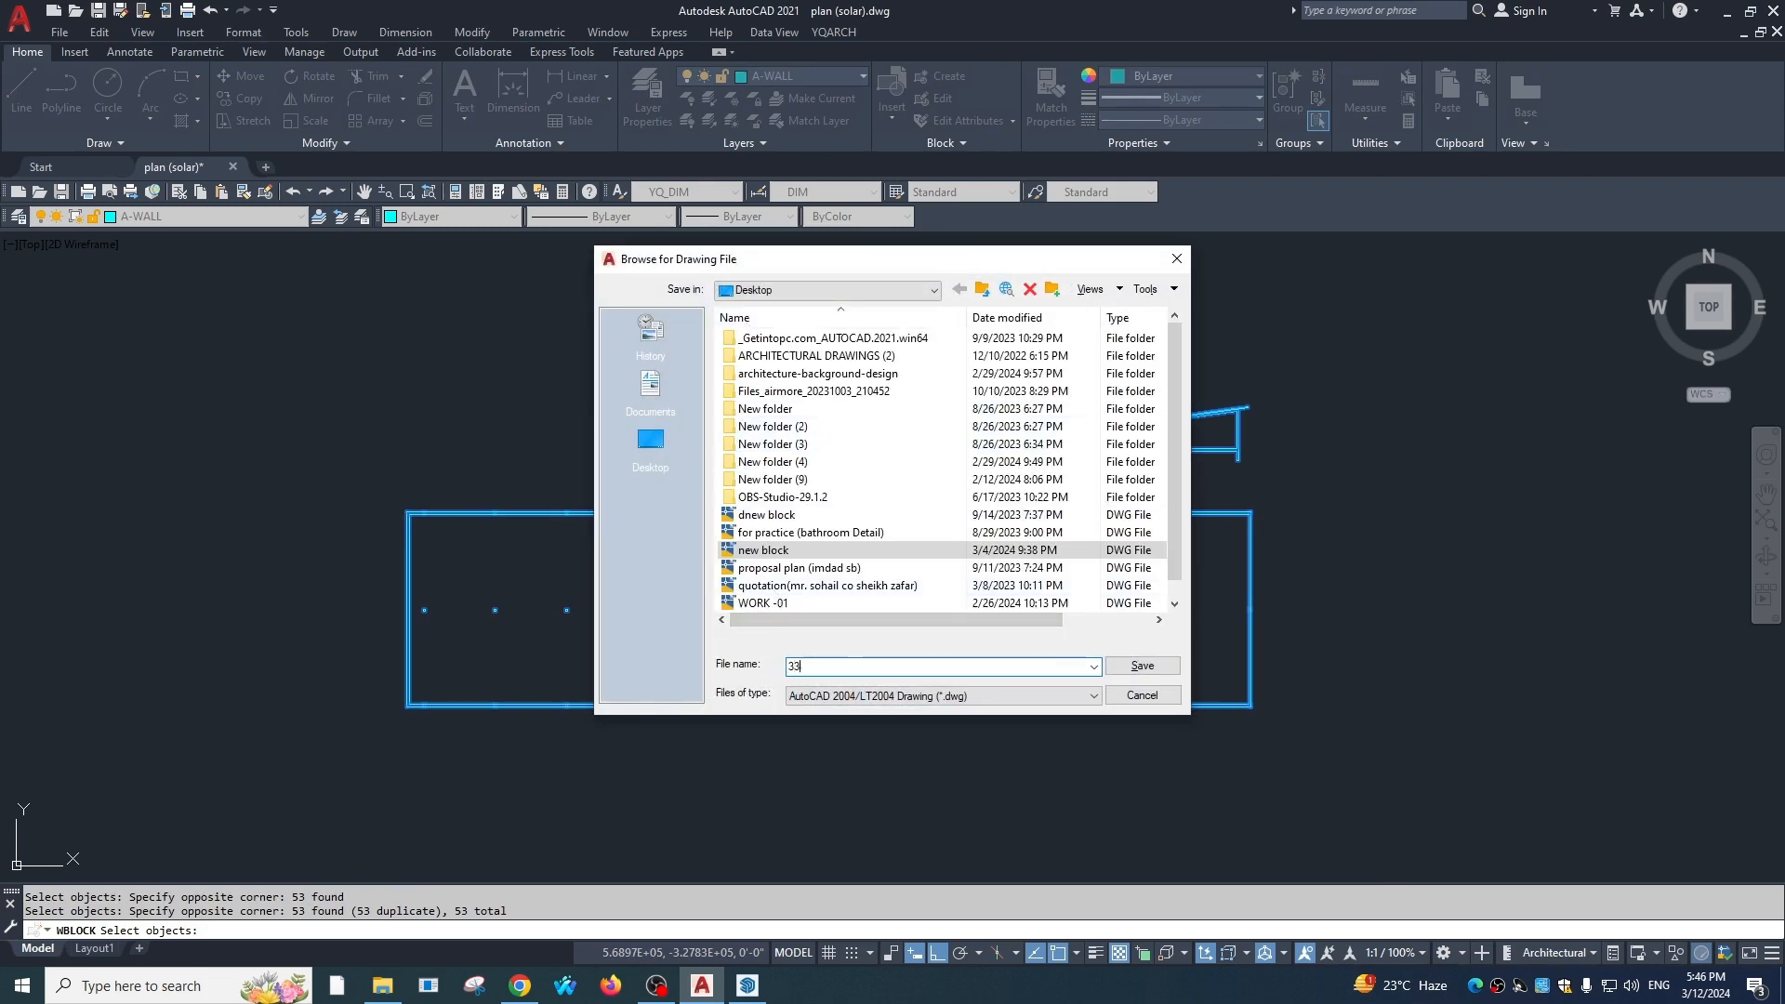
left_click(1149, 667)
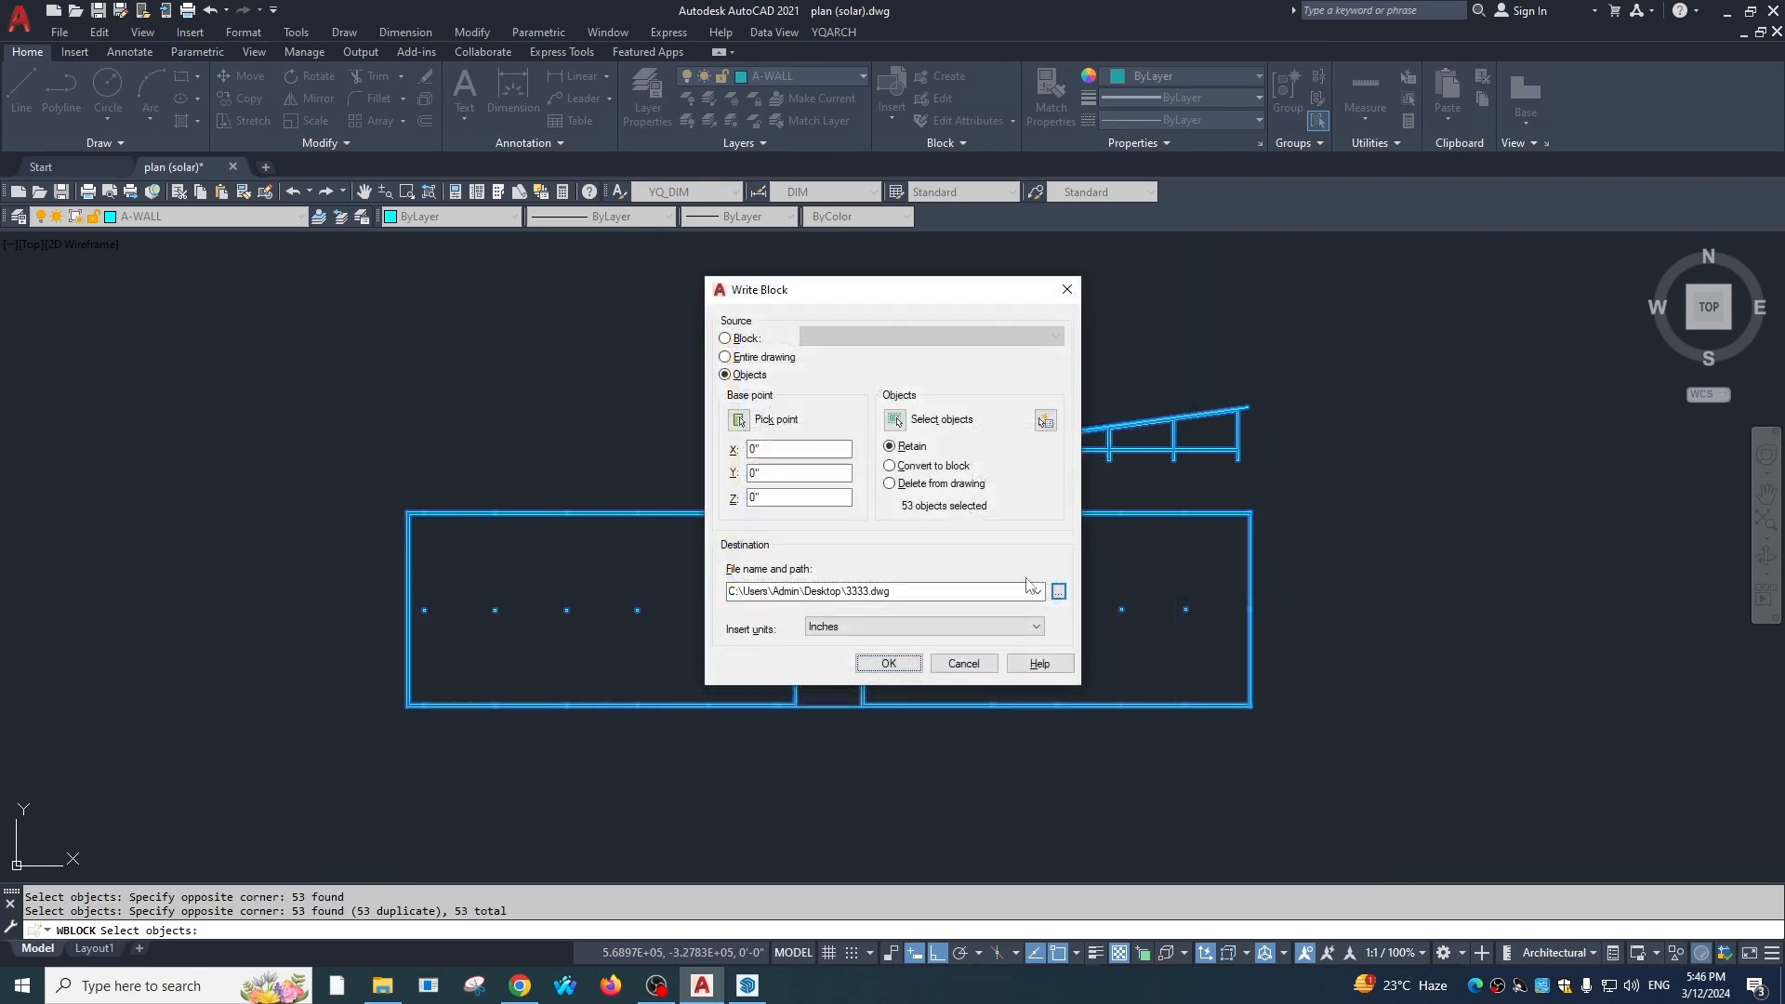
left_click(889, 664)
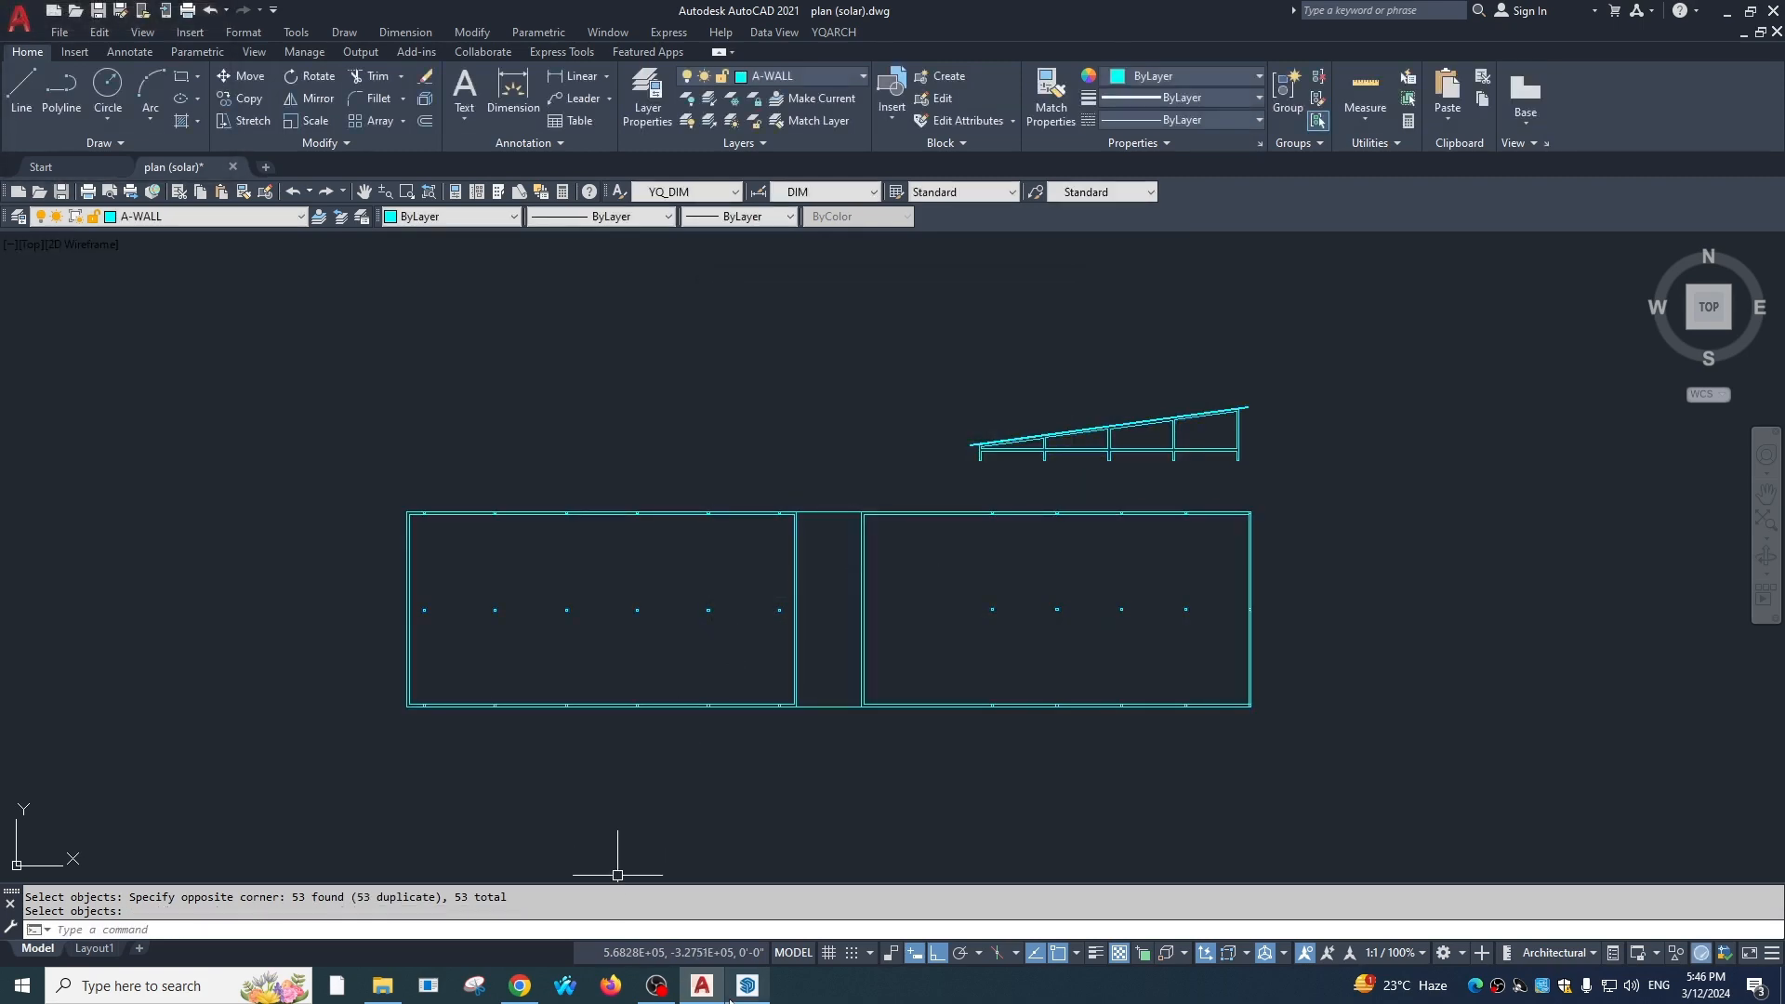
Switch to SketchUp and move the existing solar panel model with its blue-grey base slab farther from the origin along the green axis
left_click(747, 987)
mouse_move(741, 394)
middle_mouse_down()
mouse_move(701, 592)
mouse_move(801, 557)
middle_mouse_up()
scroll(708, 621, "up", 4)
middle_click_drag(805, 465, 613, 372)
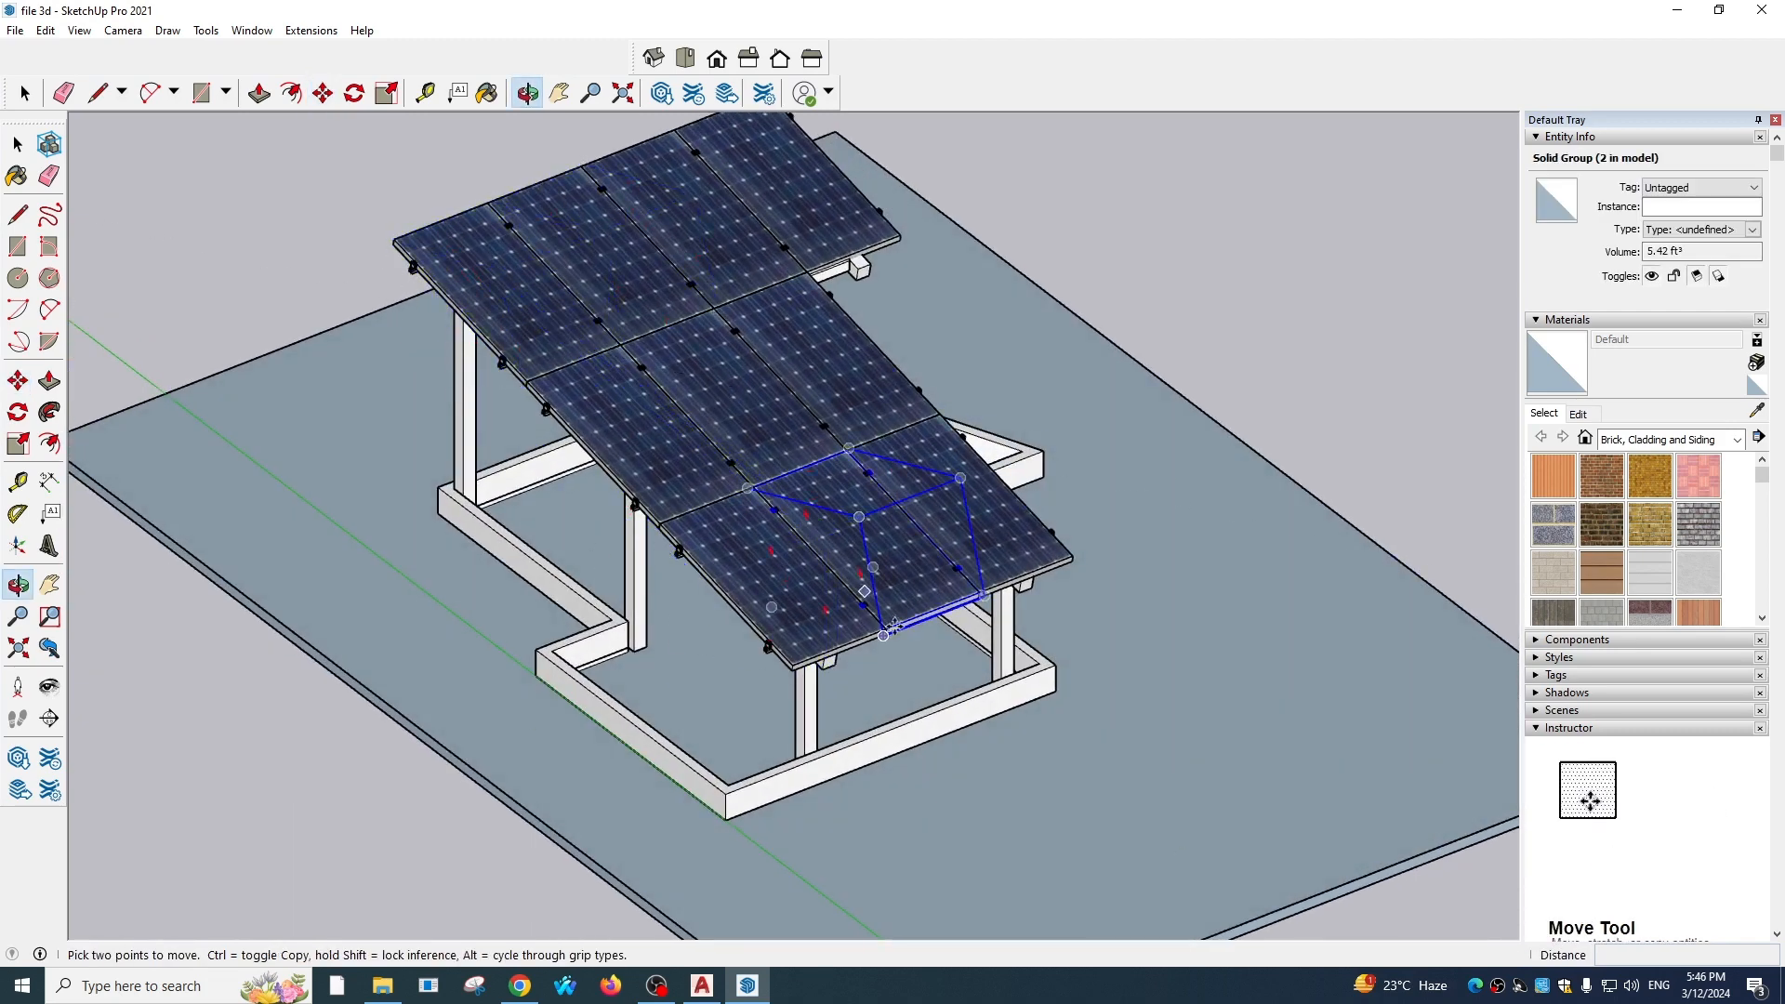
scroll(885, 617, "down", 10)
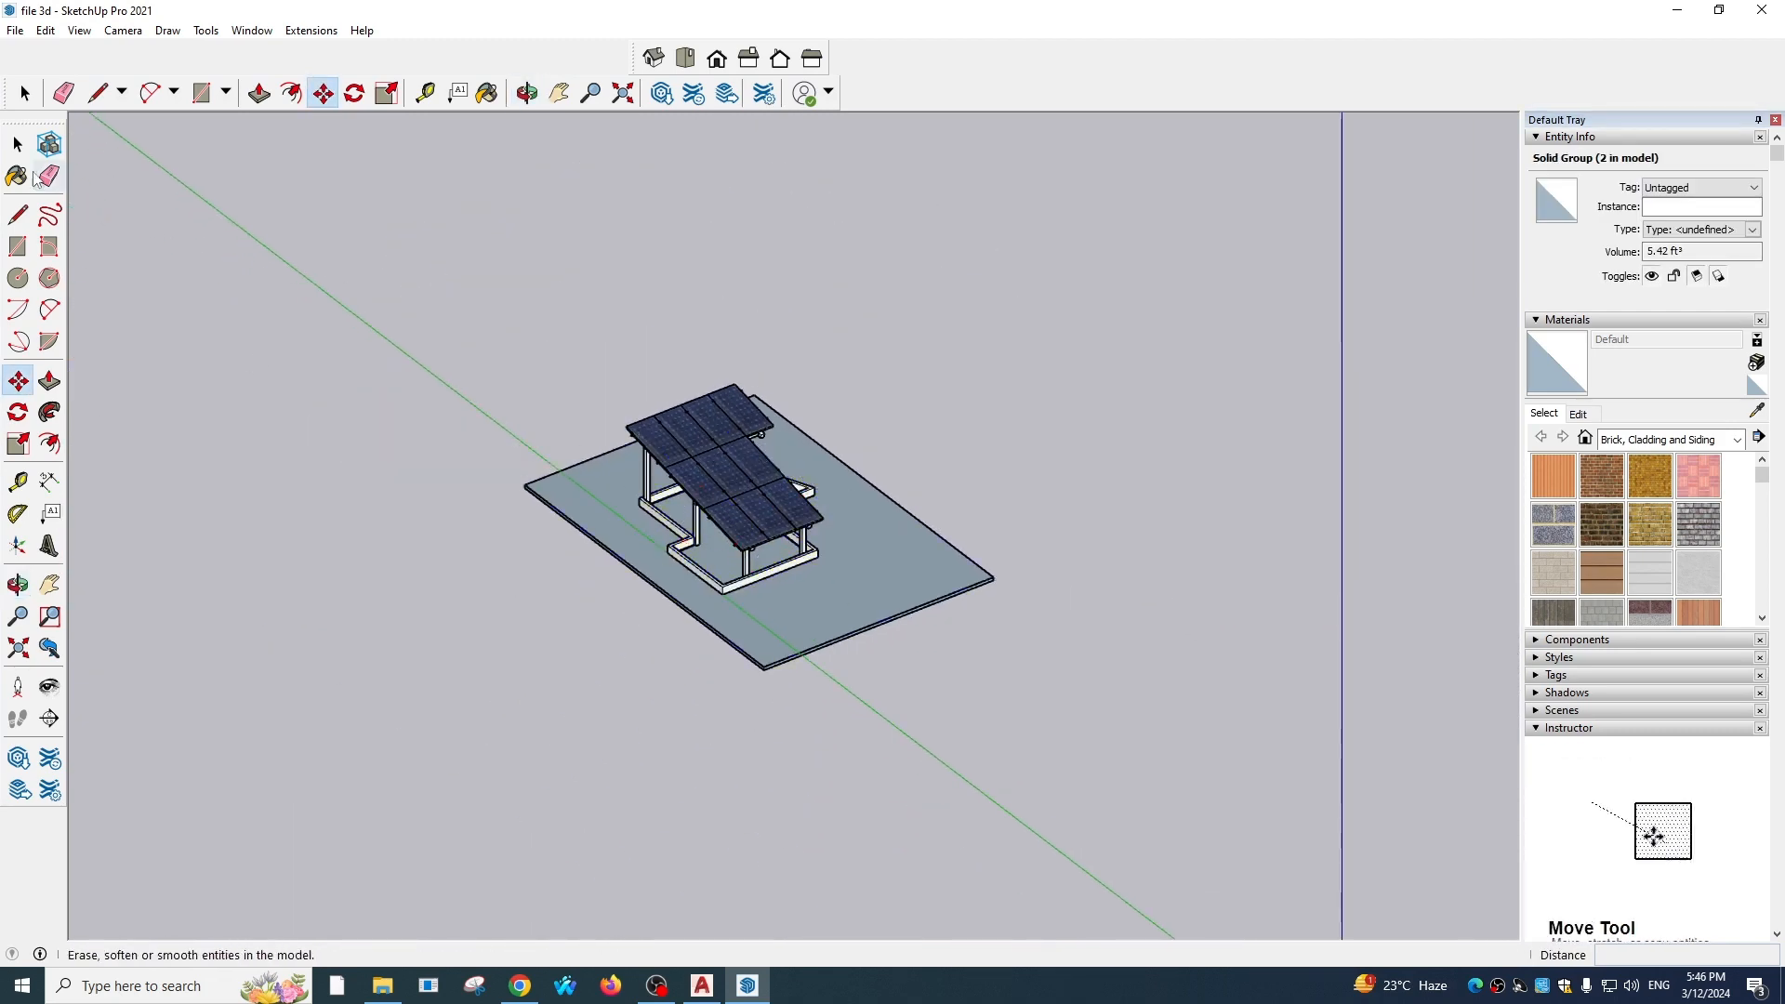
key("space")
scroll(833, 492, "down", 6)
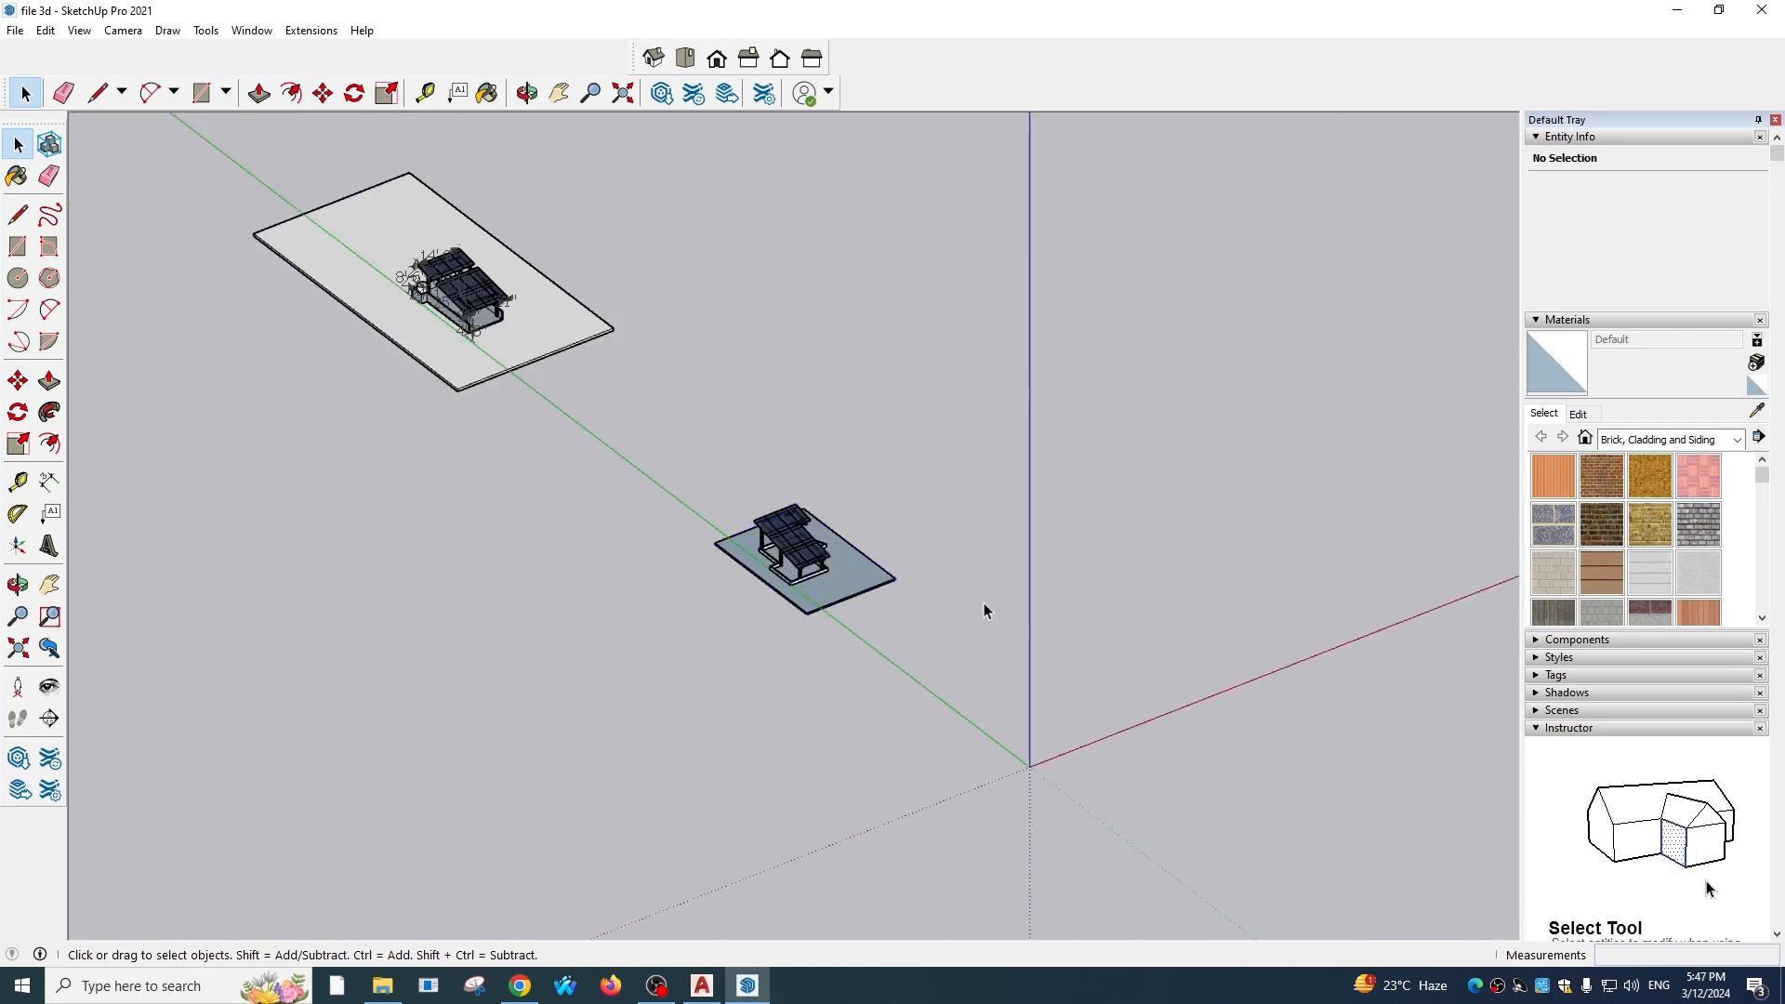
key("m")
left_click(729, 717)
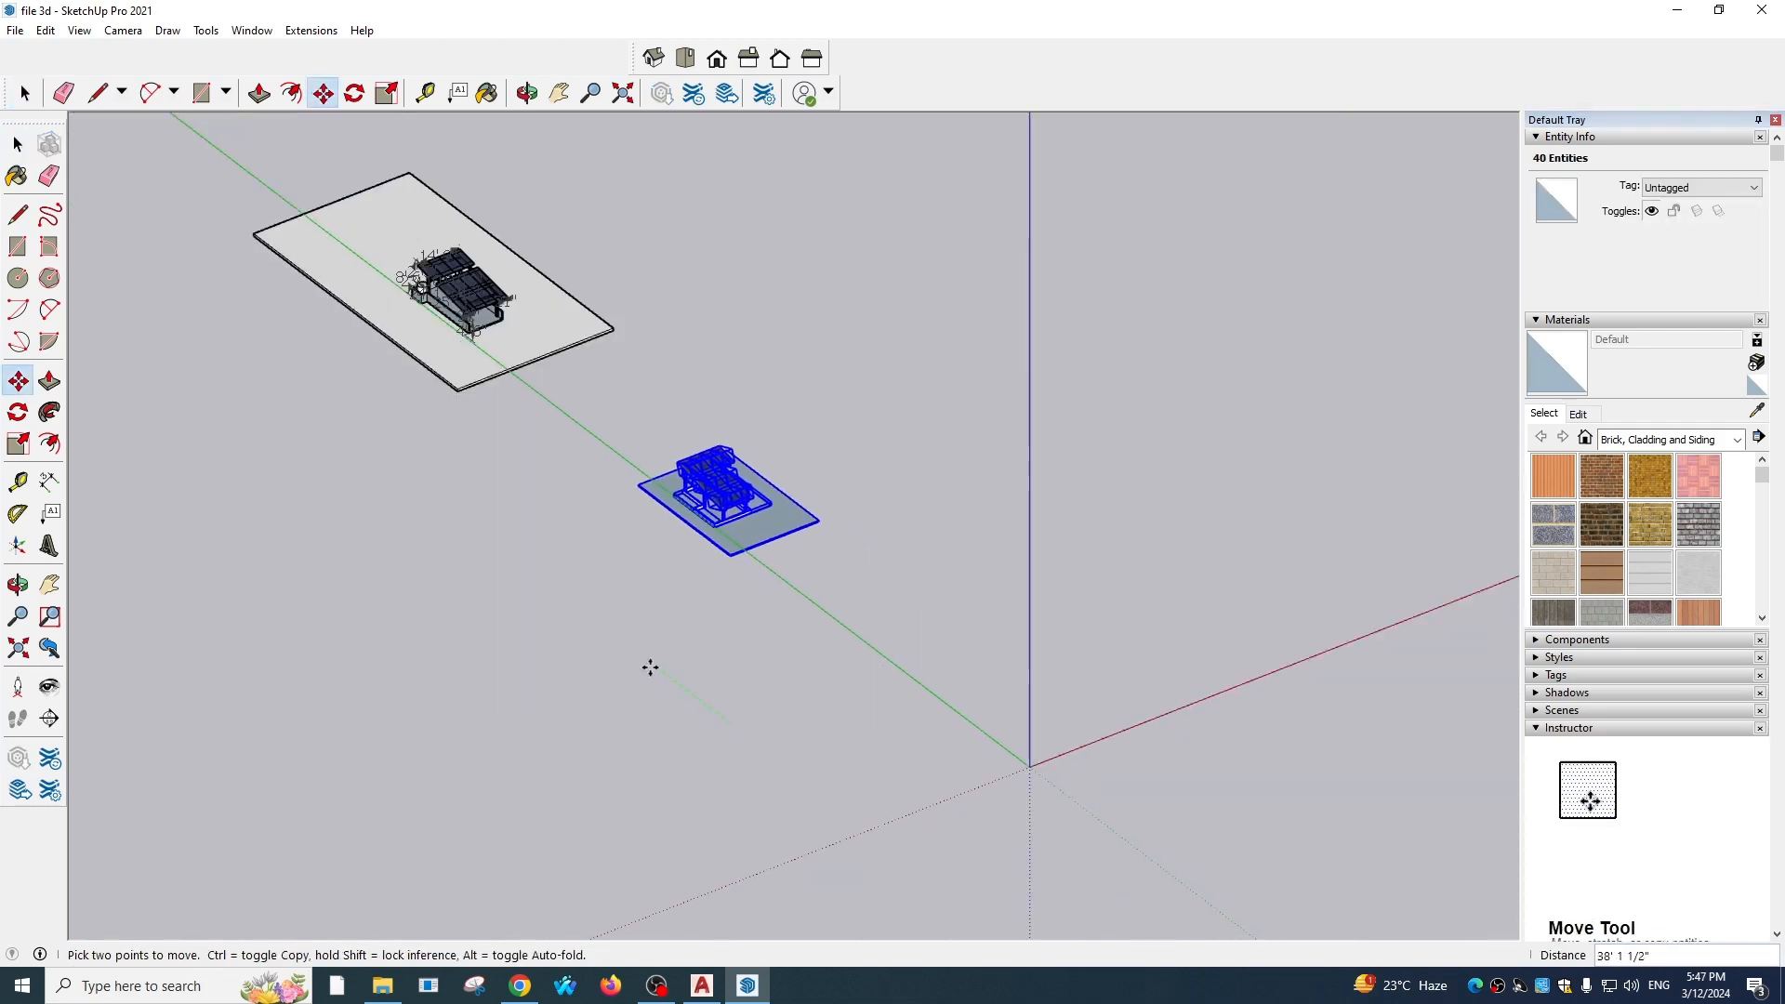
left_click(610, 589)
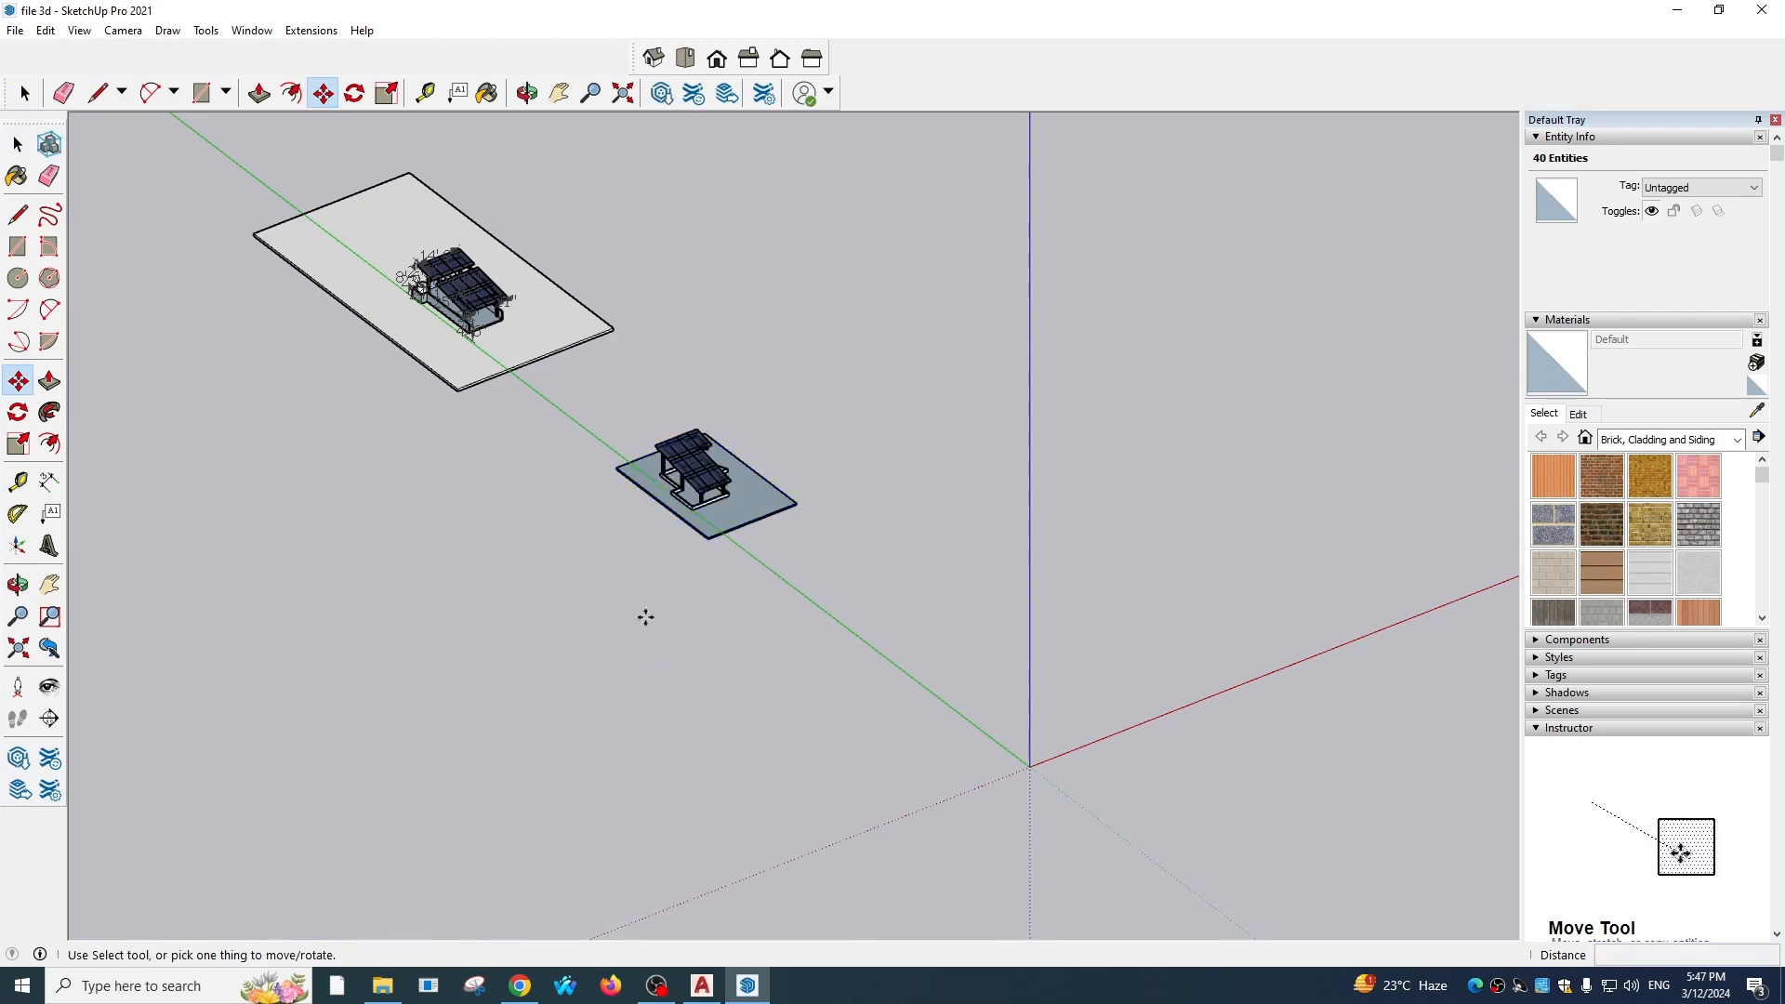
Import the 3333.dwg drawing with the plan and side elevation into the model
left_click(11, 30)
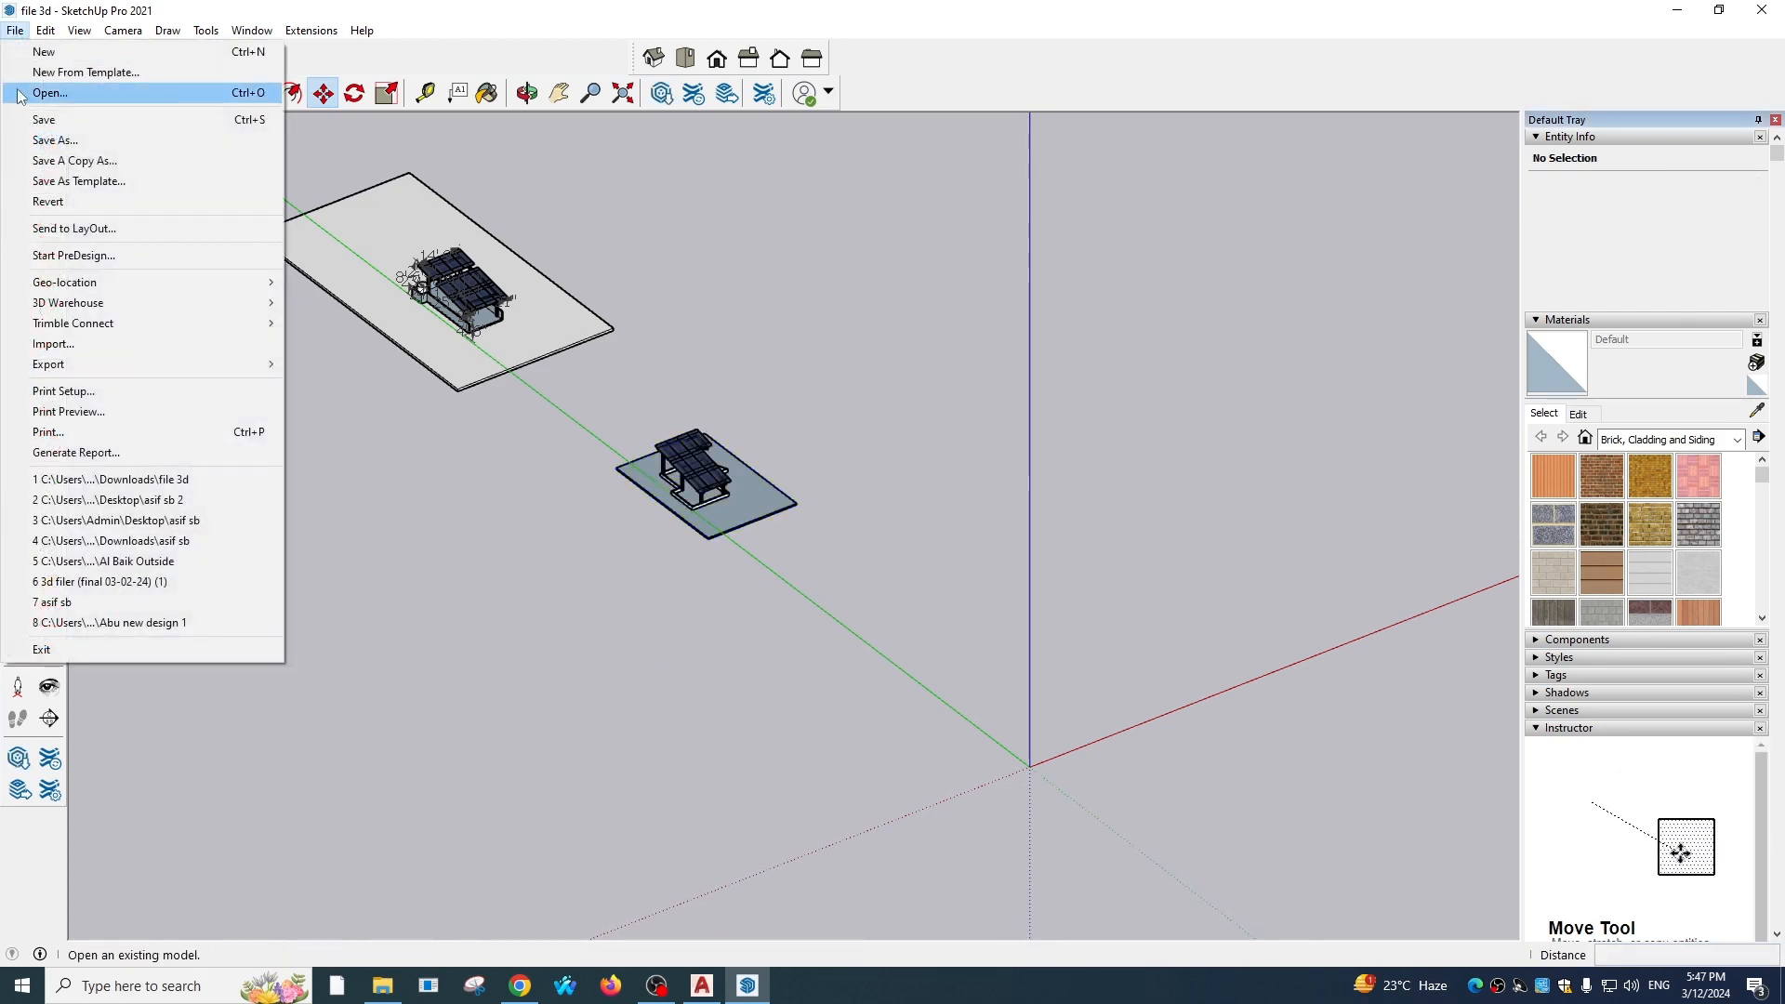
left_click(53, 343)
left_click(984, 625)
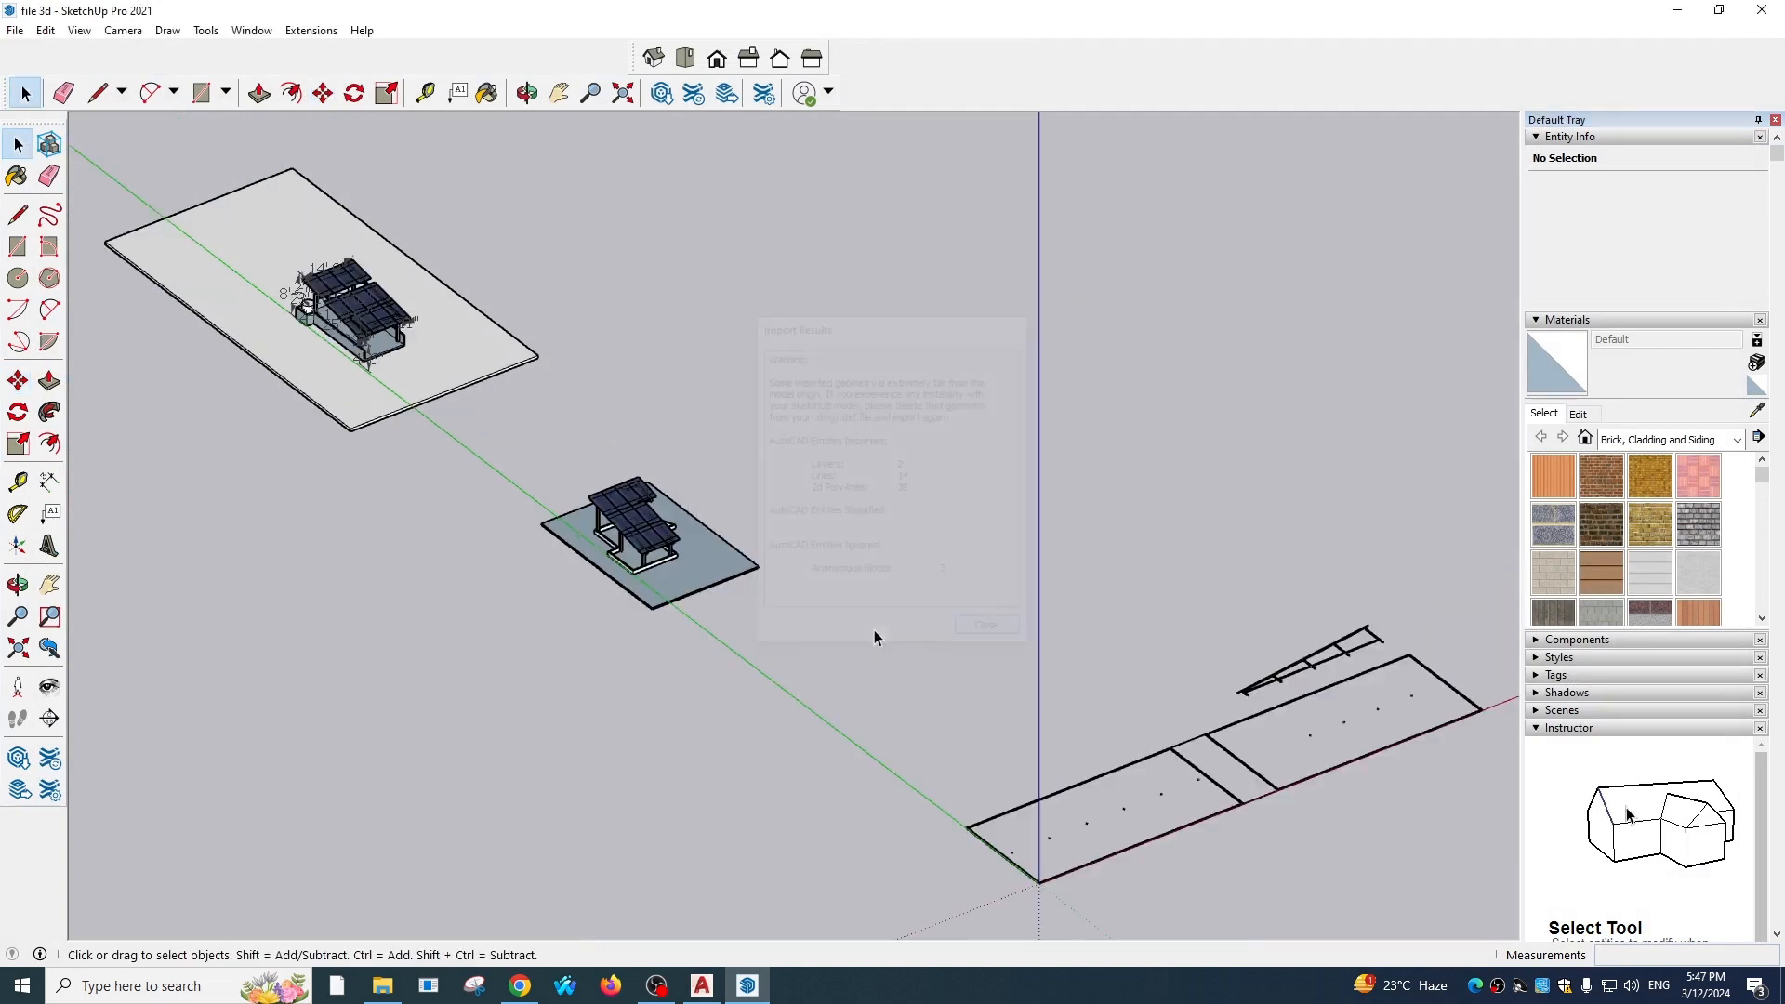
Draw a rectangle over the imported plan, starting from the outer wall corner nearest the high end of the side elevation
scroll(1246, 777, "down", 2)
scroll(1302, 761, "up", 5)
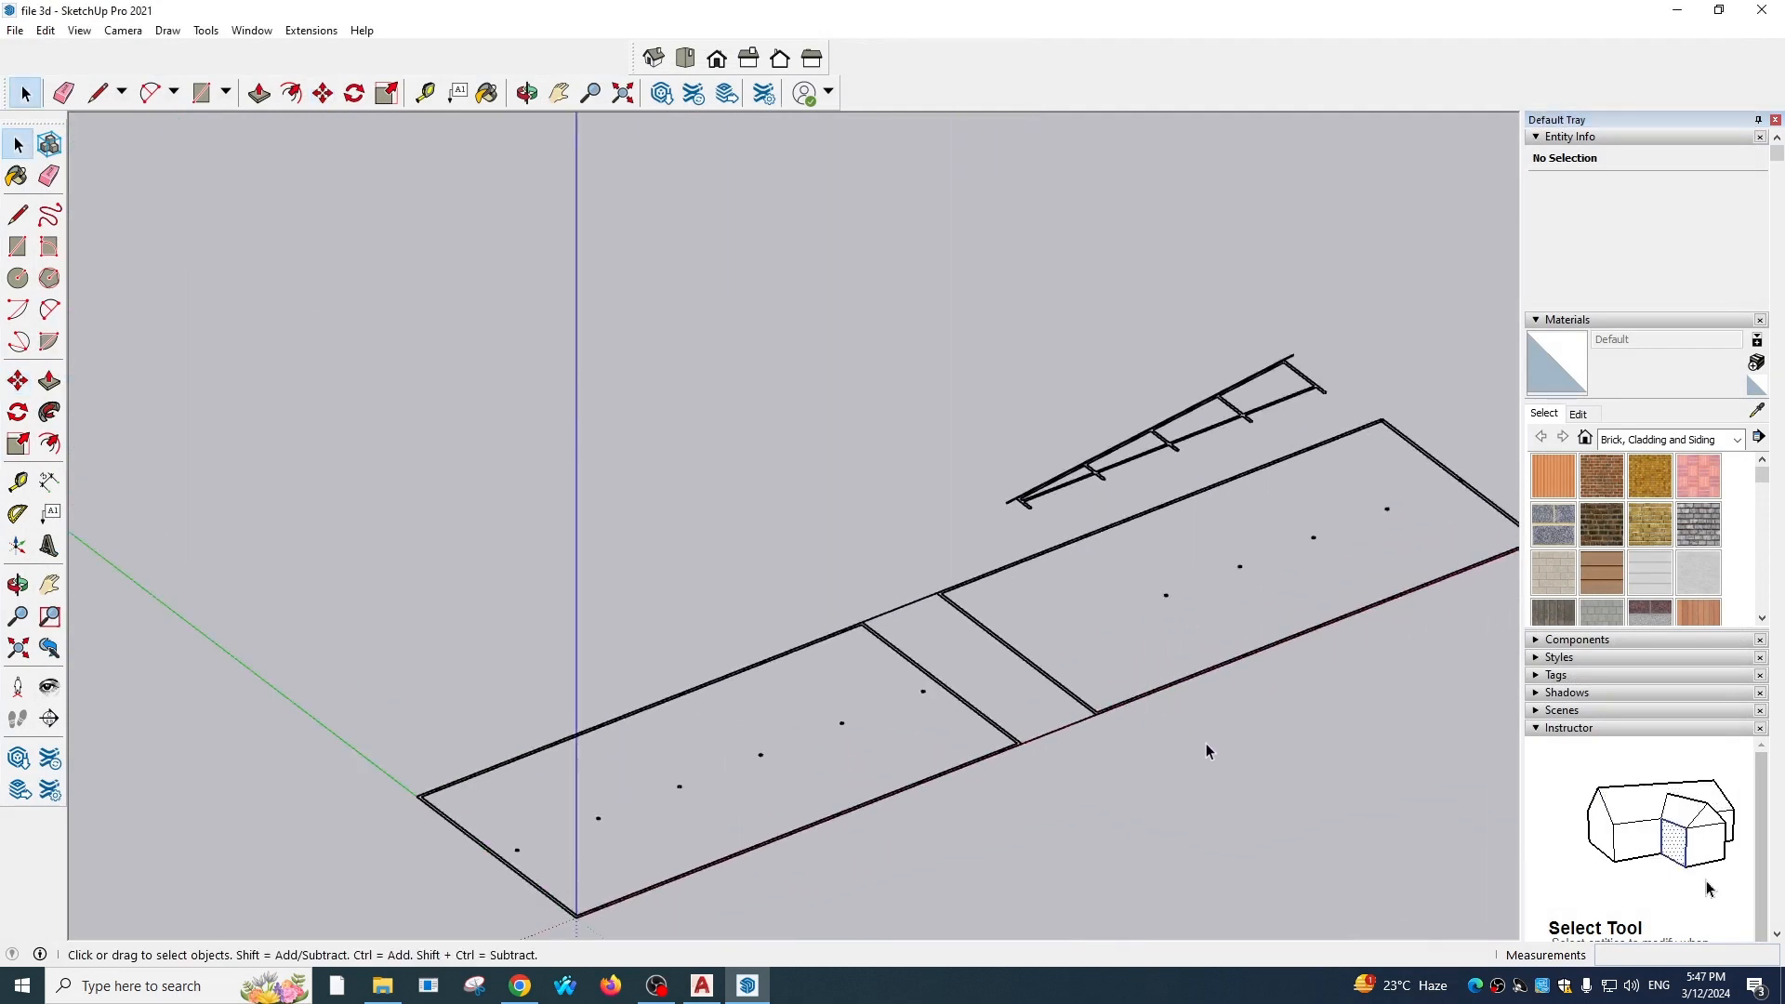
middle_click_drag(1132, 713, 1084, 677)
scroll(898, 524, "up", 6)
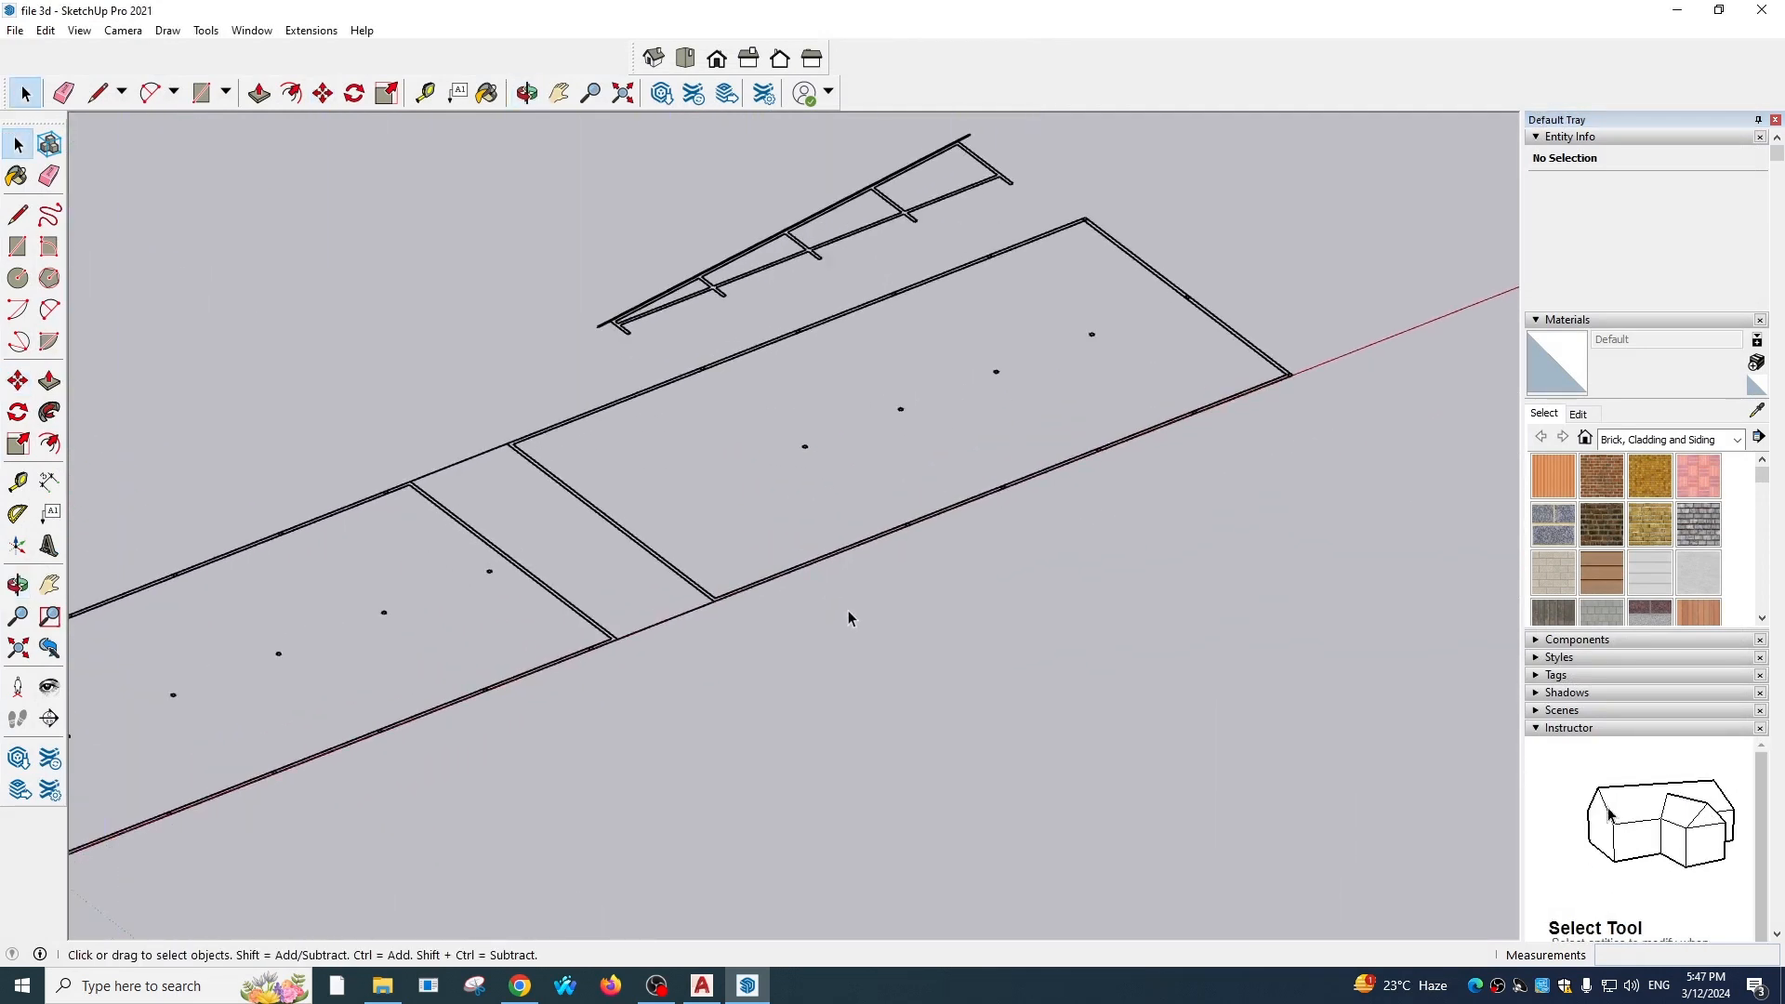
key("r")
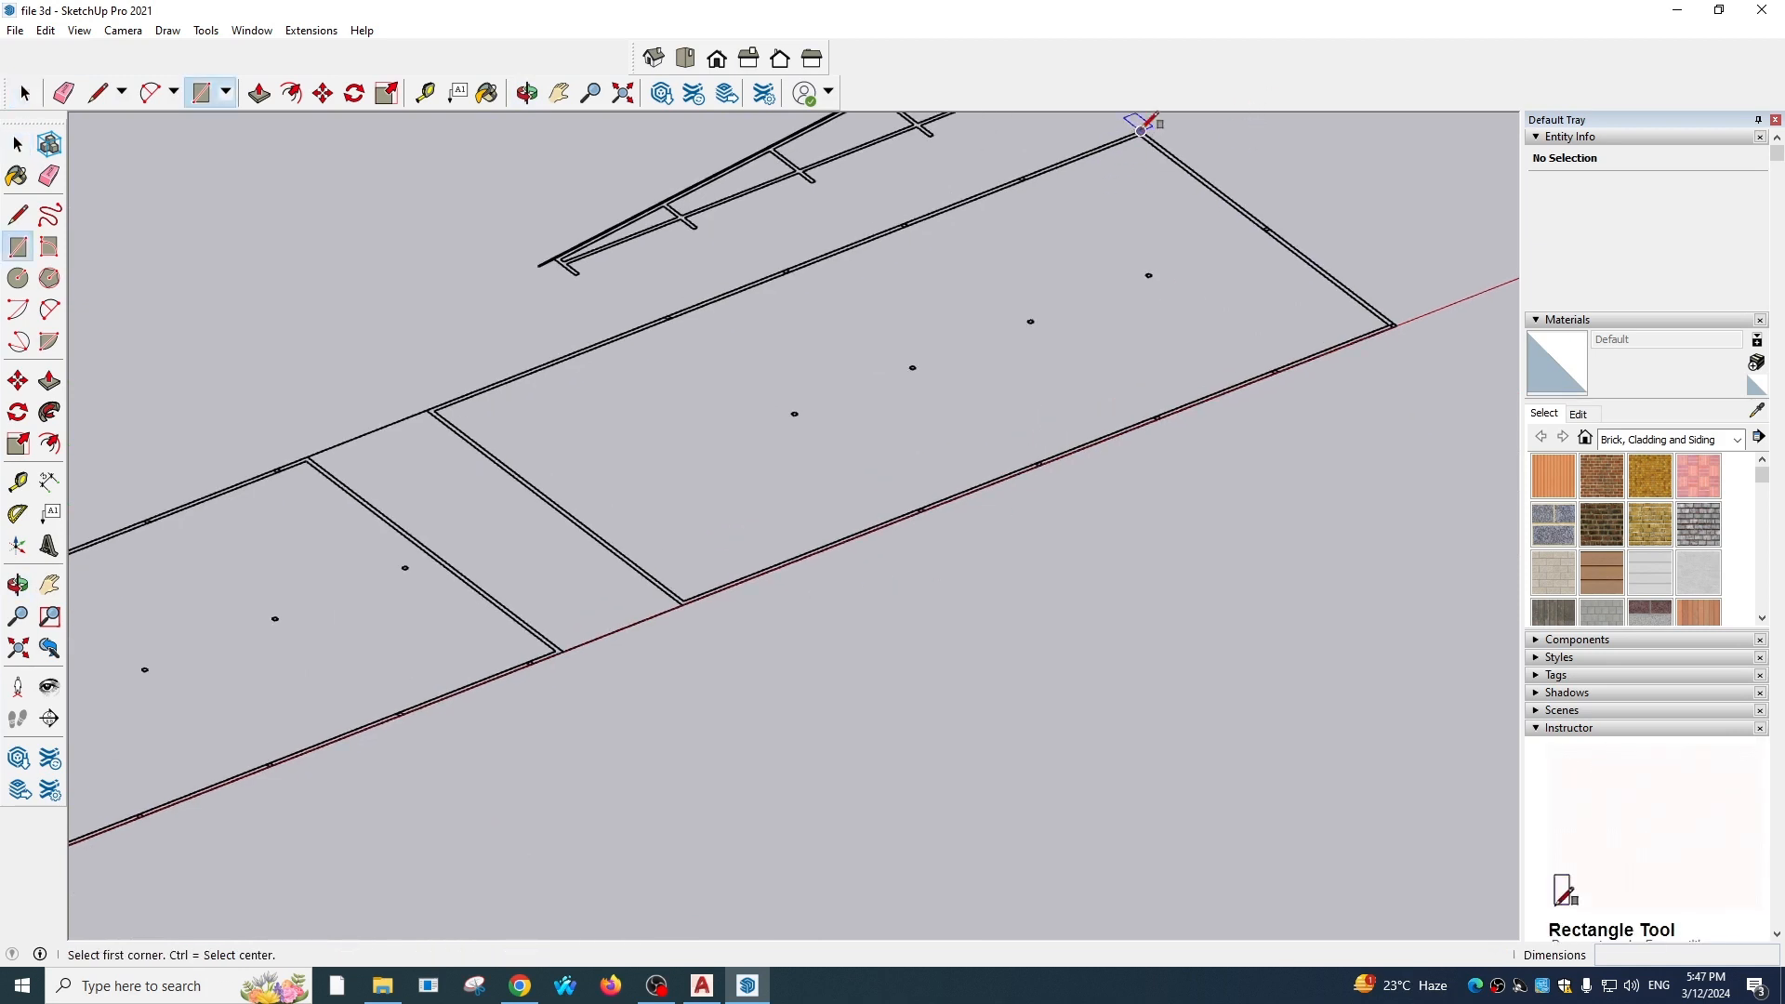
scroll(1138, 133, "up", 2)
left_click(1137, 132)
scroll(976, 425, "down", 1)
scroll(474, 823, "up", 1)
left_click(526, 802)
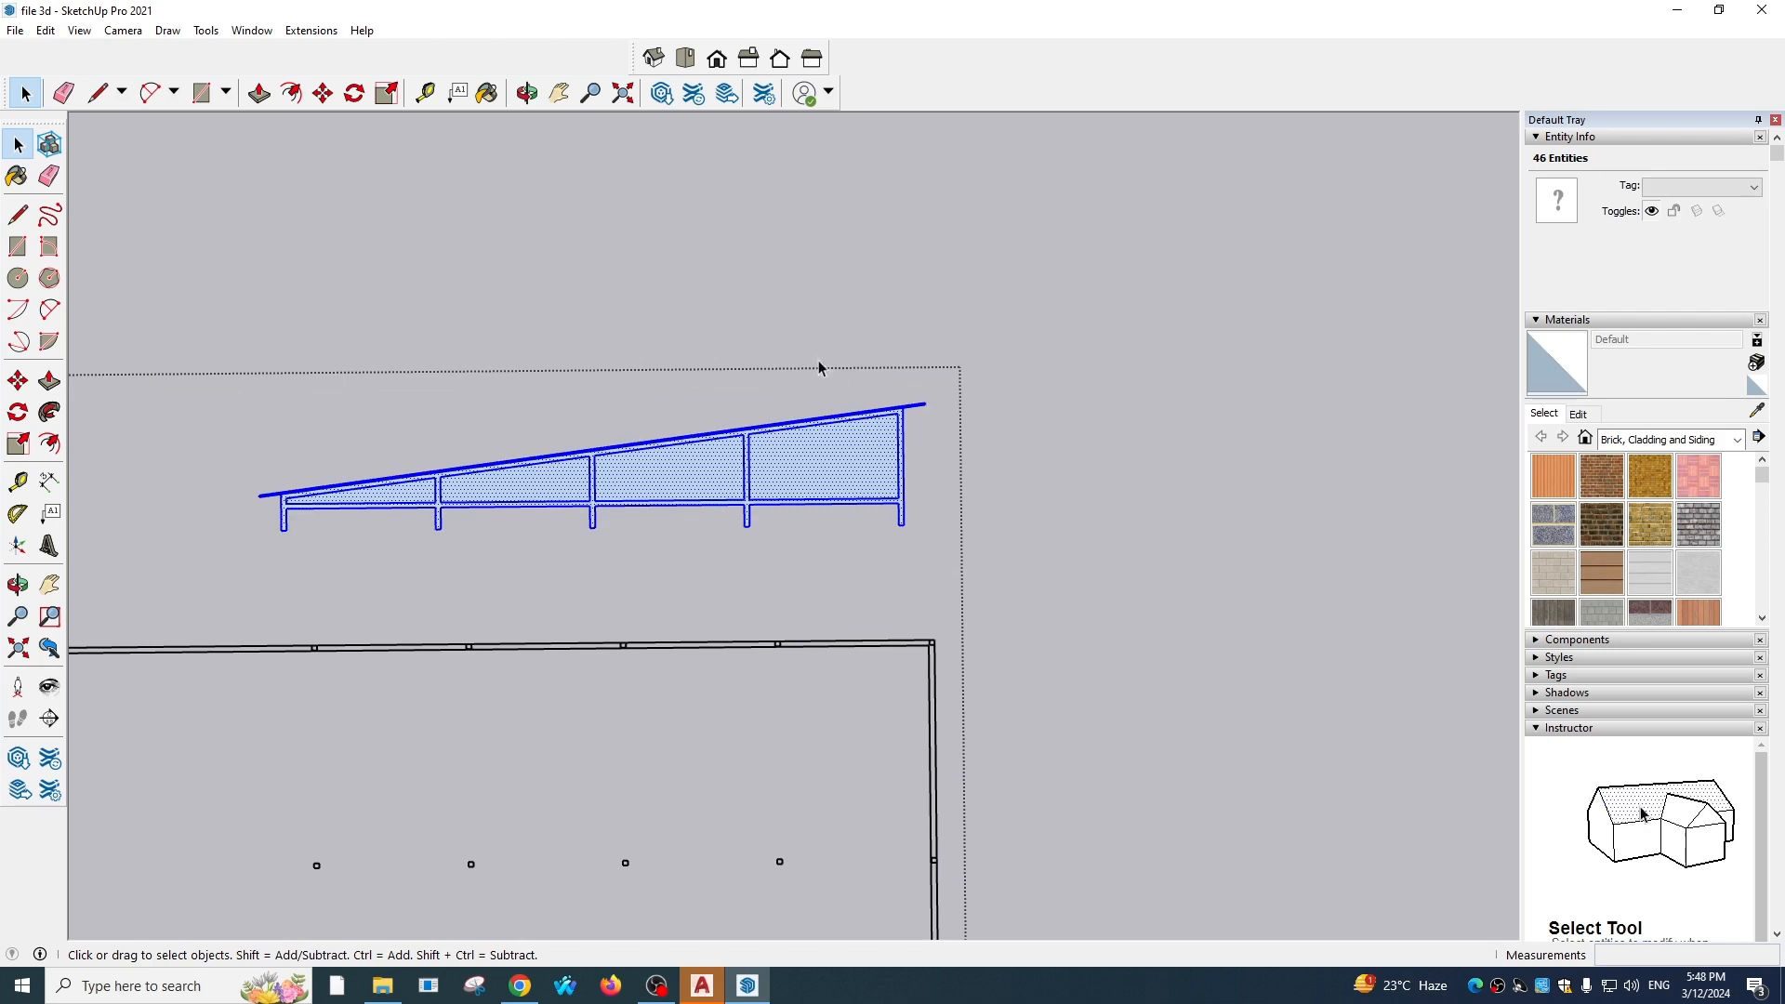
Copy the side elevation geometry out of the imported drawing and paste it in the free area beyond the plan
left_click(679, 312)
middle_click_drag(680, 313, 1427, 434)
key("ctrl+v")
left_click(1427, 434)
Push/Pull the frame profile of the pasted elevation by a distance of 4
scroll(1386, 506, "up", 5)
middle_click_drag(1327, 530, 1347, 577)
key("p")
left_click_drag(1453, 500, 1461, 479)
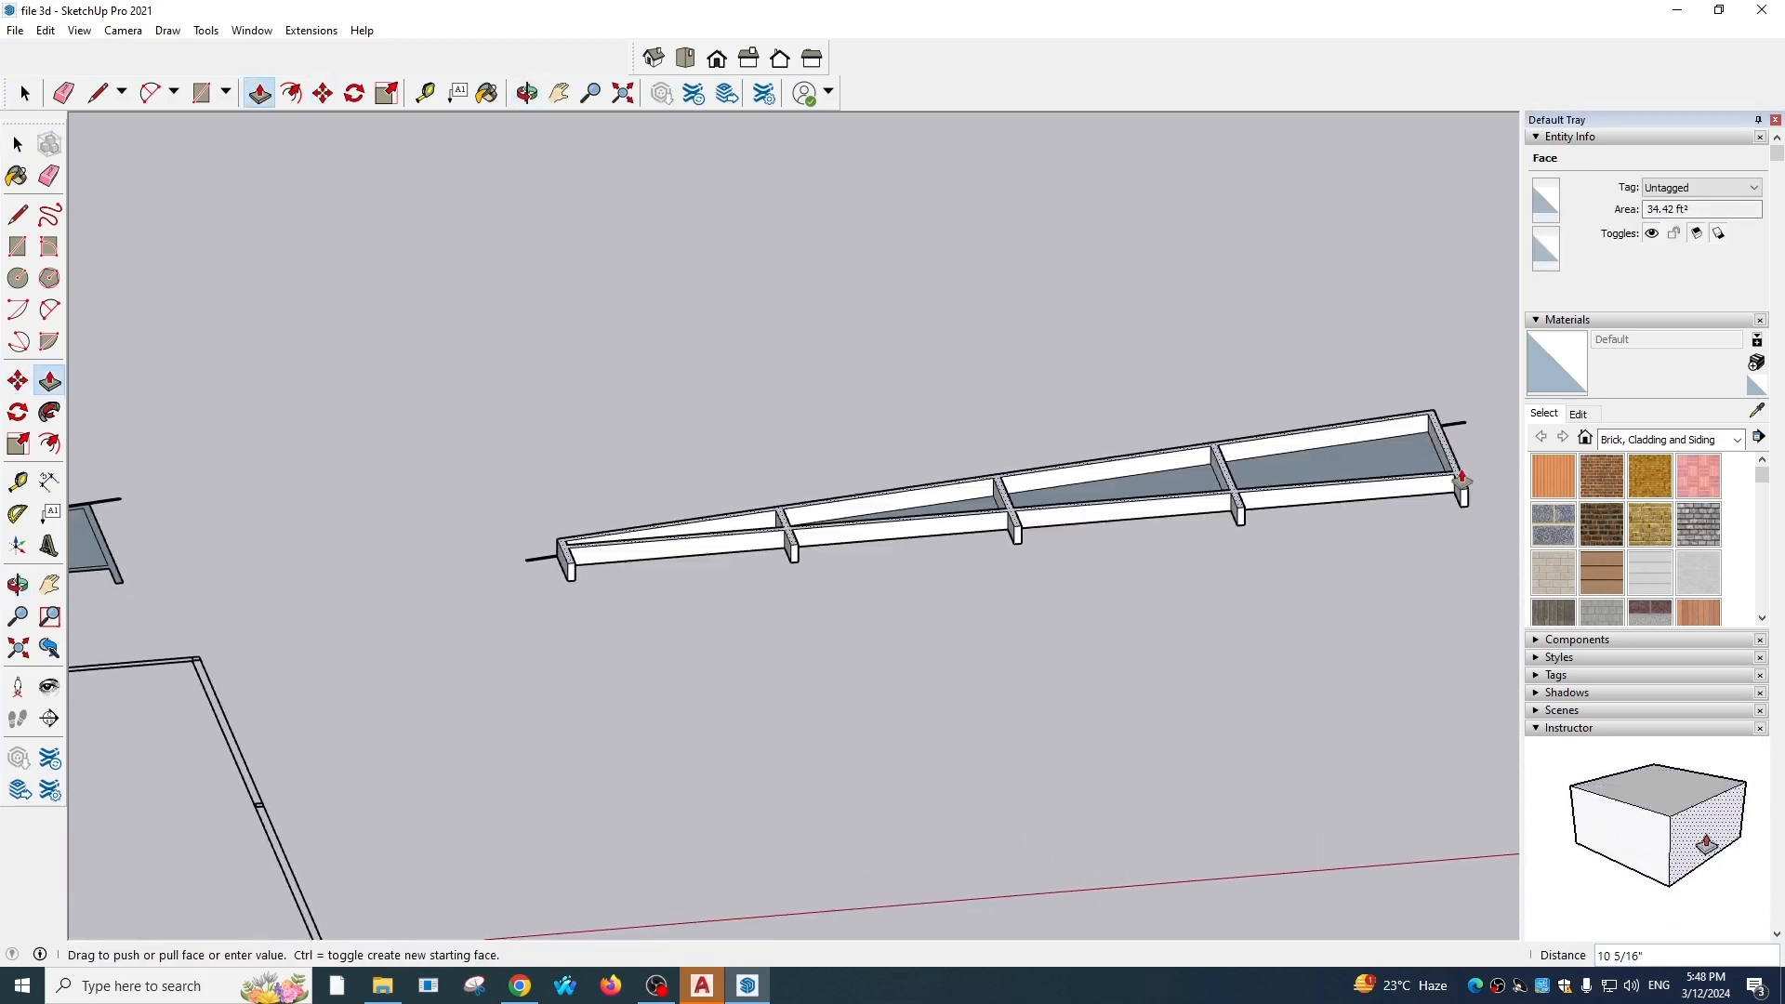
type("4")
key("Return")
Delete the infill faces between the posts and beams of the extruded frame
middle_click_drag(1461, 479, 1012, 501)
left_click(18, 144)
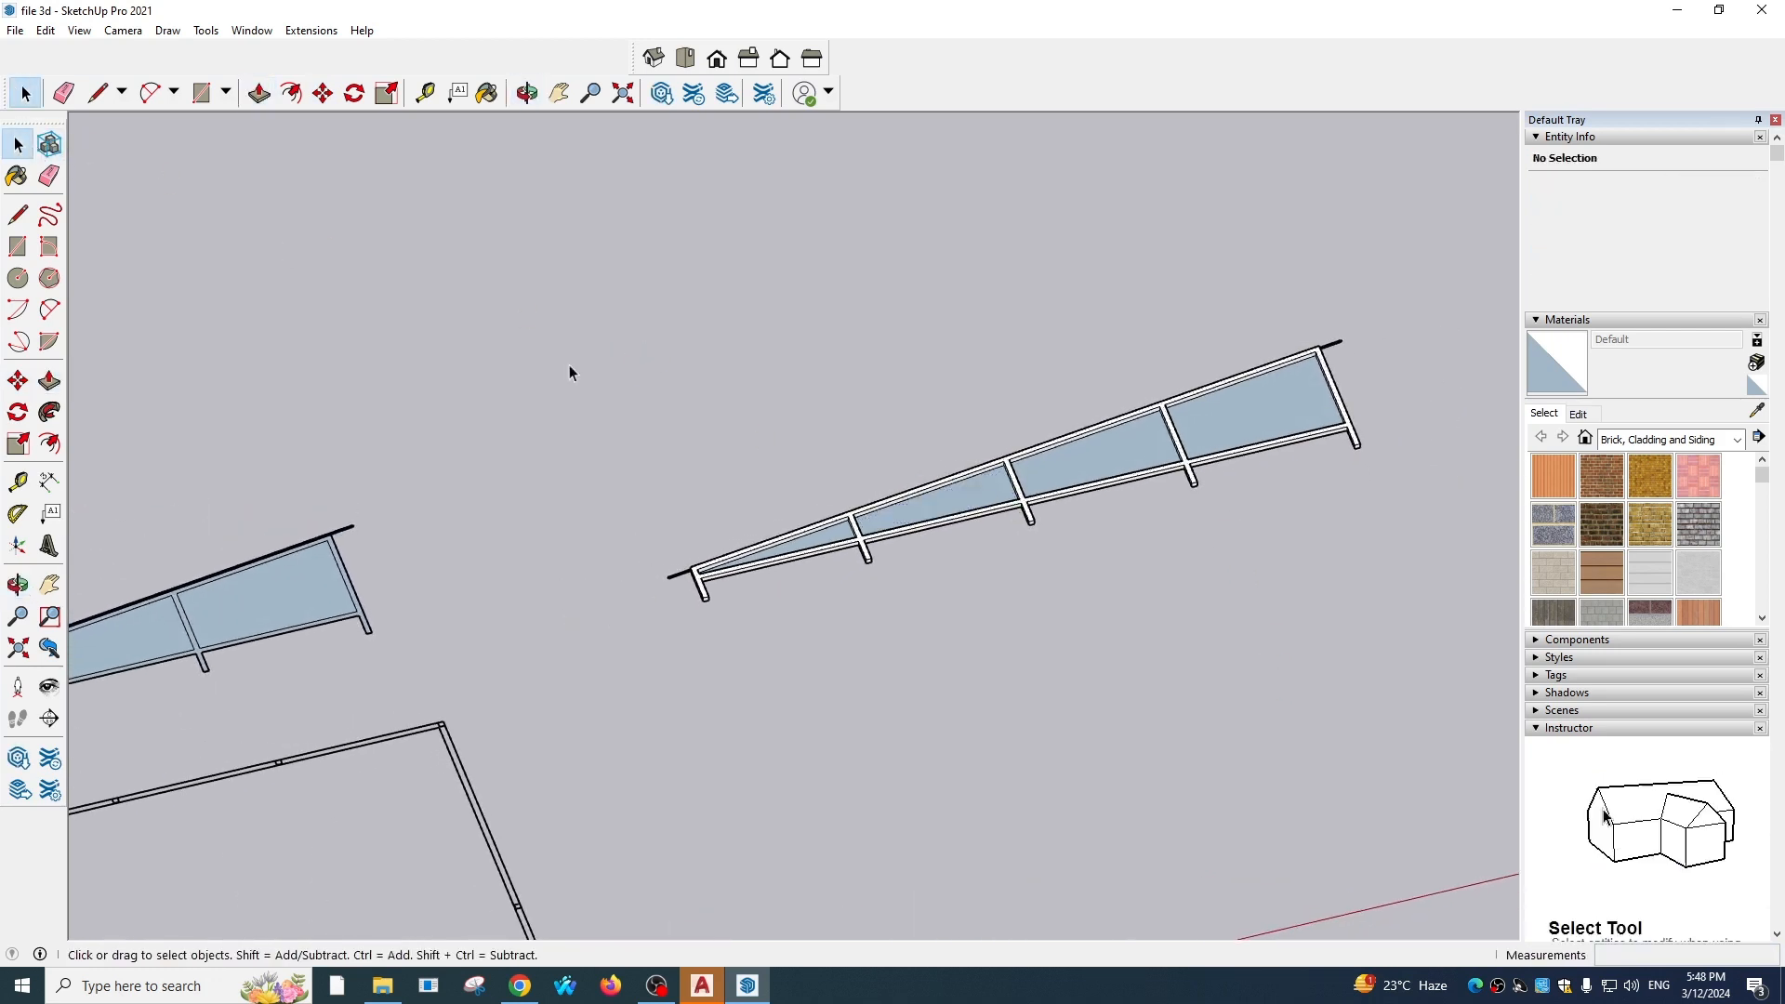
middle_click_drag(809, 462, 809, 521)
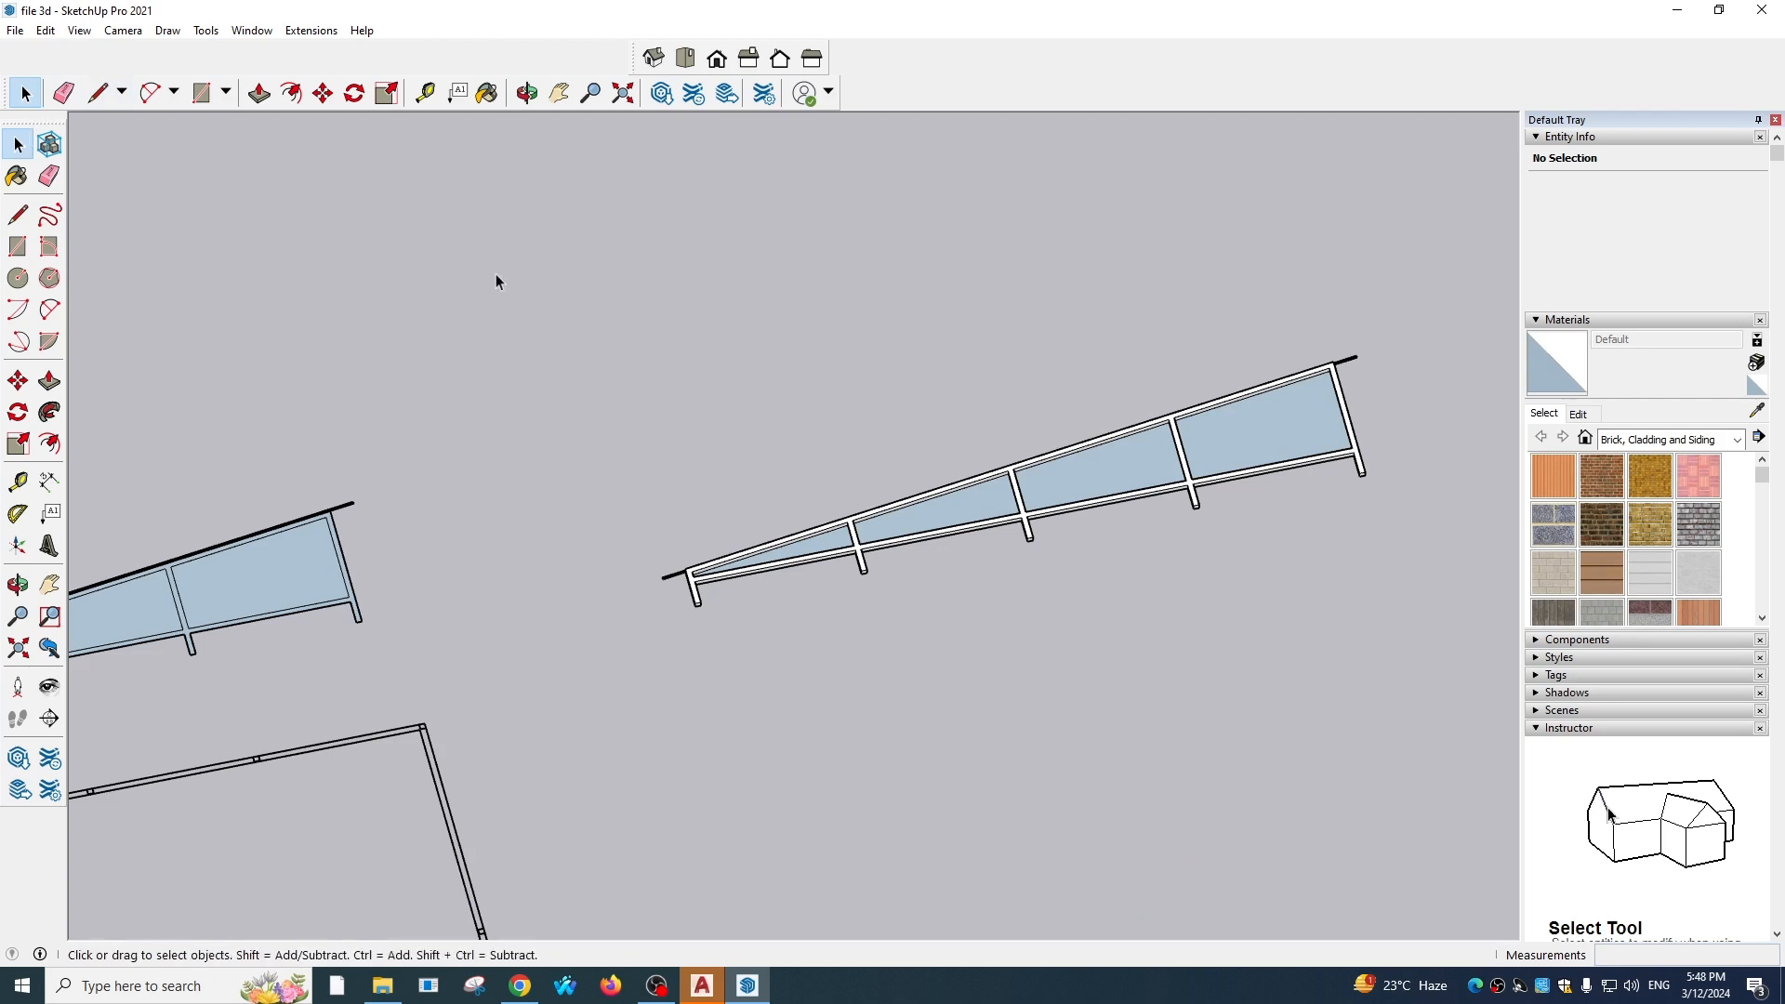
left_click(1225, 448)
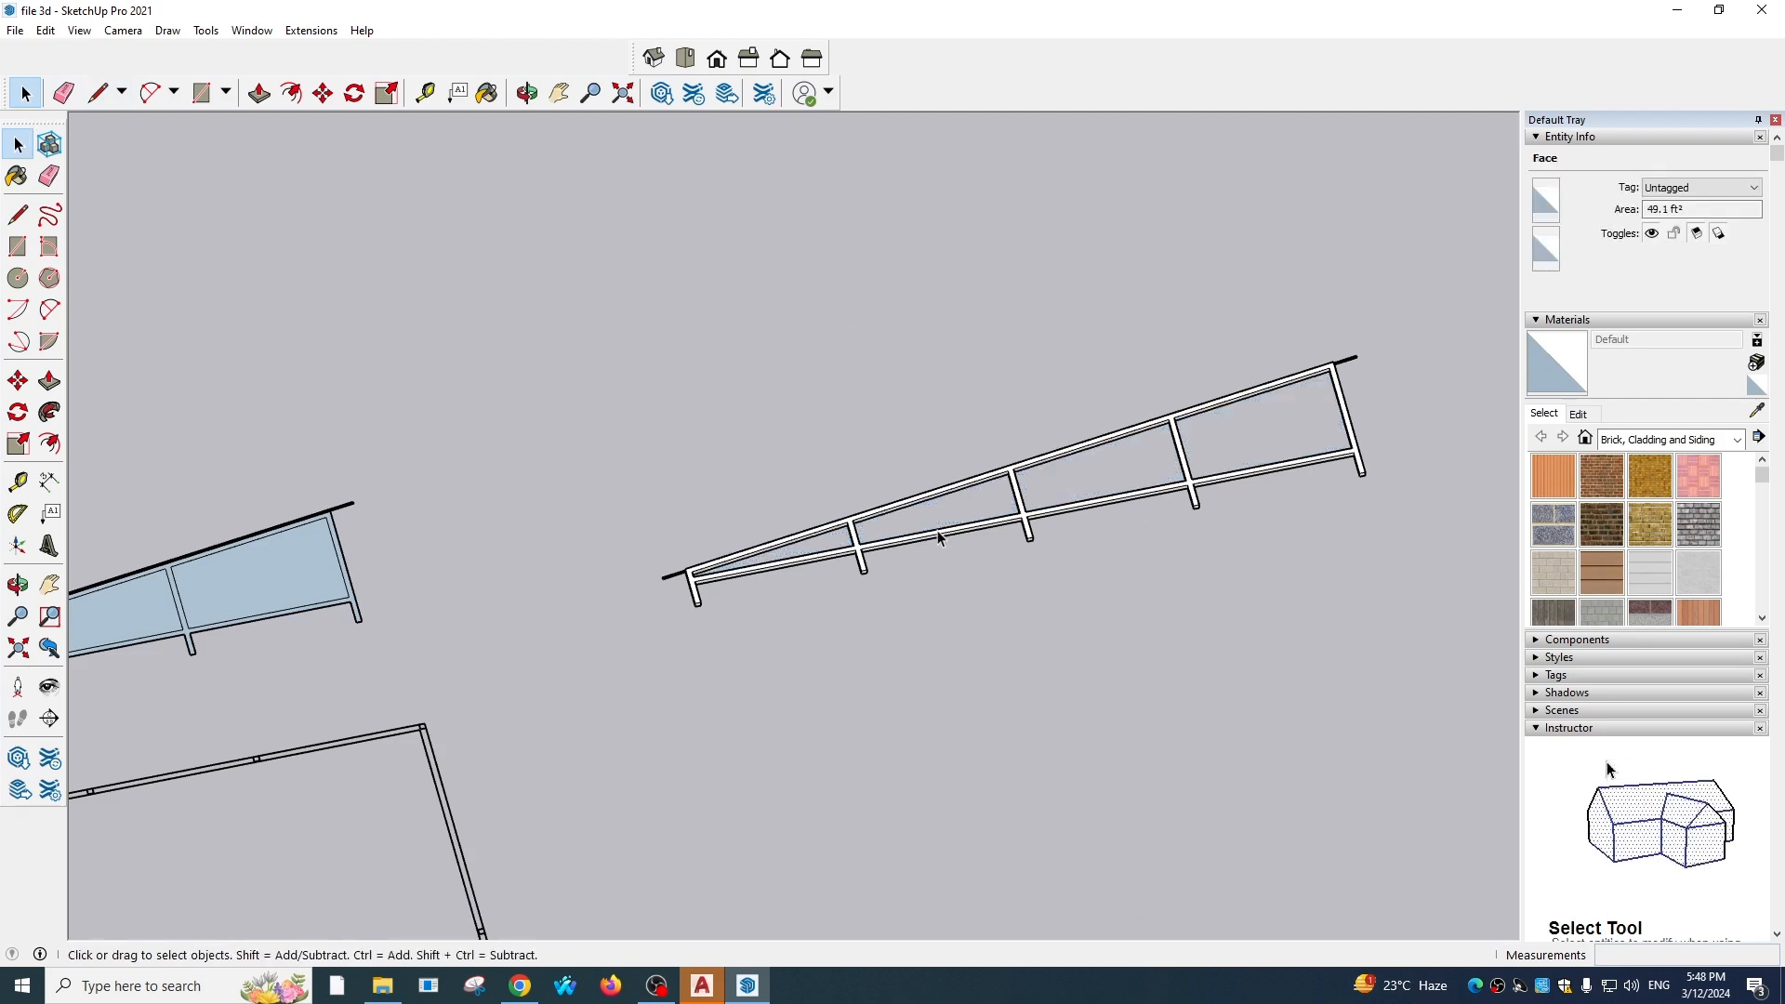
left_click(1314, 485)
triple_click(1356, 463)
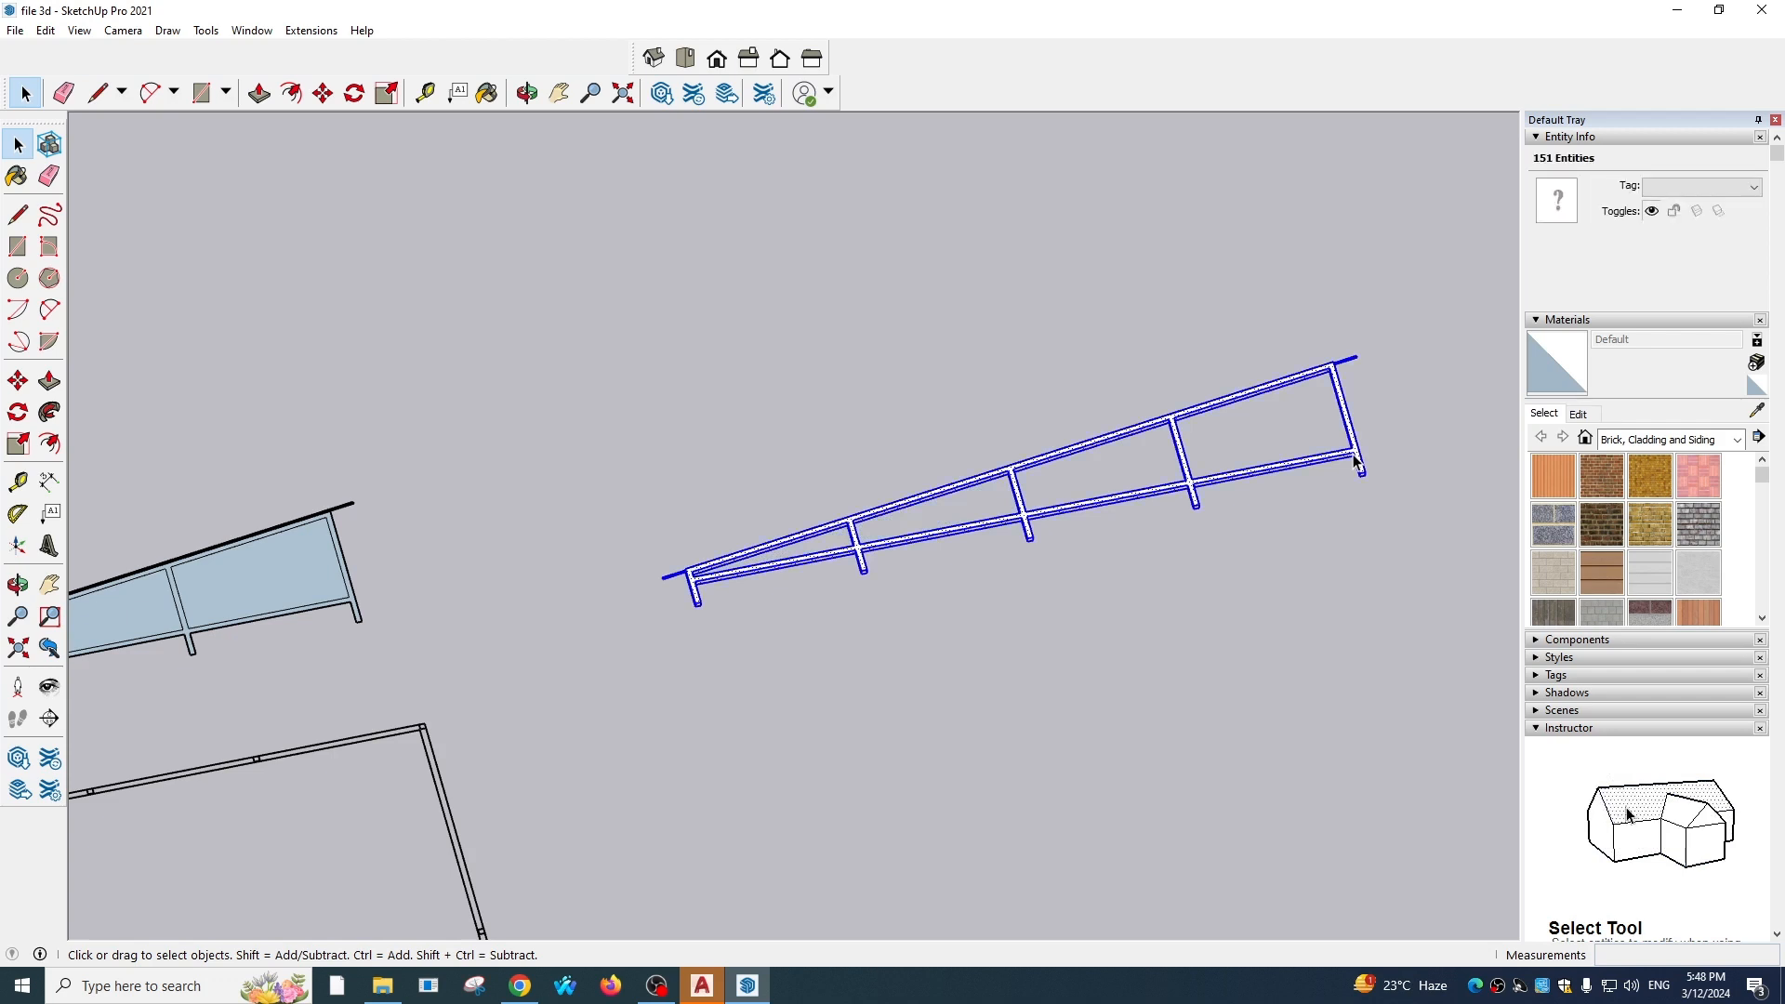
Delete the thin overhanging roof strip along the sloped top of the extruded frame
left_click(1353, 364)
scroll(1353, 366, "up", 3)
scroll(1022, 465, "down", 3)
scroll(661, 509, "up", 3)
left_click(662, 510)
Select all geometry of the extruded frame and make it a group
middle_click_drag(810, 573, 1227, 526)
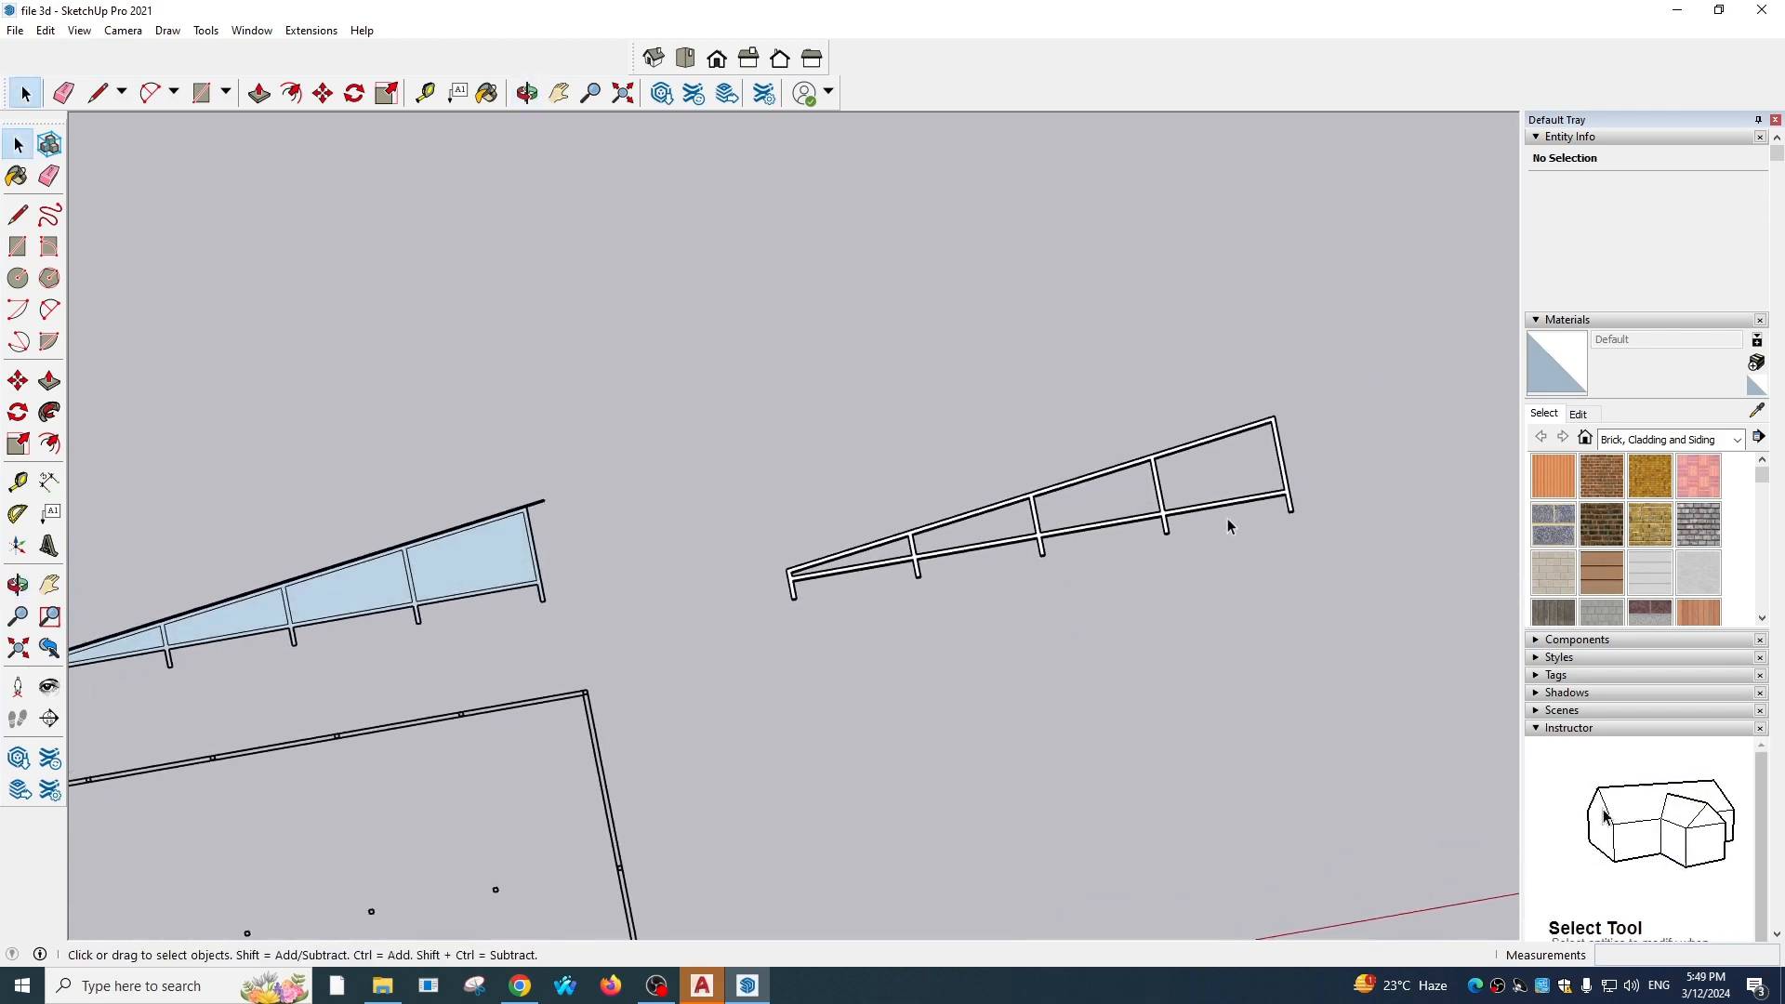
right_click(1166, 522)
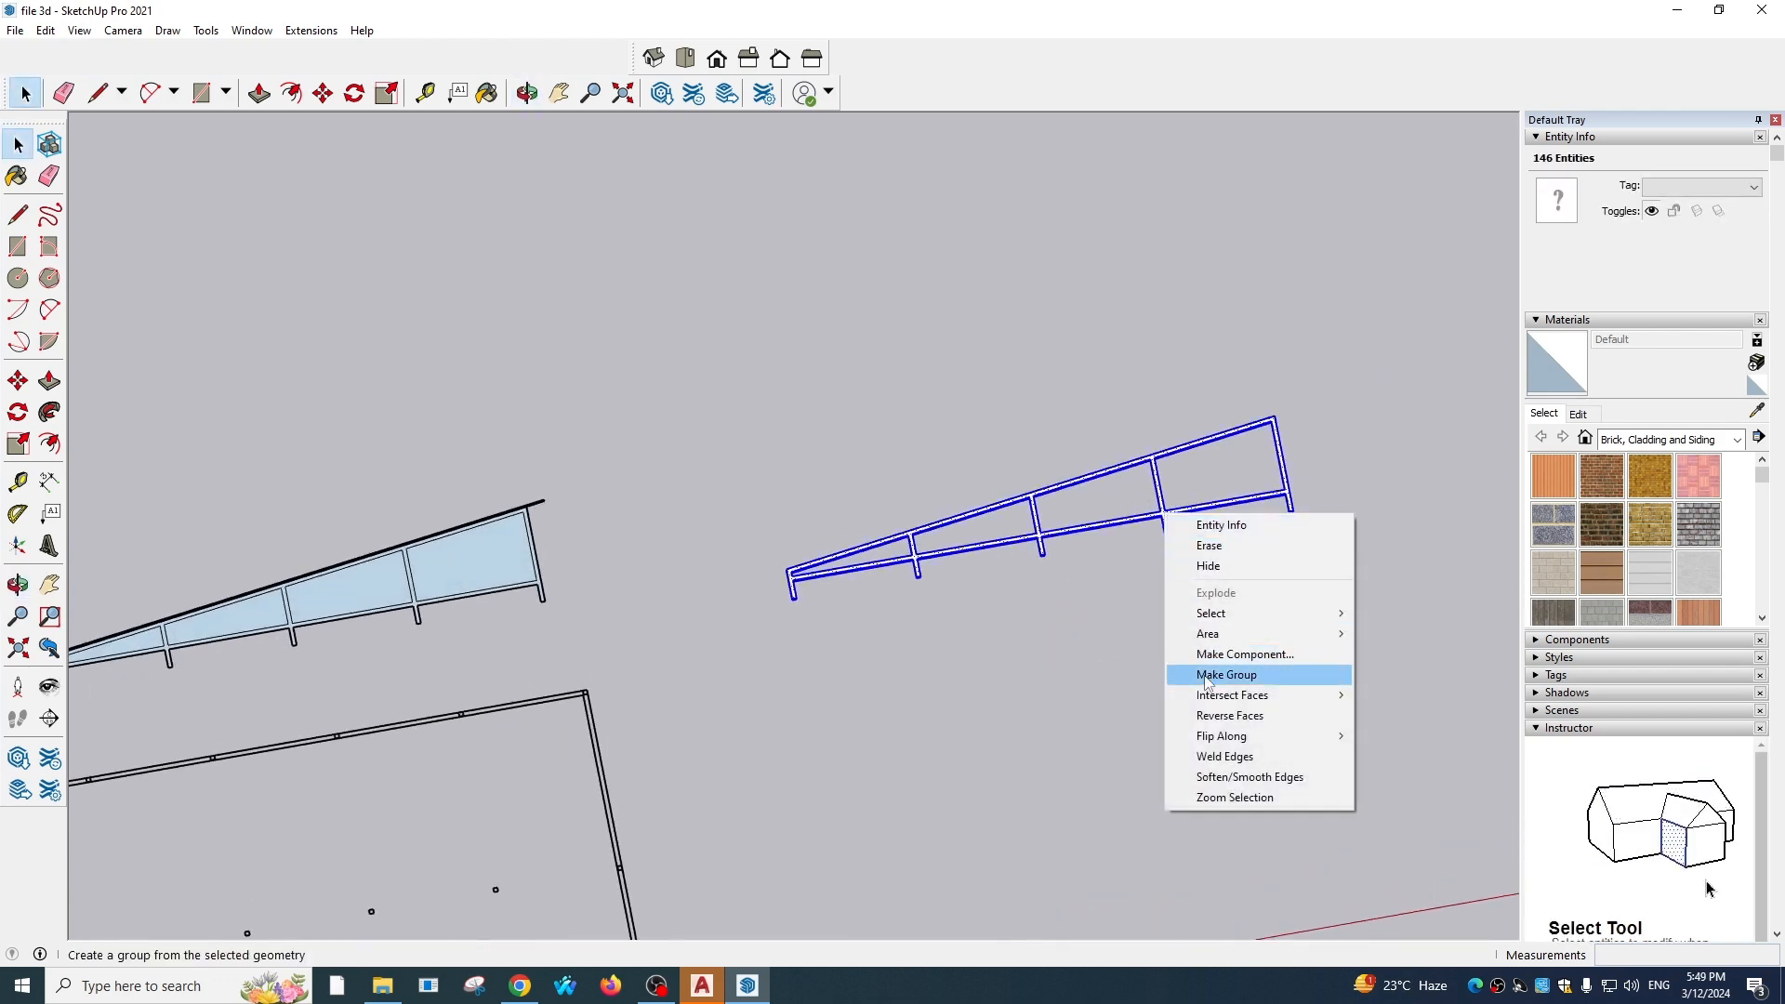
left_click(1208, 675)
scroll(990, 551, "up", 1)
middle_click_drag(989, 553, 1219, 303)
scroll(974, 460, "up", 3)
scroll(890, 451, "down", 3)
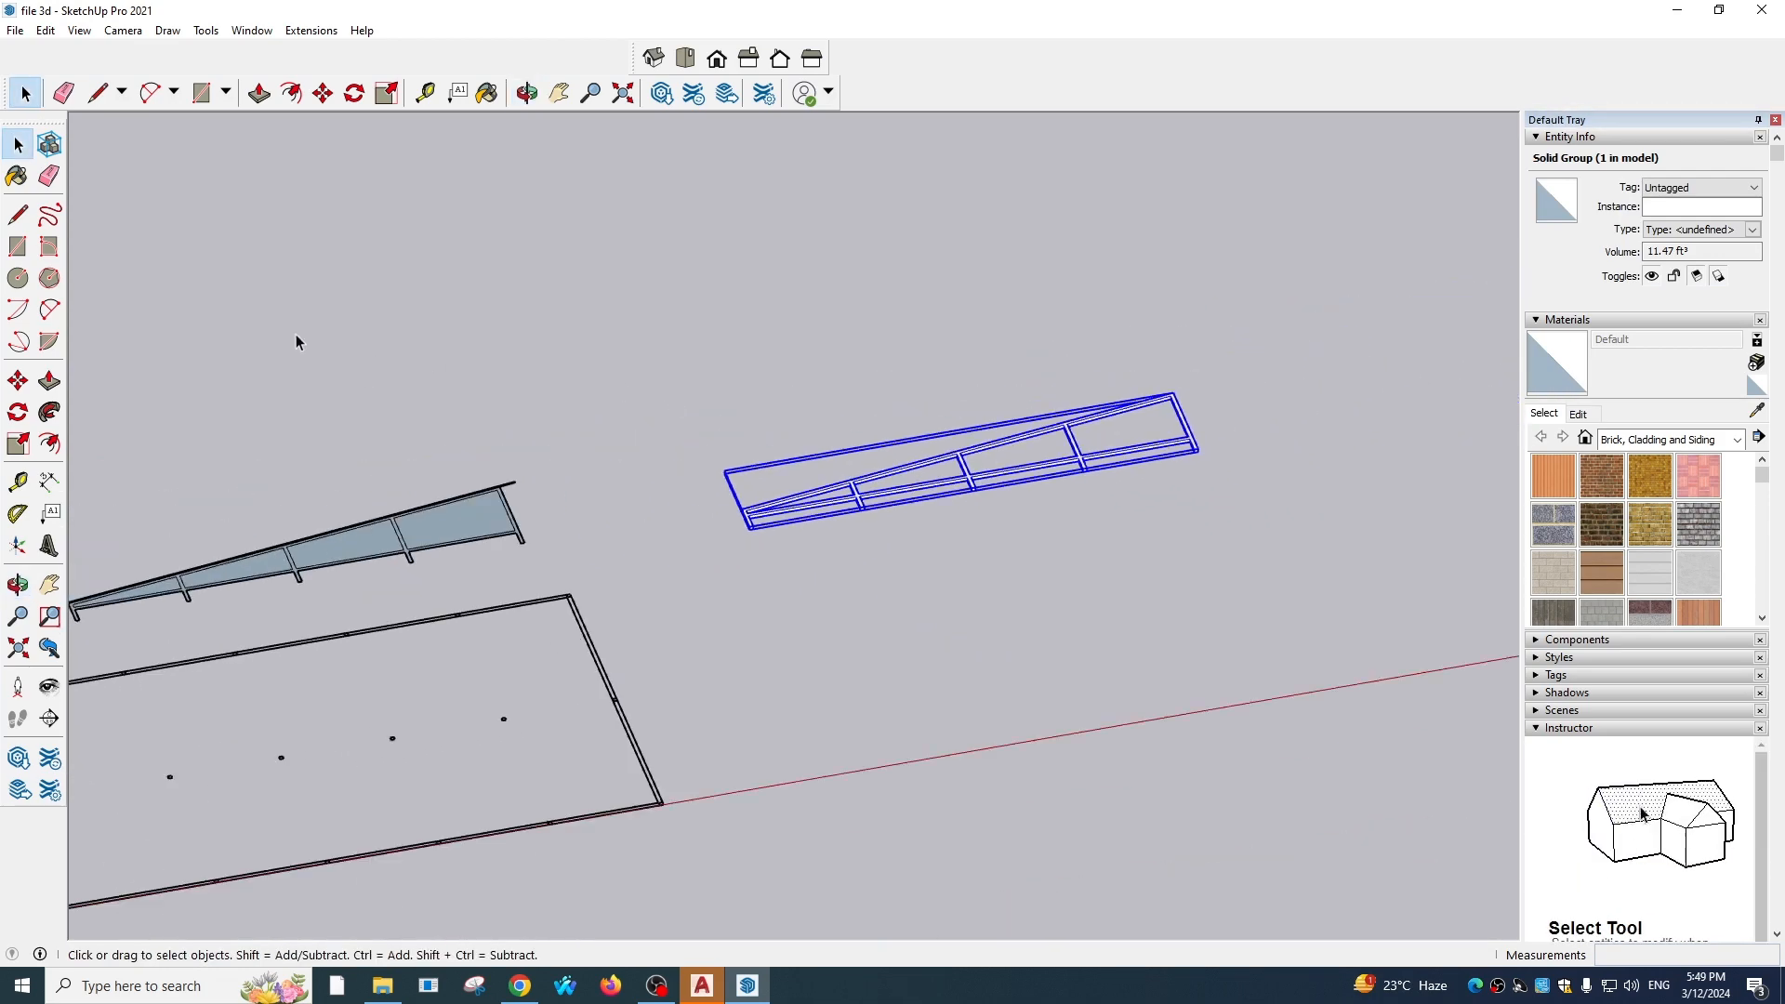
left_click(18, 415)
scroll(1100, 470, "up", 6)
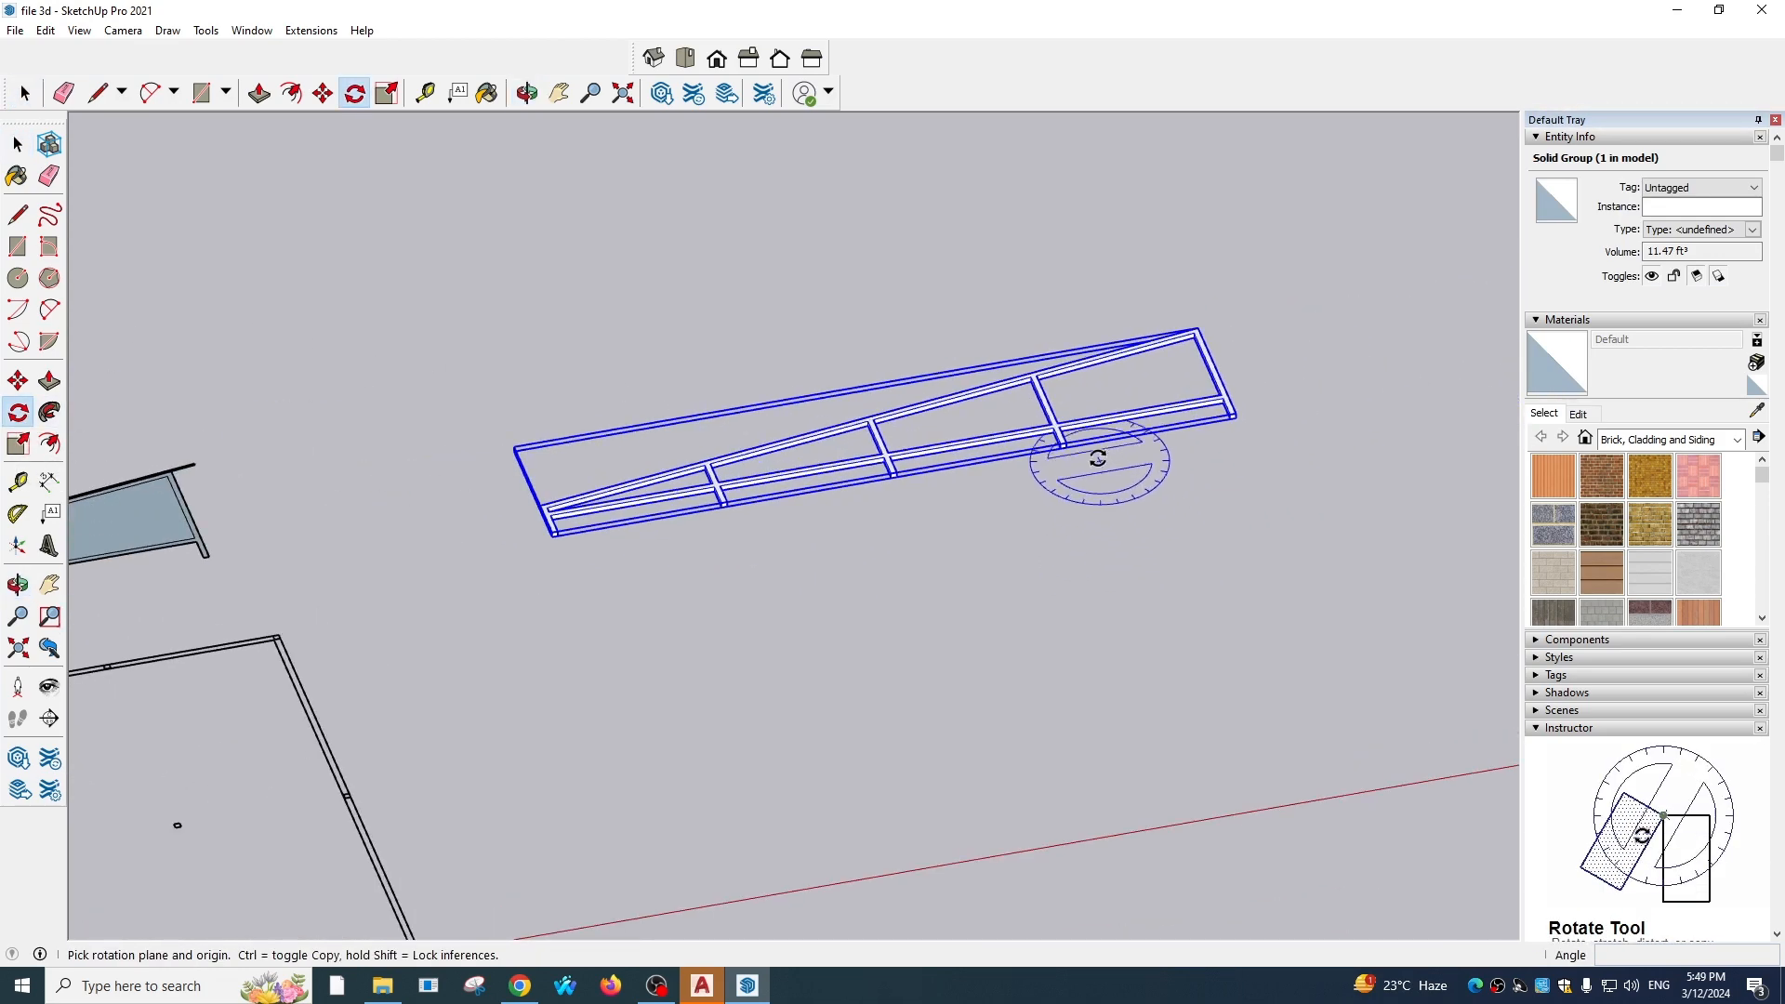
left_click(1028, 442)
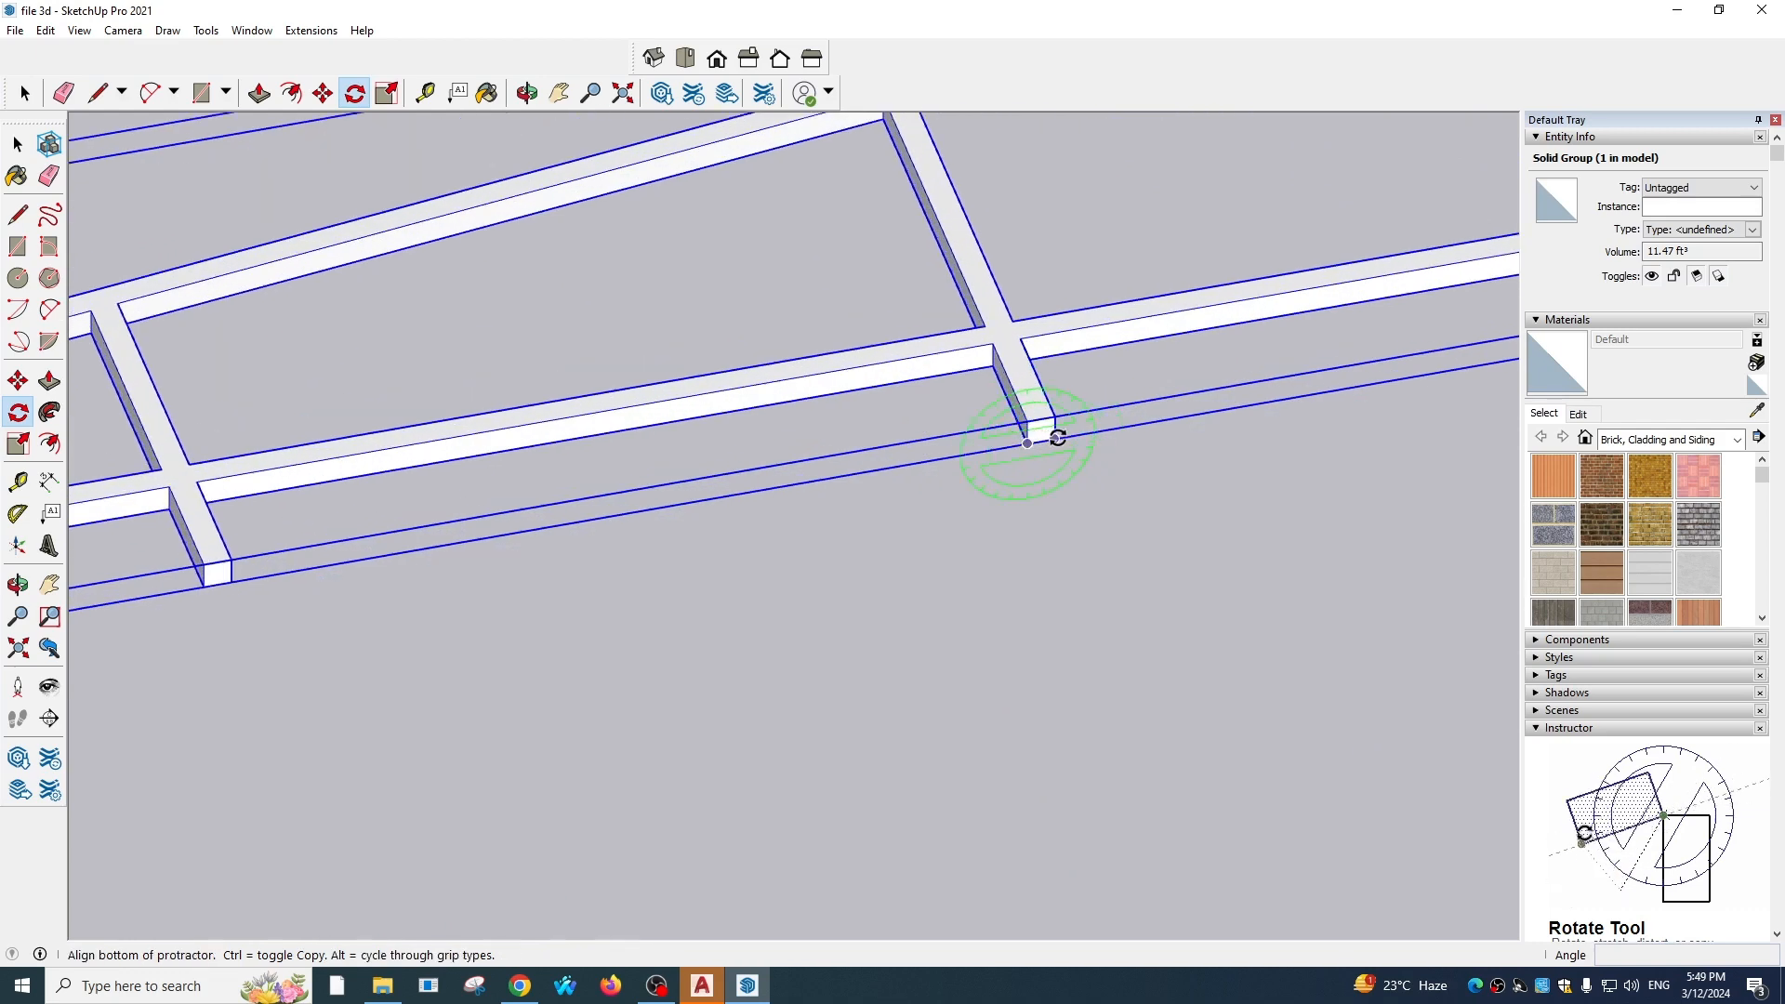
left_click(1028, 419)
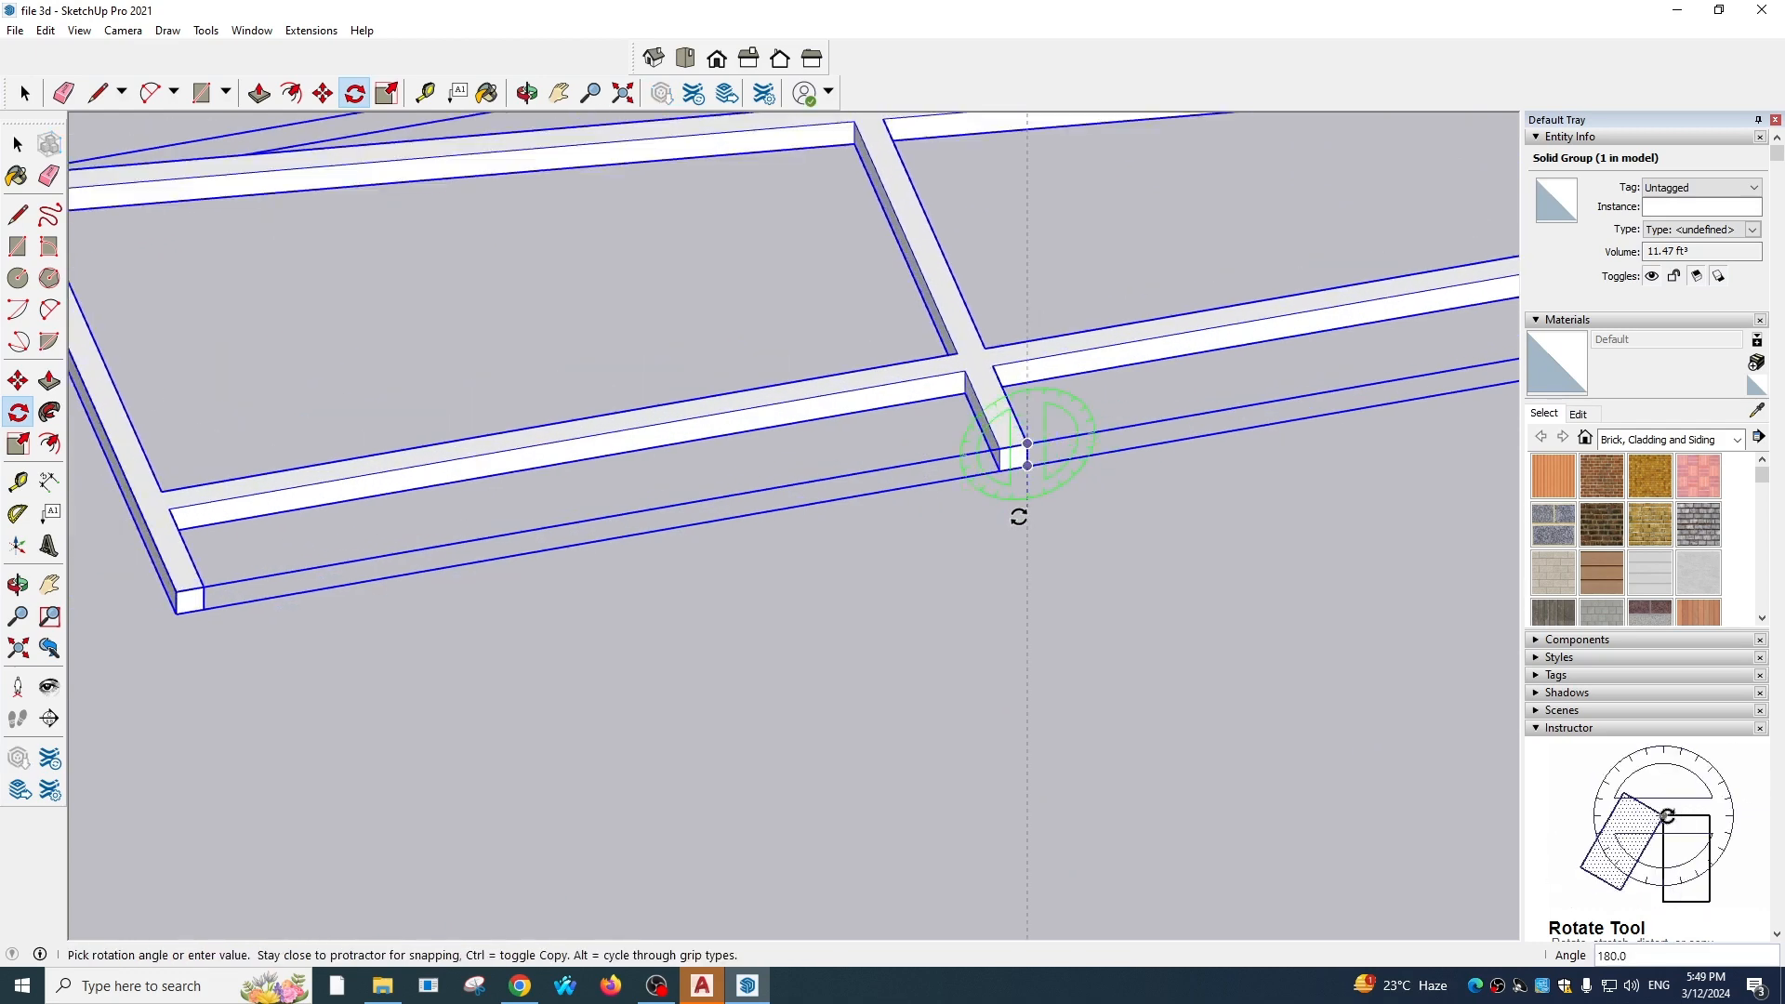
key("Escape")
Rotate the frame group about the red axis so that its posts stand upright
scroll(1001, 453, "down", 6)
middle_click_drag(1153, 442, 427, 605)
scroll(471, 574, "up", 8)
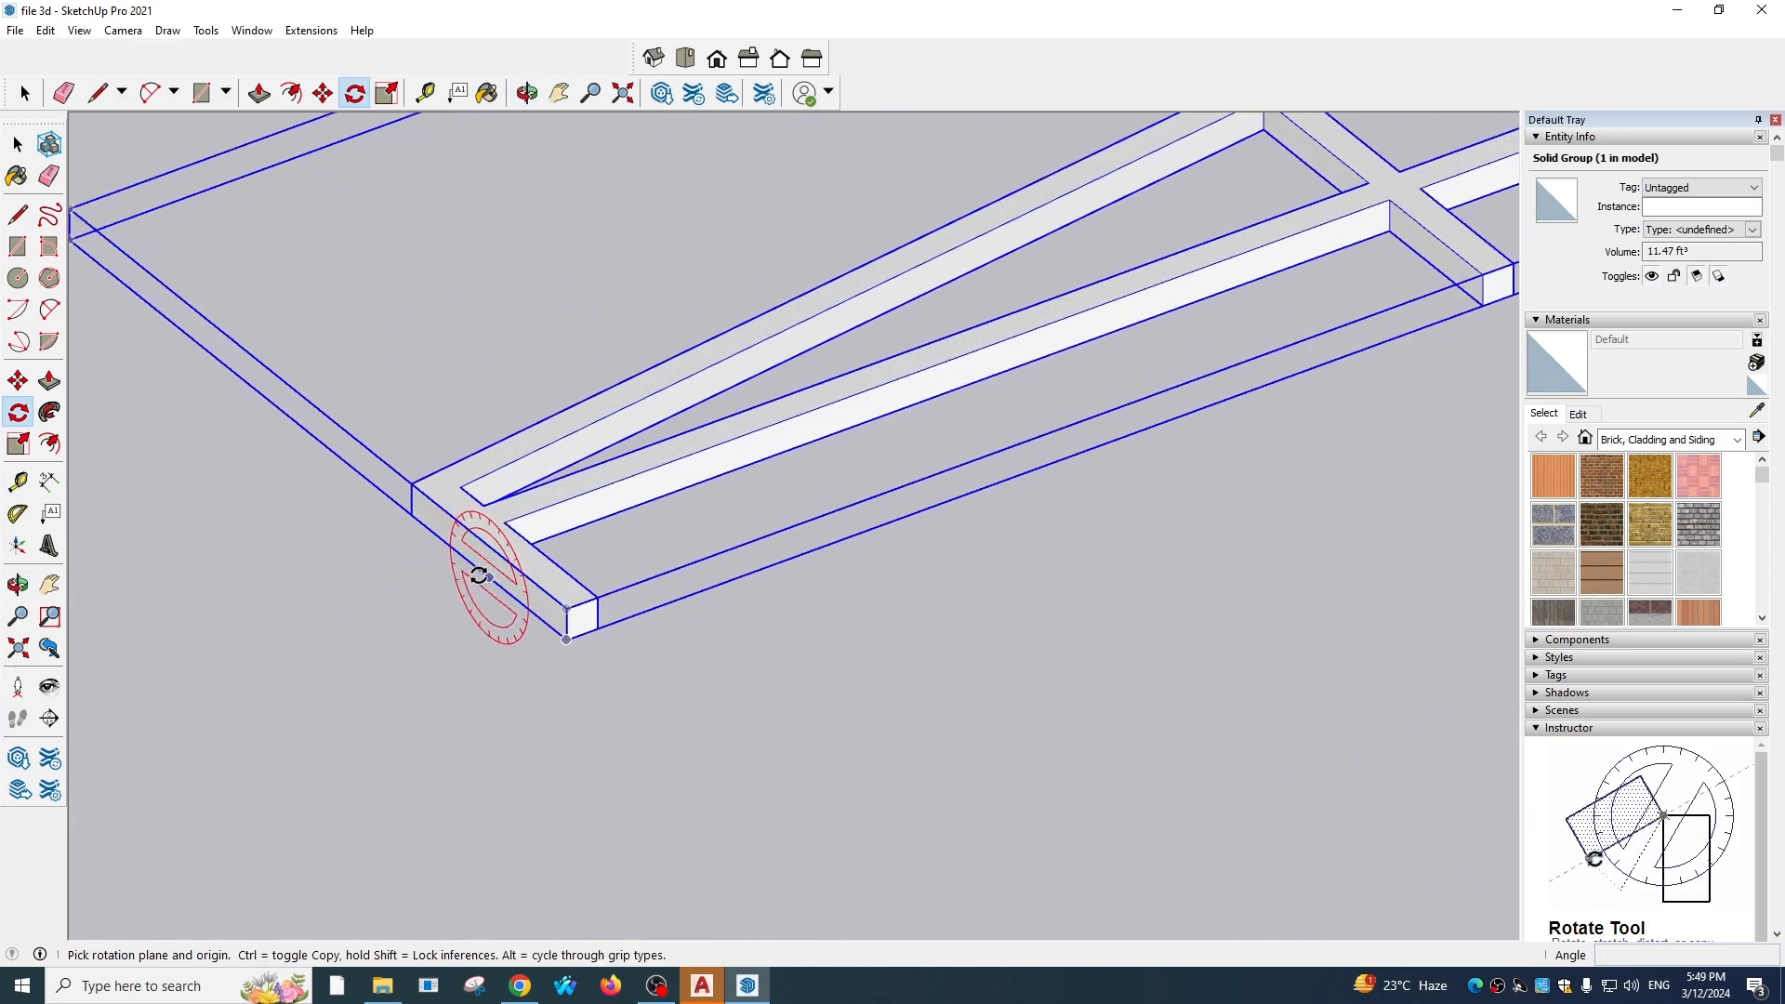
left_click(532, 611)
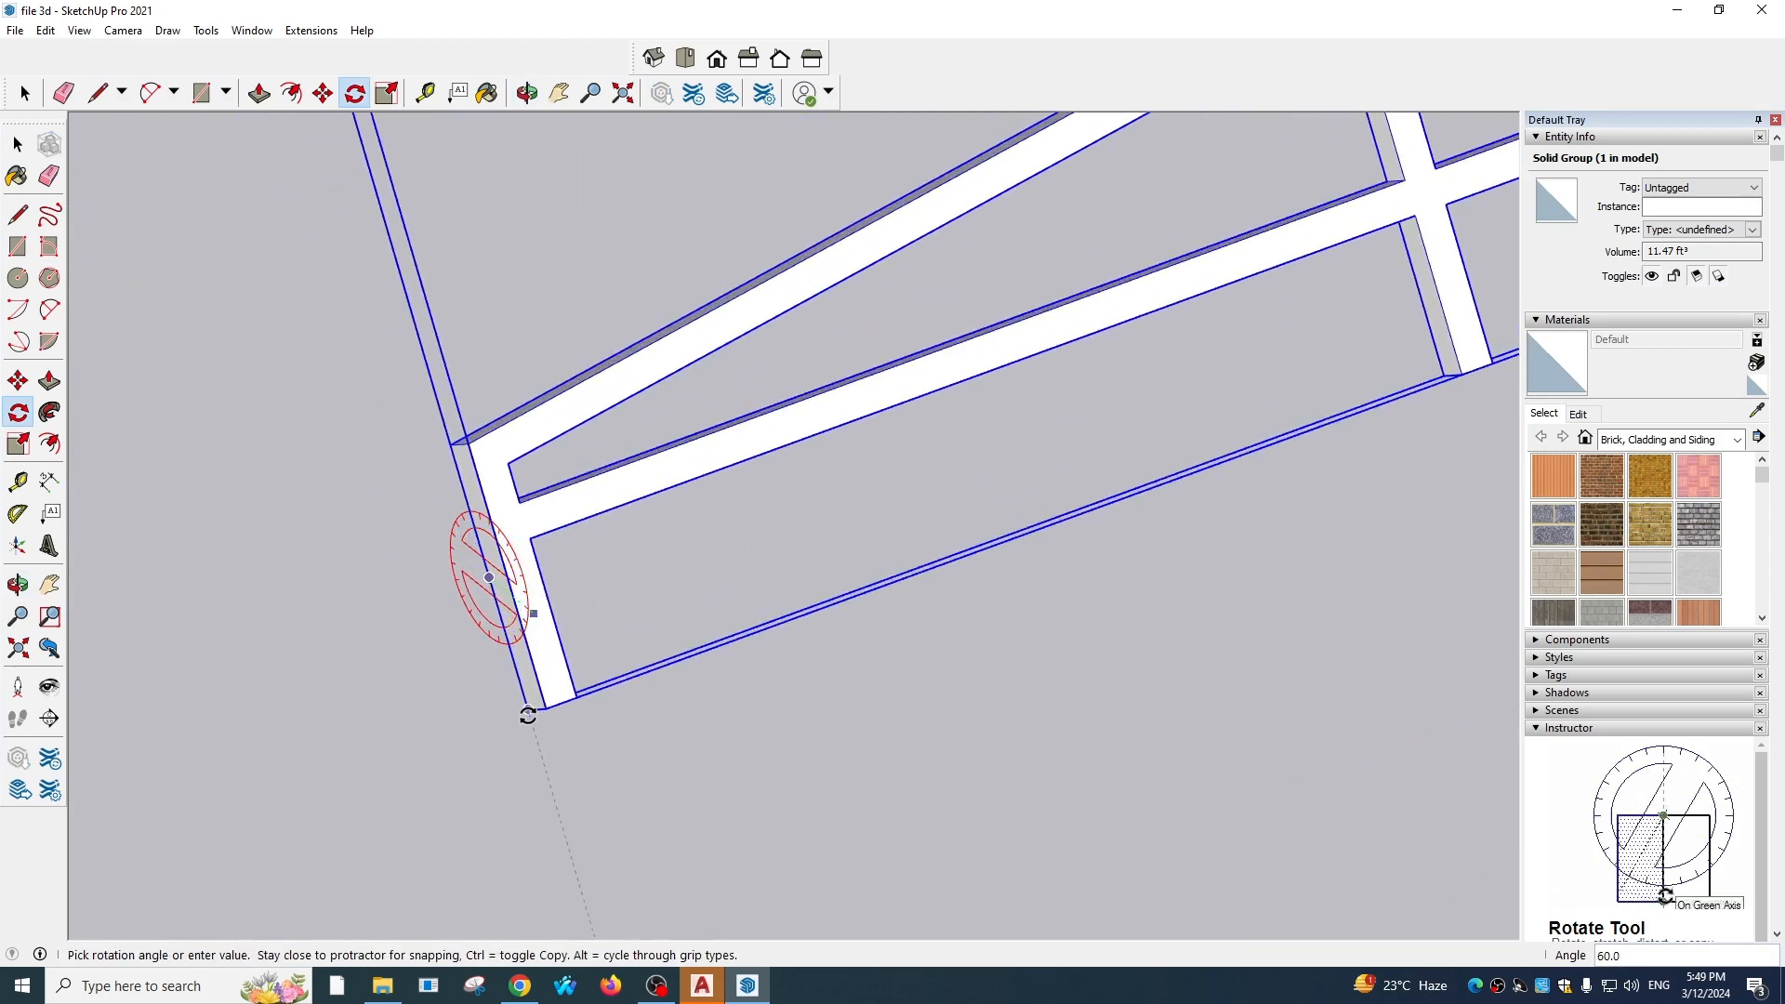
left_click(490, 741)
scroll(677, 626, "down", 6)
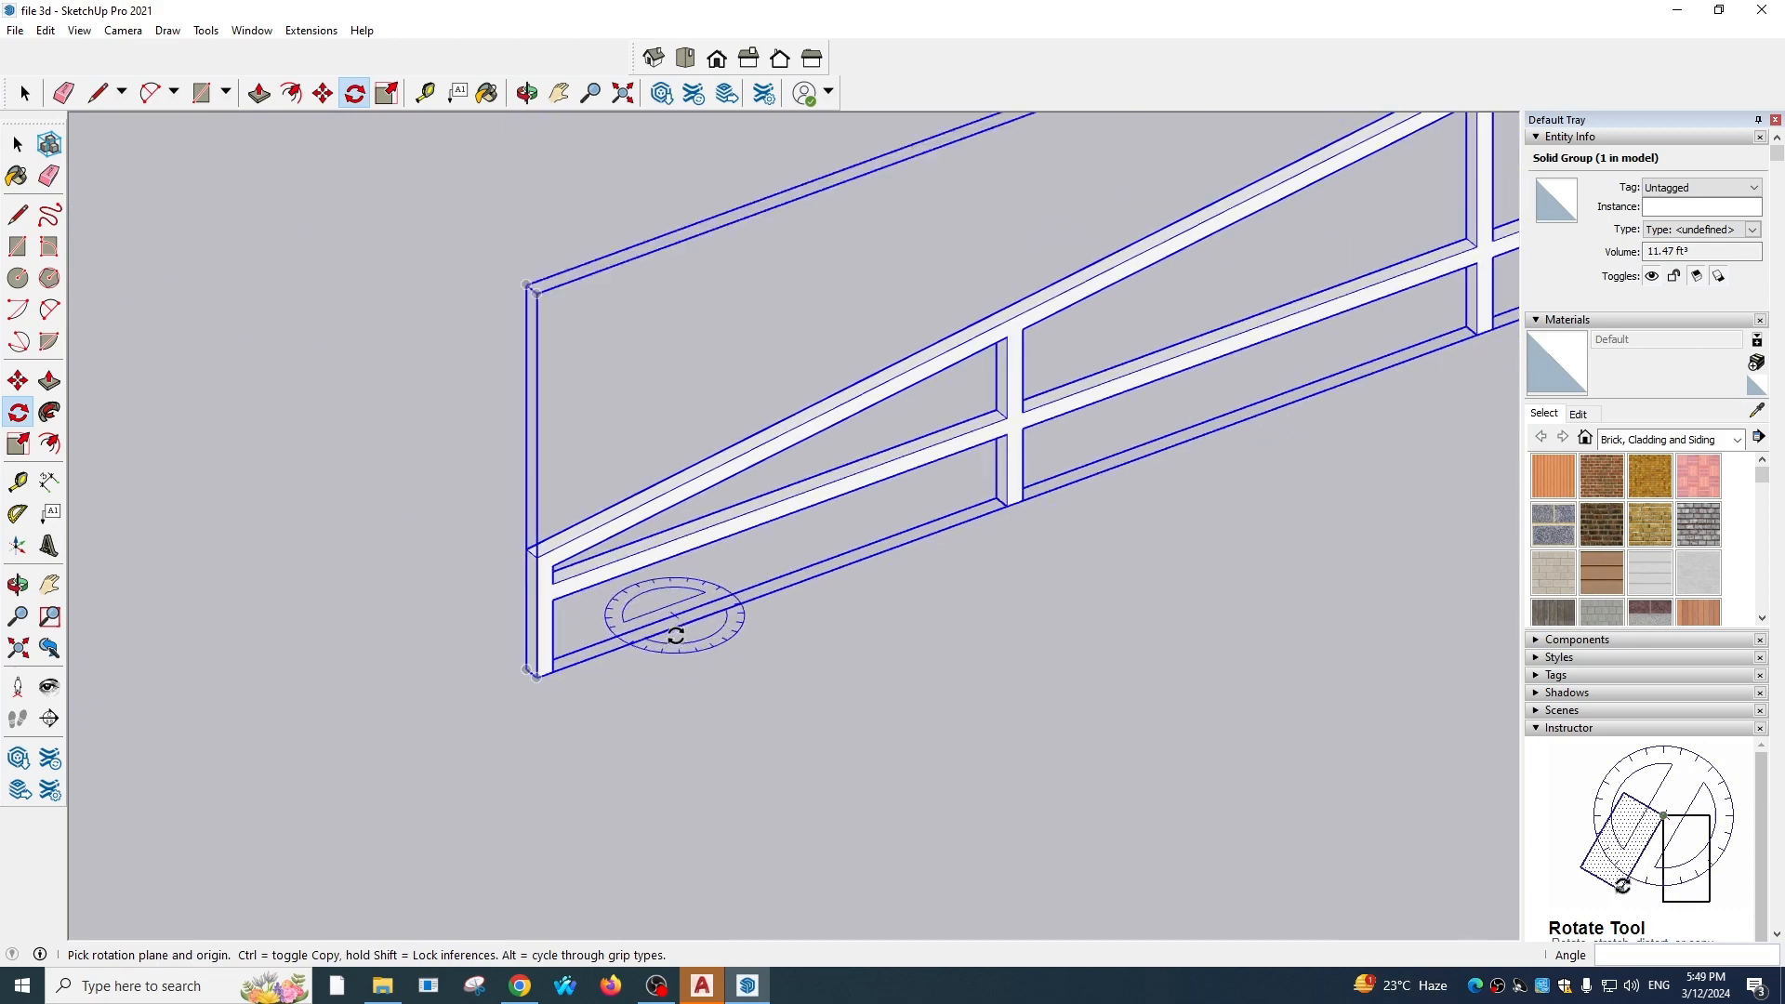
Move the frame group by the bottom corner of its tallest post onto the plan's outer corner on the red axis
left_click(17, 145)
scroll(1272, 463, "down", 3)
scroll(1236, 349, "up", 6)
key("m")
left_click(1250, 432)
scroll(1023, 446, "down", 5)
scroll(703, 772, "up", 8)
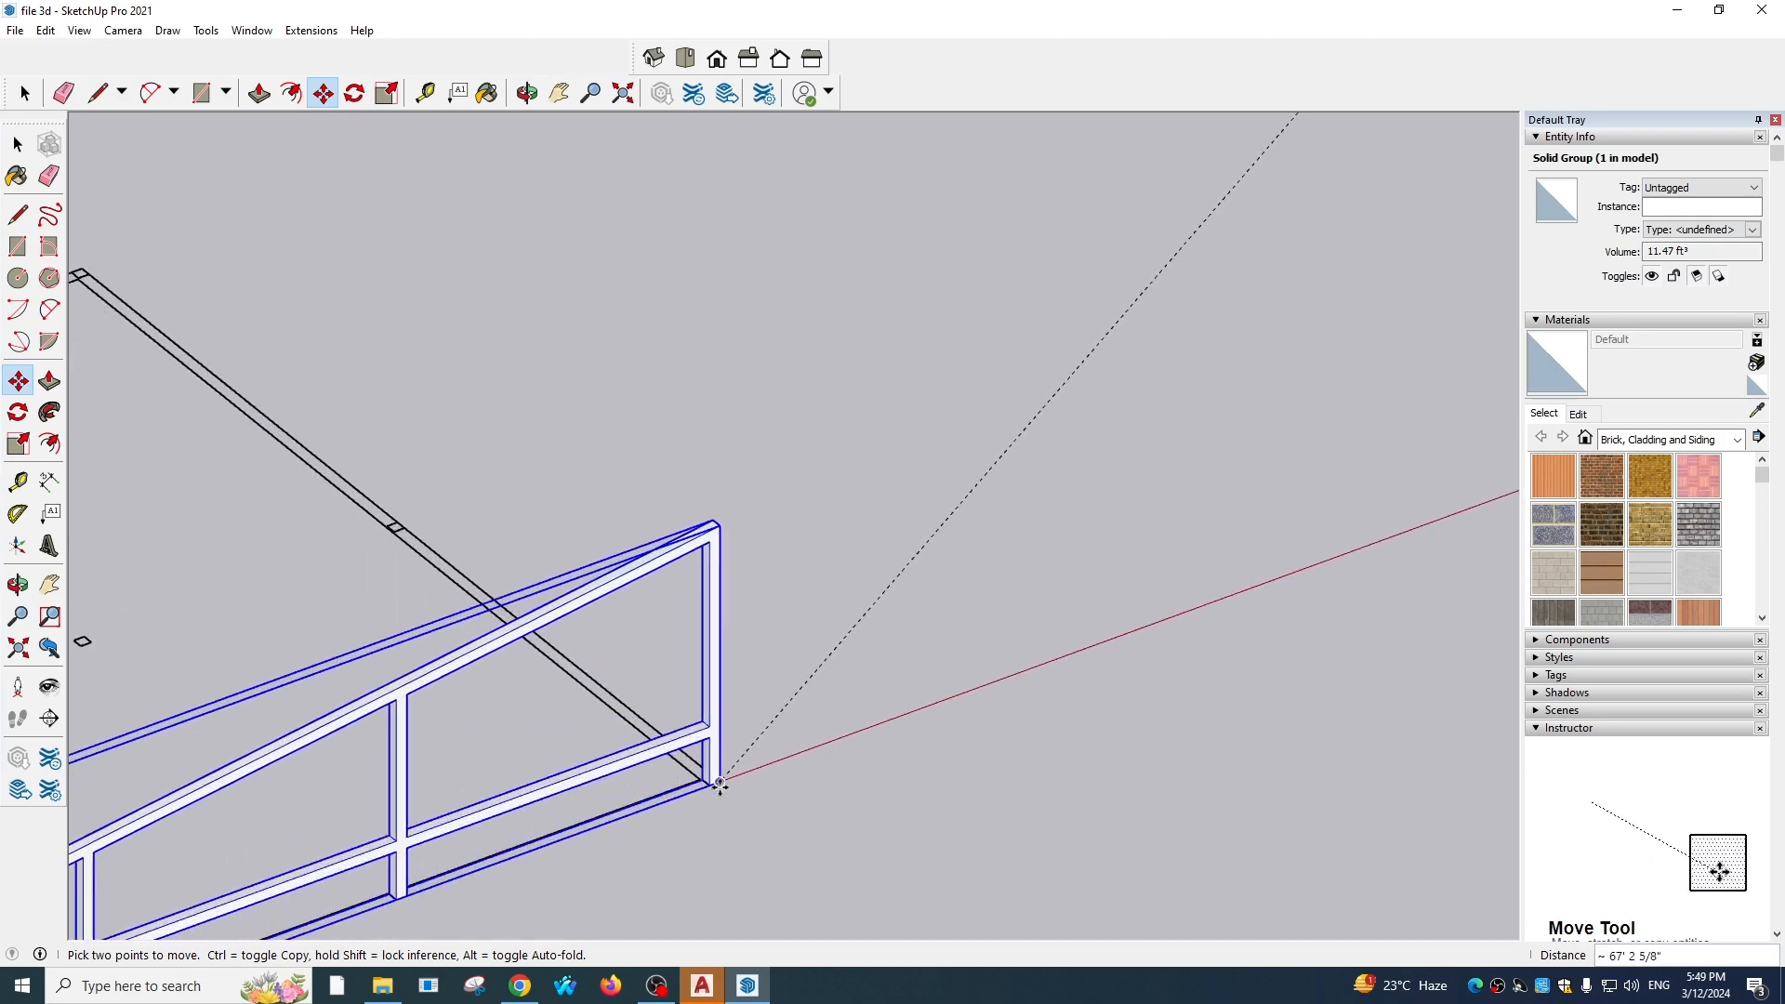
left_click(718, 783)
scroll(849, 554, "down", 4)
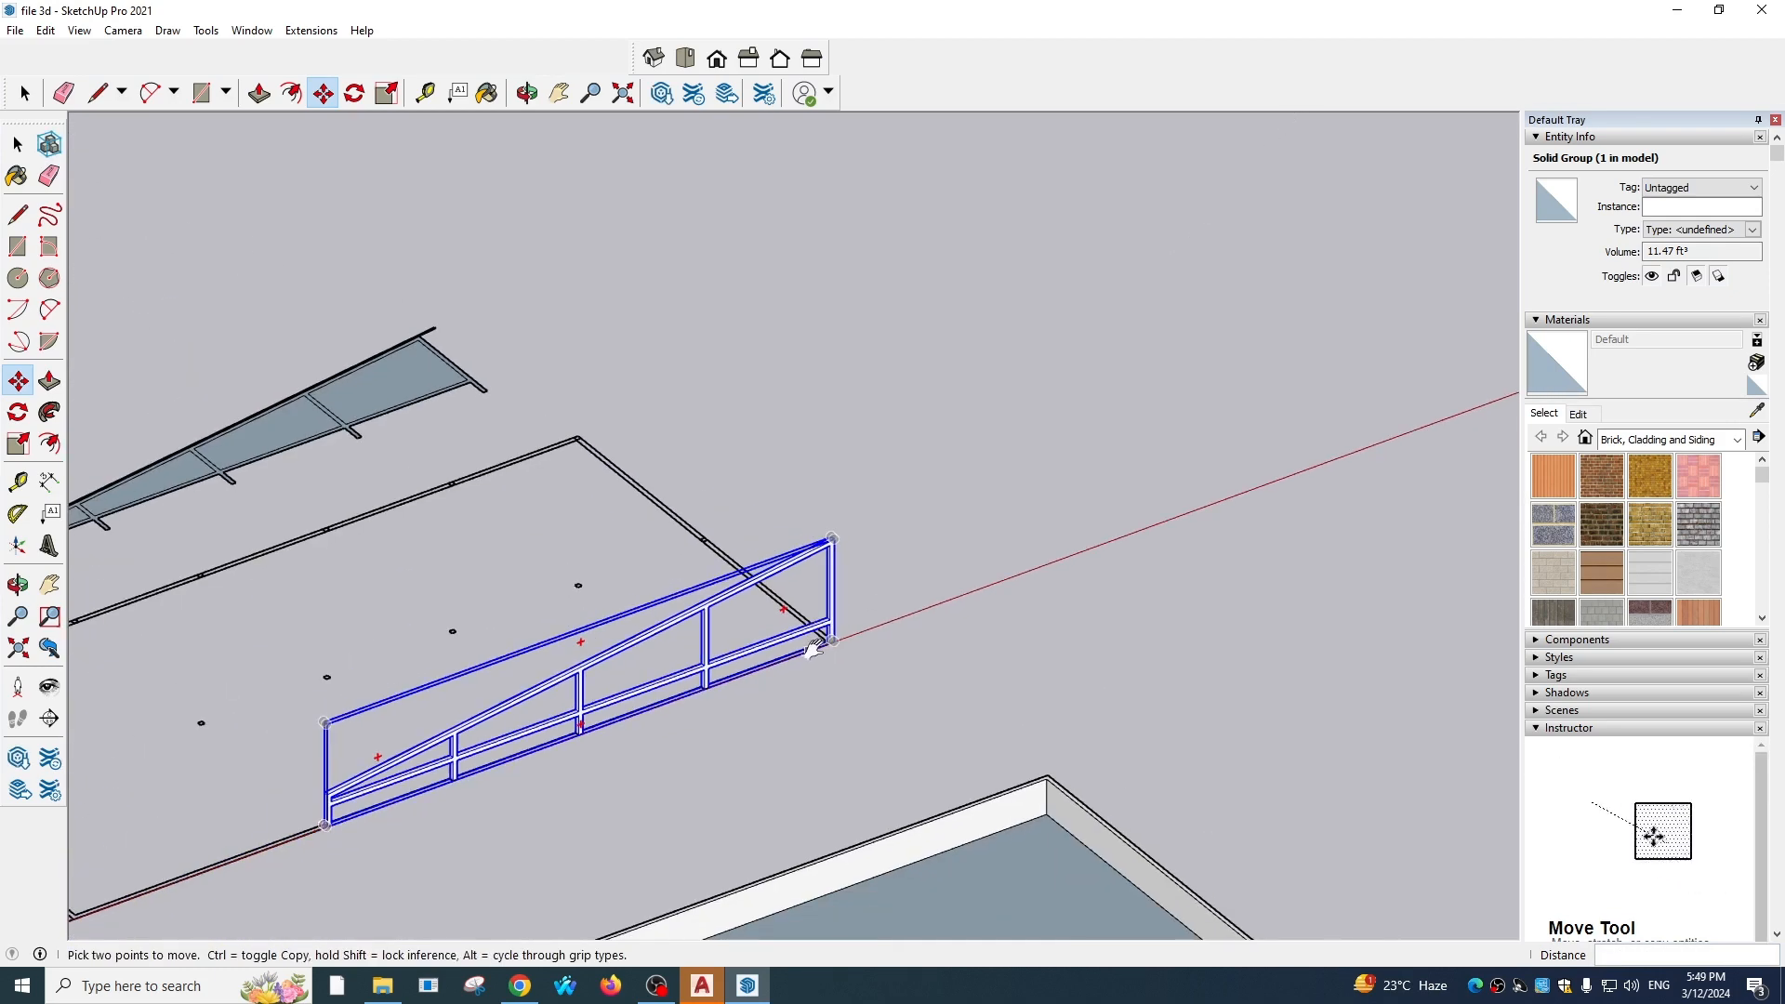
Copy the frame group from the plan's outer corner 14' 10" along the plan's side onto the next post mark
scroll(1034, 606, "up", 4)
scroll(1037, 609, "up", 2)
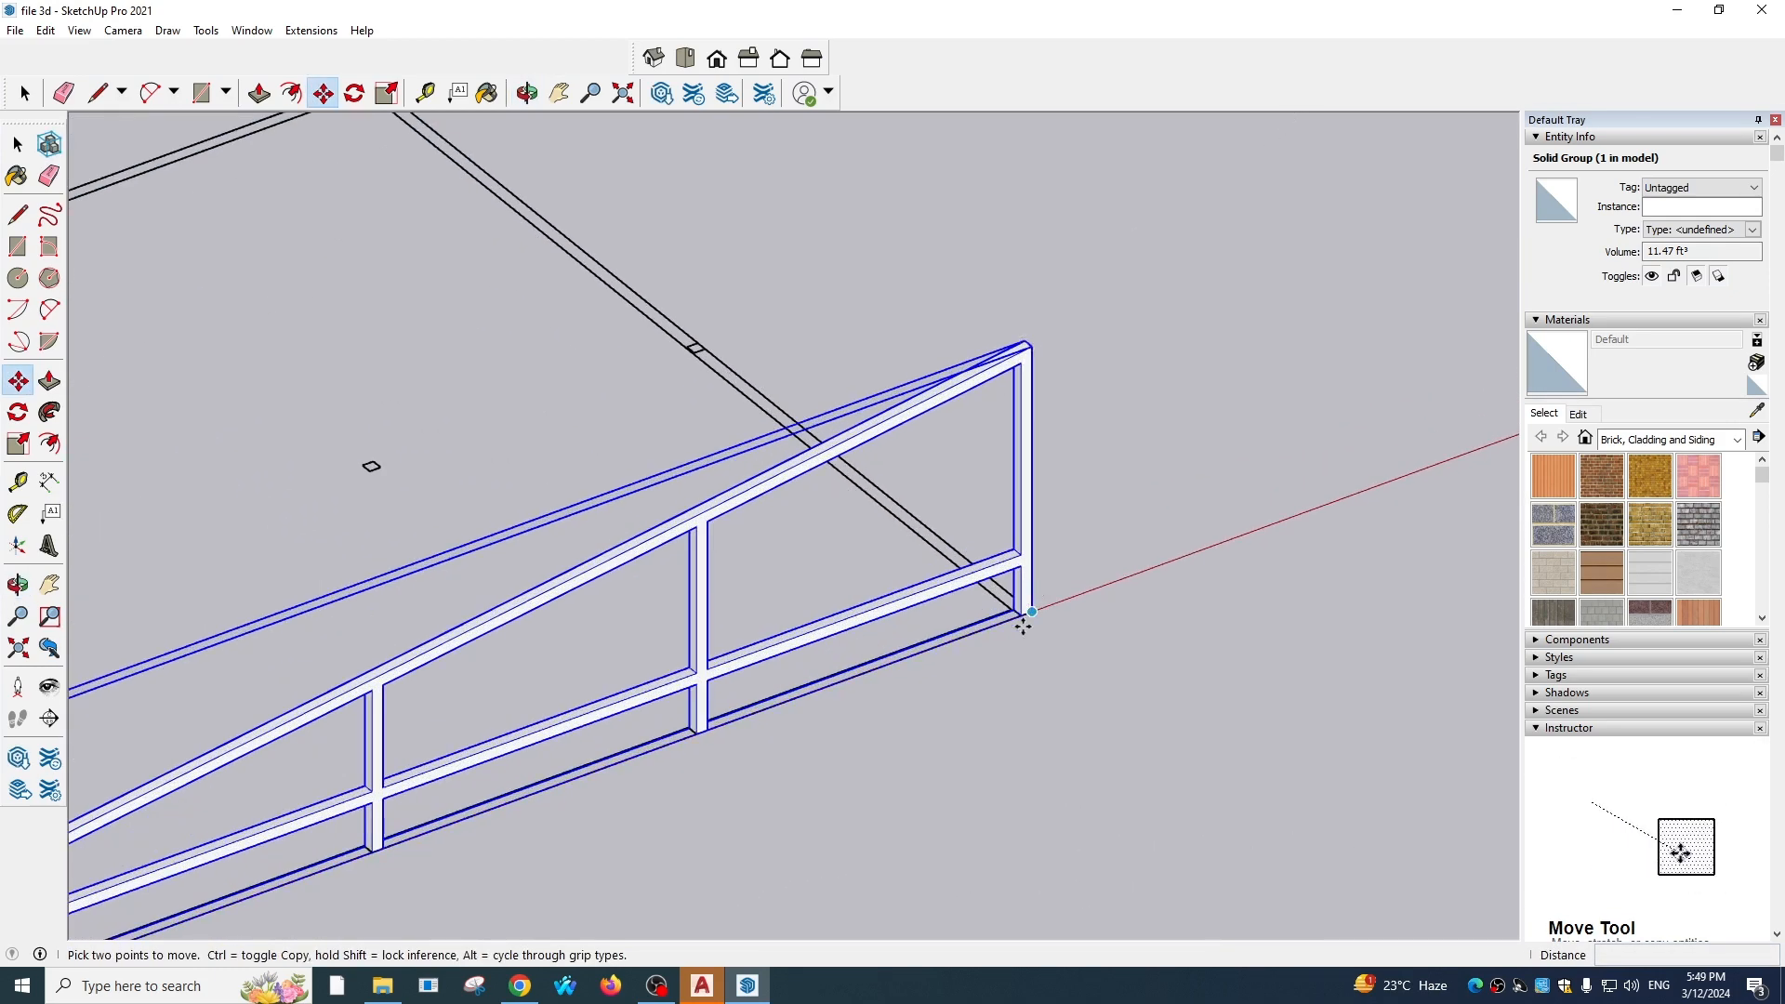
left_click(1033, 609)
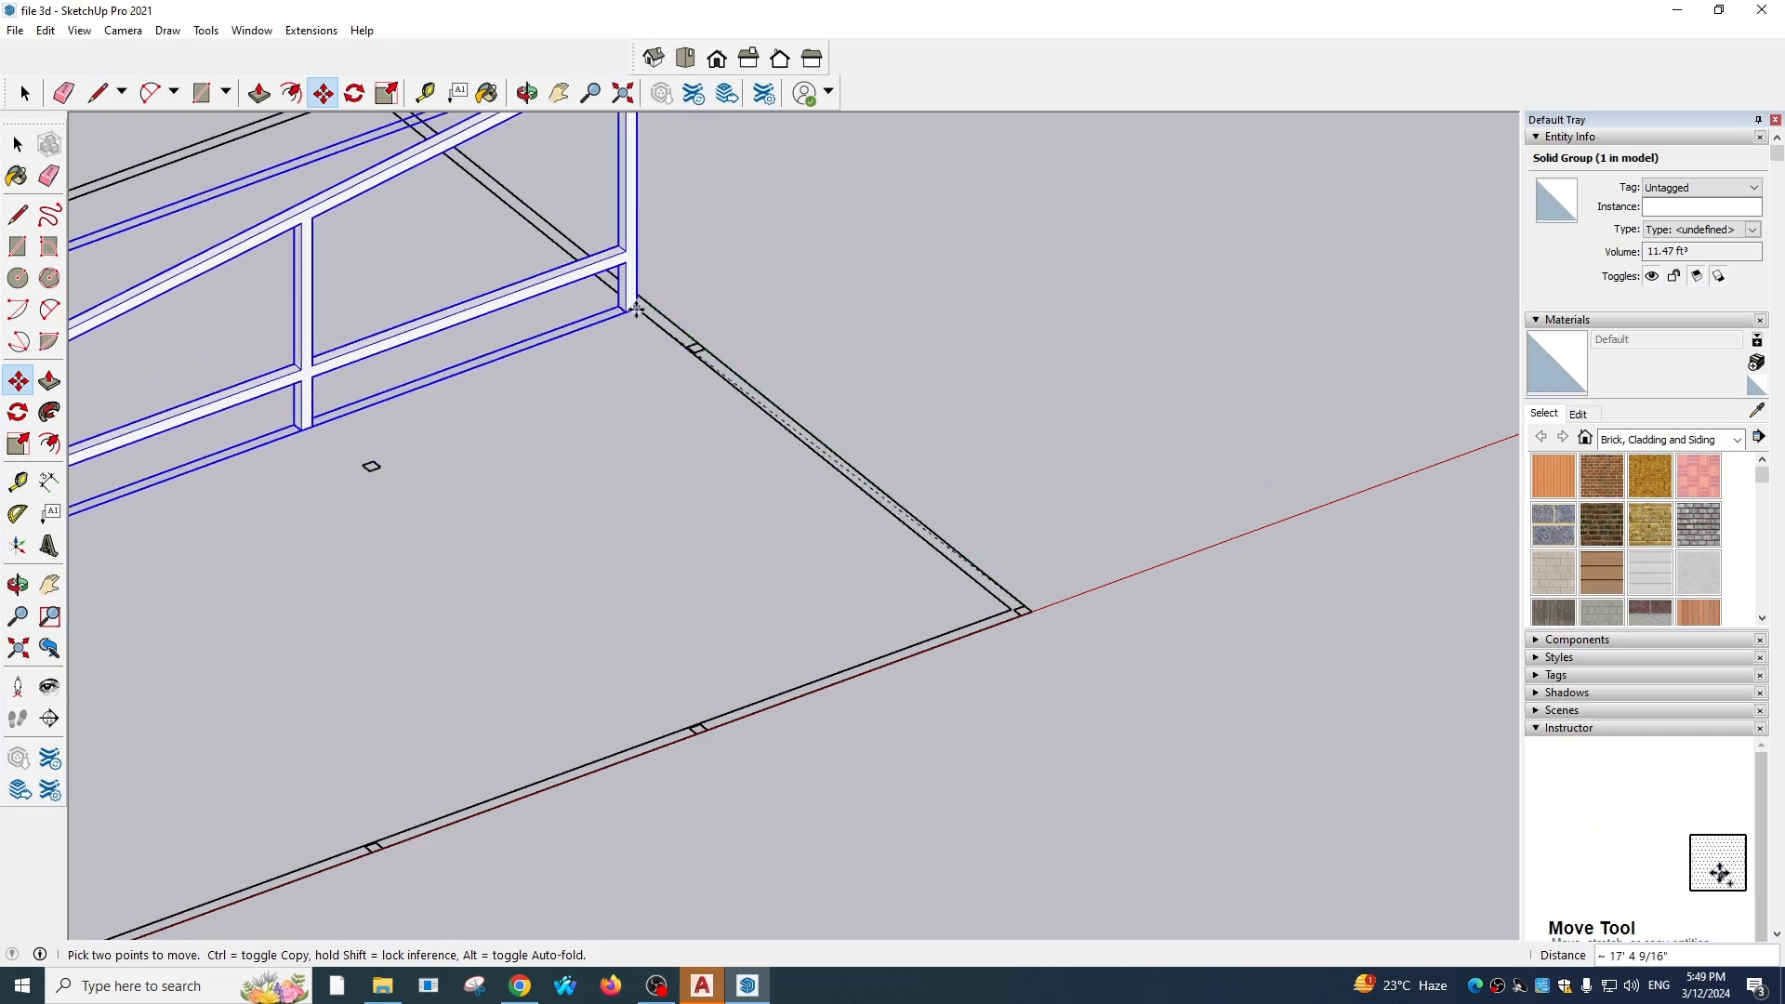
key("ctrl")
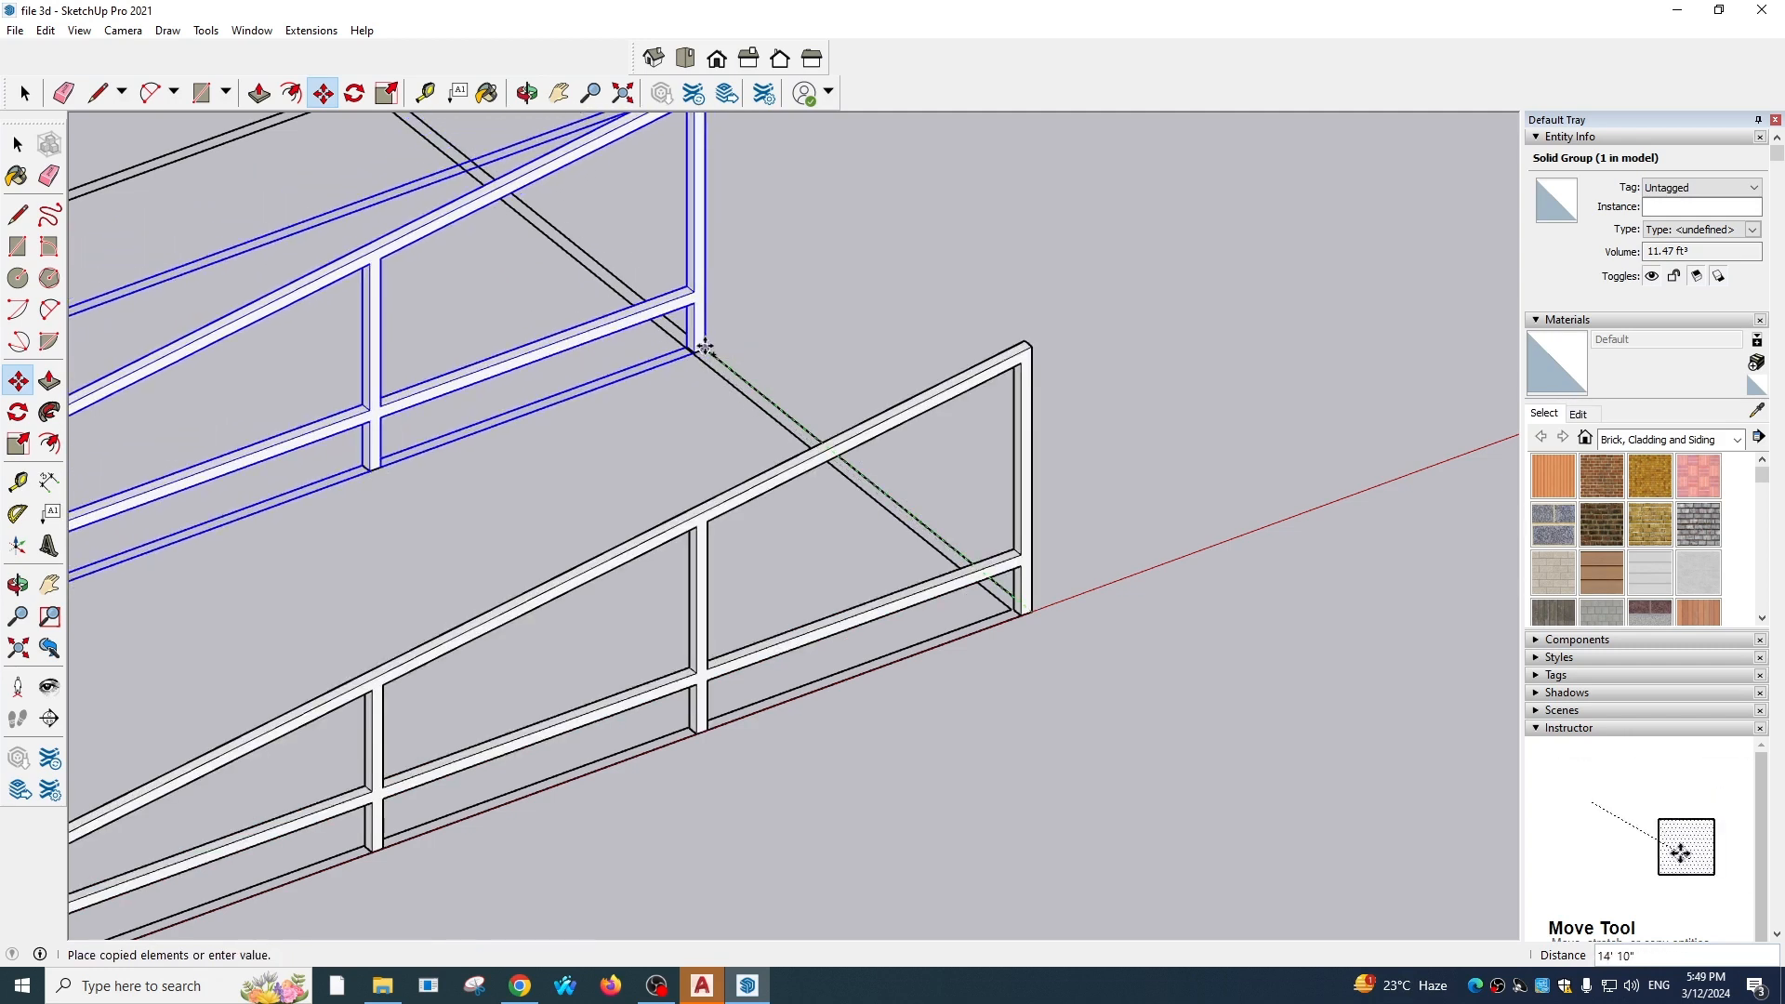
left_click(708, 344)
Place another copy of the frame group 14' 10" further, at the plan's far corner, and clear the selection
left_click(706, 347)
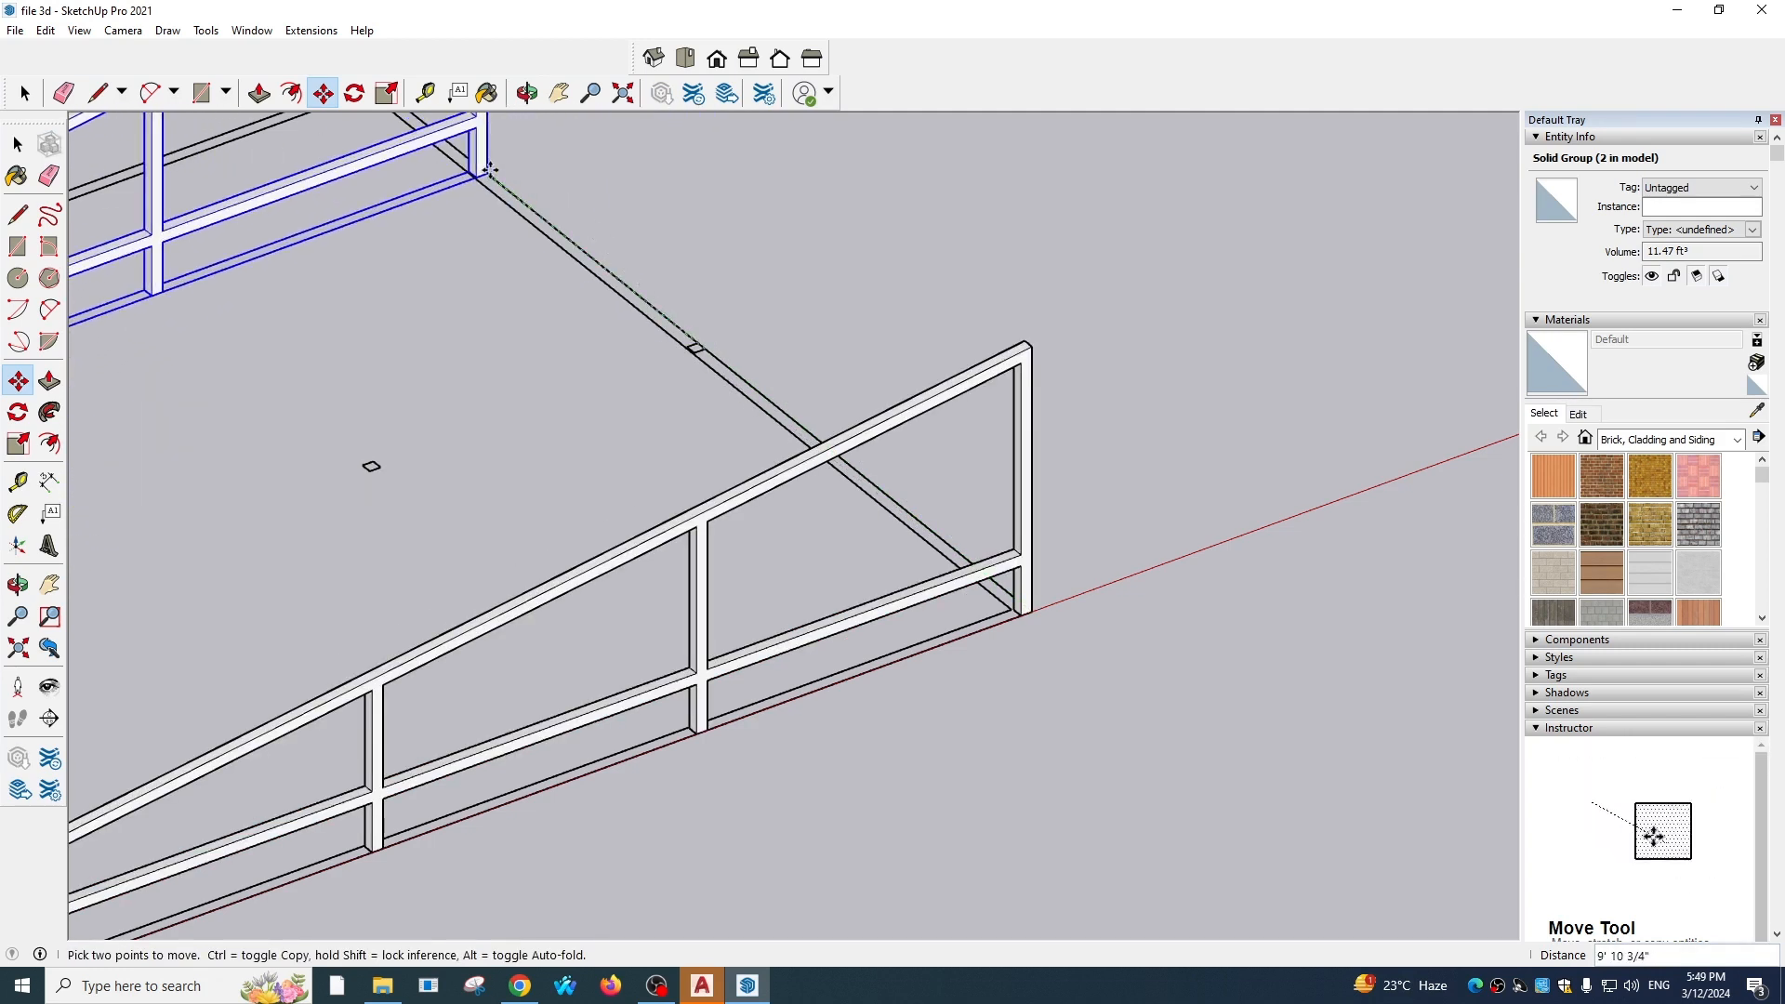
scroll(633, 366, "down", 3)
scroll(477, 248, "up", 3)
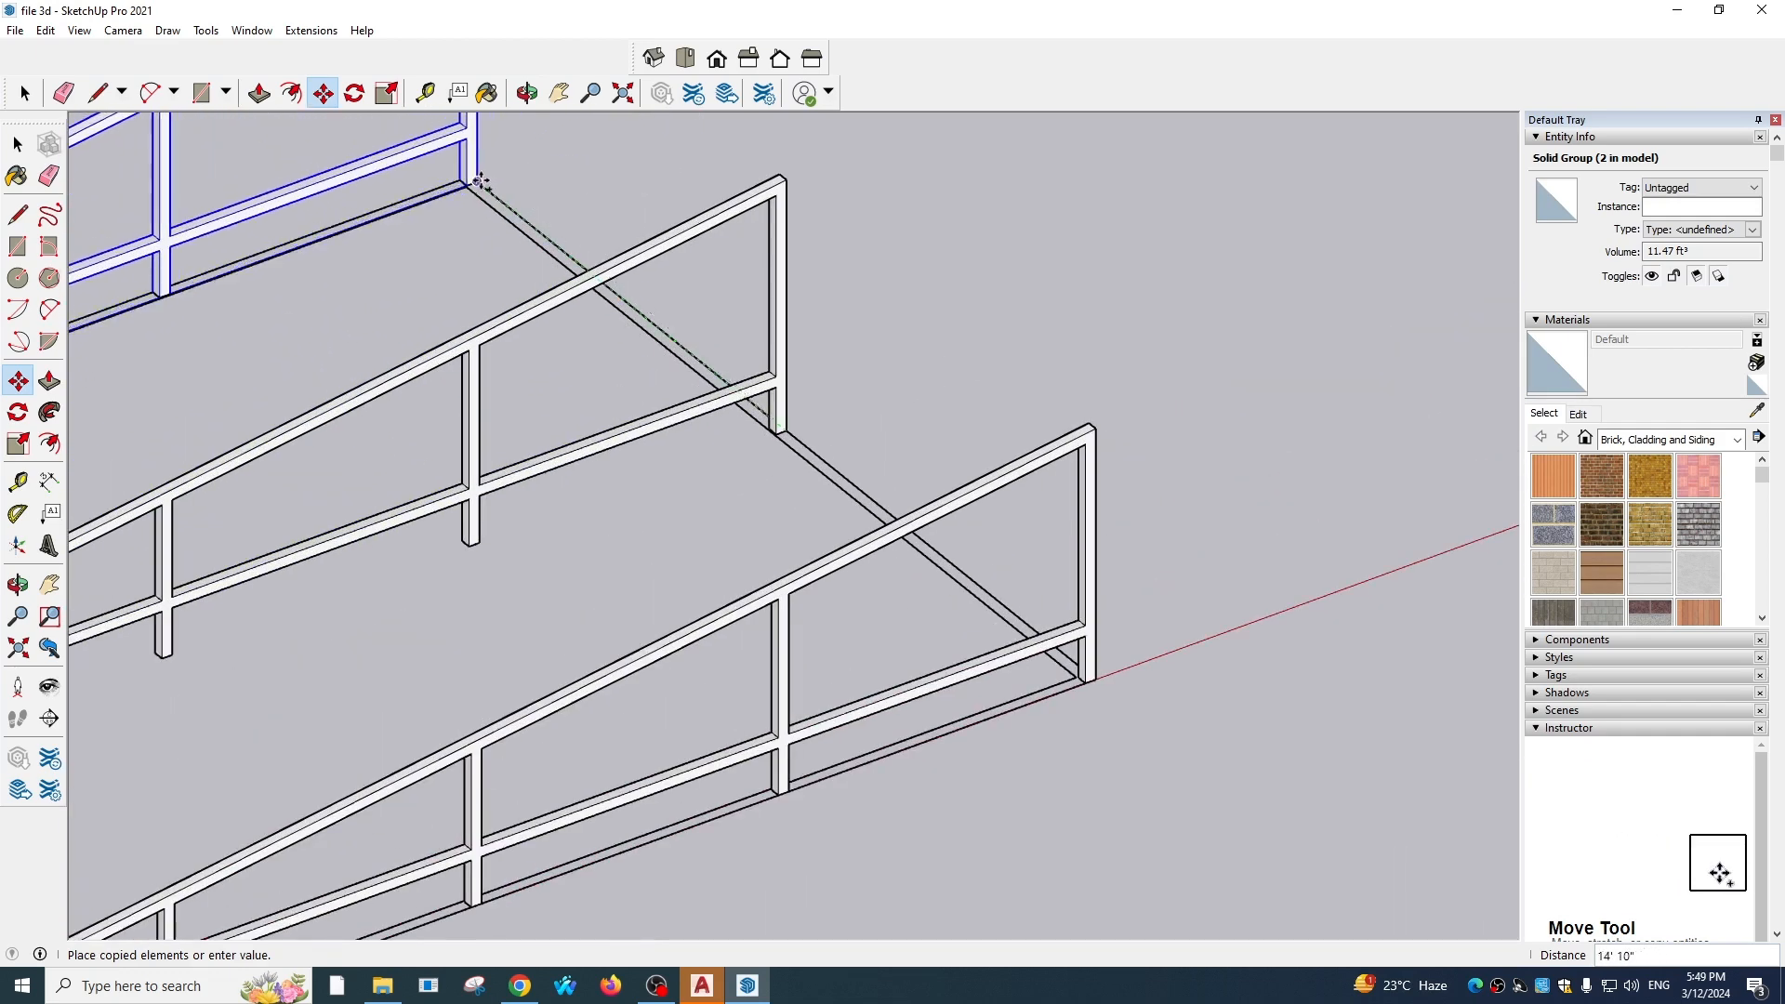
left_click(475, 184)
scroll(966, 412, "down", 5)
key("ctrl+t")
scroll(600, 441, "up", 1)
middle_click_drag(599, 446, 604, 576)
scroll(664, 427, "up", 1)
left_click(17, 144)
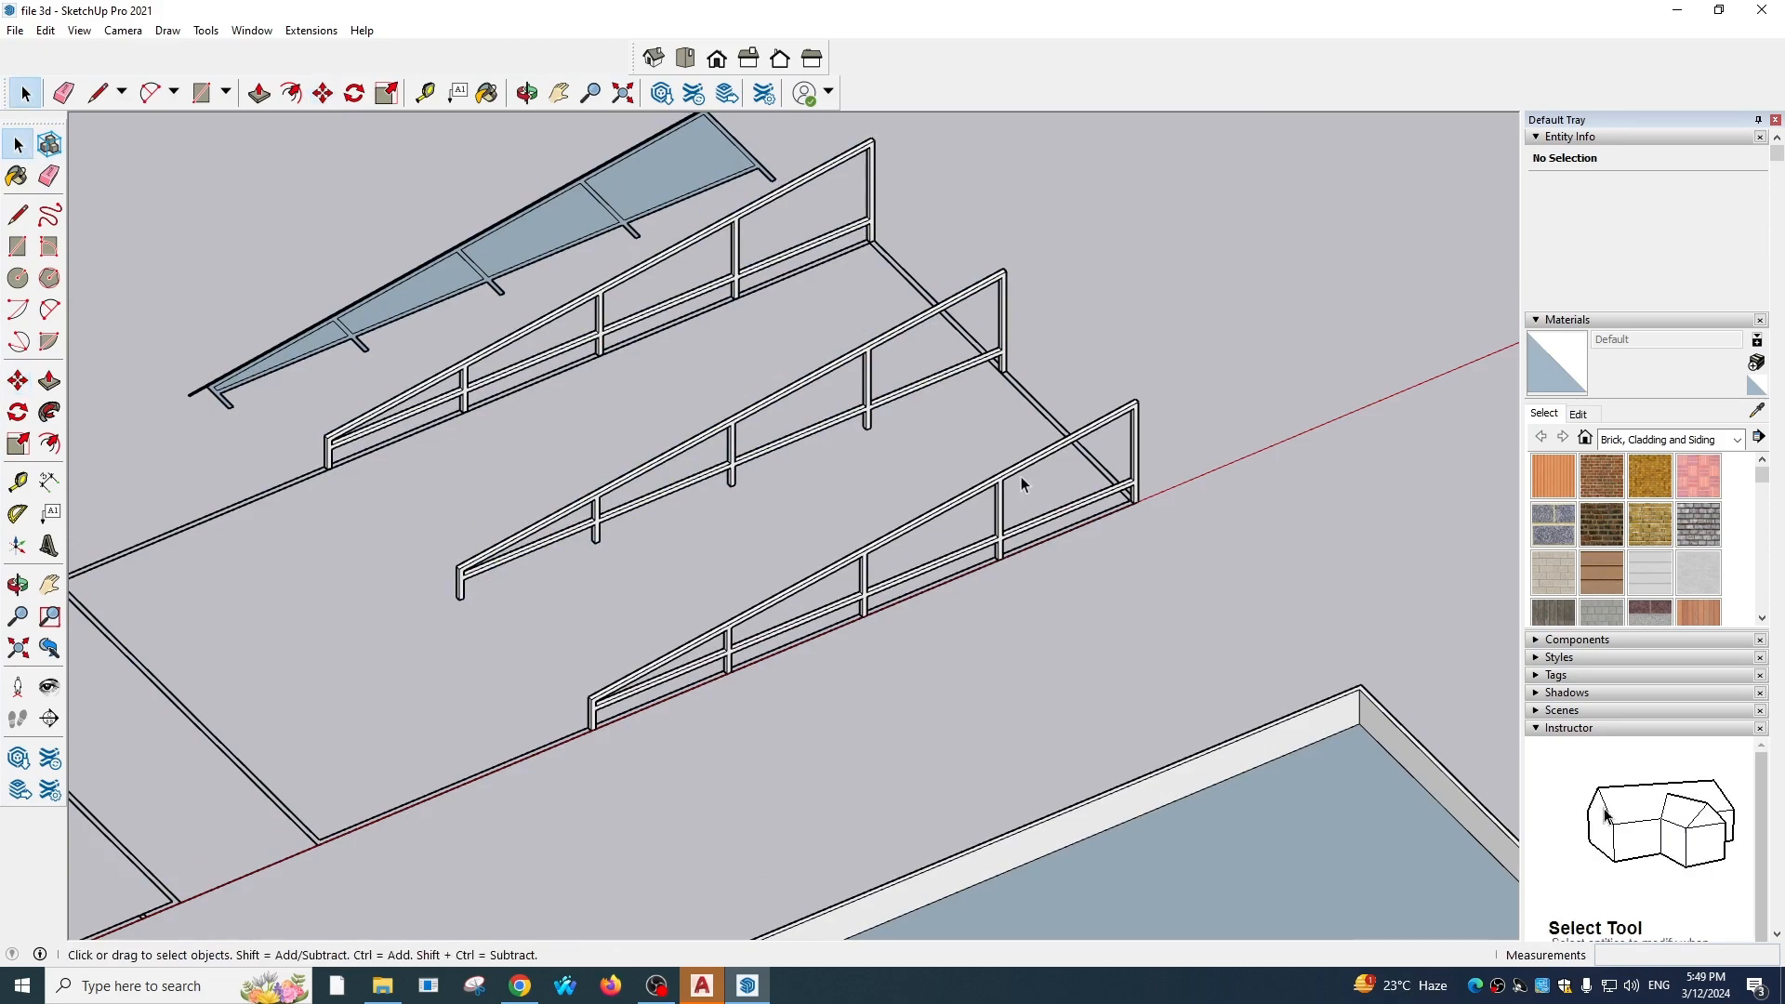
Open the imported plan component for editing at the upper end of the flat frame drawing's thin roof strip
scroll(676, 366, "down", 2)
middle_click_drag(676, 366, 570, 310)
scroll(570, 310, "up", 6)
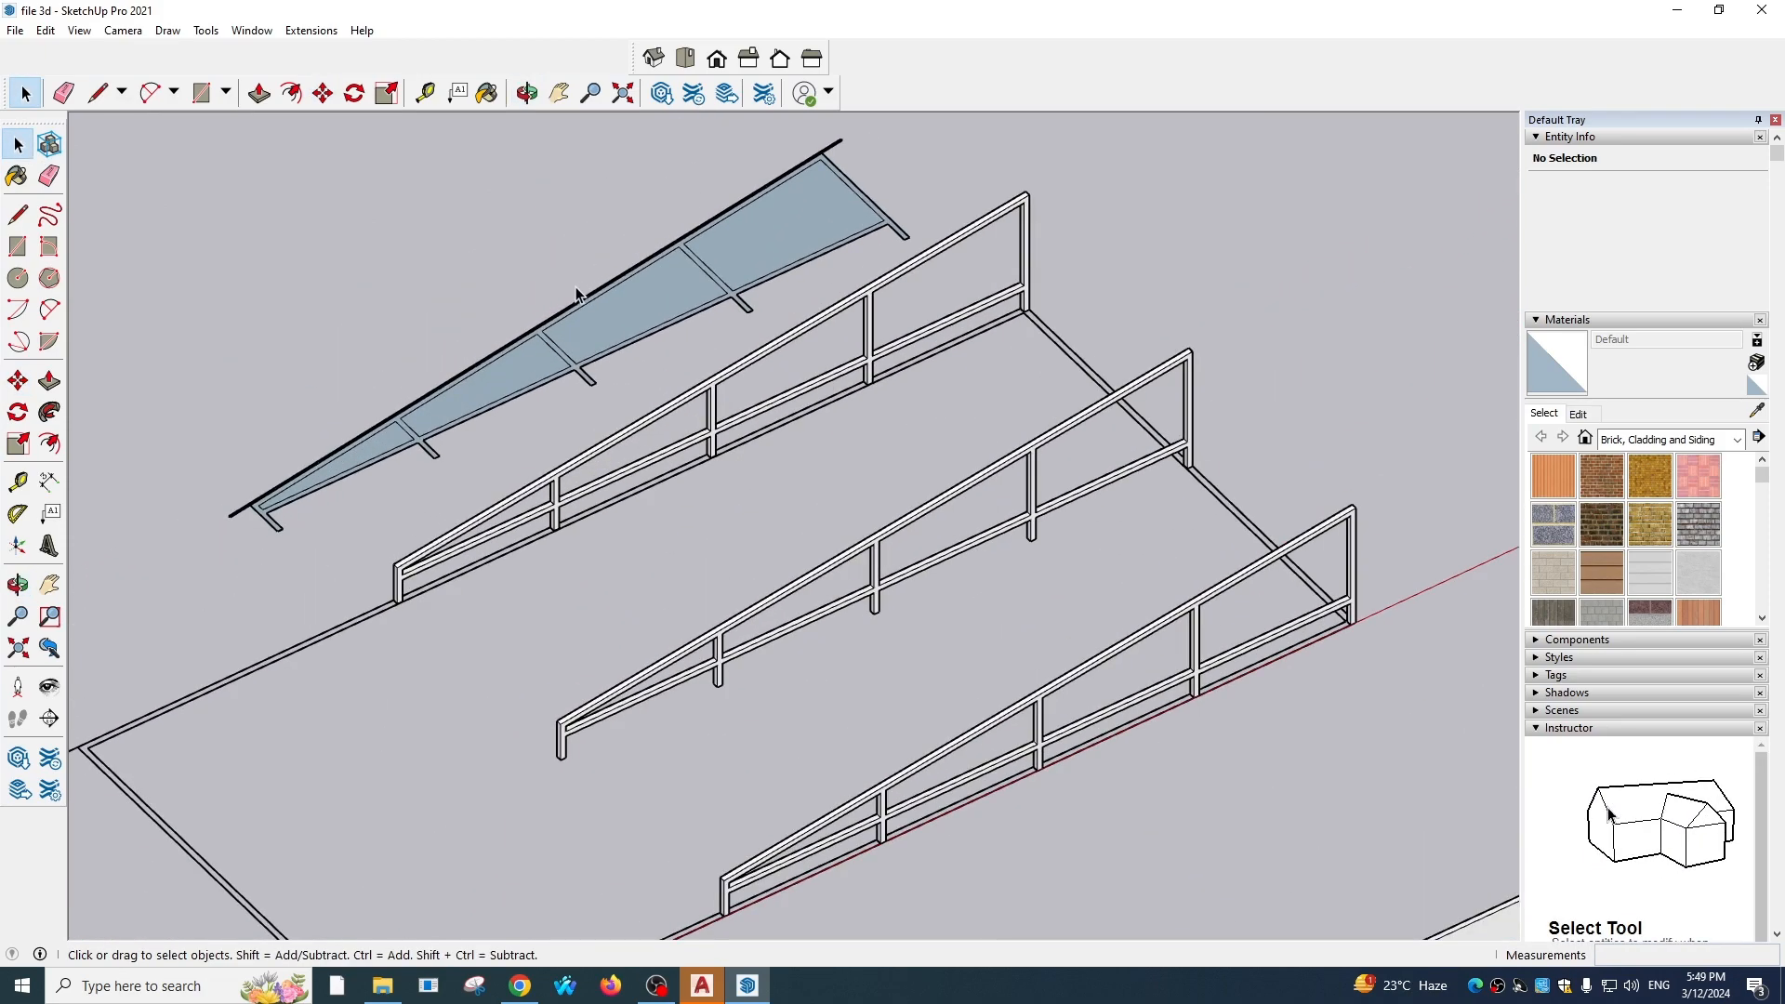
scroll(608, 316, "down", 5)
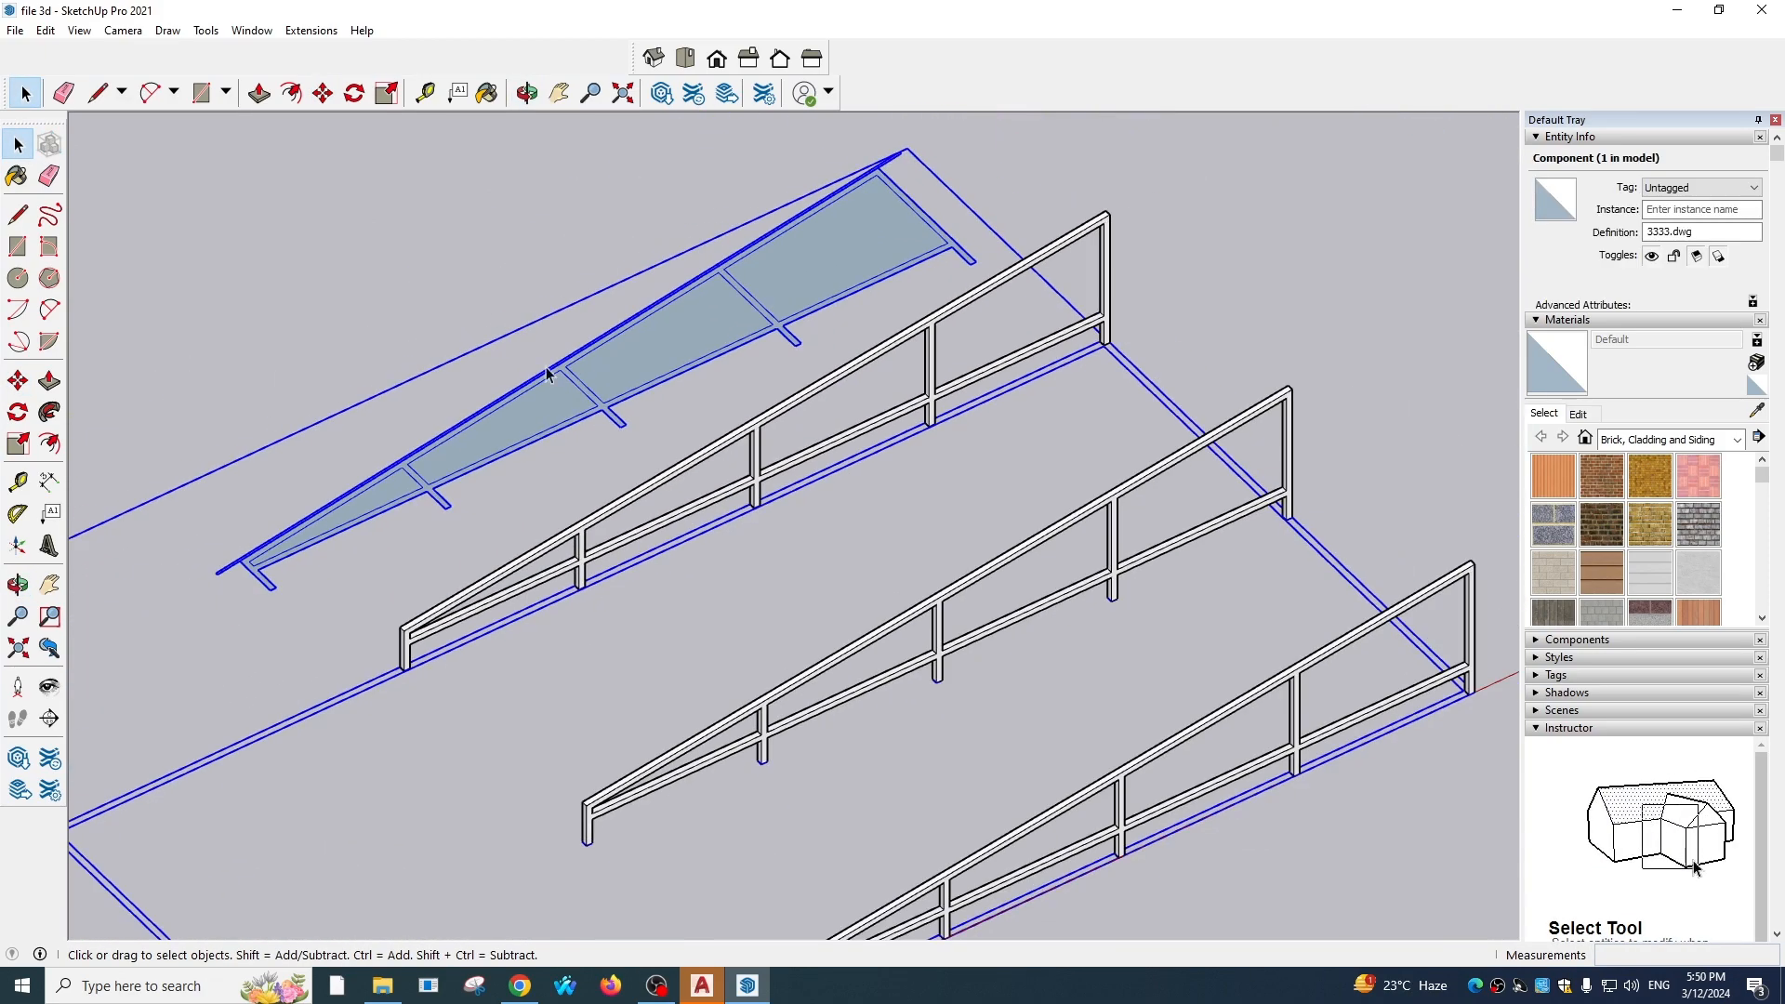
scroll(689, 434, "down", 2)
scroll(813, 256, "up", 3)
scroll(838, 270, "up", 4)
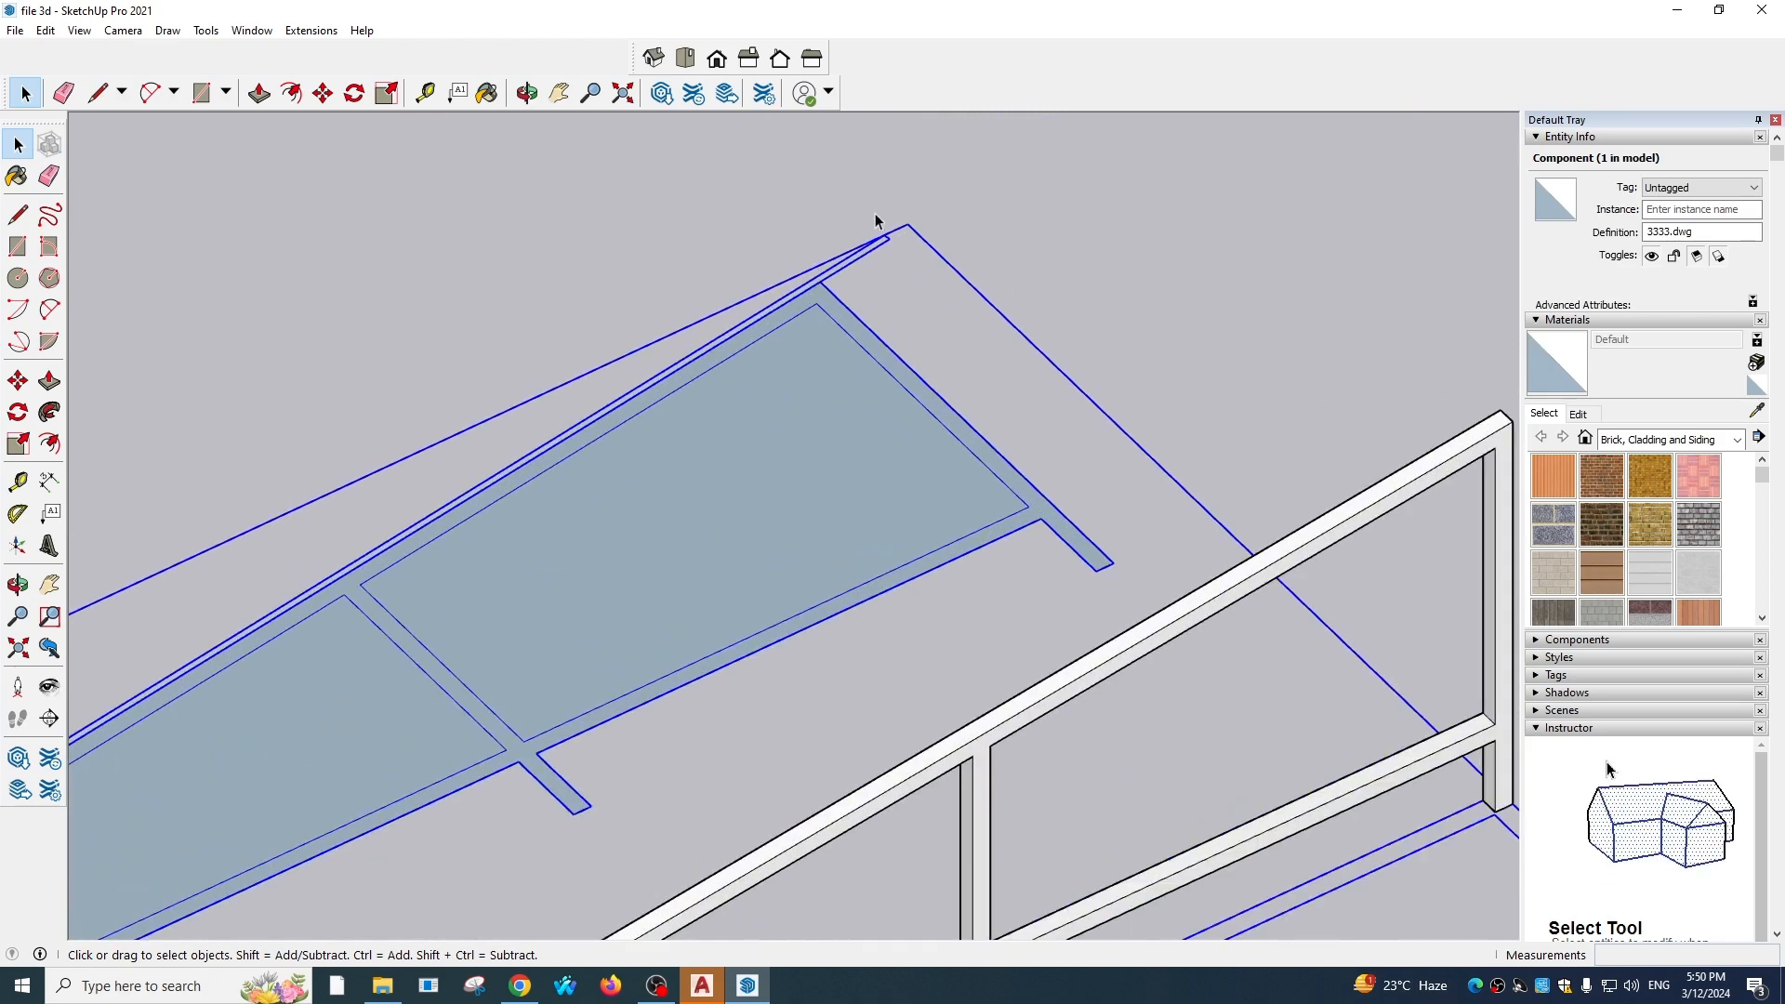
scroll(923, 266, "down", 5)
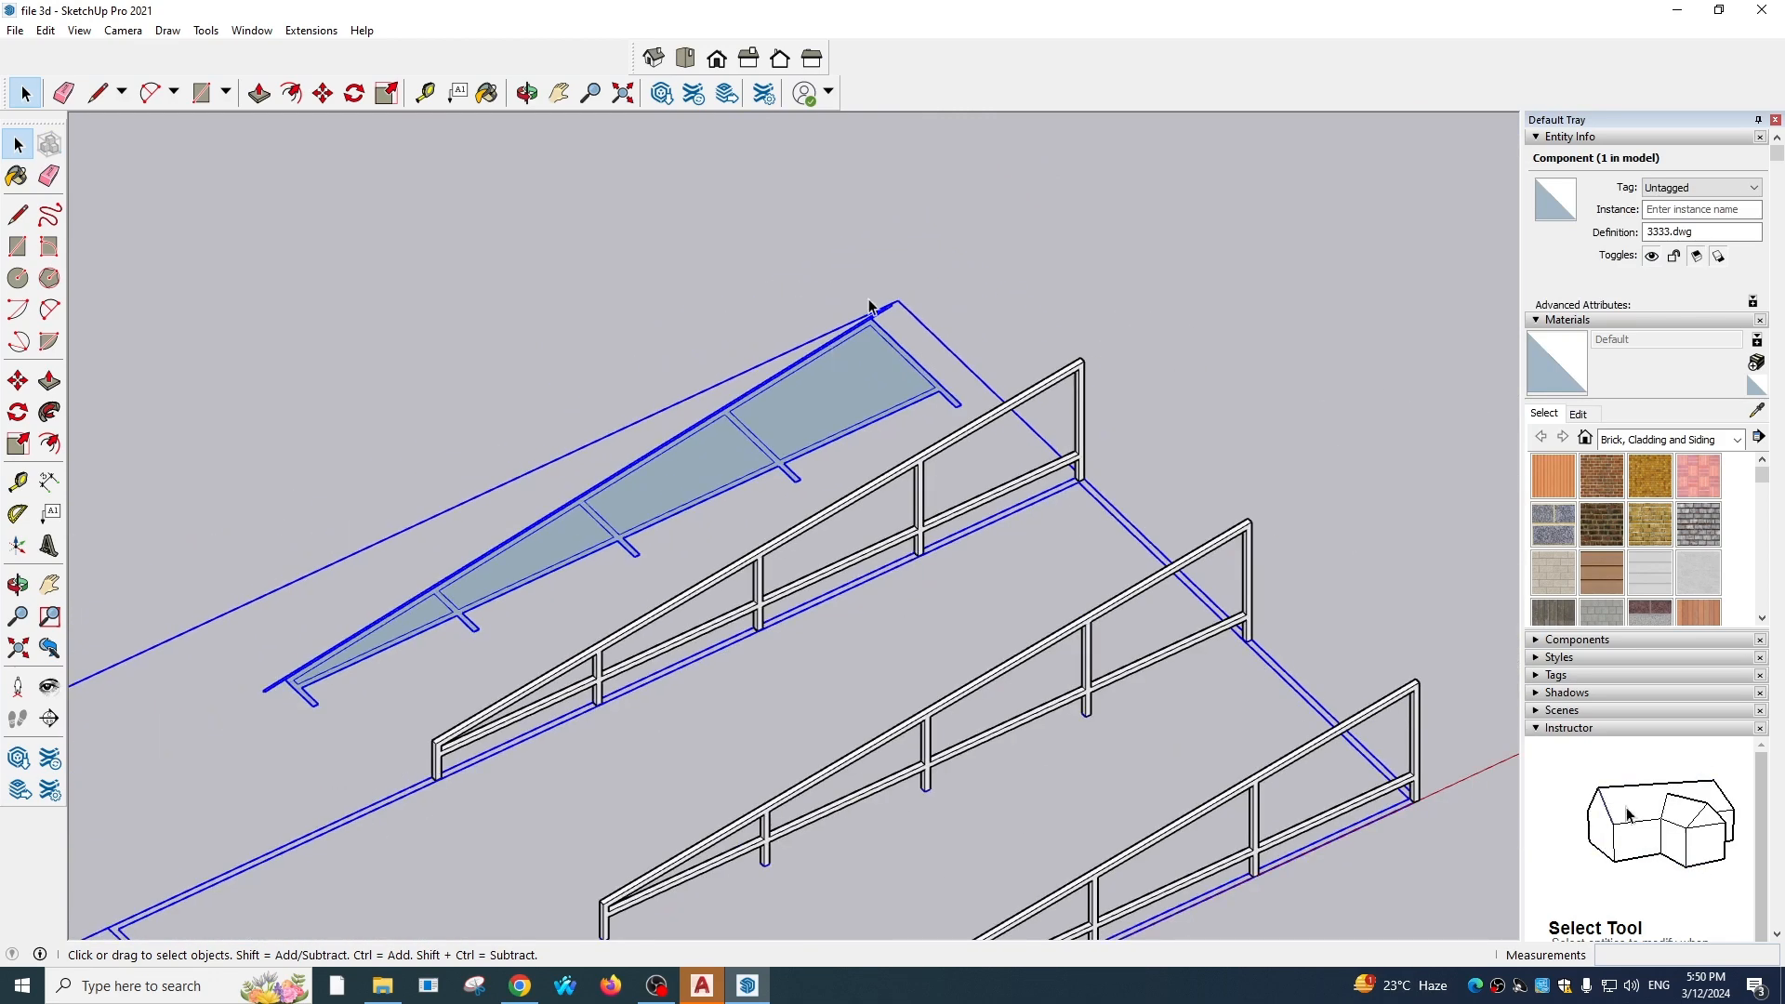
scroll(856, 322, "up", 4)
double_click(897, 319)
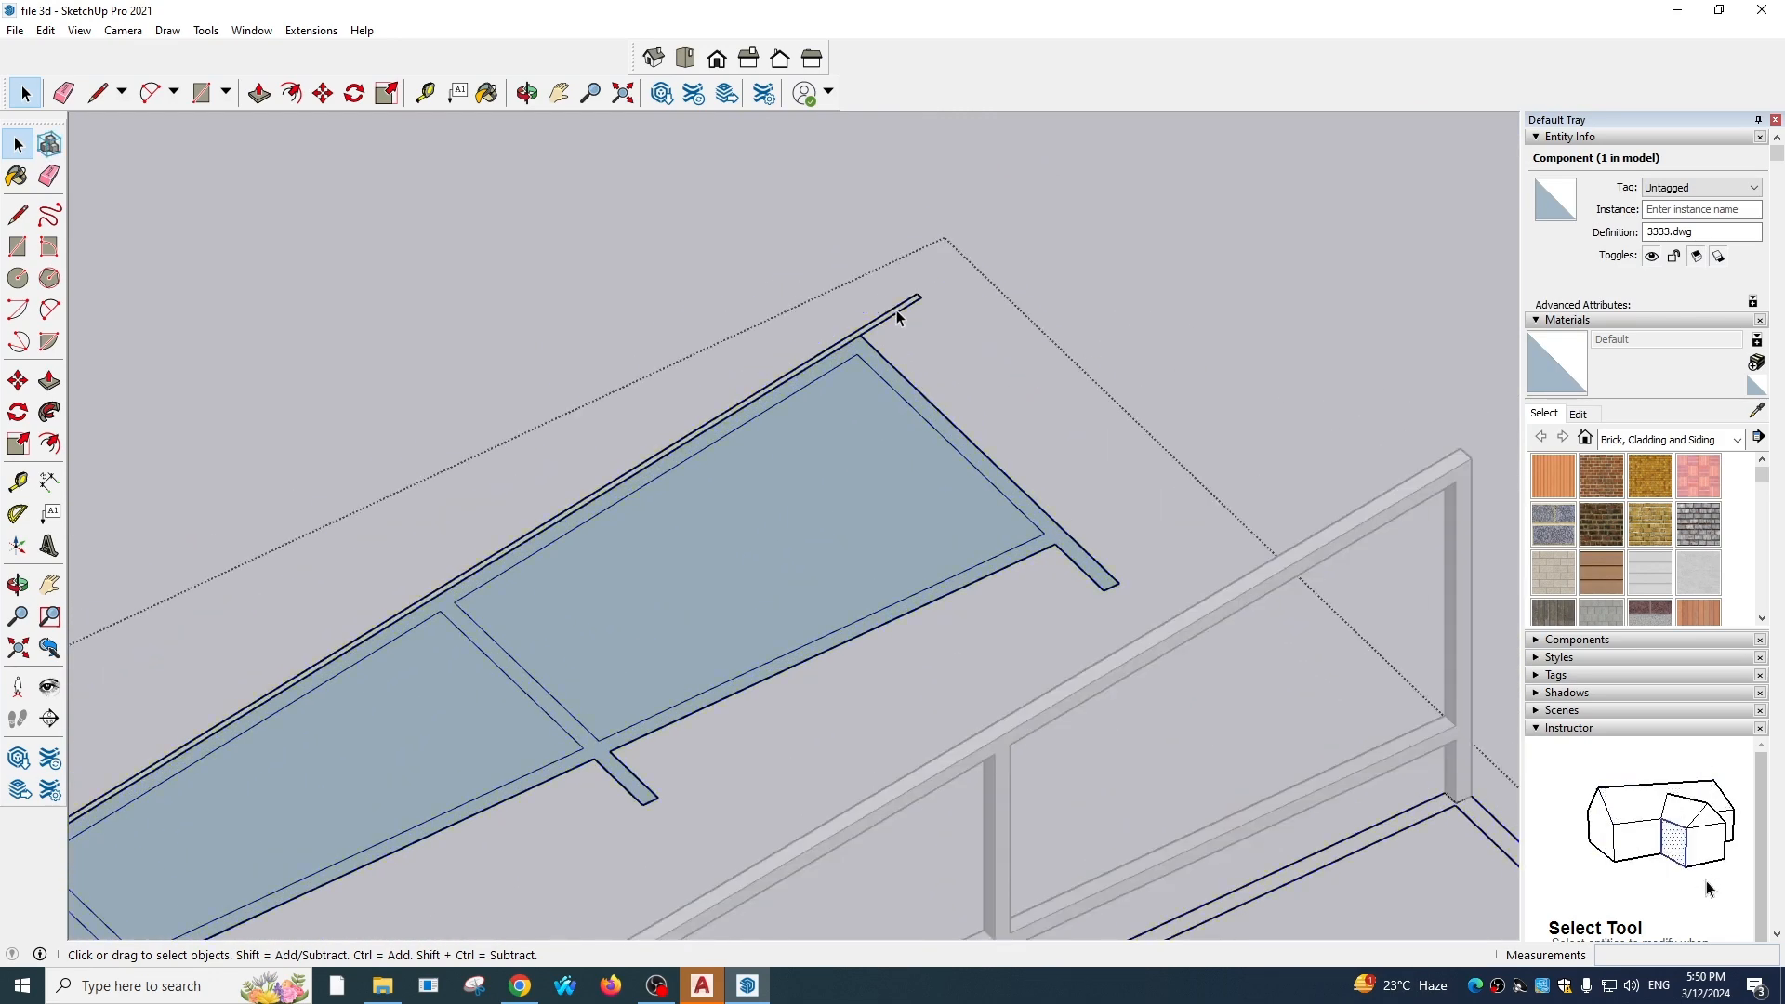
Draw a 1 1/2" line across the upper end of the thin roof strip to close its face
scroll(900, 317, "up", 2)
key("l")
left_click(925, 288)
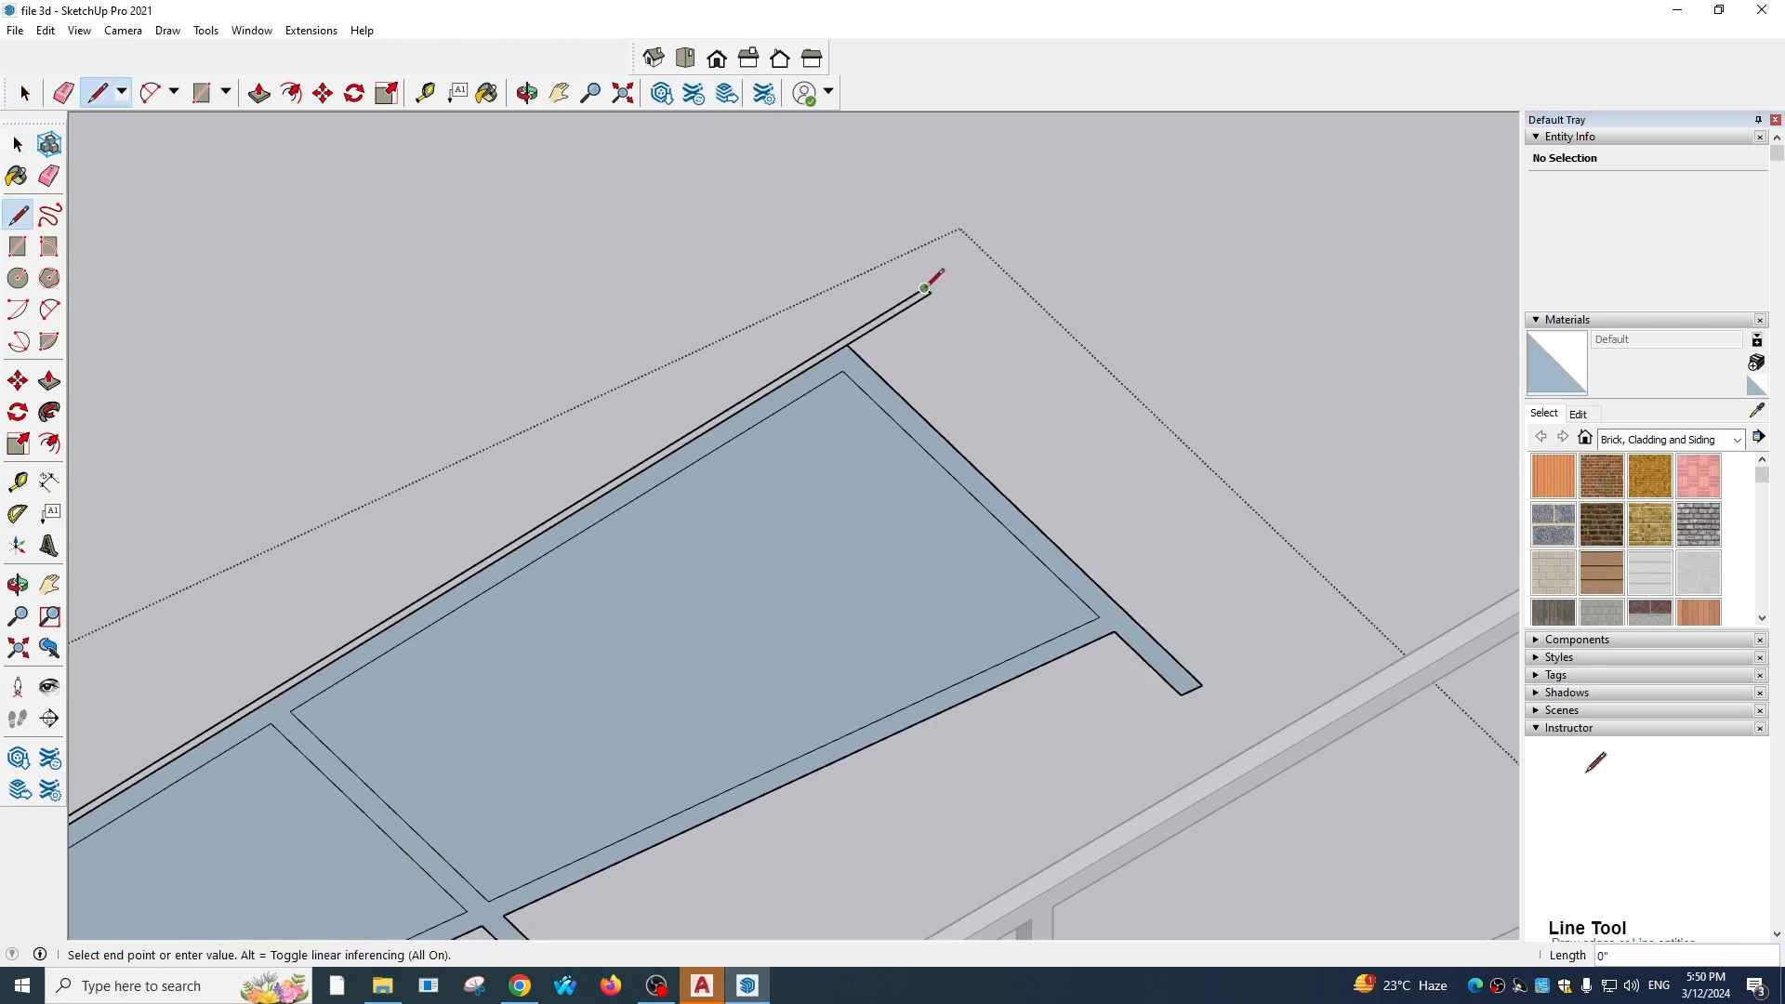
key("Escape")
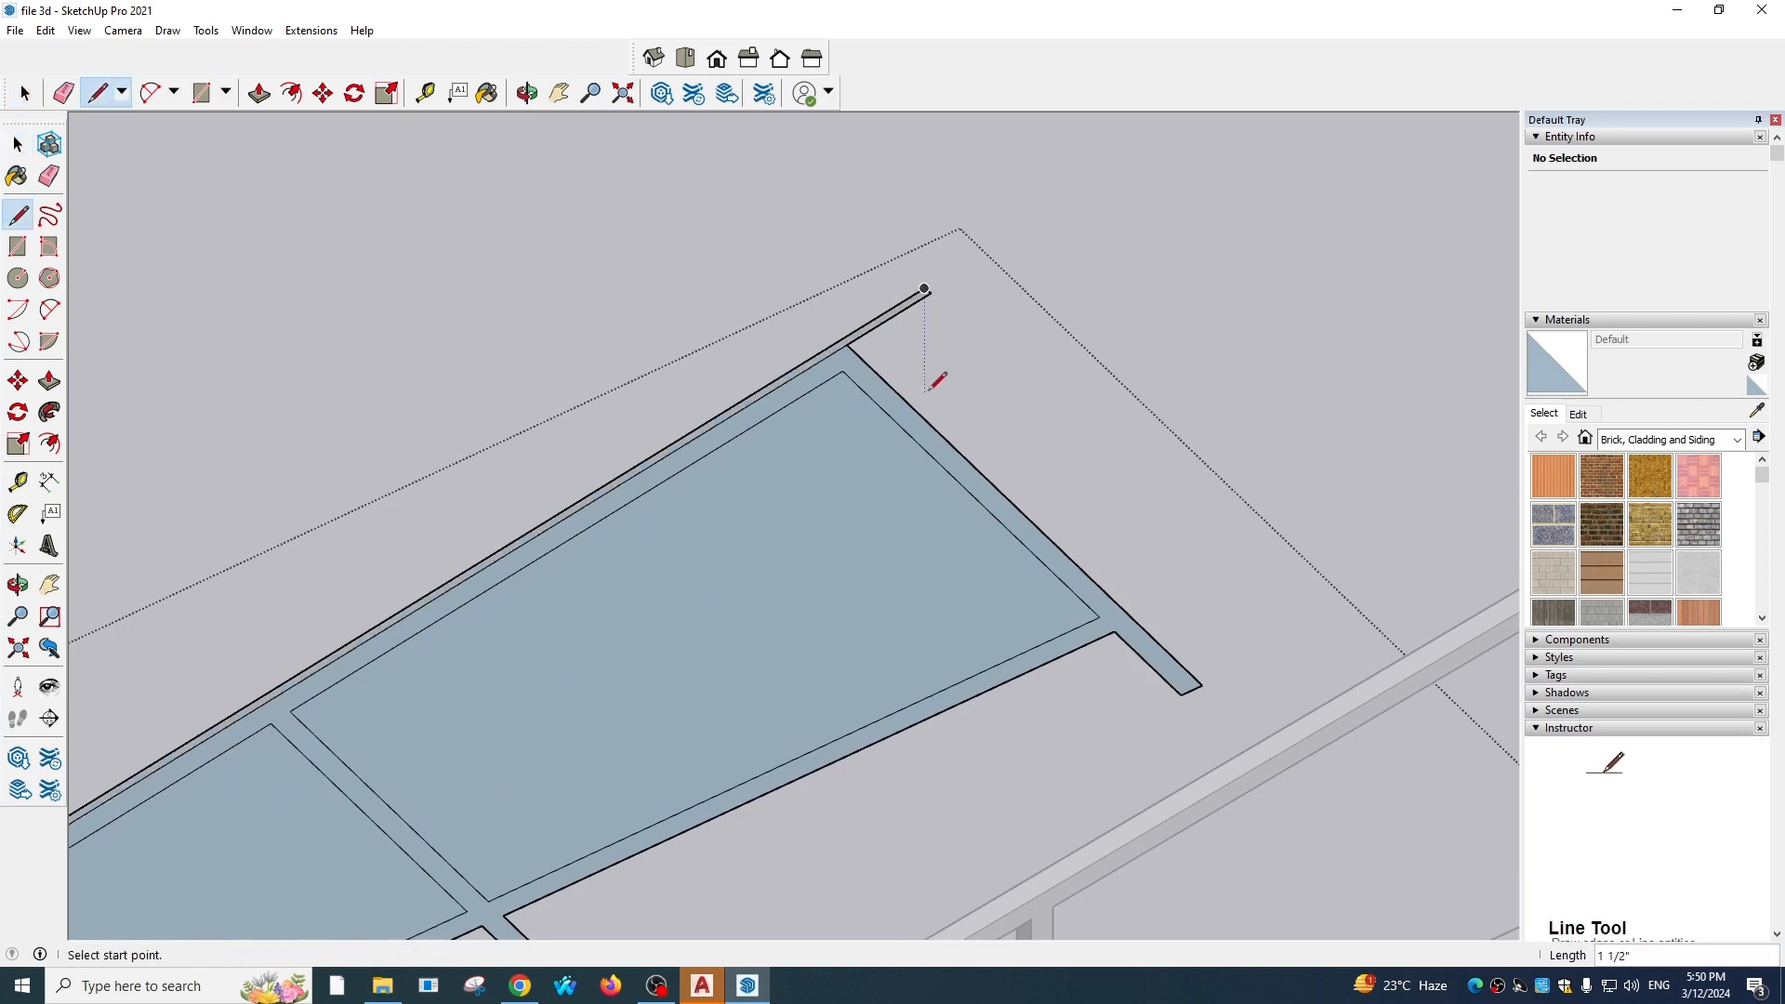
Erase the flat frame's edges that adjoin the thin roof strip so that the strip stands alone
left_click(50, 176)
left_click_drag(940, 382, 838, 408)
mouse_move(813, 388)
middle_mouse_down()
mouse_move(566, 658)
mouse_move(545, 741)
mouse_move(561, 653)
mouse_move(528, 688)
mouse_move(438, 629)
middle_mouse_up()
scroll(518, 650, "up", 5)
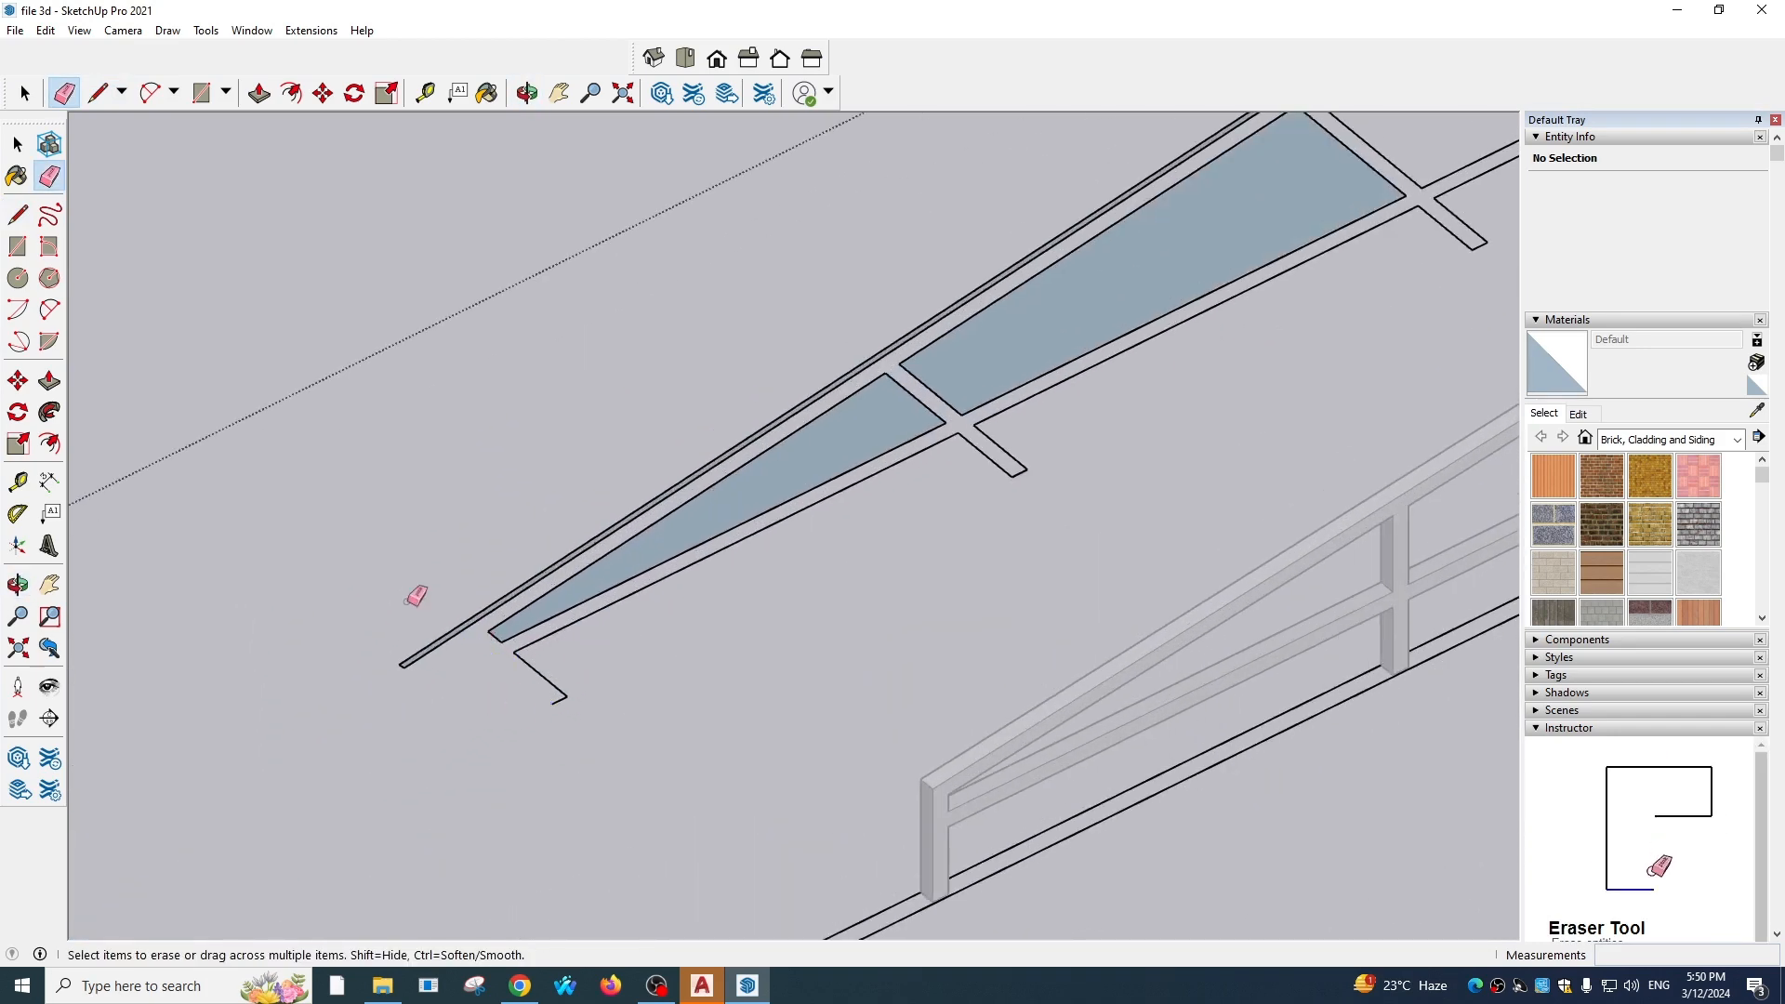
Copy the thin roof strip, leave the plan component, and paste the strip just beside the original
left_click(17, 145)
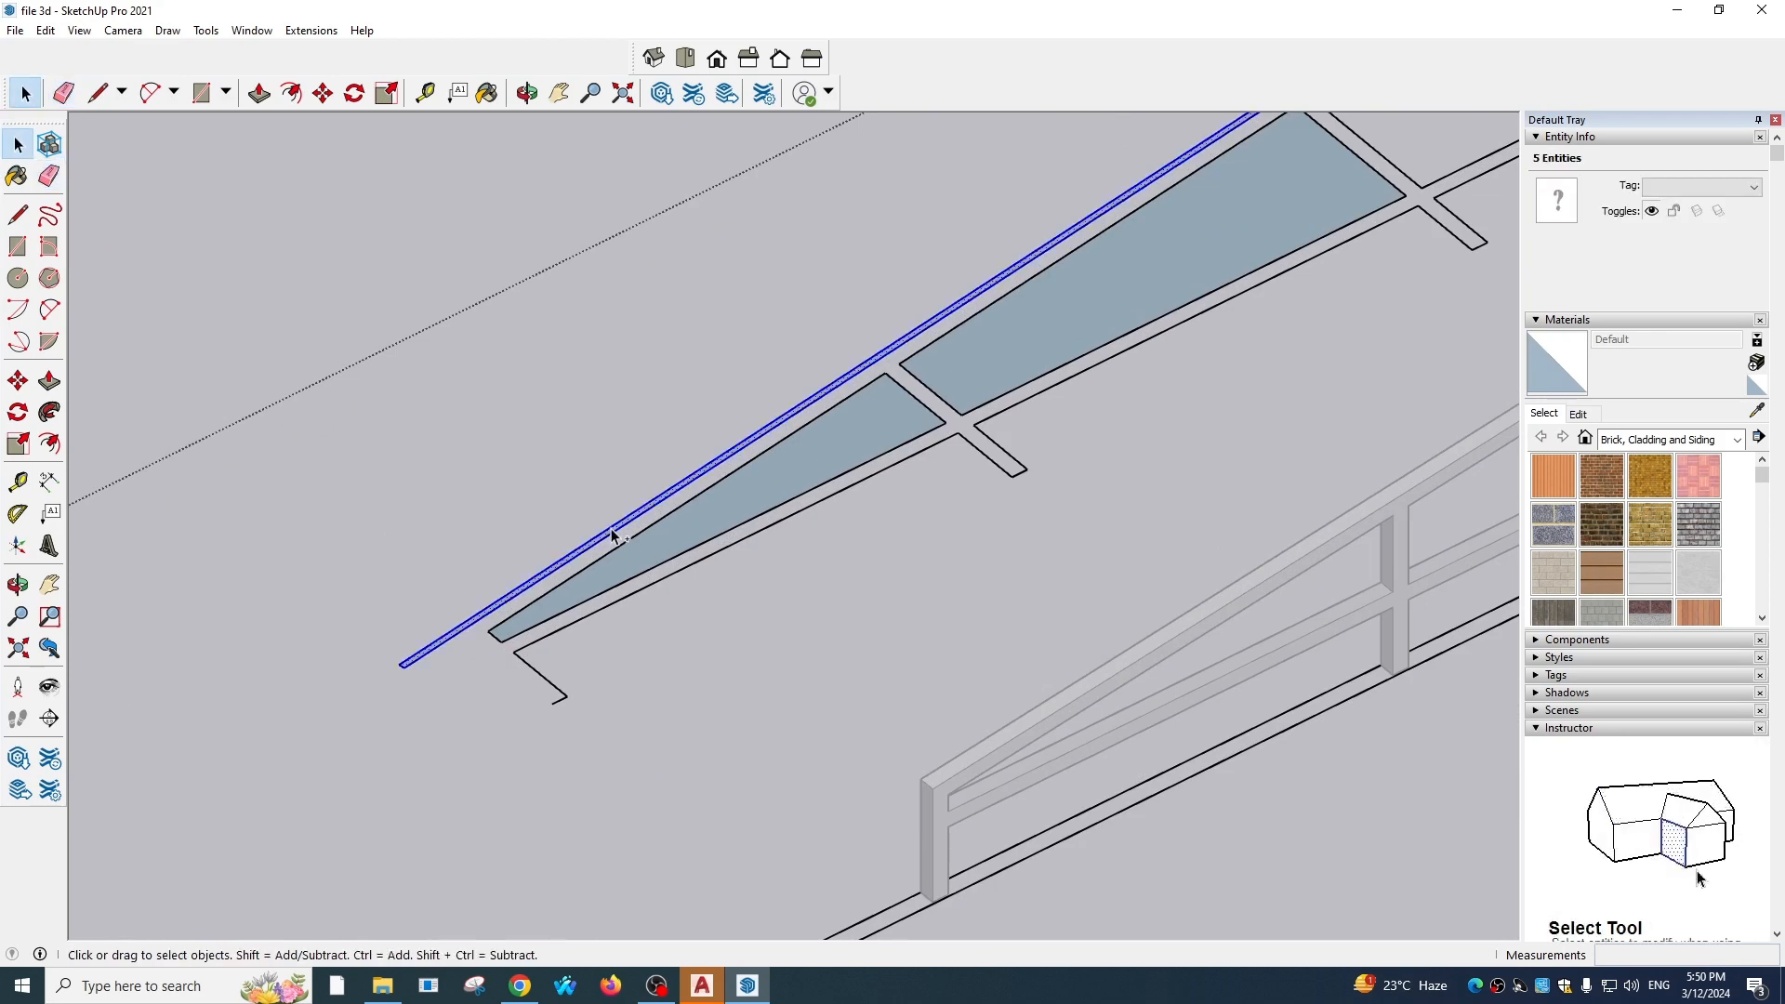
scroll(614, 535, "down", 6)
left_click(577, 401)
scroll(668, 613, "down", 2)
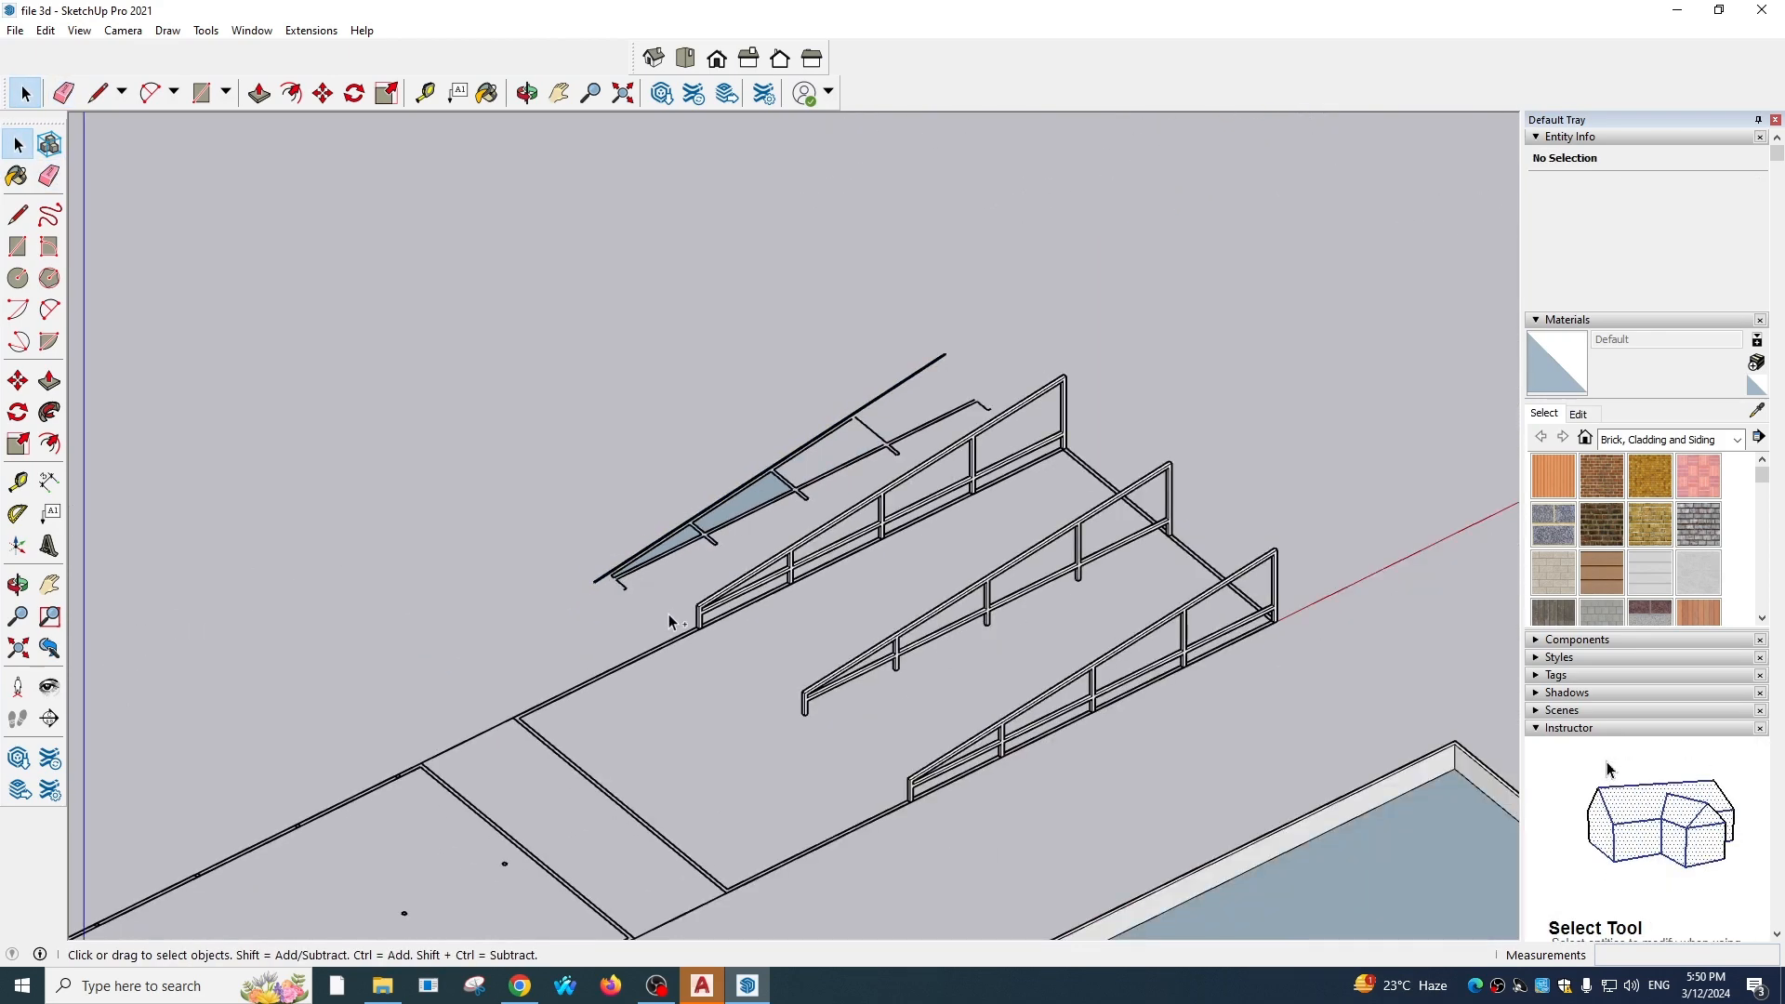
key("ctrl+v")
scroll(896, 558, "down", 3)
scroll(858, 459, "up", 2)
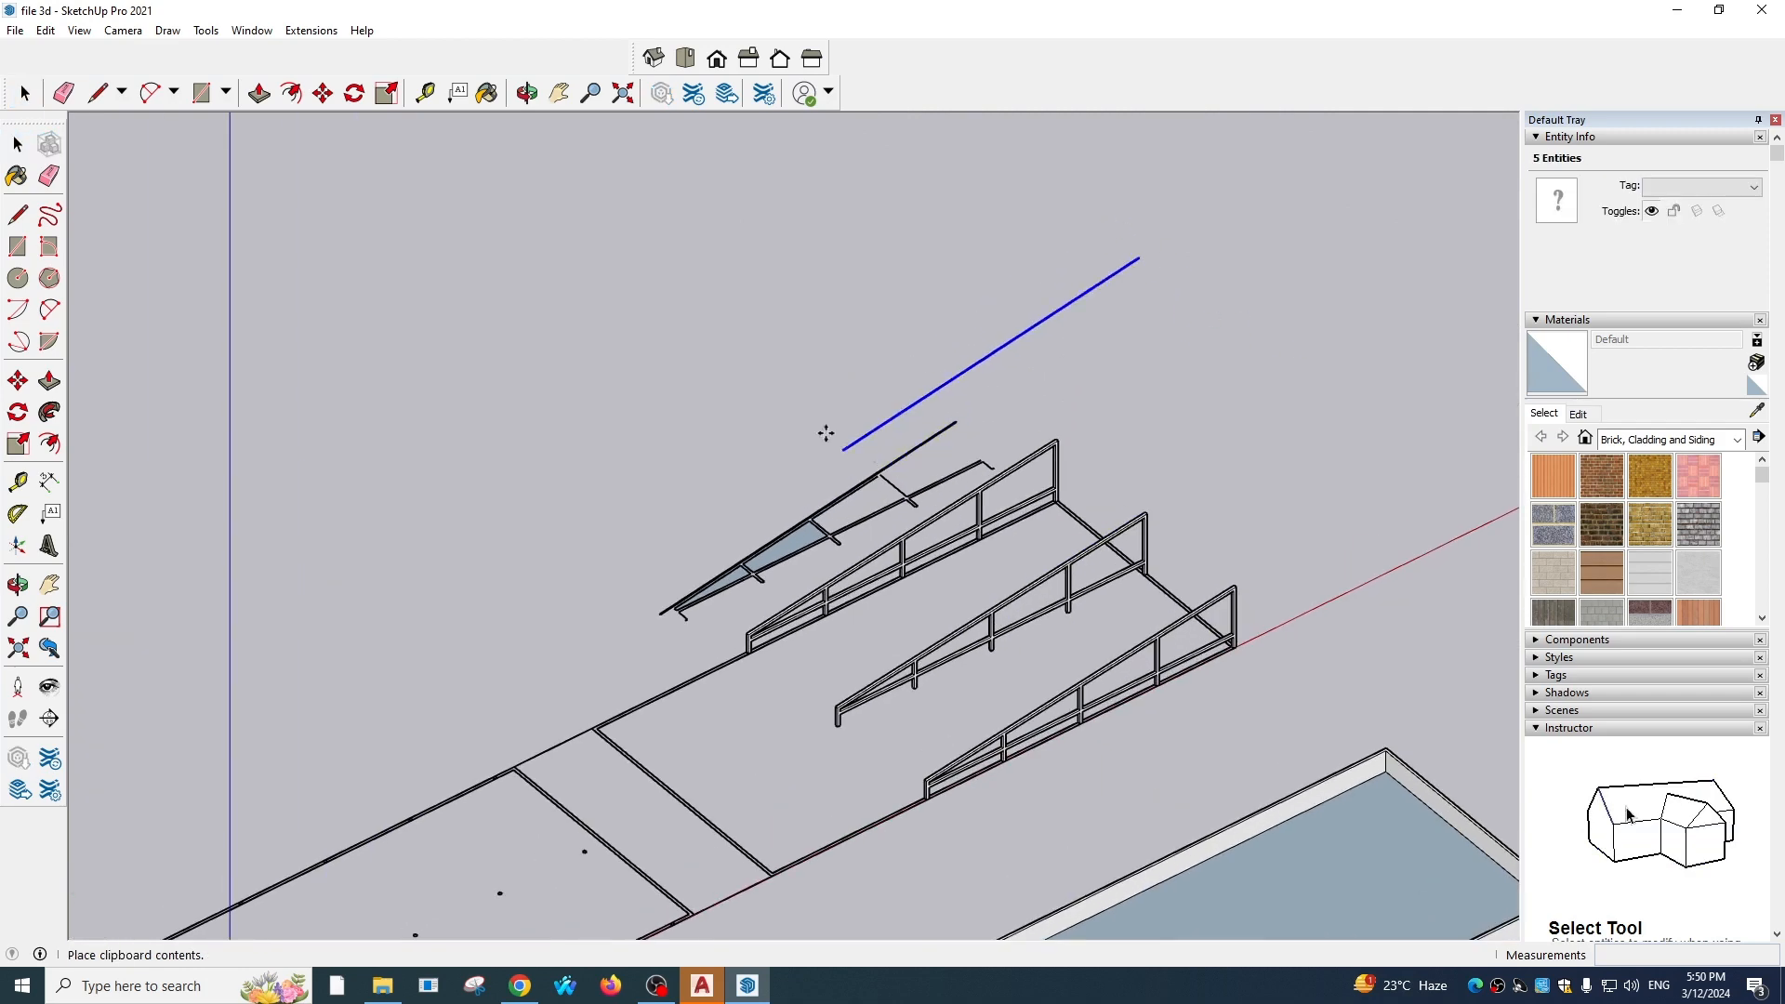
scroll(857, 459, "up", 1)
scroll(562, 678, "up", 4)
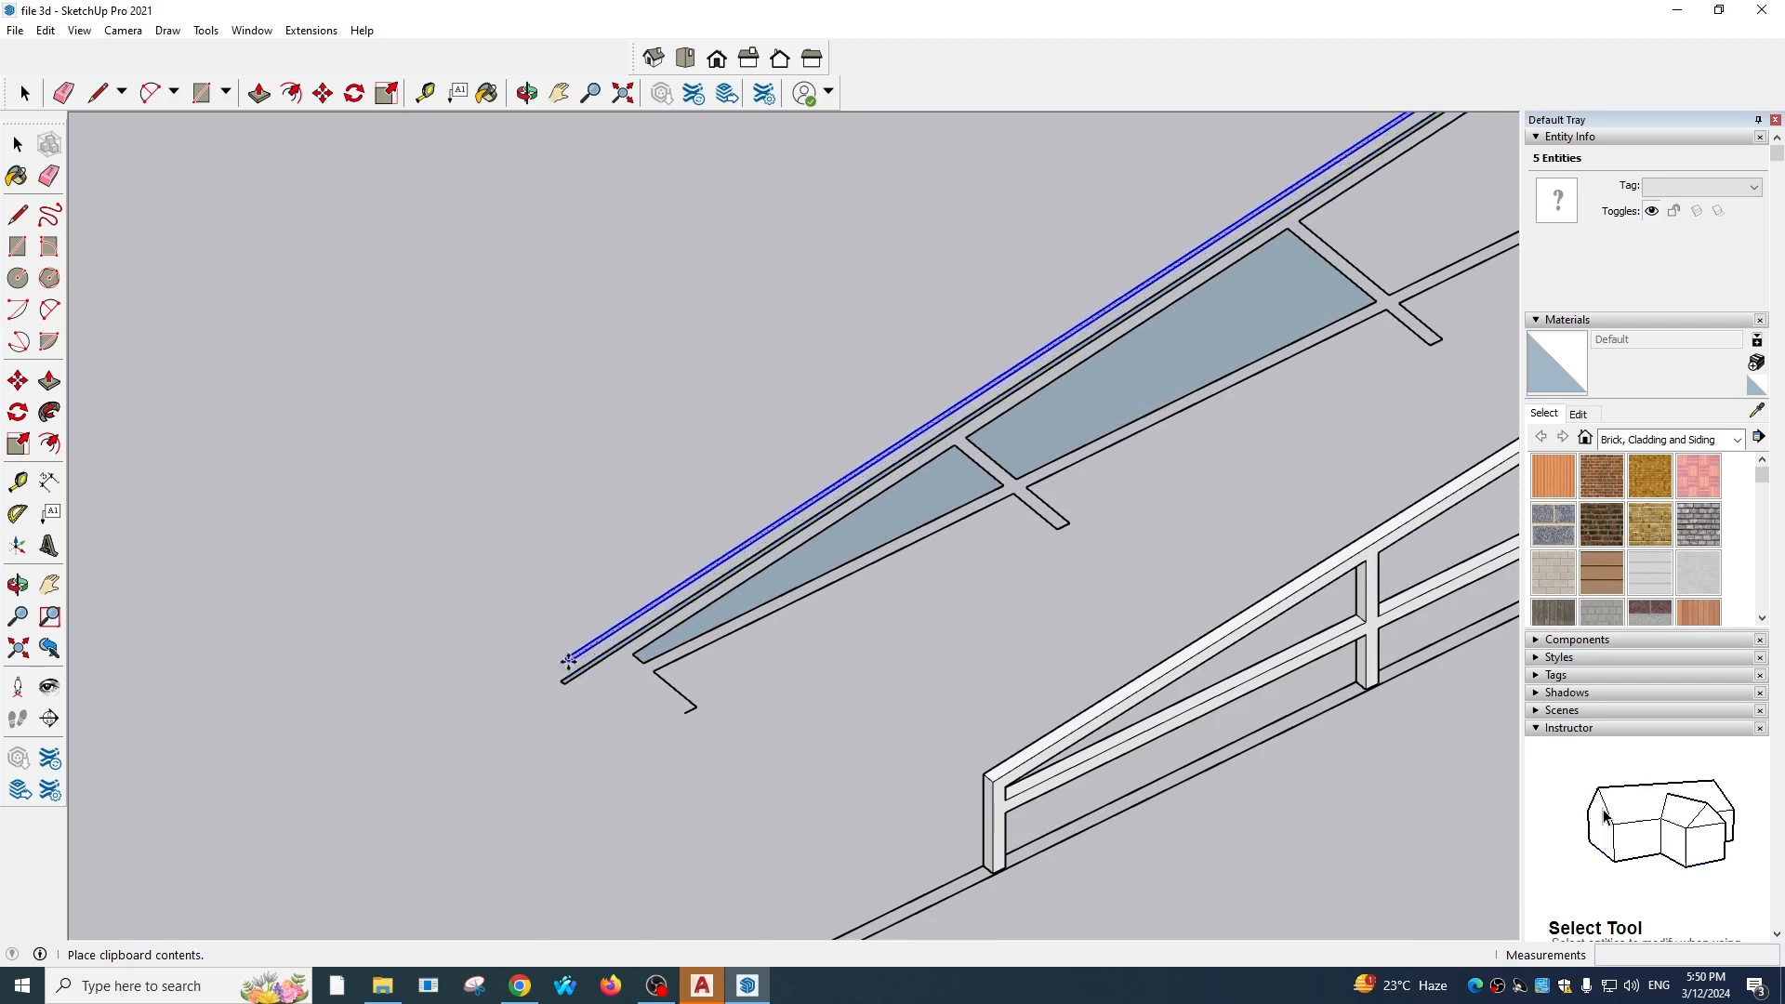
scroll(559, 660, "up", 2)
left_click(567, 642)
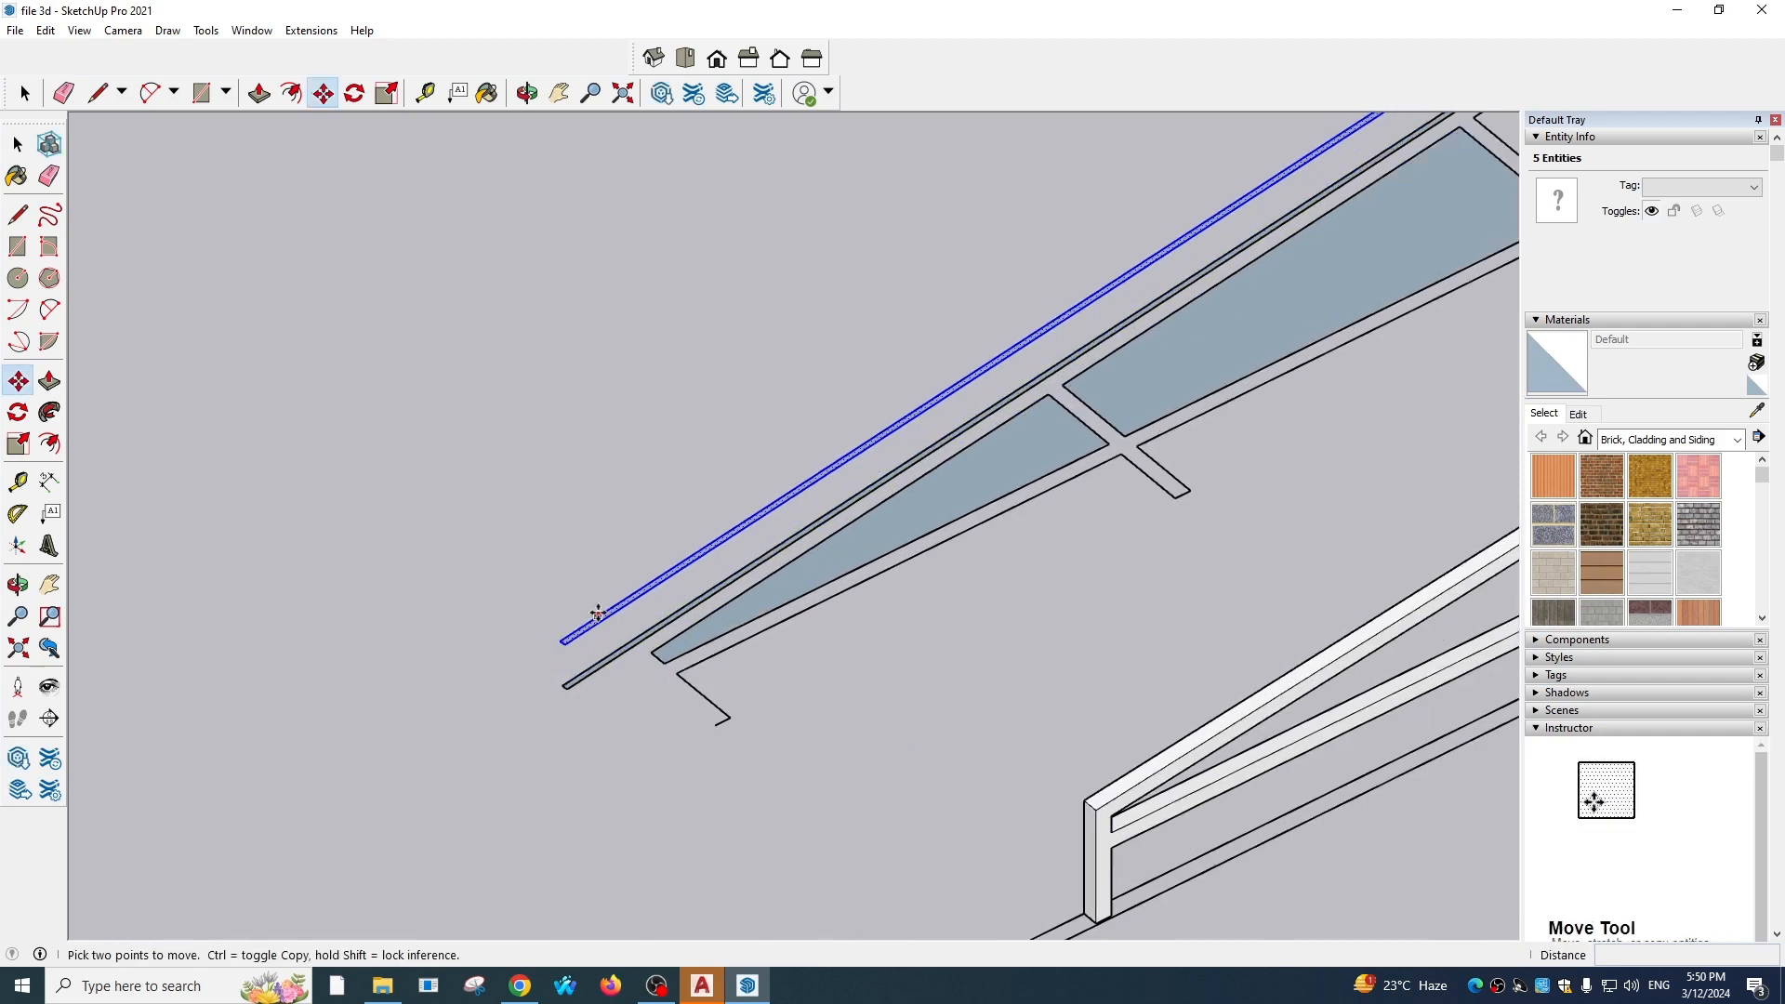
Extrude the pasted roof strip upward about 4' 10" with Push/Pull
scroll(595, 627, "up", 2)
key("p")
left_click_drag(609, 616, 733, 279)
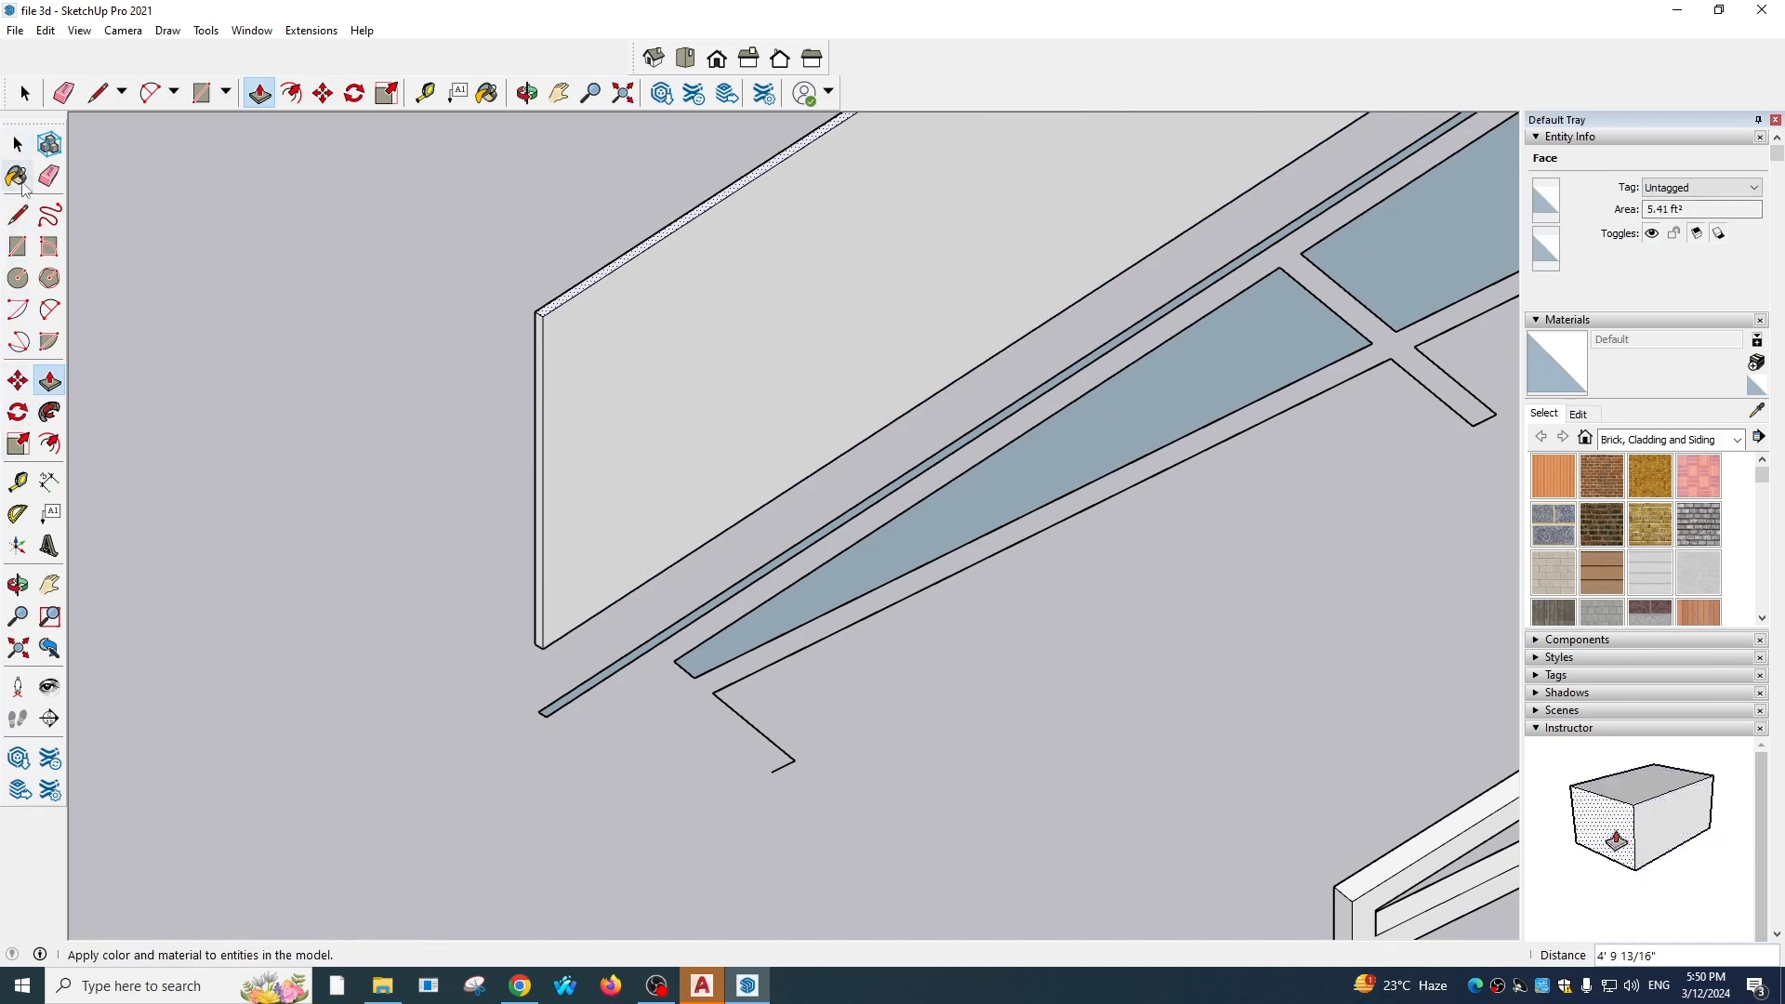
left_click(17, 412)
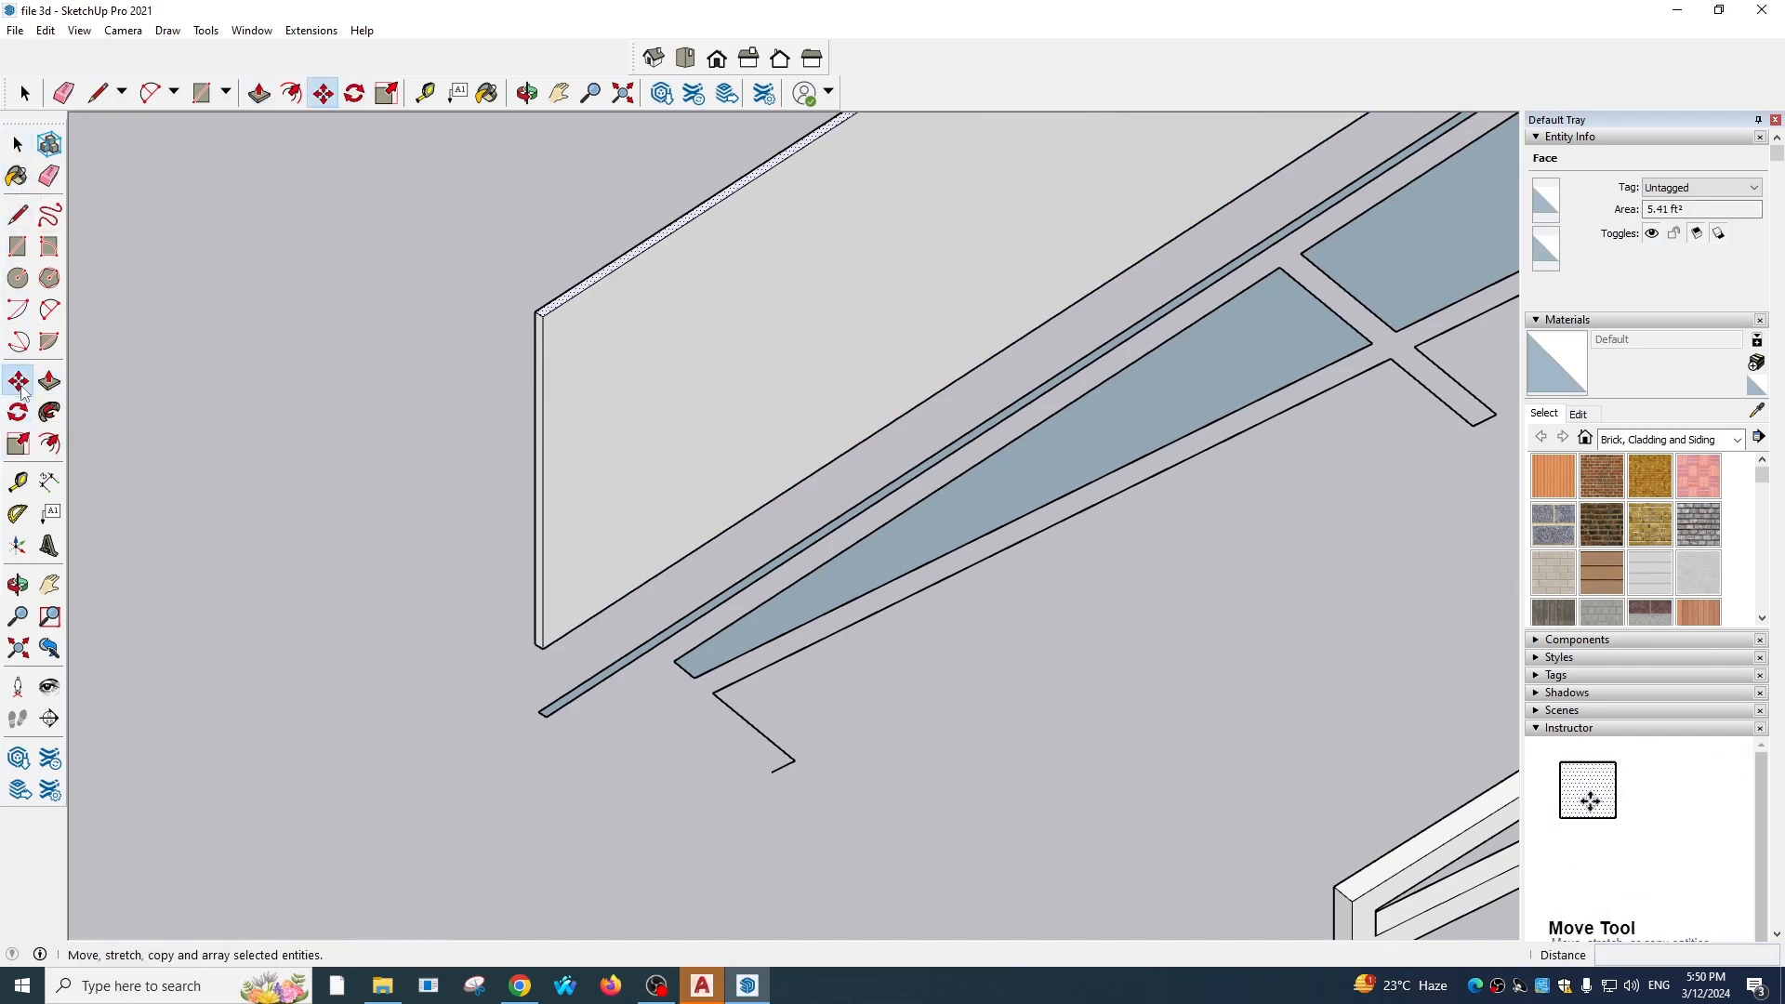
scroll(539, 641, "up", 4)
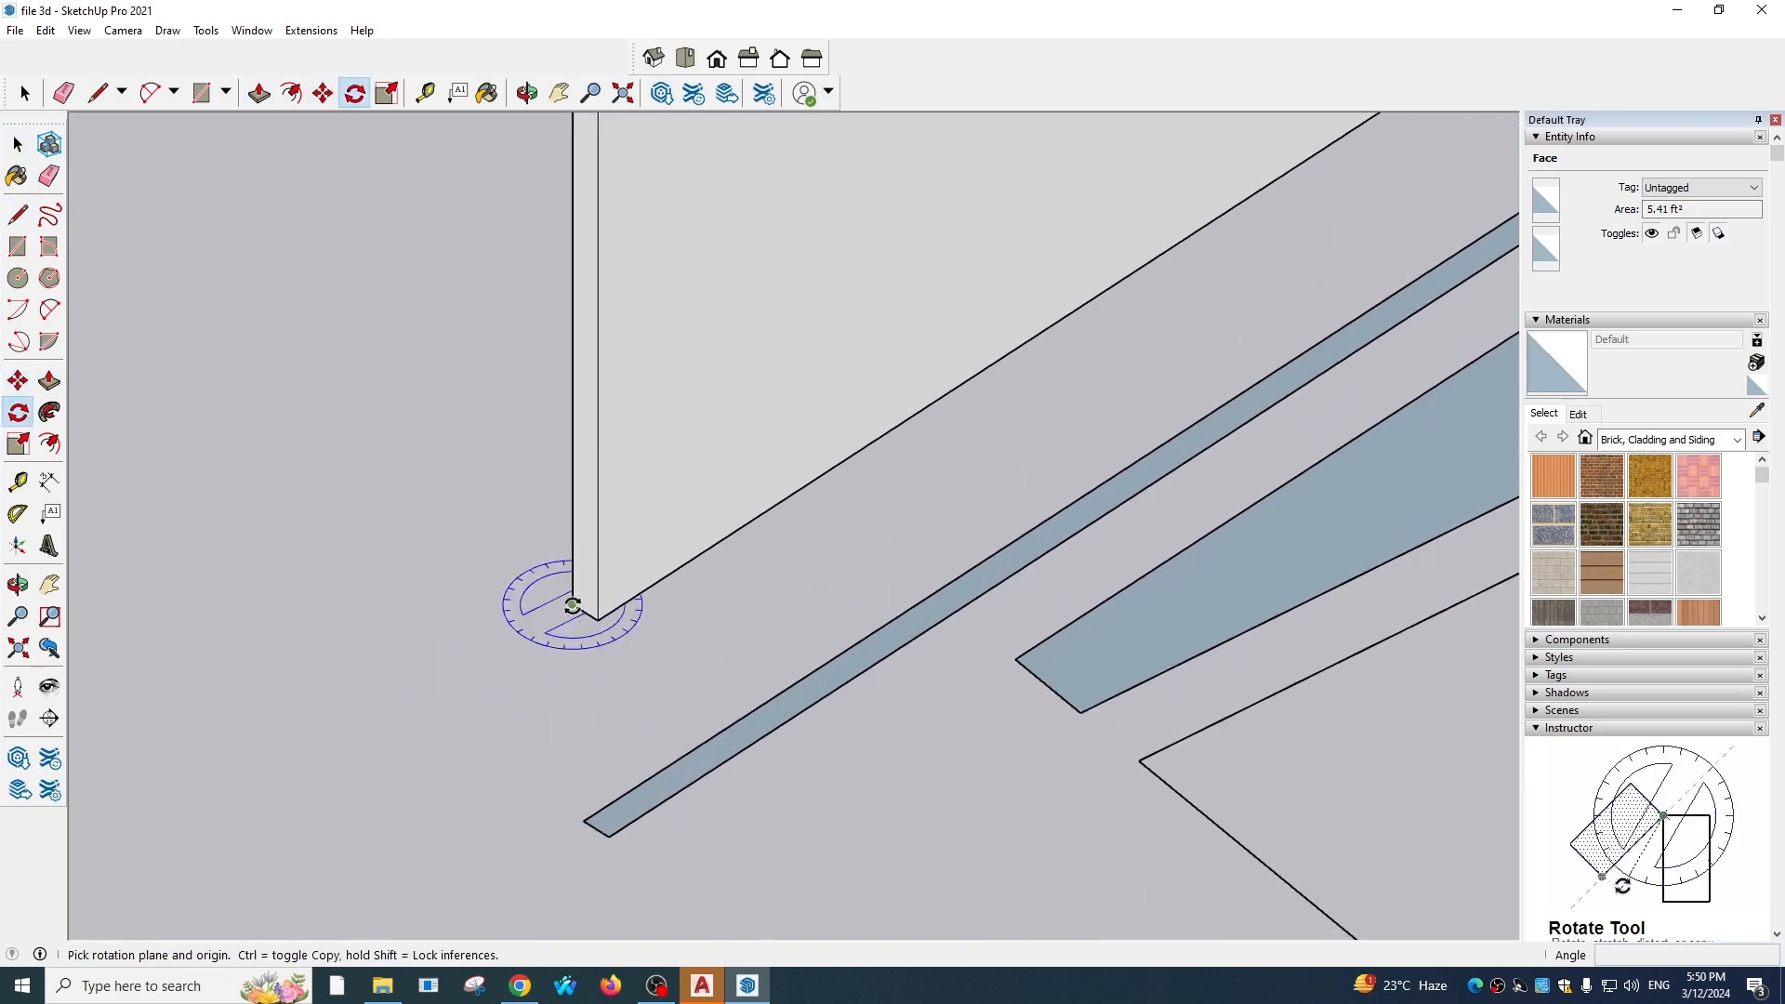
left_click(598, 620)
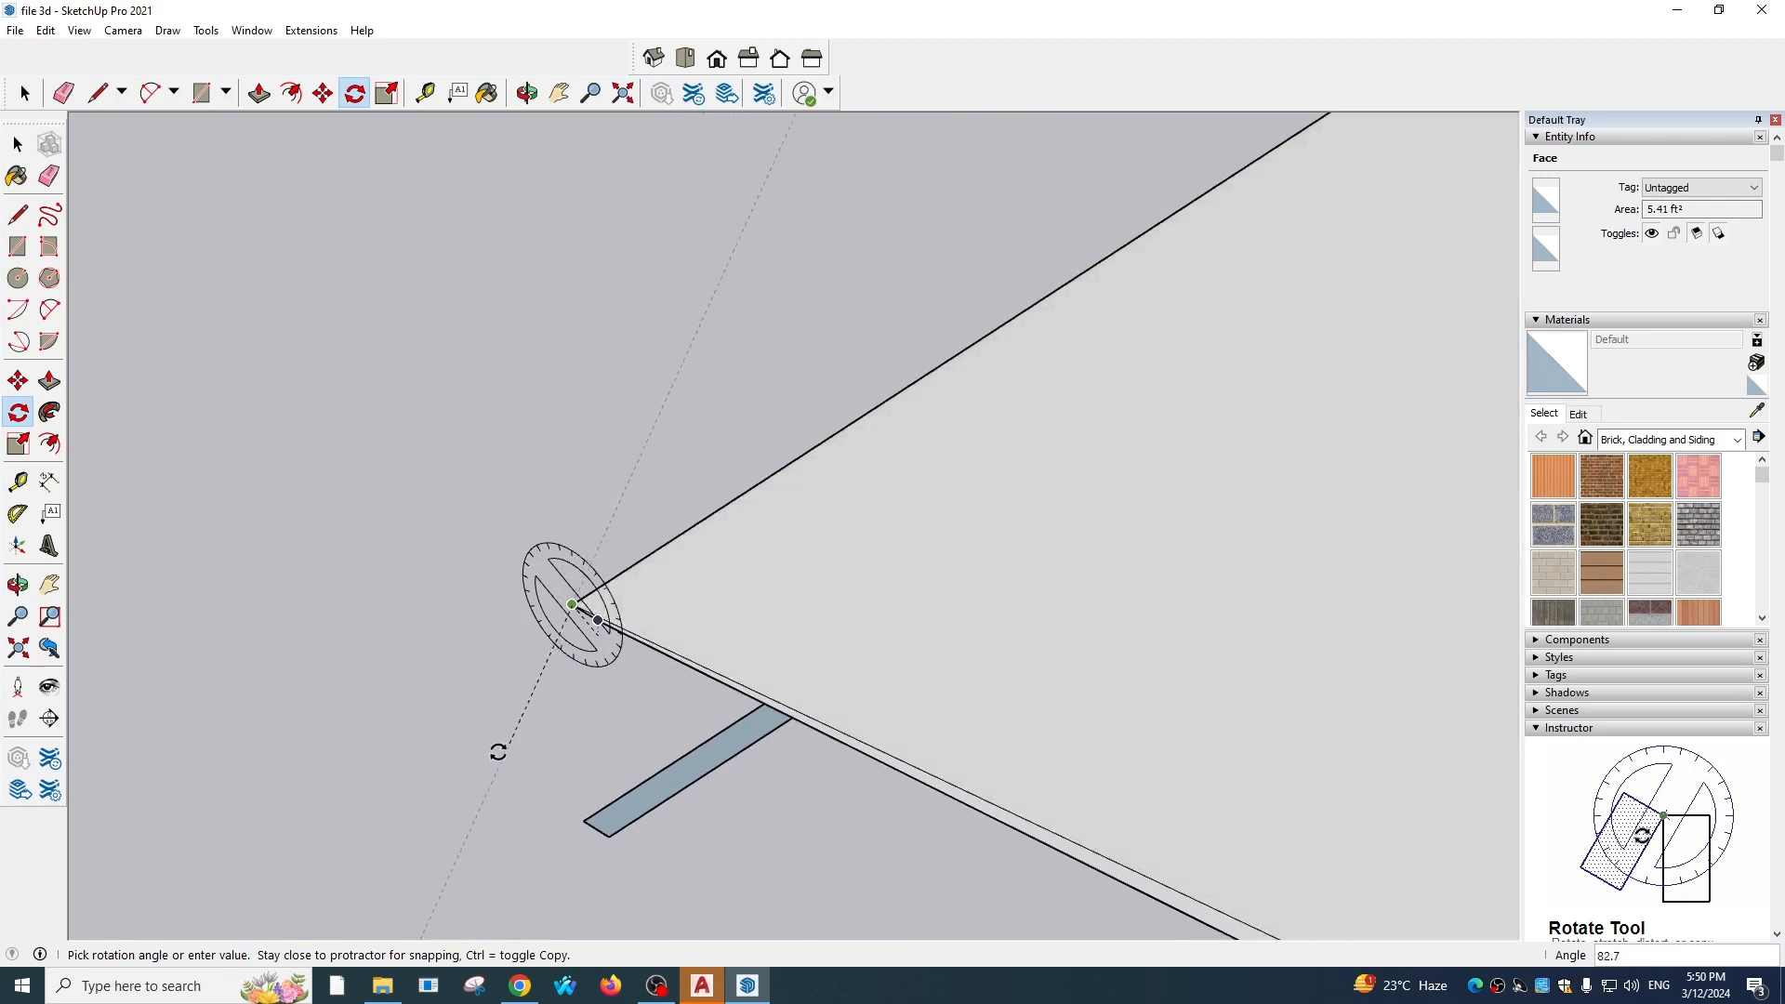
key("Escape")
Select all geometry of the extruded roof strip and make it a group
key("space")
triple_click(832, 381)
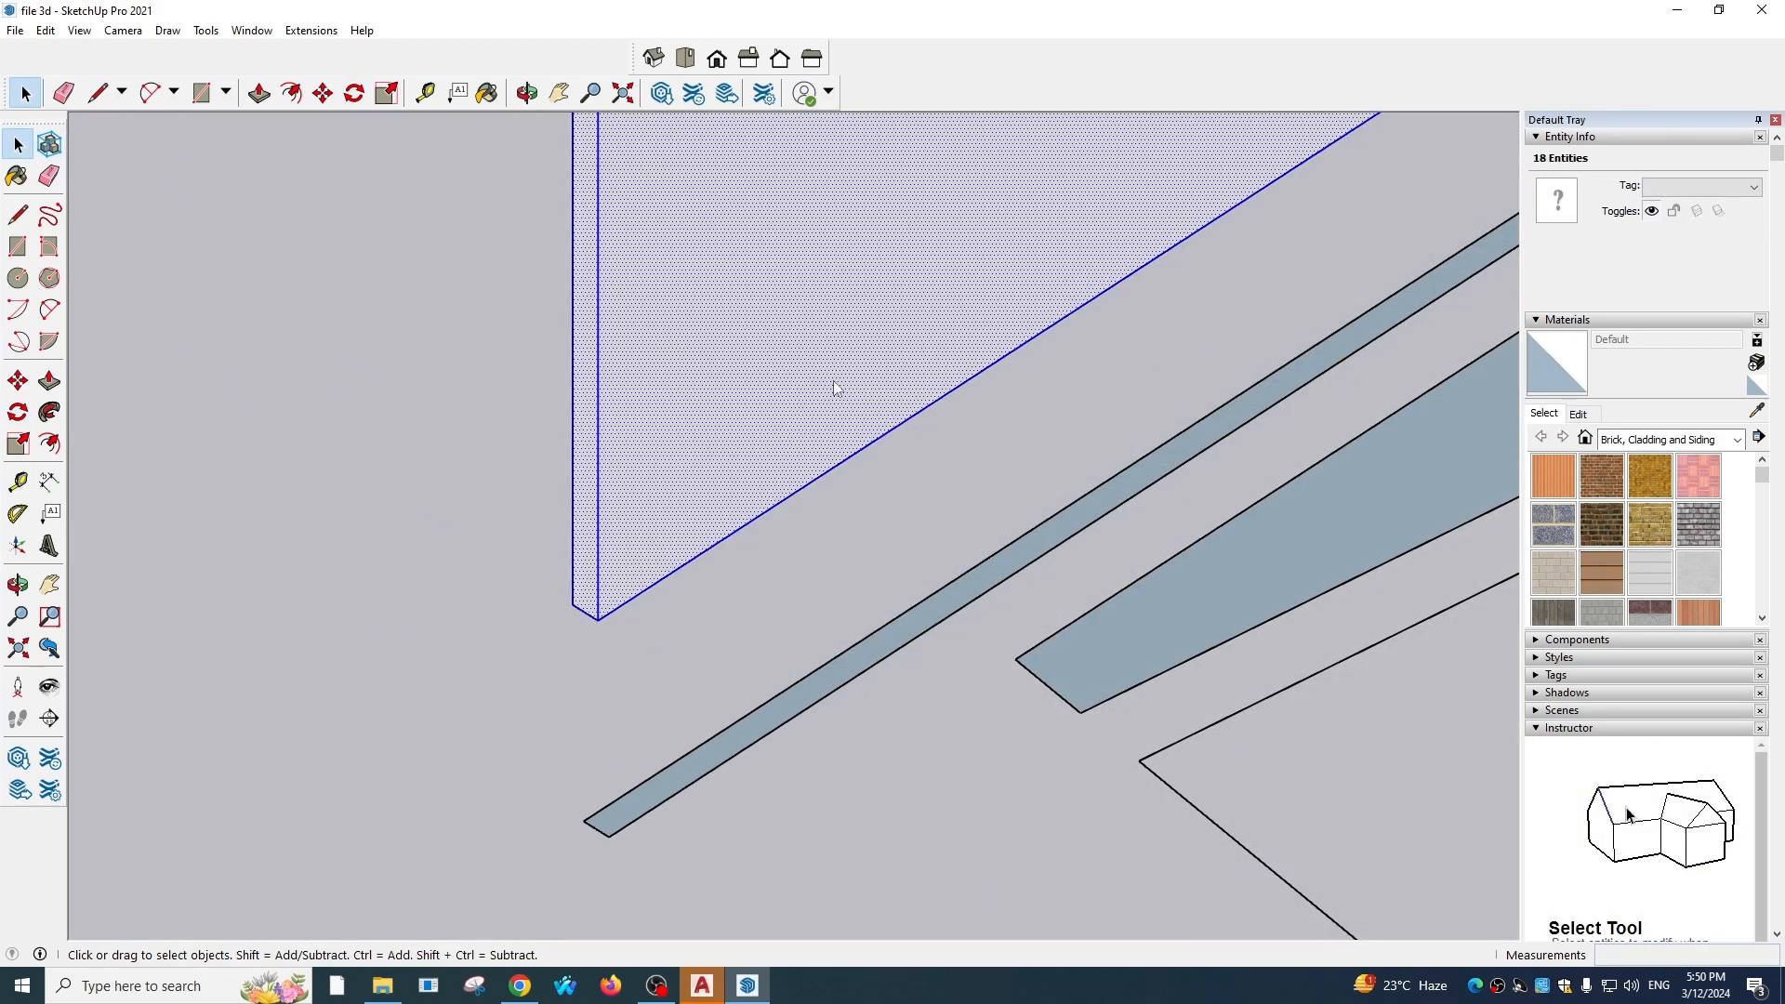
right_click(832, 381)
left_click(924, 542)
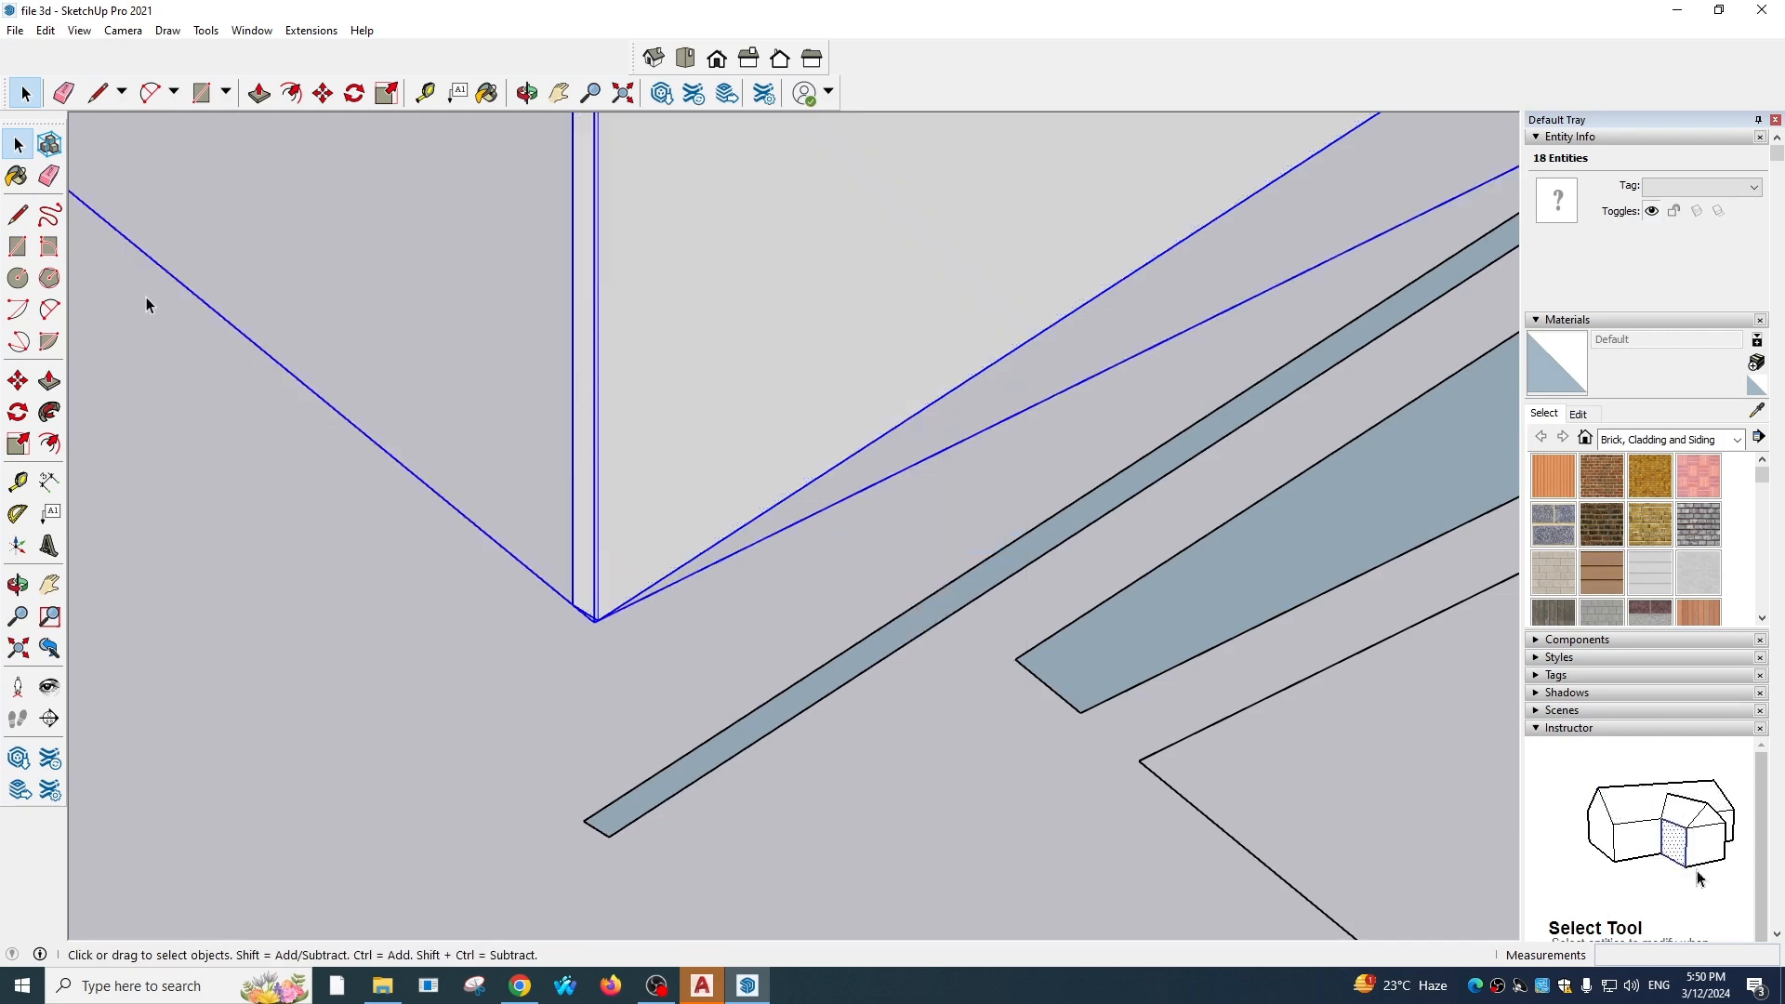
Rotate the roof strip group 90 degrees about its lower corner so that the panel lies flat
left_click(17, 412)
scroll(591, 616, "up", 3)
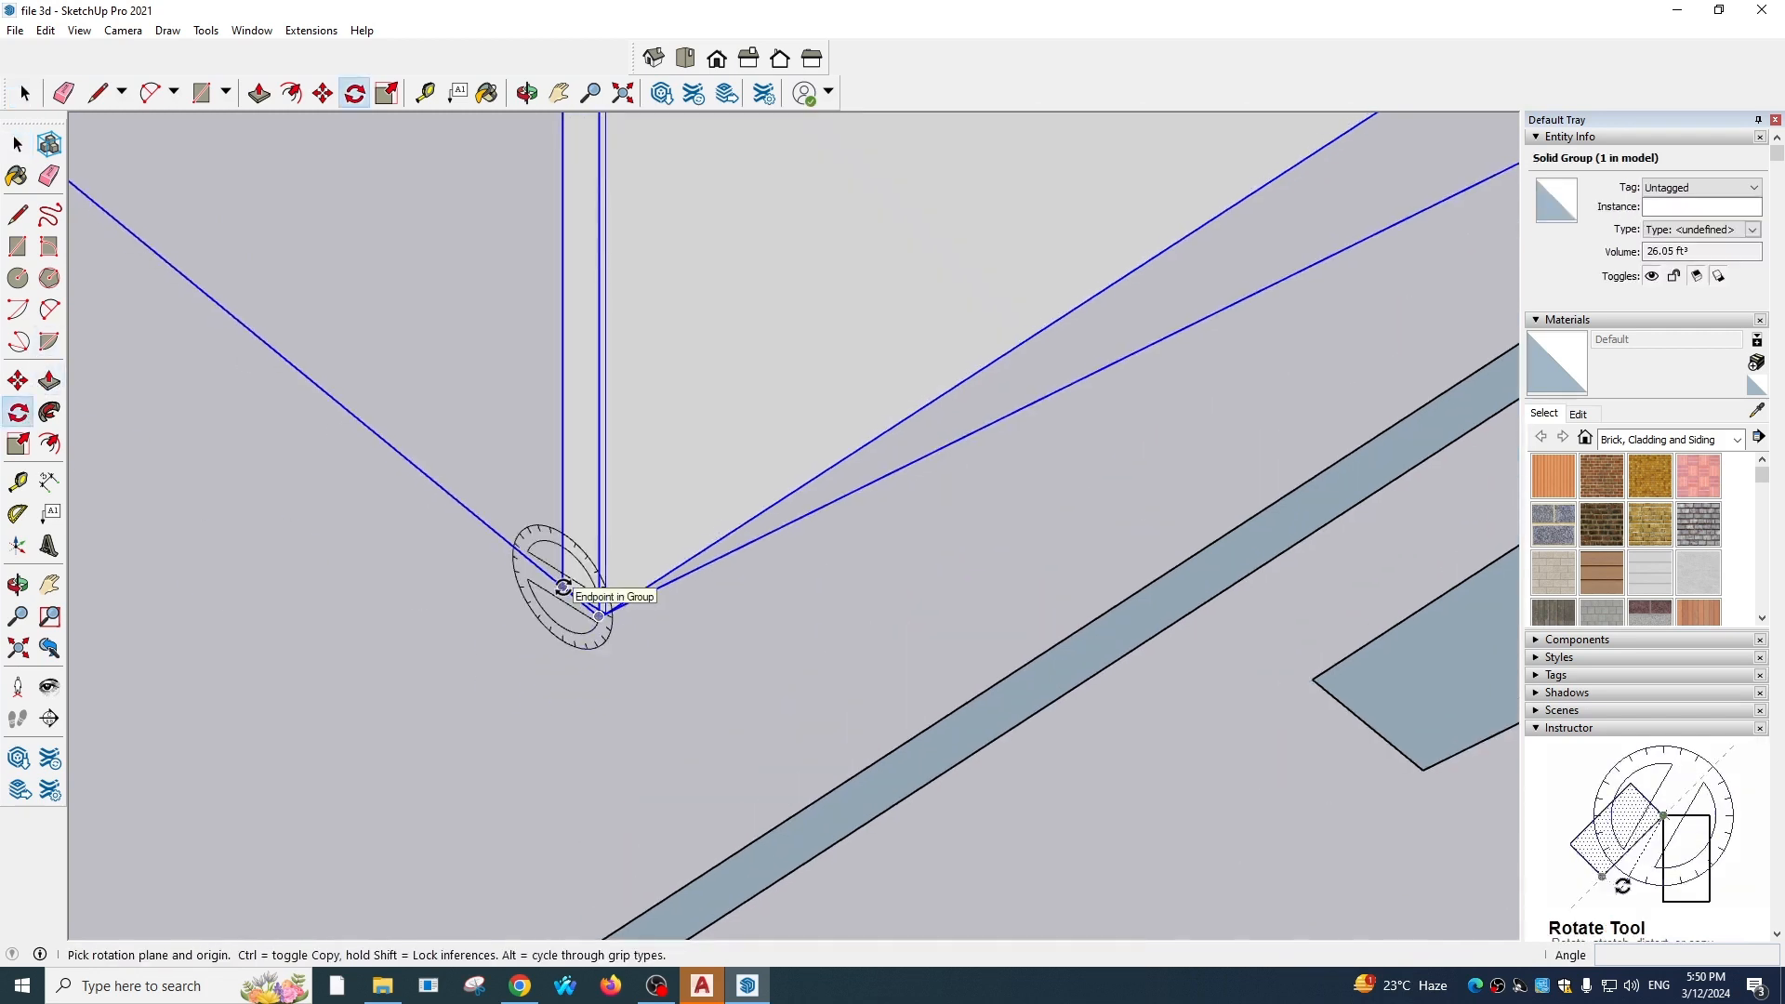
left_click(601, 621)
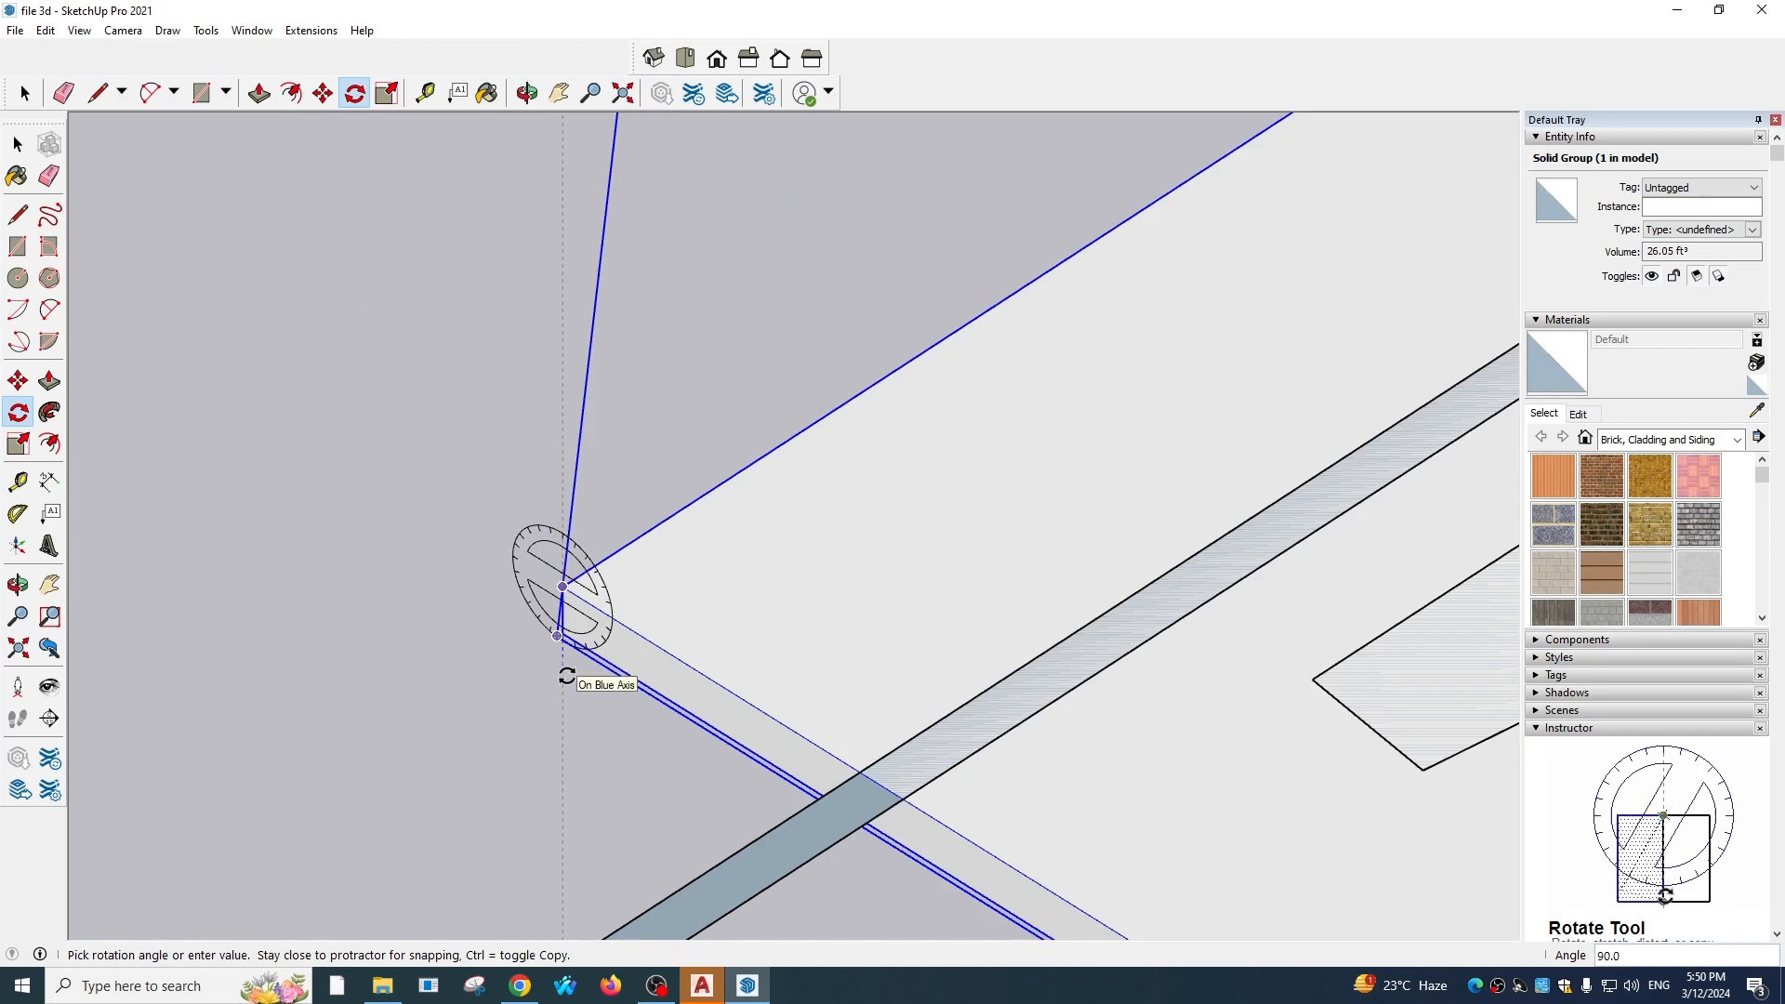
left_click(569, 669)
scroll(552, 453, "down", 5)
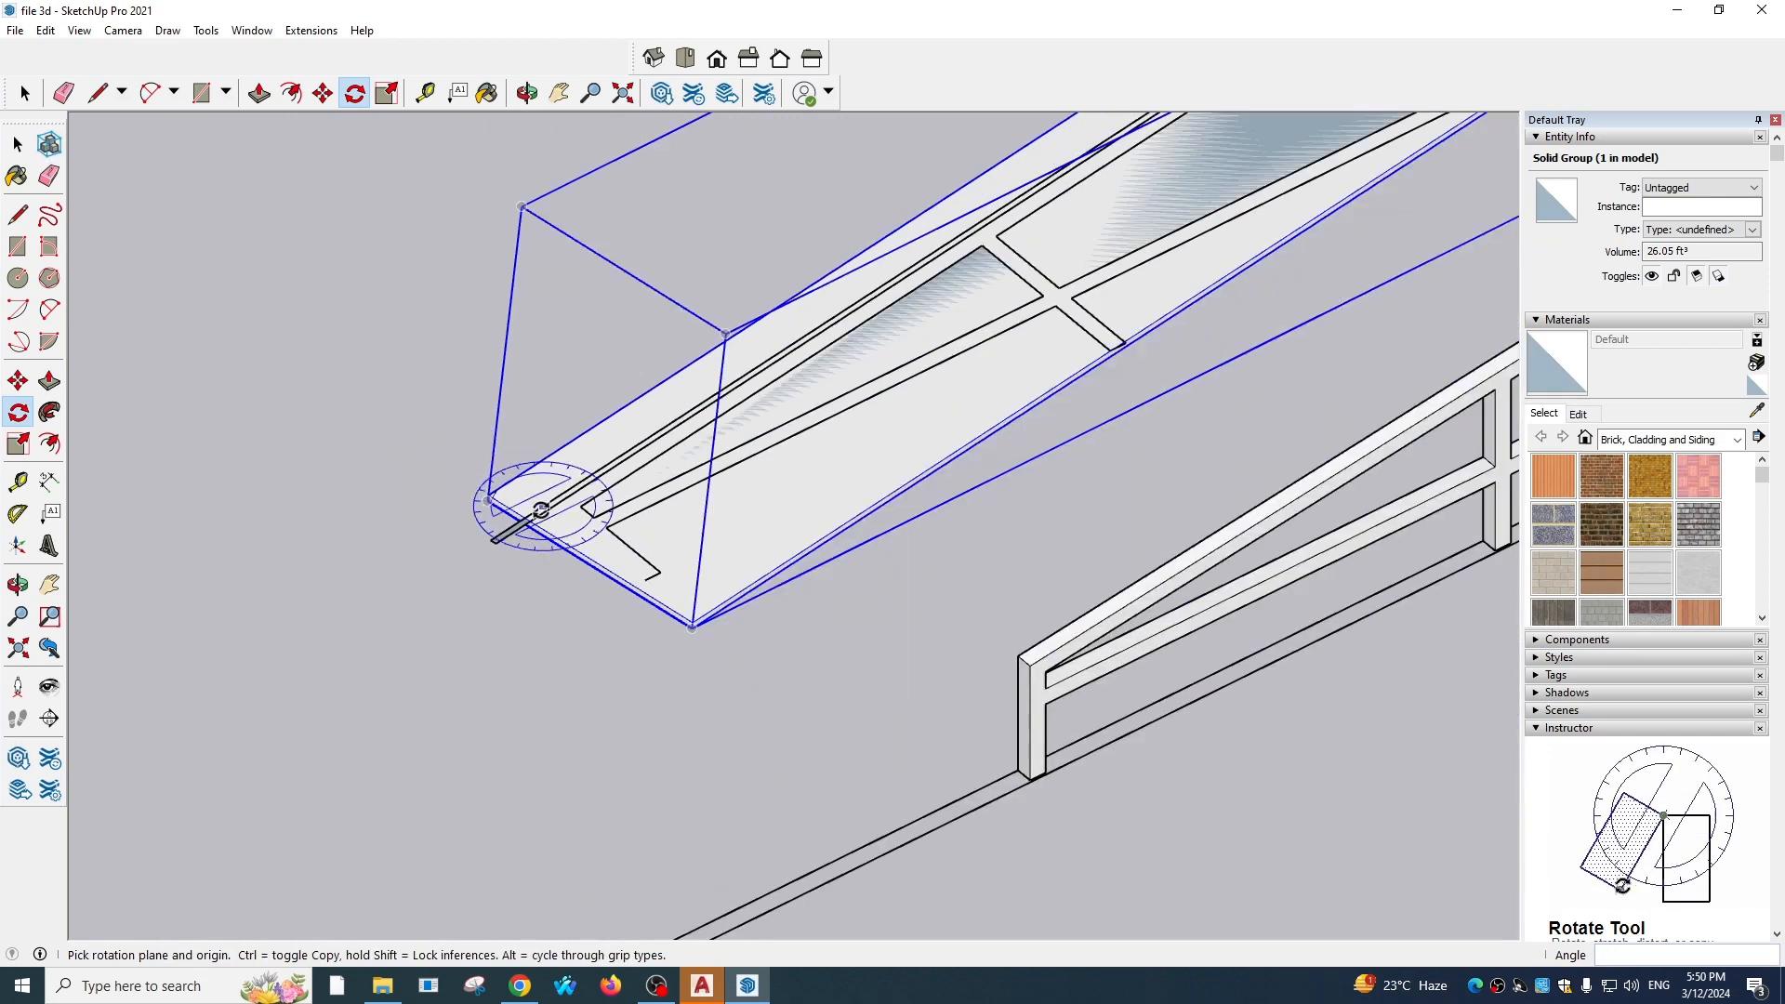
scroll(722, 610, "up", 6)
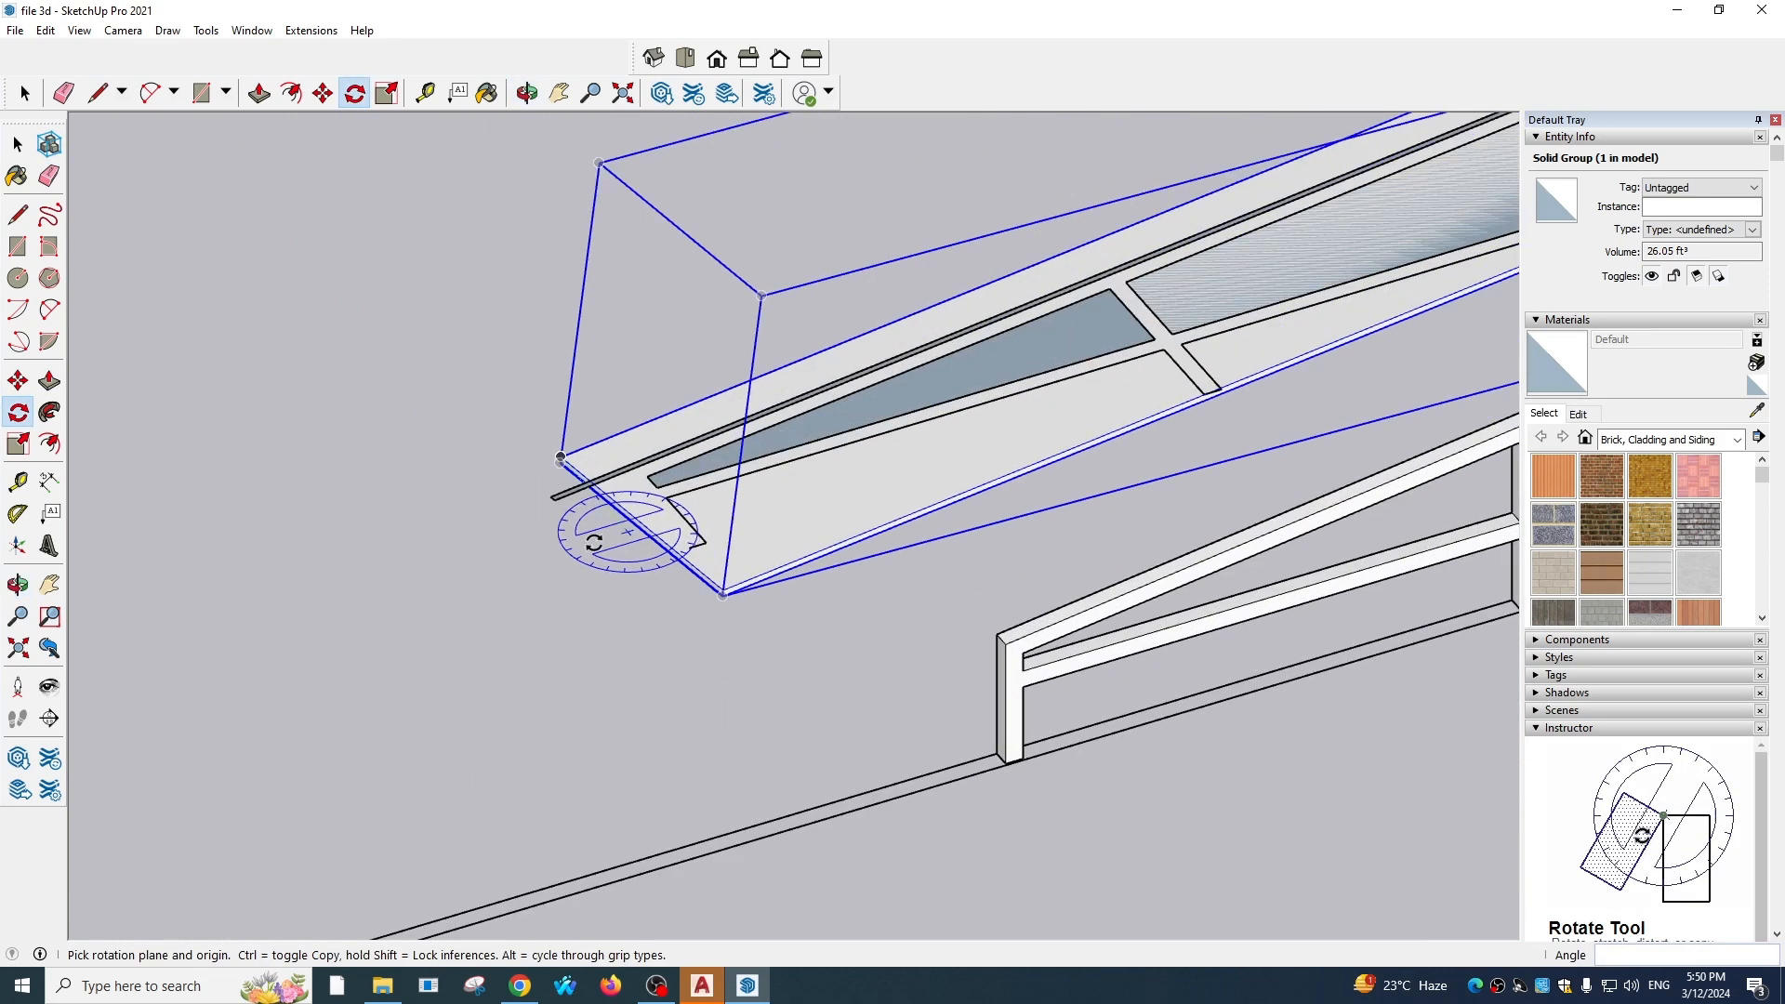
Move the flat roof panel group by its lower corner onto the top corner of the far frame's shortest post
key("m")
scroll(554, 457, "up", 4)
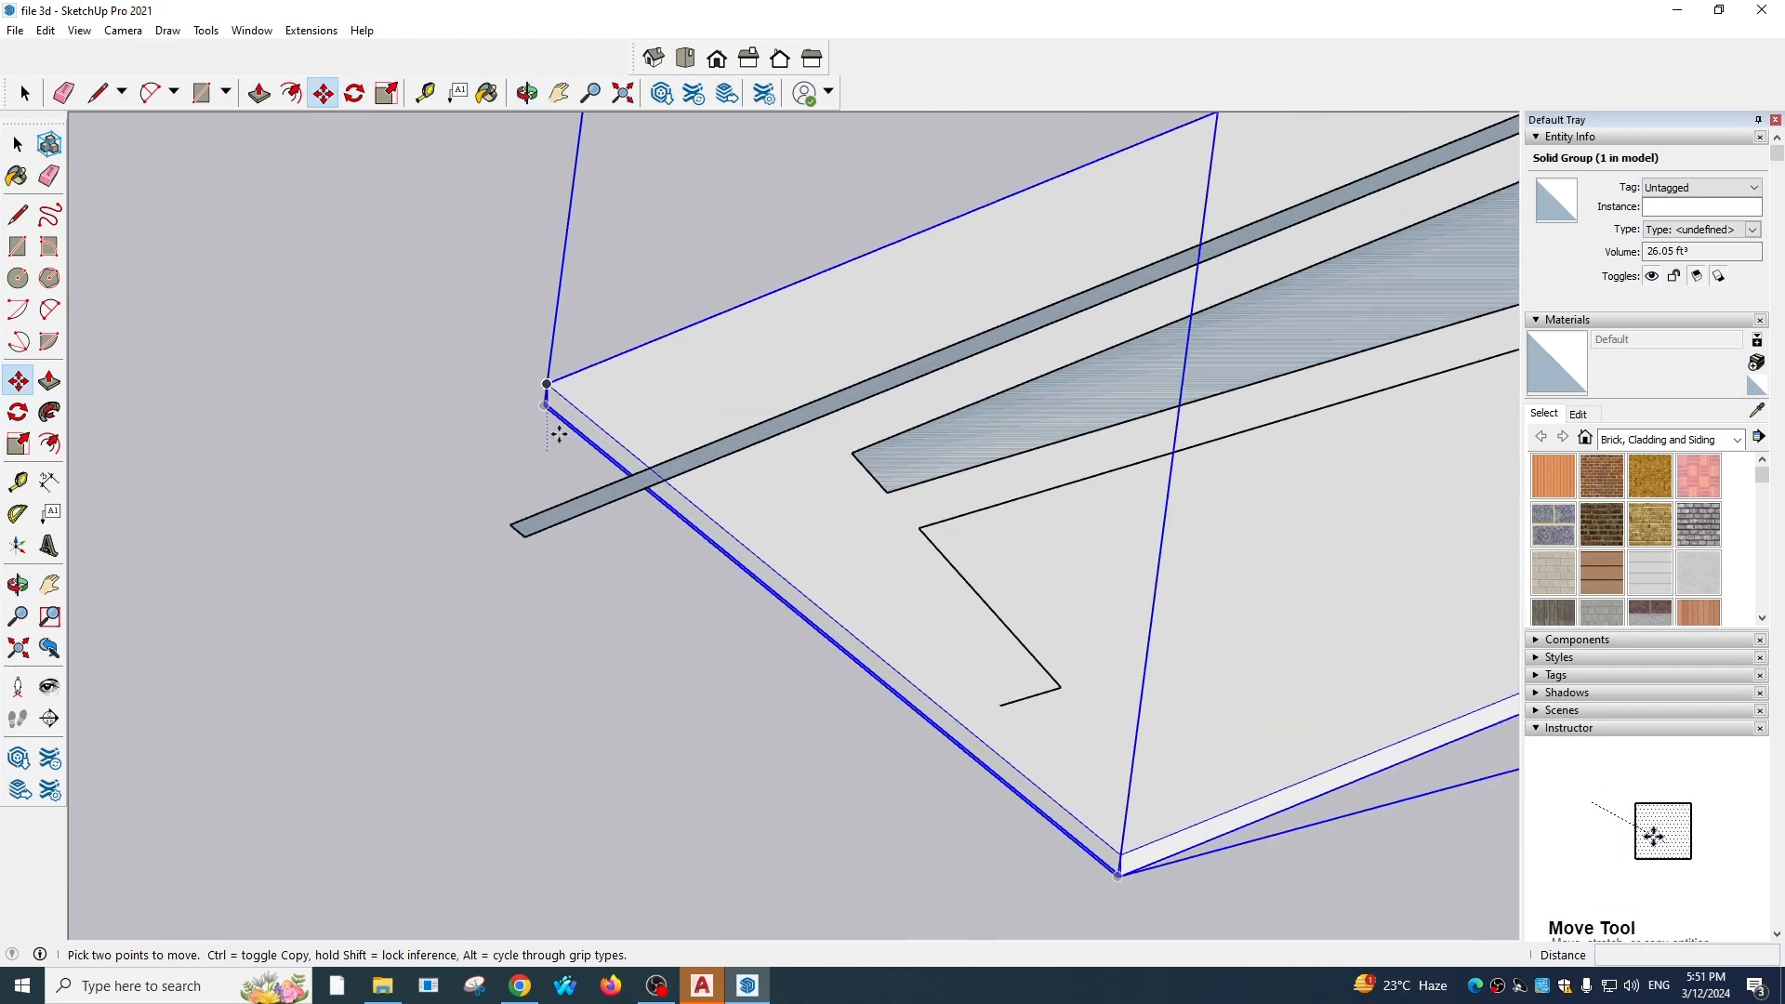
left_click(544, 410)
scroll(740, 416, "down", 3)
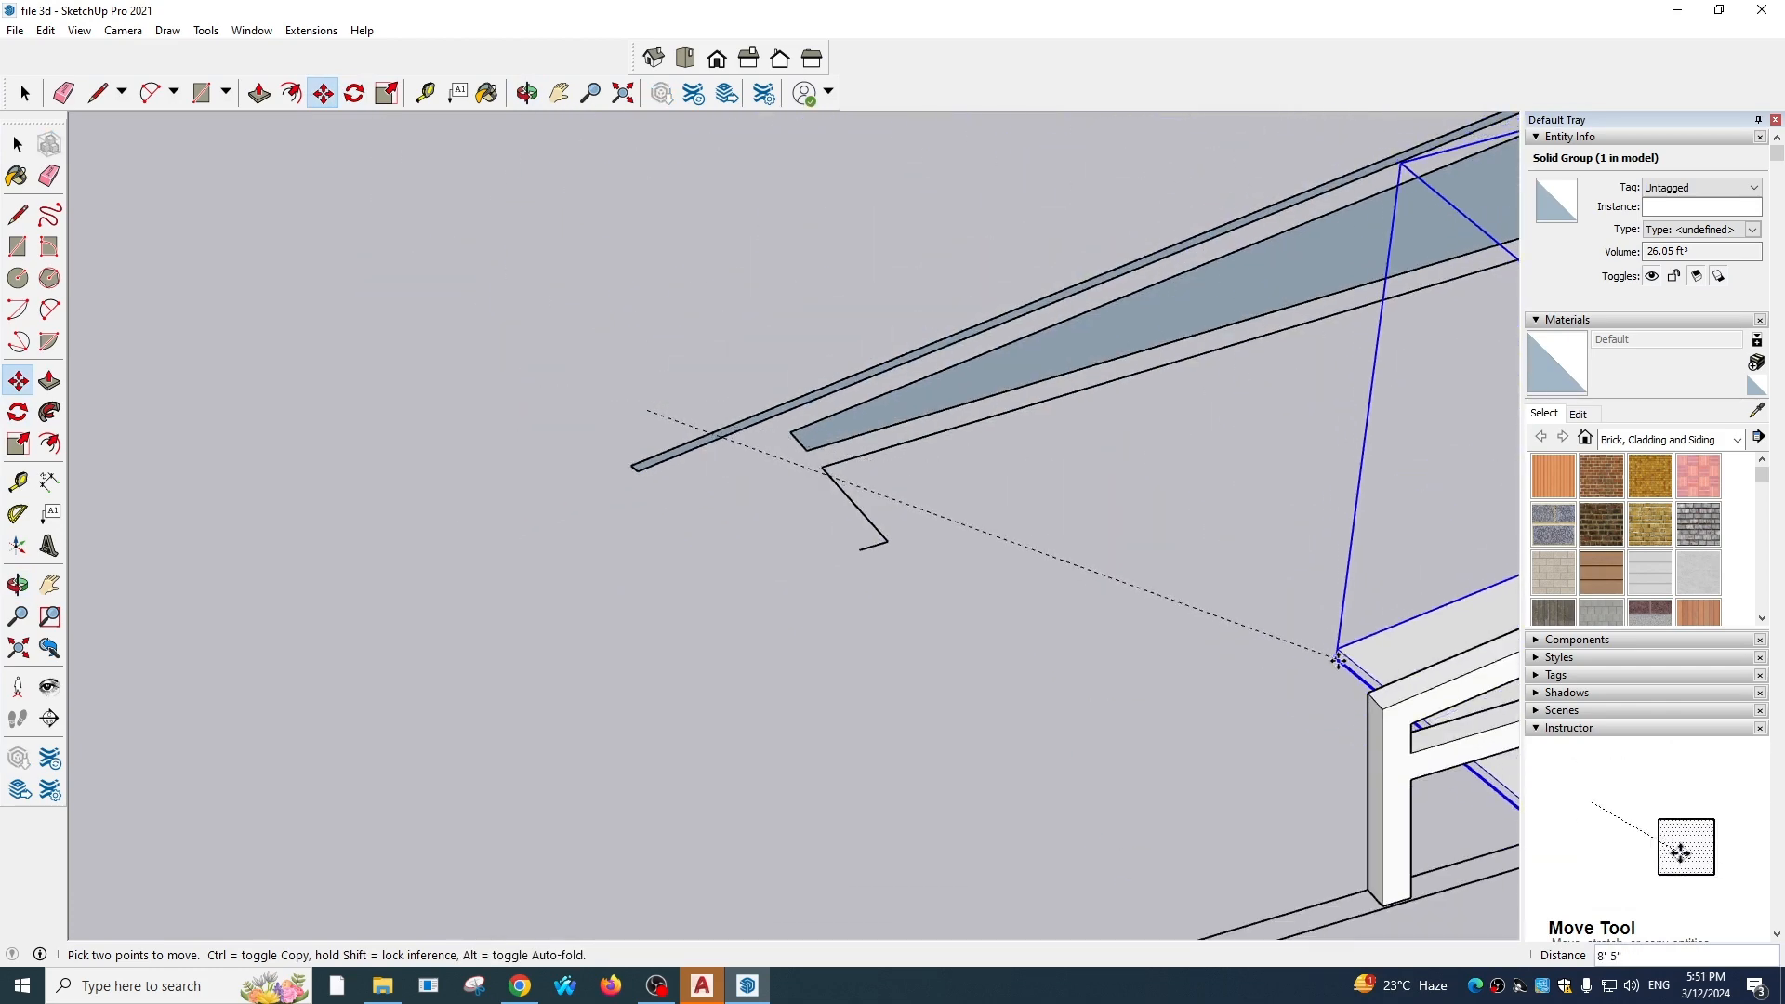
left_click(1370, 693)
scroll(478, 458, "down", 5)
scroll(1314, 231, "up", 5)
middle_click_drag(1277, 268, 1176, 391)
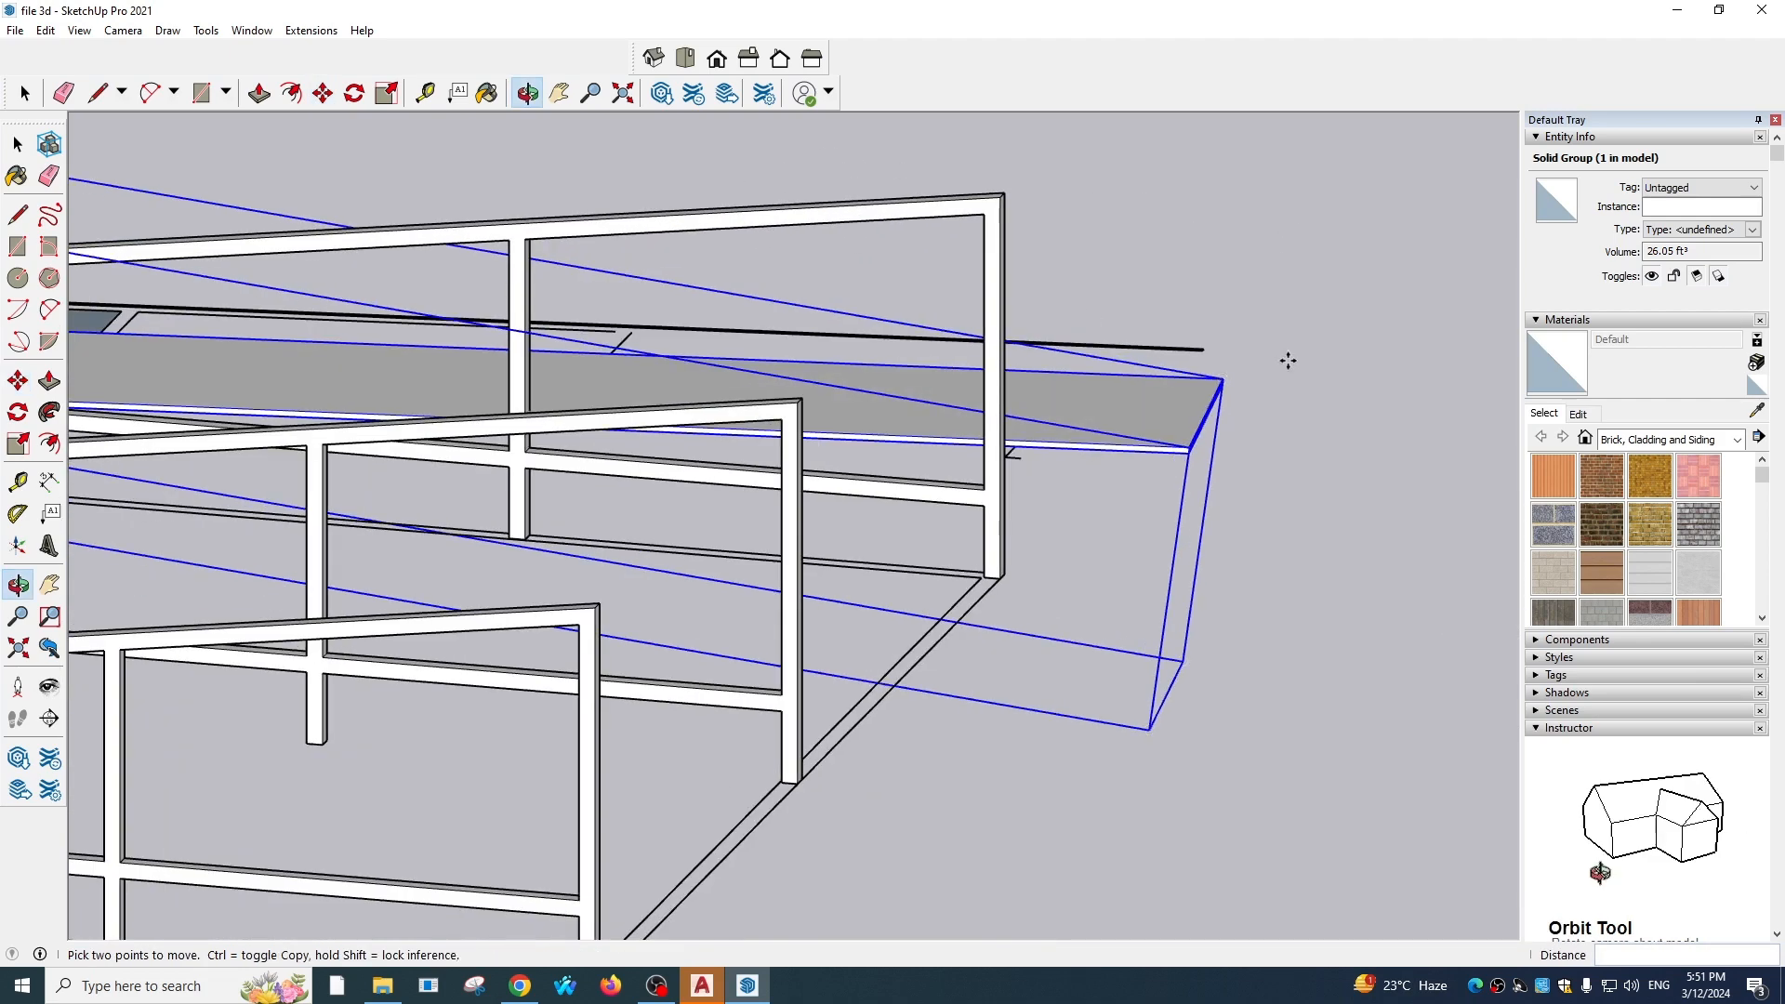
scroll(875, 491, "down", 3)
middle_click_drag(776, 540, 699, 505)
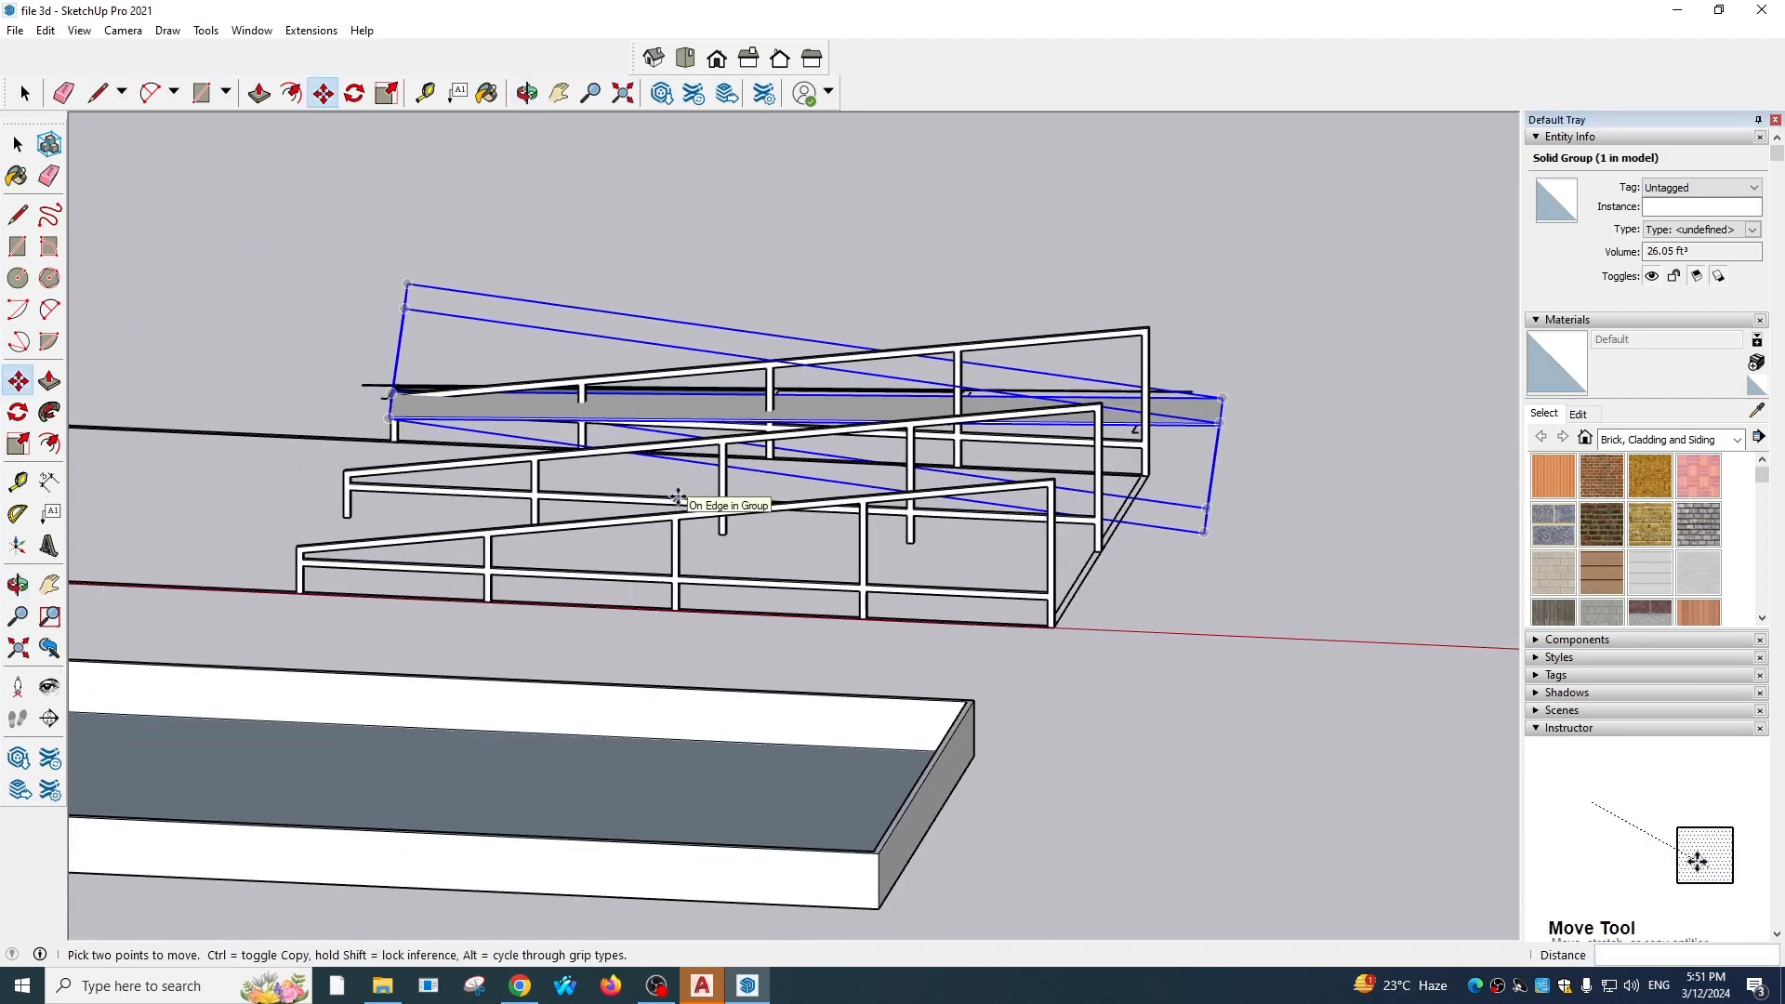
key("r")
key("o")
scroll(426, 387, "up", 6)
left_click_drag(363, 383, 325, 387)
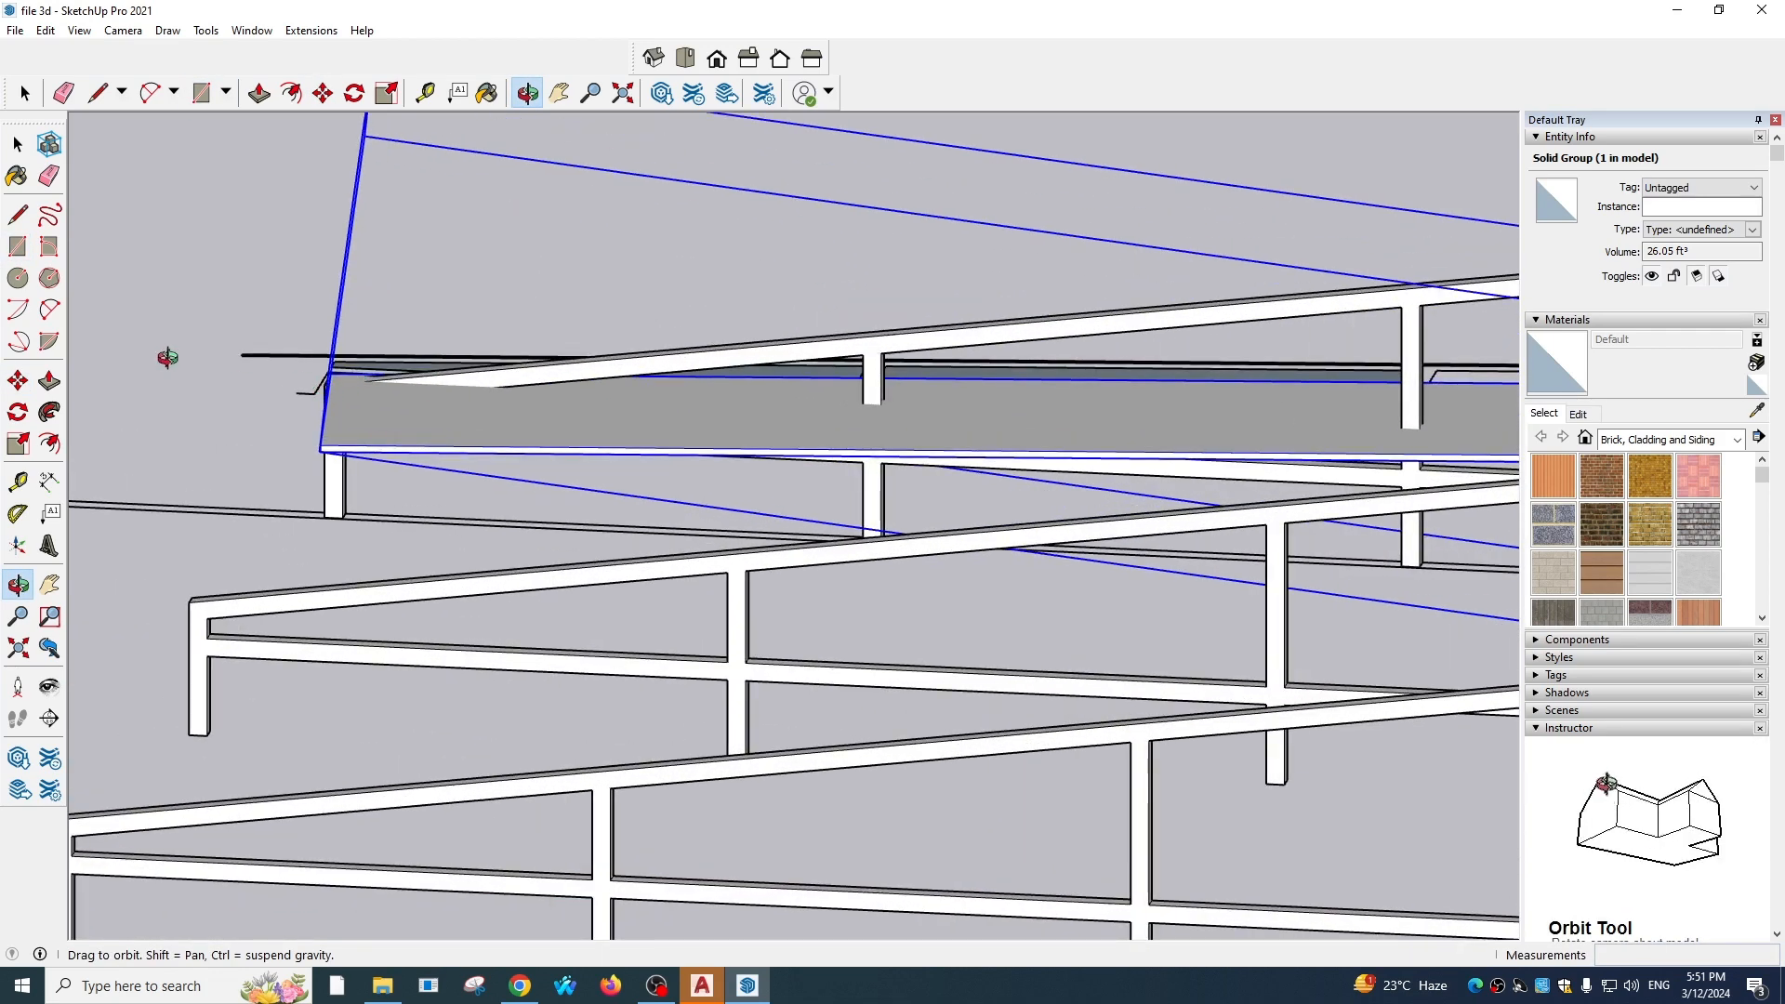
left_click(19, 412)
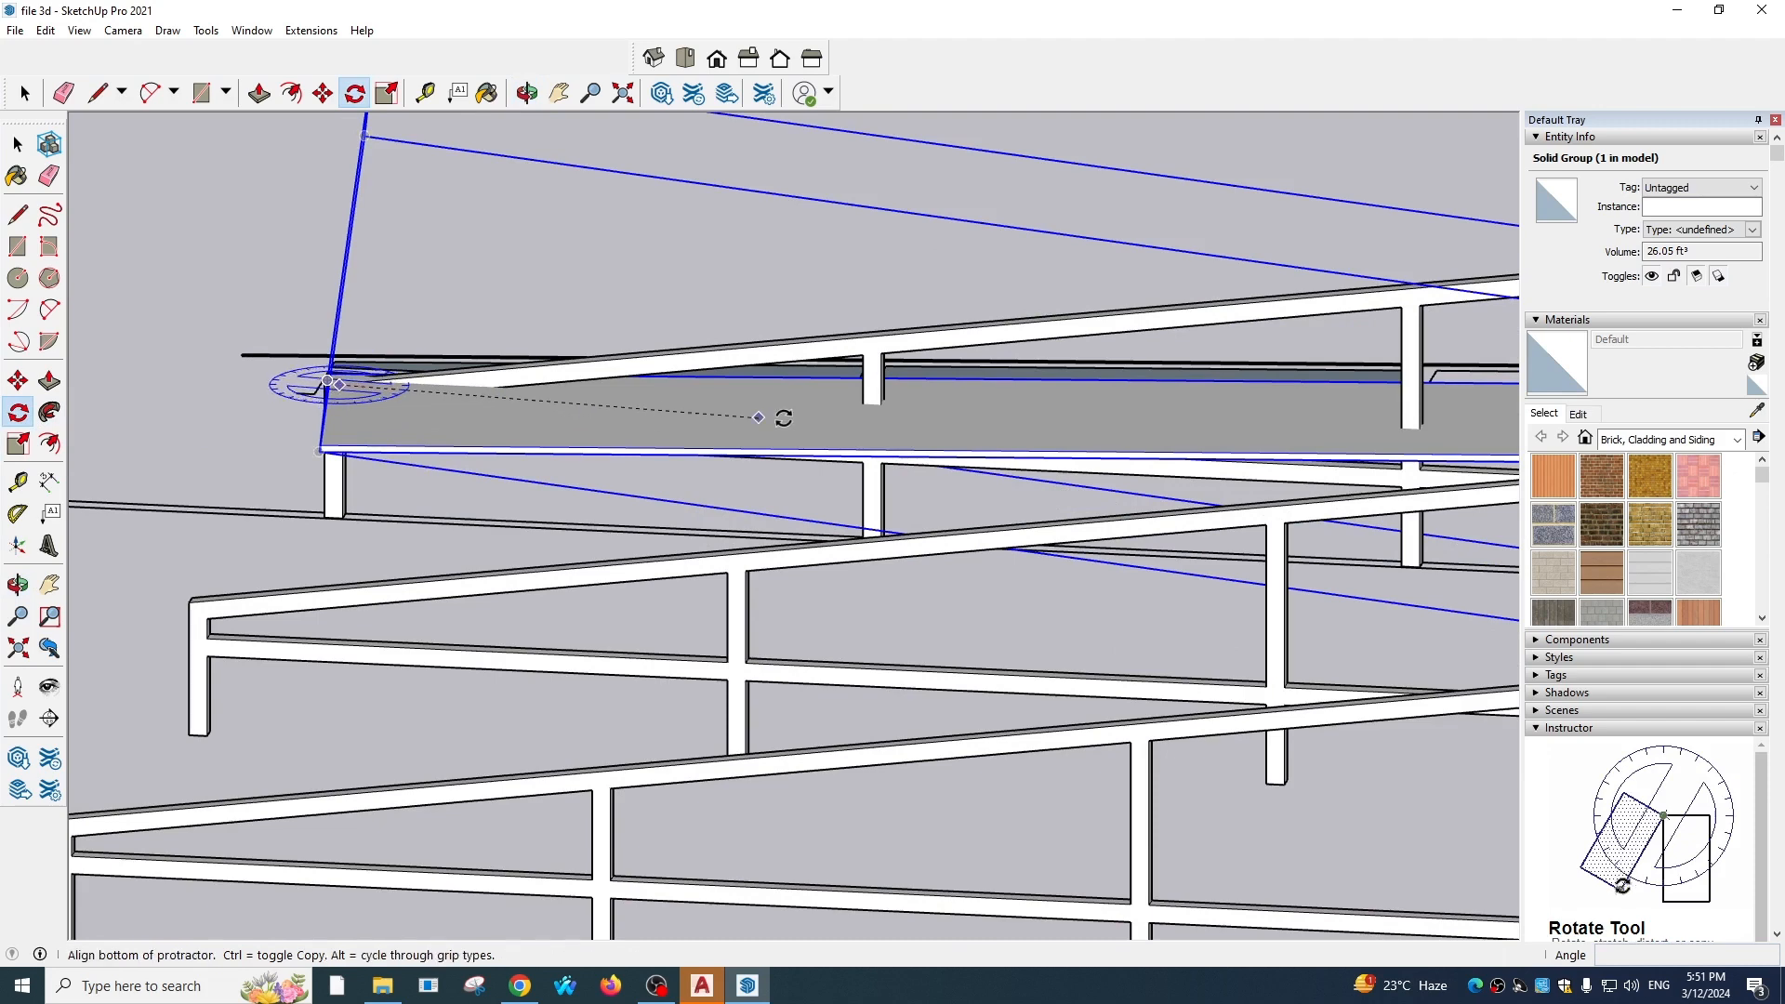
left_click(960, 412)
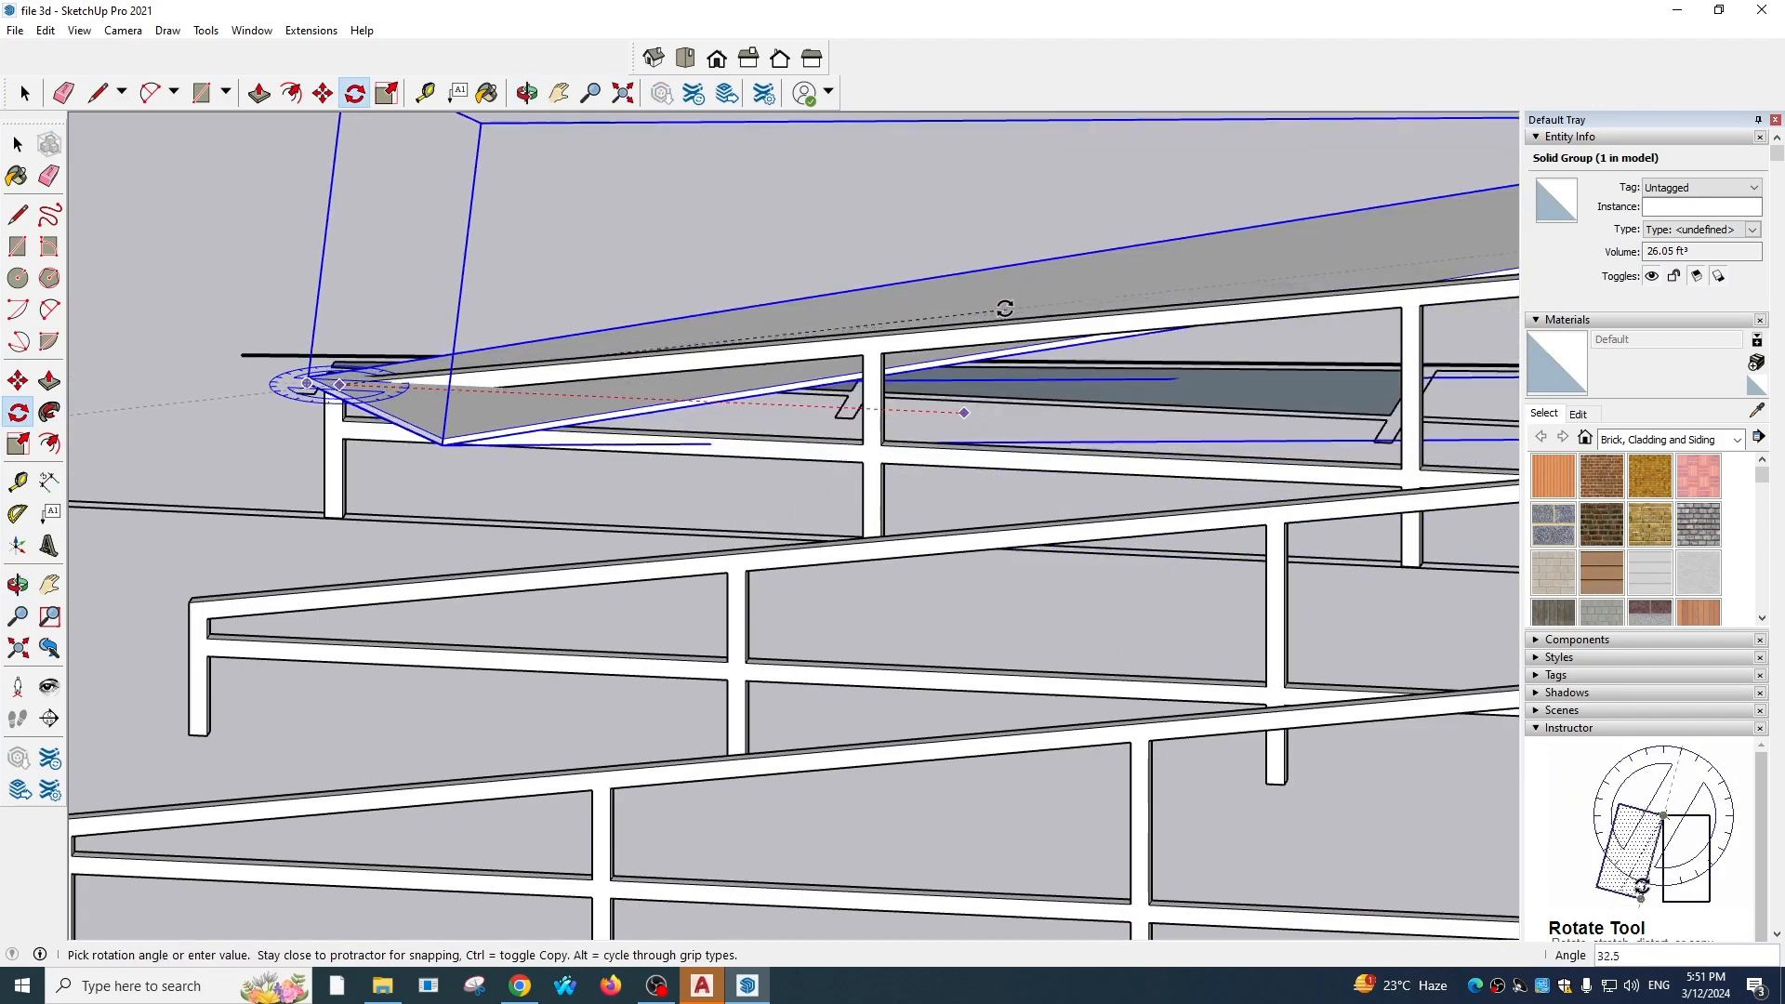
scroll(967, 344, "down", 2)
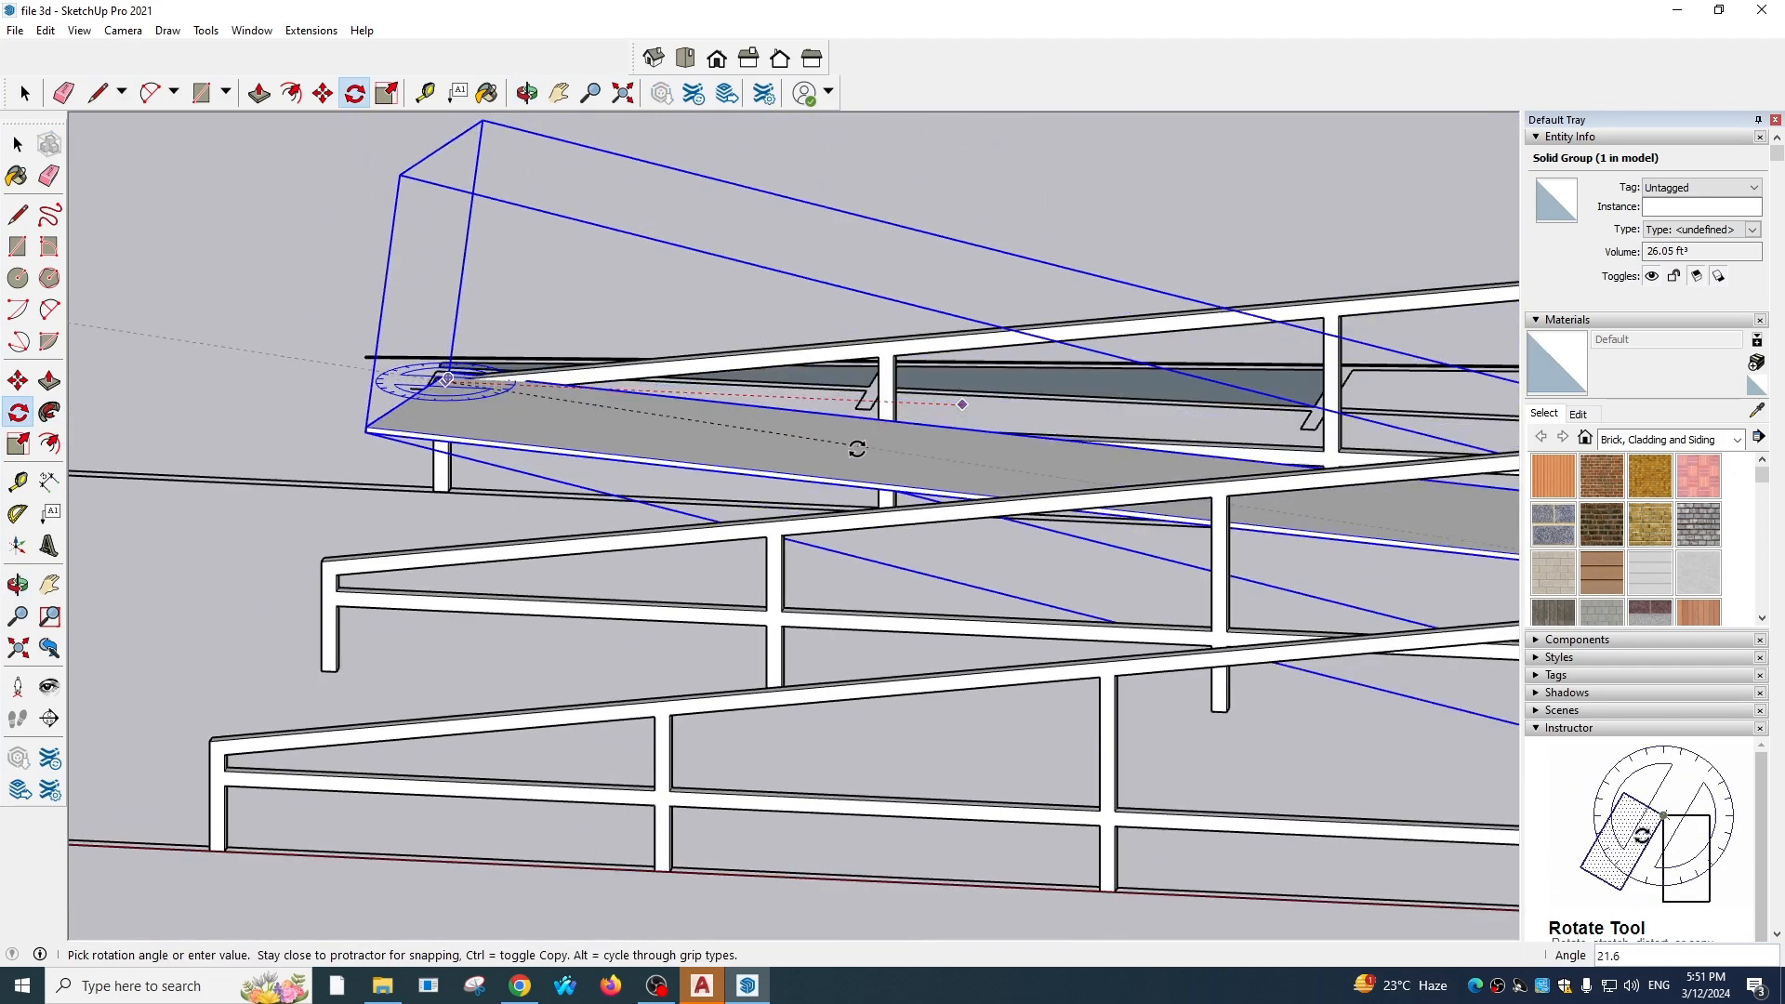
scroll(1157, 409, "down", 2)
middle_click_drag(1160, 410, 964, 407)
key("Escape")
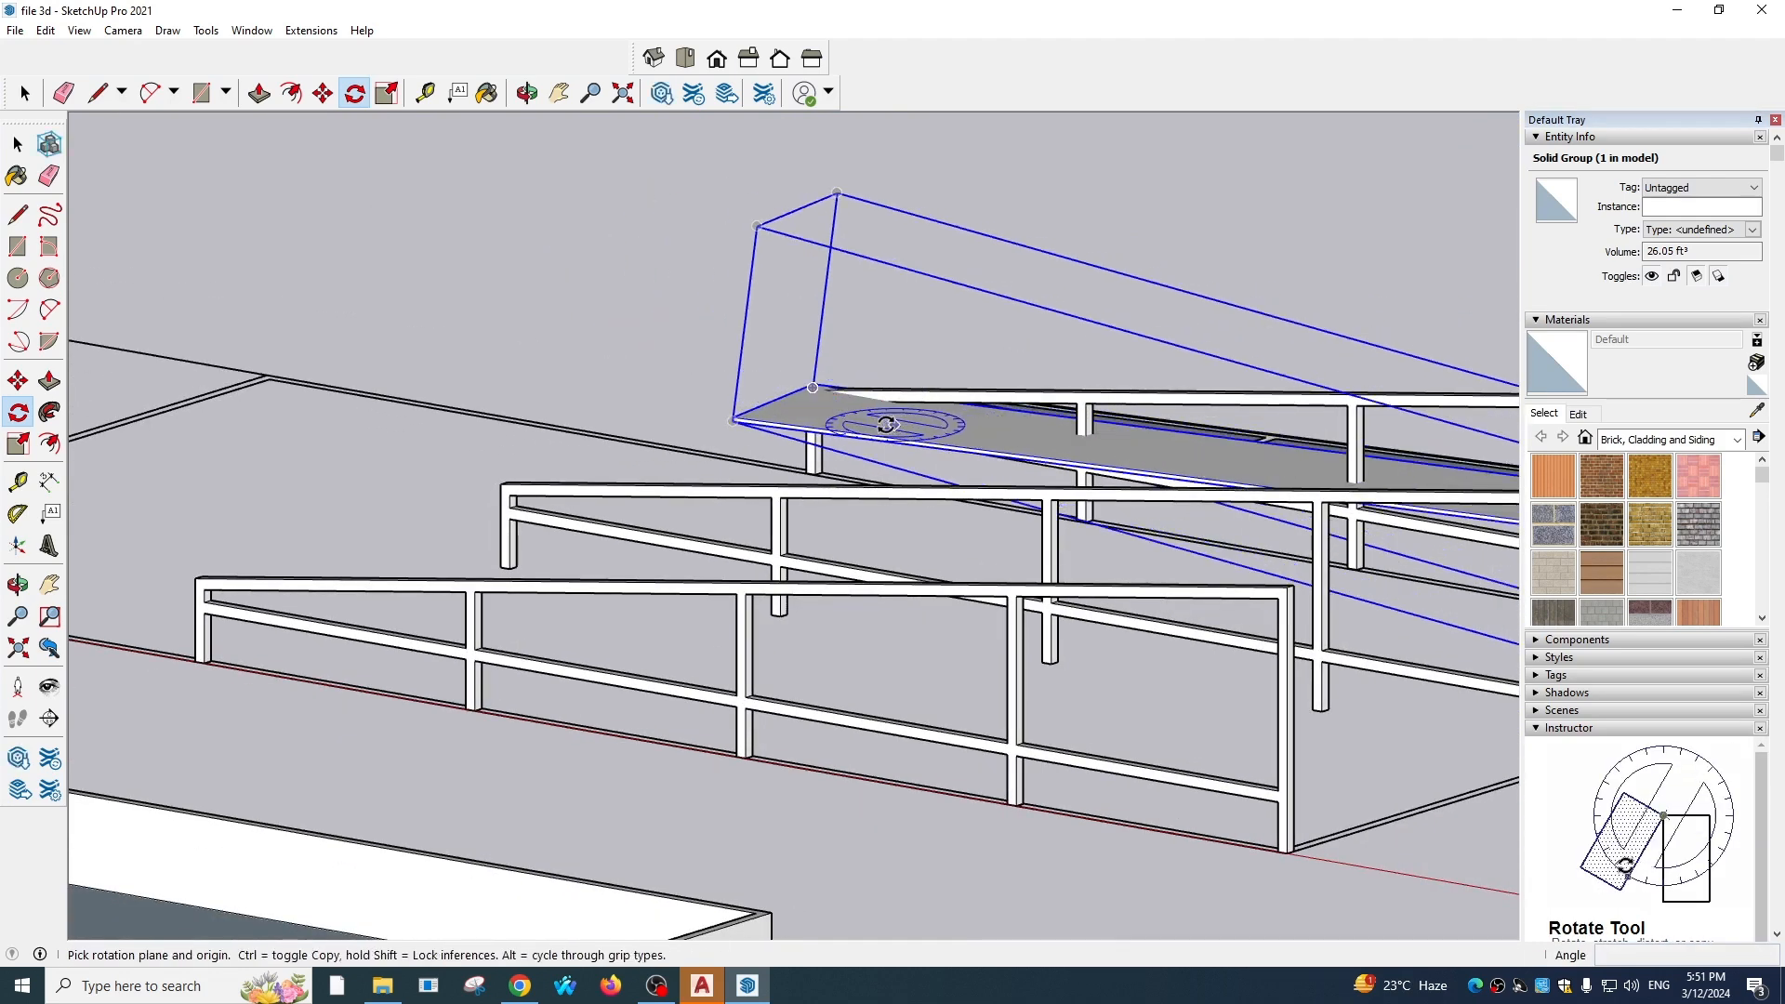
Rotate the roof panel group upward about 7.5 degrees around its lower corner to match the slope of the frames
scroll(732, 420, "up", 1)
scroll(737, 420, "up", 1)
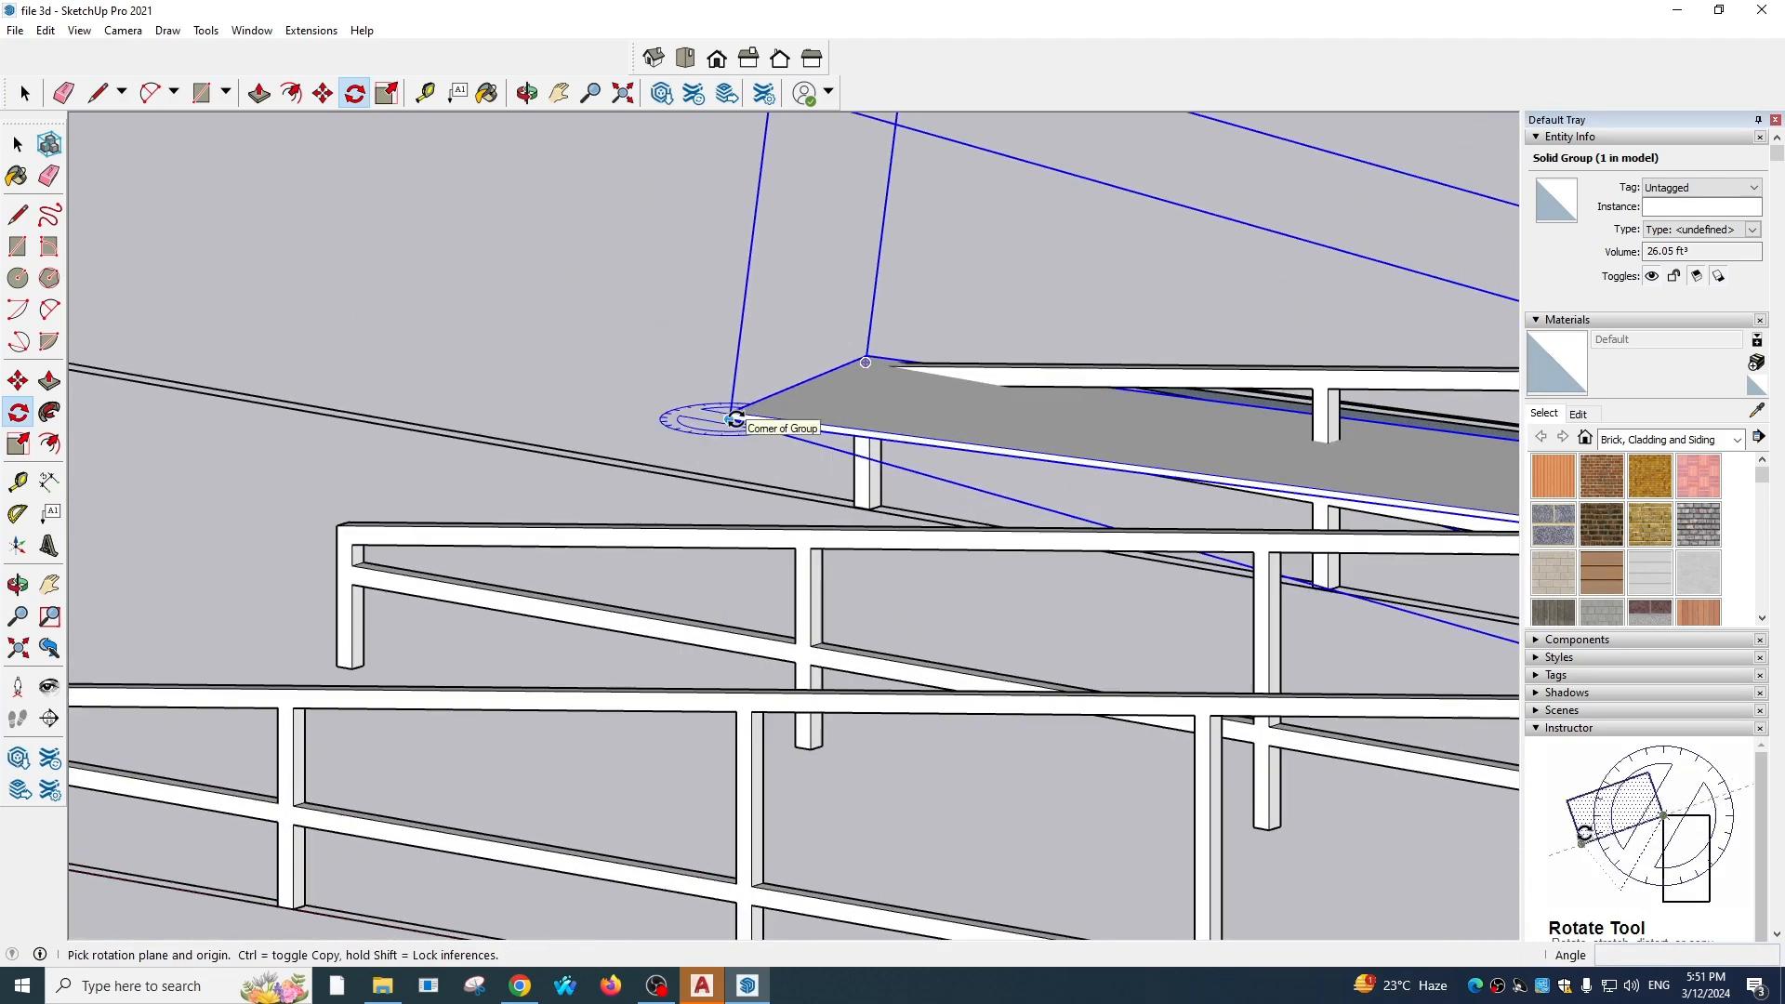
scroll(729, 409, "up", 3)
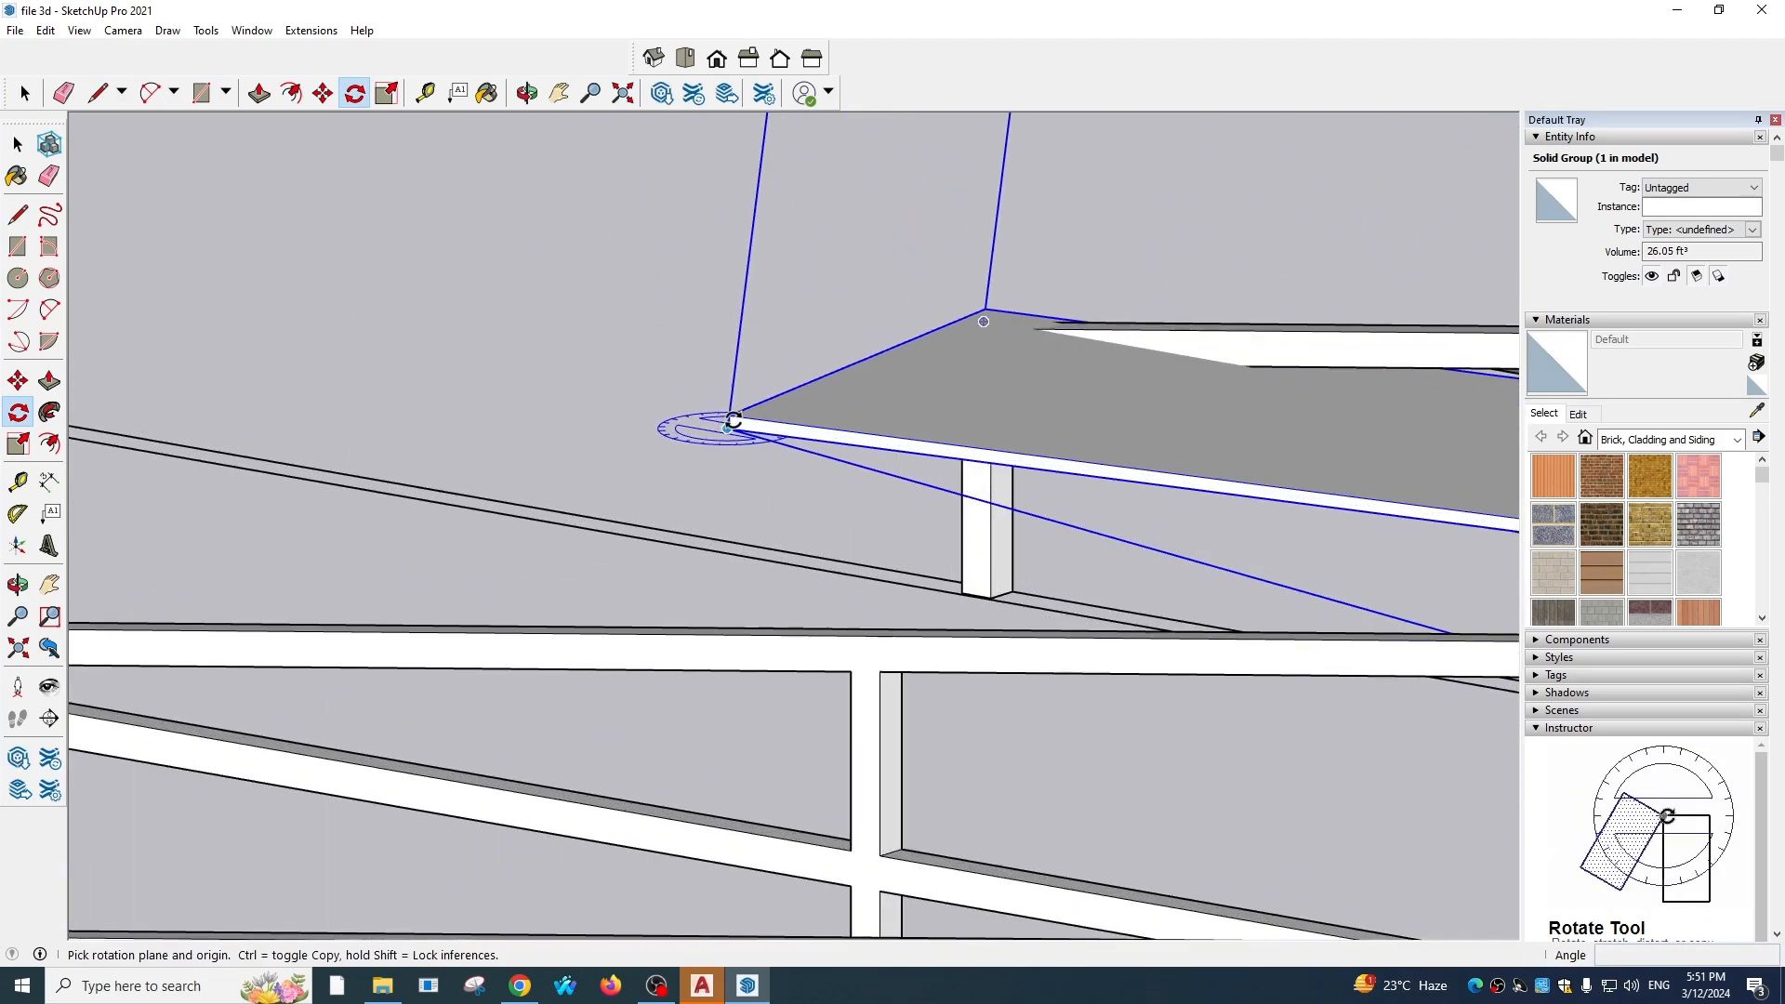
left_click(951, 439)
scroll(1013, 411, "down", 8)
middle_click_drag(1150, 398, 818, 396, "shift")
scroll(1474, 348, "up", 4)
scroll(1473, 348, "up", 1)
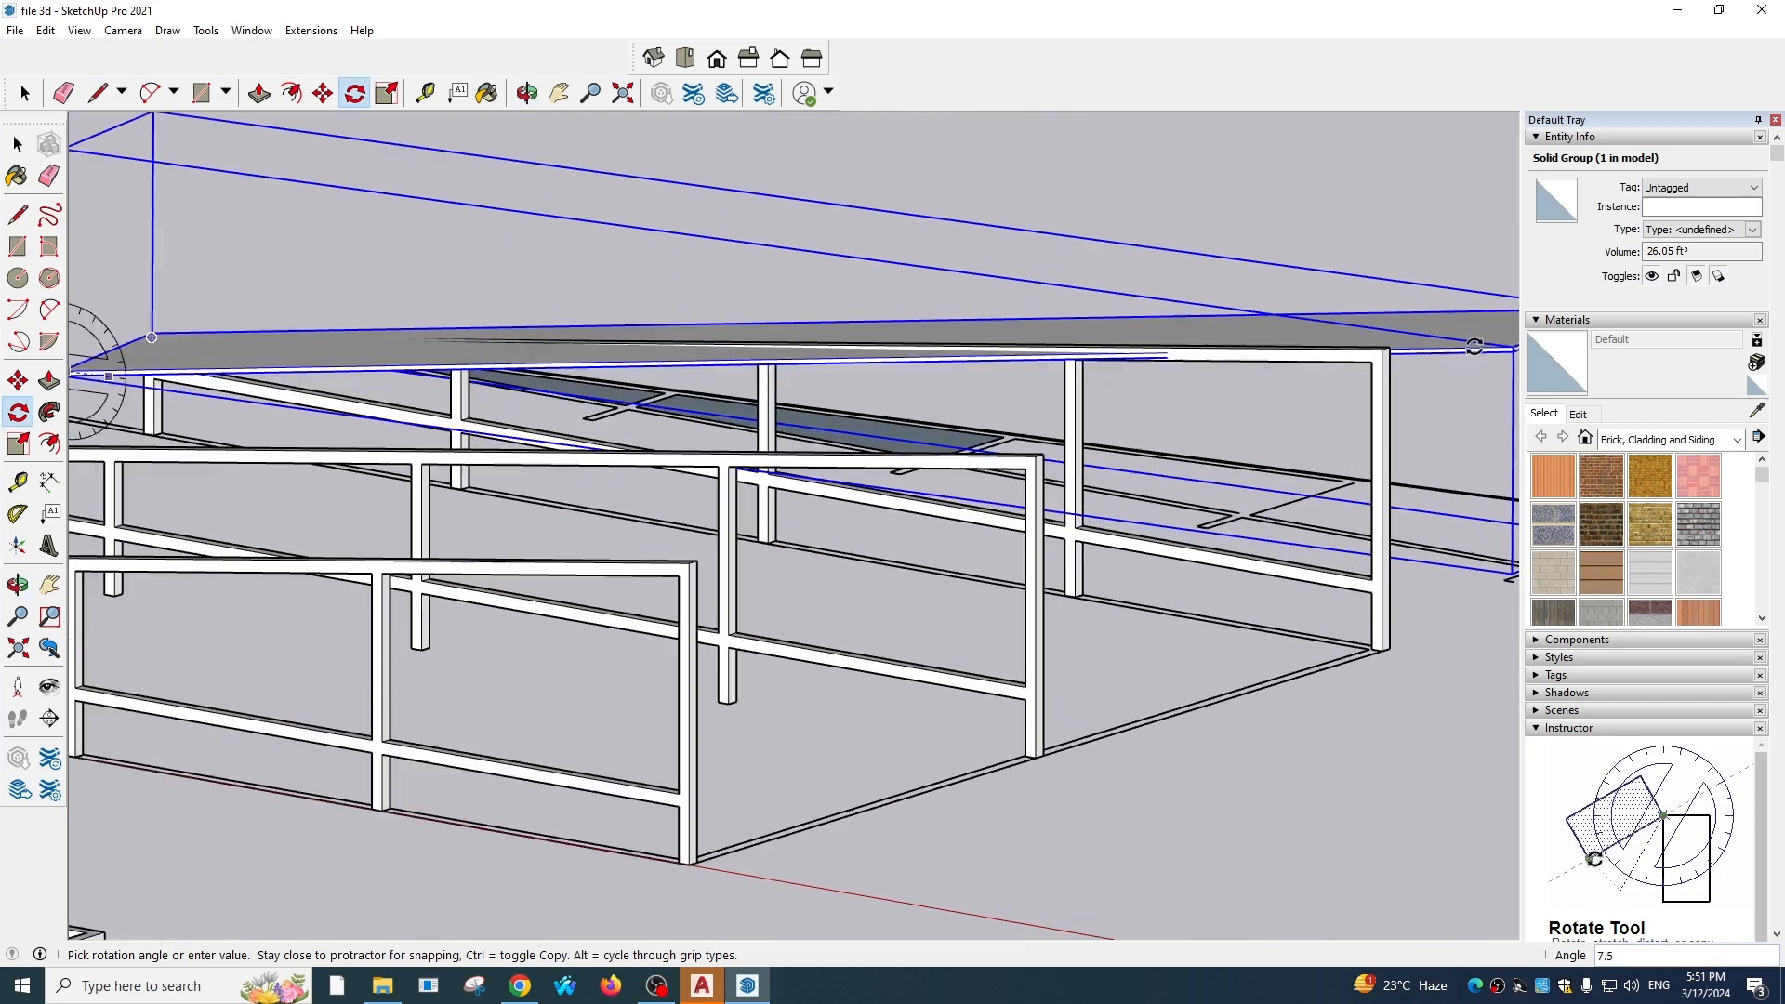
scroll(552, 383, "down", 2)
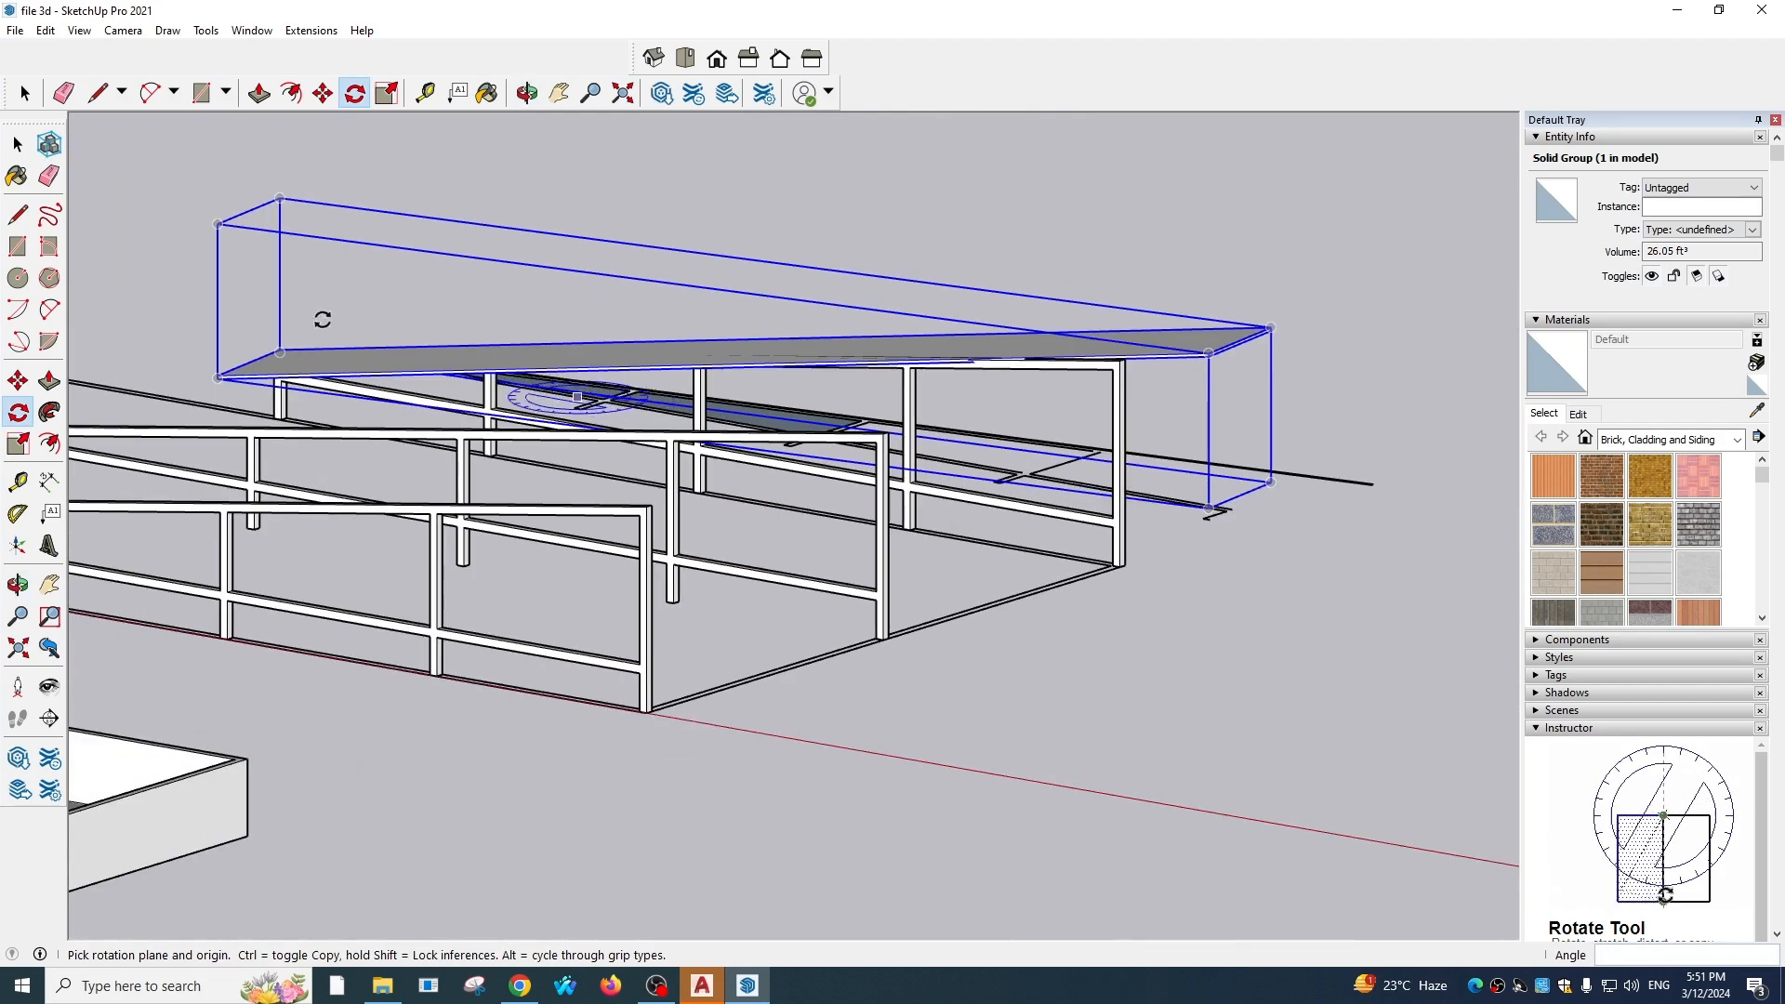
Rotate the roof panel group in plan about 7.8 degrees around its corner on the short post, aligning its long edge with the far frame
left_click(18, 144)
middle_click_drag(232, 484, 908, 349)
scroll(929, 302, "up", 2)
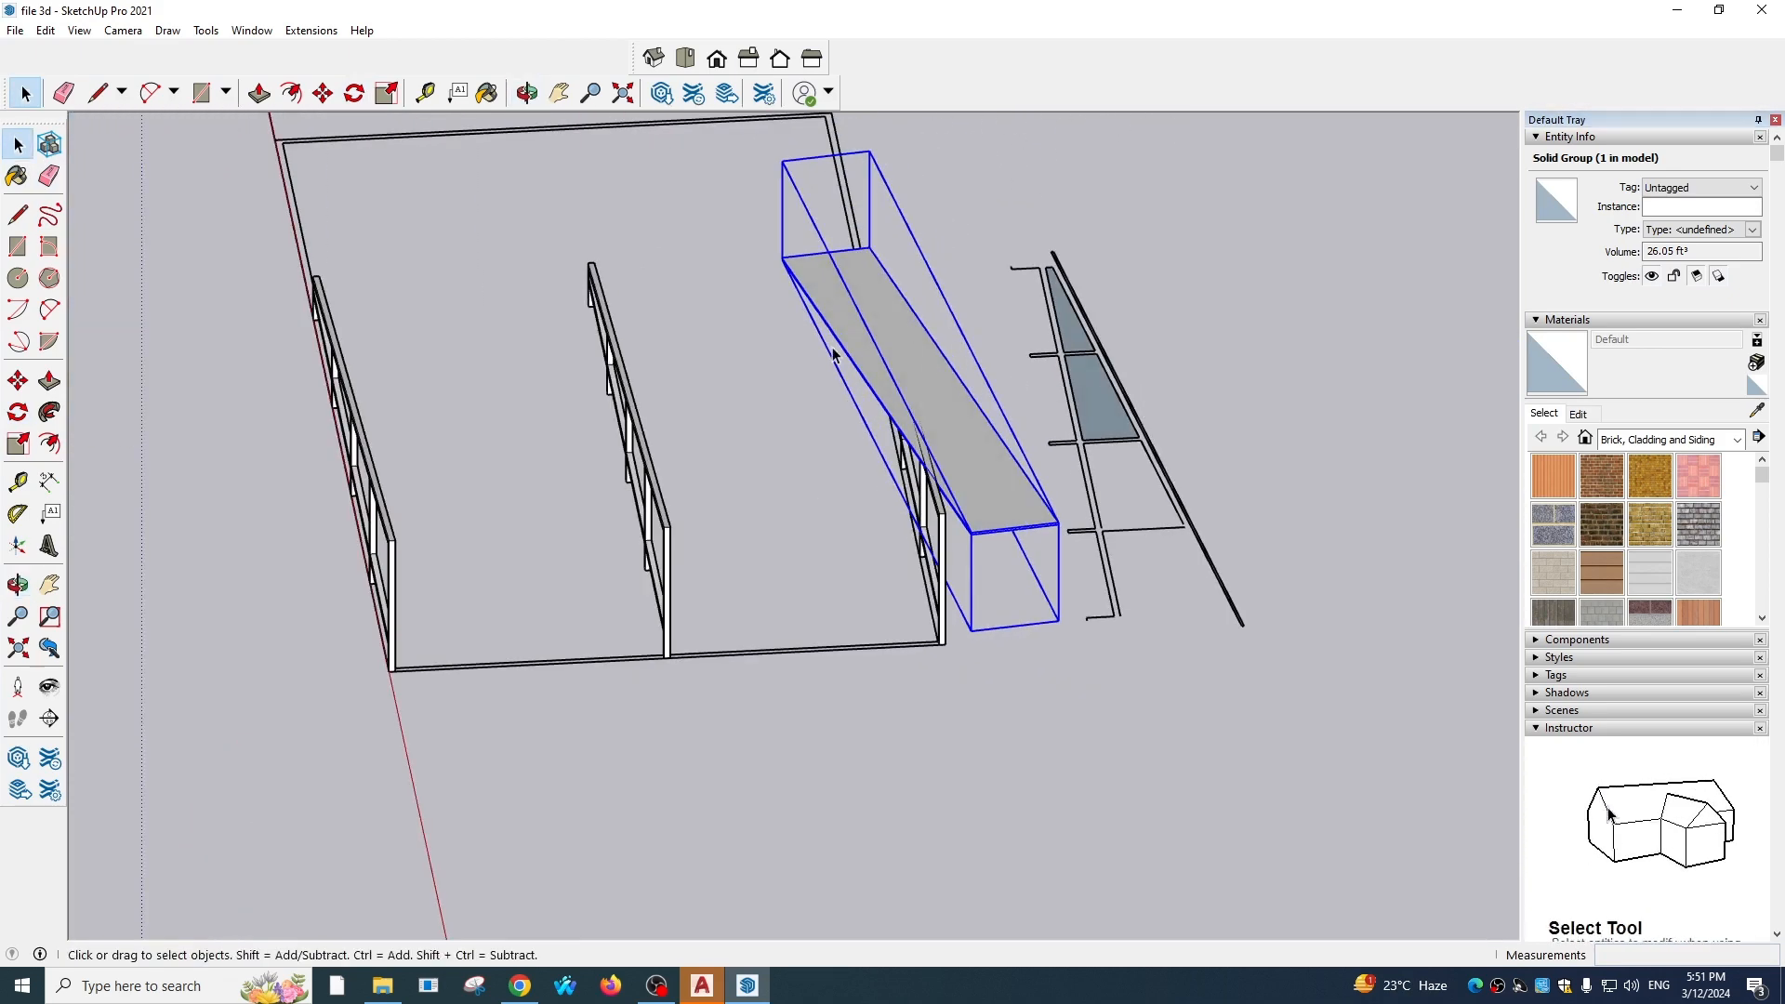
key("q")
scroll(817, 279, "up", 3)
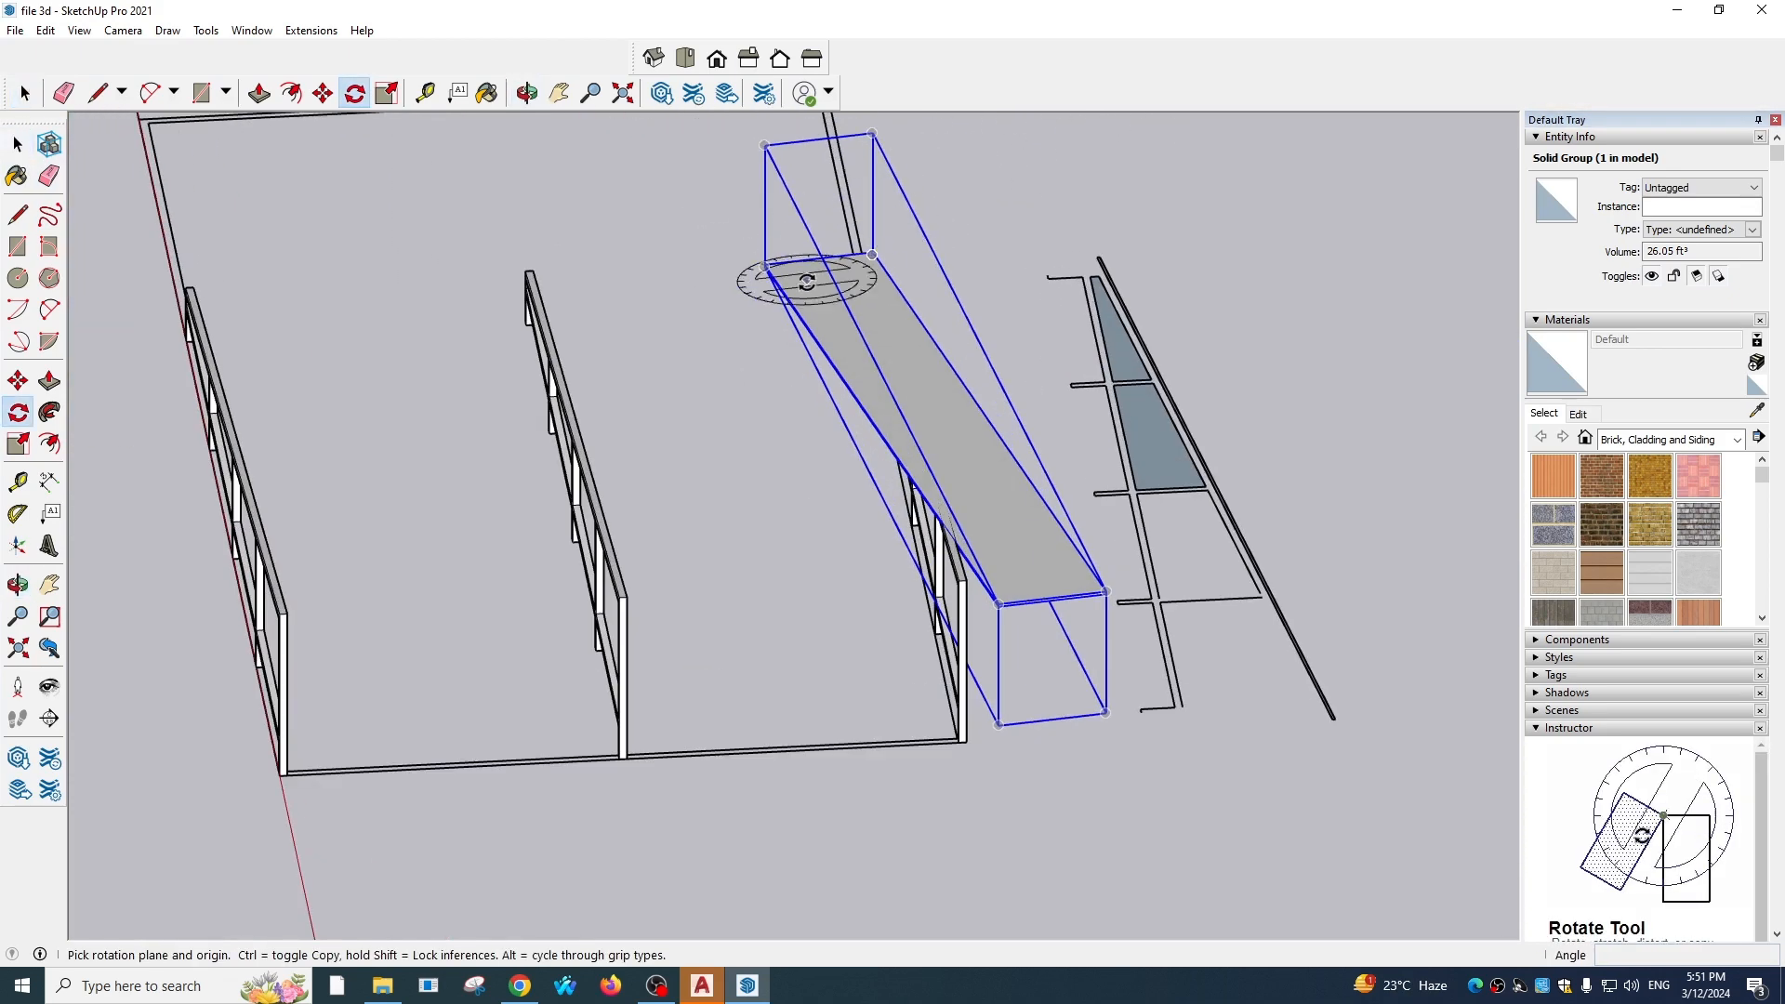
key("Escape")
left_click(888, 248)
left_click(1034, 459)
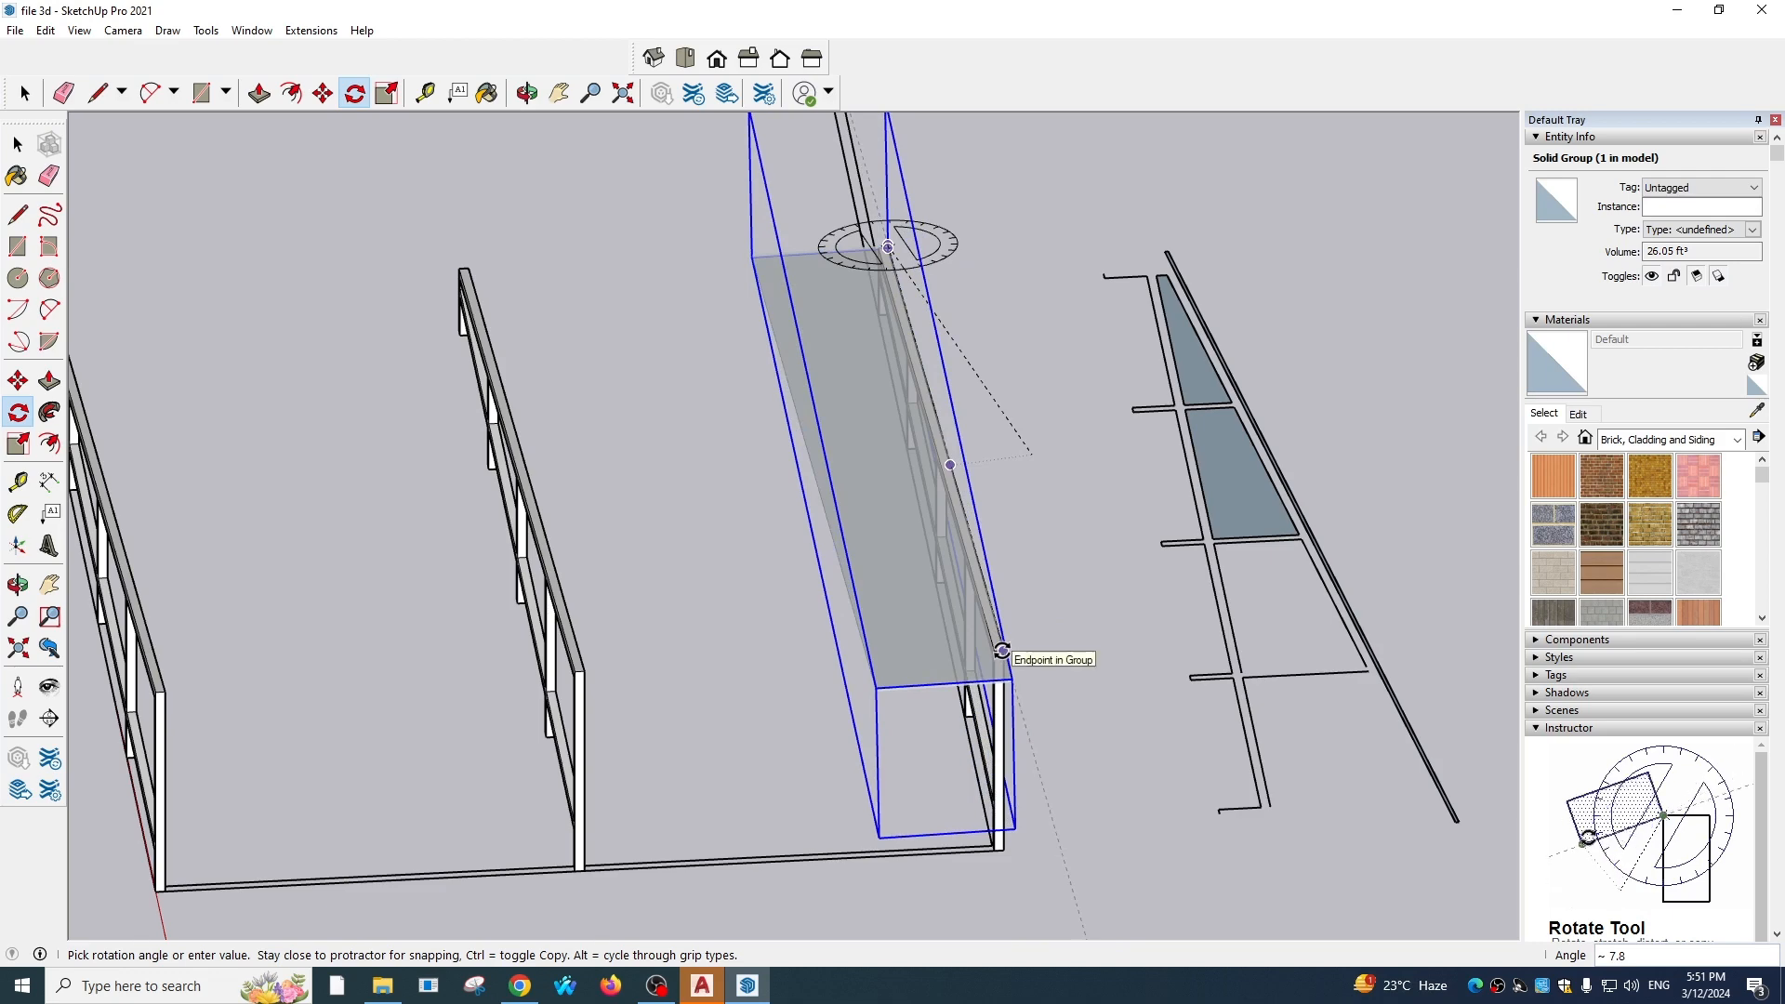
key("Escape")
Open the roof panel group and Push/Pull its long side face 25' 2 1/8" across the other frames
middle_click_drag(716, 455, 320, 196)
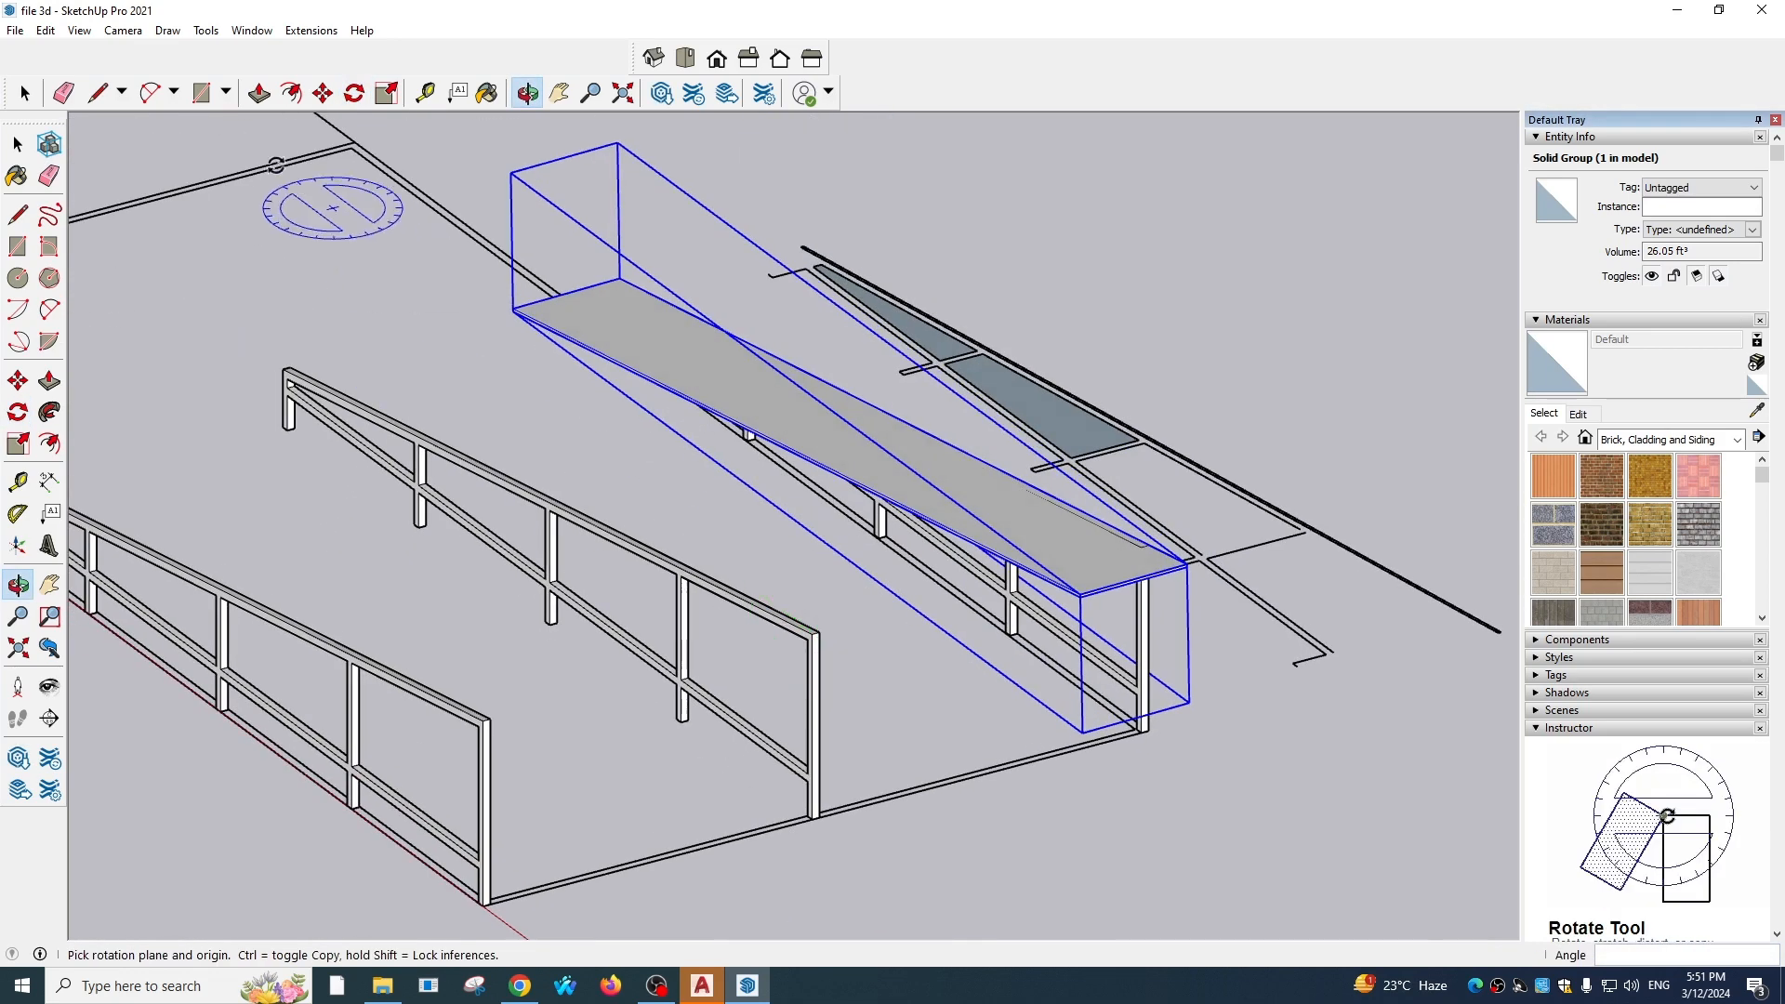
key("space")
scroll(749, 409, "up", 3)
double_click(747, 411)
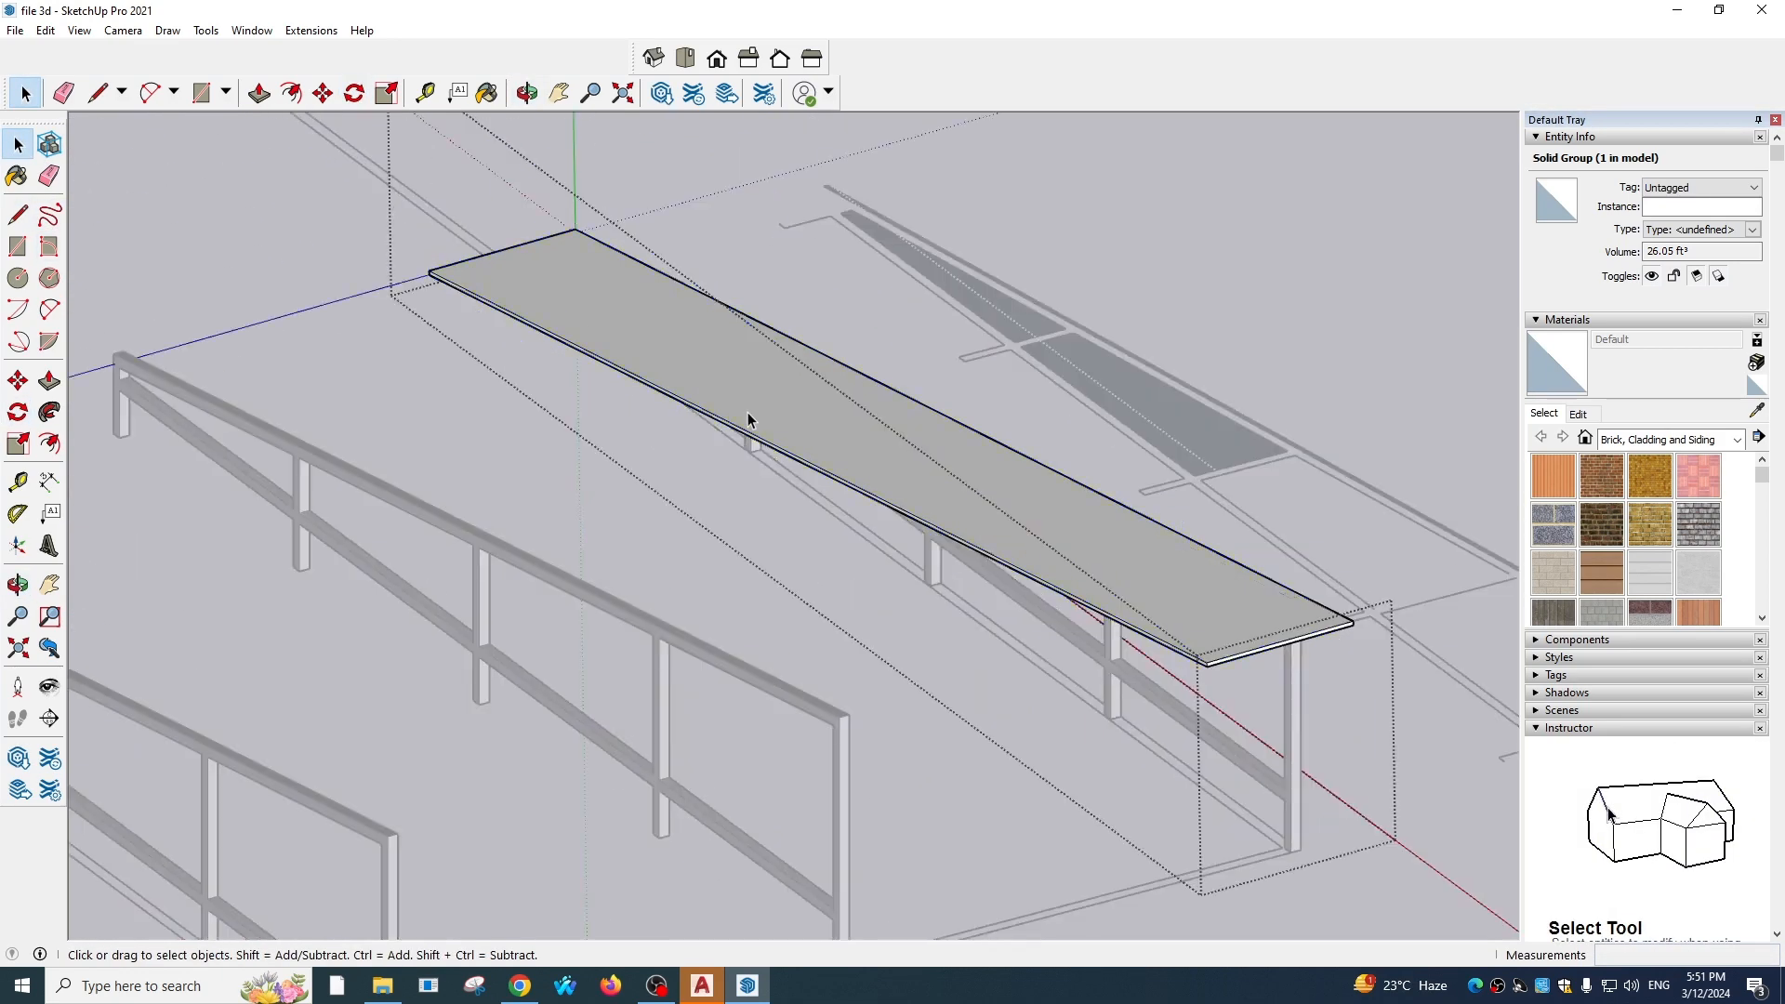
key("p")
scroll(751, 405, "up", 3)
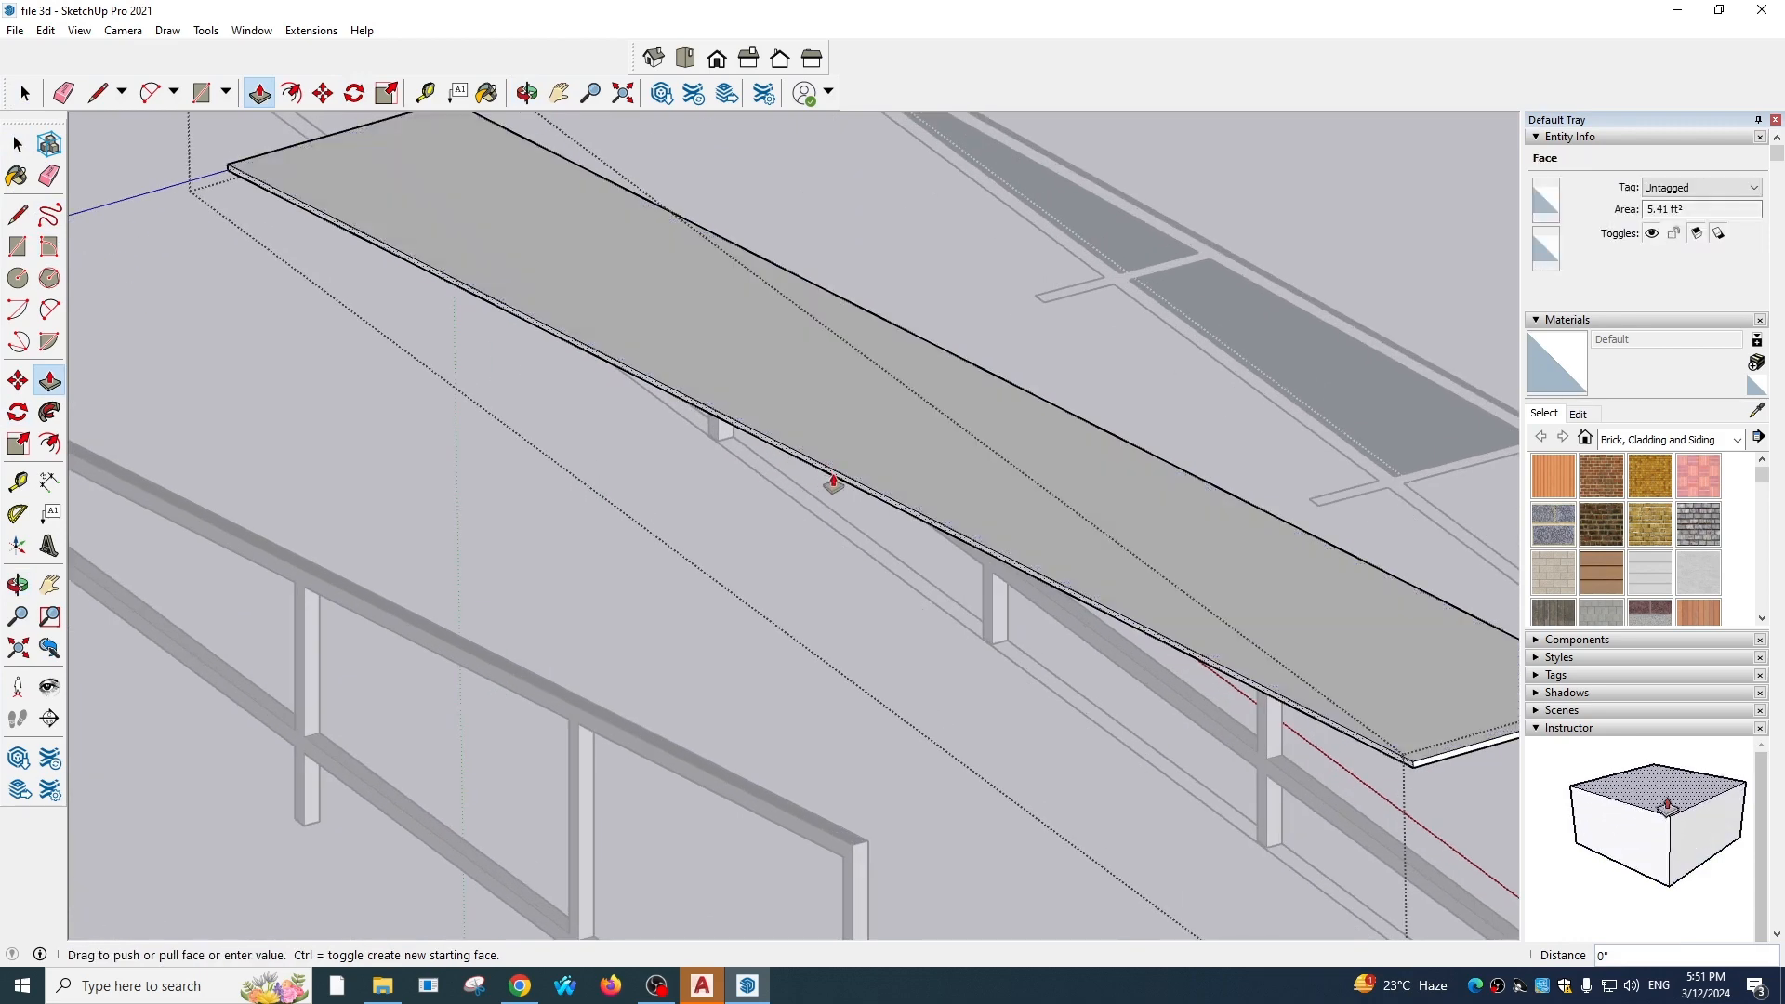
left_click(833, 482)
scroll(518, 662, "down", 3)
middle_click_drag(518, 662, 688, 464)
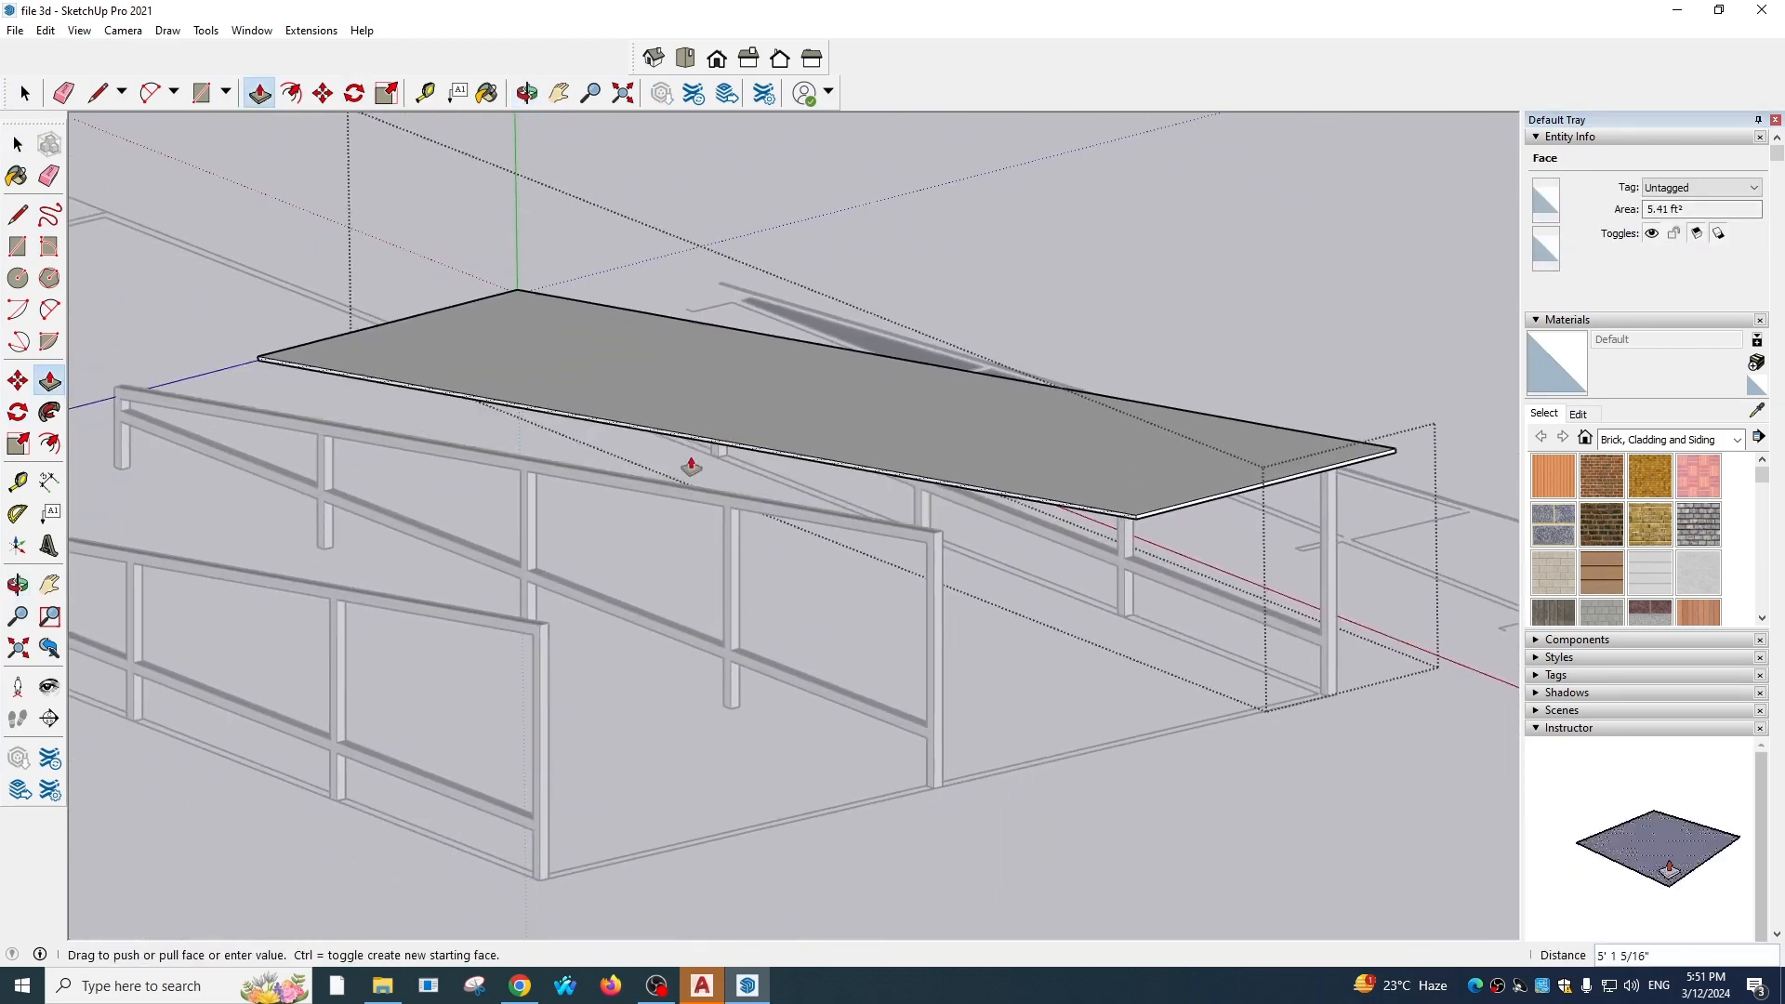
left_click(539, 632)
middle_click_drag(539, 632, 566, 734)
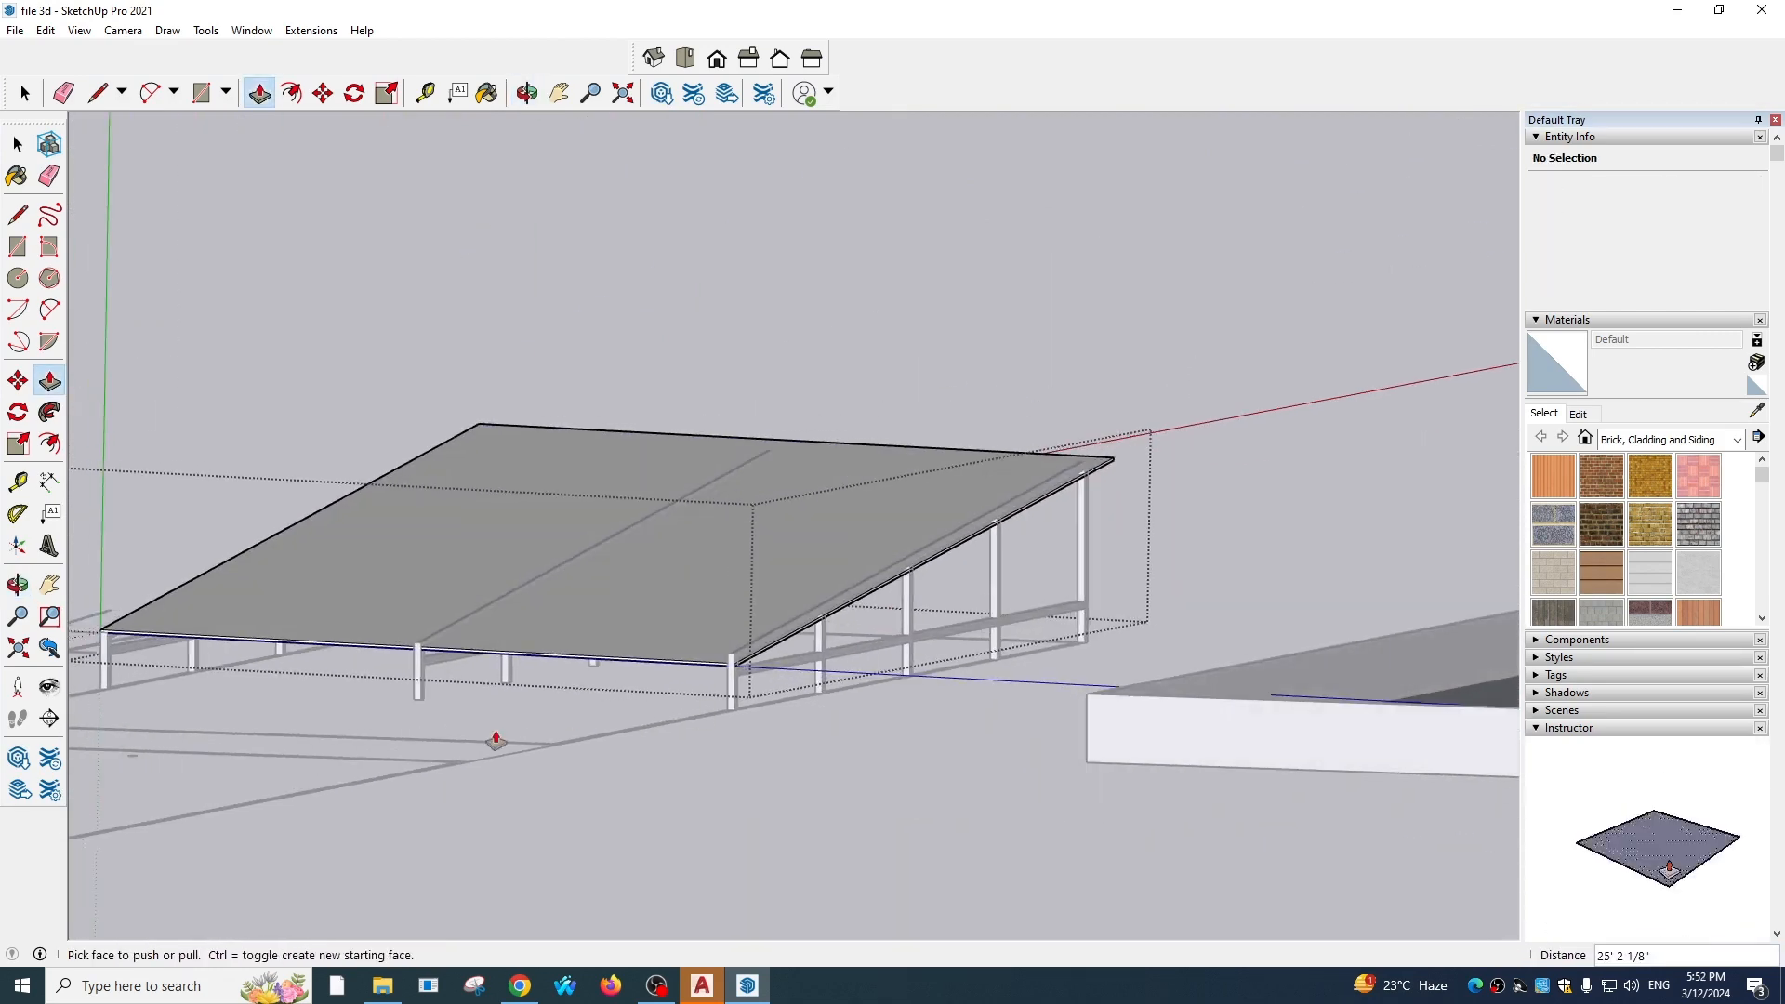
Leave the group and rotate the roof about its corner on the far frame's short post, bringing the opposite end onto the nearest frame's short post
scroll(187, 681, "up", 2)
middle_click_drag(187, 681, 729, 590)
scroll(317, 551, "up", 5)
scroll(317, 551, "up", 2)
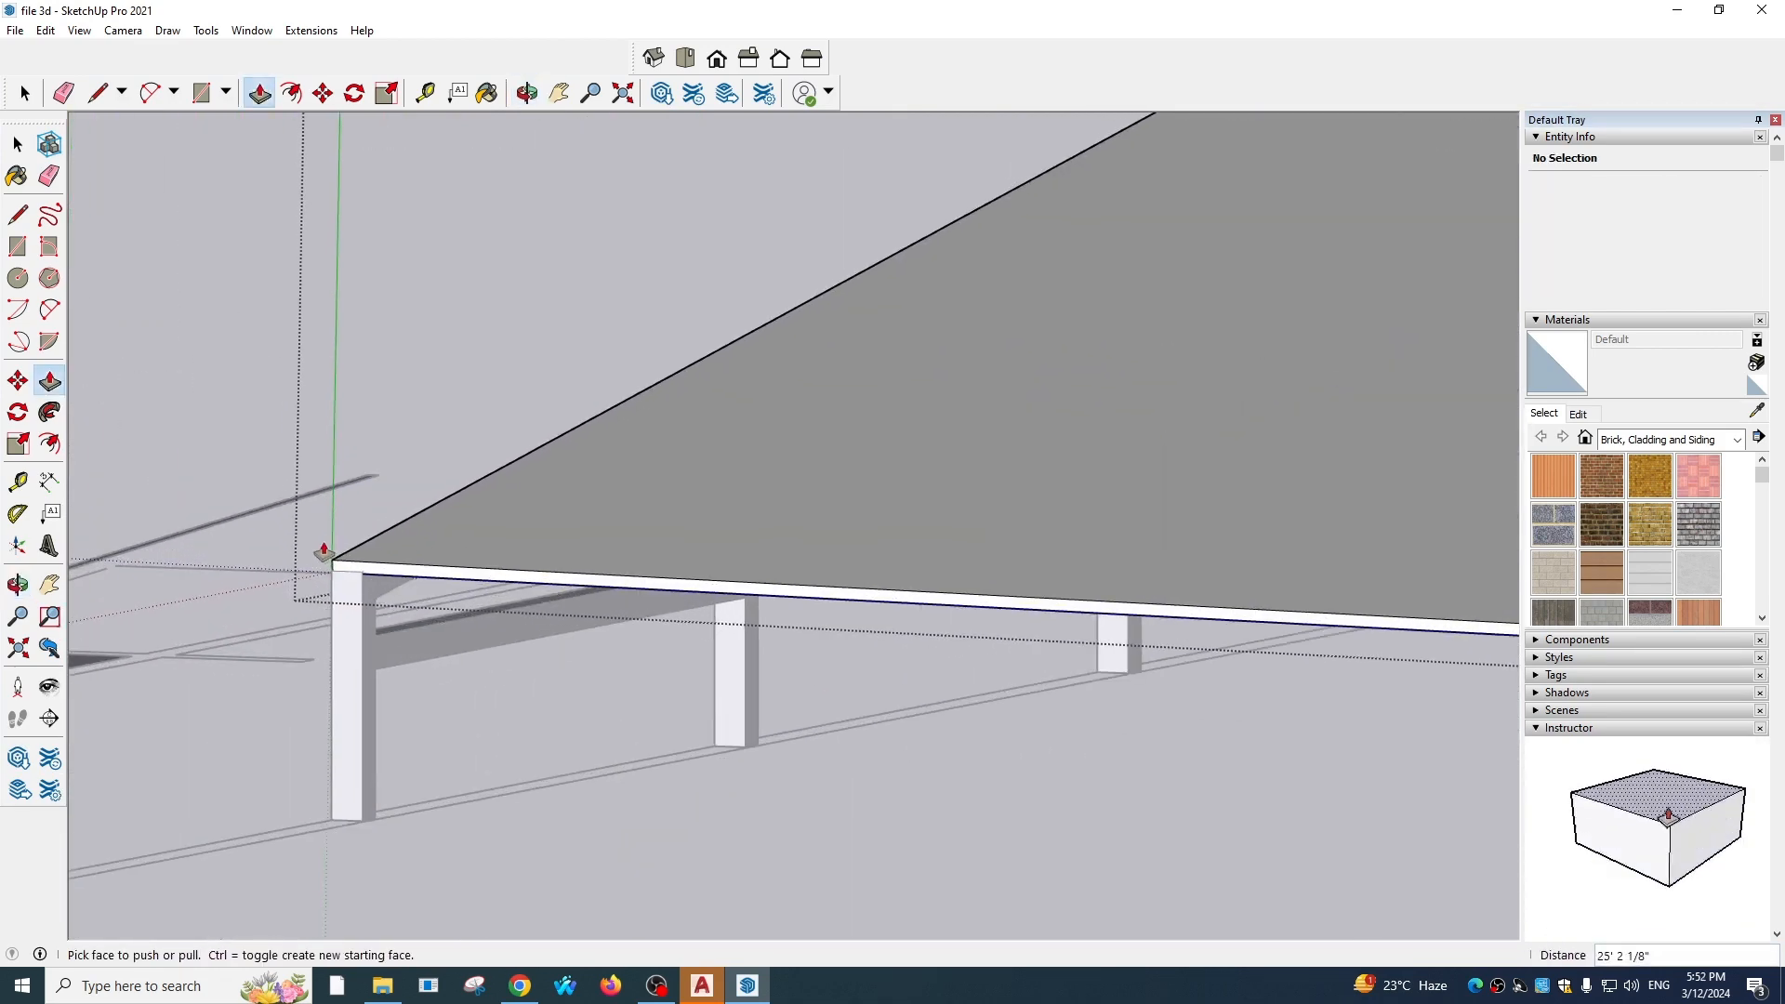
left_click(18, 144)
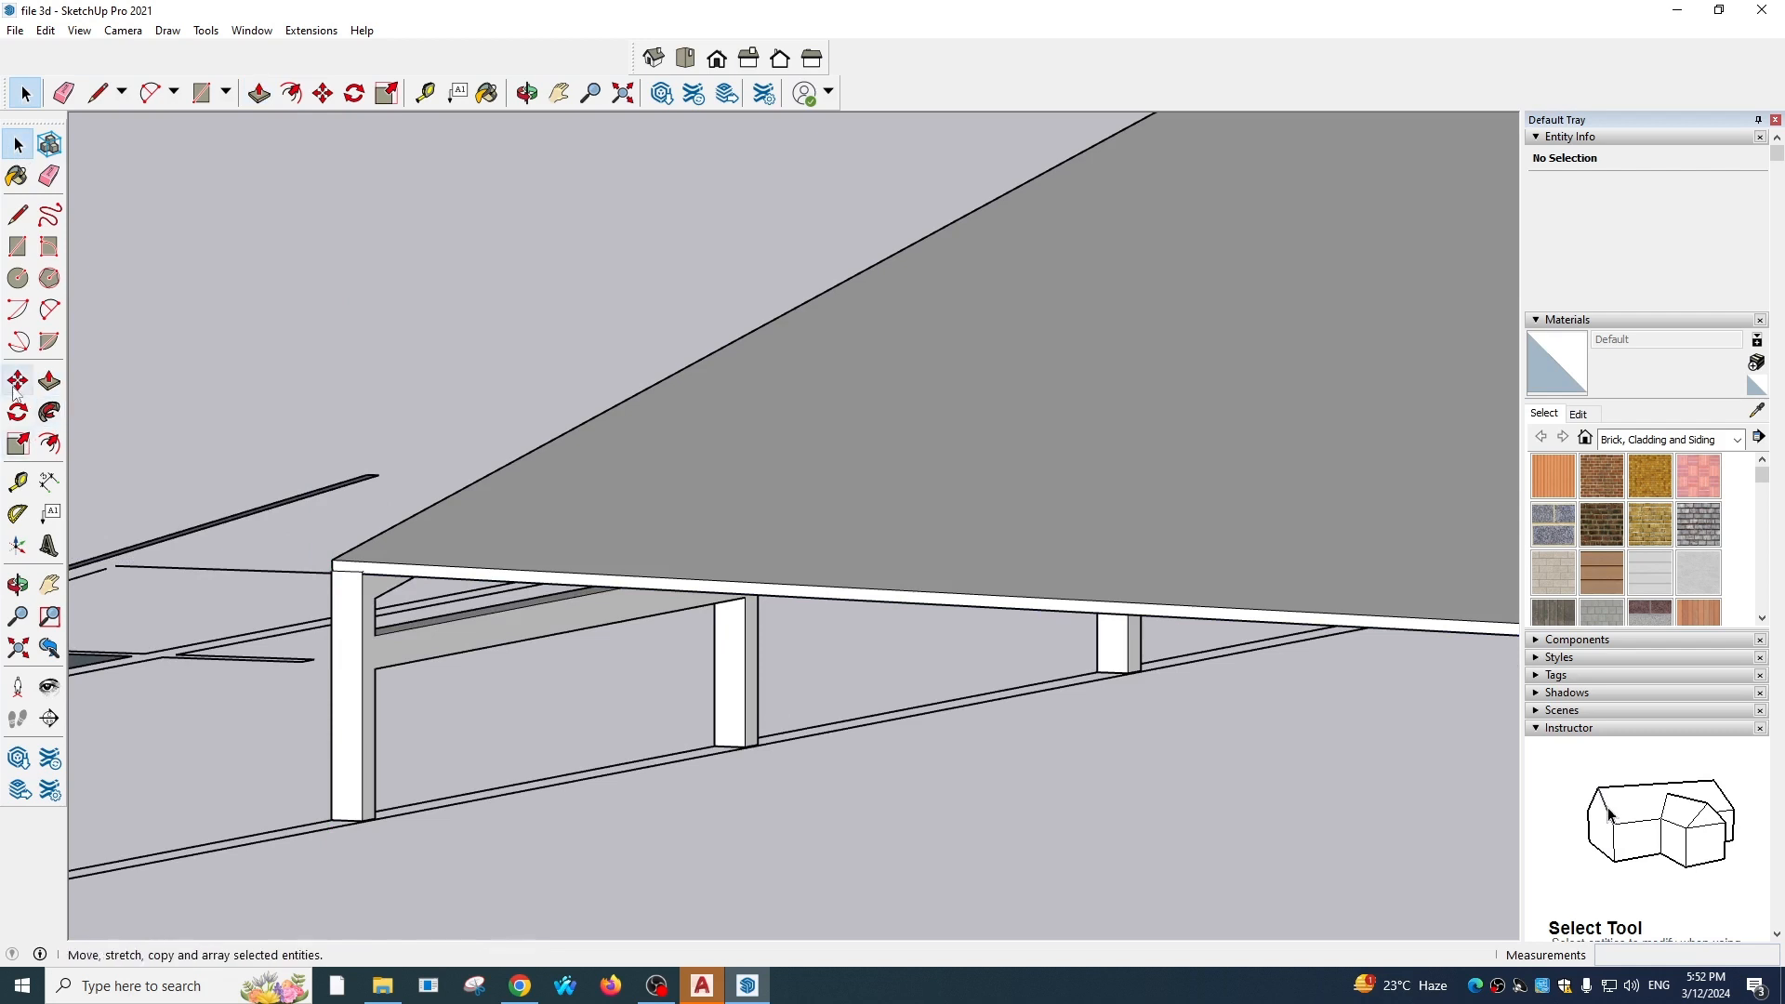
scroll(339, 572, "up", 3)
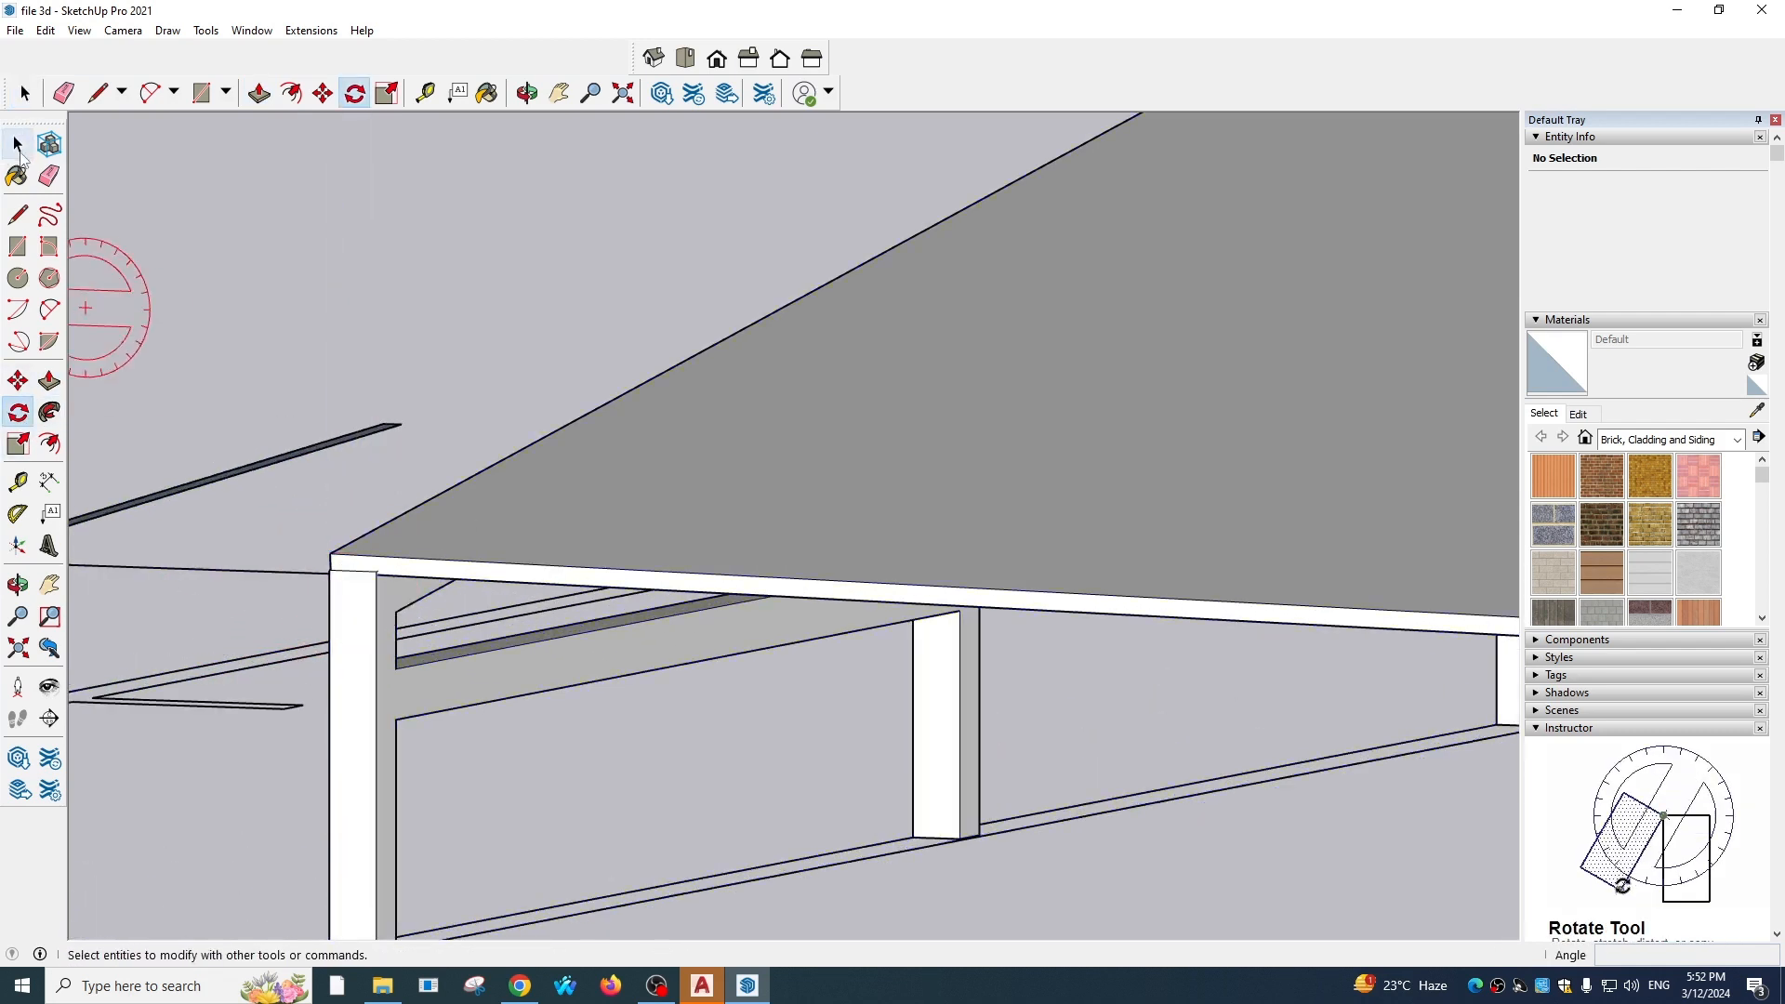
left_click(17, 145)
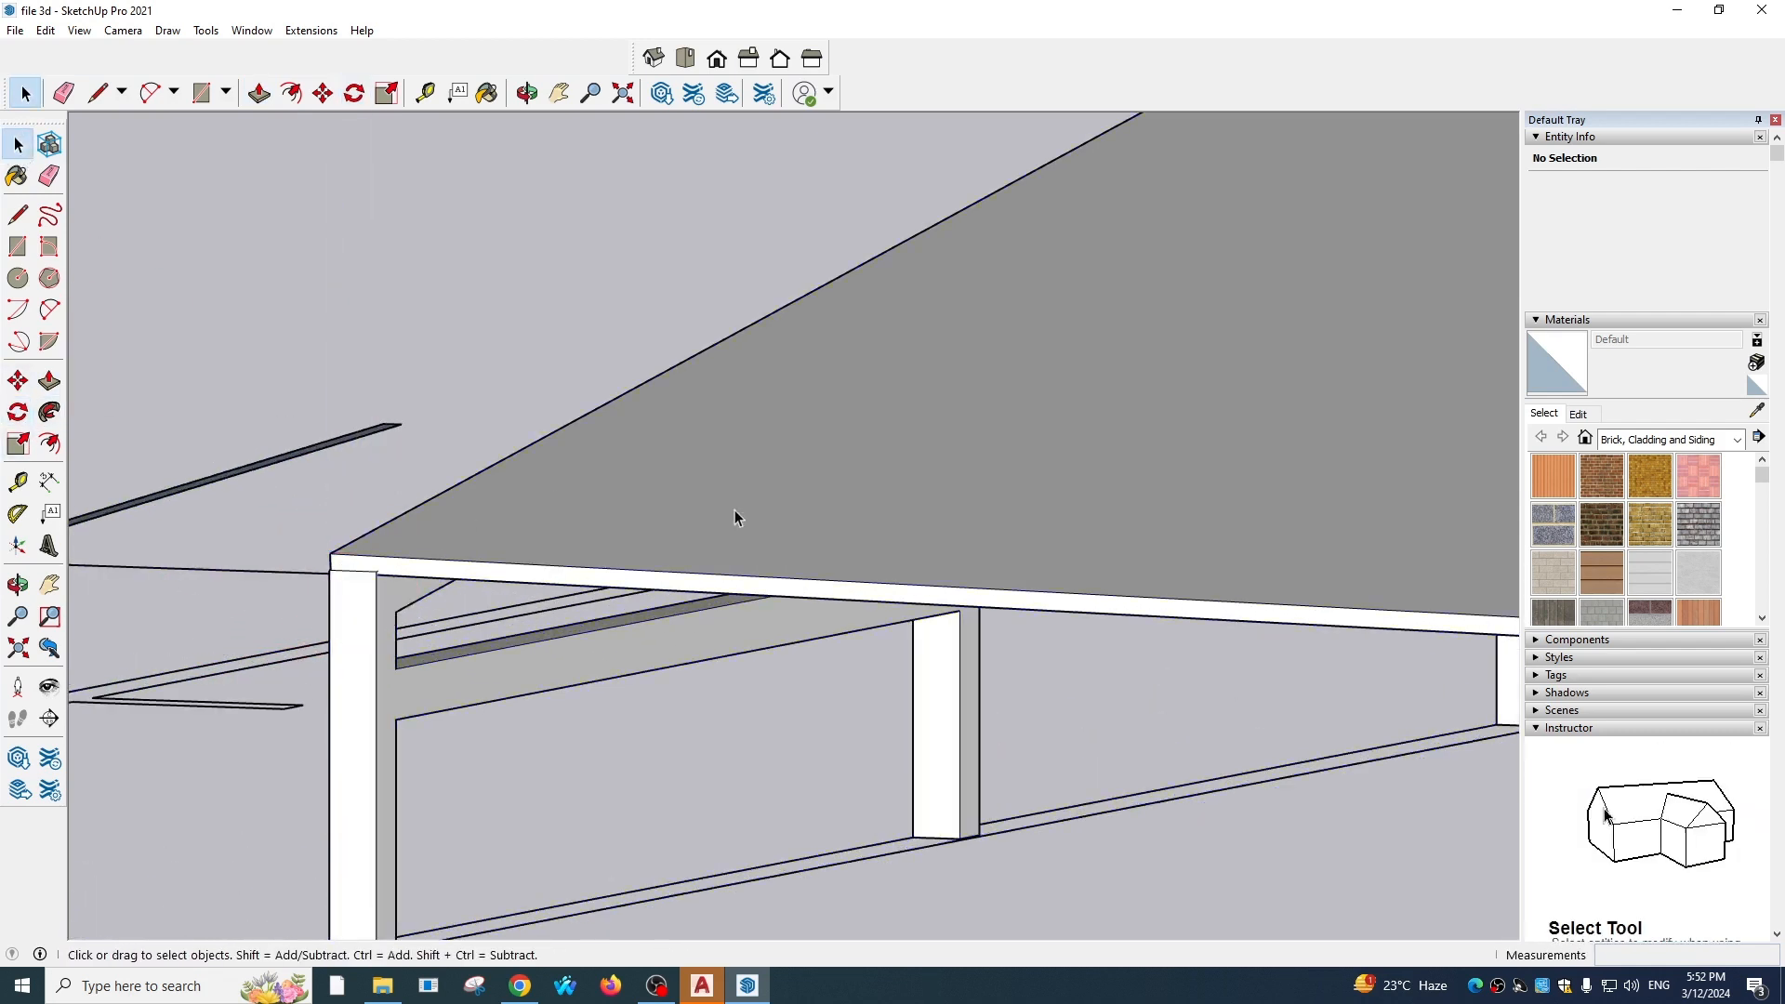
left_click(332, 571)
scroll(332, 570, "down", 5)
middle_click_drag(1029, 669, 1025, 579)
scroll(1025, 579, "up", 10)
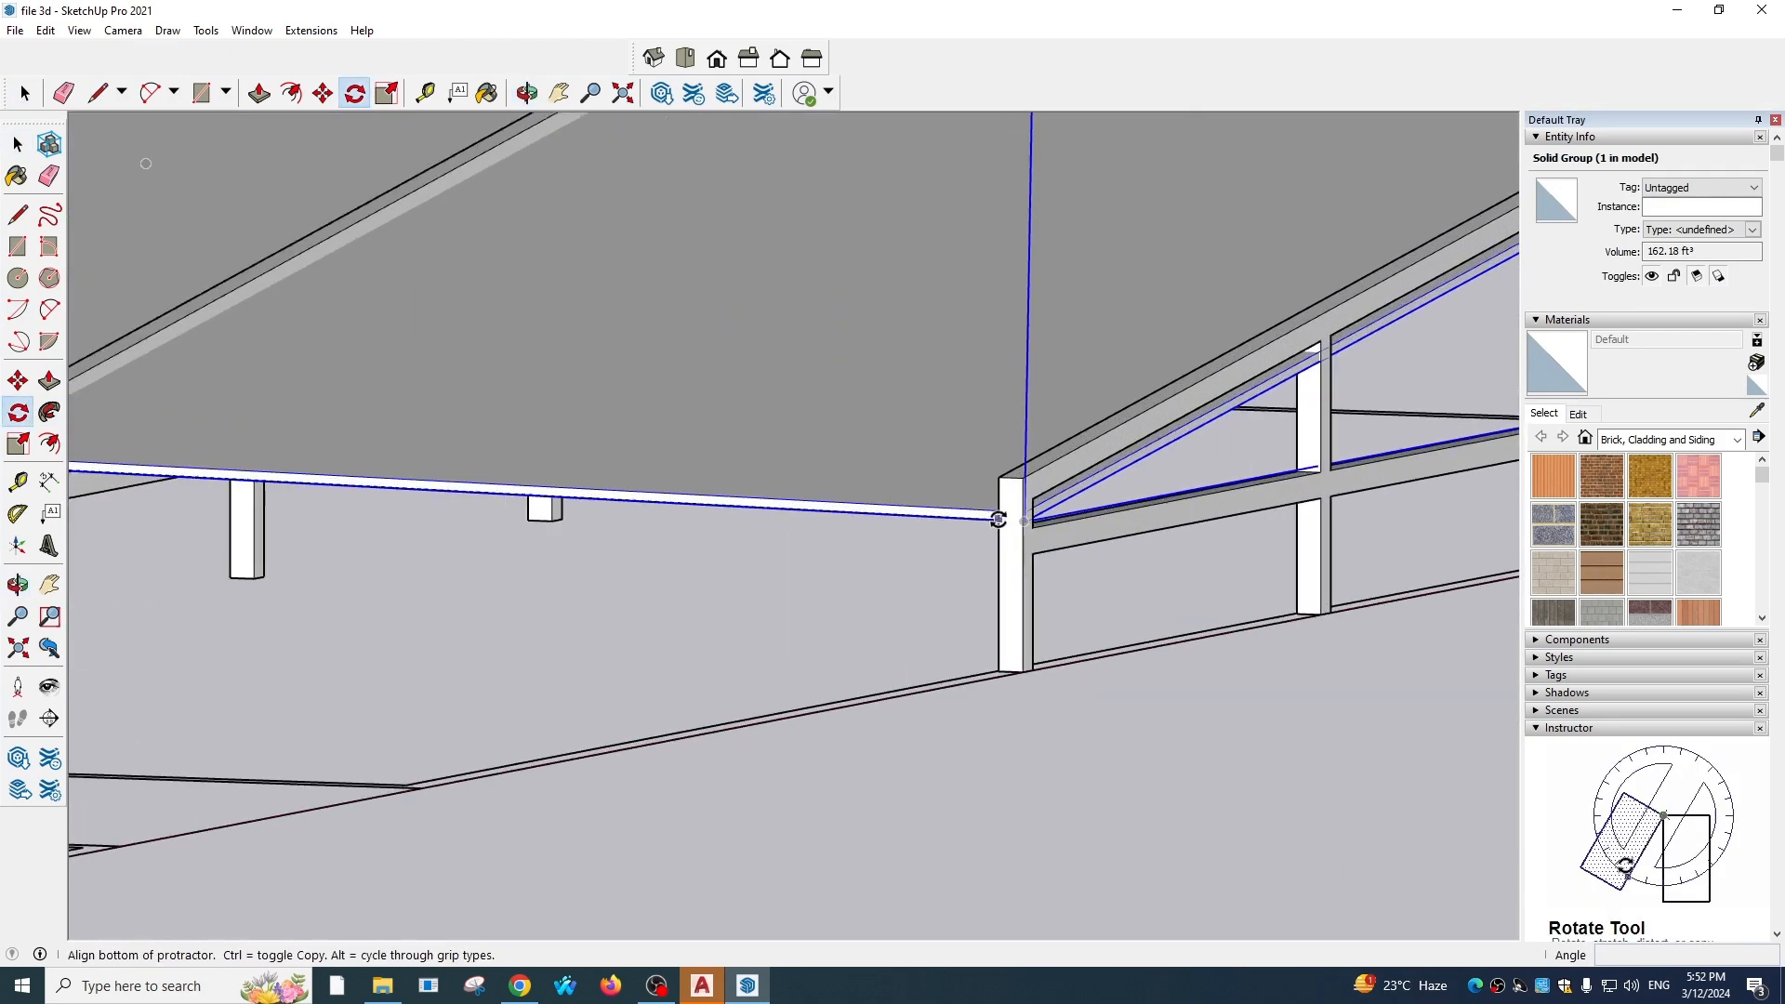
left_click(989, 517)
key("Escape")
scroll(988, 590, "down", 10)
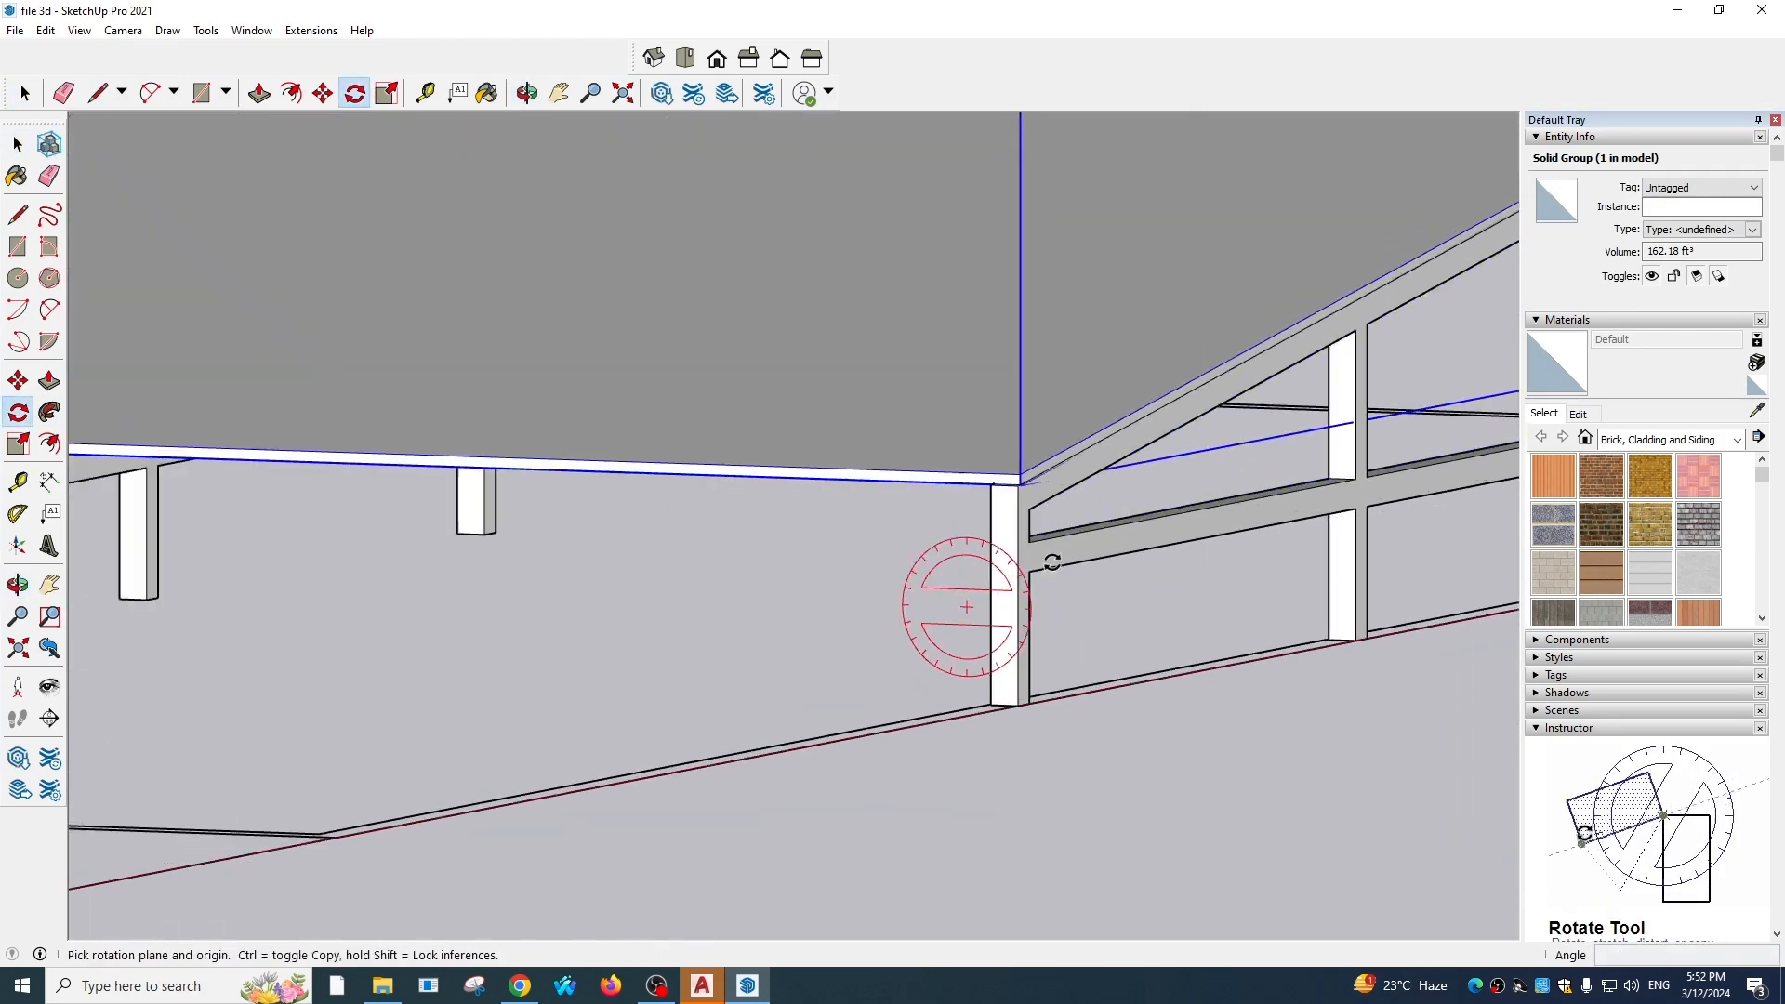
middle_click_drag(837, 489, 1375, 399)
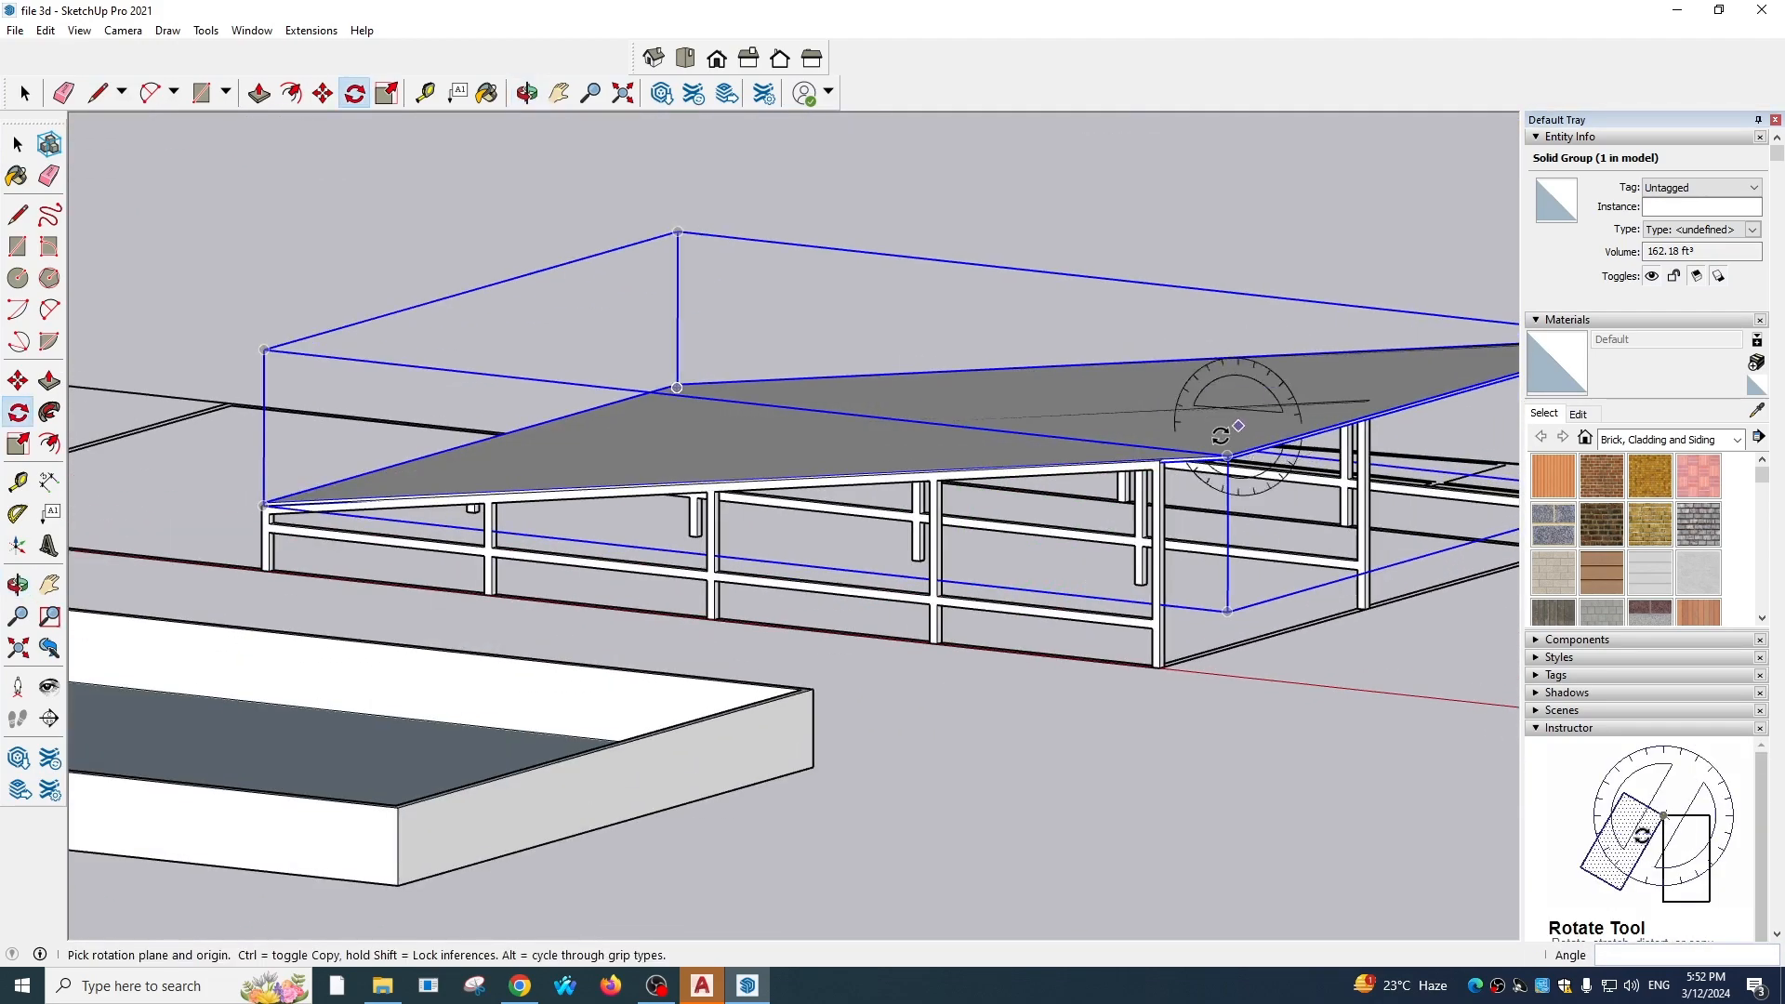
scroll(1120, 492, "up", 10)
scroll(1123, 480, "up", 2)
key("p")
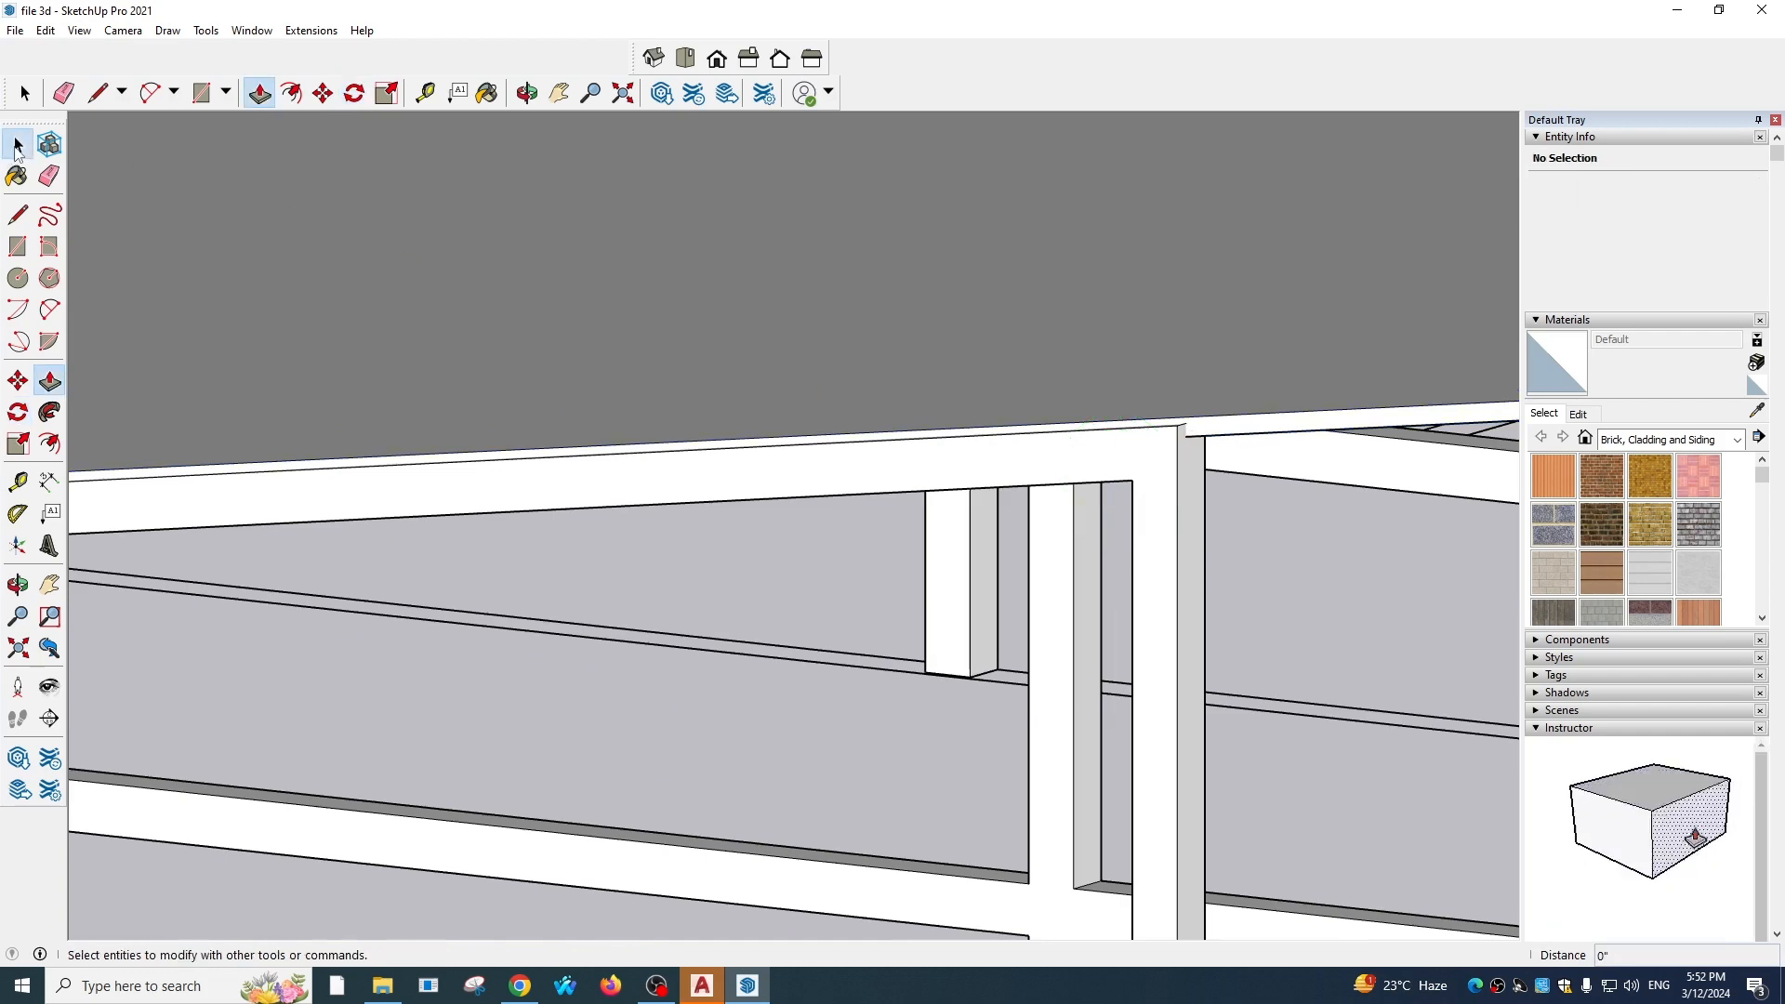
left_click(16, 144)
Move the roof group about 1' 5 1/4" along the frames toward their short posts, reducing the overhang at the tall end
scroll(701, 486, "down", 8)
middle_click_drag(928, 477, 1013, 558)
scroll(678, 549, "up", 5)
scroll(678, 548, "up", 2)
left_click(887, 562)
scroll(892, 562, "up", 2)
key("m")
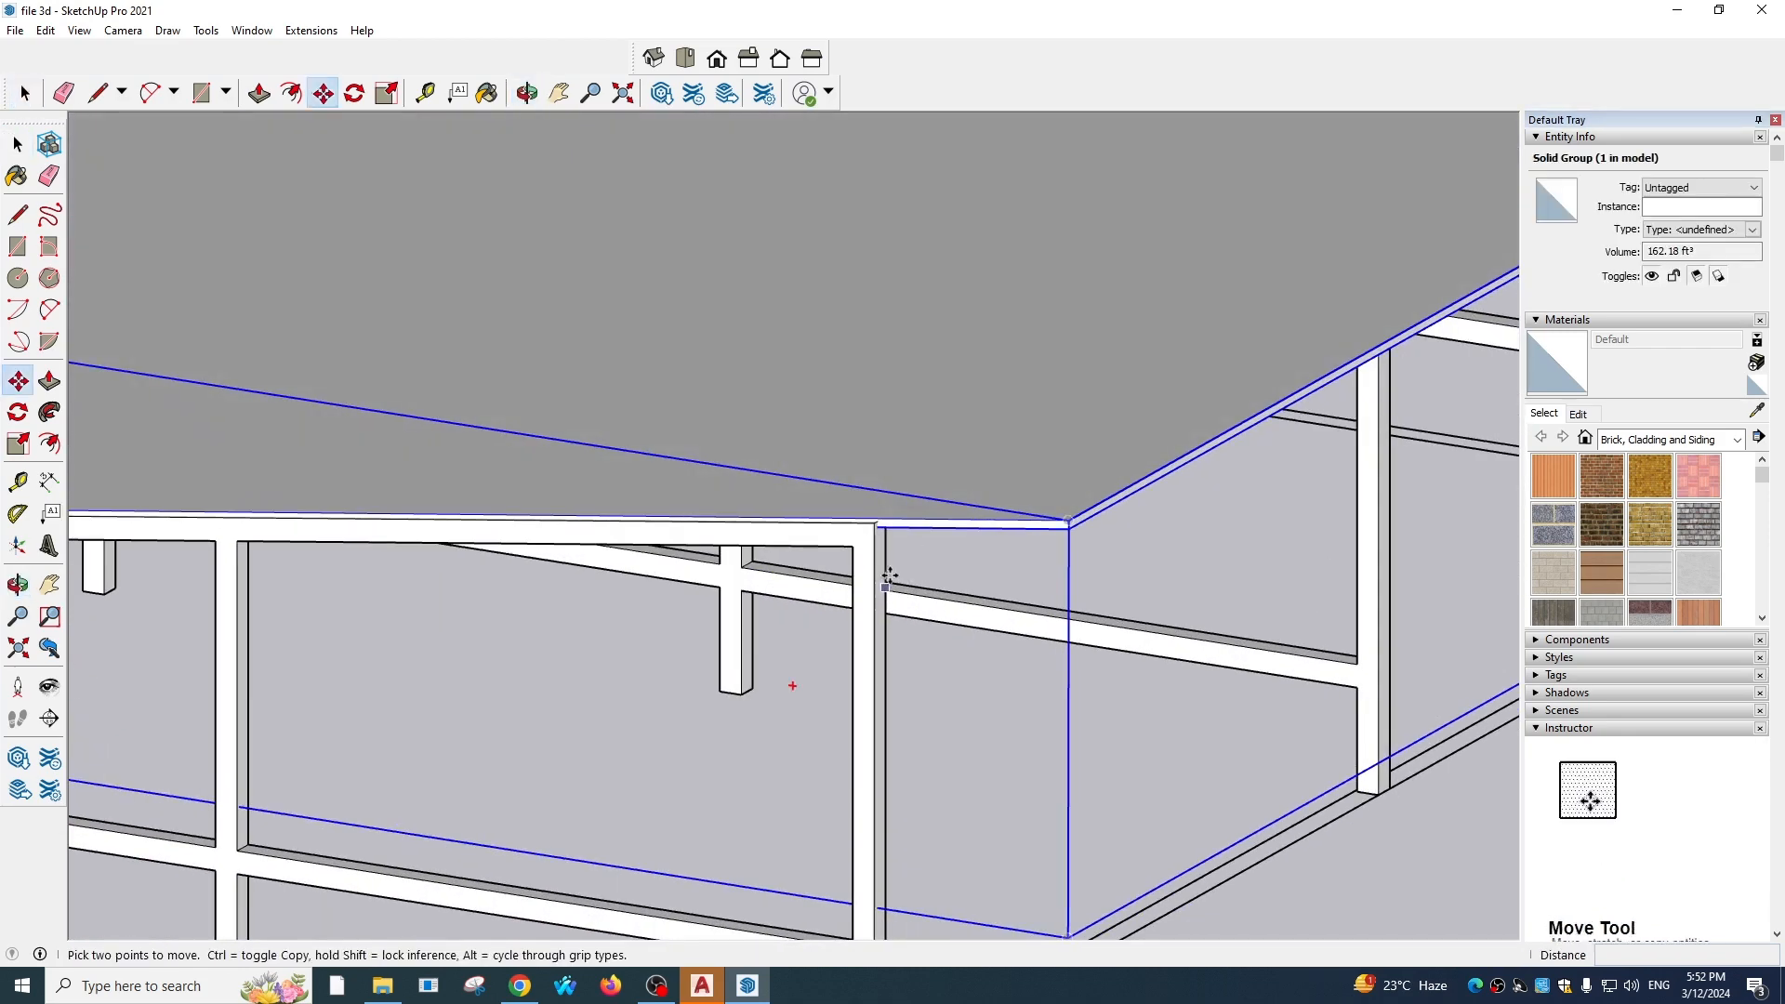
scroll(887, 583, "up", 2)
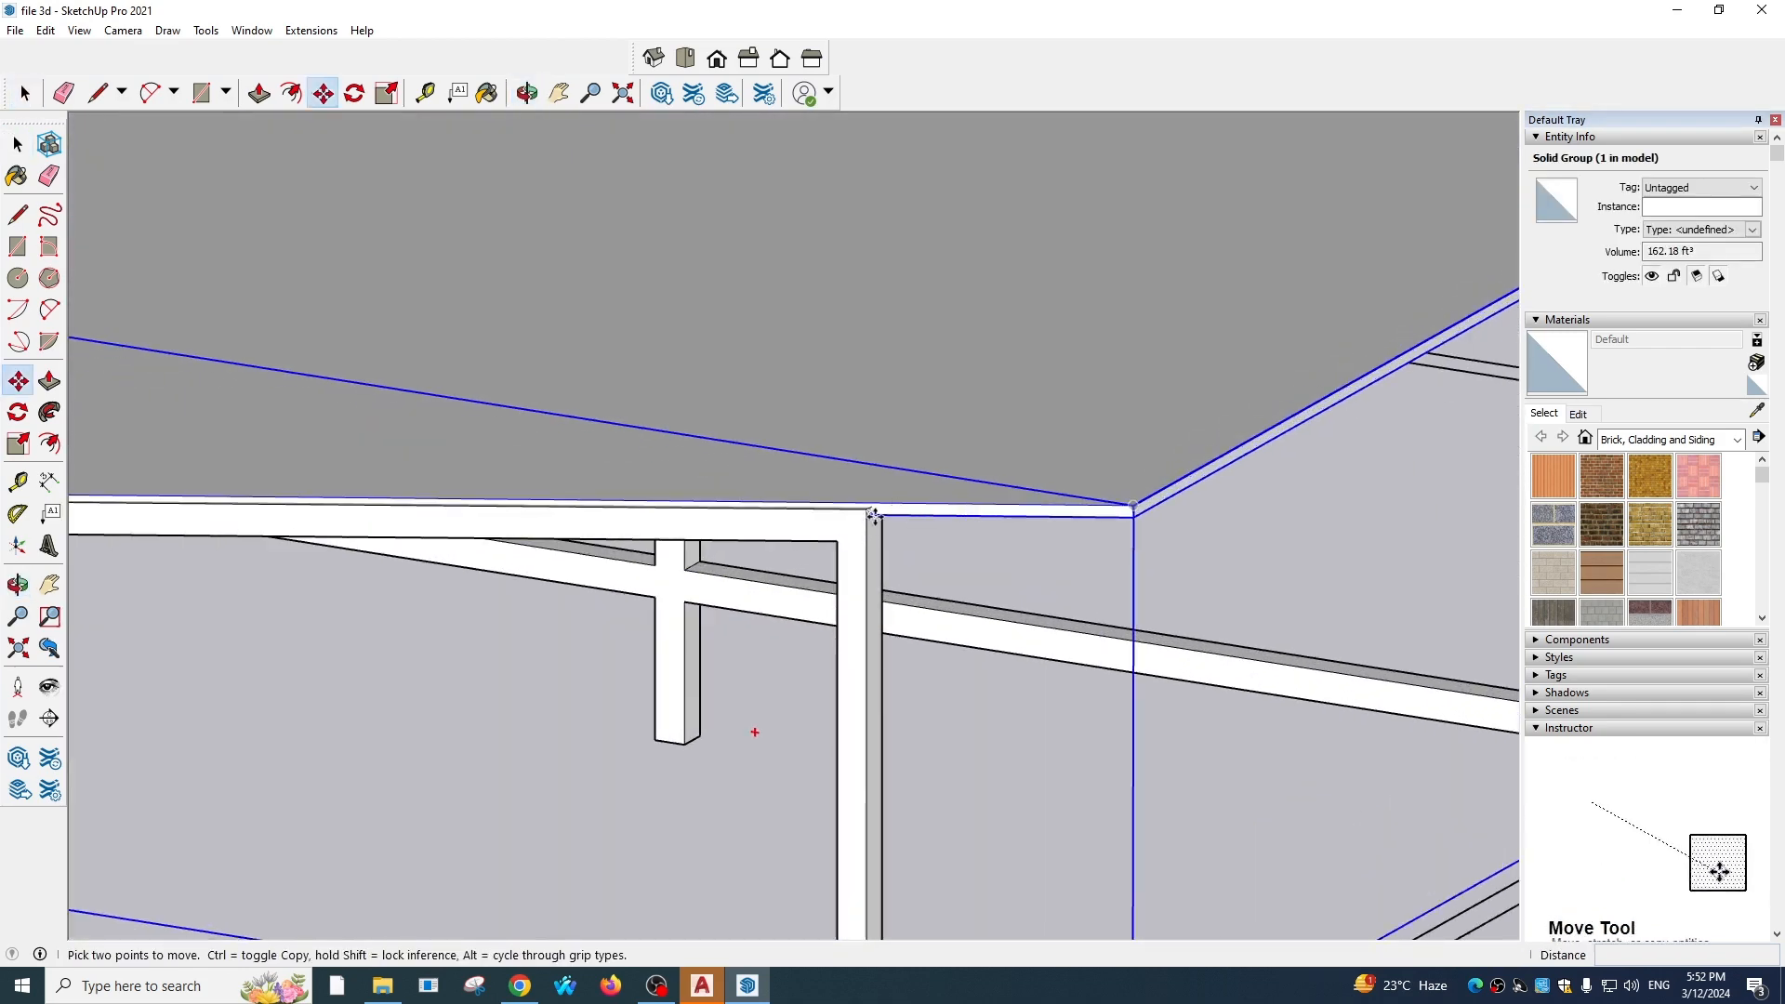
left_click(869, 513)
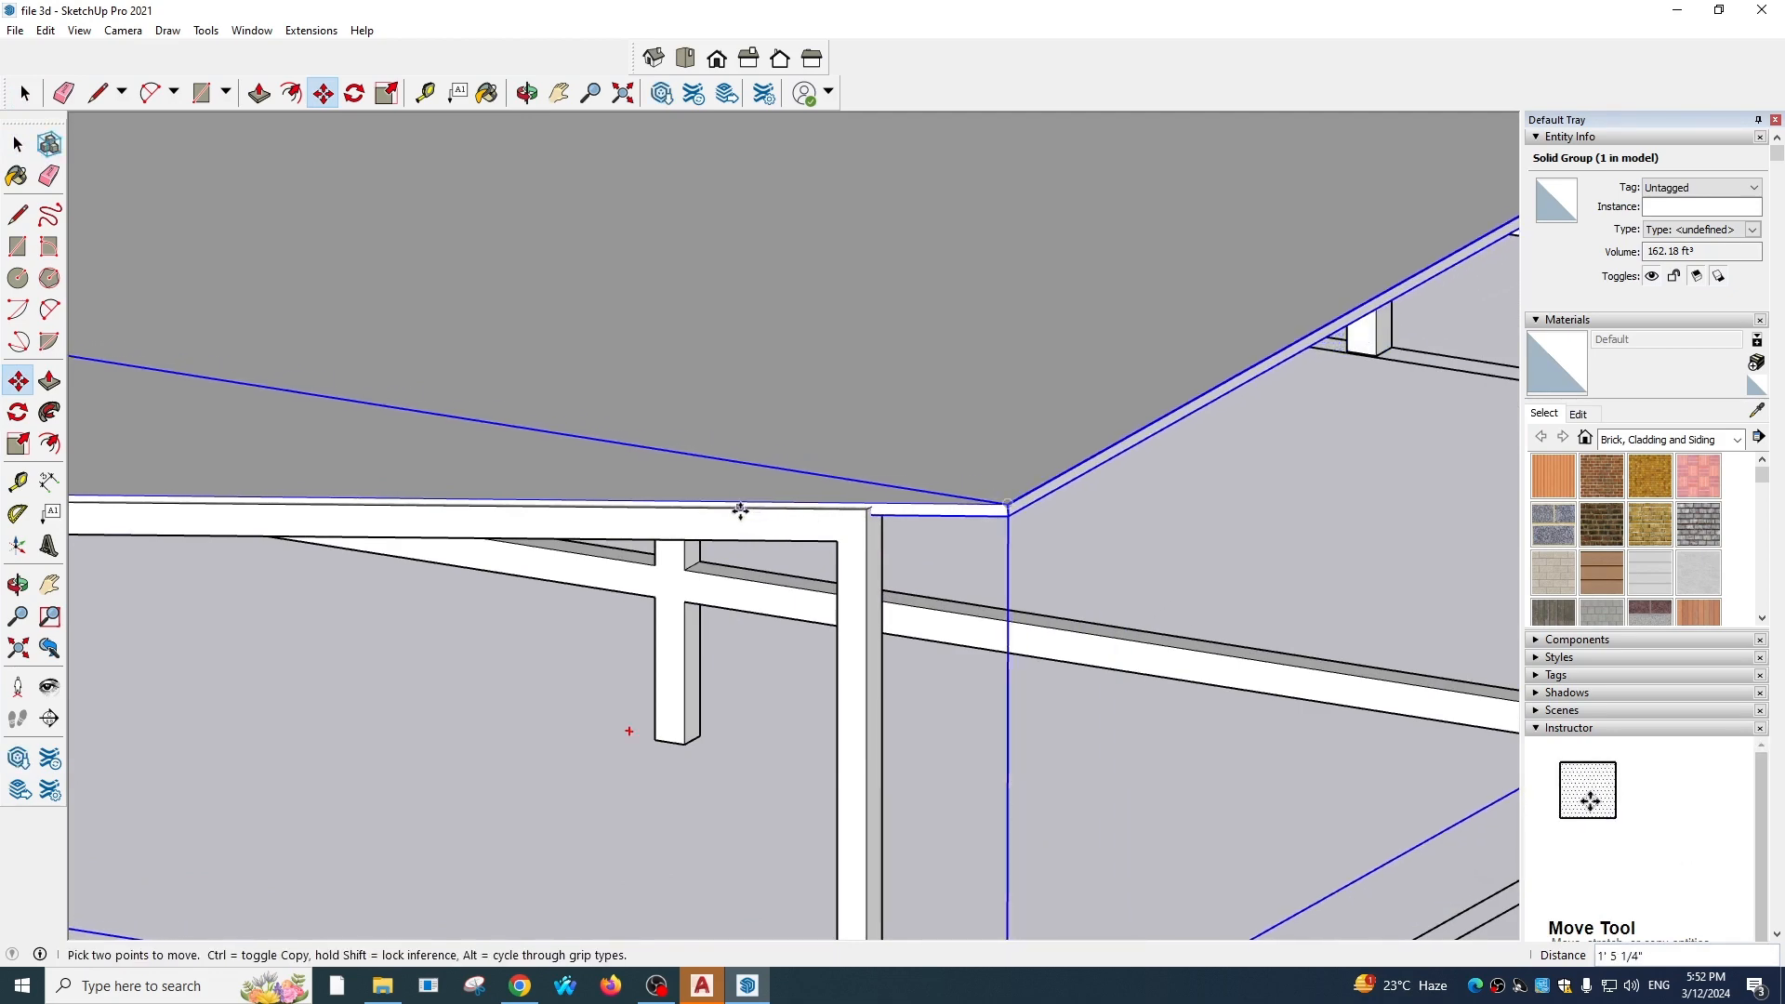
scroll(981, 387, "down", 6)
middle_click_drag(893, 538, 968, 403)
scroll(968, 402, "down", 4)
scroll(968, 402, "up", 3)
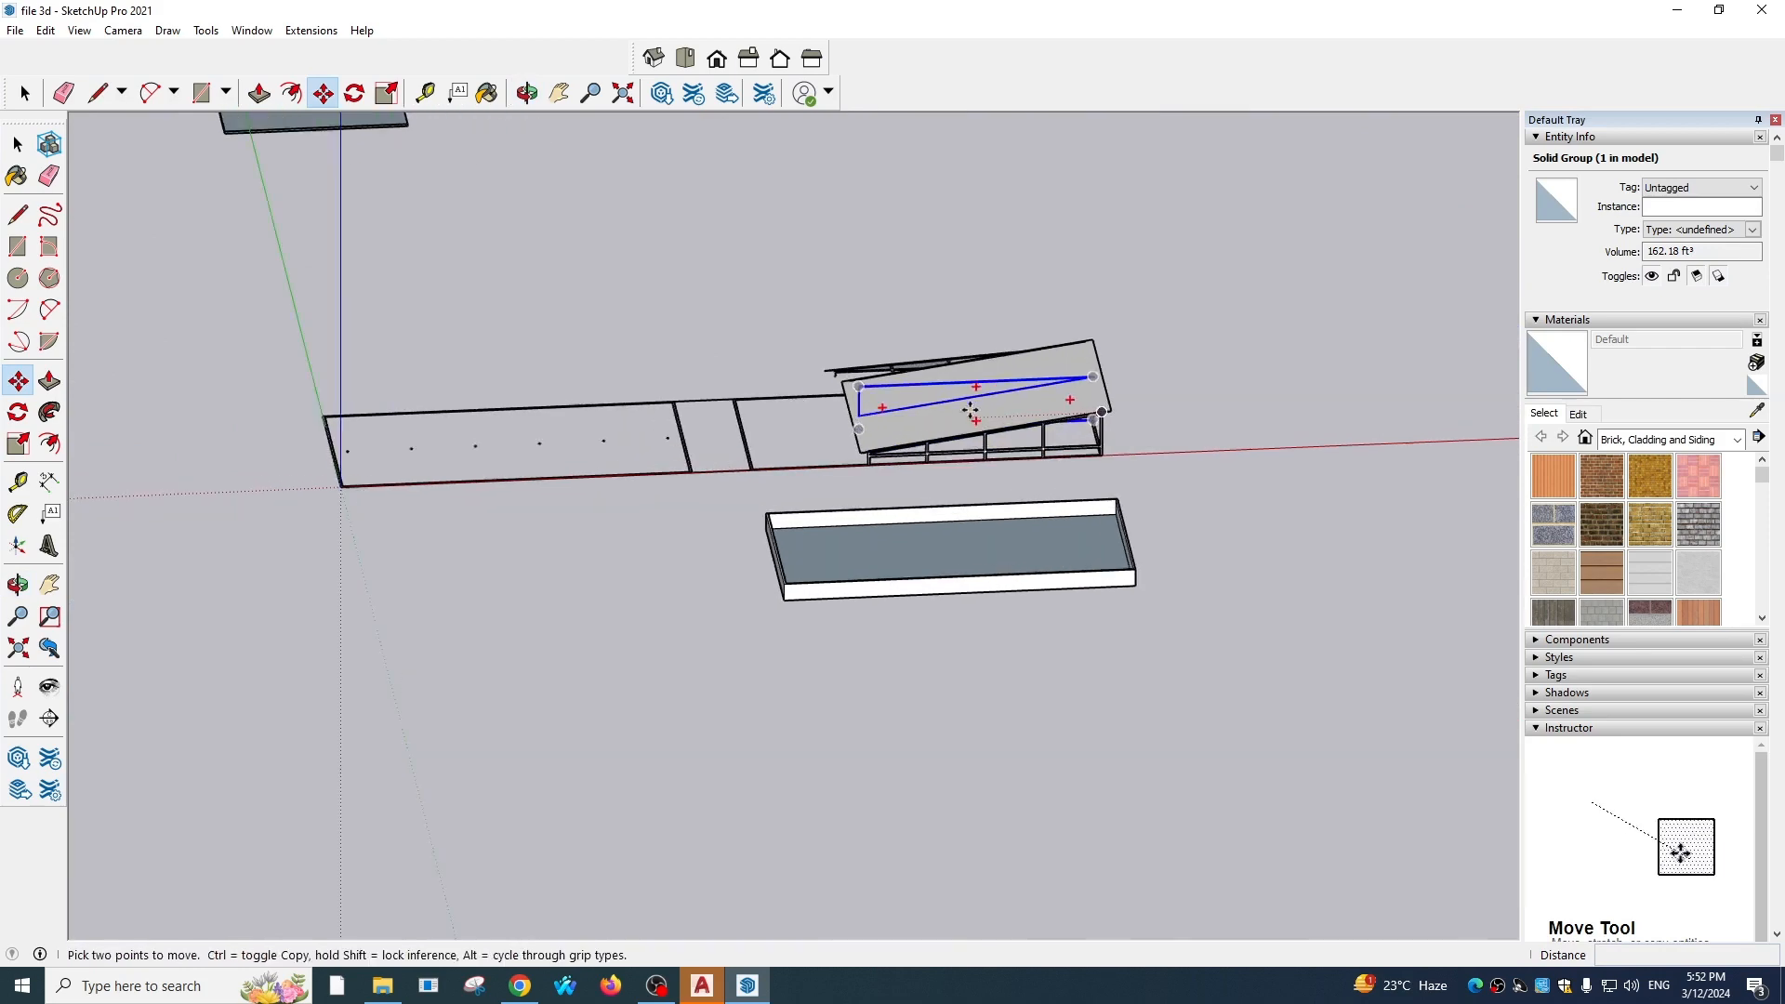
Examine how the roof rests on the middle and near frames at the tall-post end
left_click(23, 94)
scroll(1055, 388, "up", 4)
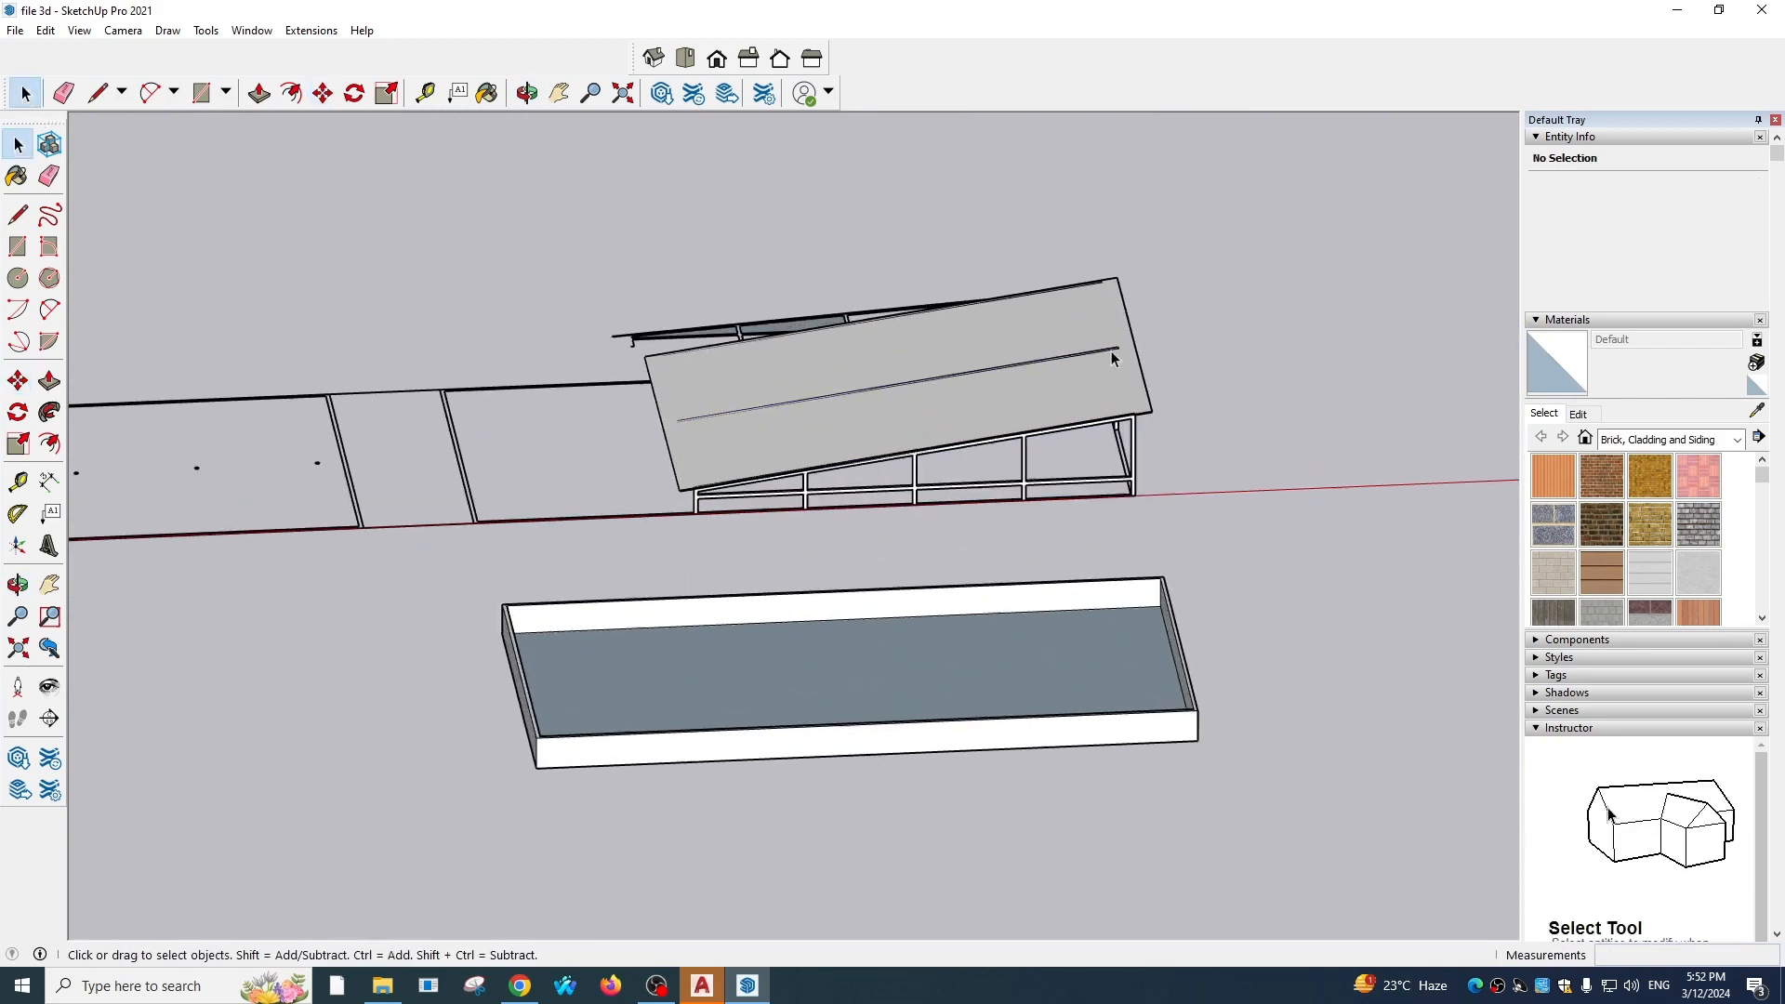
scroll(1259, 477, "up", 3)
left_click(1175, 403)
middle_click_drag(1174, 403, 985, 316)
scroll(1014, 409, "up", 5)
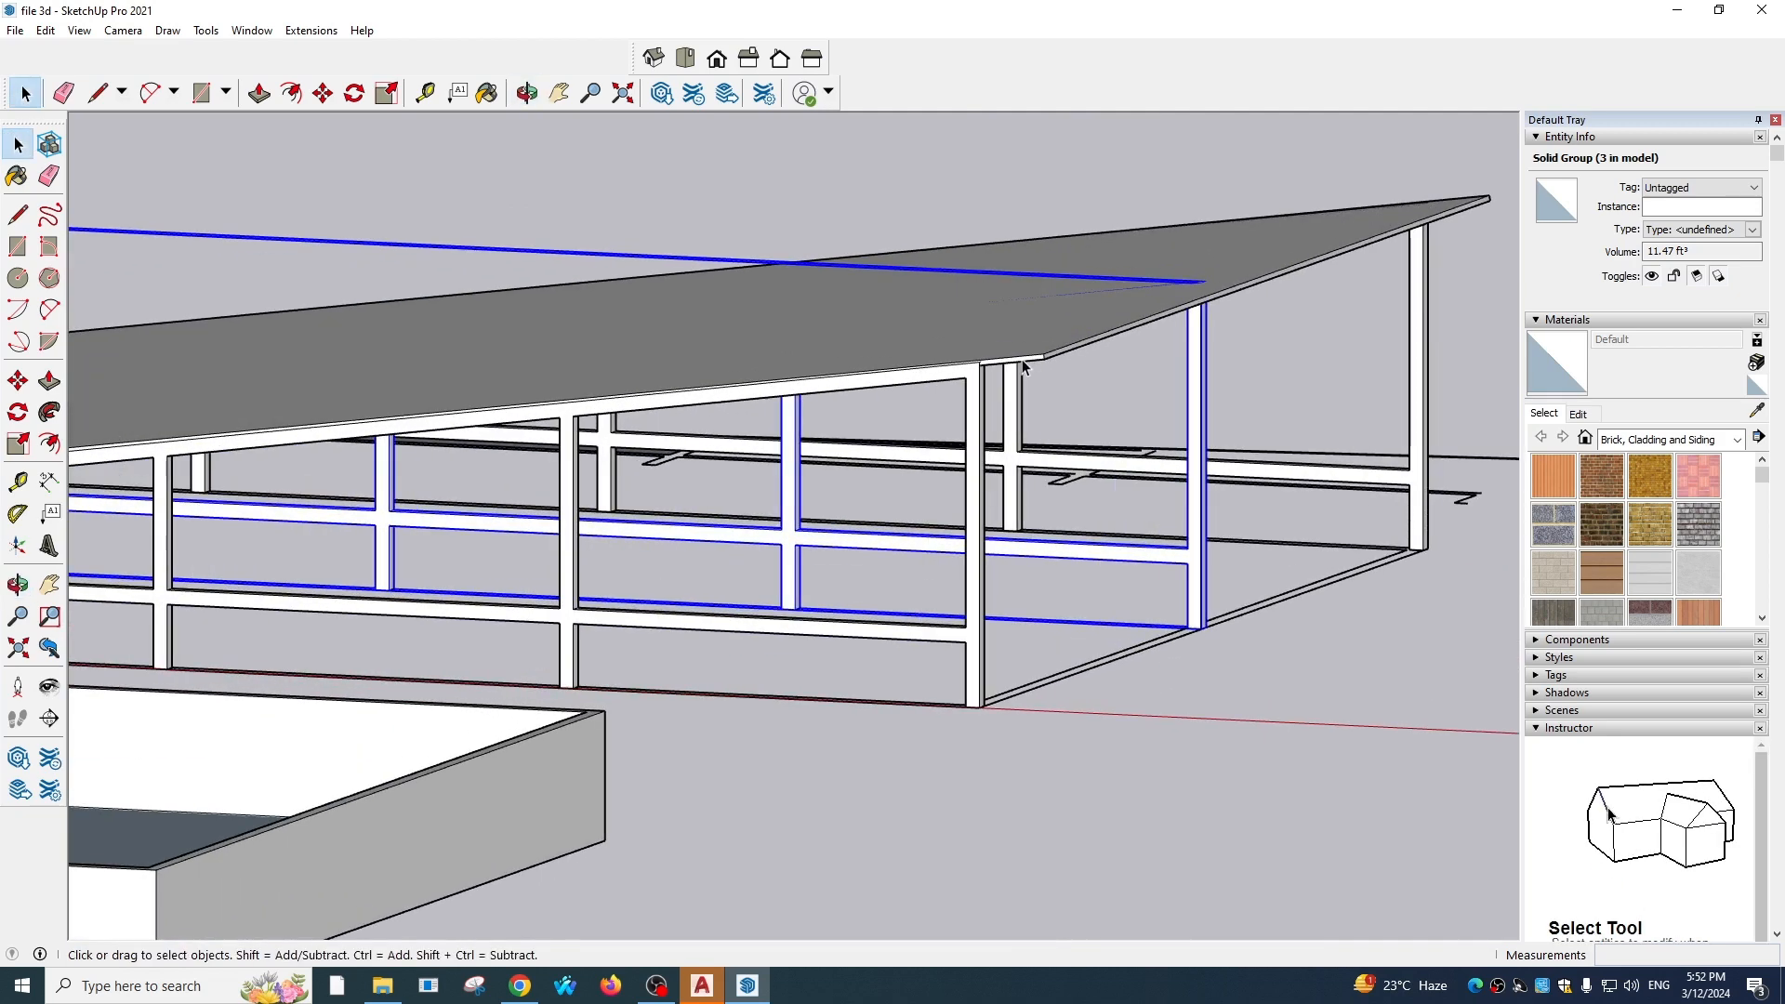
Rotate the solar panel group about its lower corner so that its bottom edge lines up with the roof's low edge
scroll(967, 372, "up", 4)
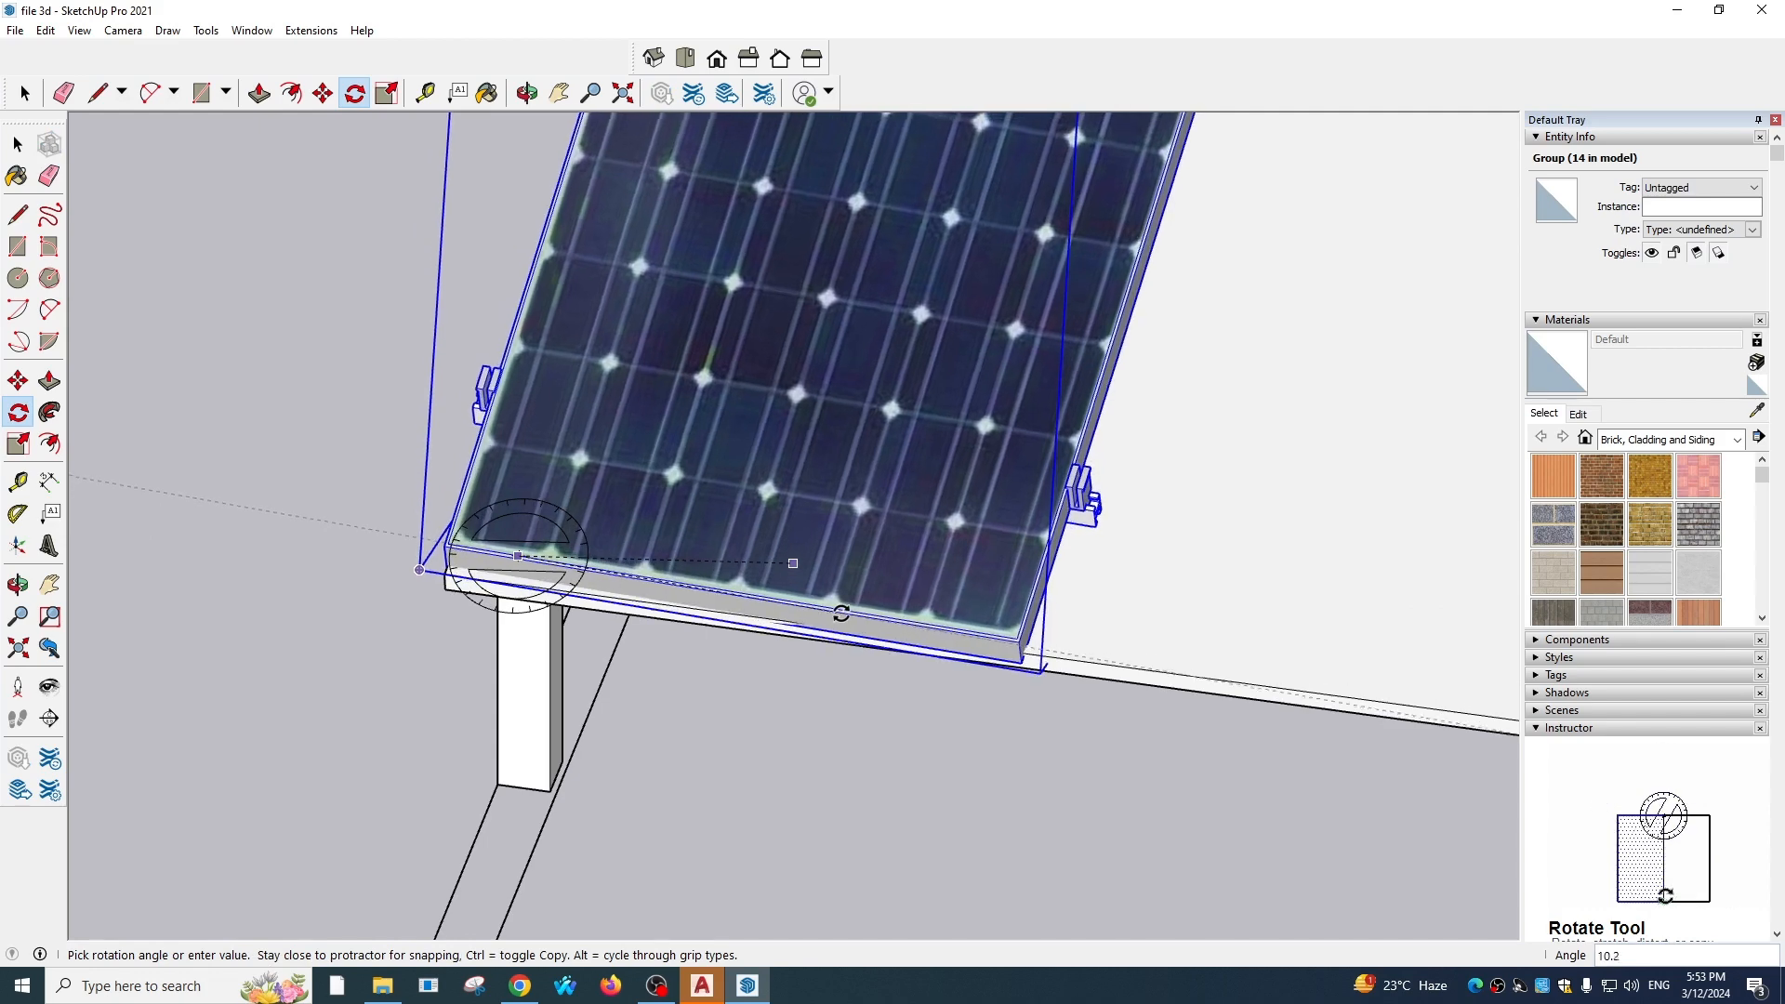
left_click(906, 616)
middle_click_drag(635, 556, 743, 548)
scroll(665, 452, "down", 8)
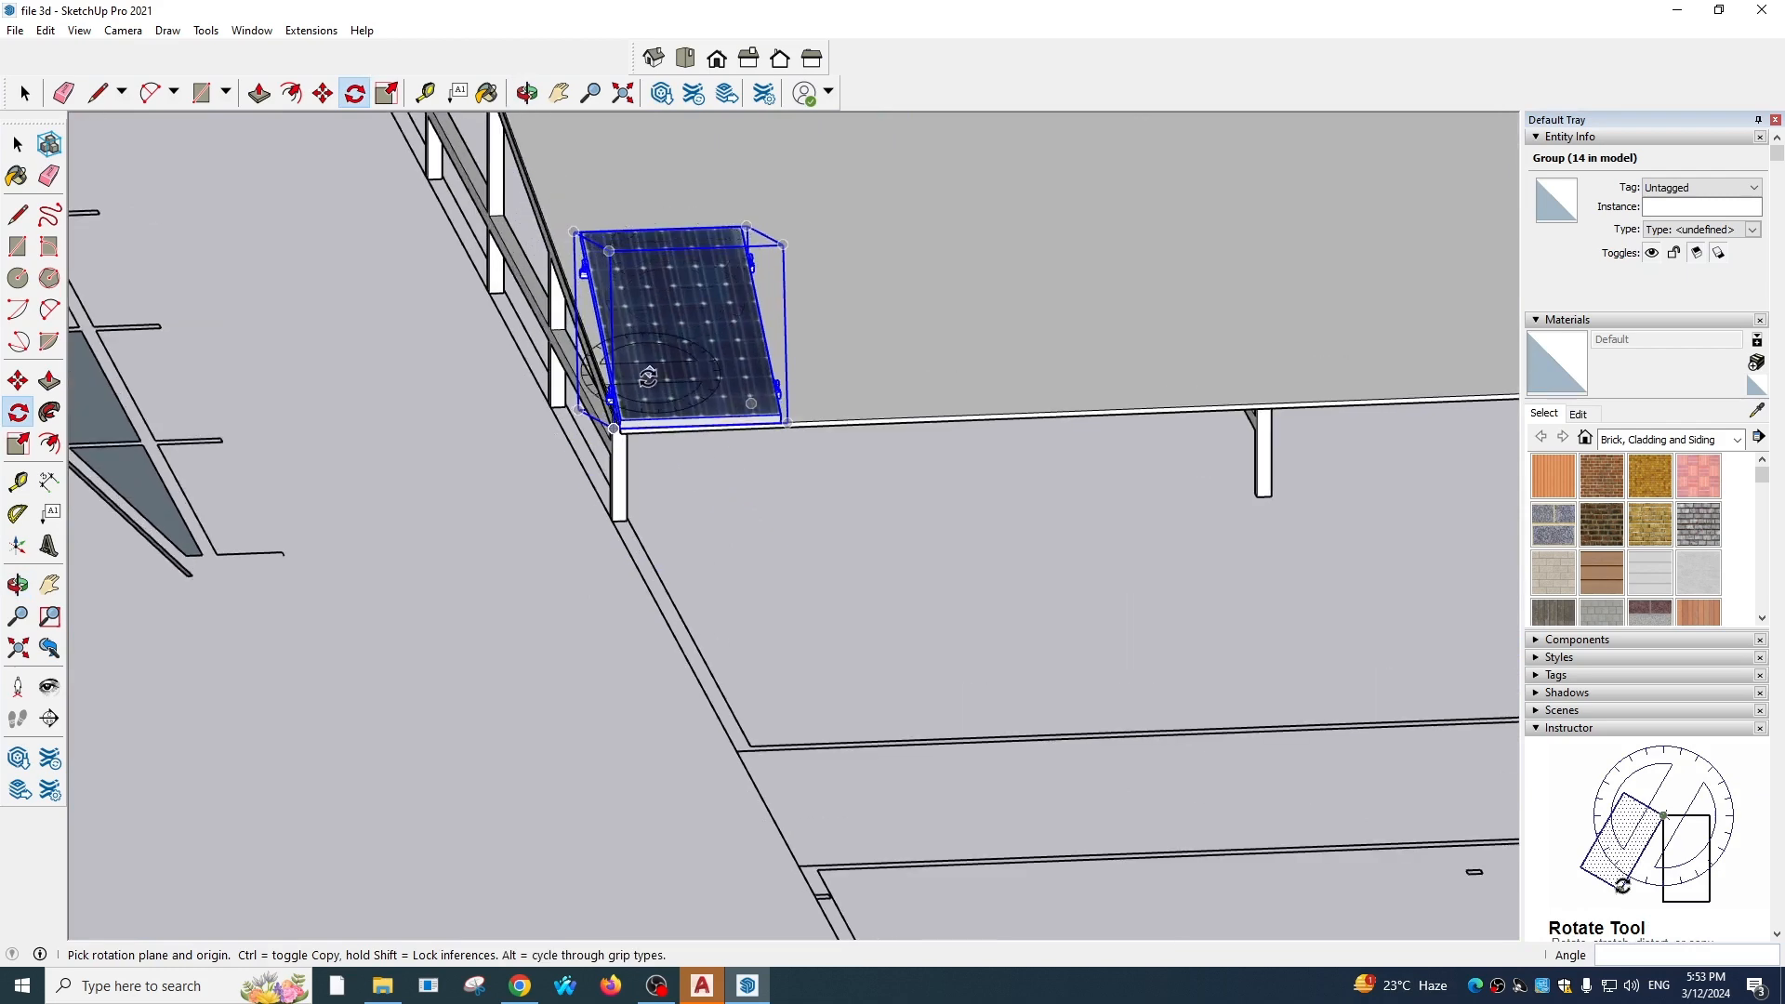
scroll(664, 458, "down", 2)
middle_click_drag(664, 458, 790, 537)
scroll(753, 558, "down", 2)
left_click(18, 145)
middle_click_drag(762, 497, 651, 558)
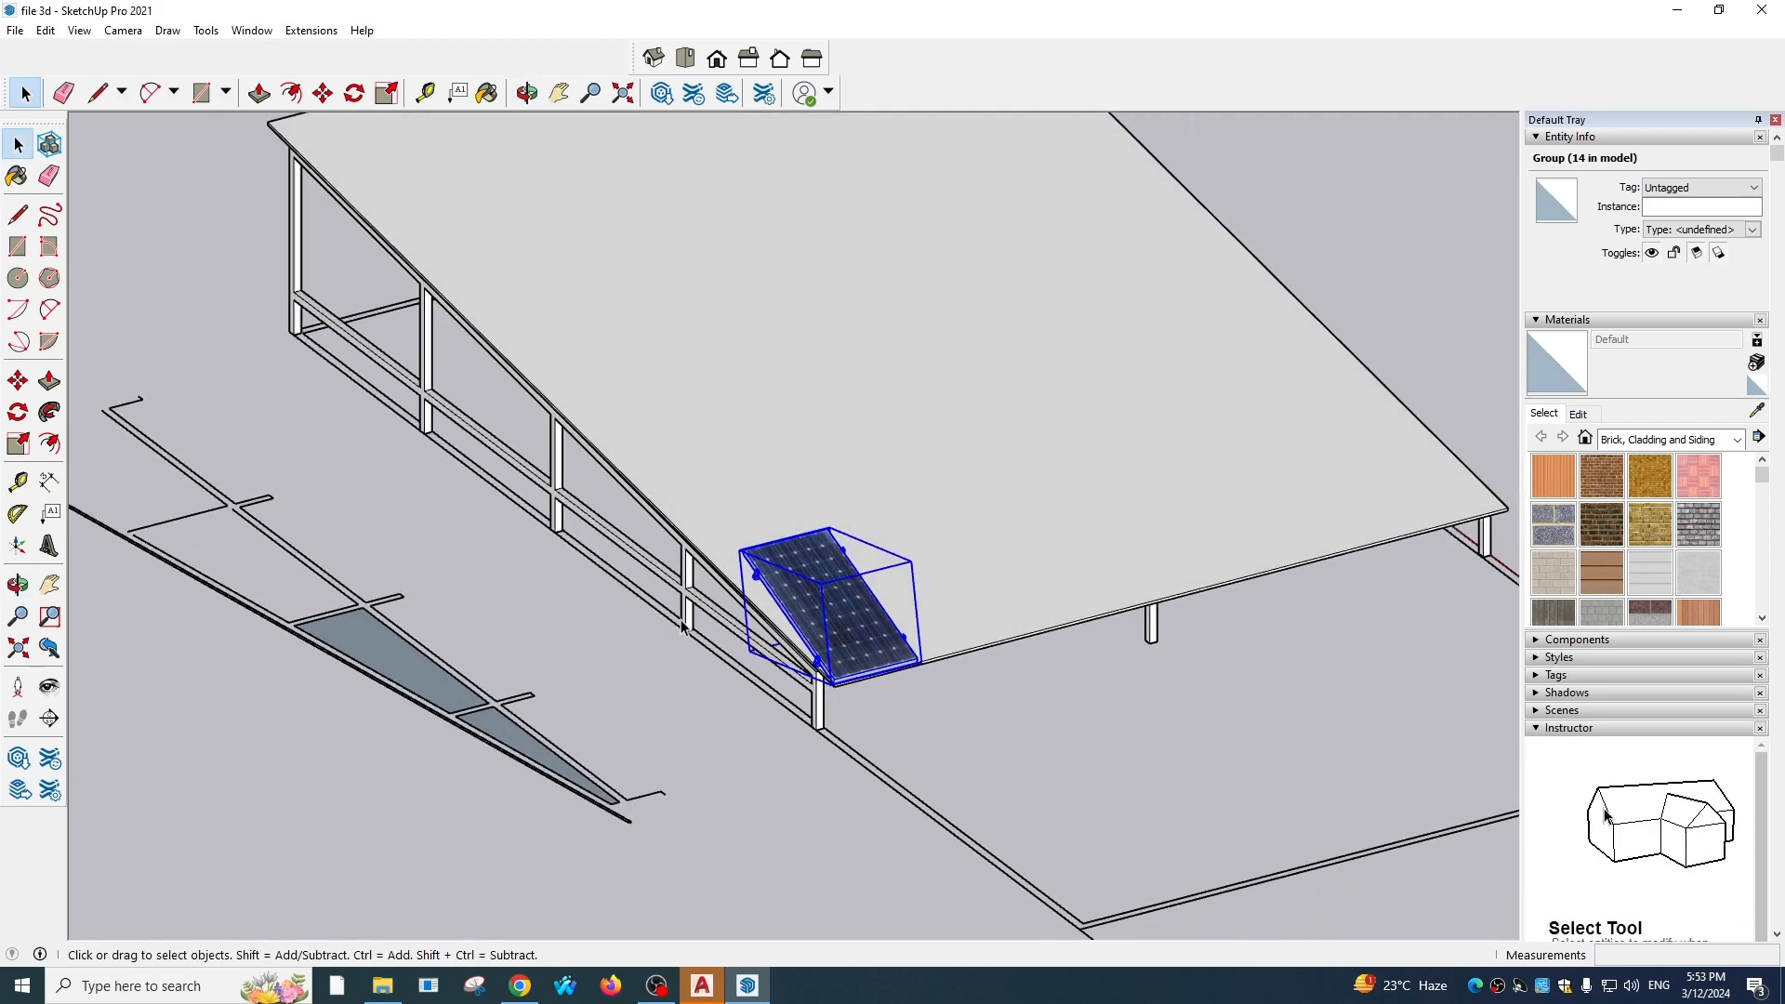
Switch to AutoCAD and select the block of solar panel 23 in the panel layout
scroll(623, 572, "down", 3)
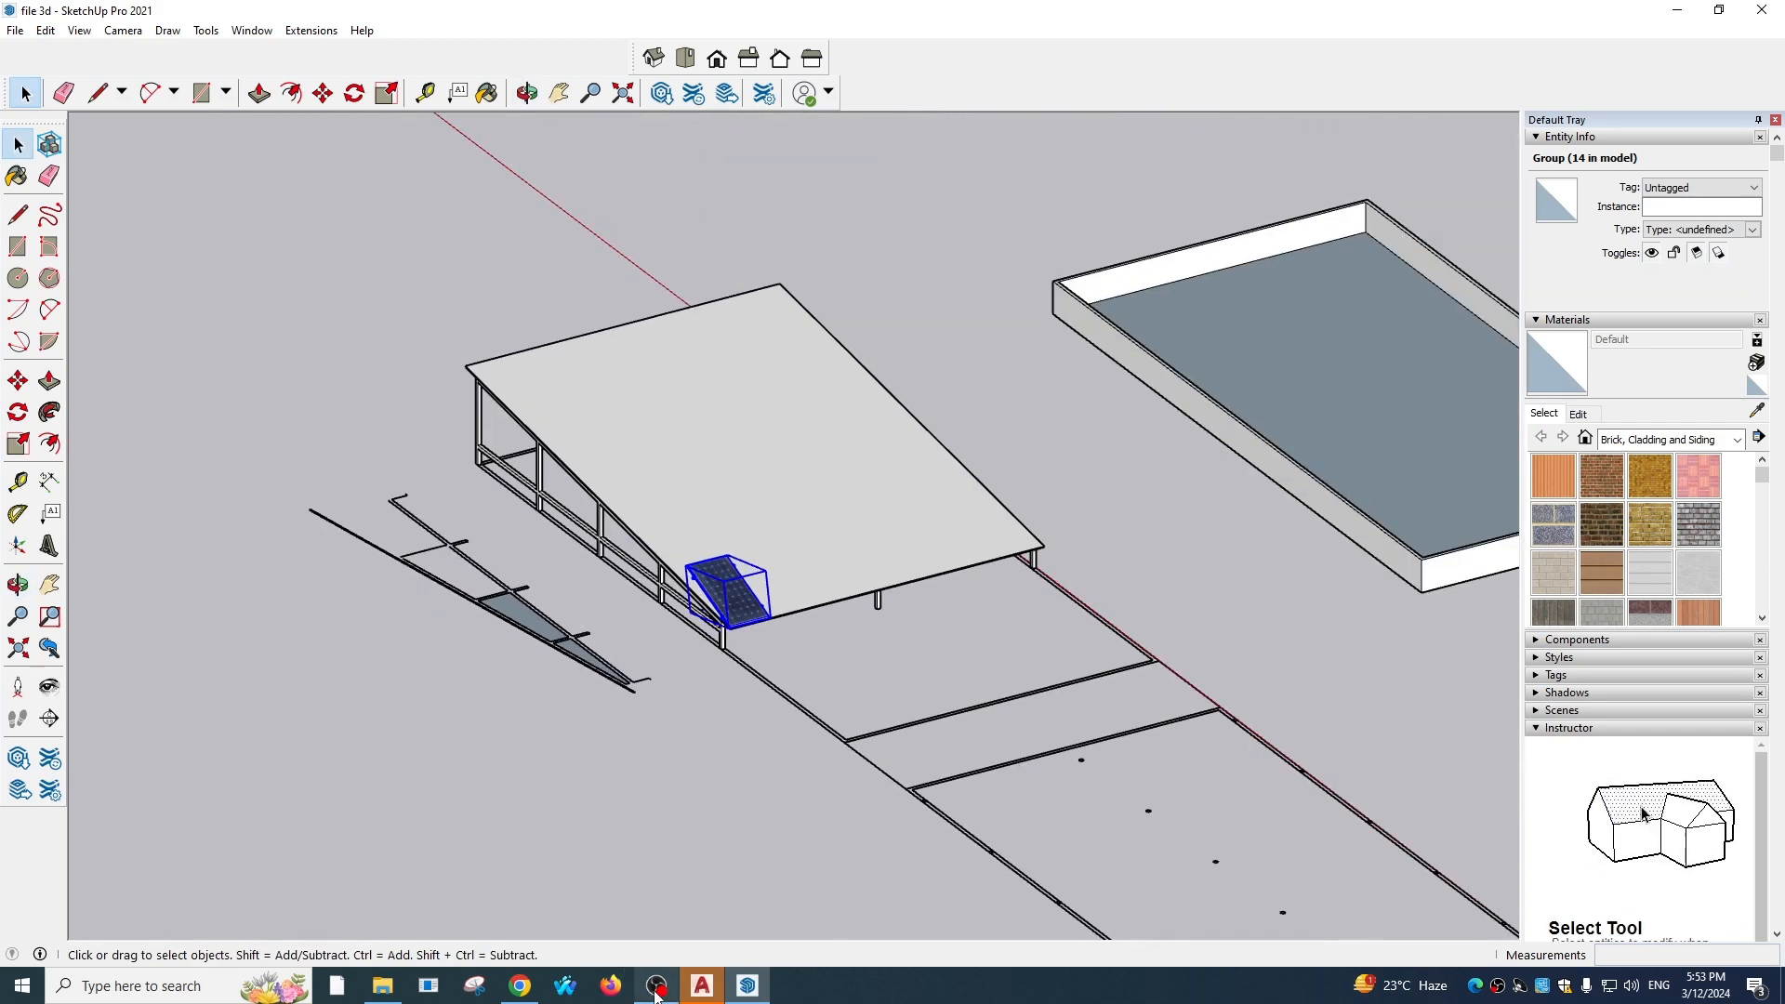
mouse_move(656, 992)
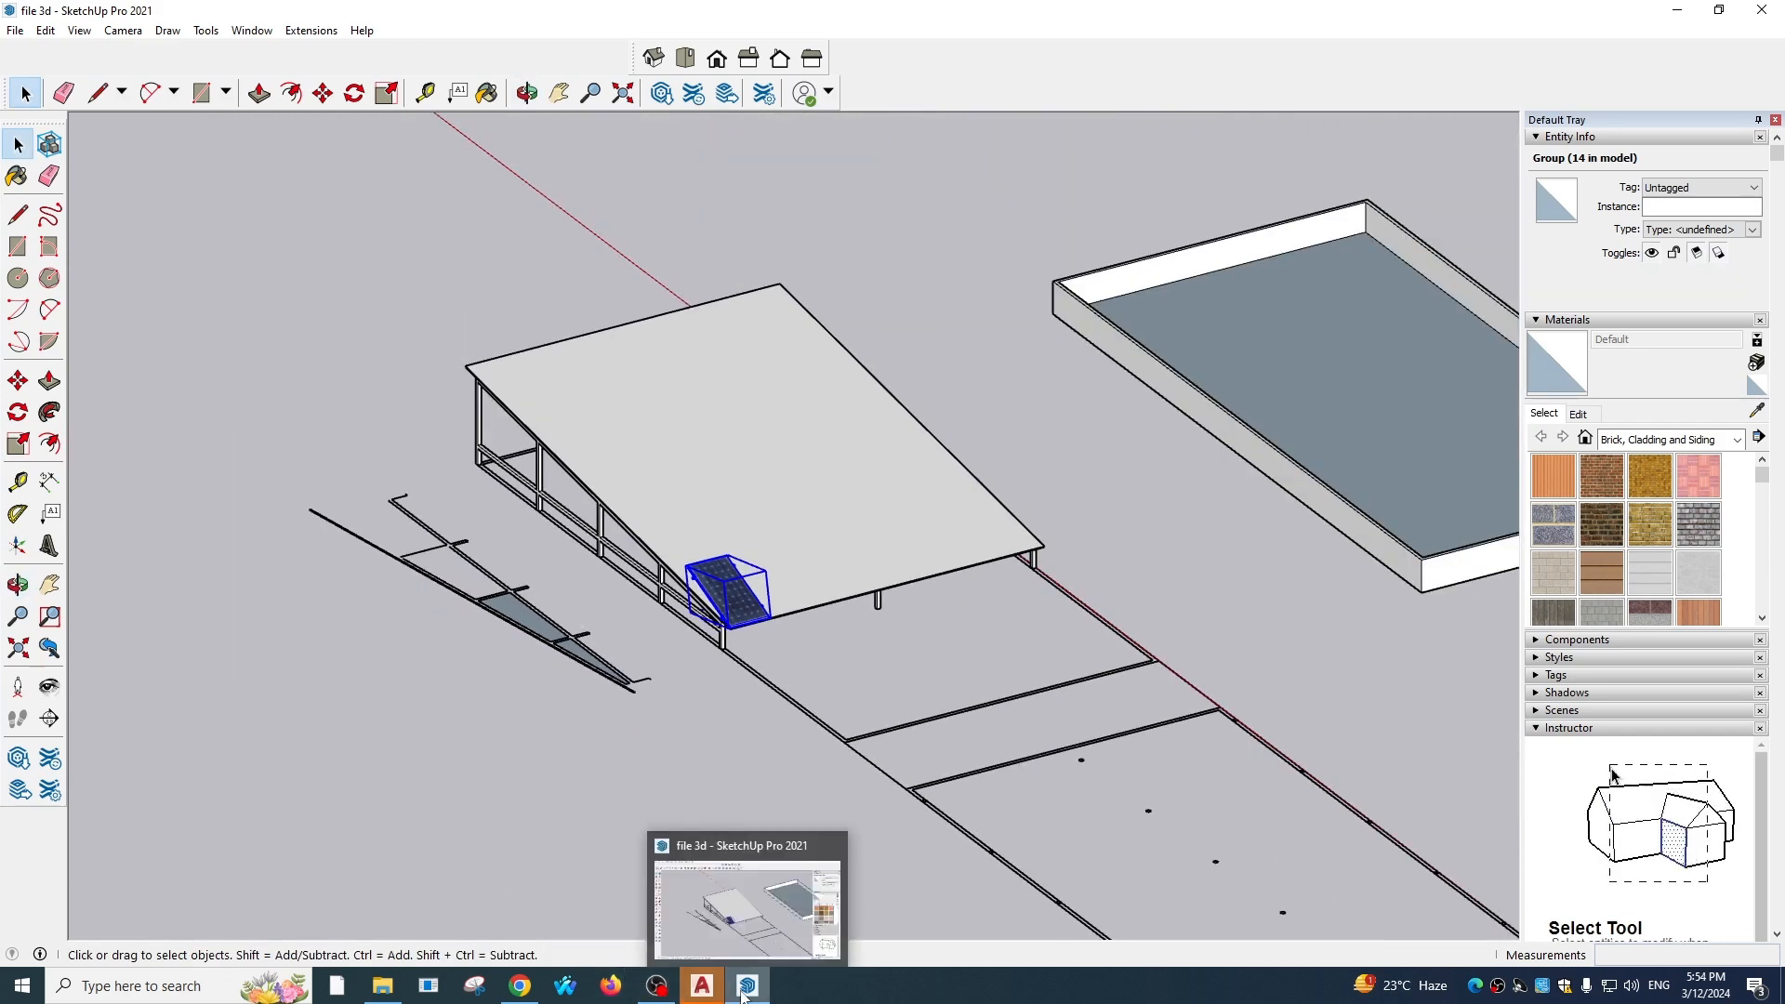
left_click(702, 987)
scroll(925, 558, "down", 5)
scroll(1117, 760, "up", 8)
scroll(1048, 723, "up", 2)
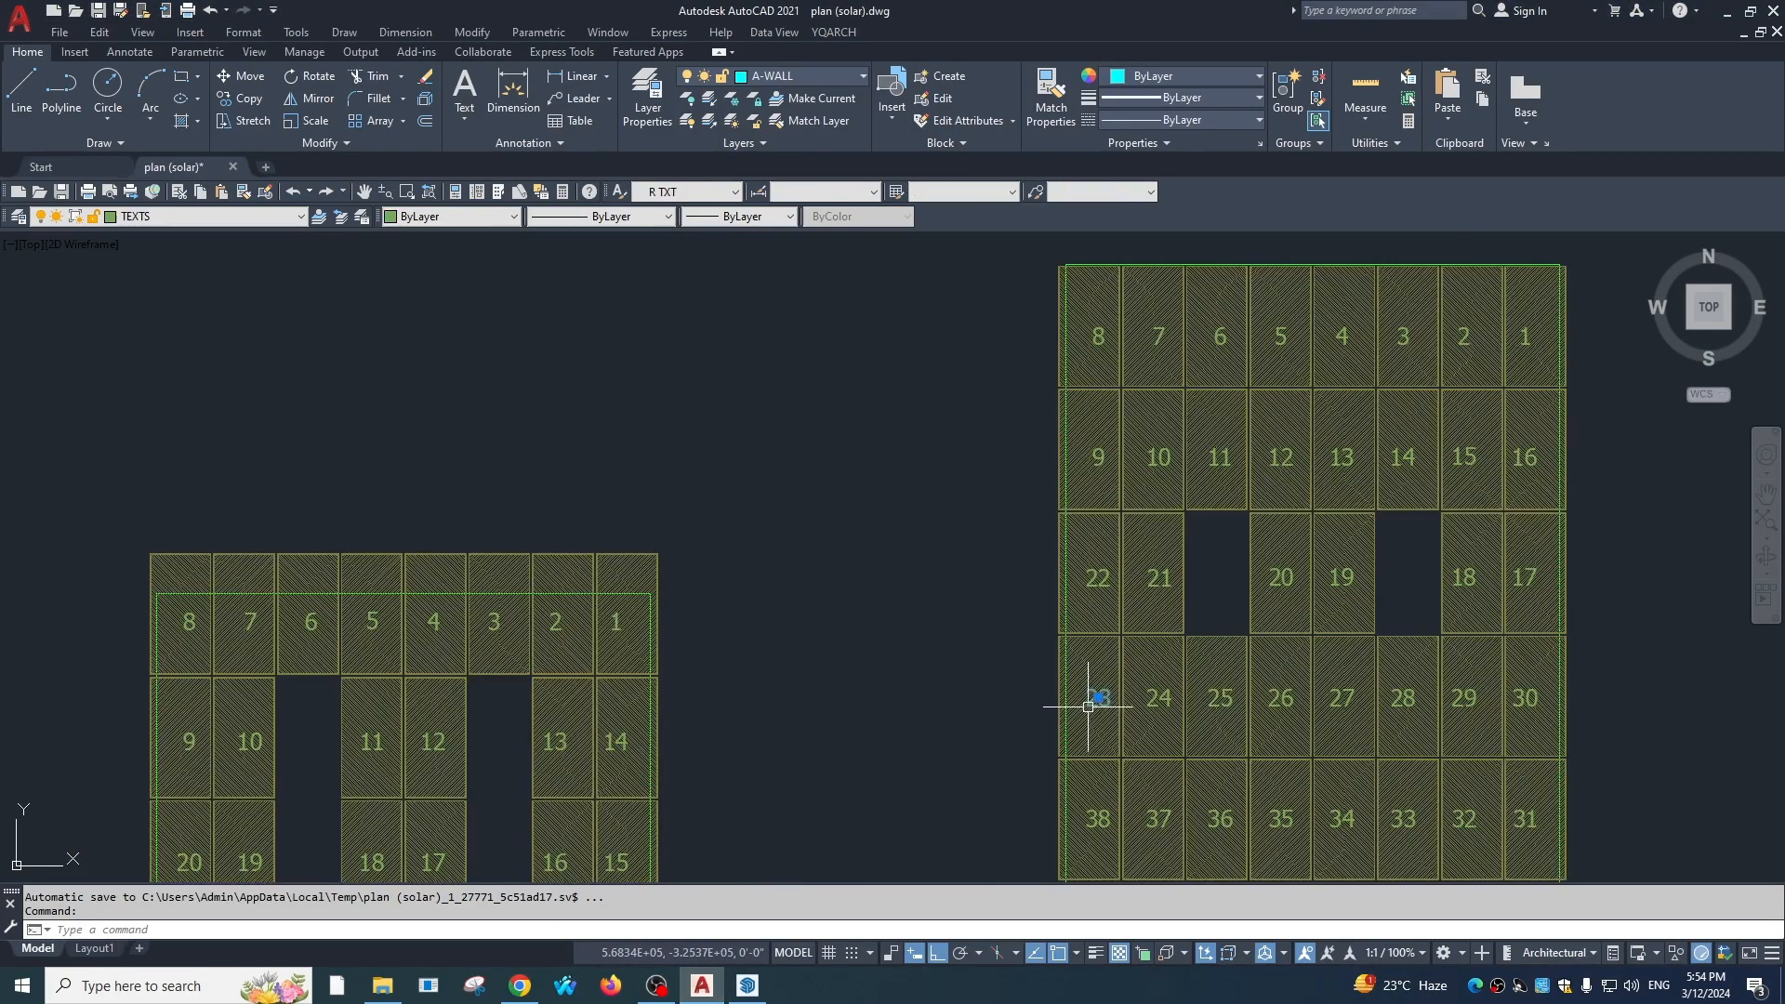
scroll(1120, 781, "up", 3)
left_click(1039, 651)
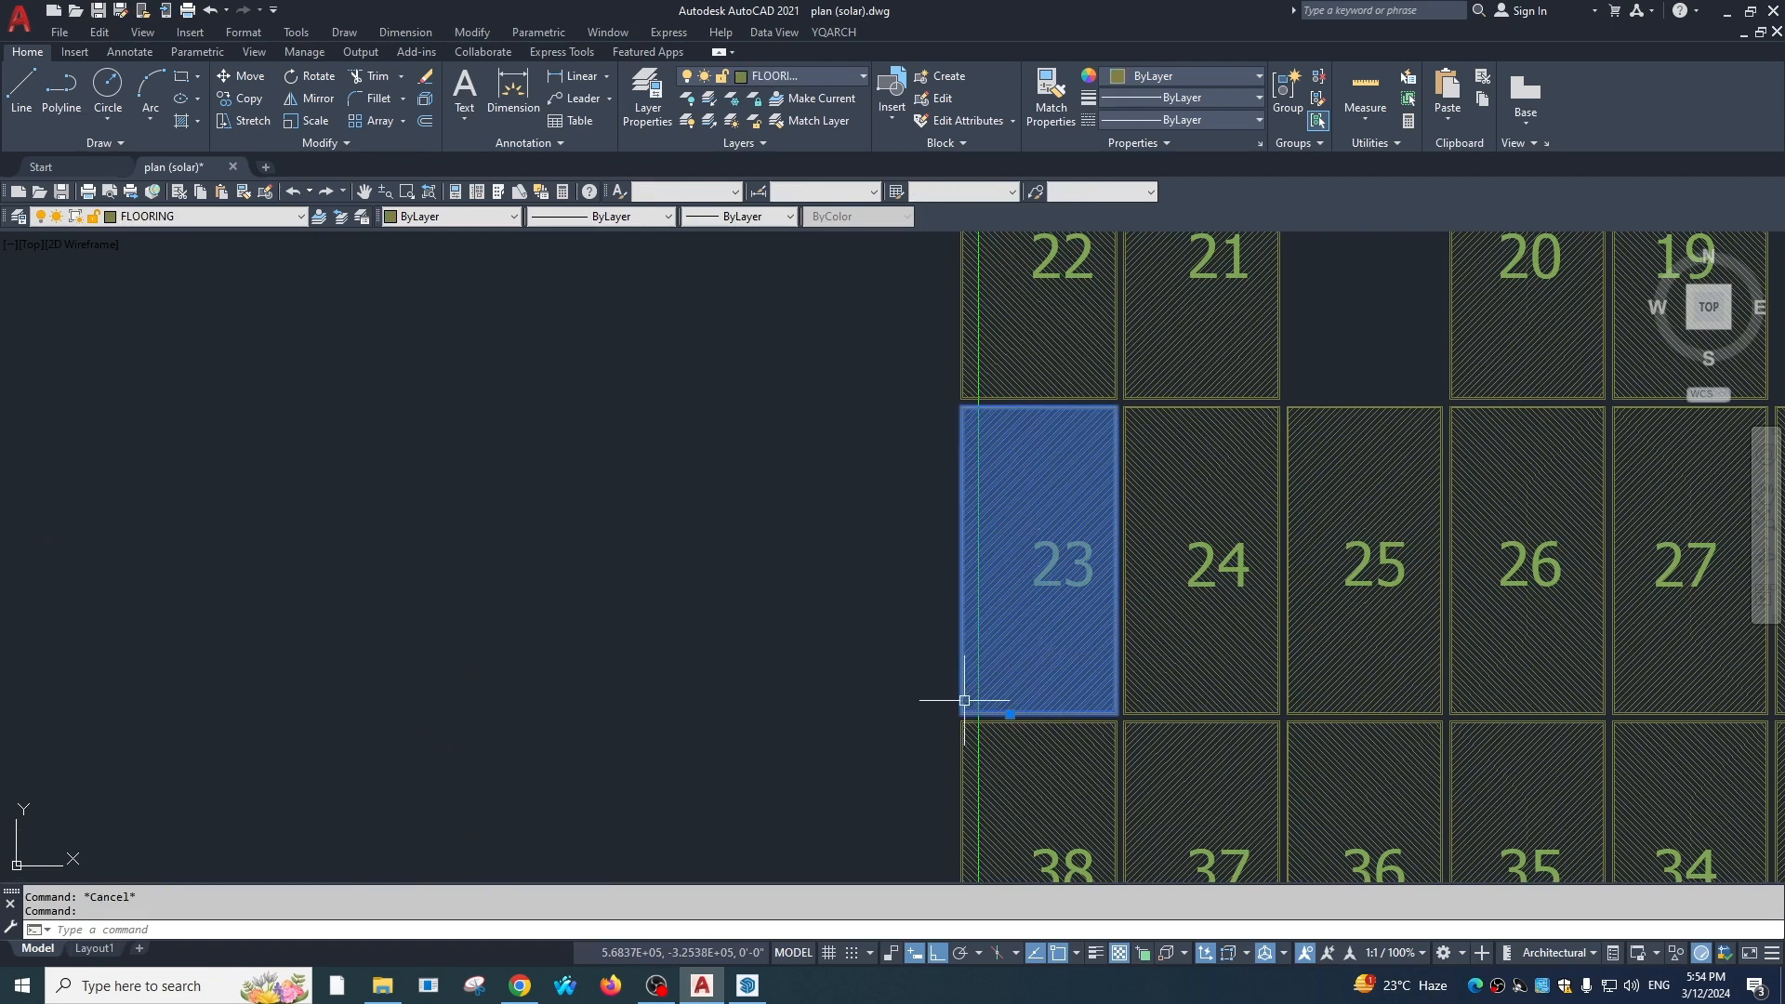
type("w")
key("Return")
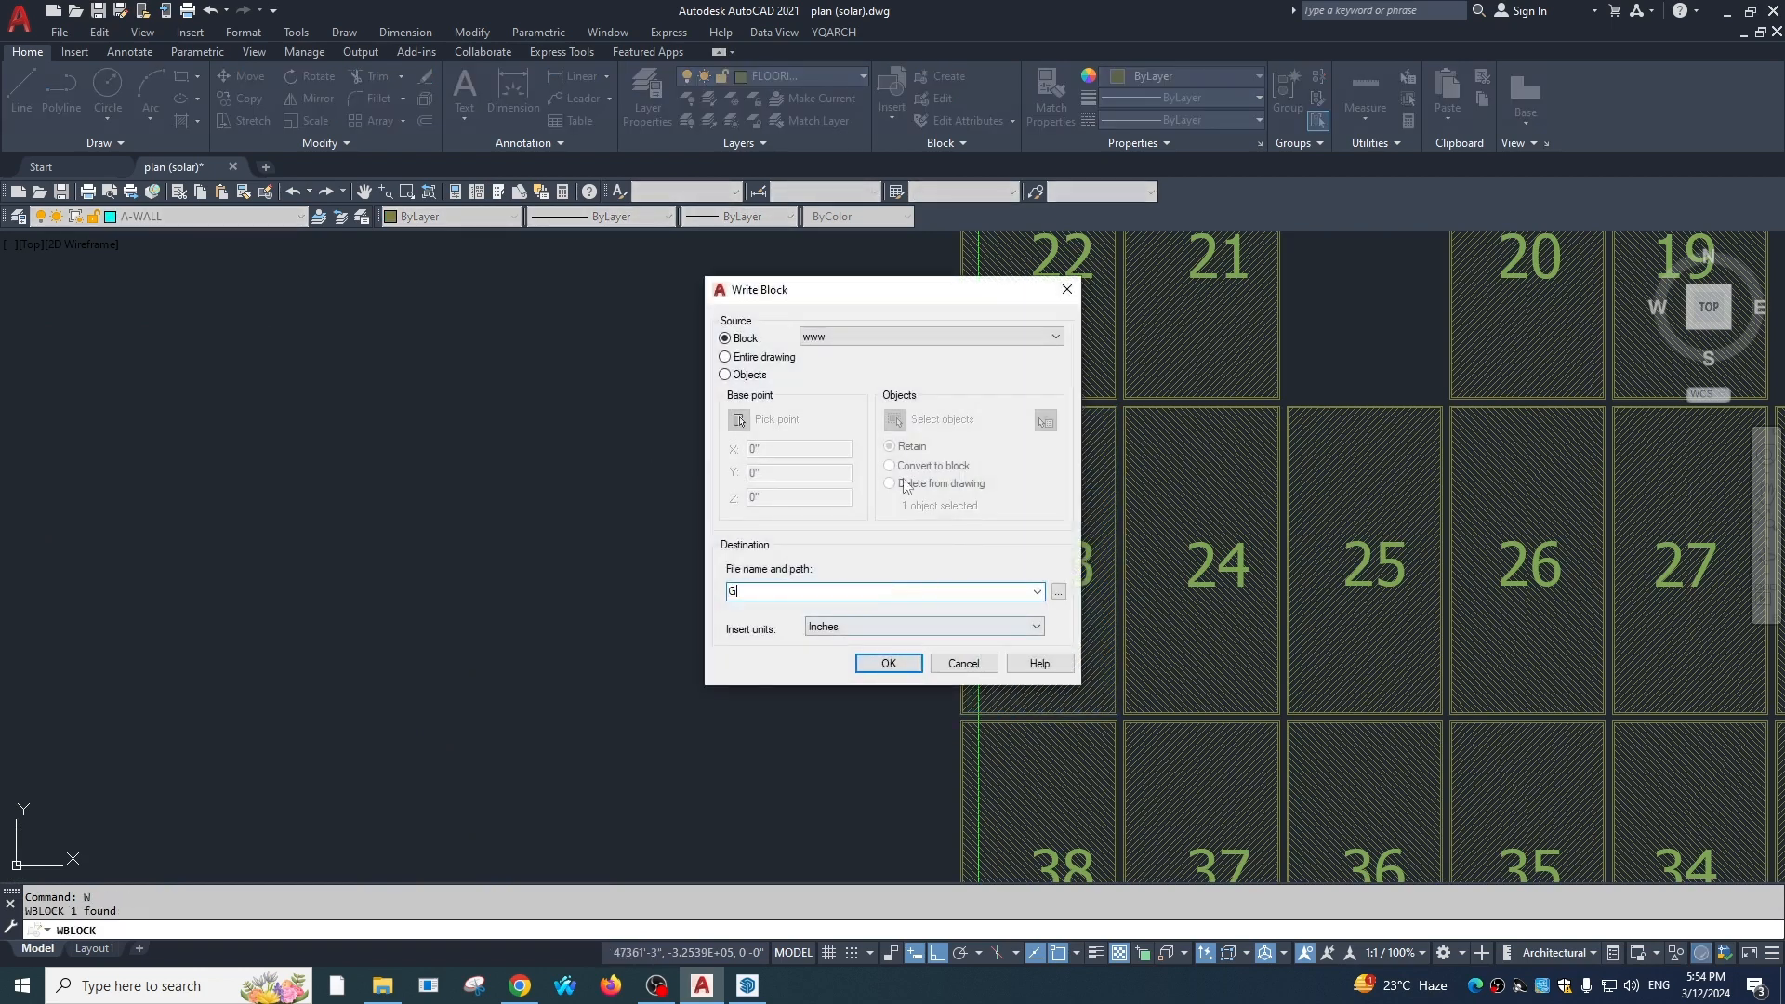
key("Escape")
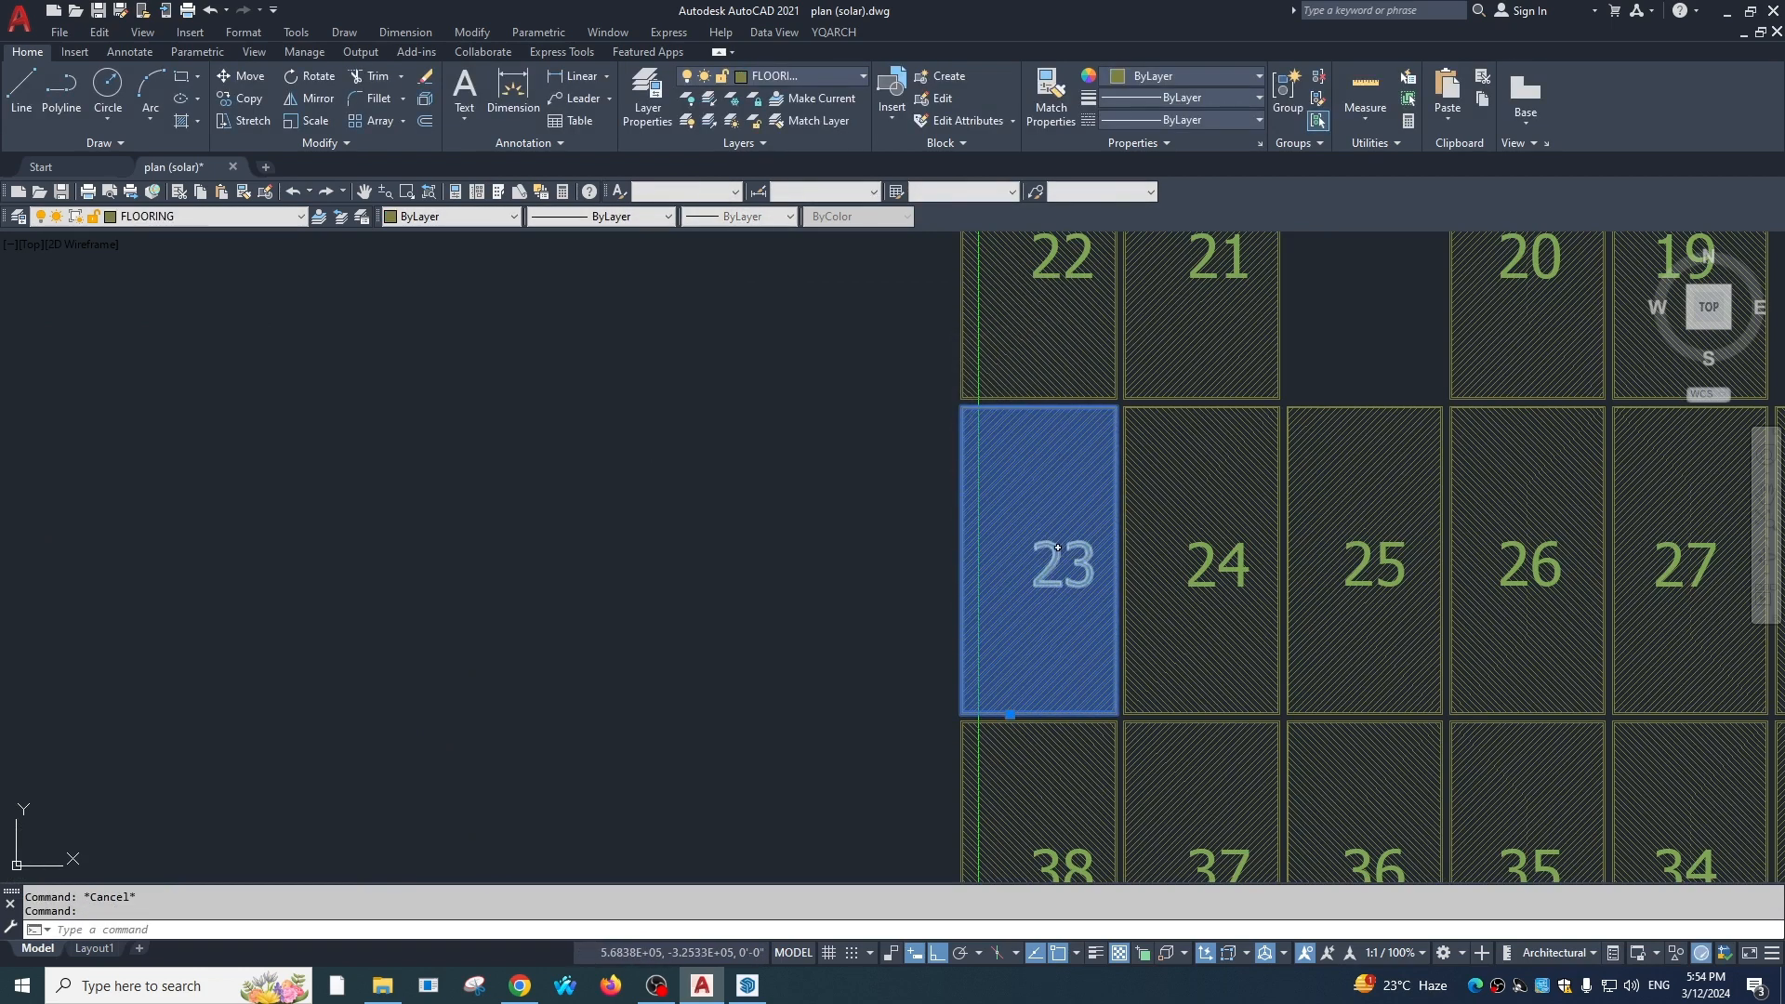
type("w")
key("Return")
key("Return")
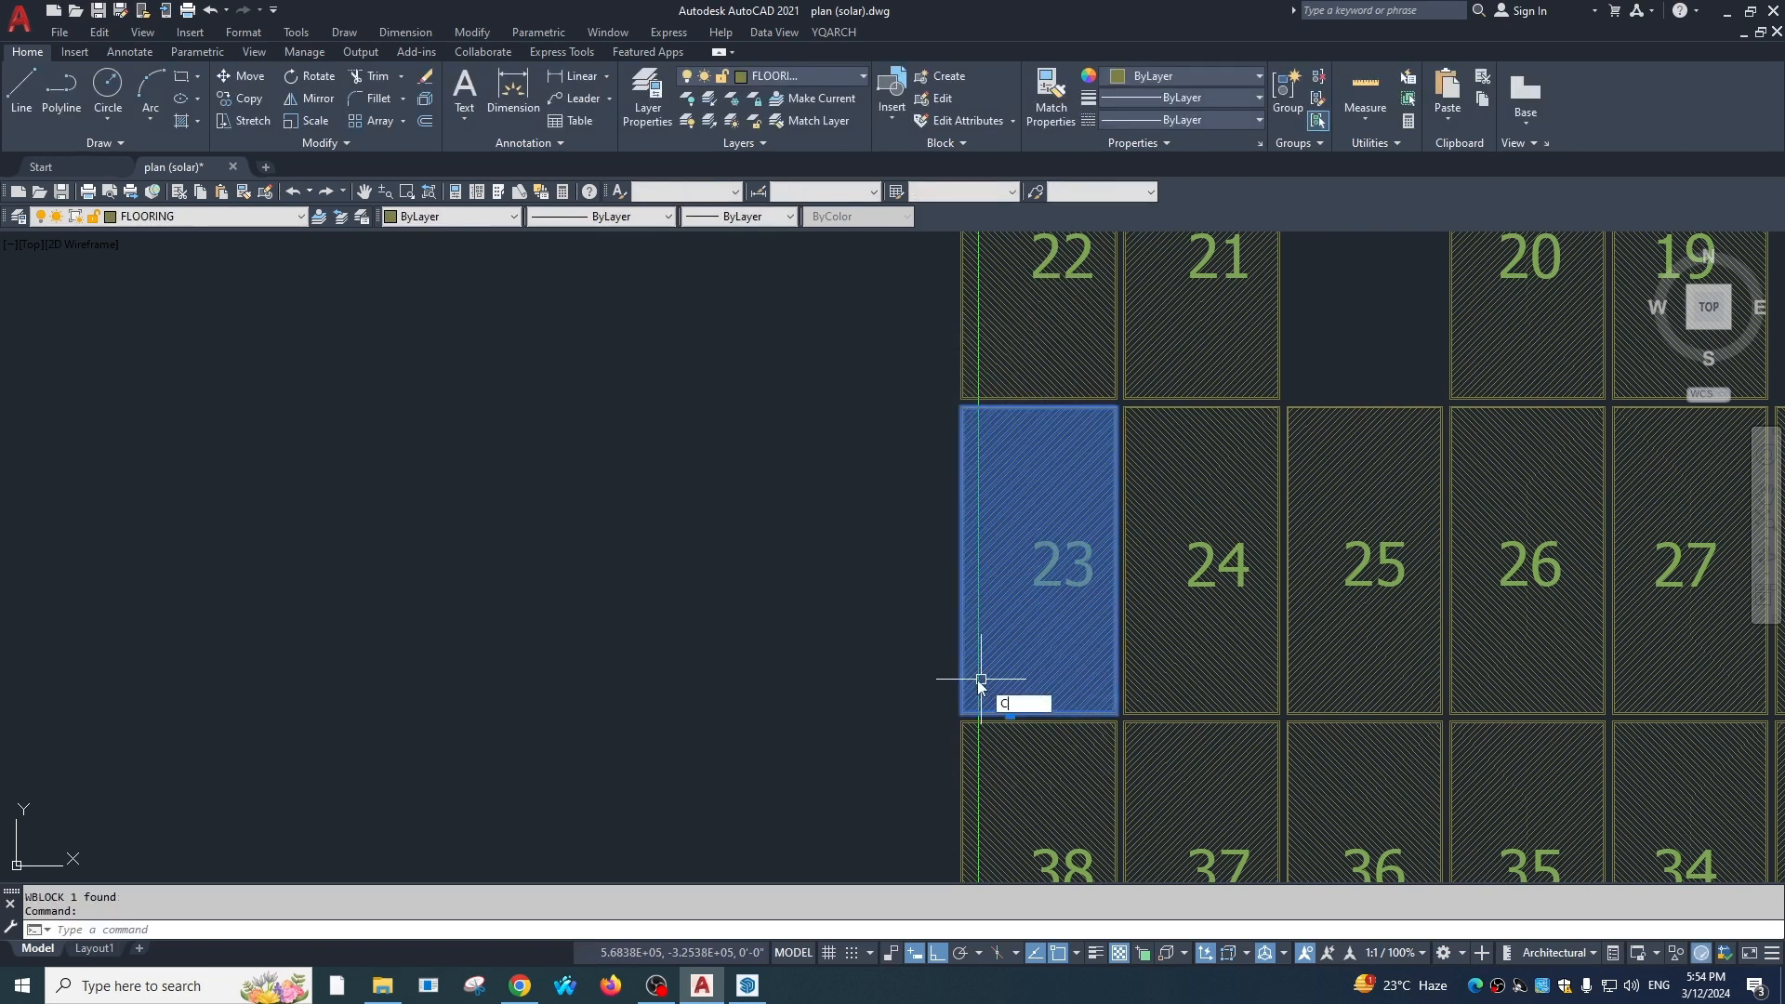
Copy the block of panel 23 horizontally into the empty space between the two panel layouts
type("co")
key("Return")
left_click(1038, 669)
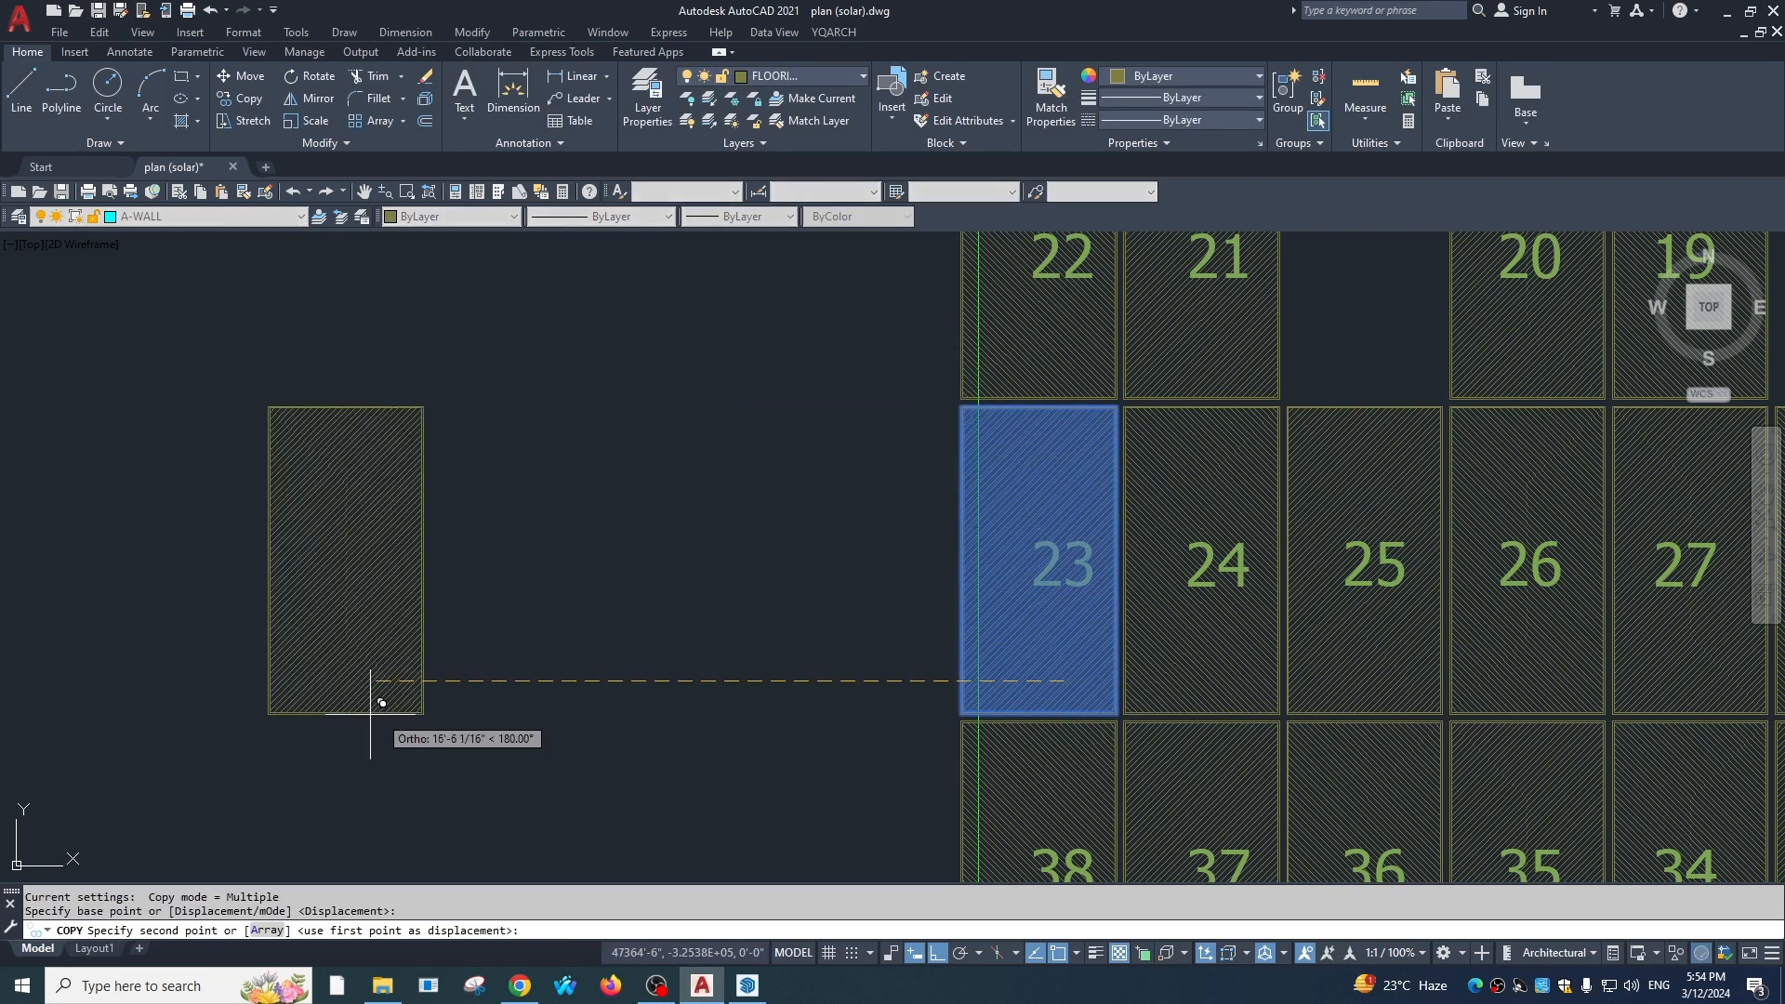
left_click(431, 668)
key("Escape")
key("Escape")
middle_click_drag(490, 669, 709, 605)
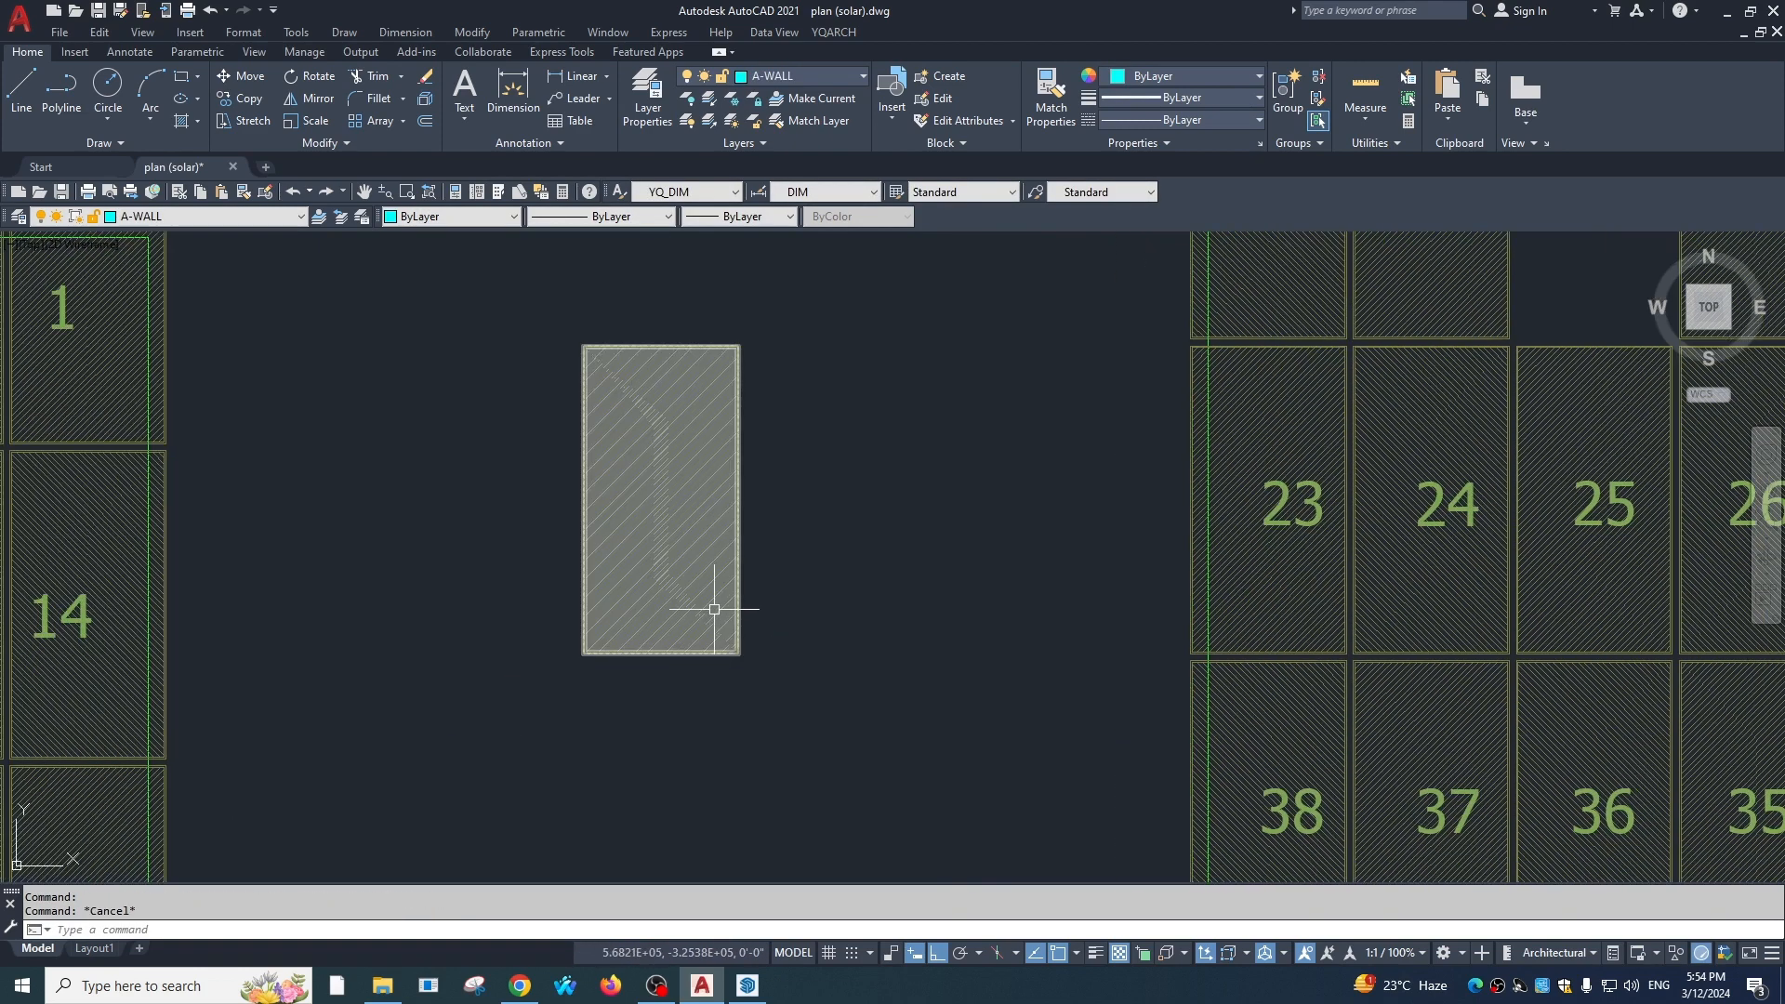
left_click(714, 637)
type("w")
key("Return")
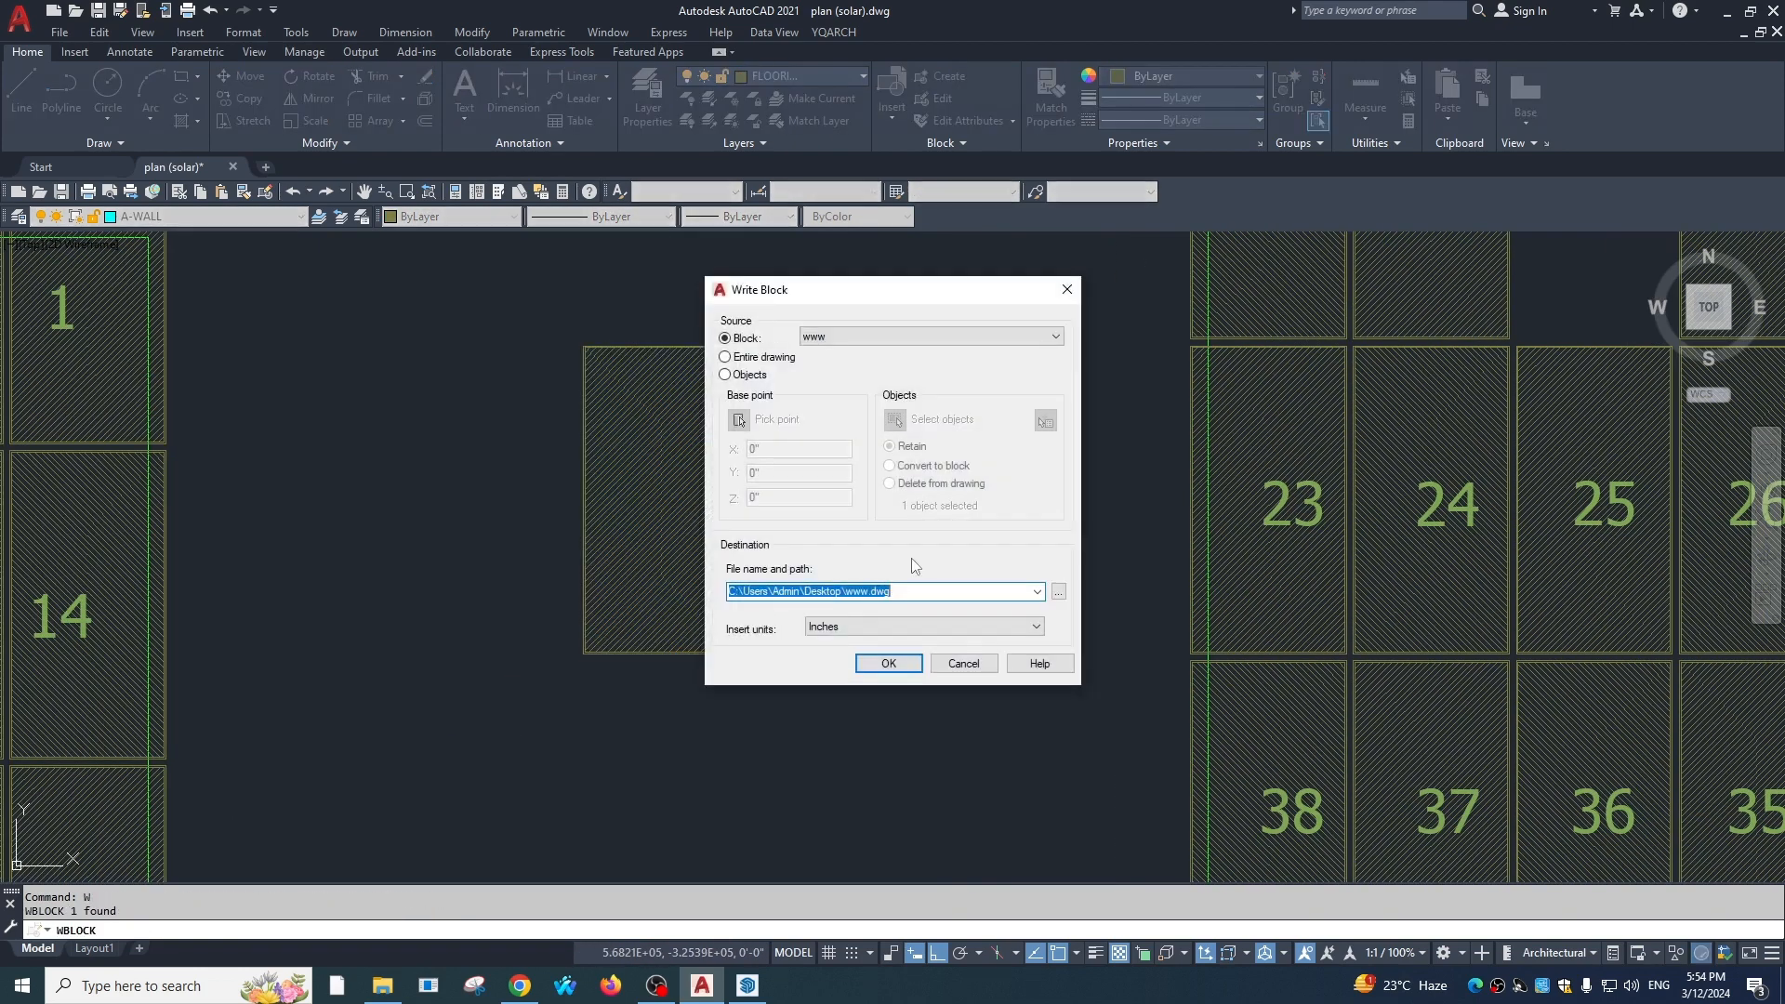
key("Escape")
Write the copied panel out as a block file named G.dwg on the Desktop, with the object deleted from the drawing
key("Return")
left_click(895, 420)
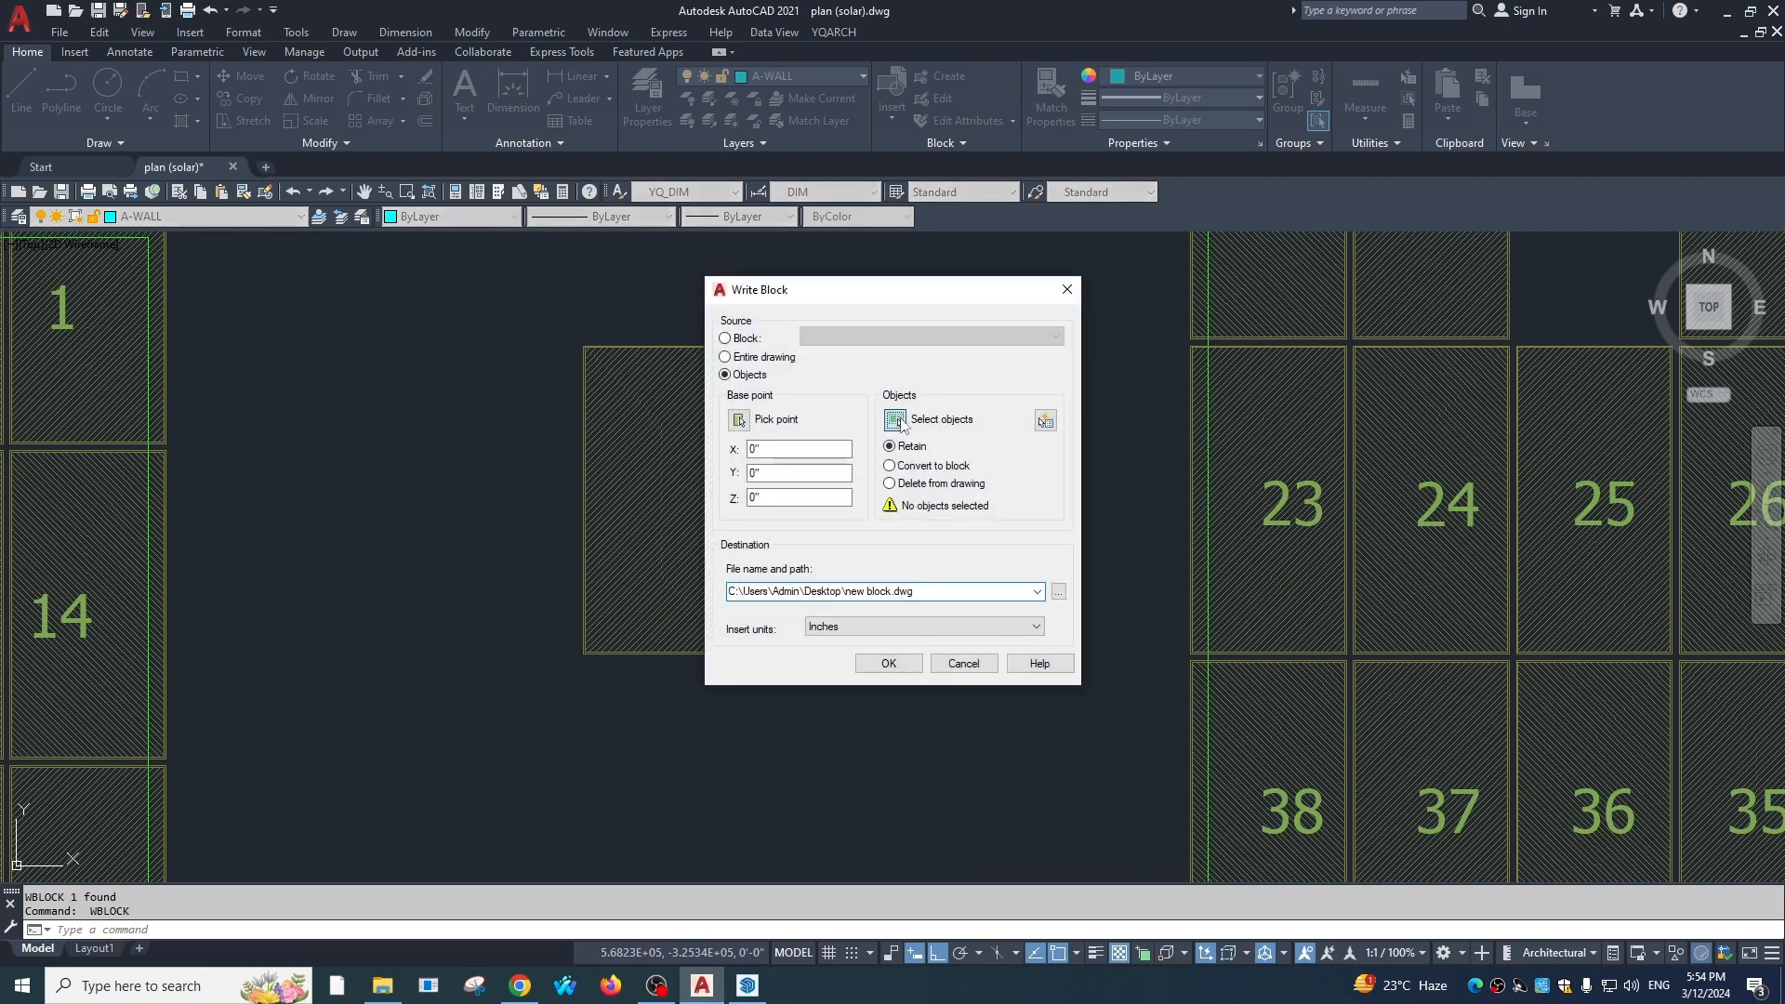
left_click(880, 298)
left_click(468, 616)
key("Return")
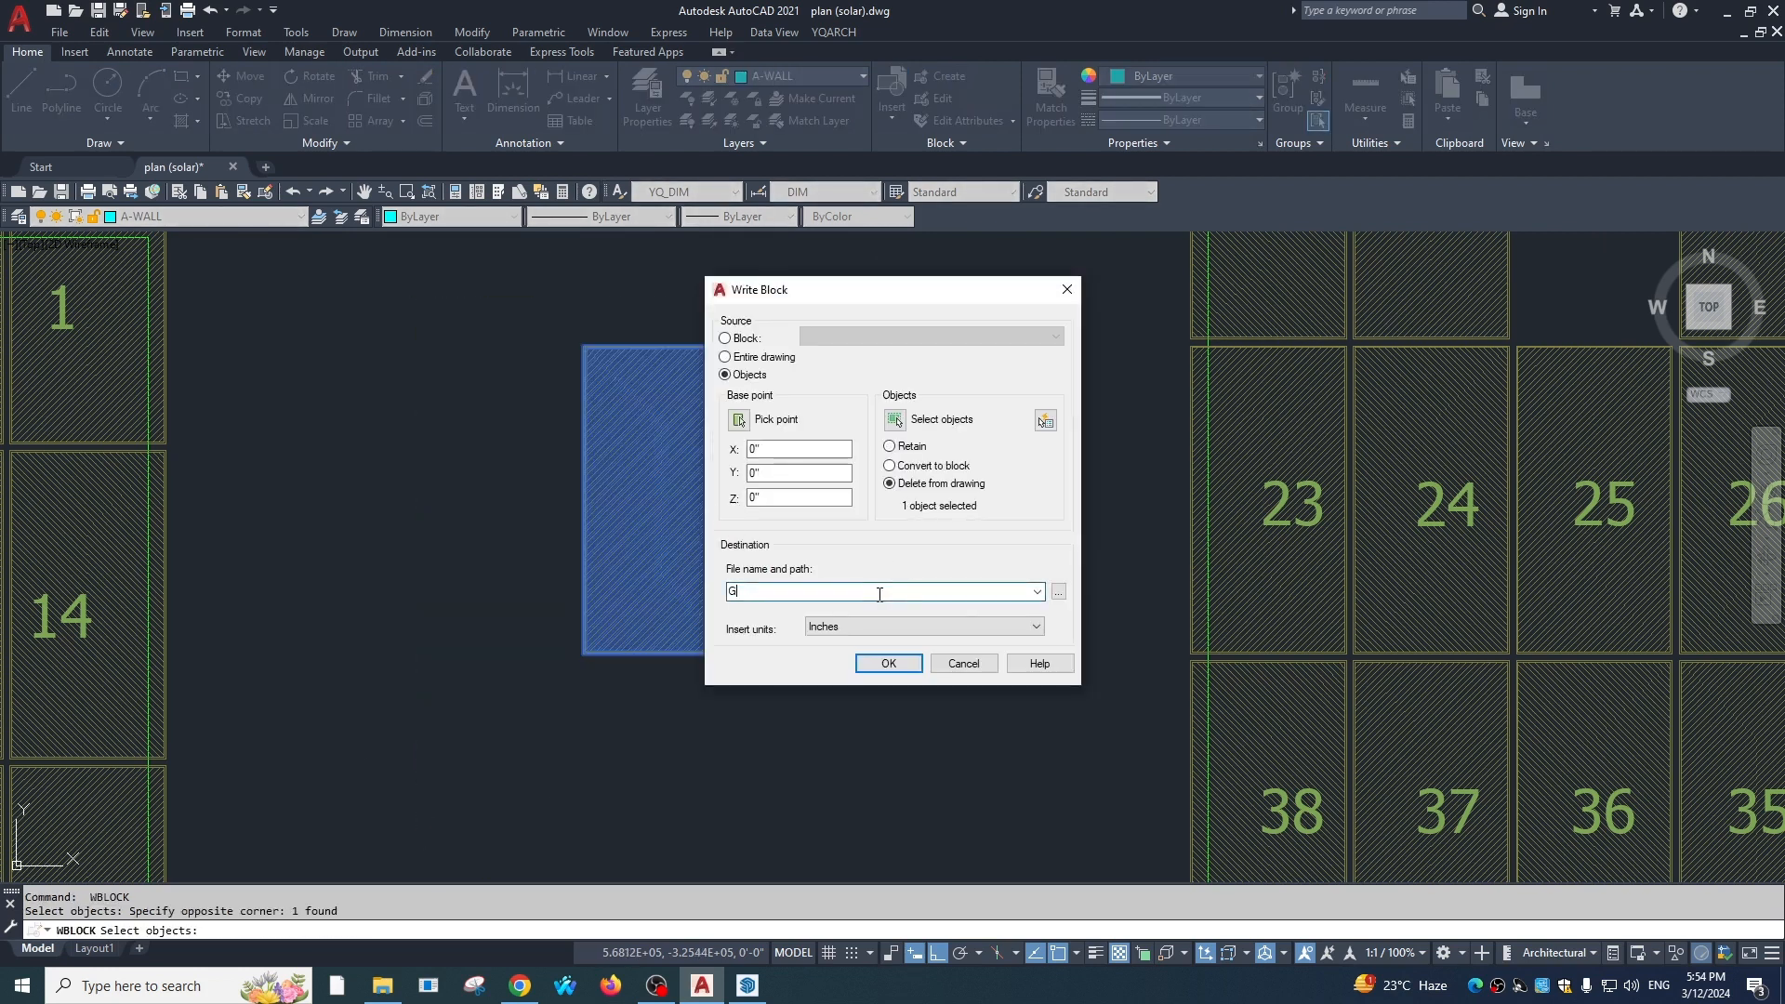
left_click(1057, 593)
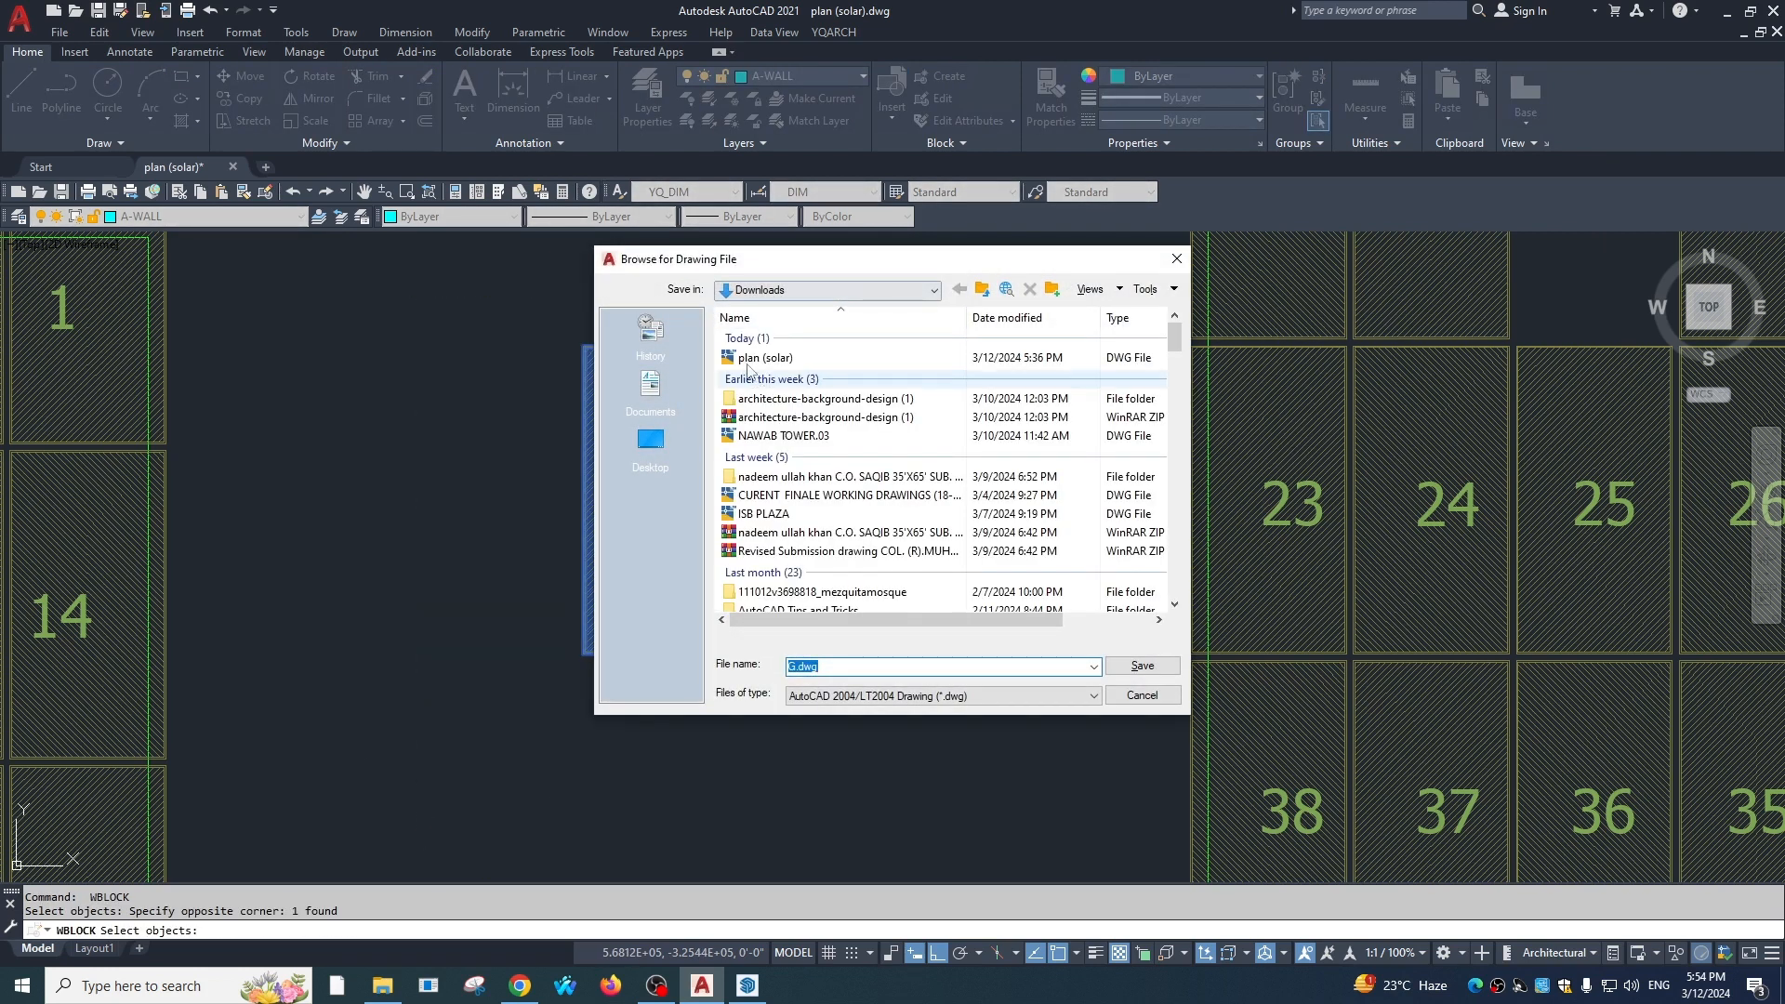
left_click(650, 439)
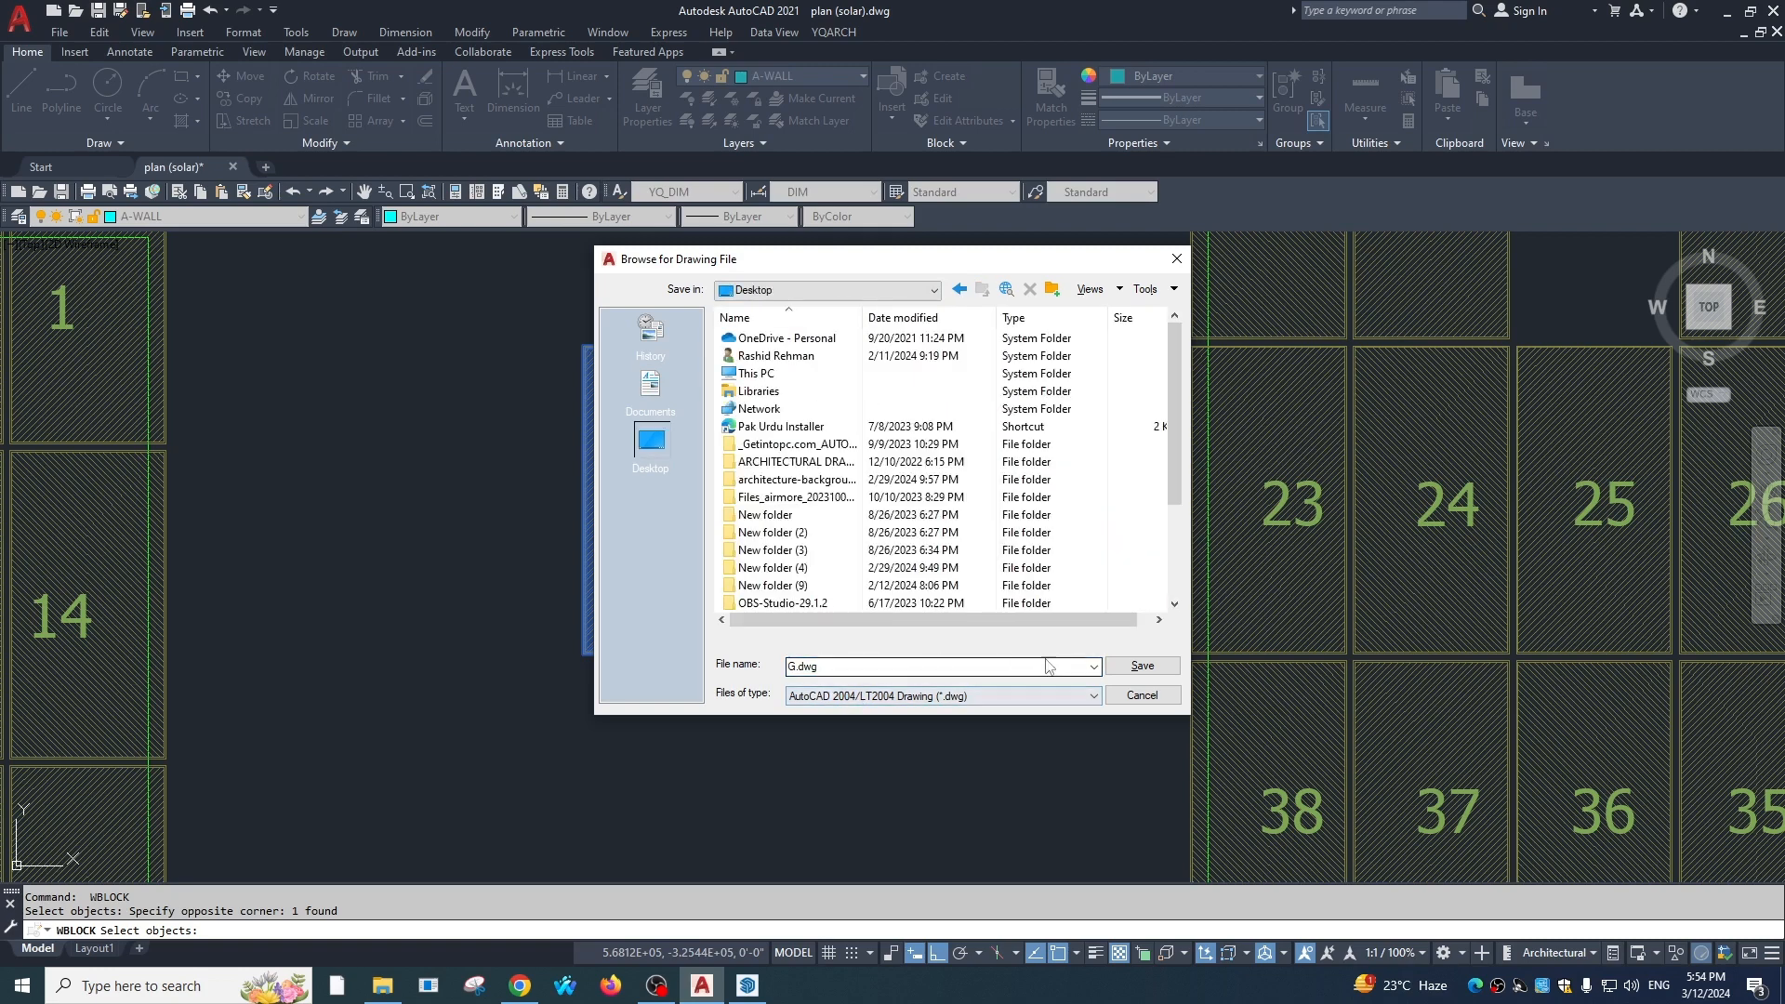
left_click(1142, 667)
left_click(888, 666)
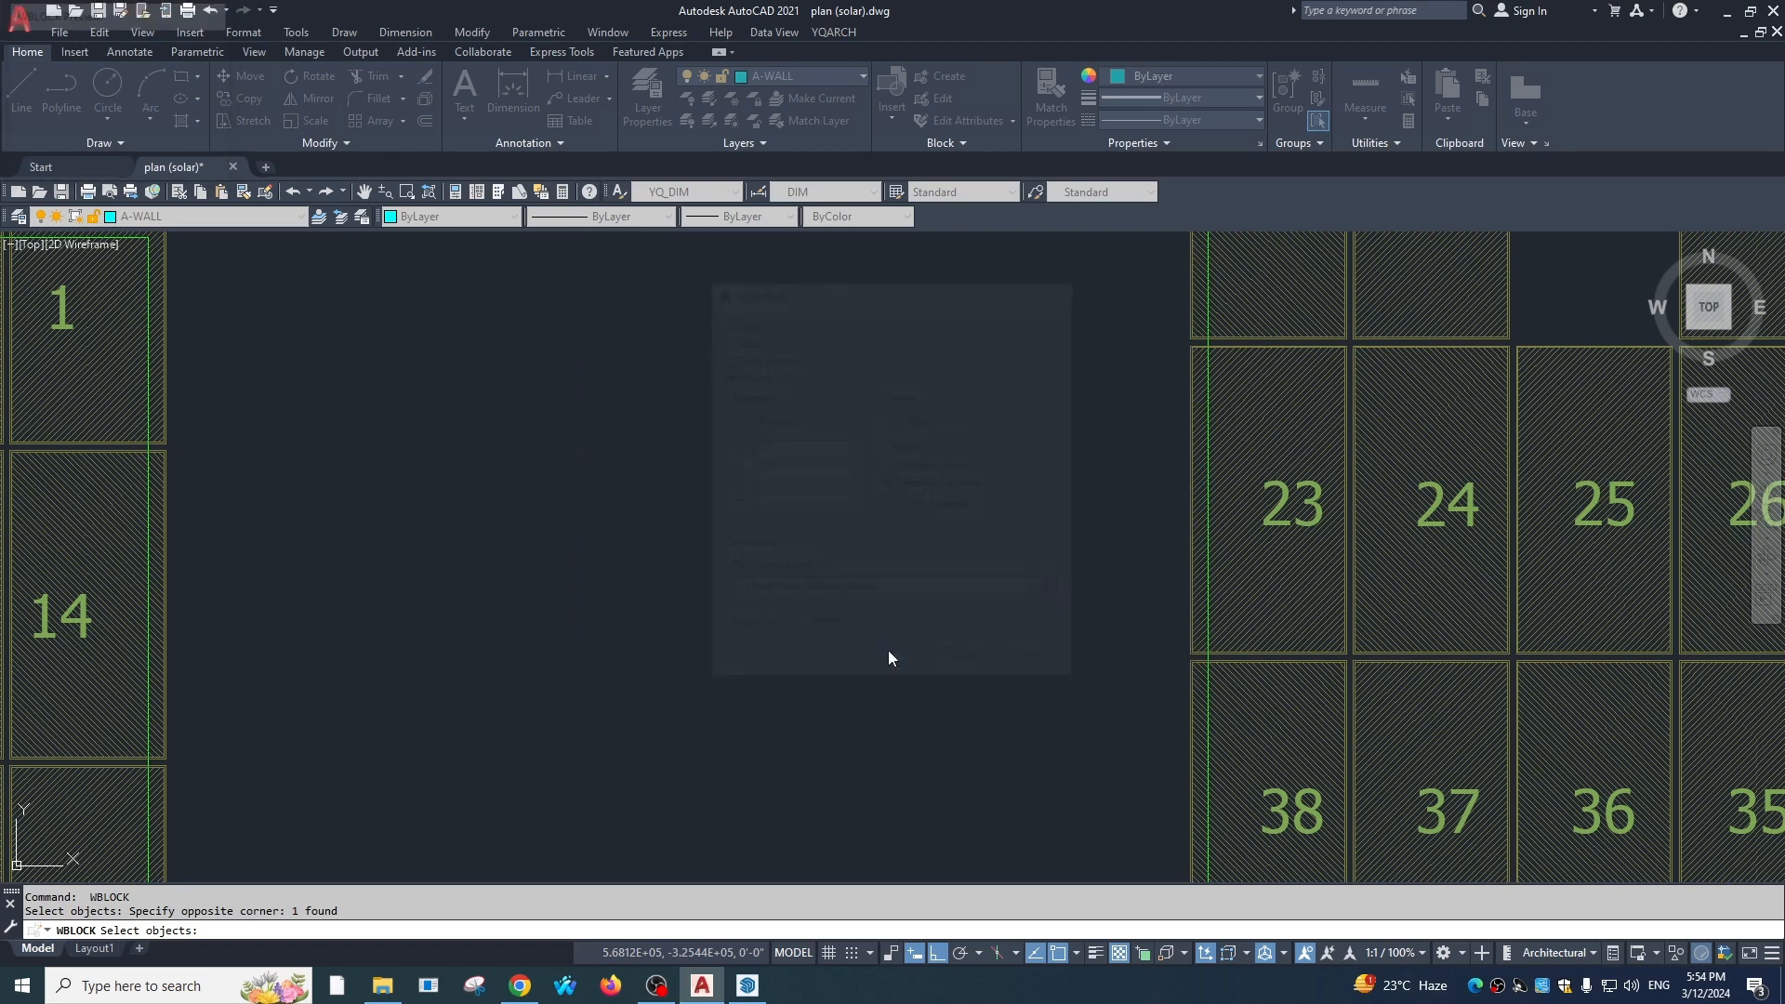
Switch back to SketchUp and import G.dwg into the model
left_click(746, 989)
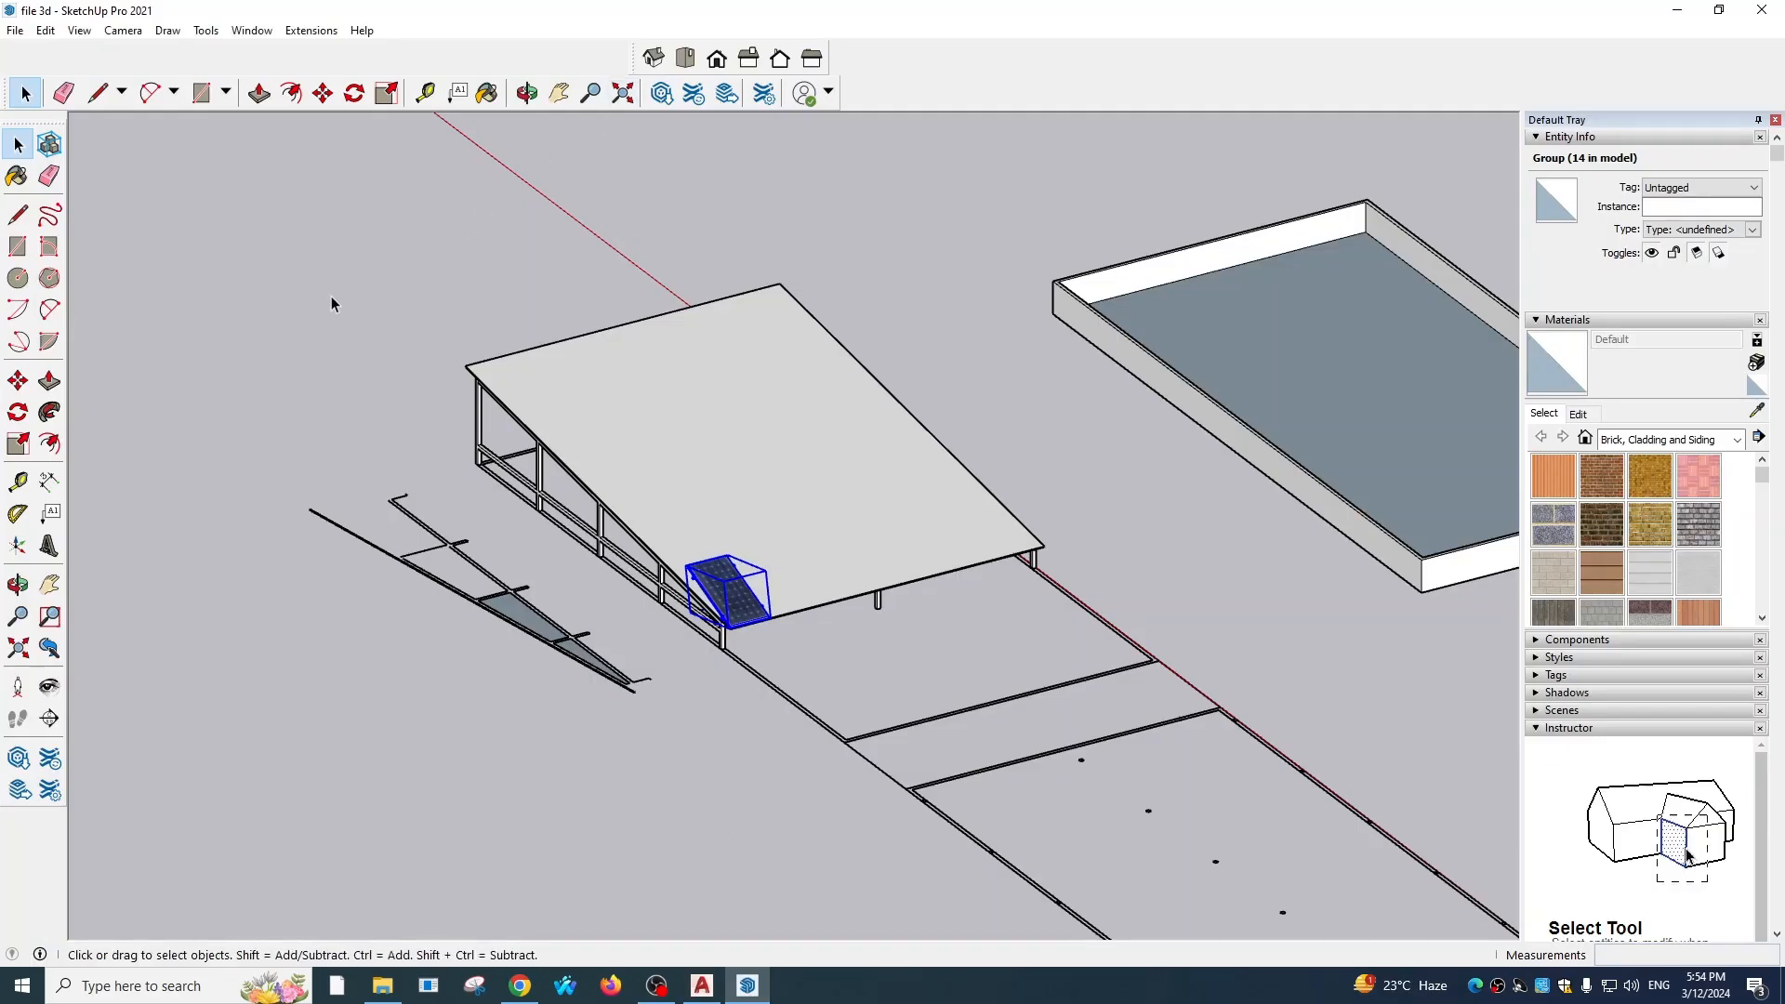
left_click(16, 31)
left_click(139, 346)
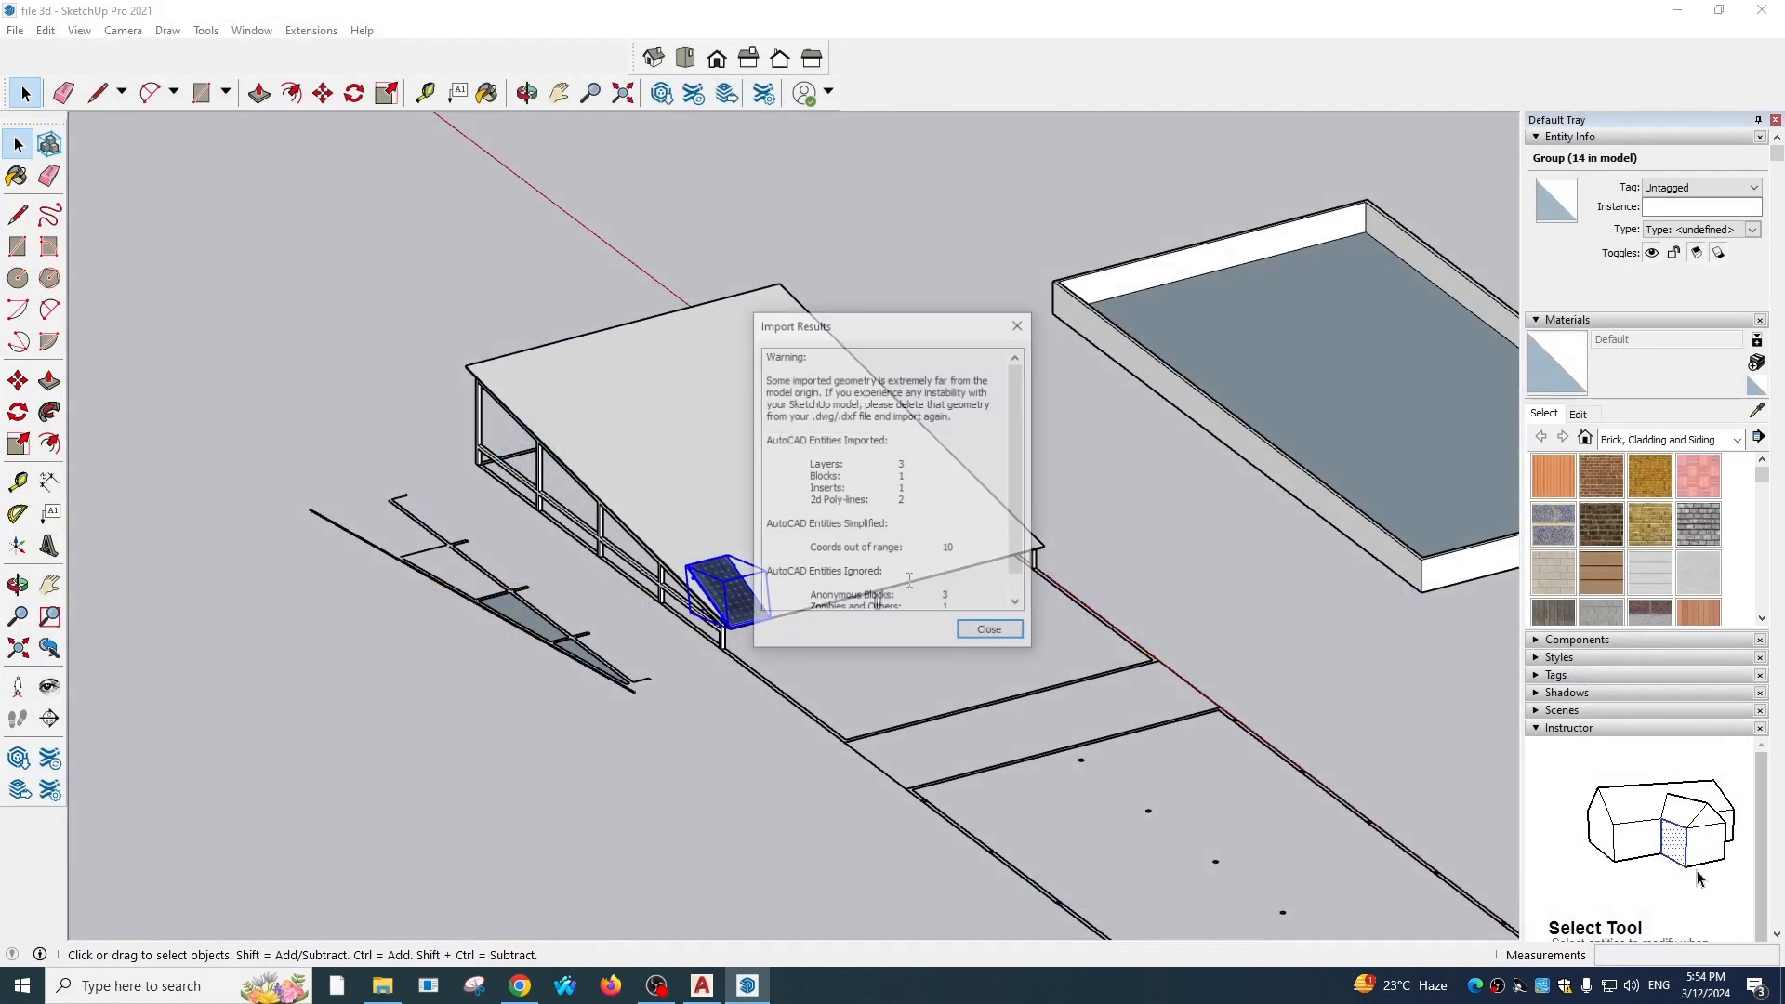
left_click(988, 630)
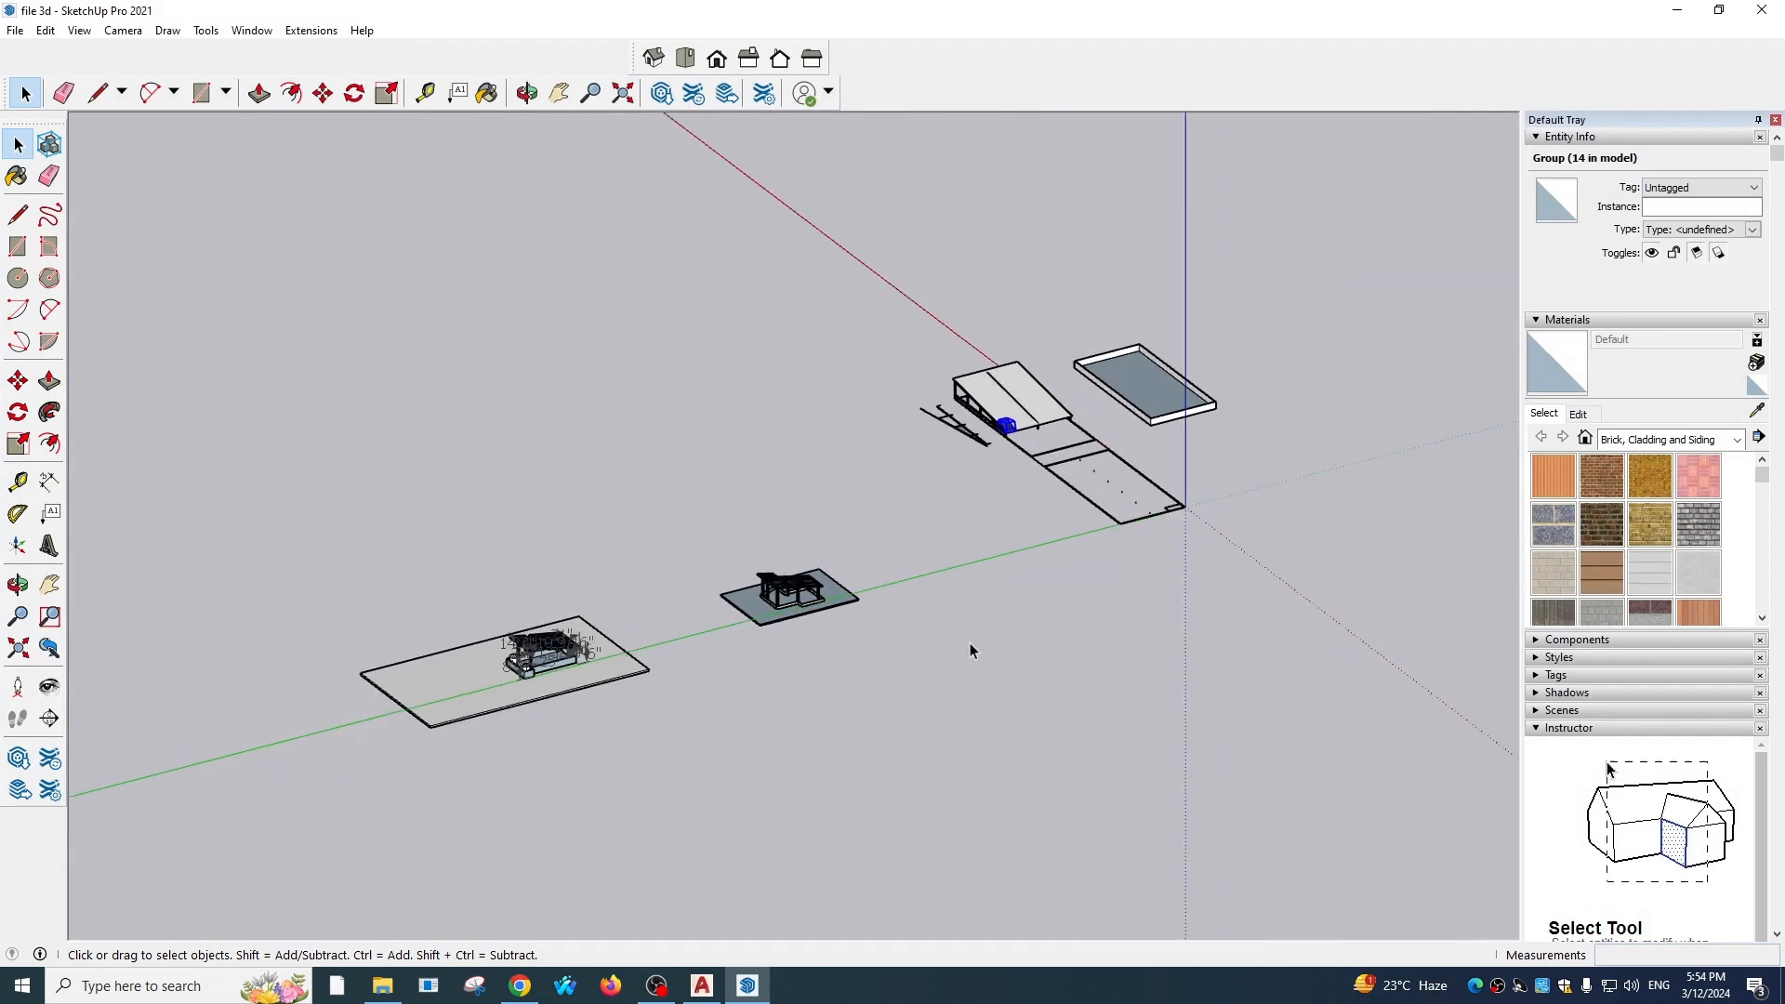
Move the imported panel outline about 85' 11" from the origin to the ground beside the nearest frame's short post
scroll(1134, 444, "up", 10)
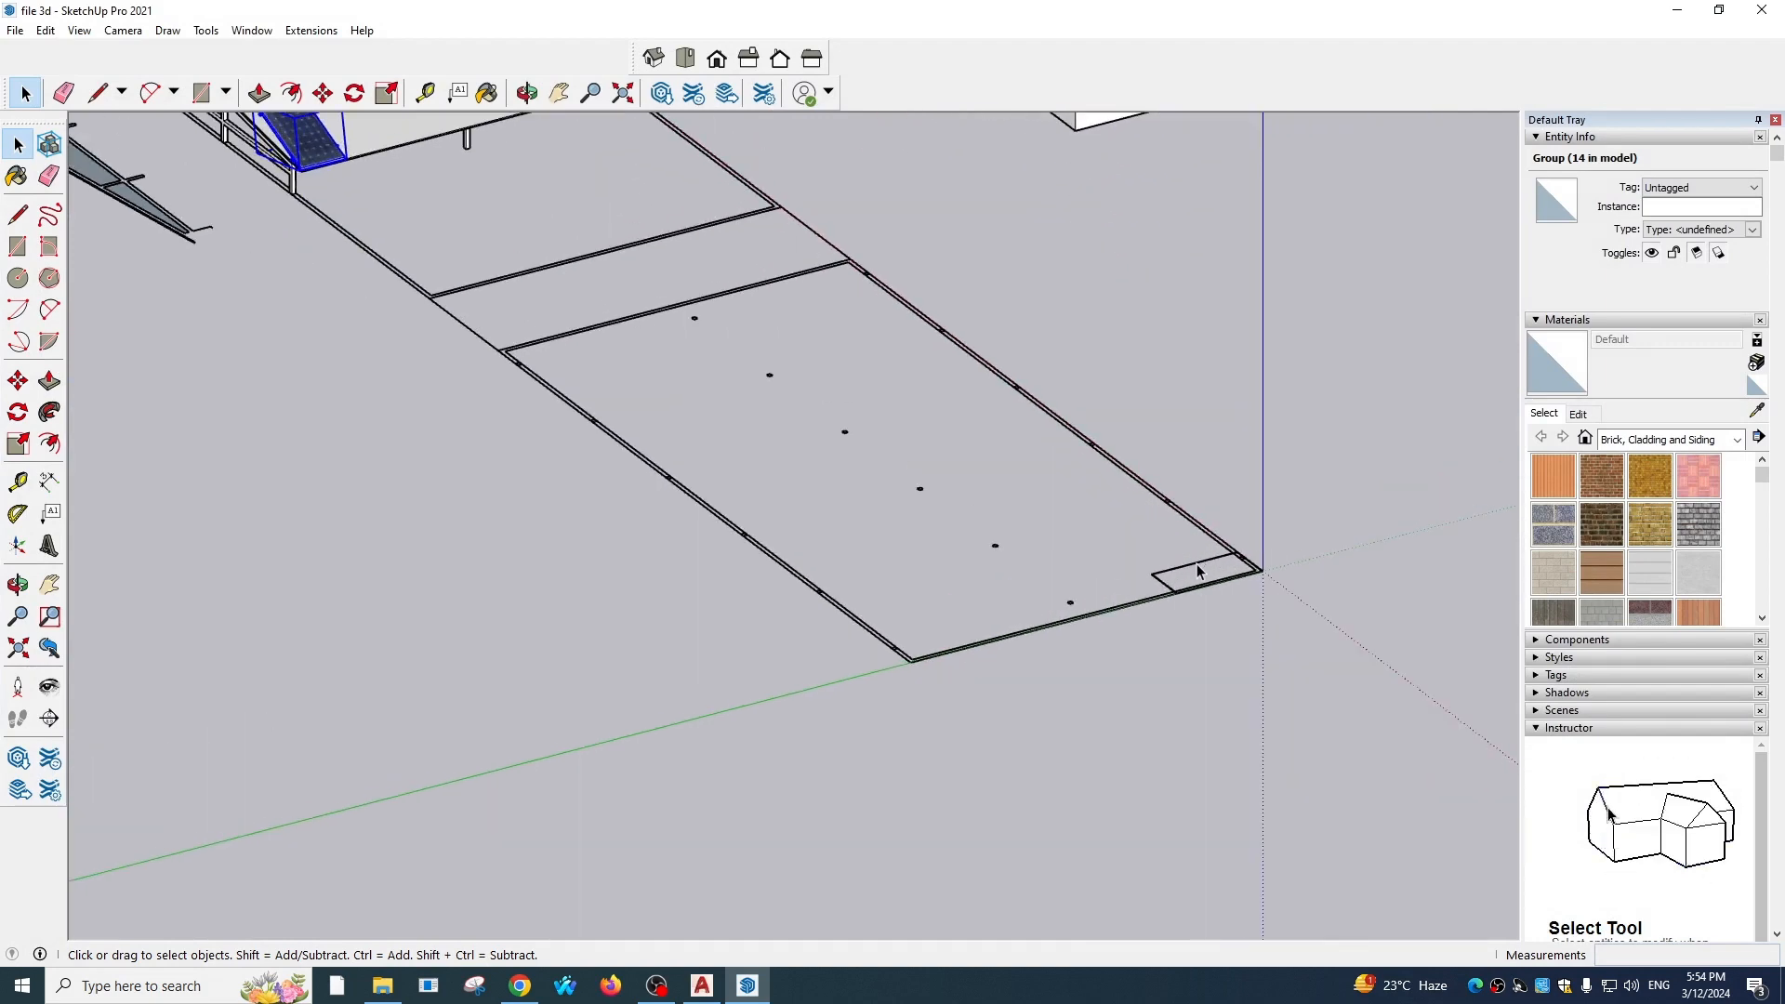
left_click(1184, 573)
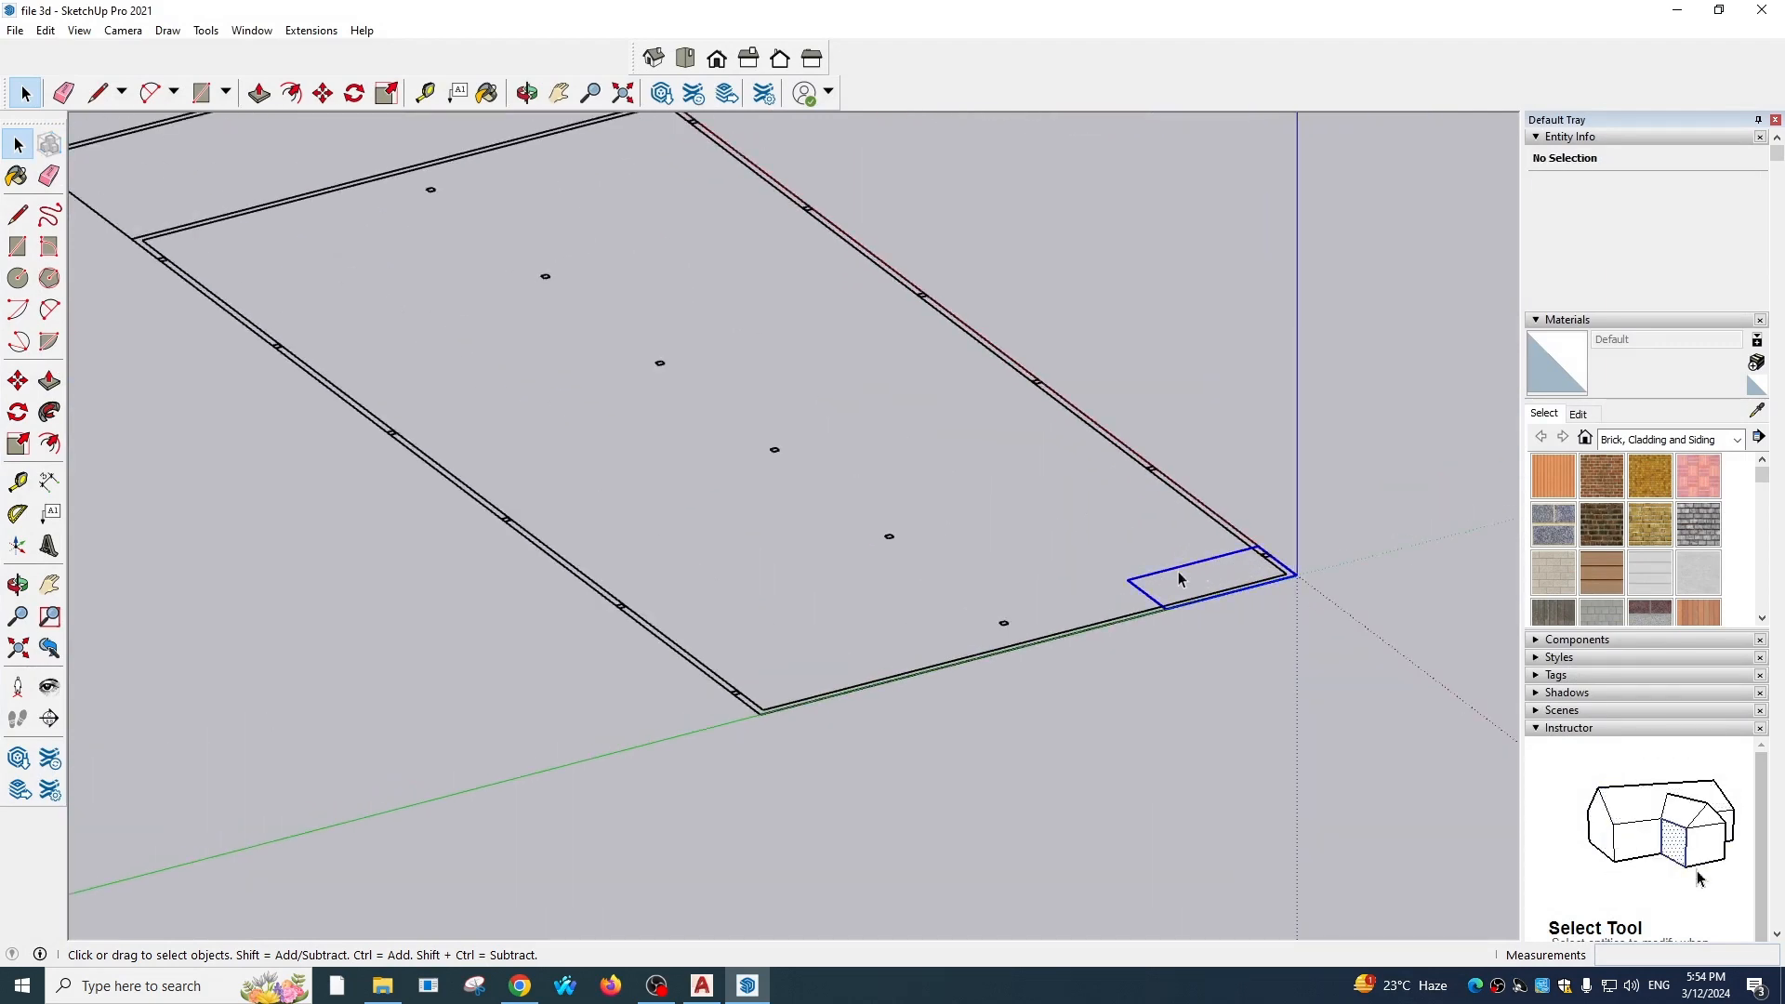
left_click(1184, 572)
key("m")
scroll(1184, 572, "down", 2)
left_click(1186, 575)
scroll(617, 704, "down", 3)
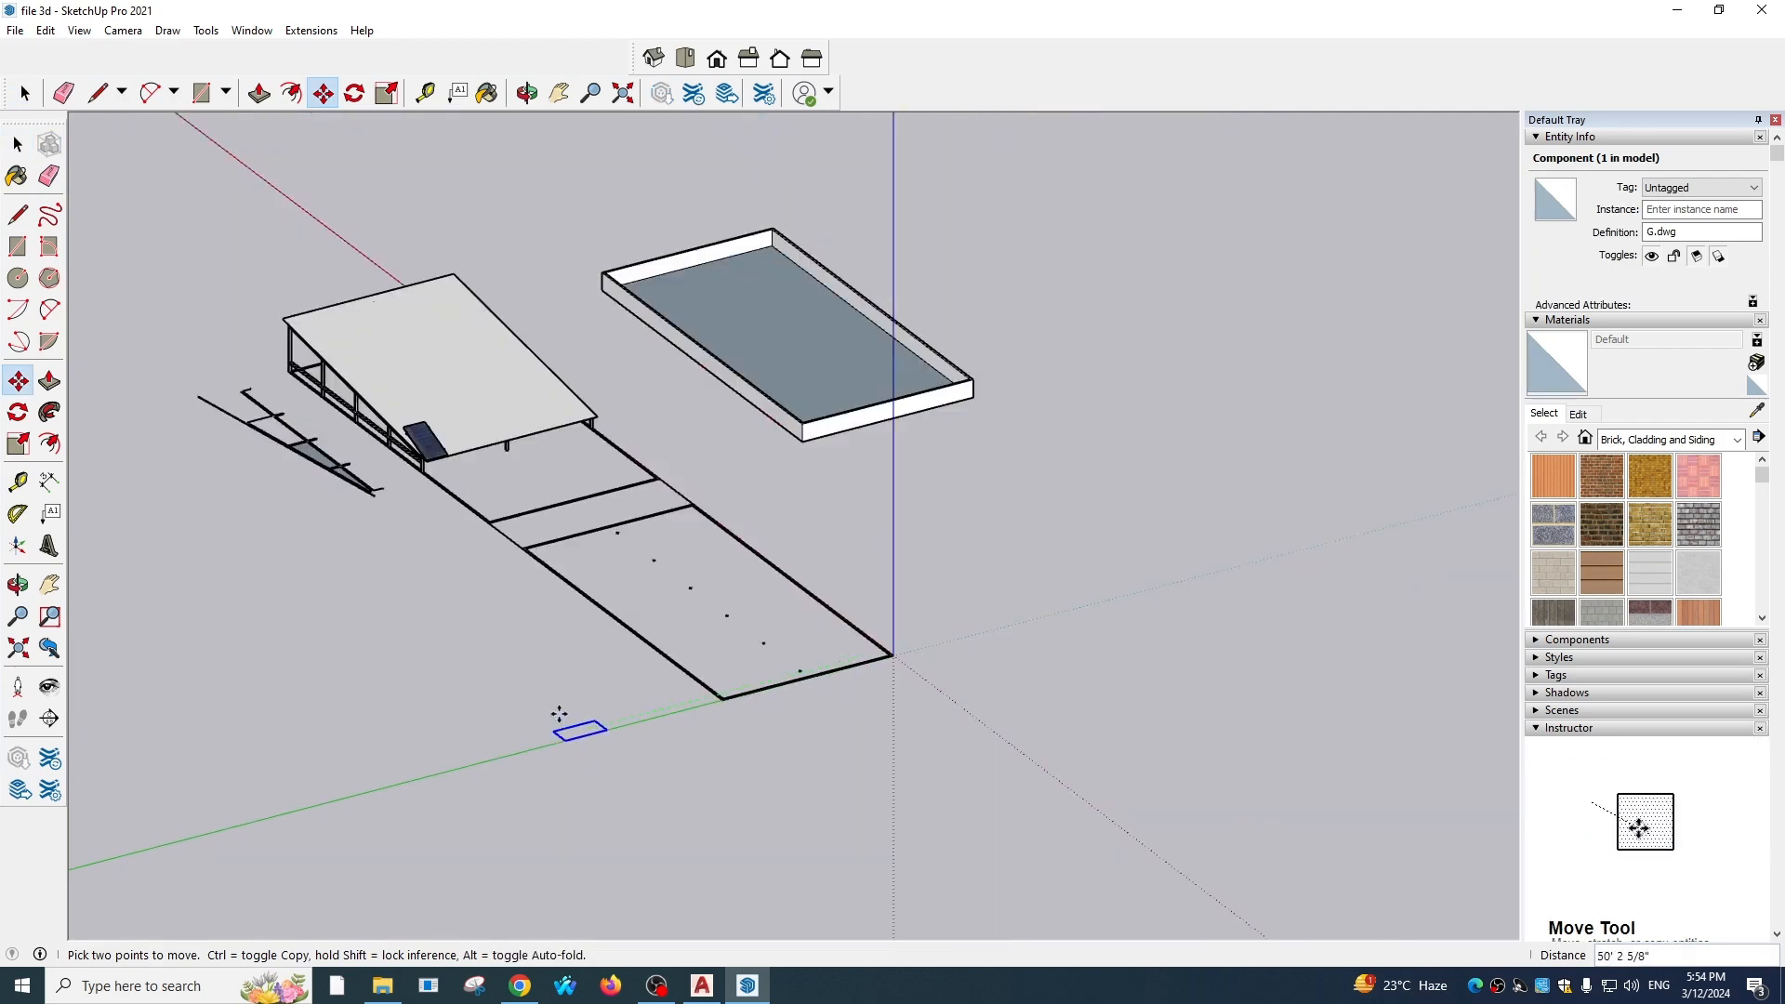
scroll(443, 554, "up", 5)
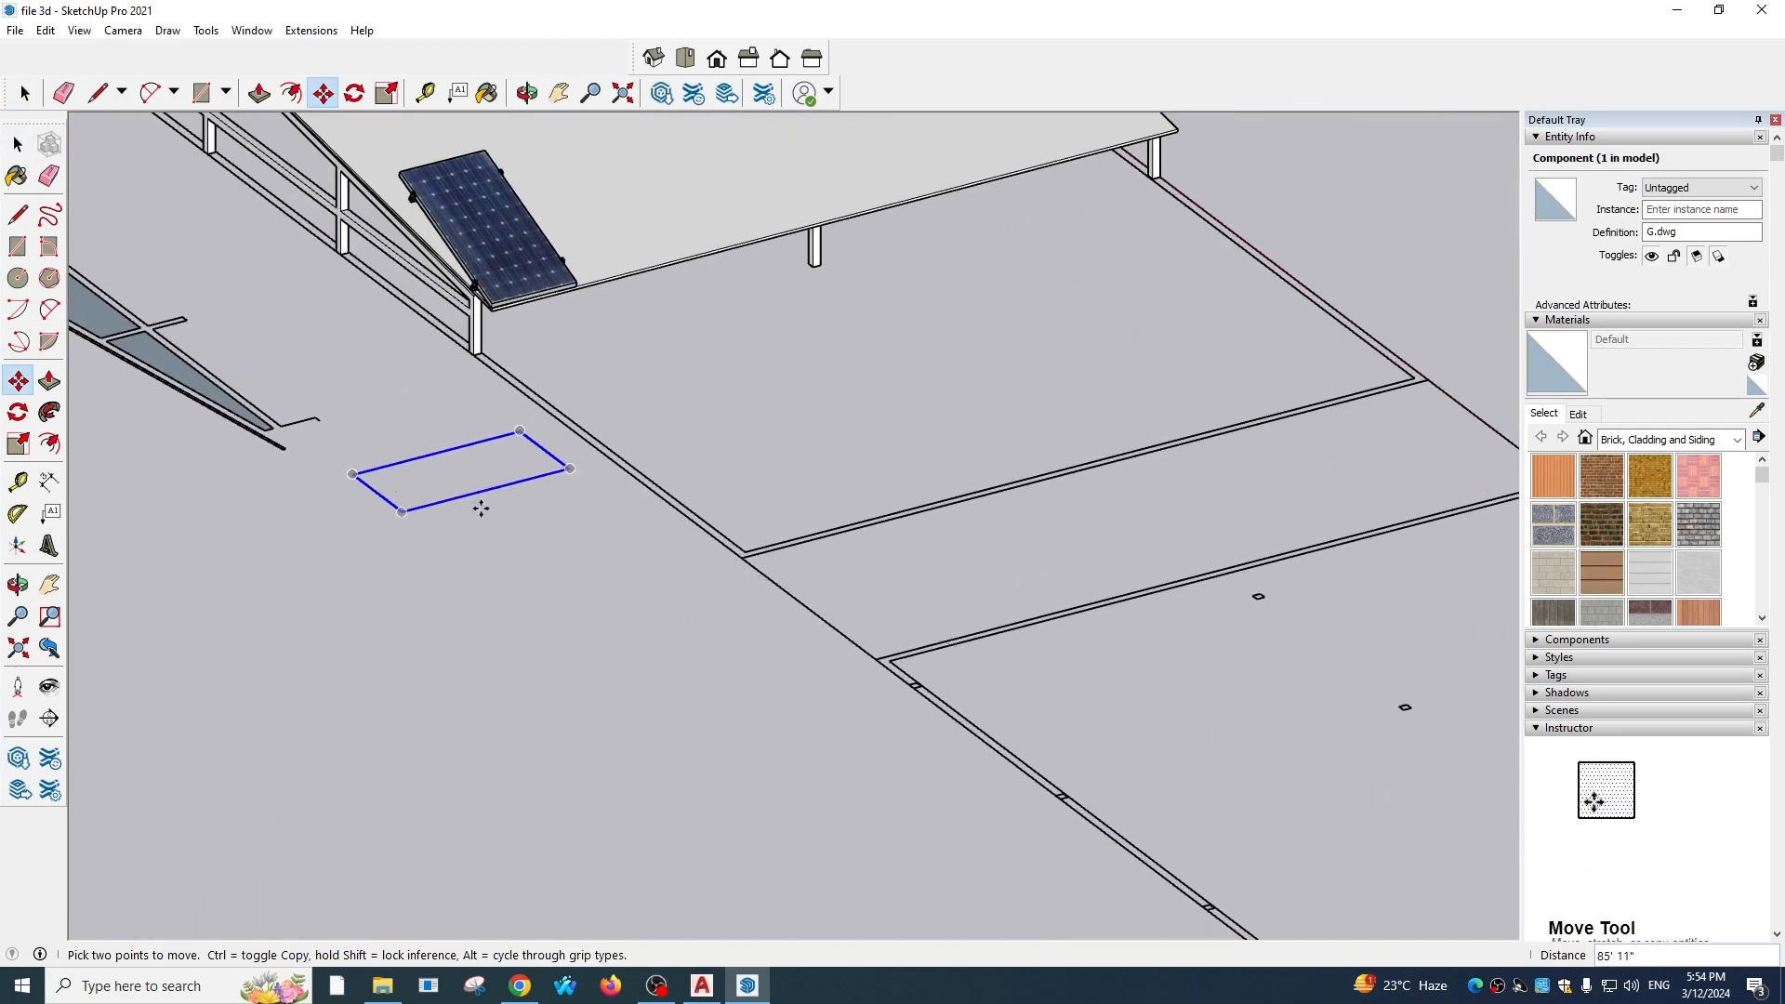
Move the panel outline by its corner onto the upper outer corner of the solar panel on the roof
middle_click_drag(476, 508, 458, 323)
left_click(17, 144)
left_click(487, 231)
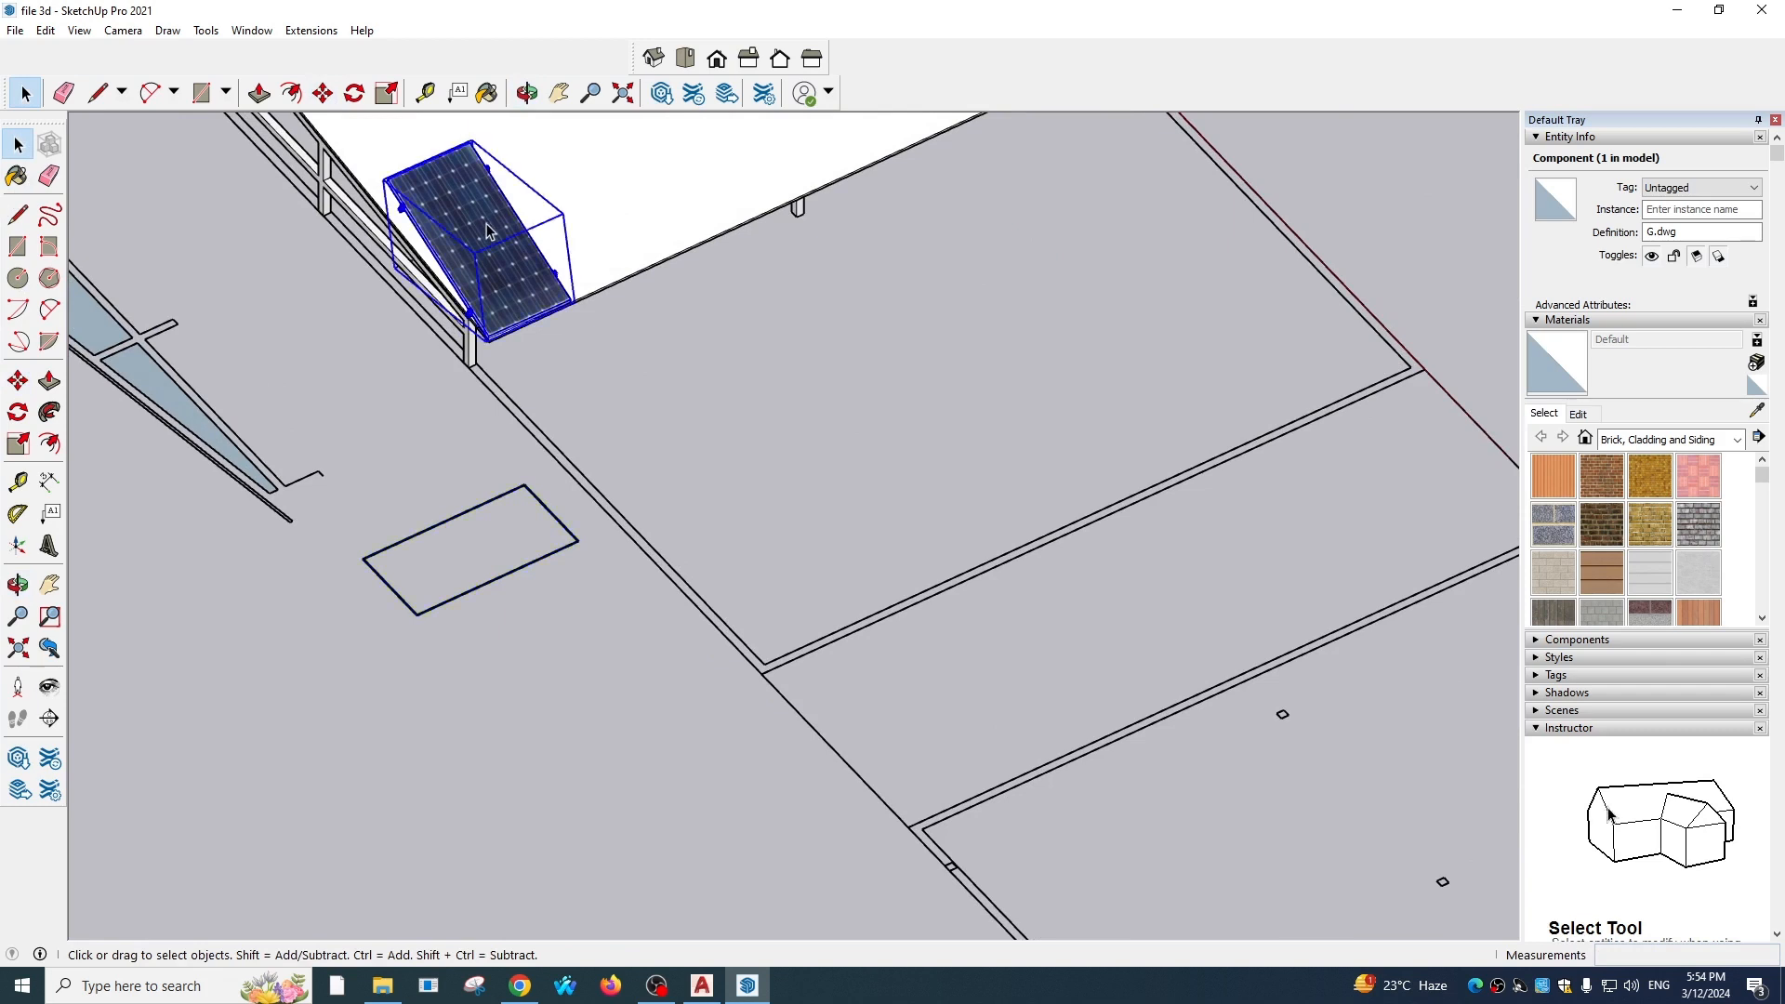
left_click(377, 587)
key("m")
left_click(364, 559)
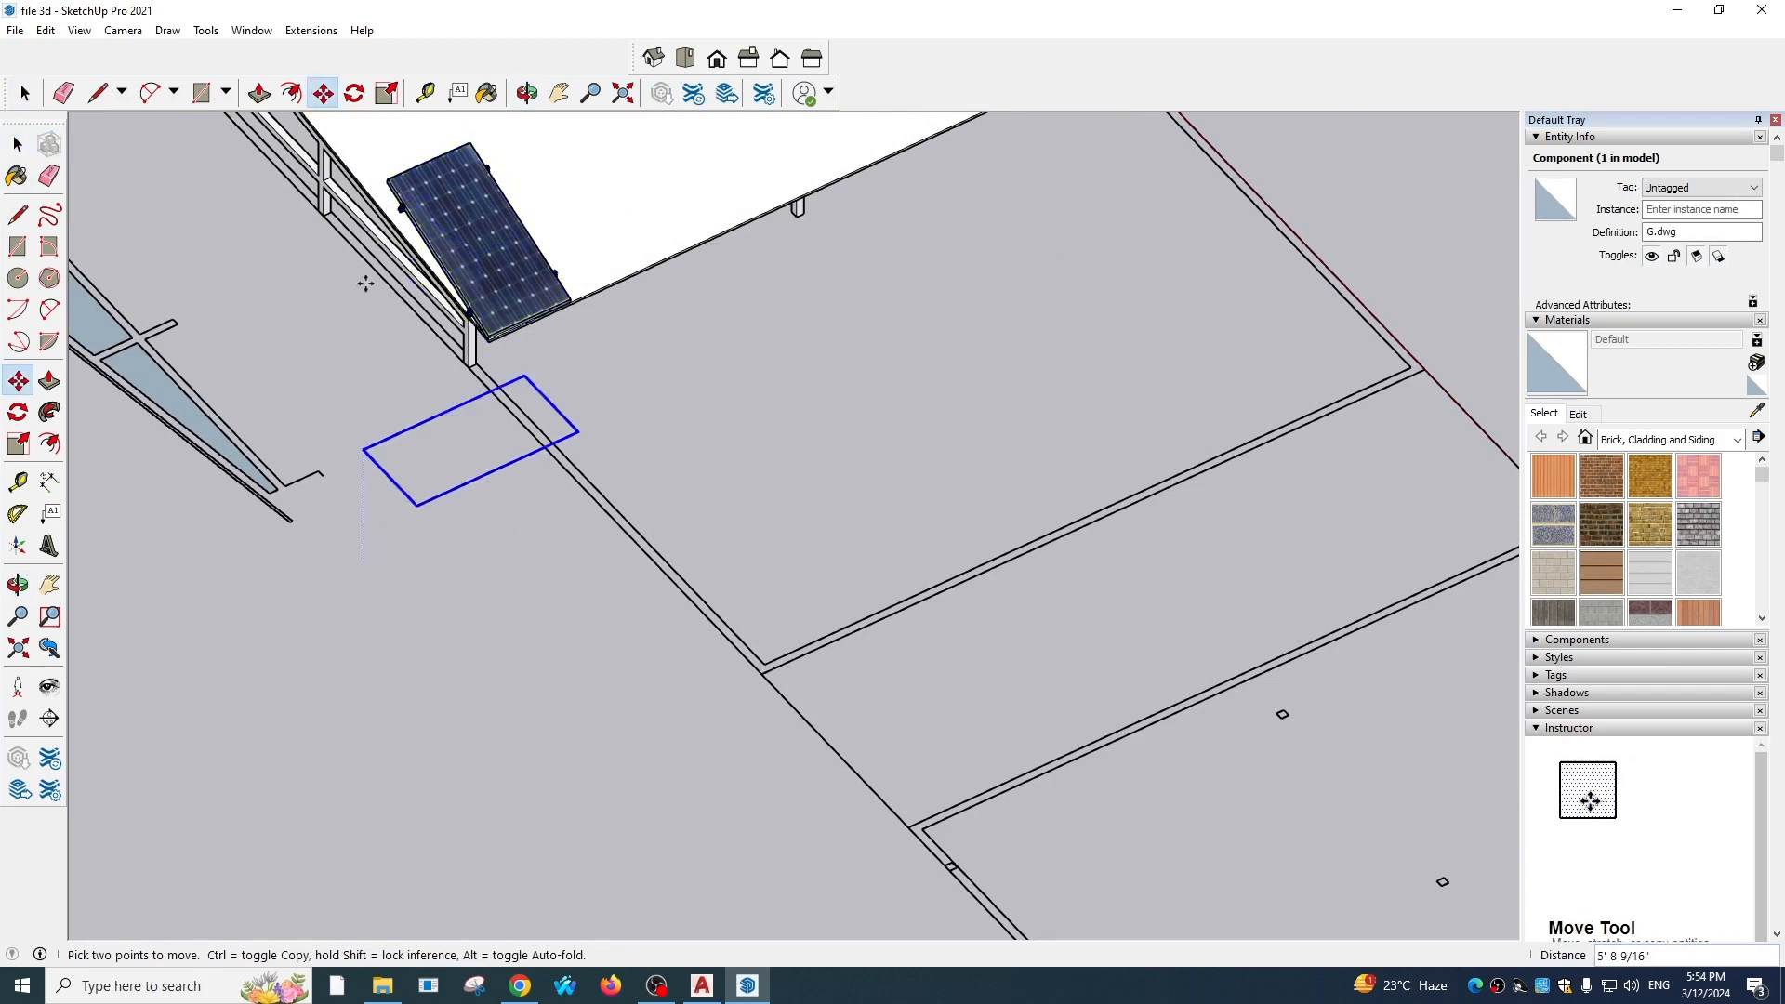
scroll(398, 193, "up", 2)
middle_click_drag(384, 174, 486, 433)
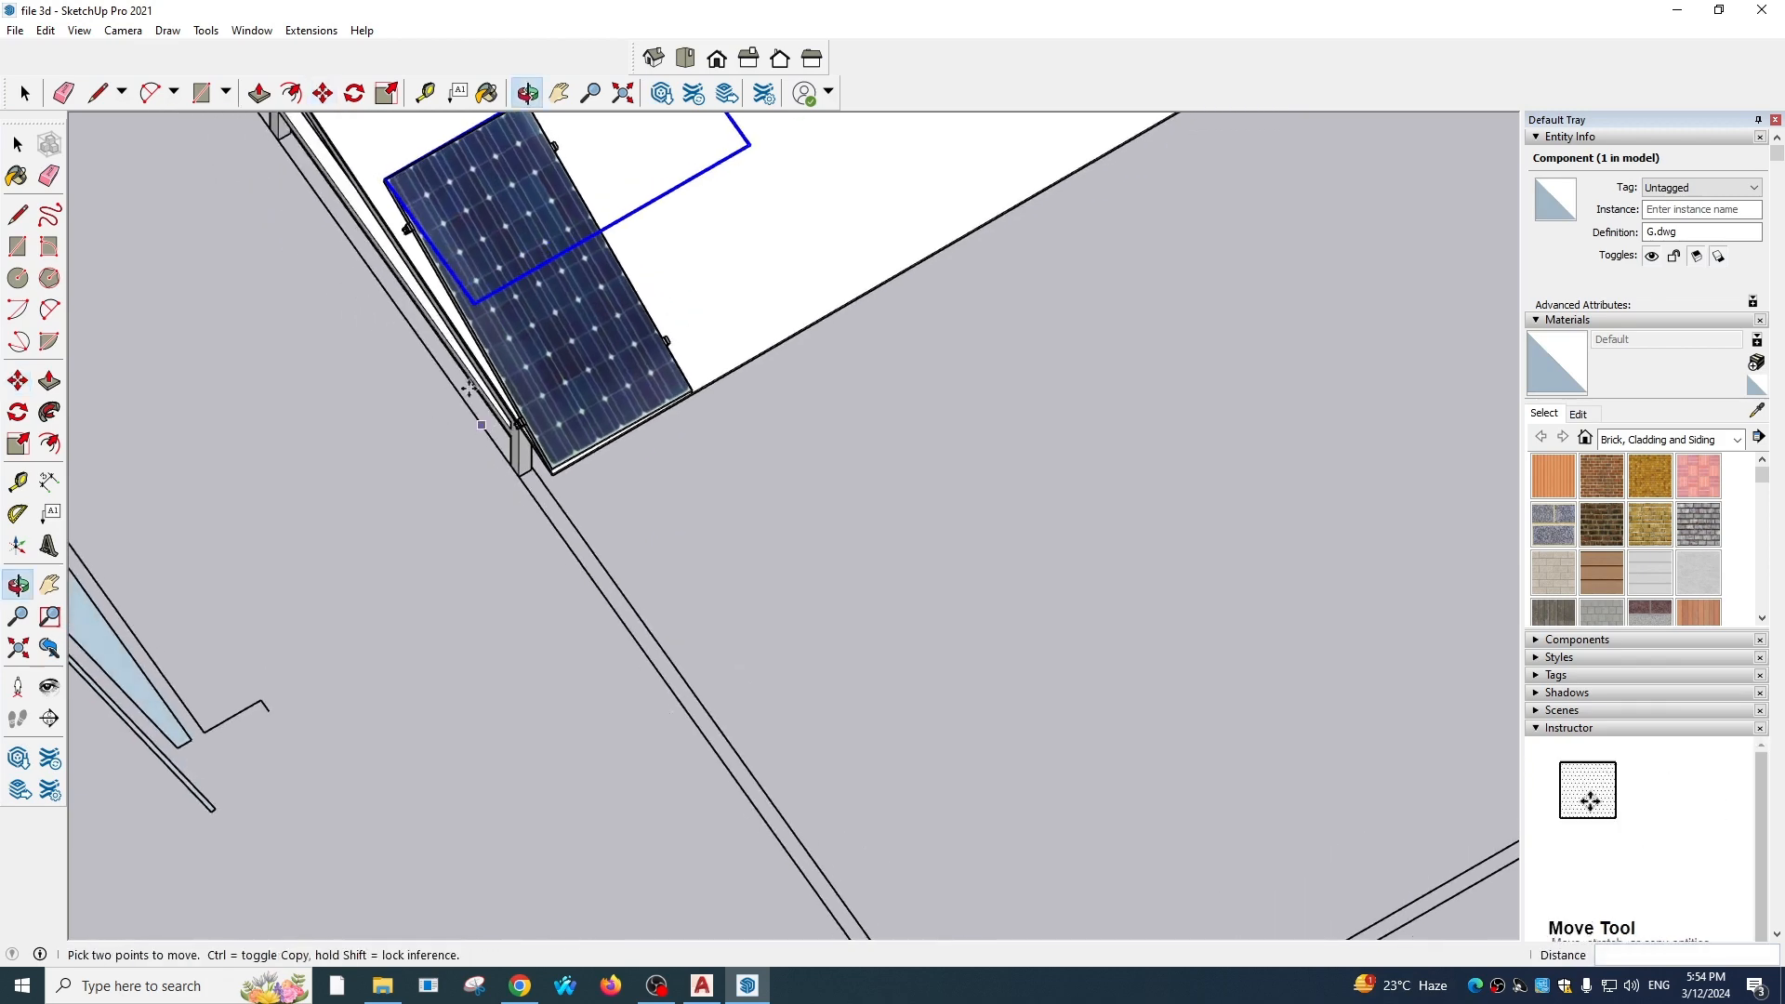
Rotate the panel outline about 89.5 degrees around that corner so its long edge runs along the solar panel's outer side, and deselect it
key("r")
middle_click_drag(393, 185, 393, 185)
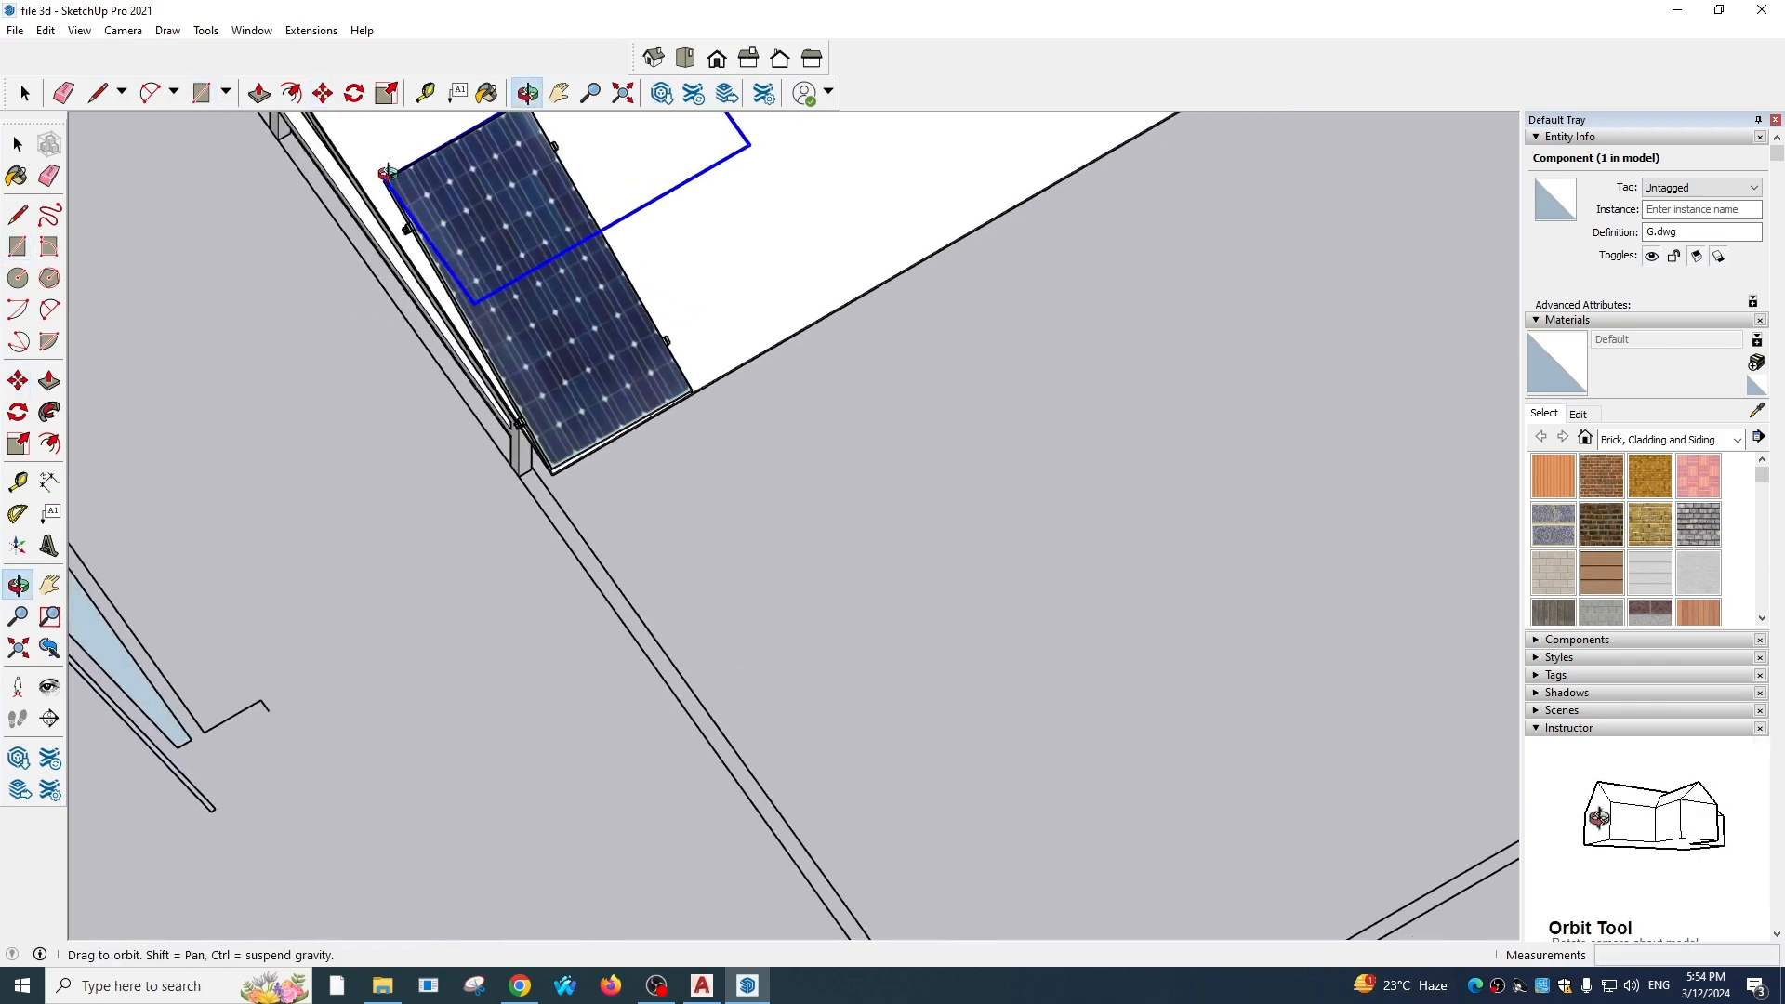
key("q")
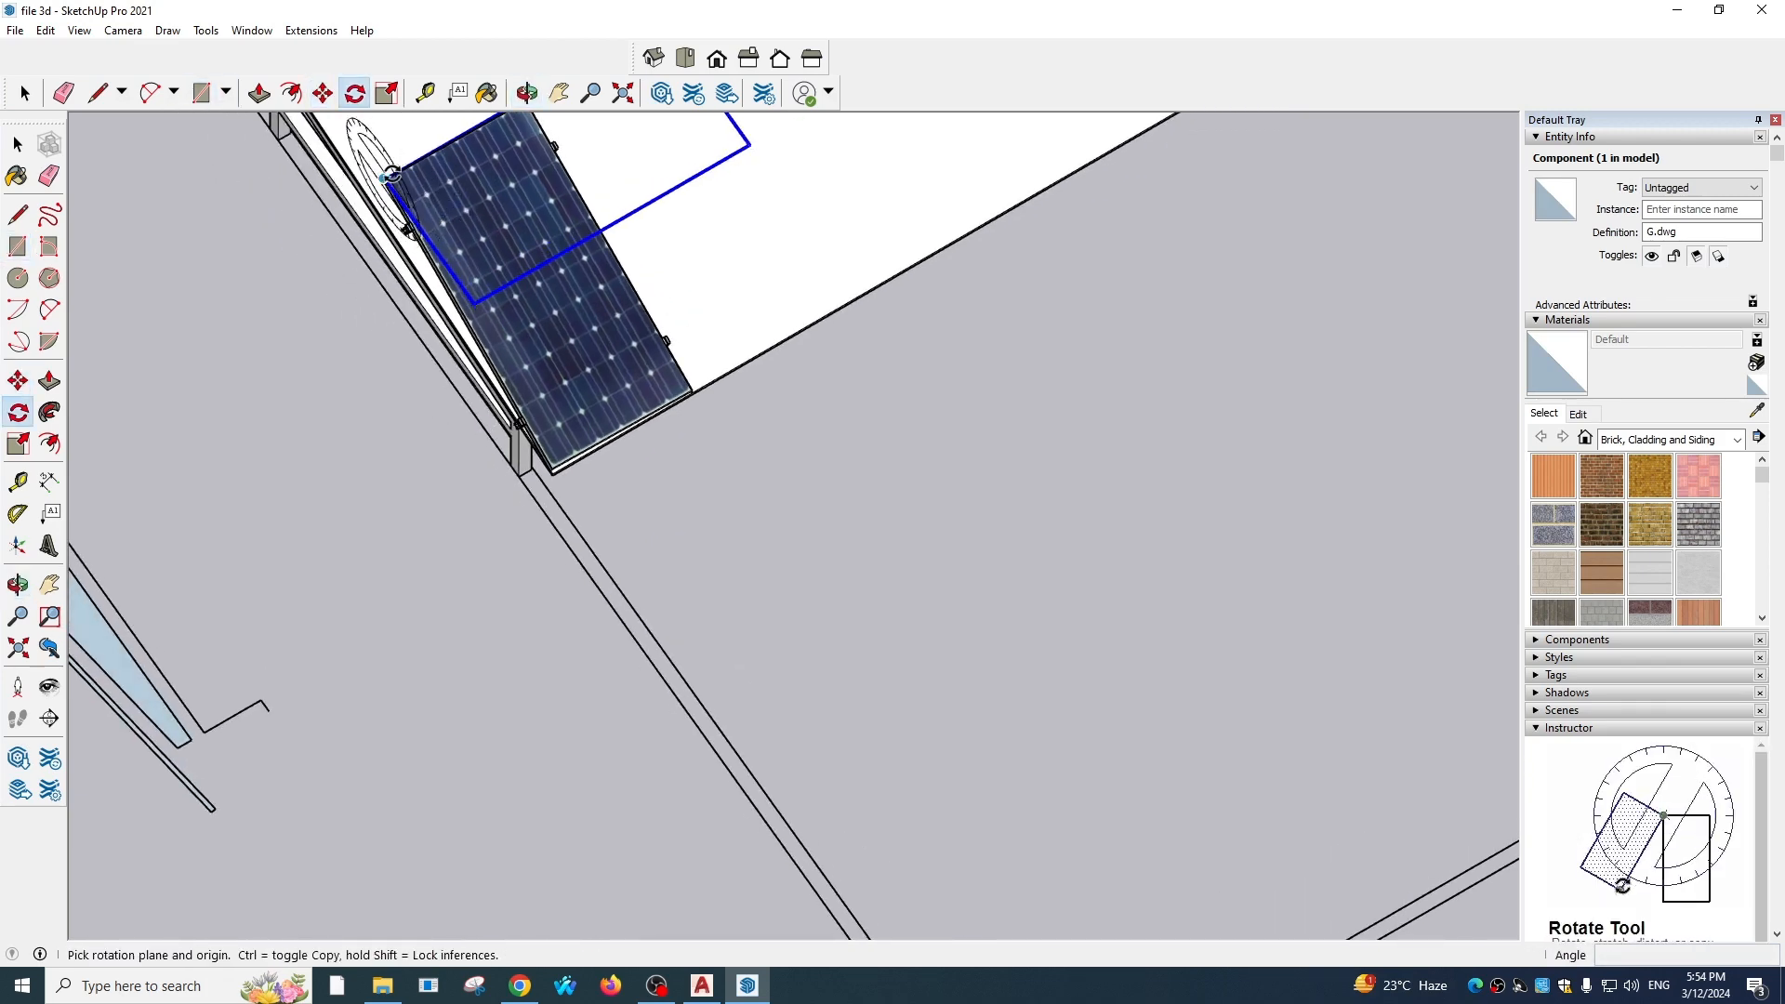
scroll(388, 174, "up", 3)
middle_click_drag(500, 135, 555, 173)
left_click(581, 146)
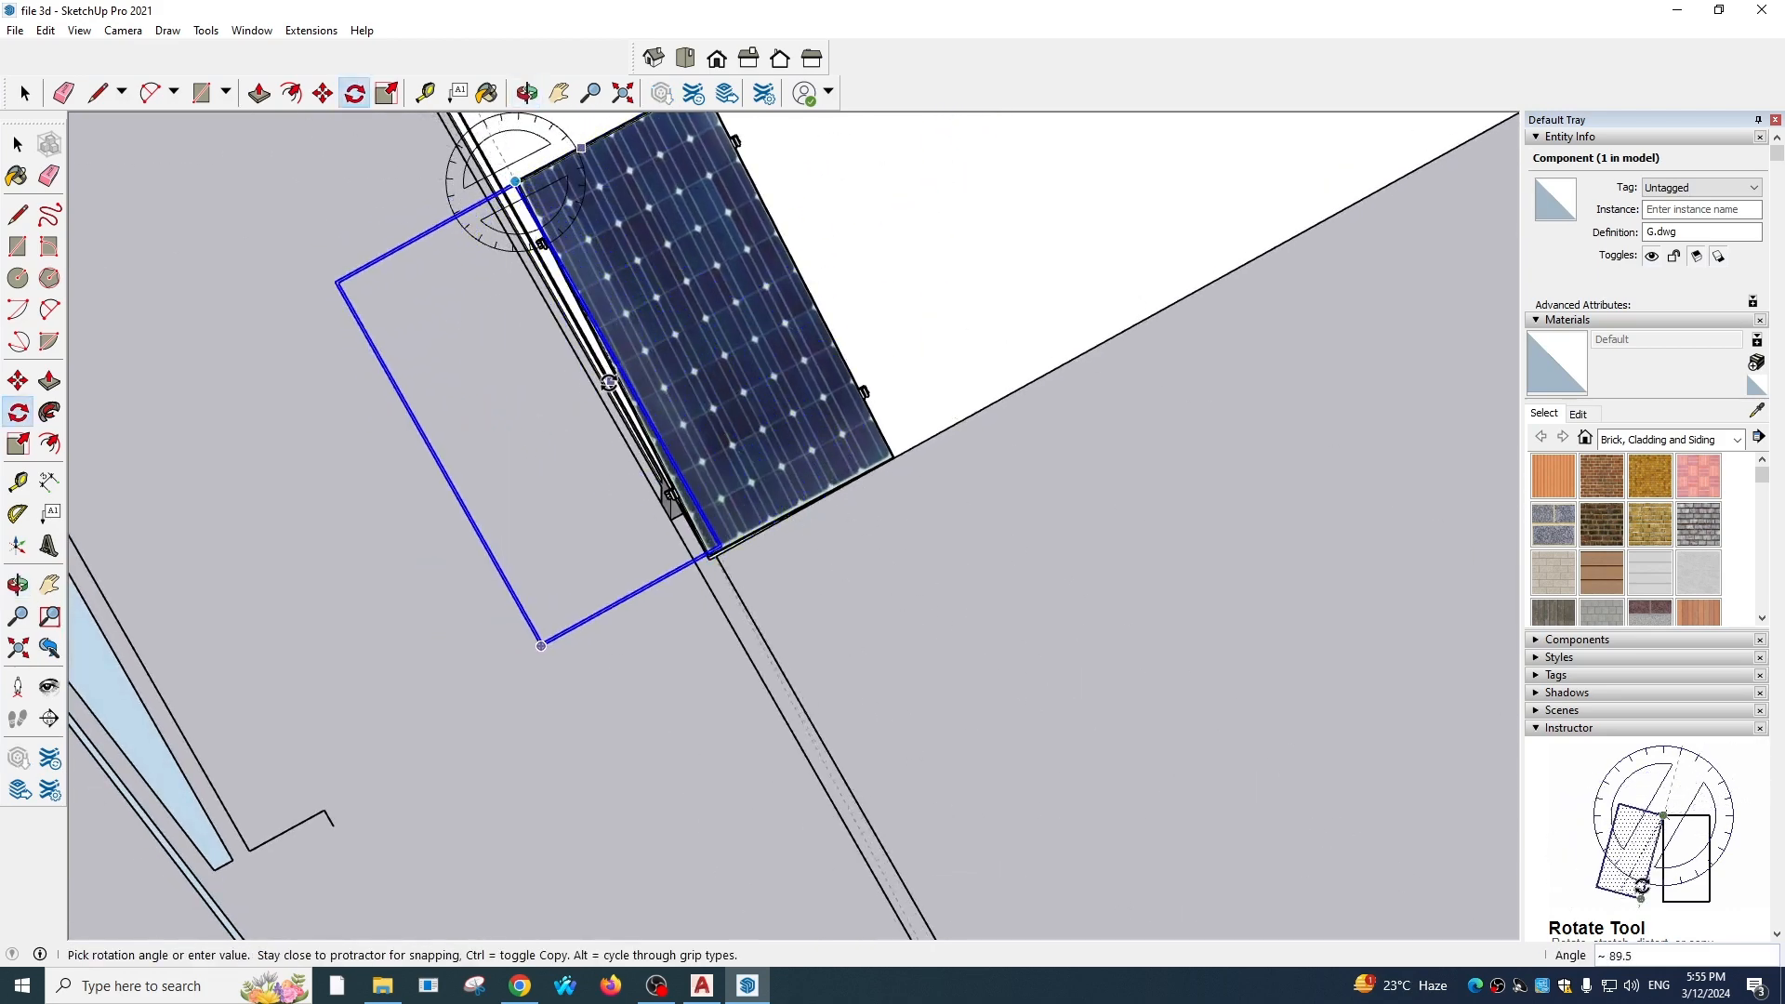
left_click(604, 383)
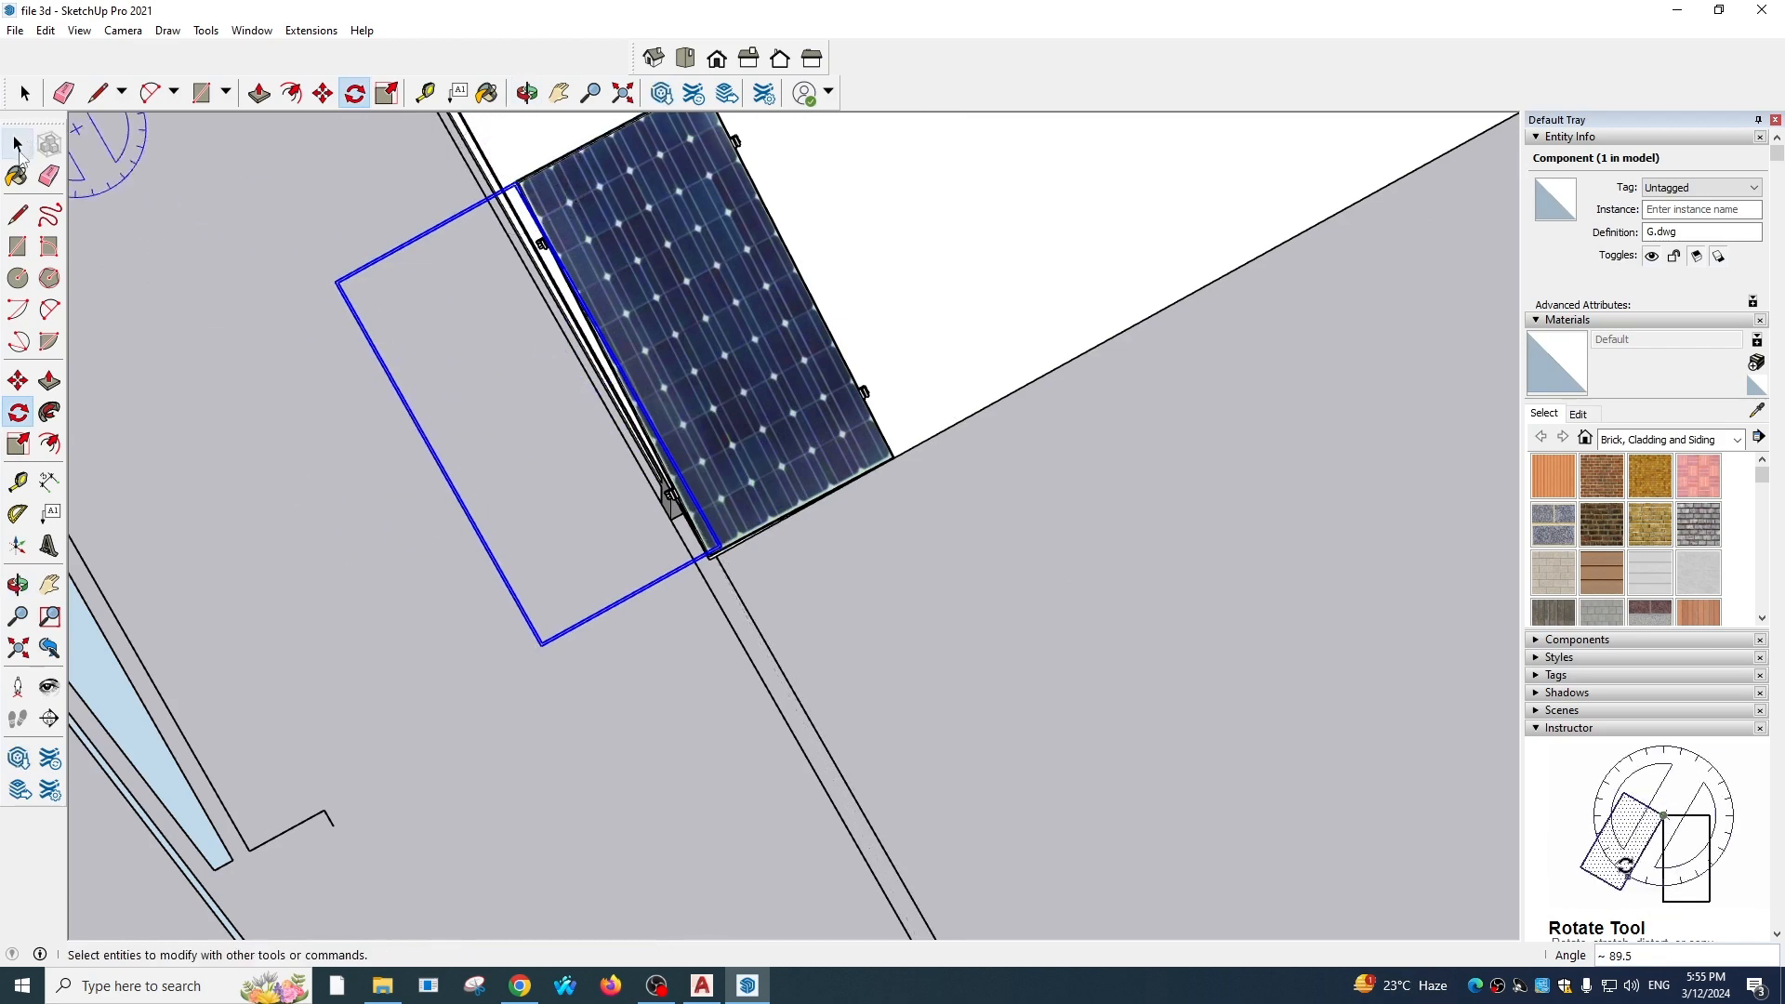
left_click(18, 144)
left_click_drag(390, 402, 346, 477)
left_click(423, 470)
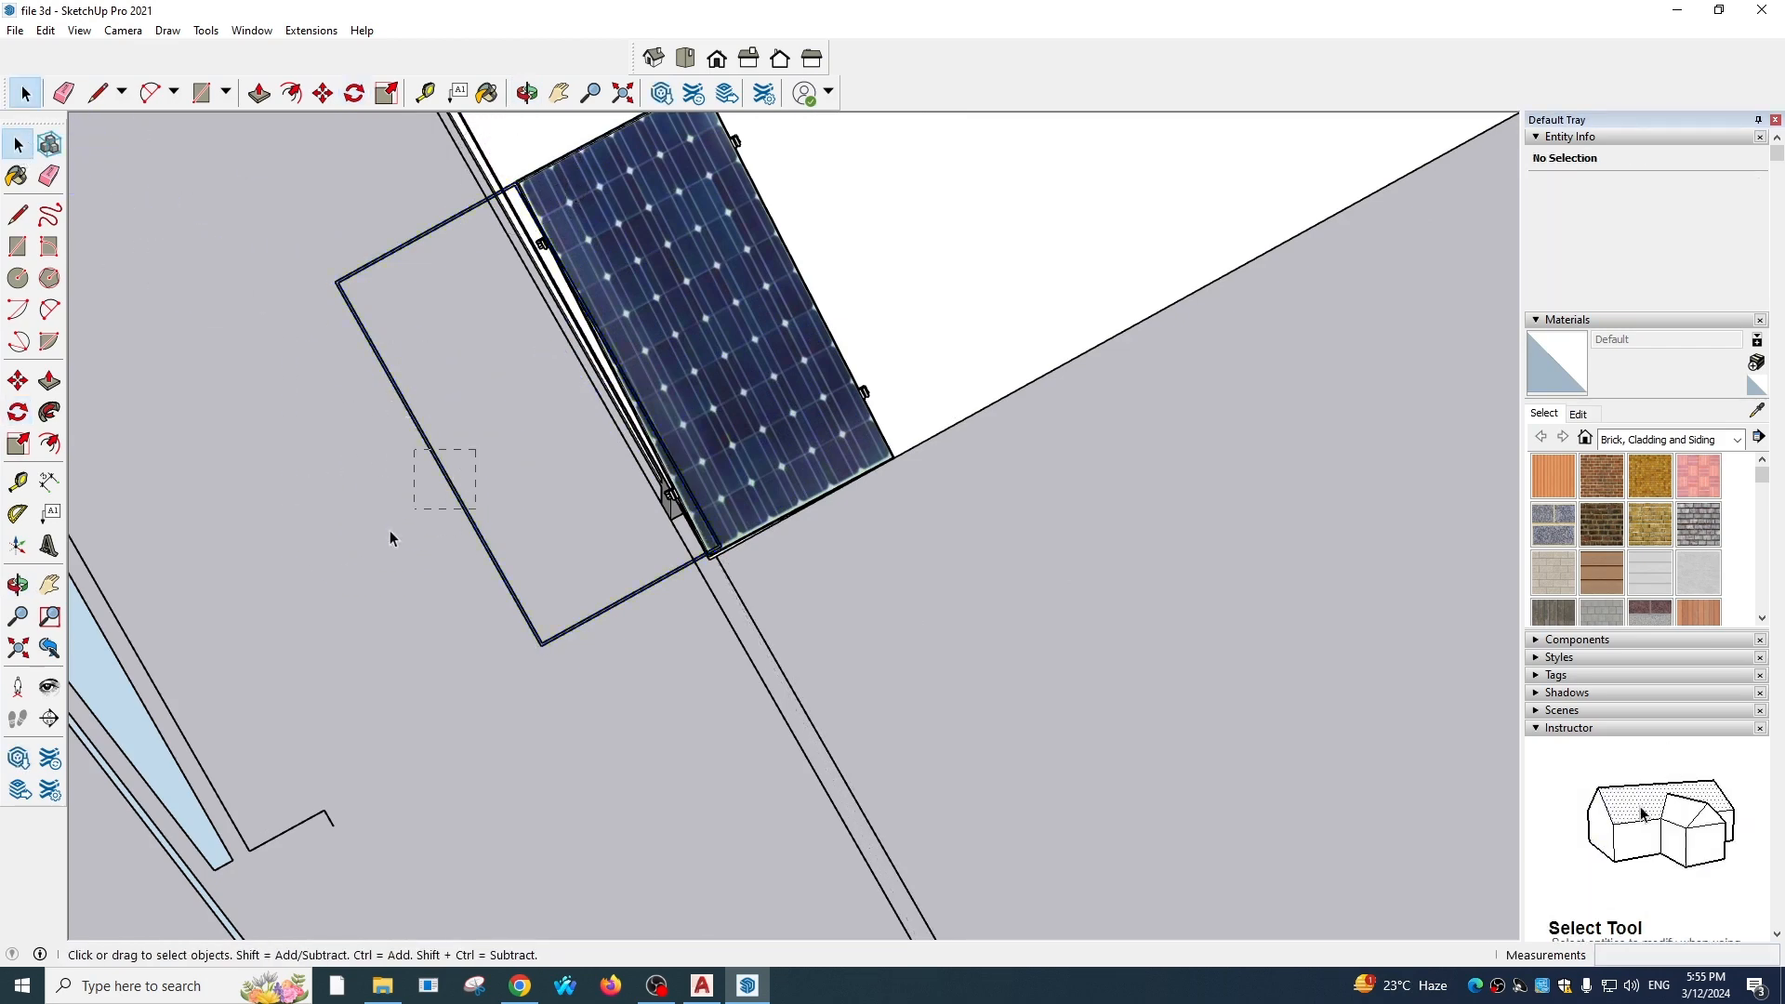
Copy the solar panel group along the roof's low edge, placing the copy directly beside the first panel
left_click(701, 398)
middle_click_drag(701, 398, 784, 358)
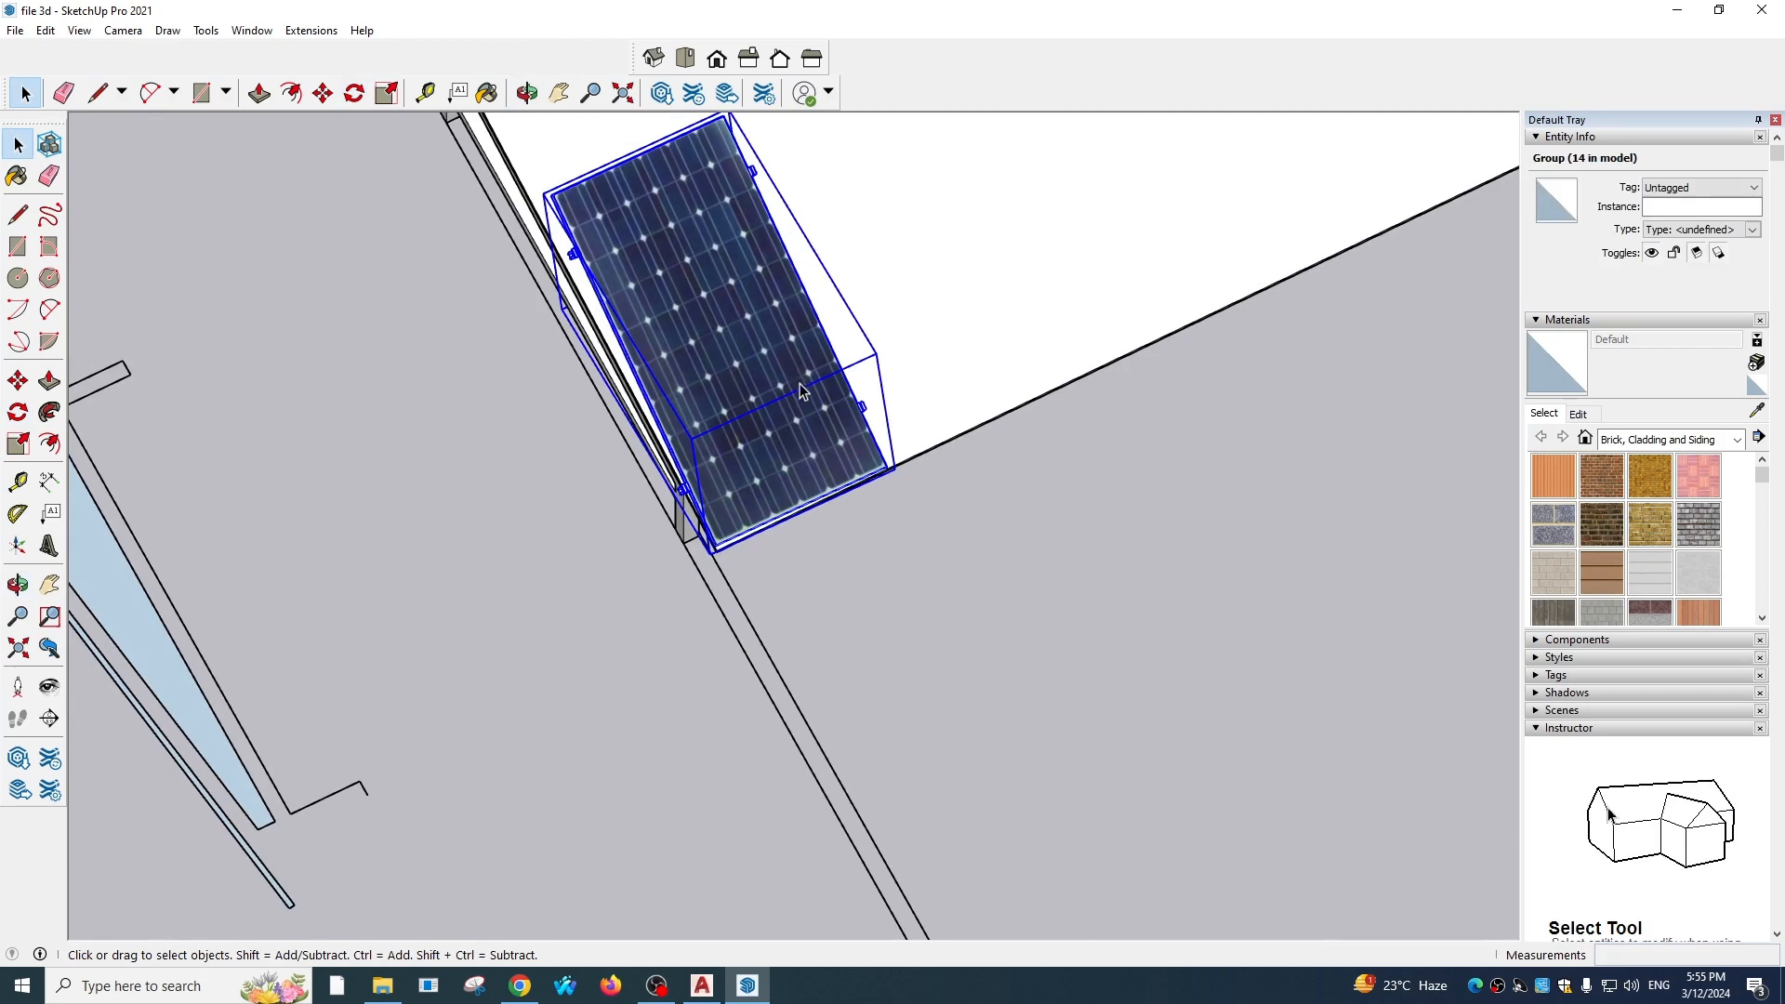
key("m")
scroll(666, 559, "up", 6)
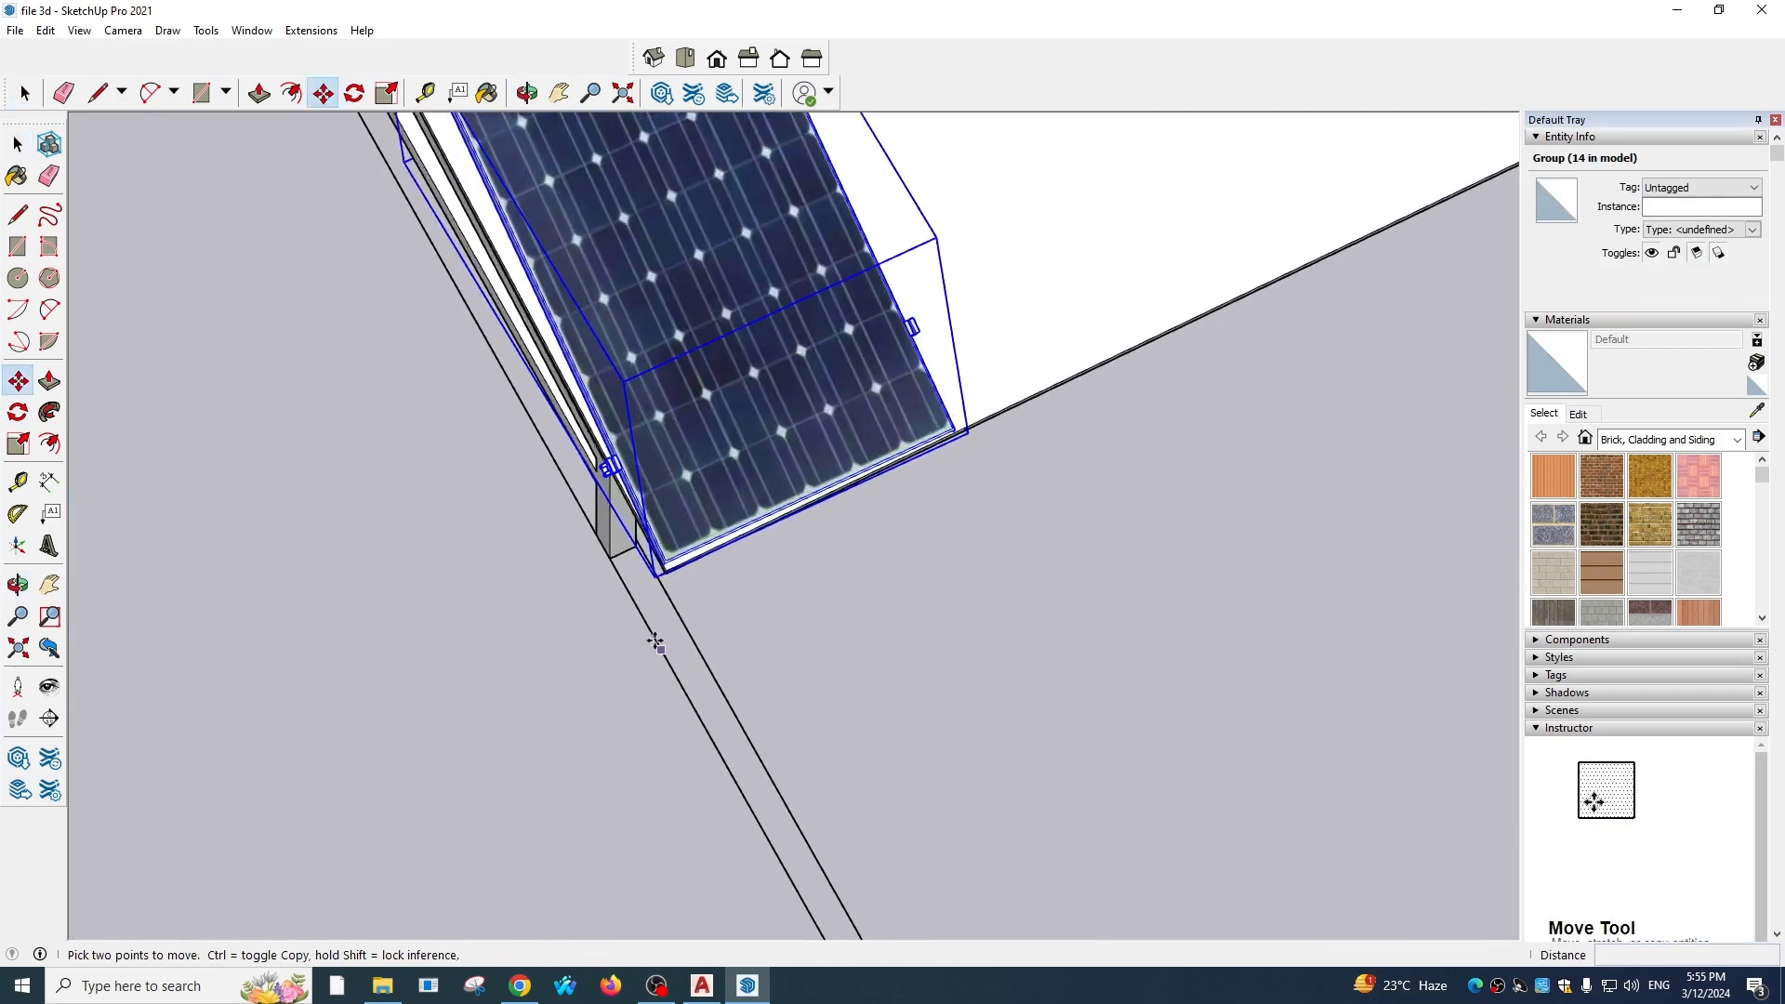
left_click(665, 559)
key("ctrl")
left_click(1124, 370)
scroll(818, 359, "down", 3)
scroll(1023, 341, "up", 1)
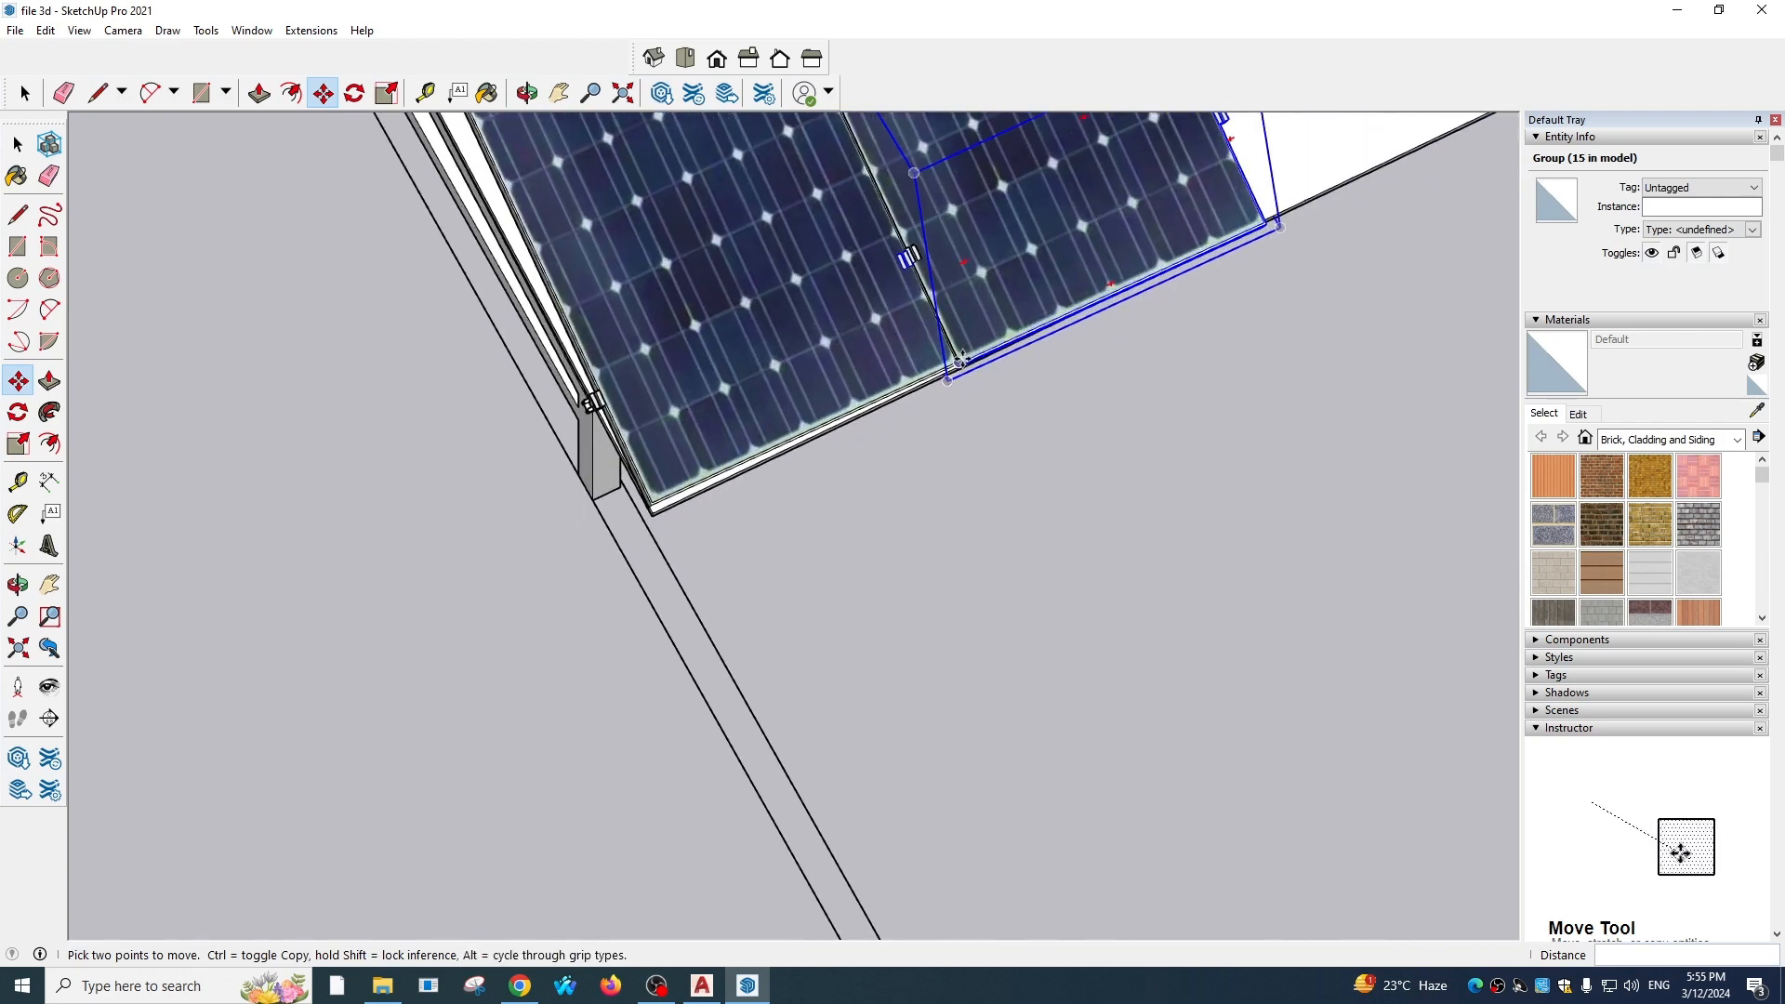
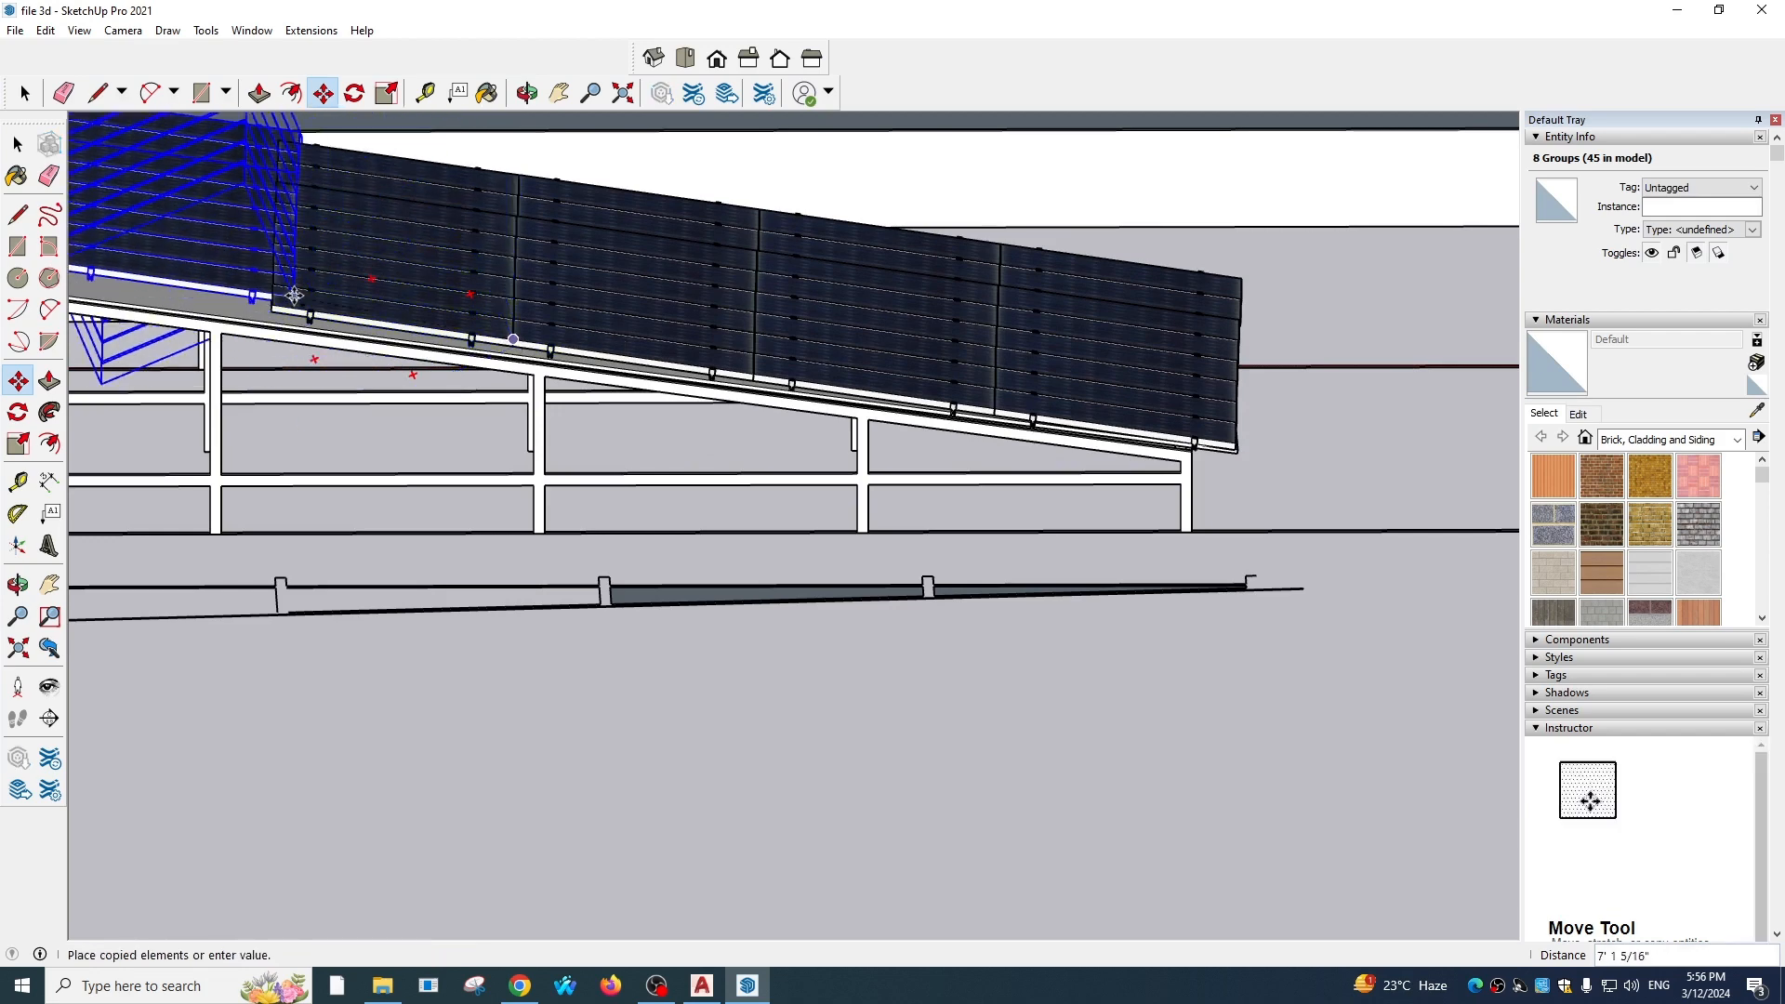
Copy the selected row of eight panels about 7' 5 5/8" up the slope, edge to edge with the row below it
key("ctrl")
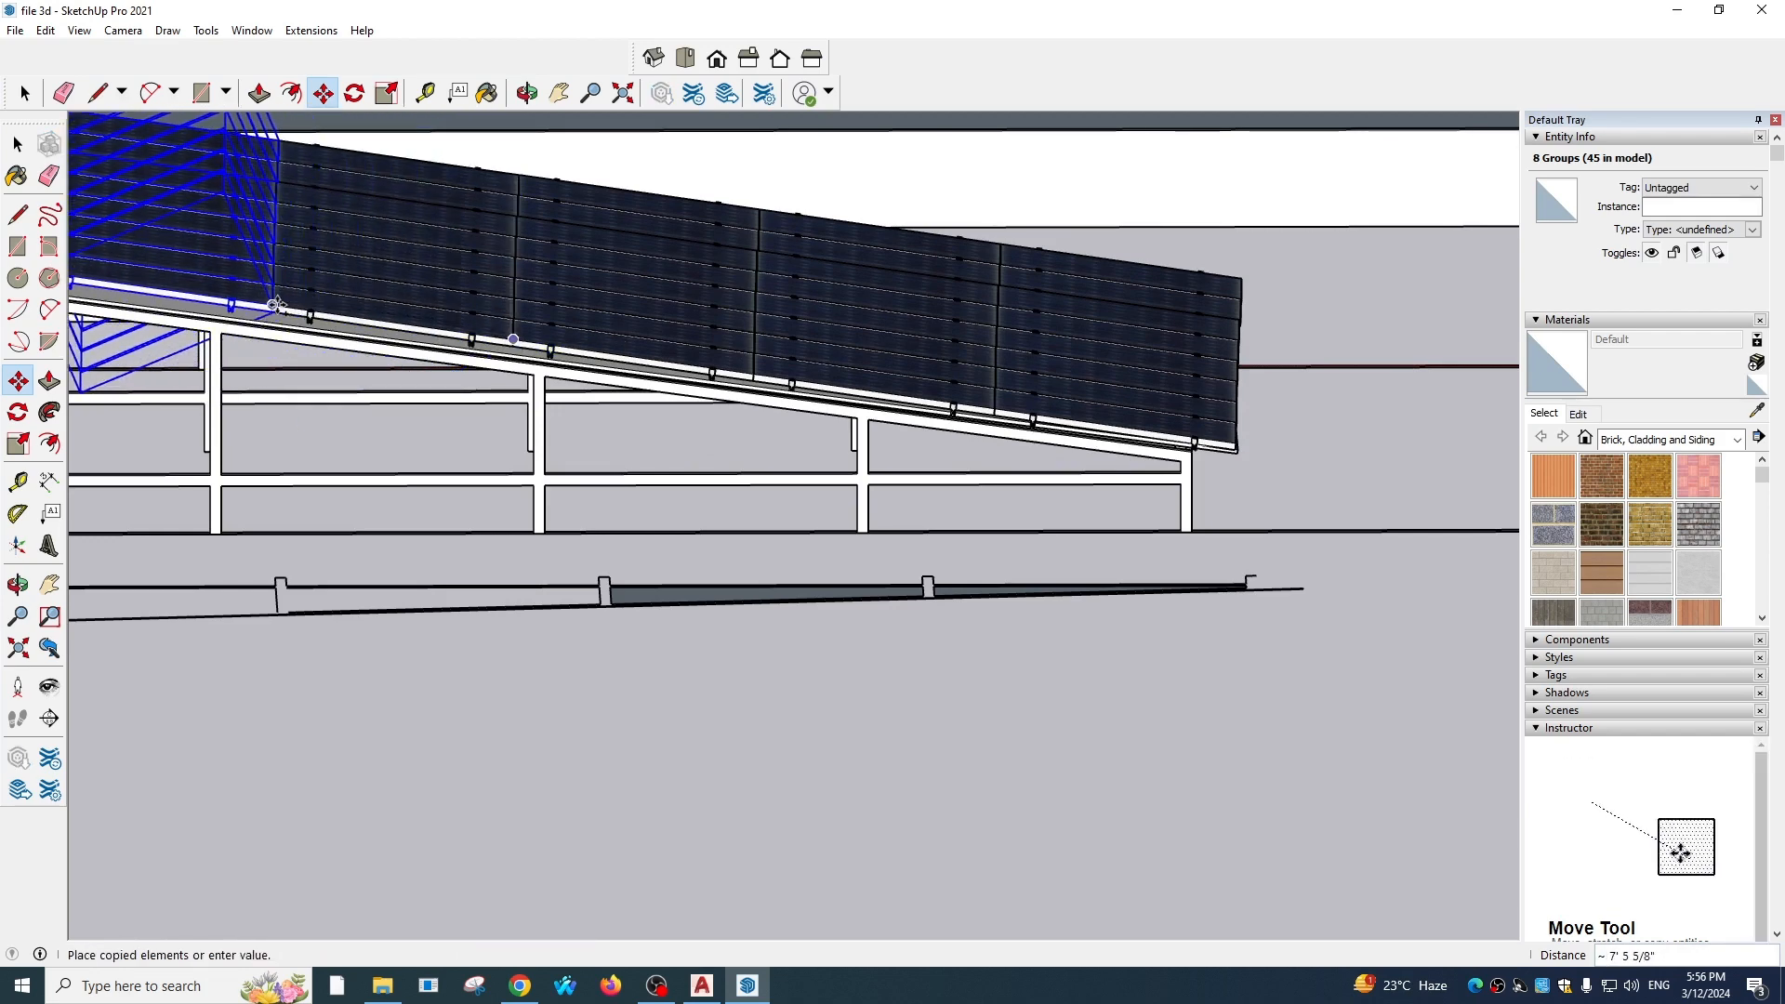
left_click(273, 306)
scroll(744, 407, "down", 2)
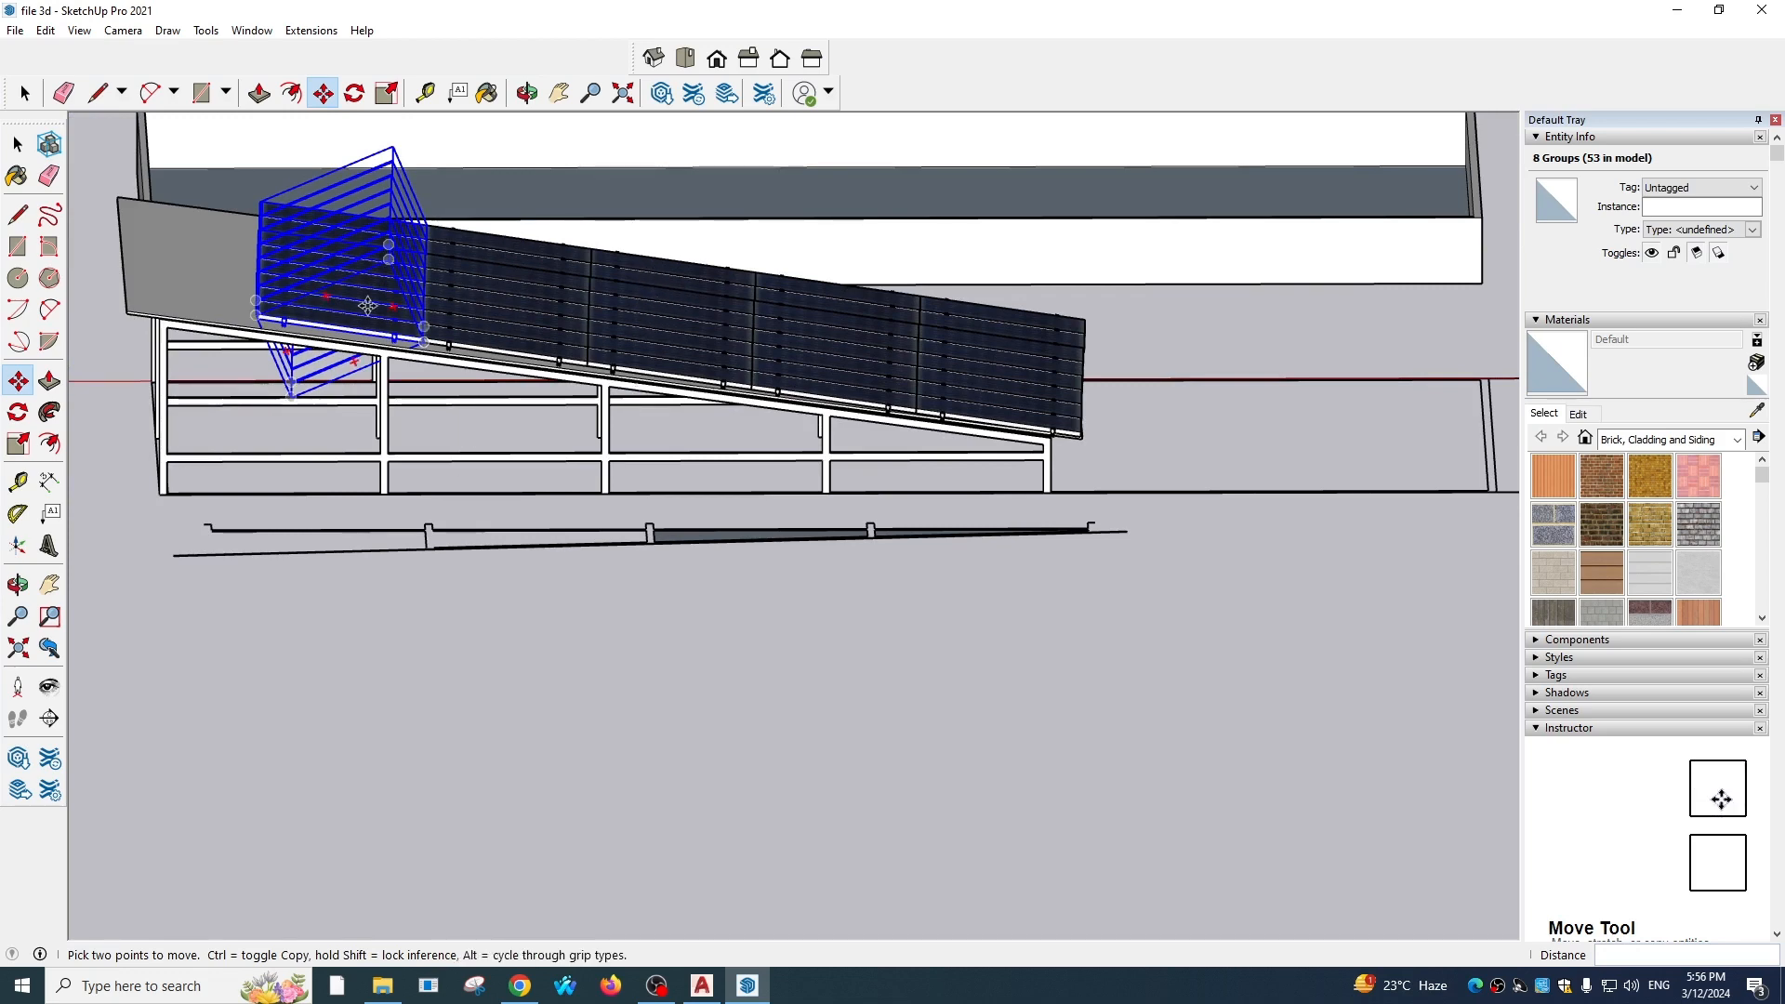
Copy the newest panel row about 7' 5 5/16" farther up to cover the strip at the roof's high edge, and deselect it
middle_click_drag(433, 398, 192, 378)
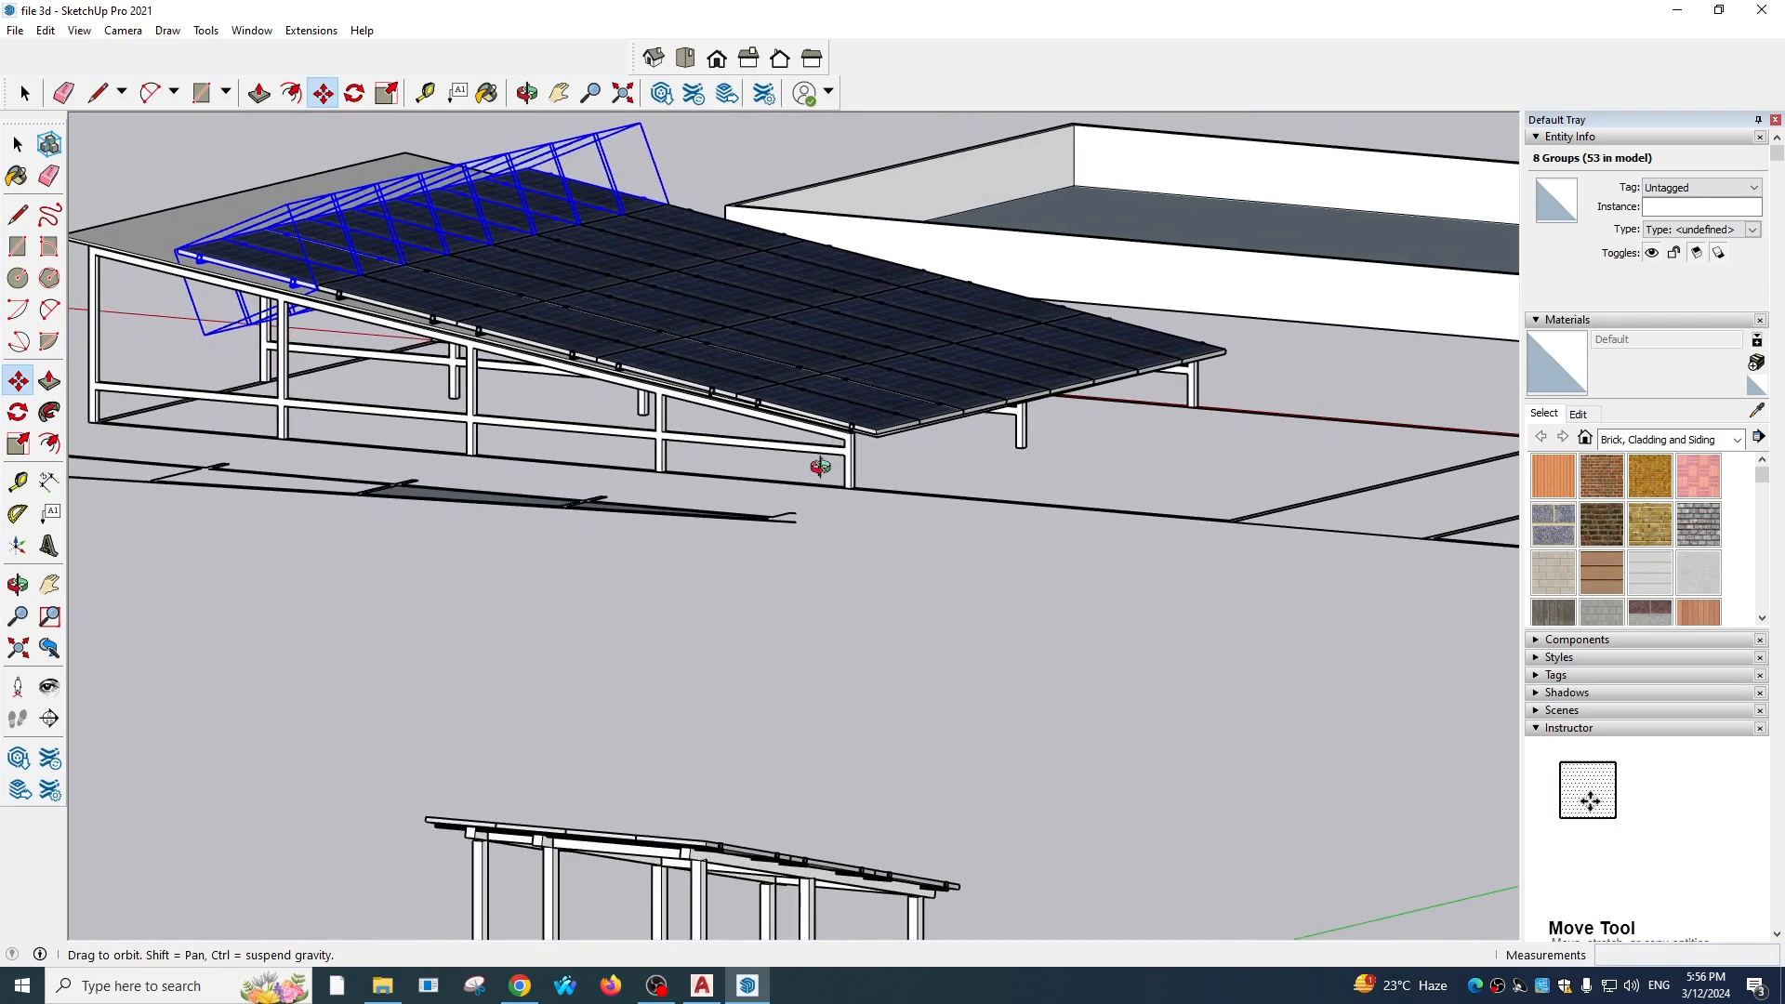
middle_click_drag(817, 466, 761, 514)
scroll(837, 503, "down", 2)
scroll(839, 503, "down", 2)
middle_click_drag(992, 287, 920, 410)
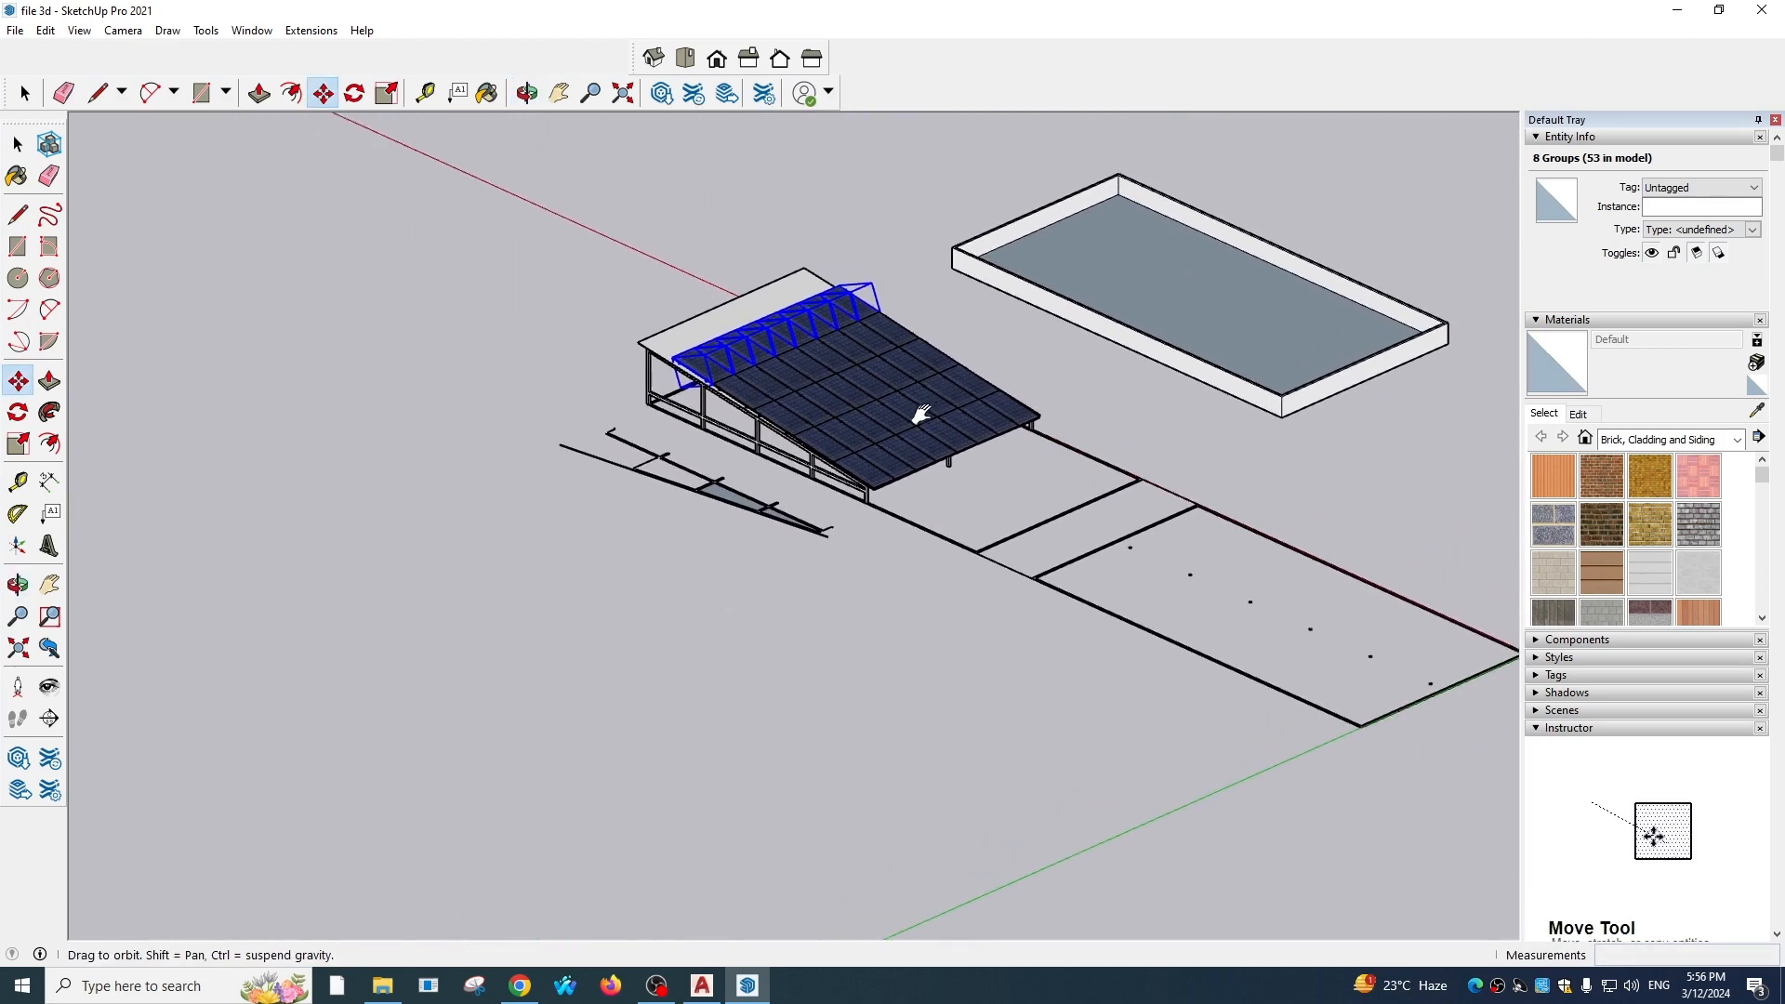
scroll(892, 532, "up", 2)
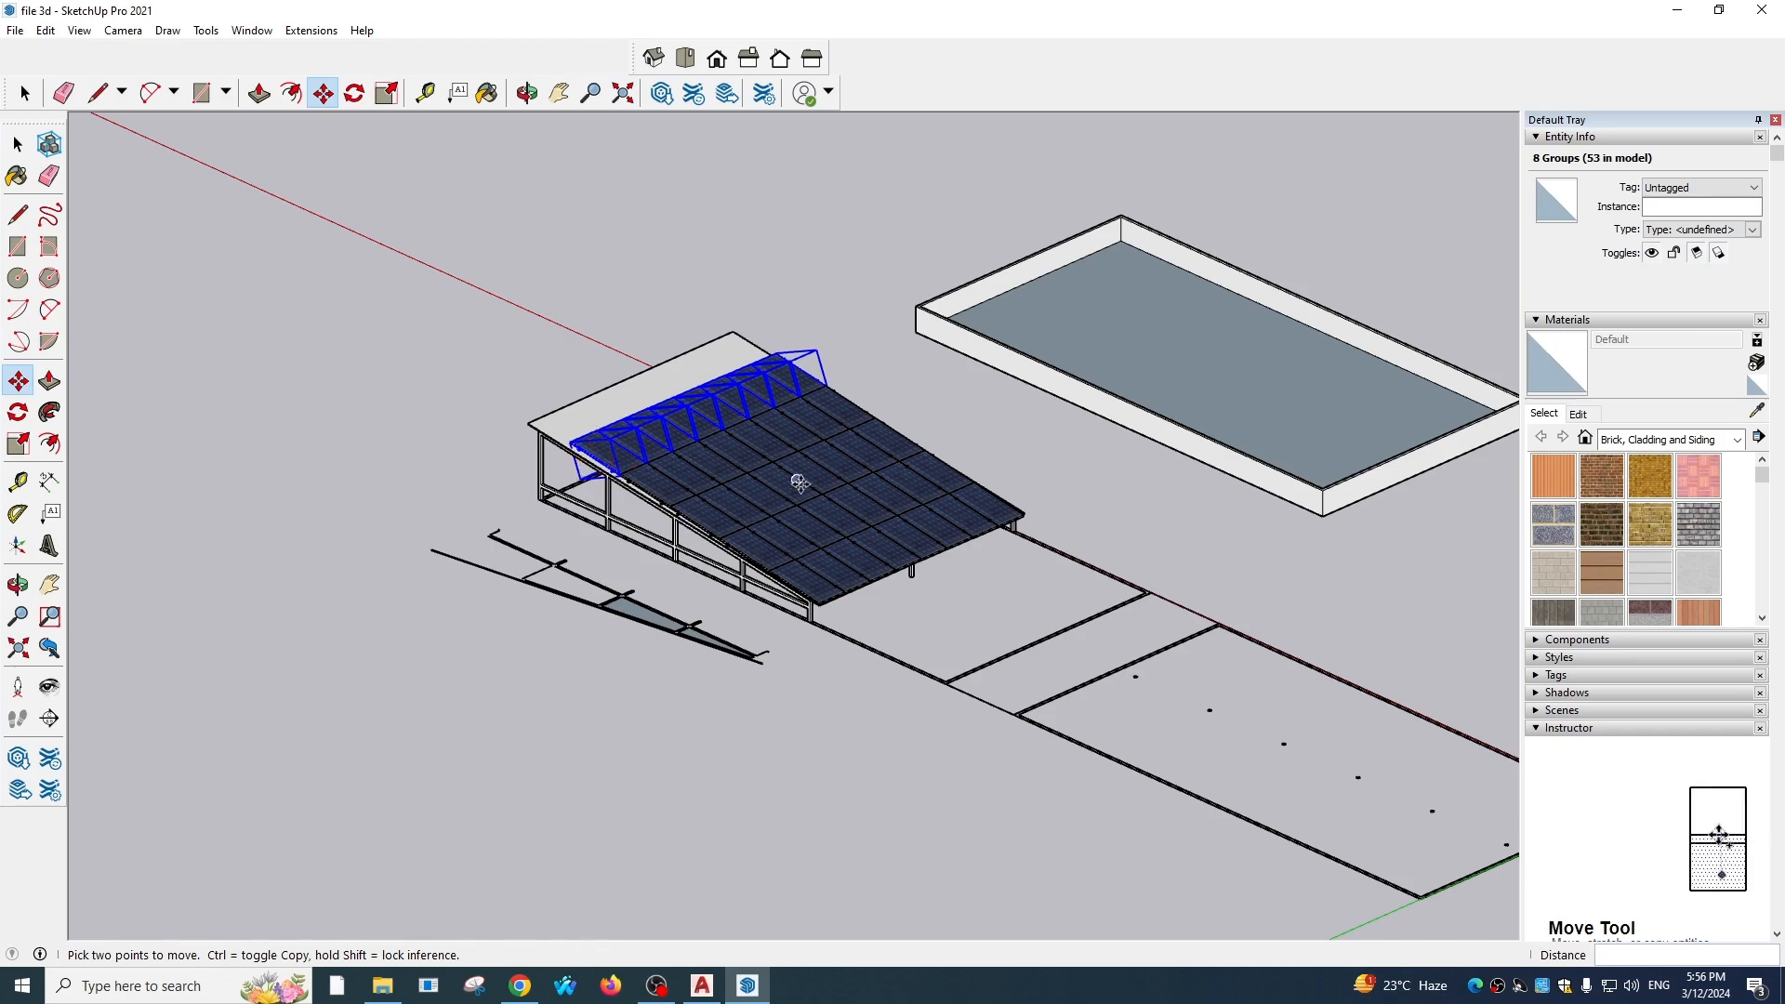
scroll(859, 489, "down", 5)
scroll(817, 598, "up", 4)
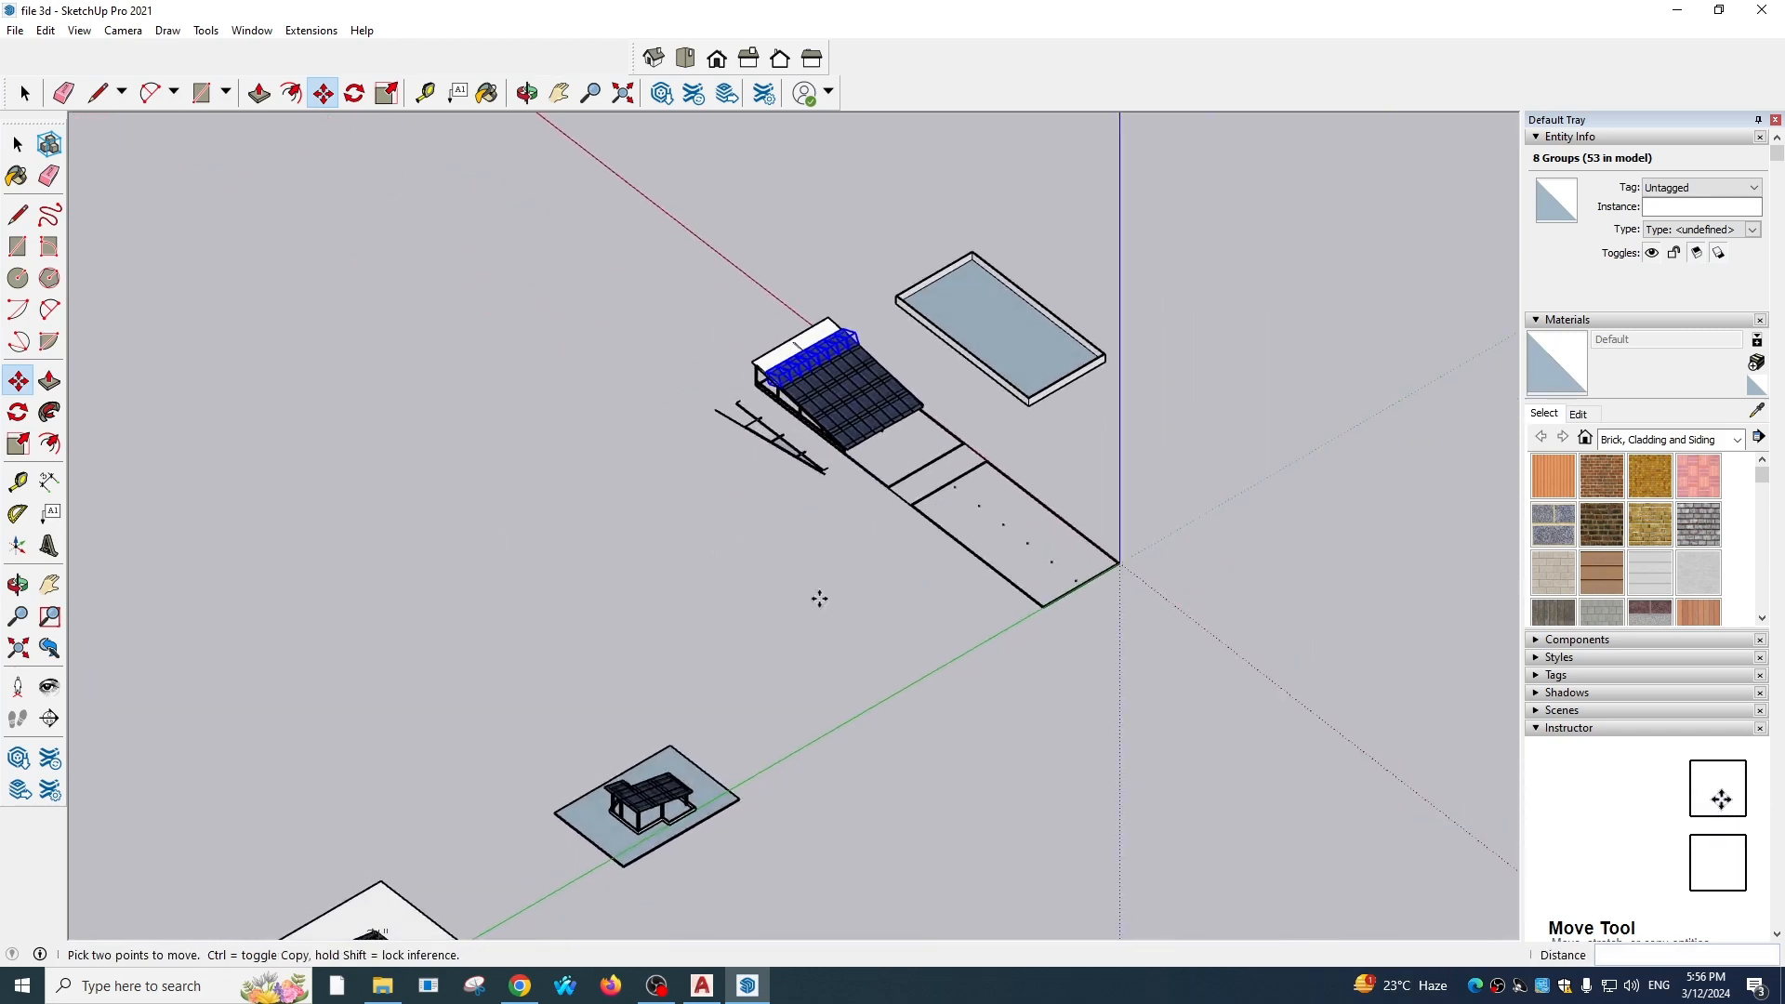
scroll(878, 367, "up", 2)
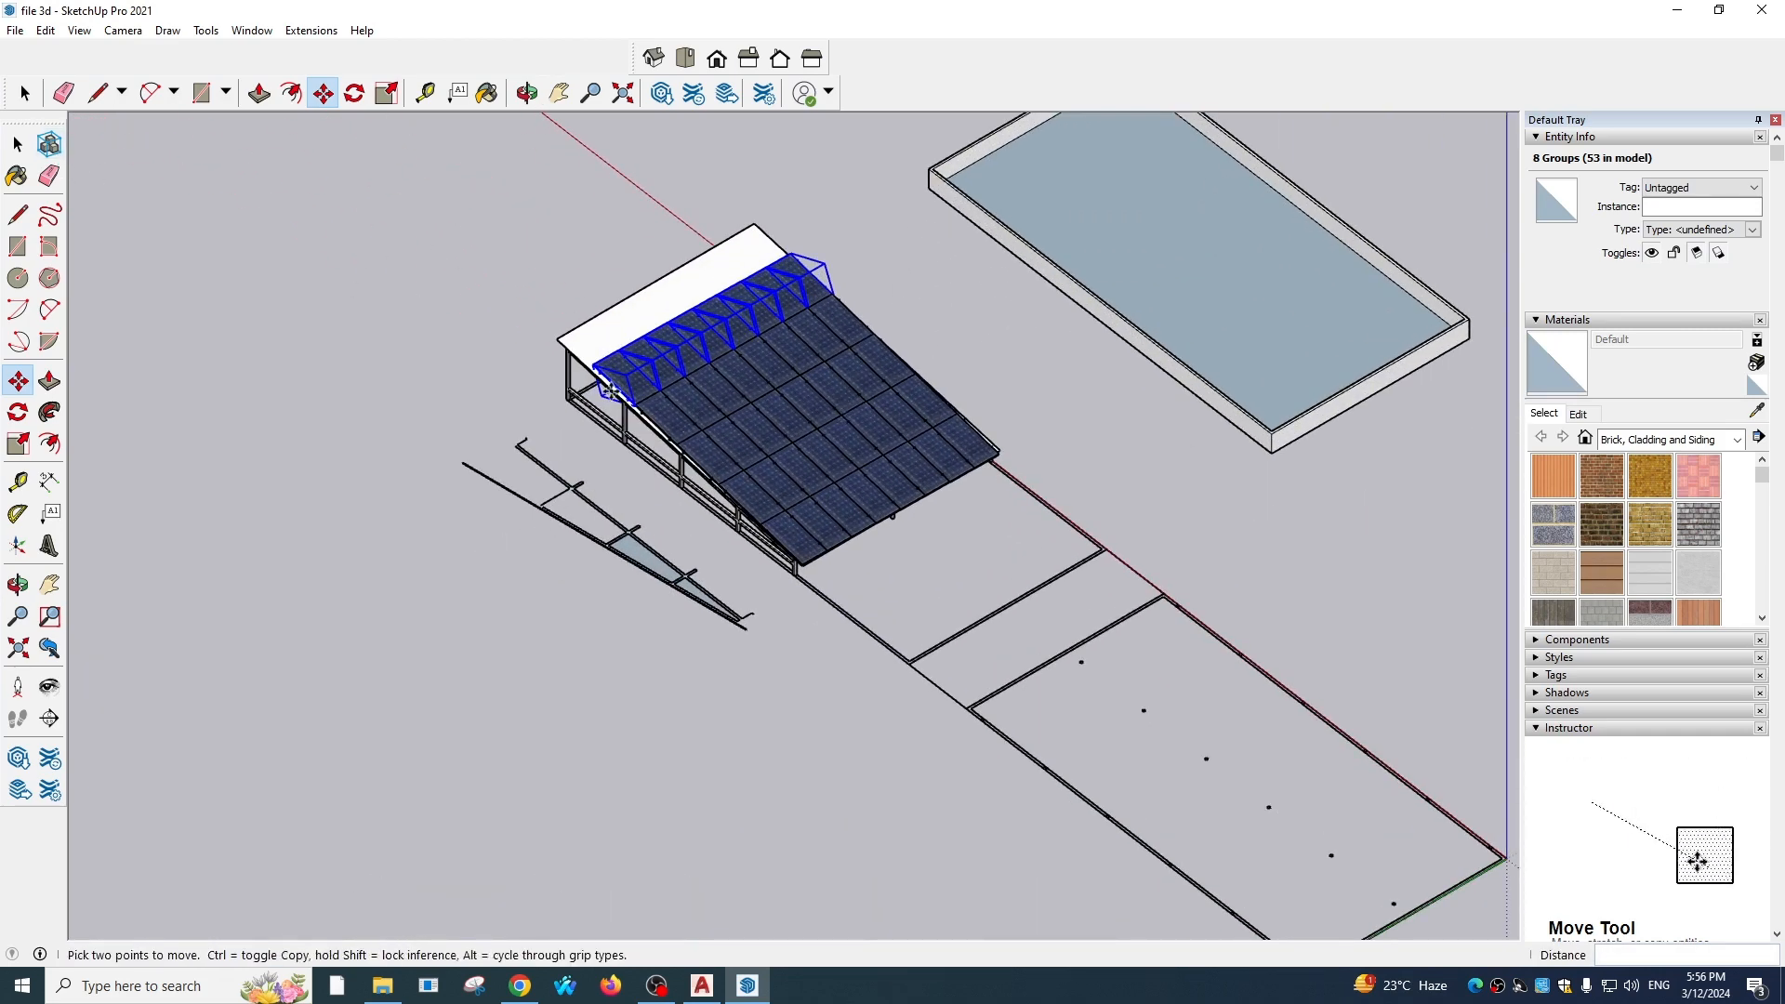
scroll(612, 391, "up", 6)
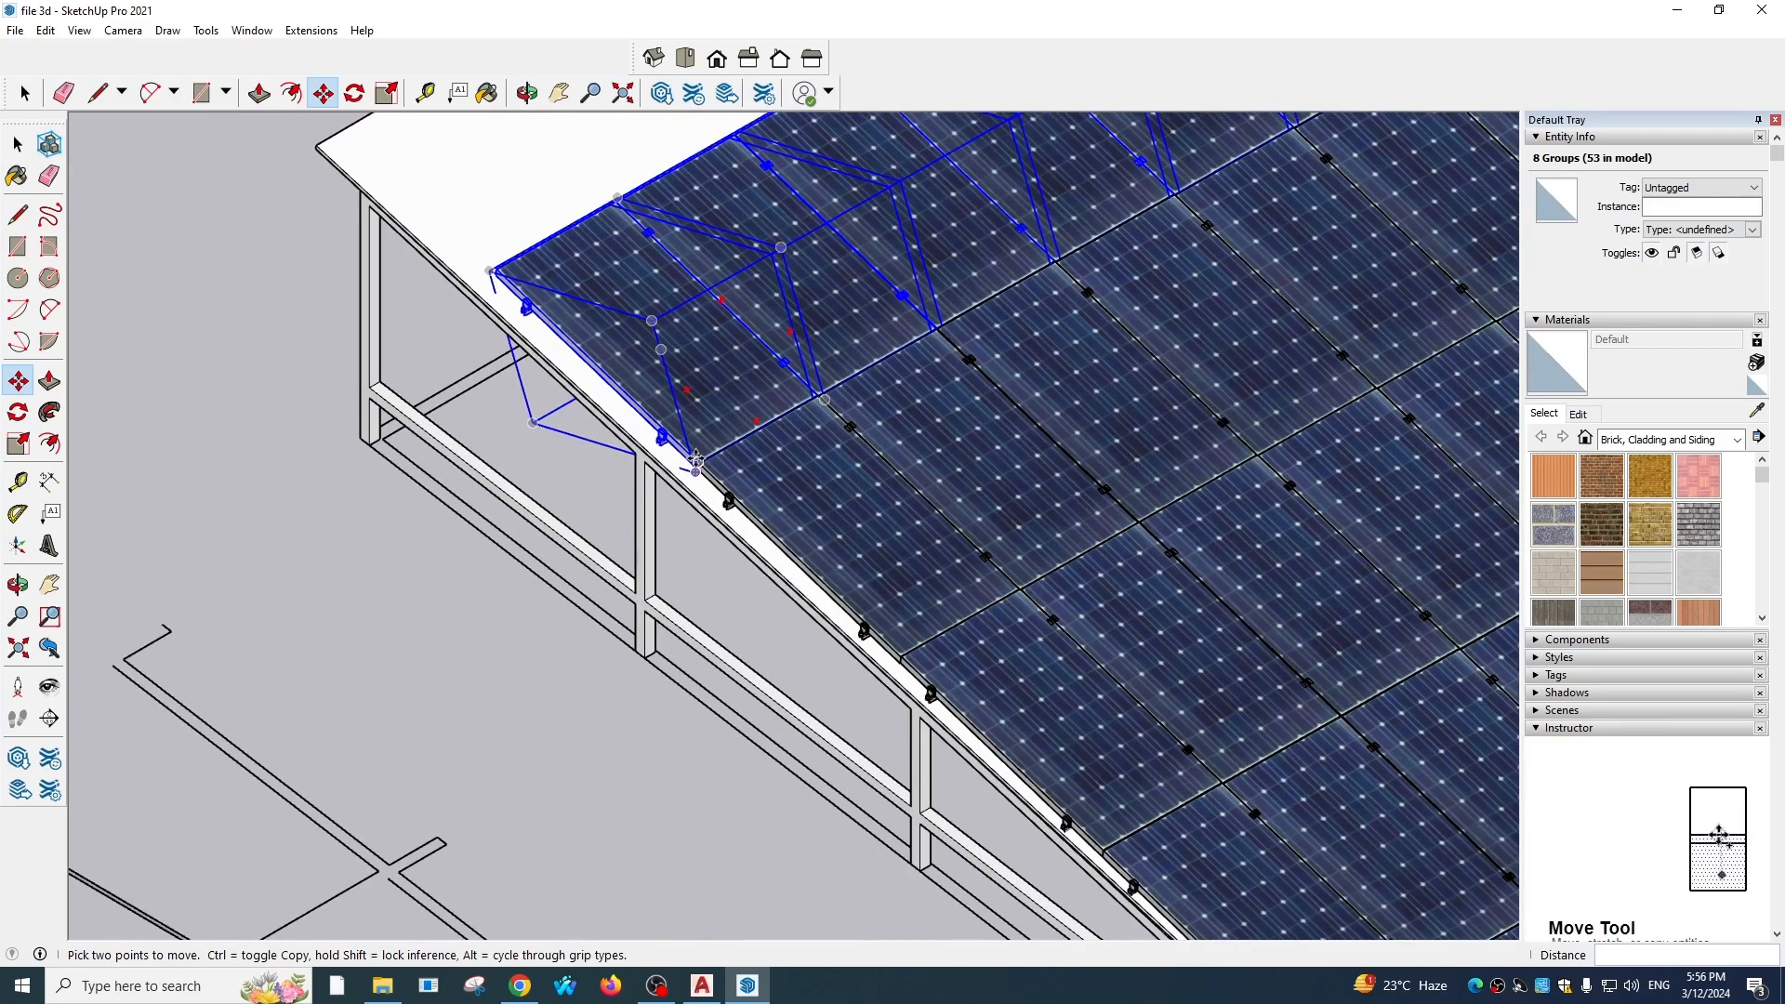
left_click(695, 462)
key("ctrl")
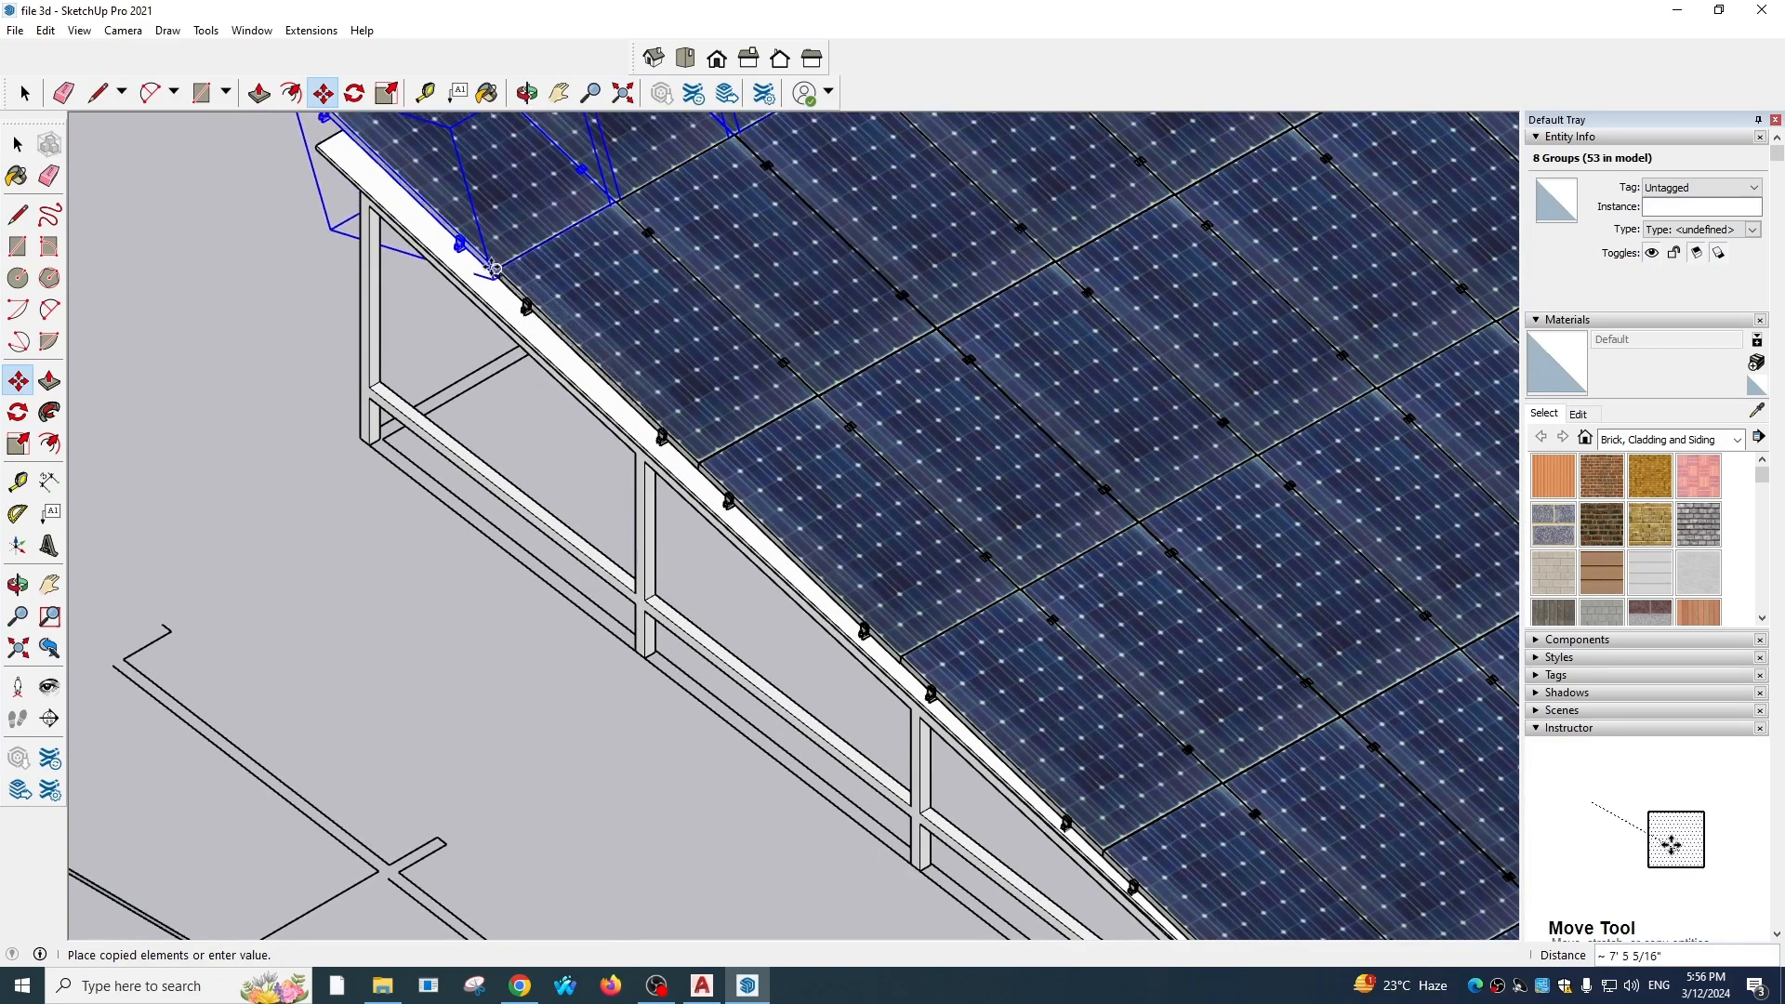
left_click(497, 299)
scroll(497, 299, "down", 6)
mouse_move(750, 430)
middle_mouse_down()
mouse_move(756, 326)
mouse_move(604, 540)
mouse_move(391, 725)
mouse_move(677, 498)
mouse_move(1052, 474)
middle_mouse_up()
left_click(17, 144)
scroll(813, 363, "down", 5)
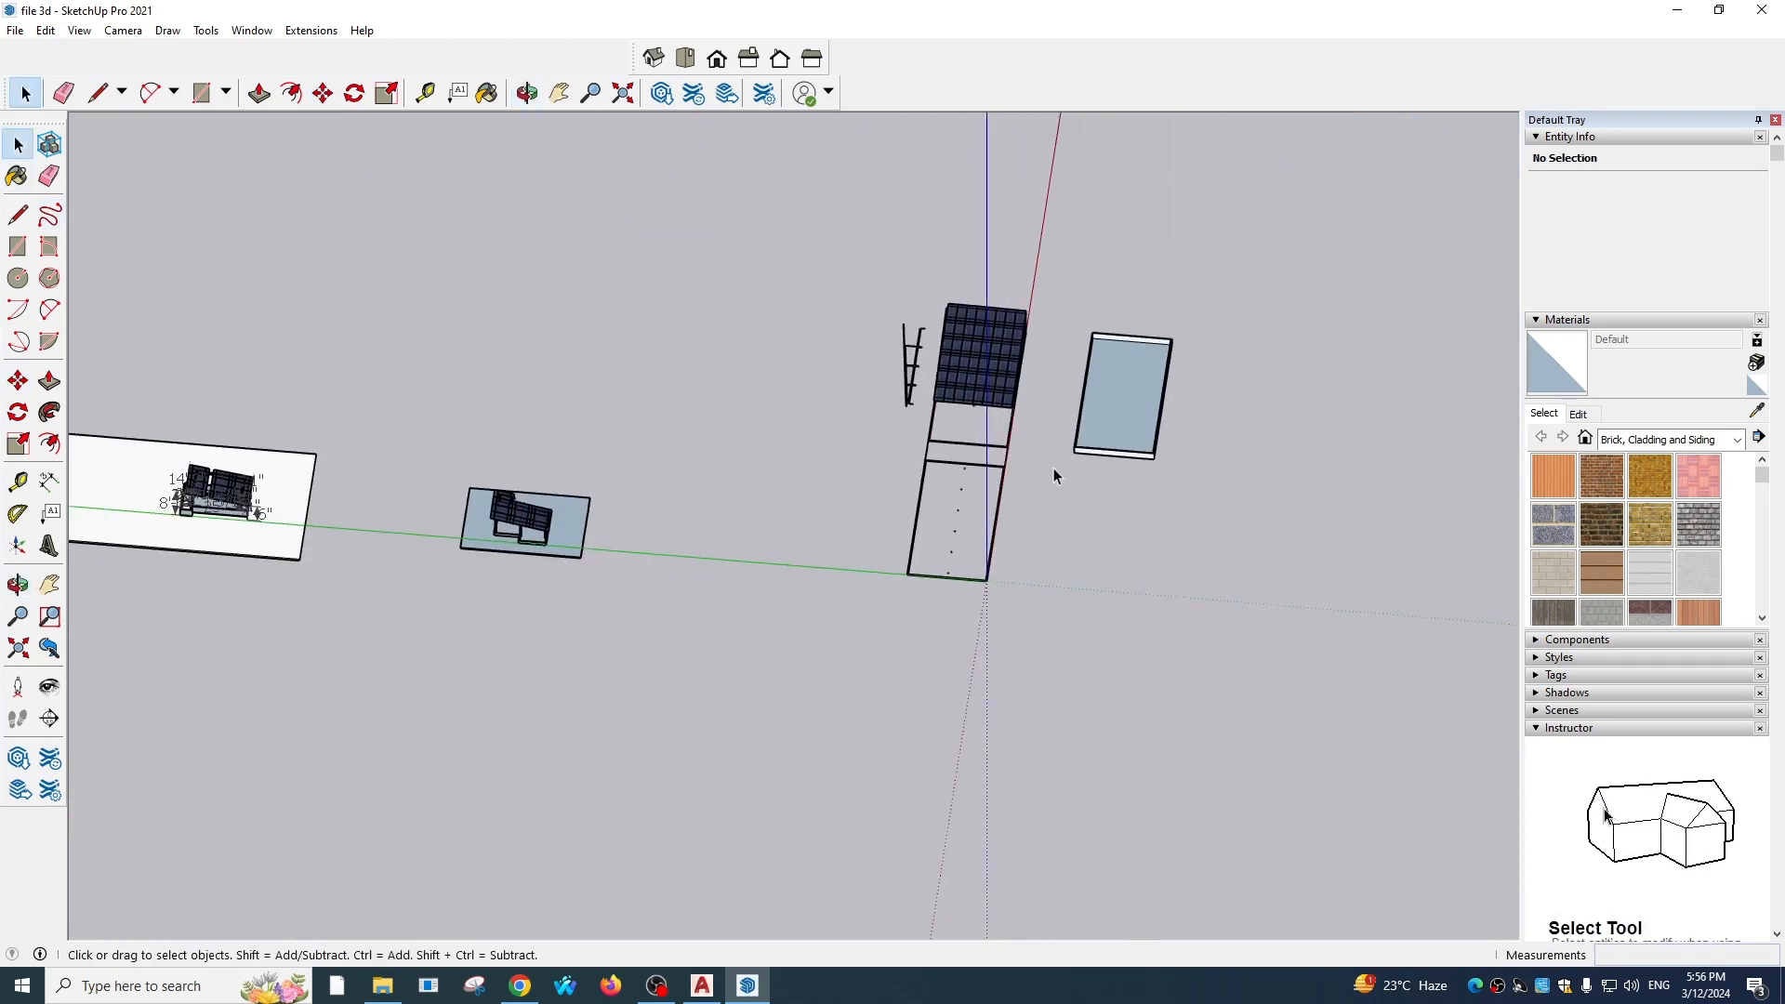
Switch to the AutoCAD plan and check where the 40-panel layout leaves its openings
left_click(702, 986)
scroll(892, 446, "down", 5)
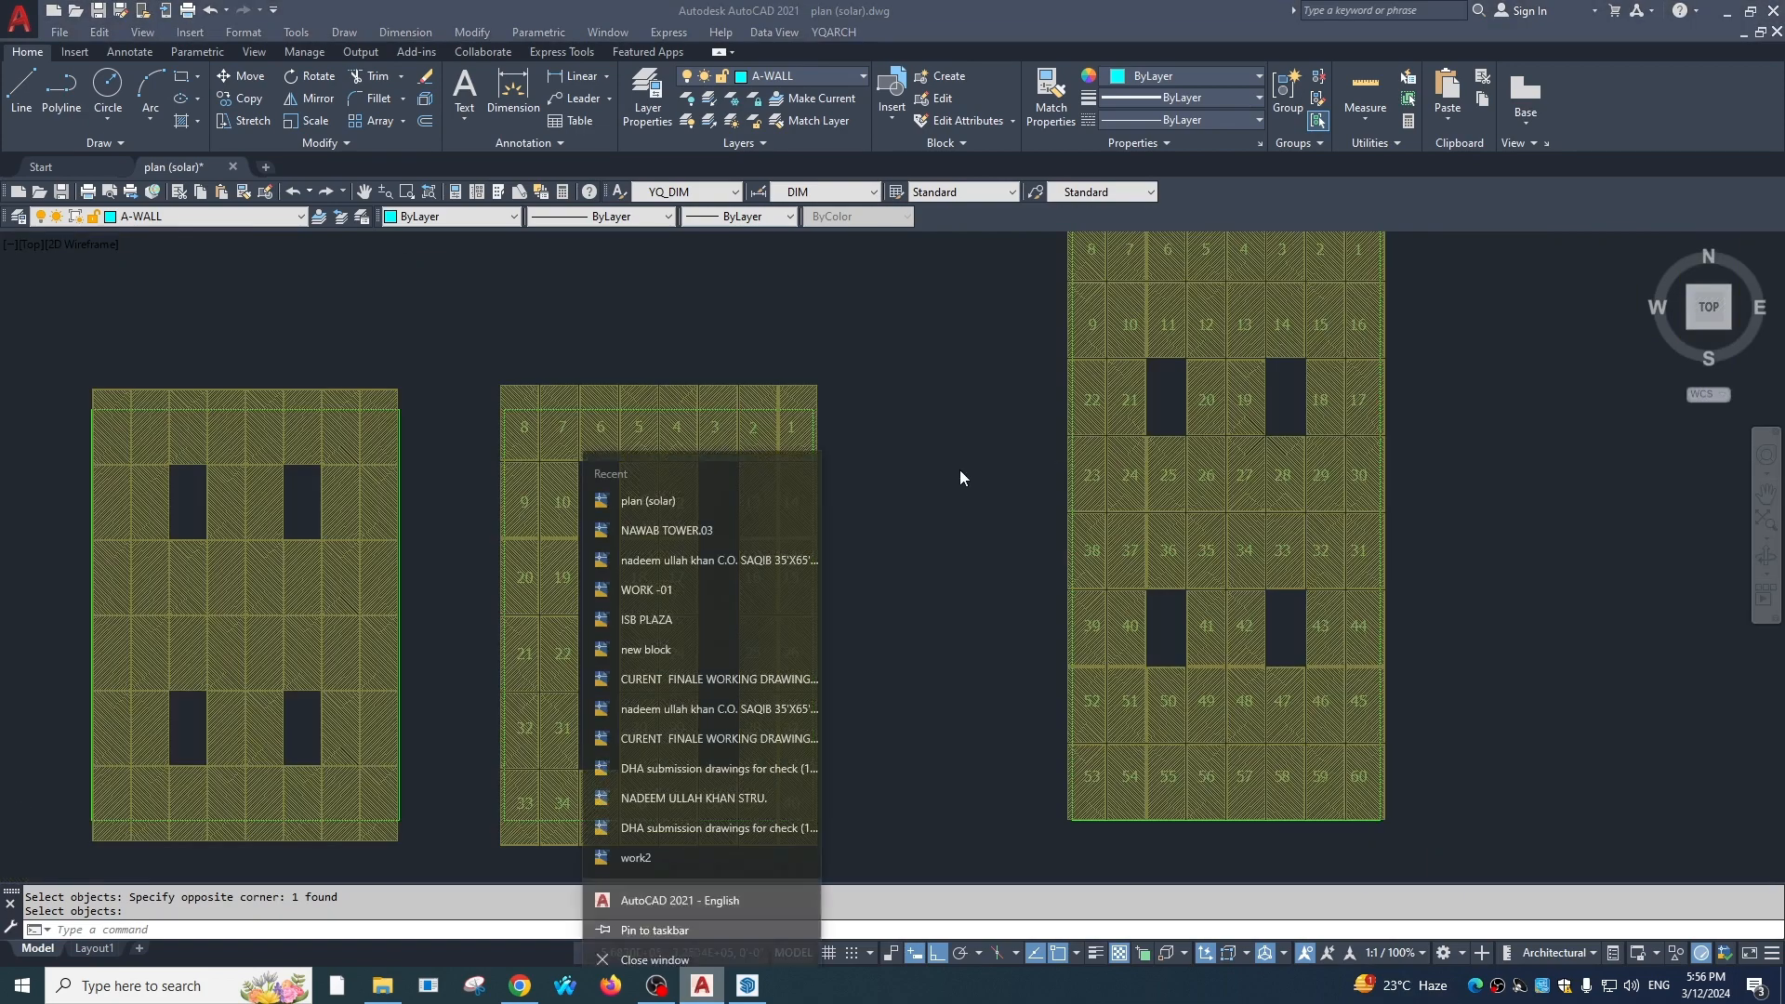
scroll(957, 464, "up", 8)
scroll(864, 540, "down", 4)
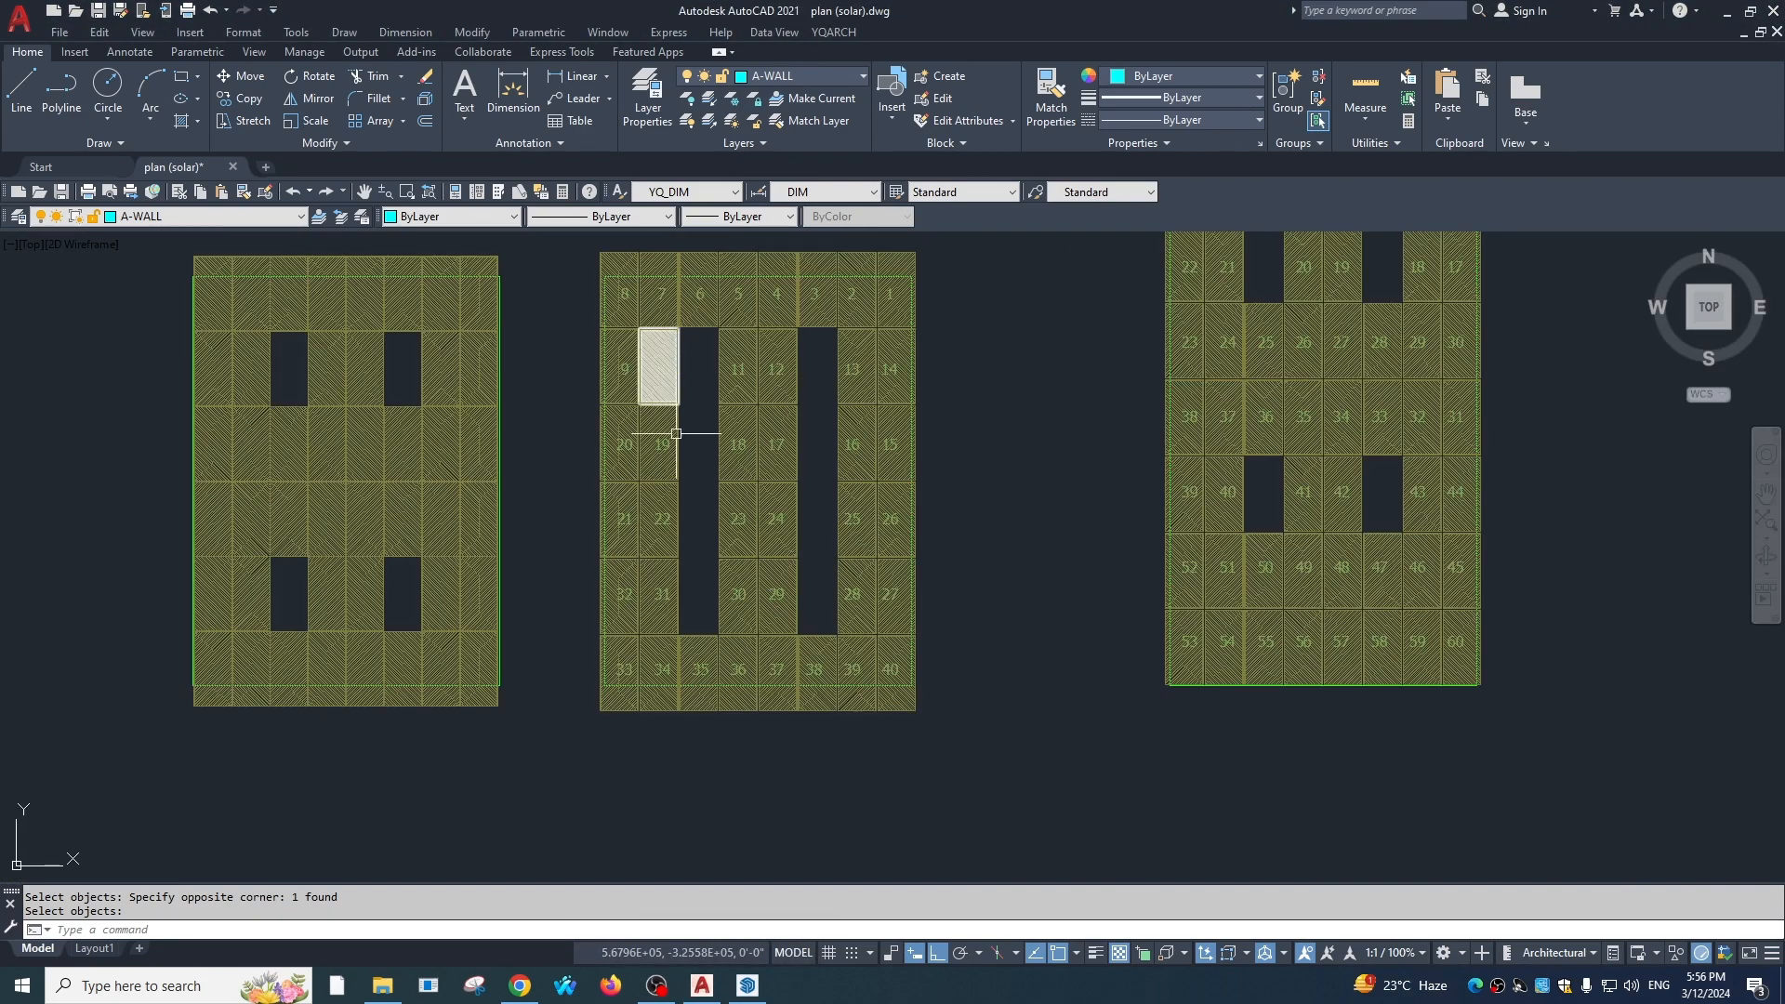
Return to SketchUp and delete the four inner panels in the third and sixth columns to form two long openings
left_click(746, 985)
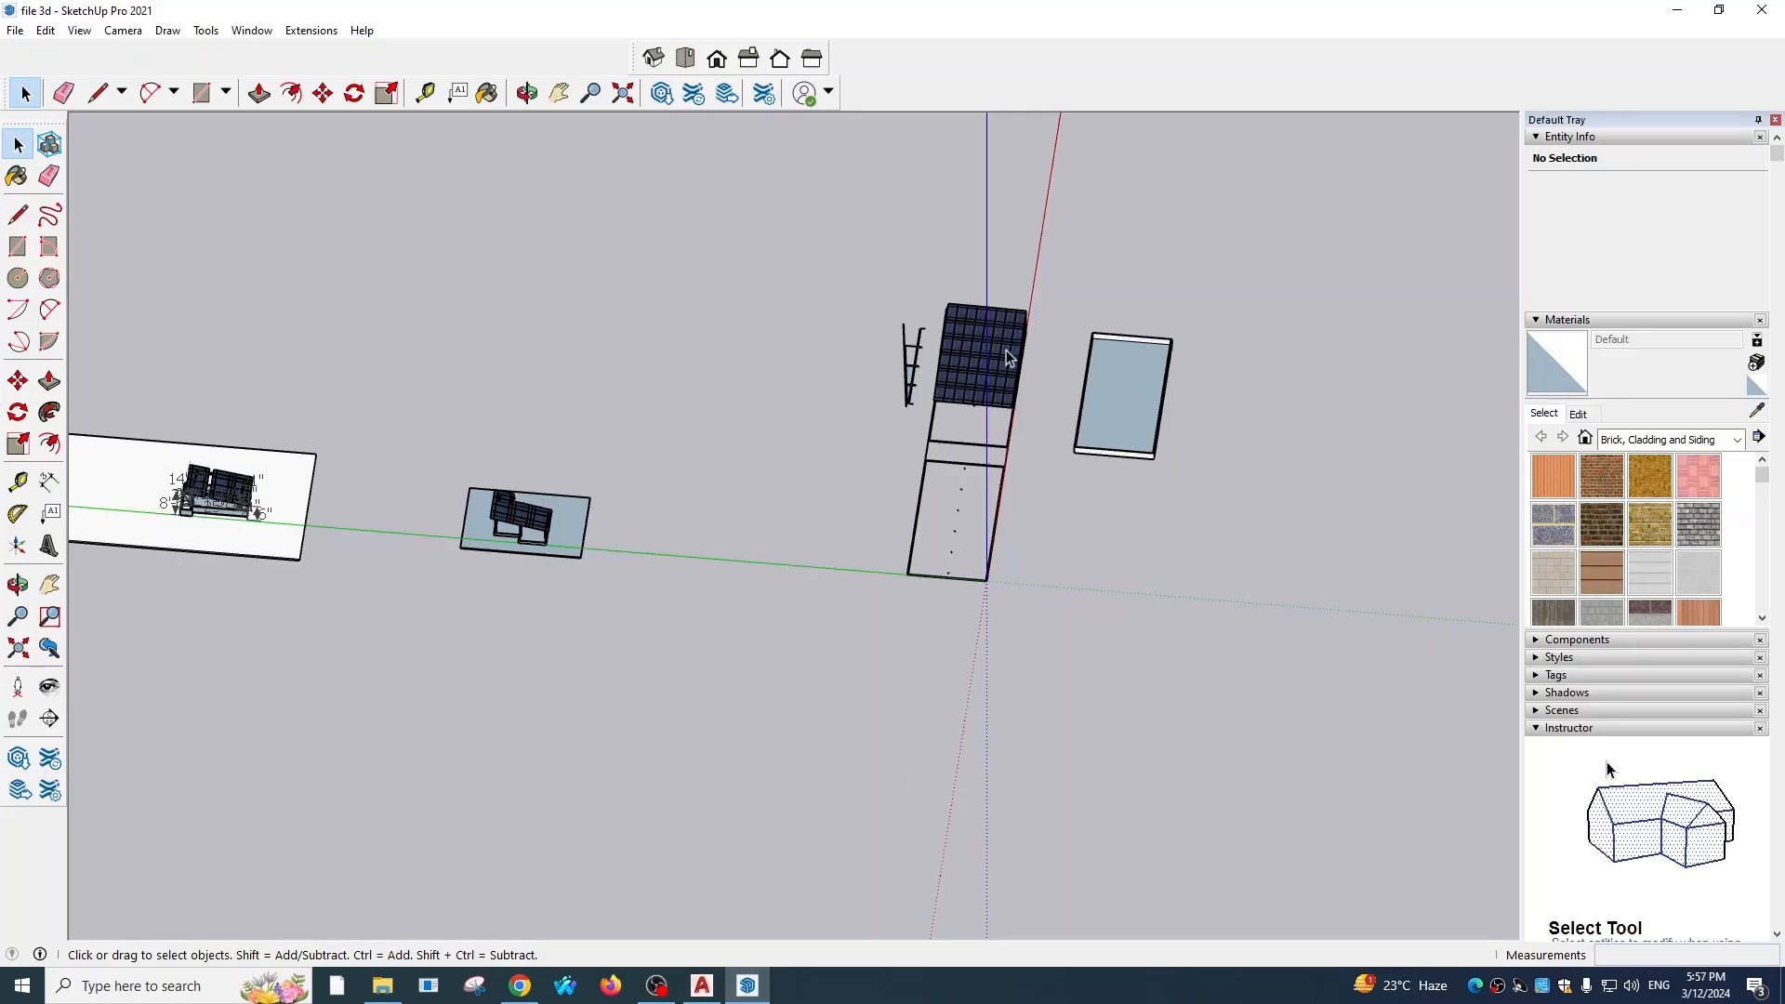
scroll(1005, 349, "up", 6)
left_click(986, 384)
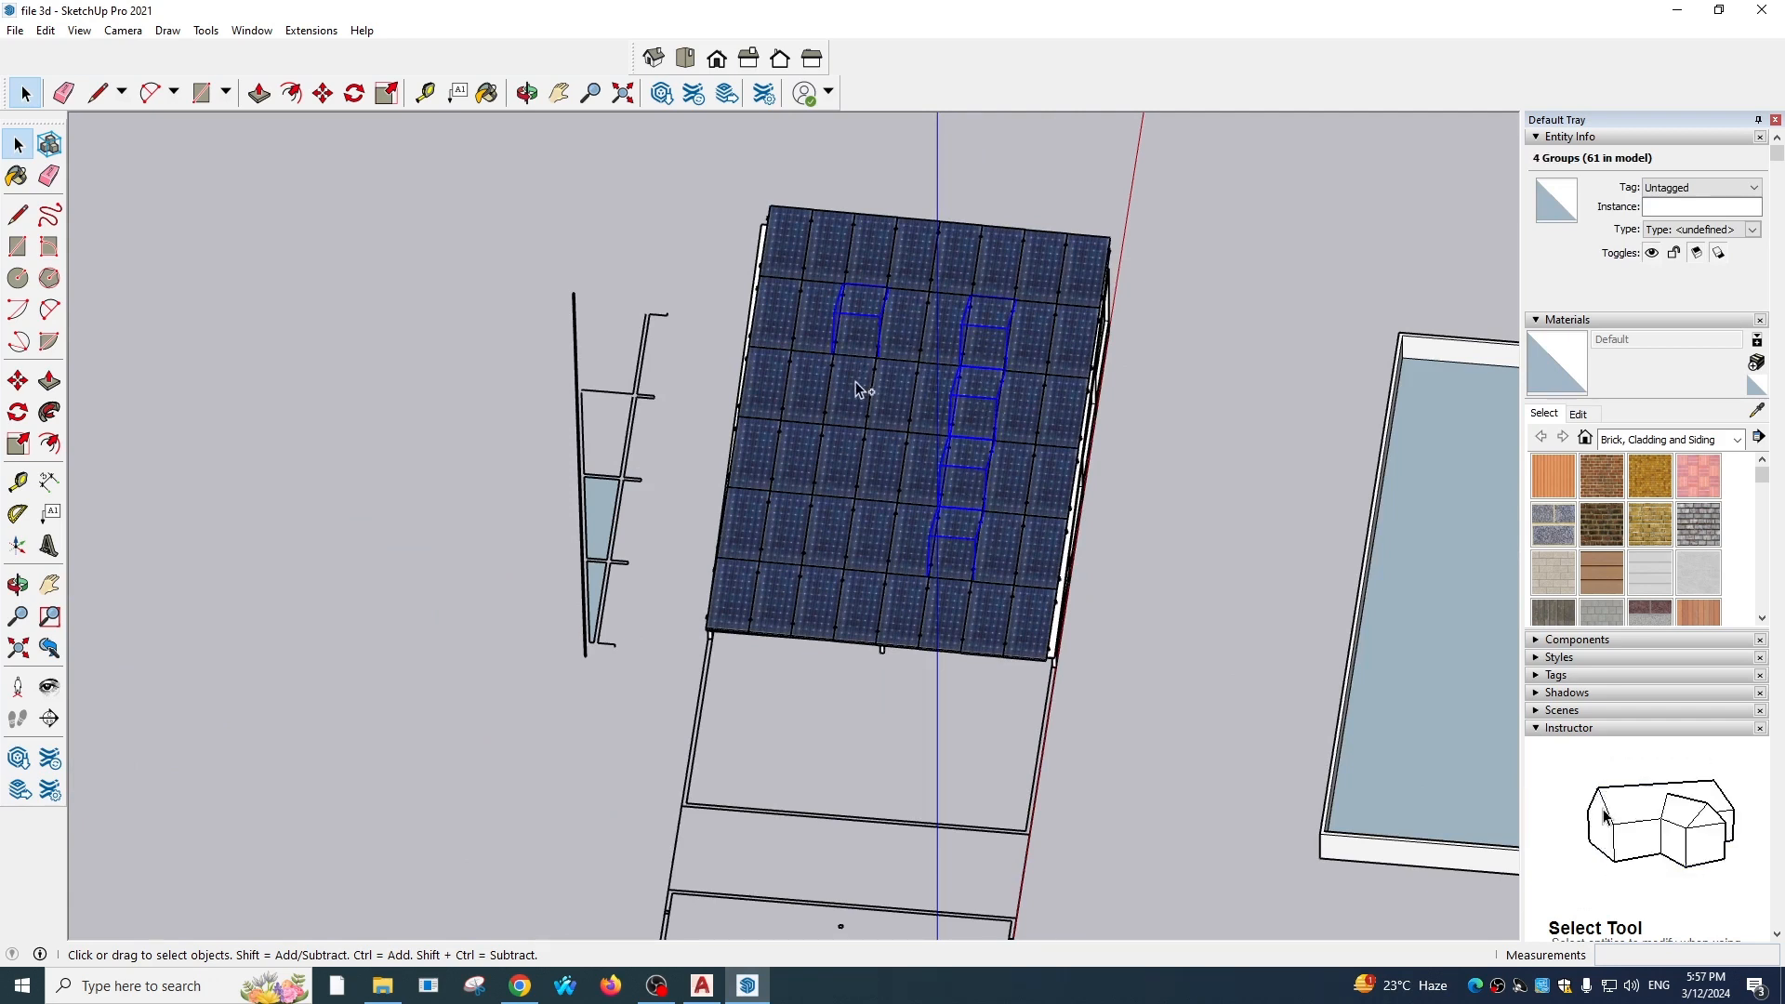
key("Delete")
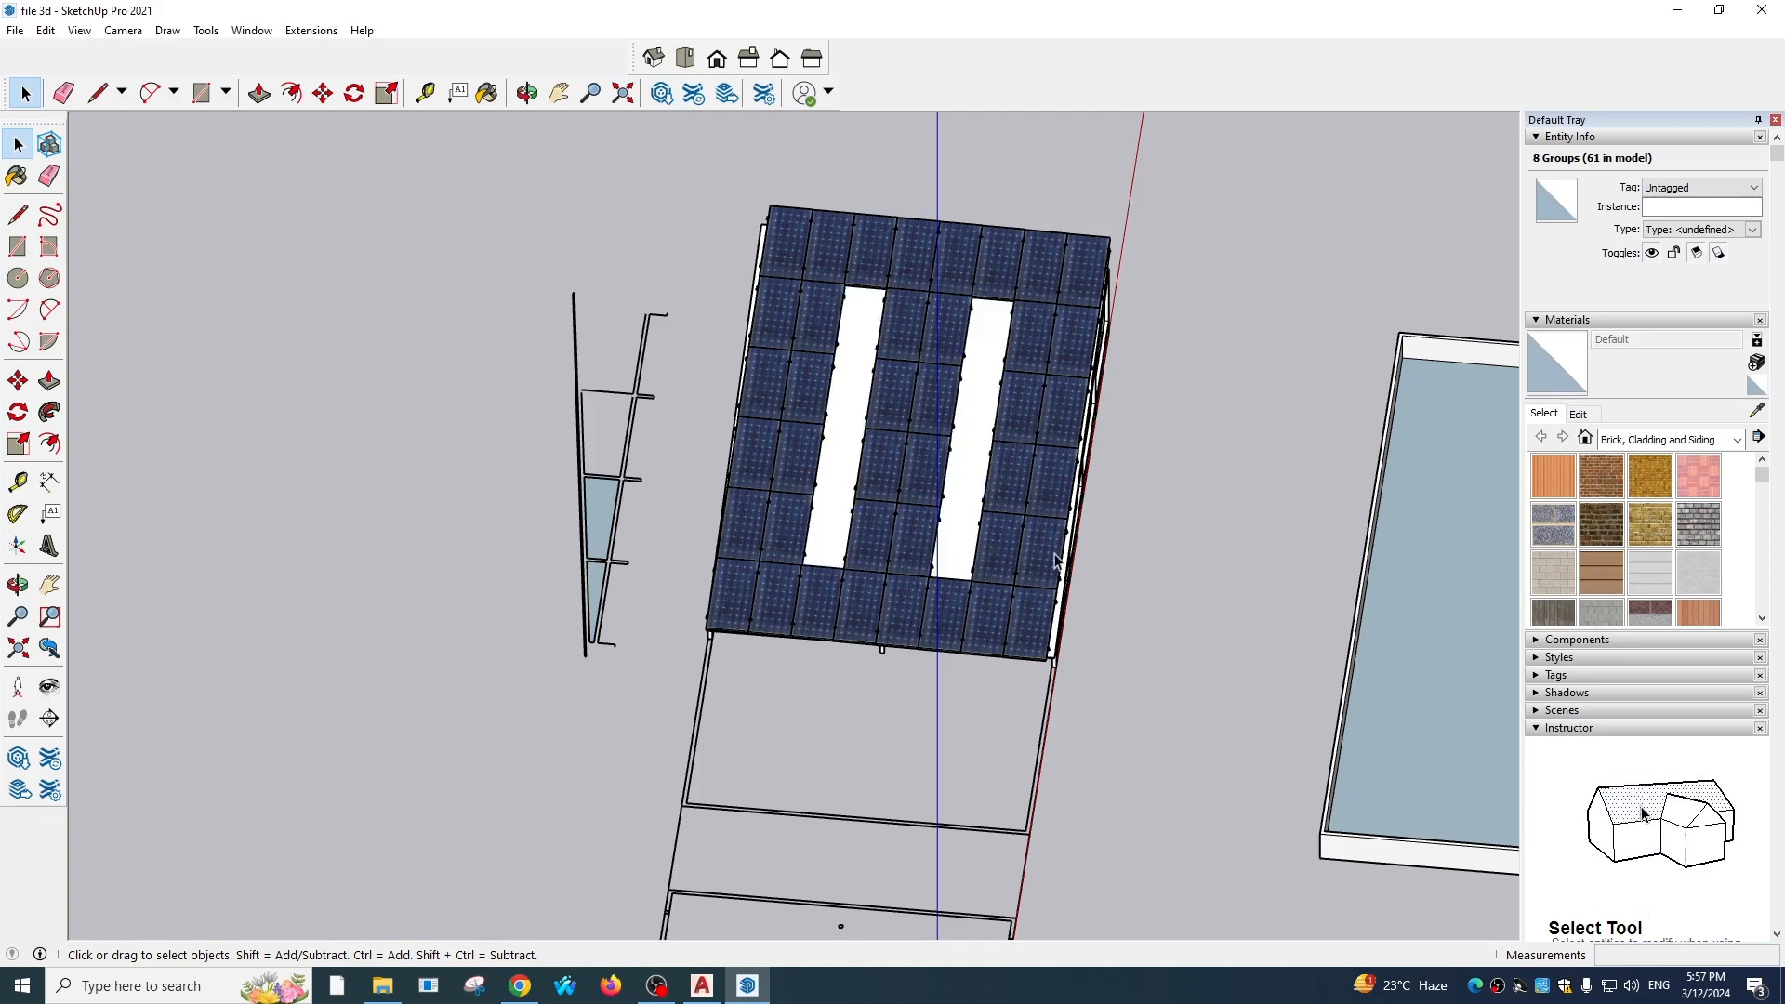
Open the roof slab group and draw a rectangle on the slab along one of the two long panel openings
scroll(967, 402, "up", 5)
middle_click_drag(968, 402, 1087, 267, "shift")
scroll(1064, 307, "down", 6)
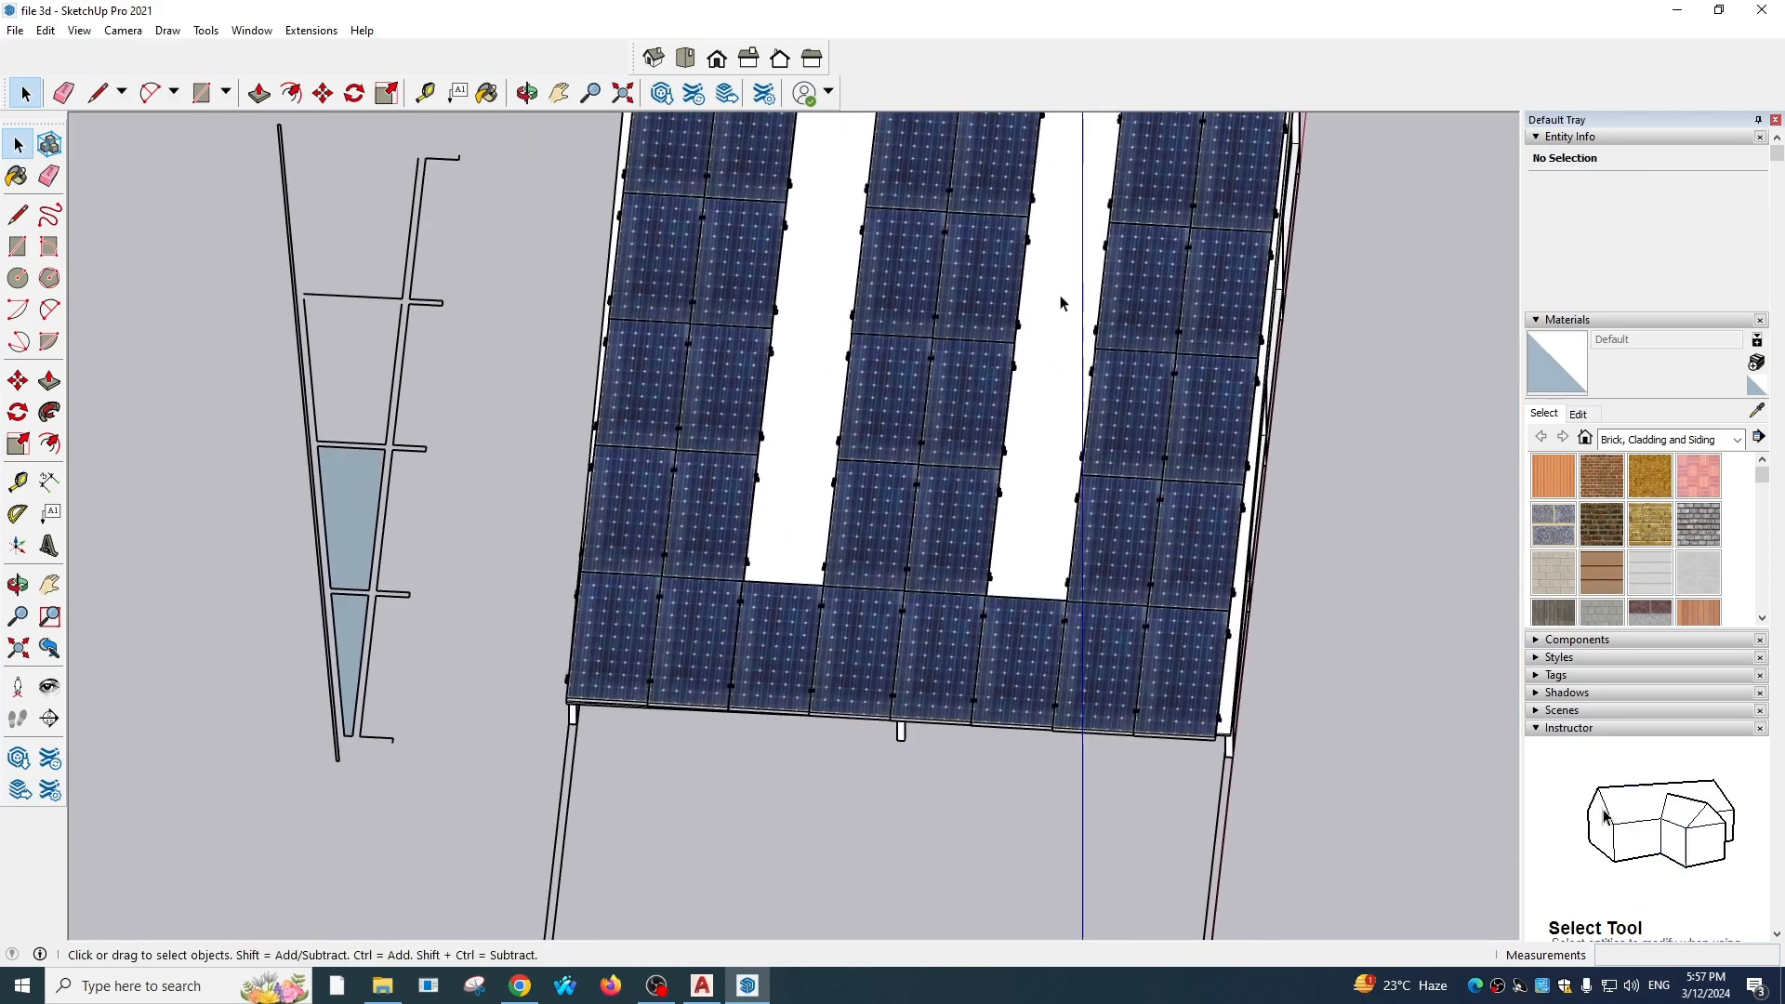
middle_click_drag(1084, 450, 1166, 227)
scroll(1025, 455, "up", 5)
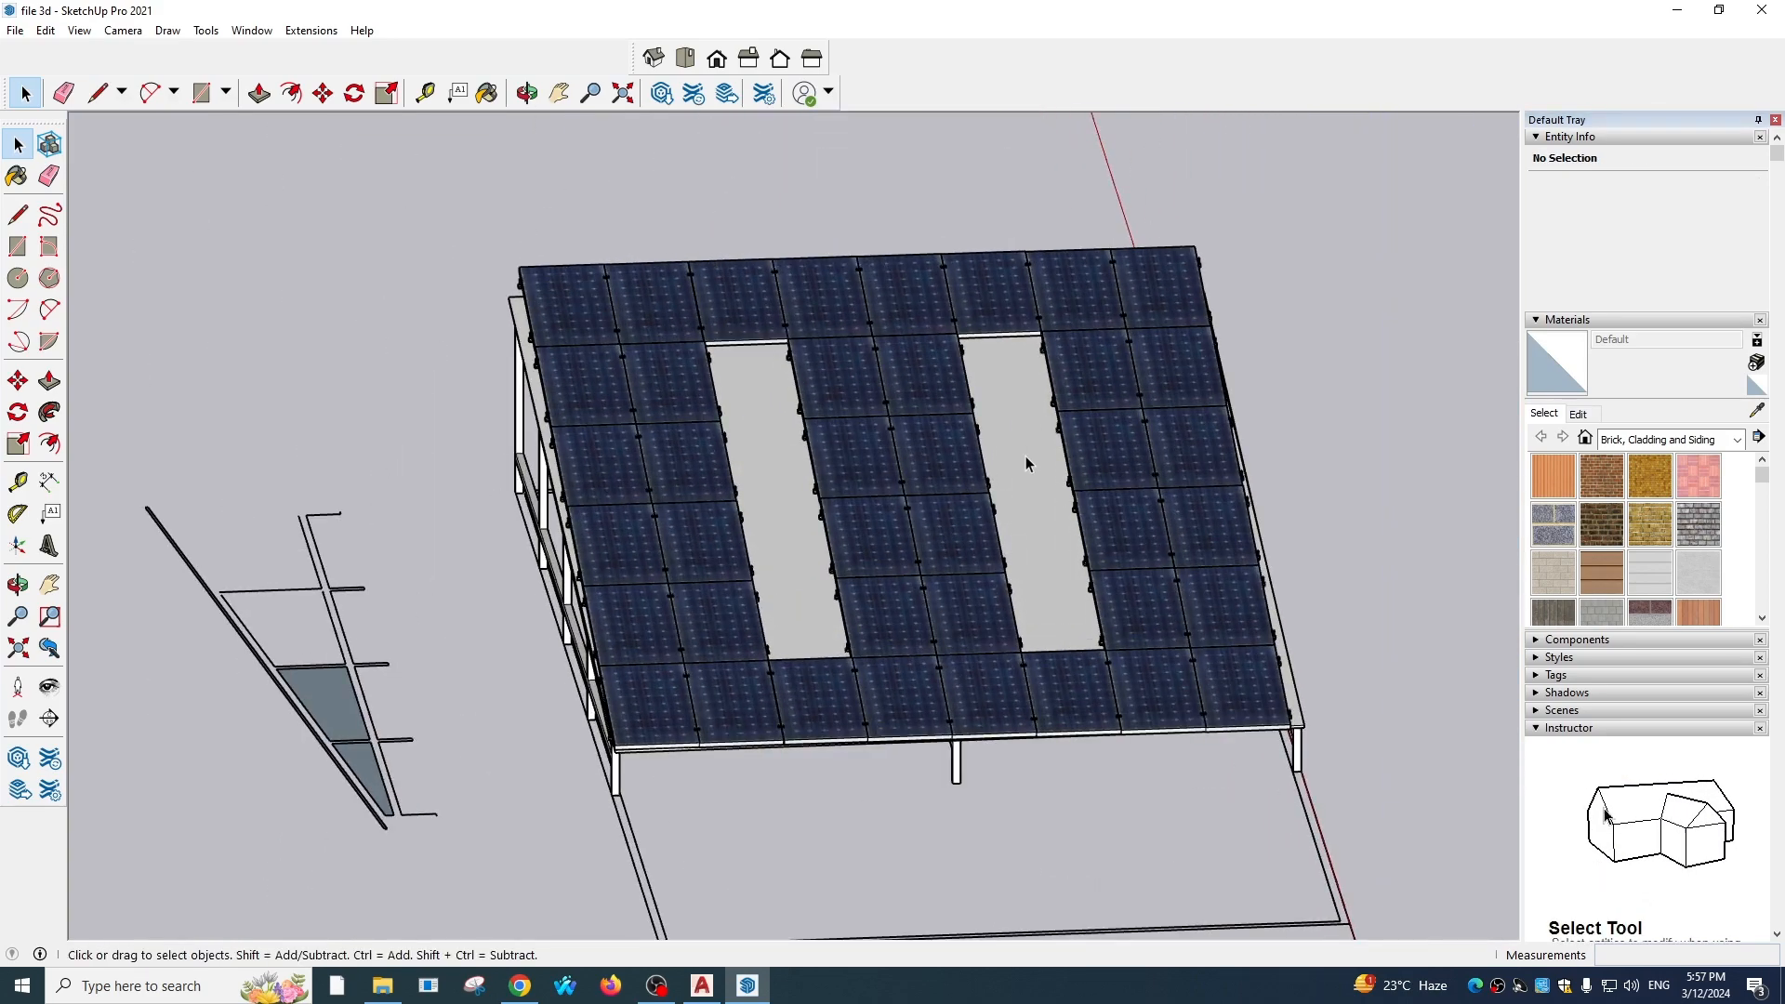
double_click(1034, 455)
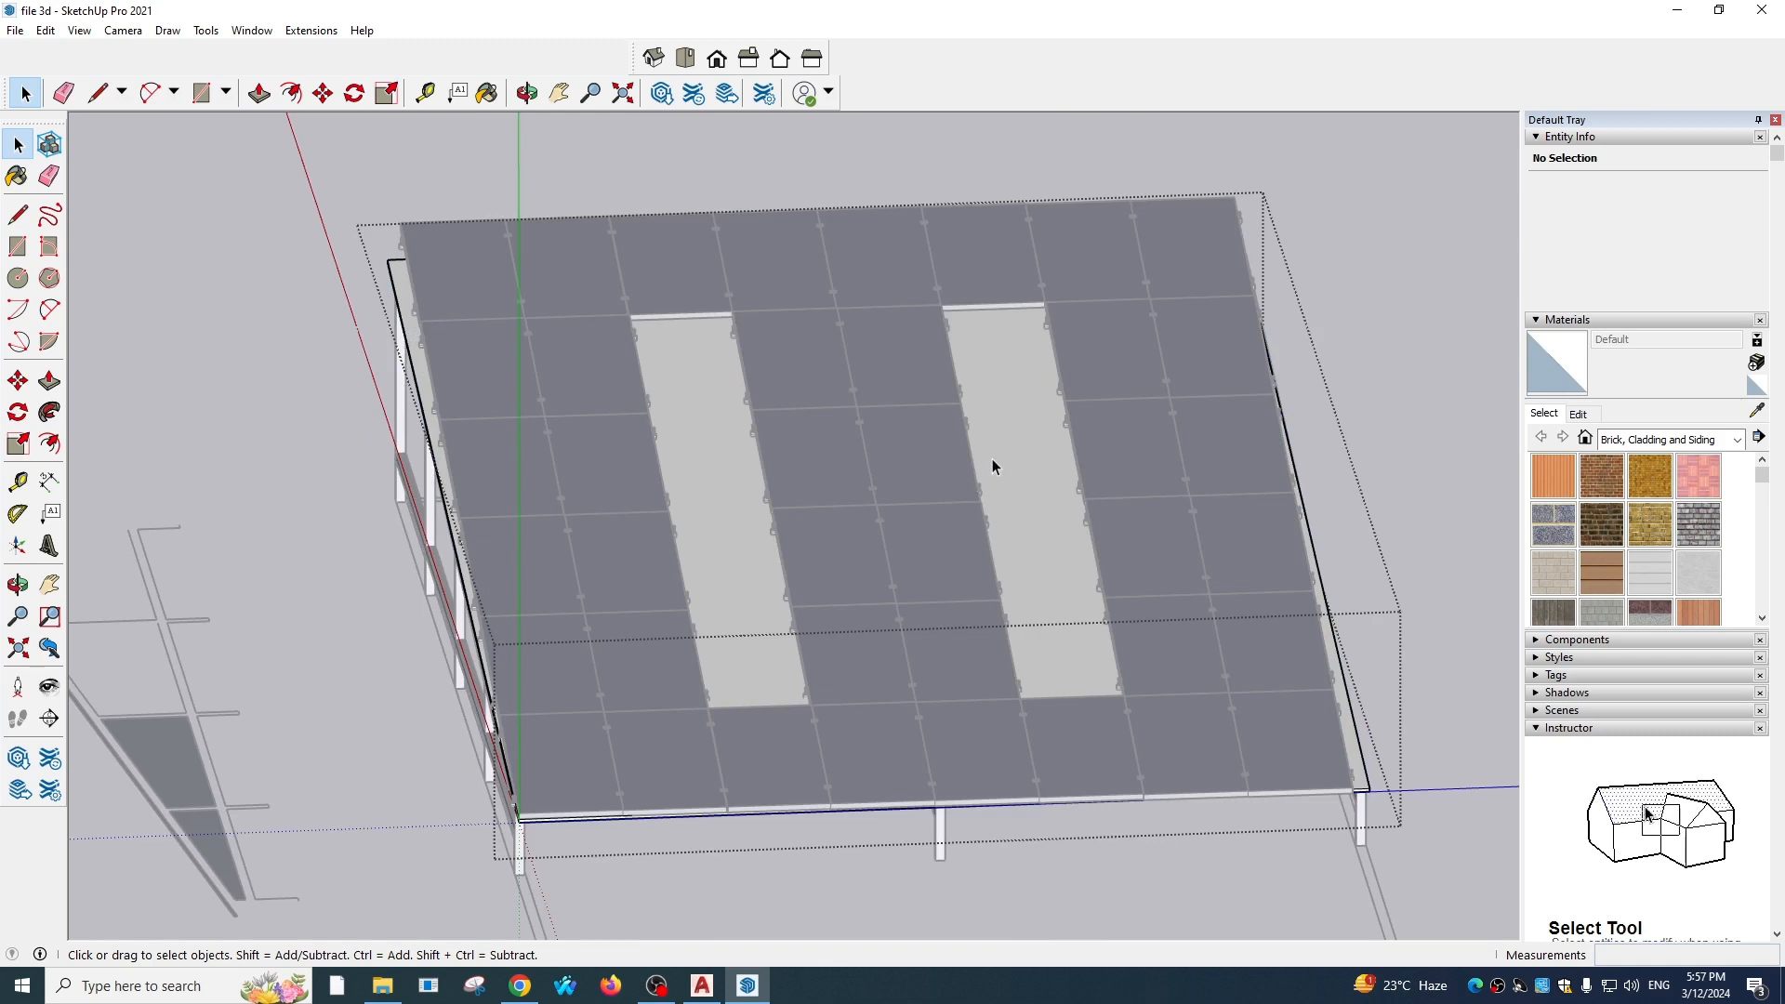
key("r")
scroll(1043, 308, "up", 5)
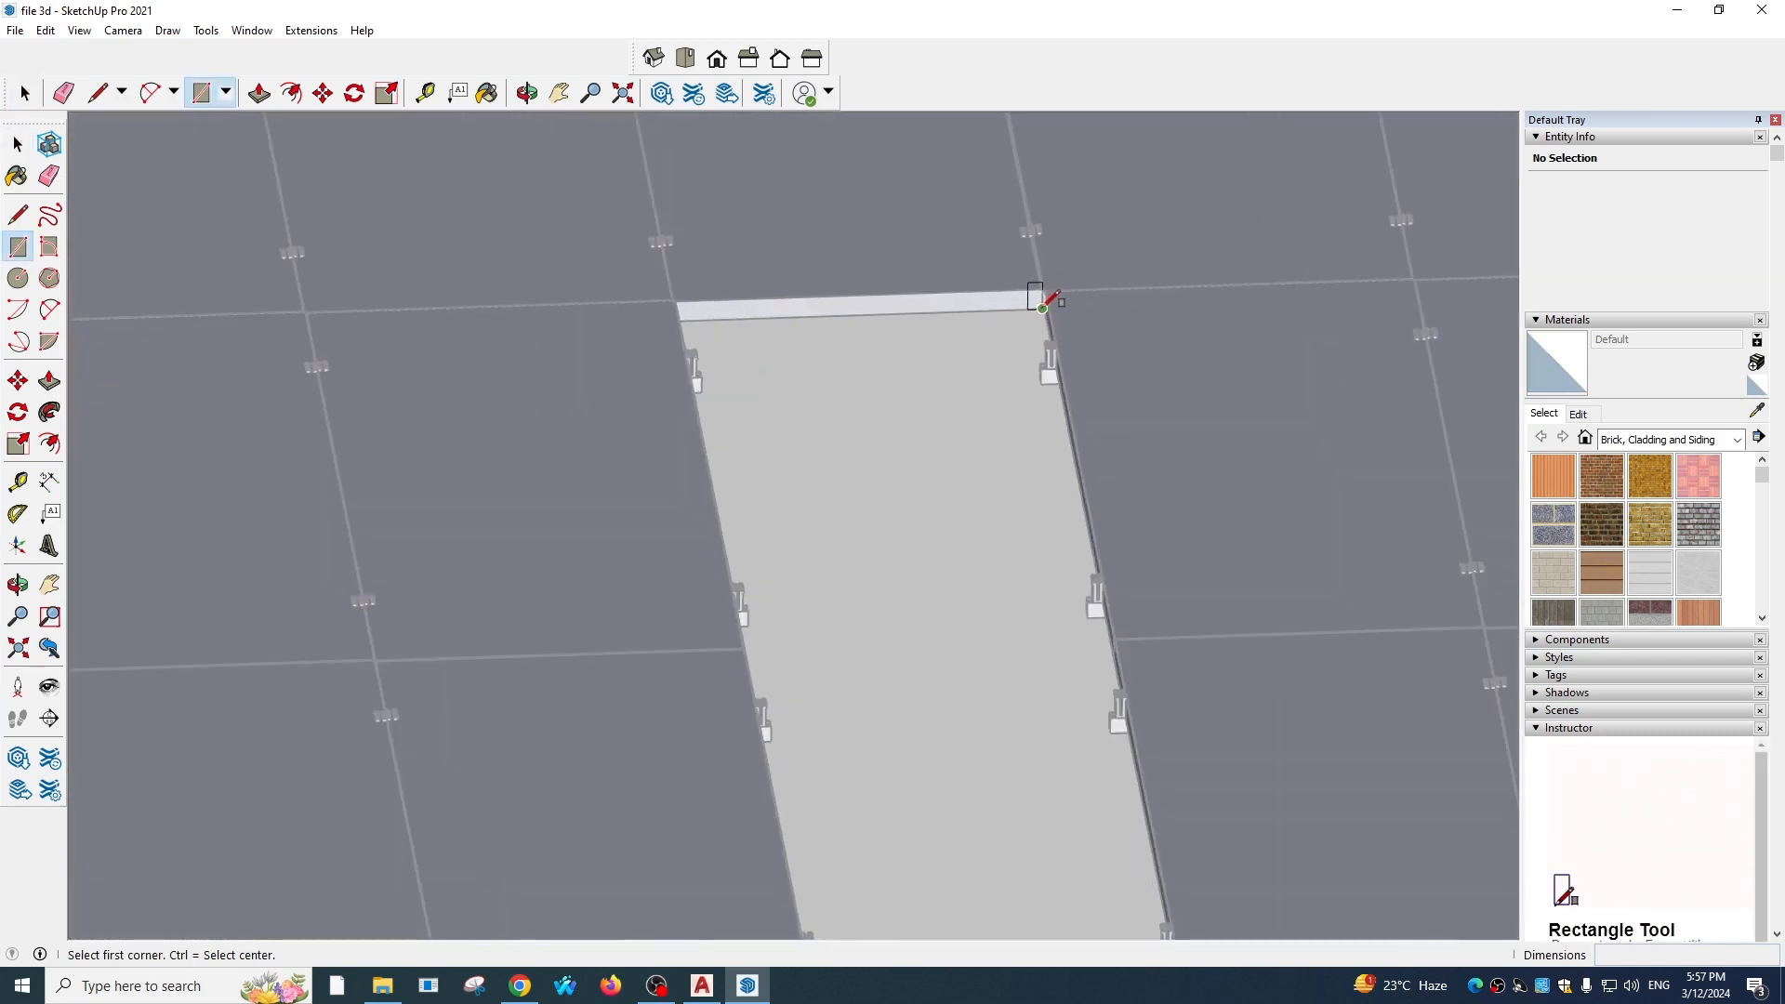
scroll(1042, 308, "up", 3)
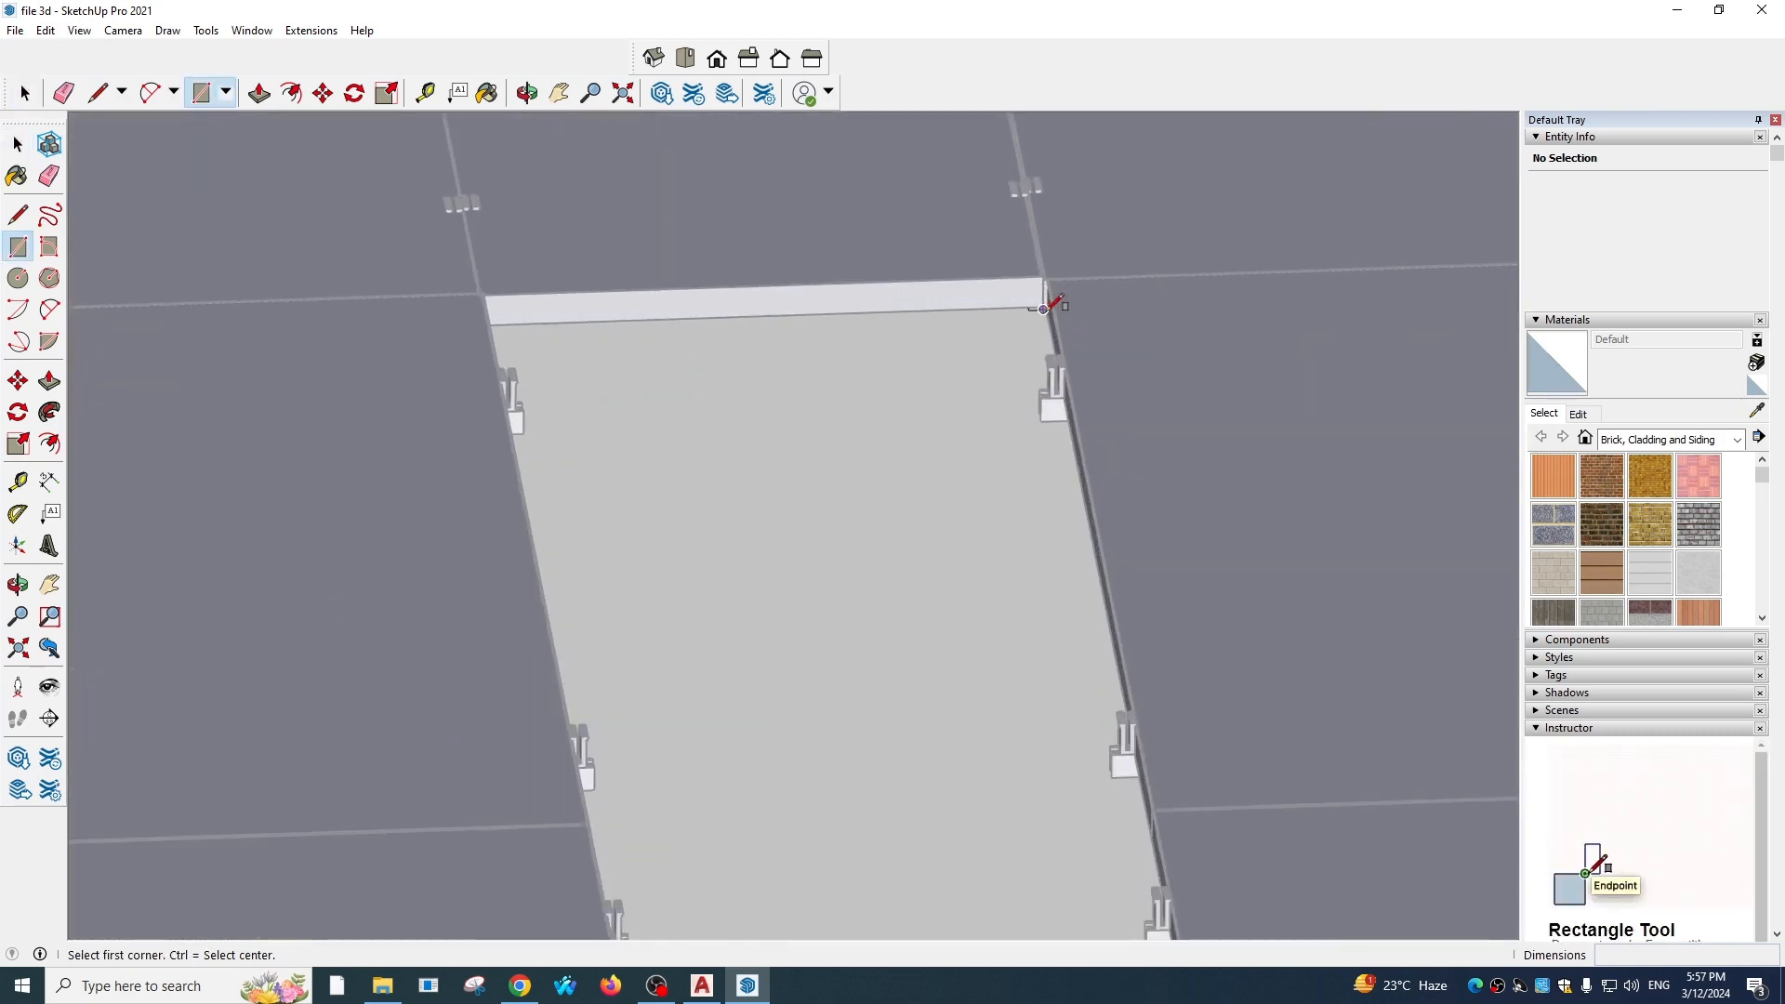
left_click(1045, 305)
scroll(943, 558, "down", 4)
middle_click_drag(957, 600, 577, 661)
scroll(567, 671, "up", 5)
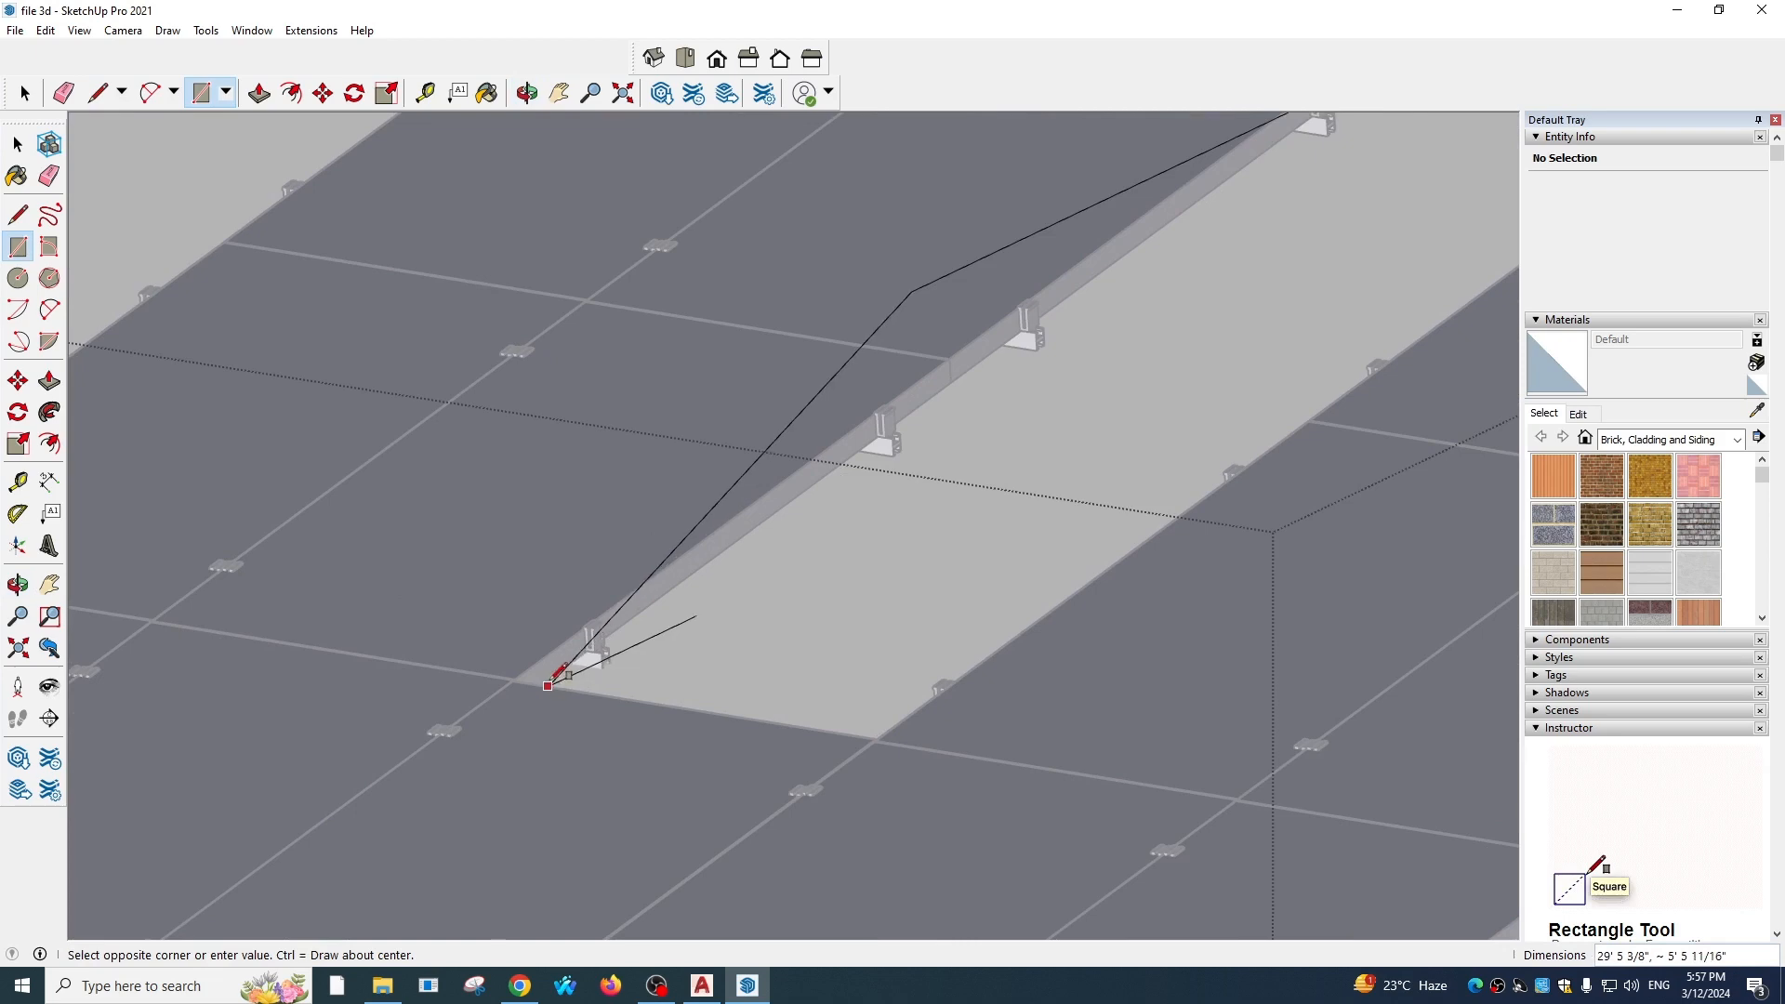
left_click(548, 678)
Try to cut that opening by pushing the rectangle's face about 1' 3 7/8" down through the slab
scroll(650, 721, "down", 5)
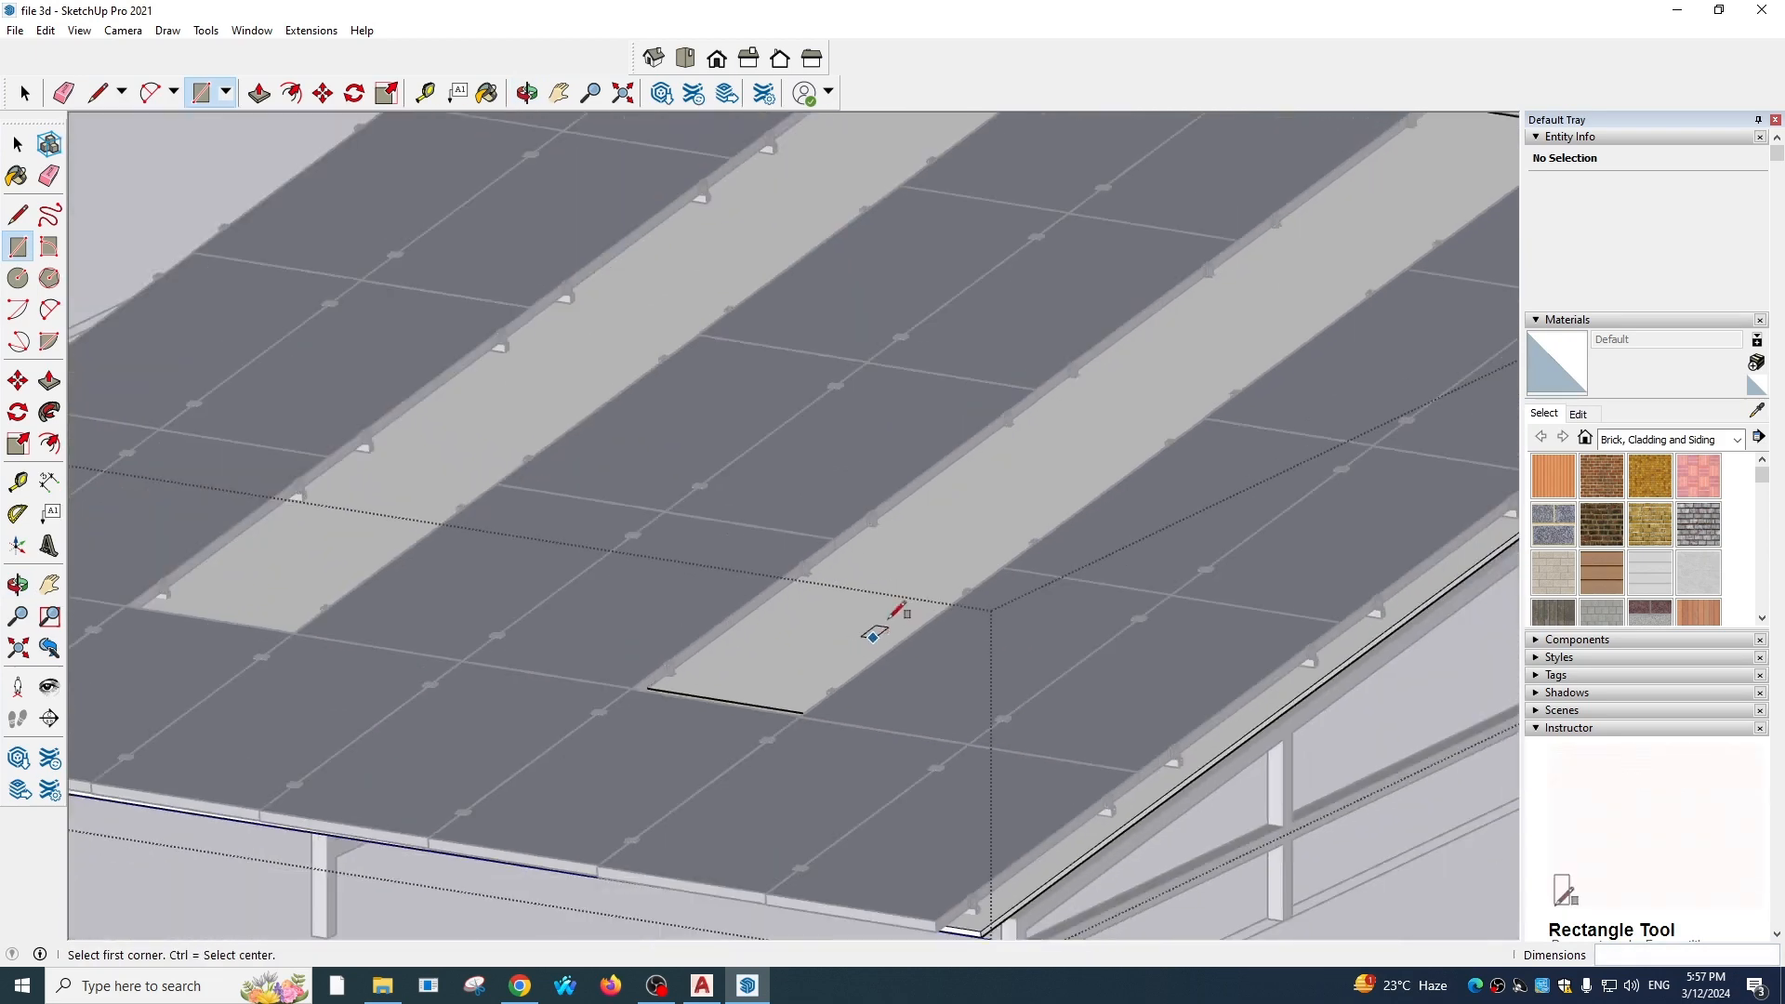
key("p")
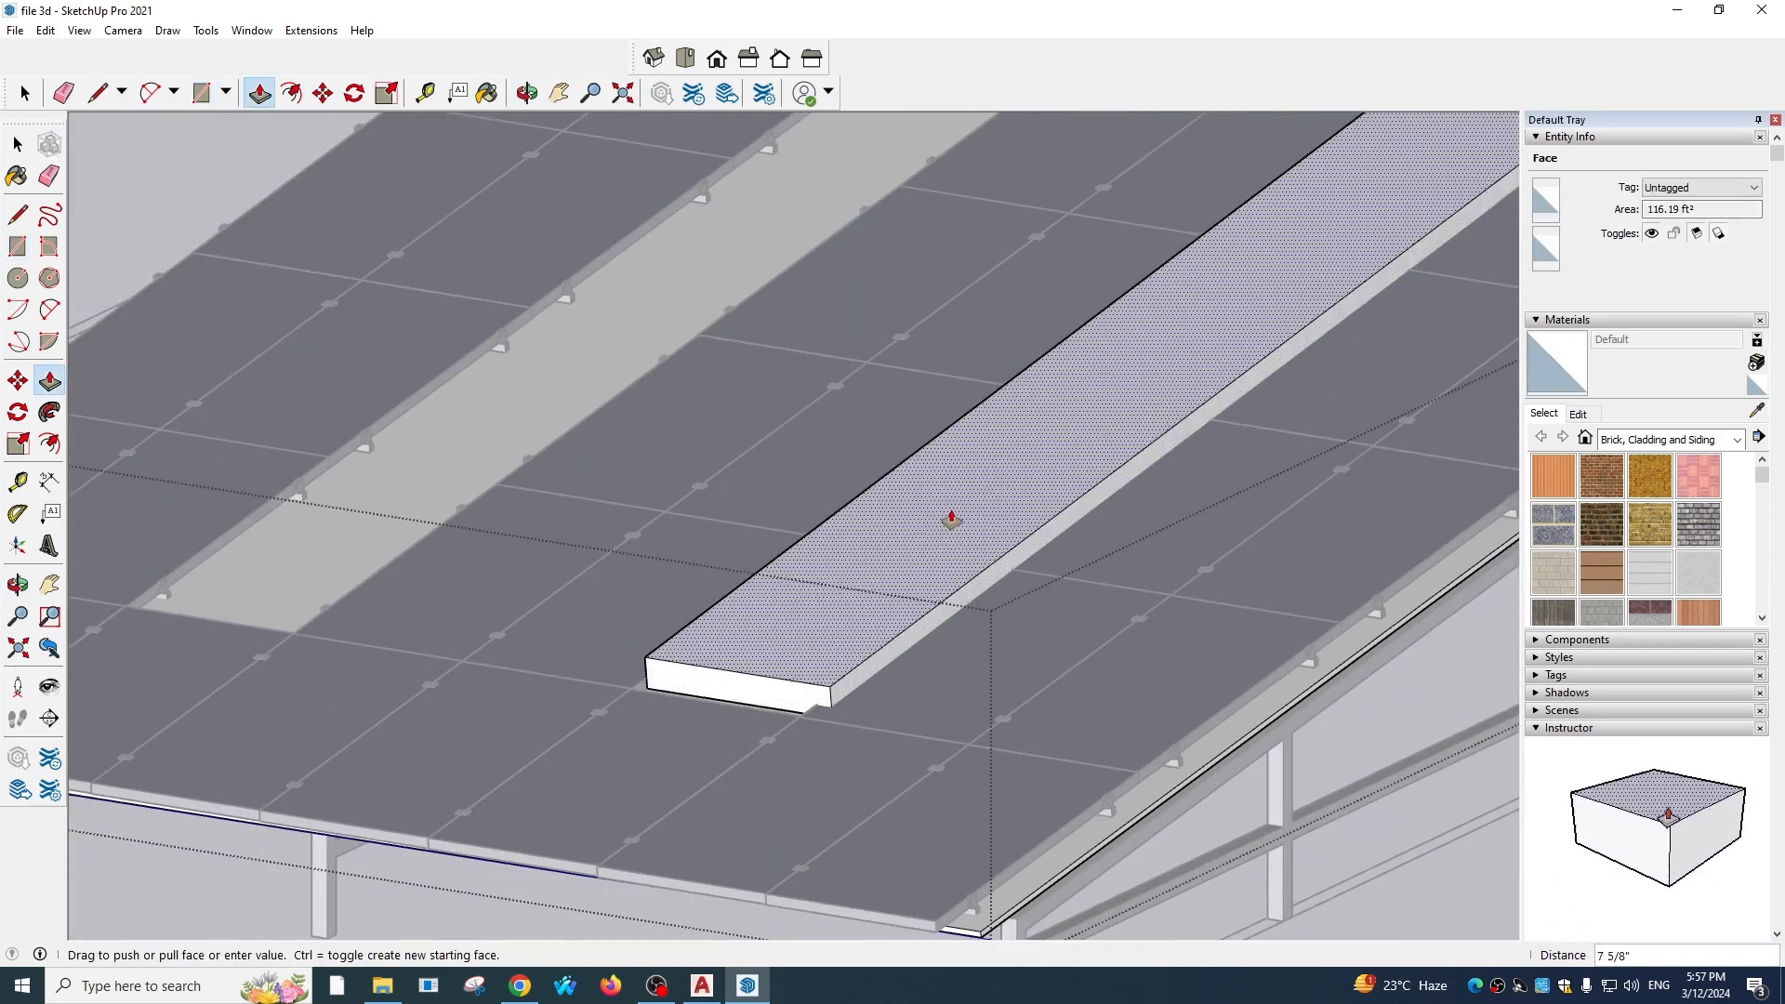
scroll(933, 617, "down", 6)
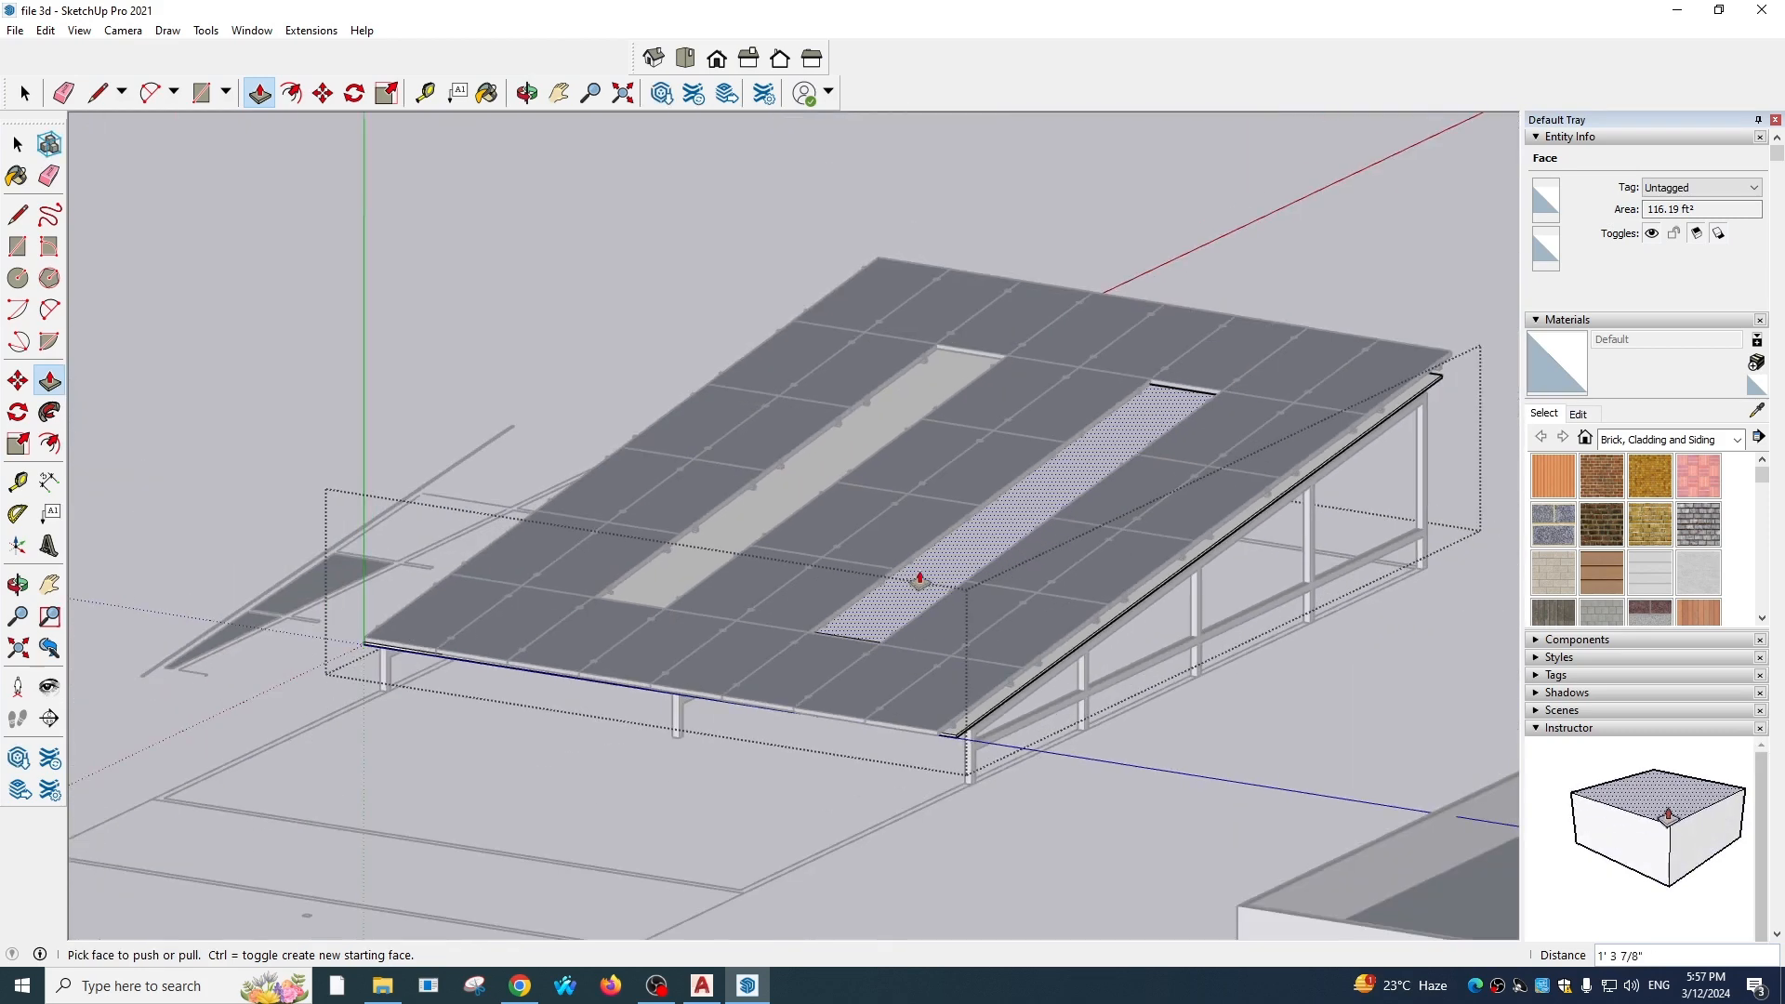
Close the roof slab group and delete the slab beneath the solar panels
middle_click_drag(920, 585, 366, 199)
key("space")
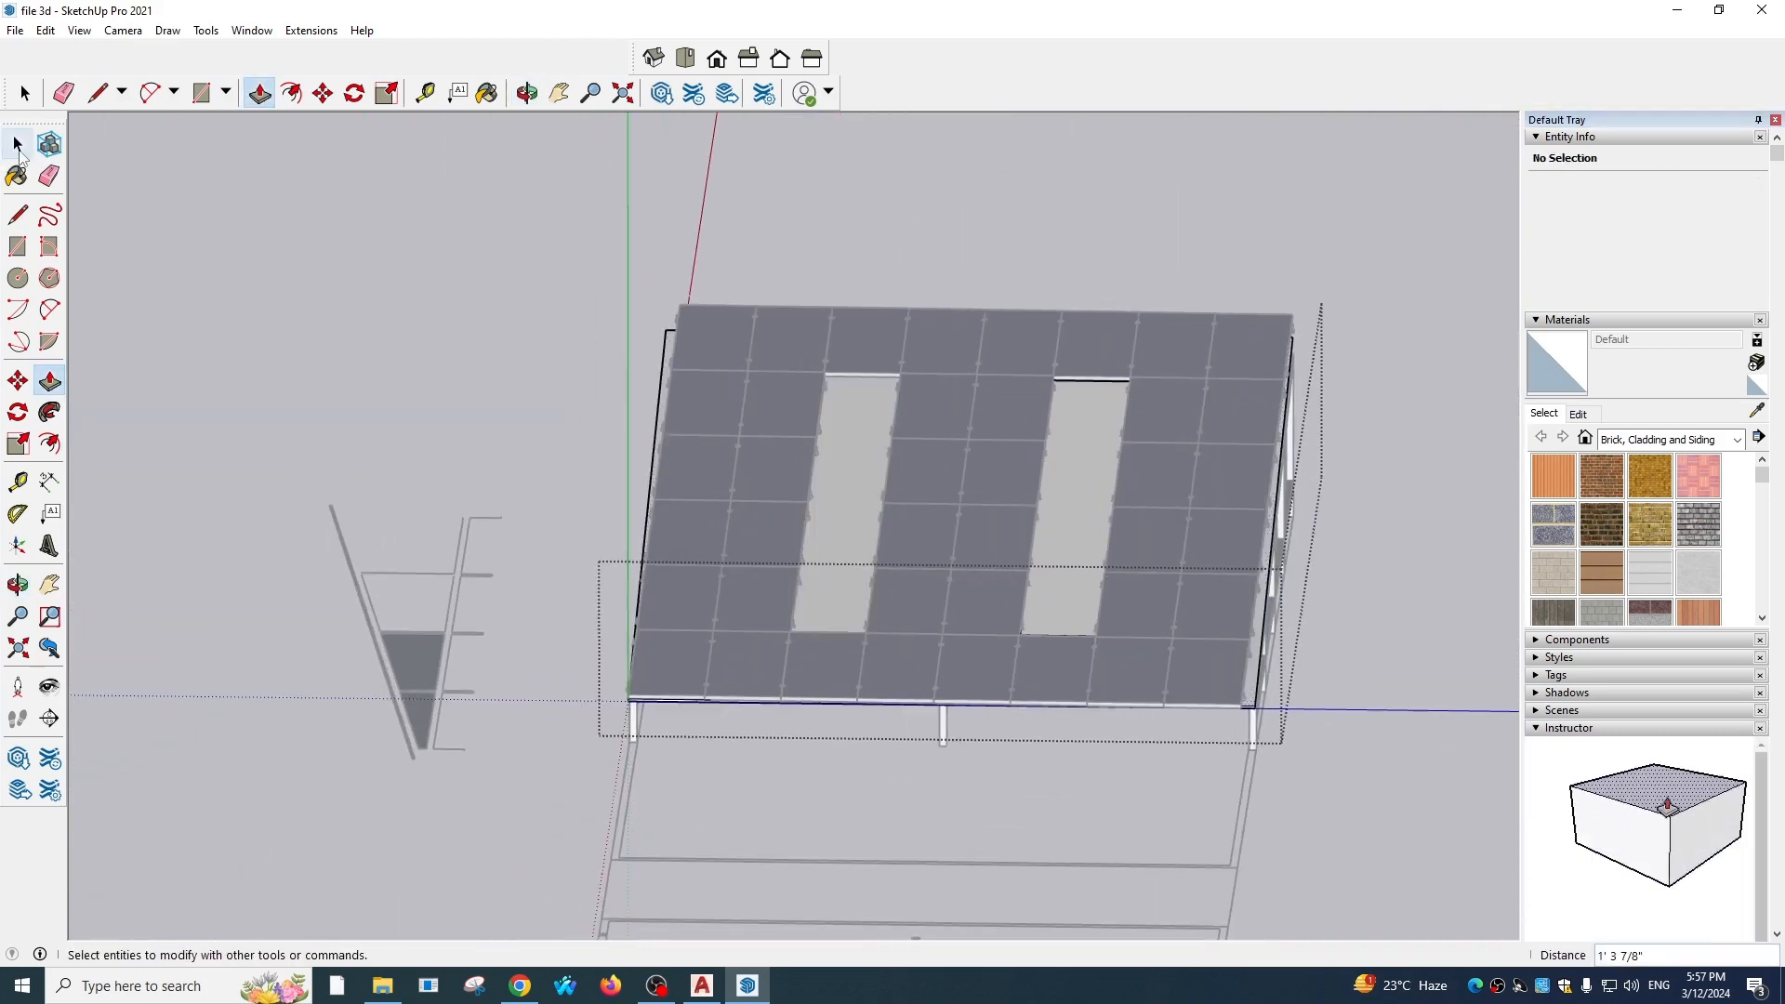
mouse_move(1053, 541)
middle_mouse_down()
mouse_move(1068, 436)
mouse_move(973, 327)
mouse_move(1059, 476)
mouse_move(1191, 454)
mouse_move(917, 650)
mouse_move(895, 465)
middle_mouse_up()
scroll(1060, 476, "down", 3)
scroll(1104, 457, "up", 3)
left_click(1106, 470)
left_click(1098, 465)
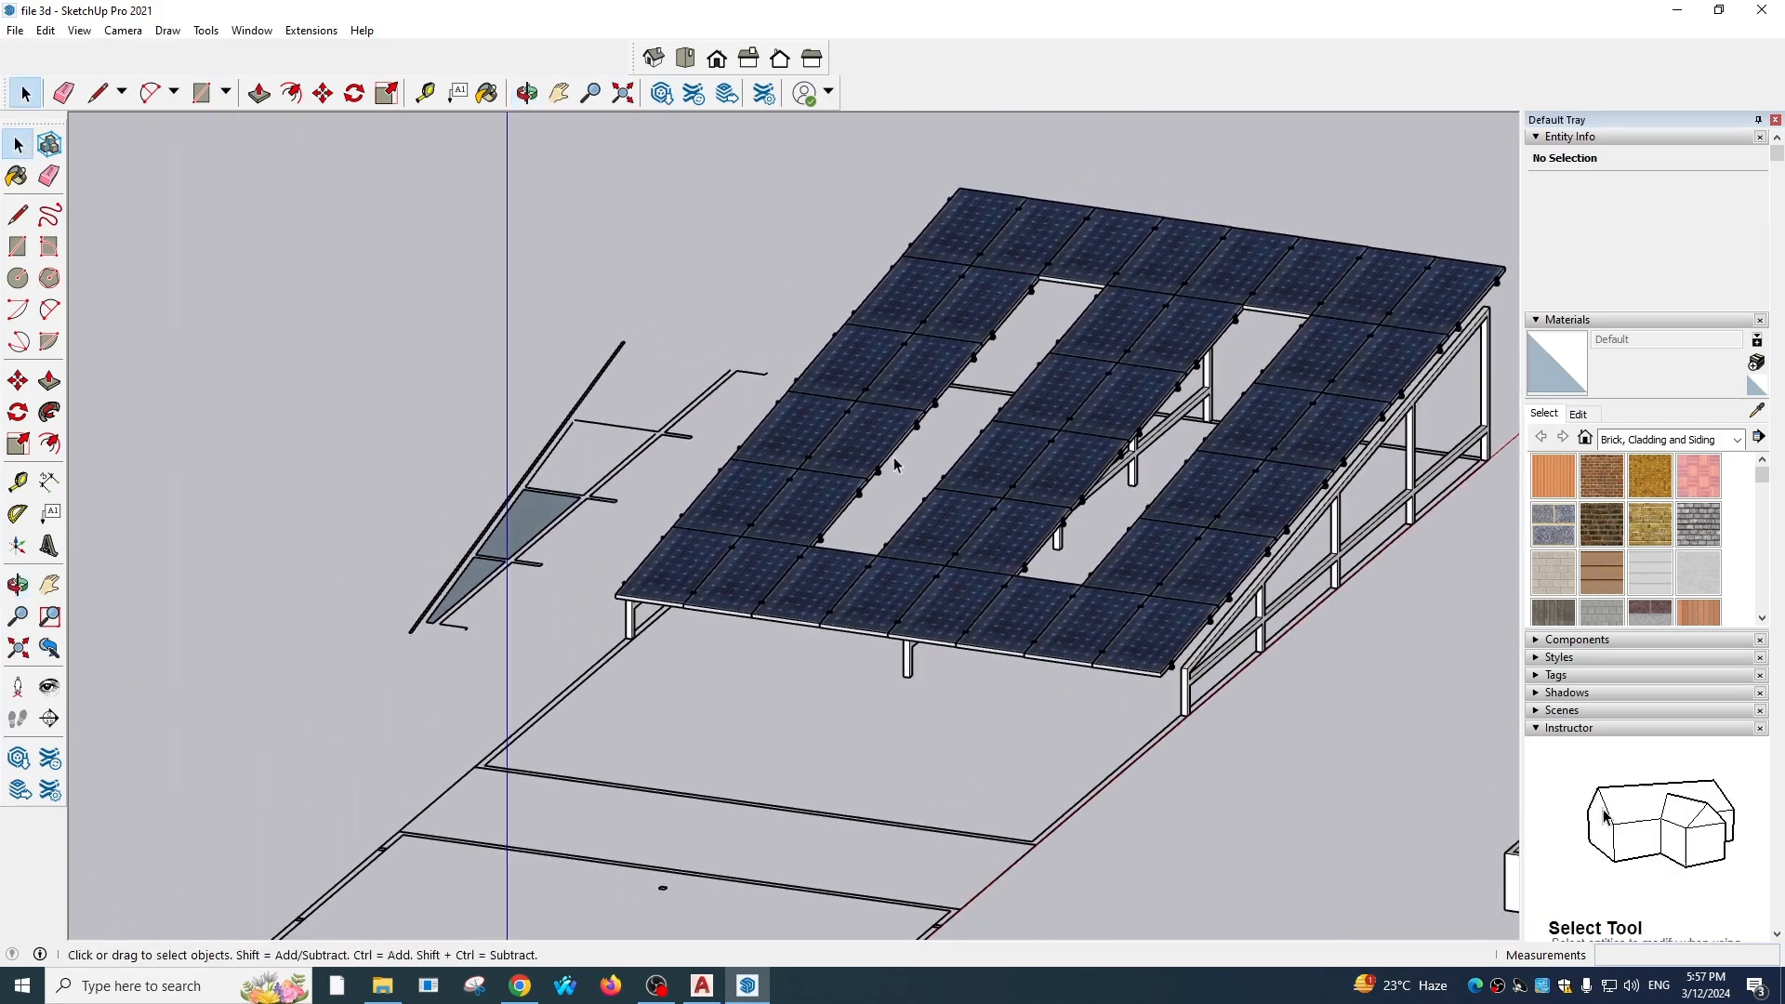
Examine the panel array, its two openings and the supporting frame from several sides
scroll(764, 476, "down", 3)
middle_click_drag(1067, 605, 944, 625)
scroll(1118, 641, "up", 1)
middle_click_drag(1118, 641, 974, 524)
scroll(954, 299, "up", 4)
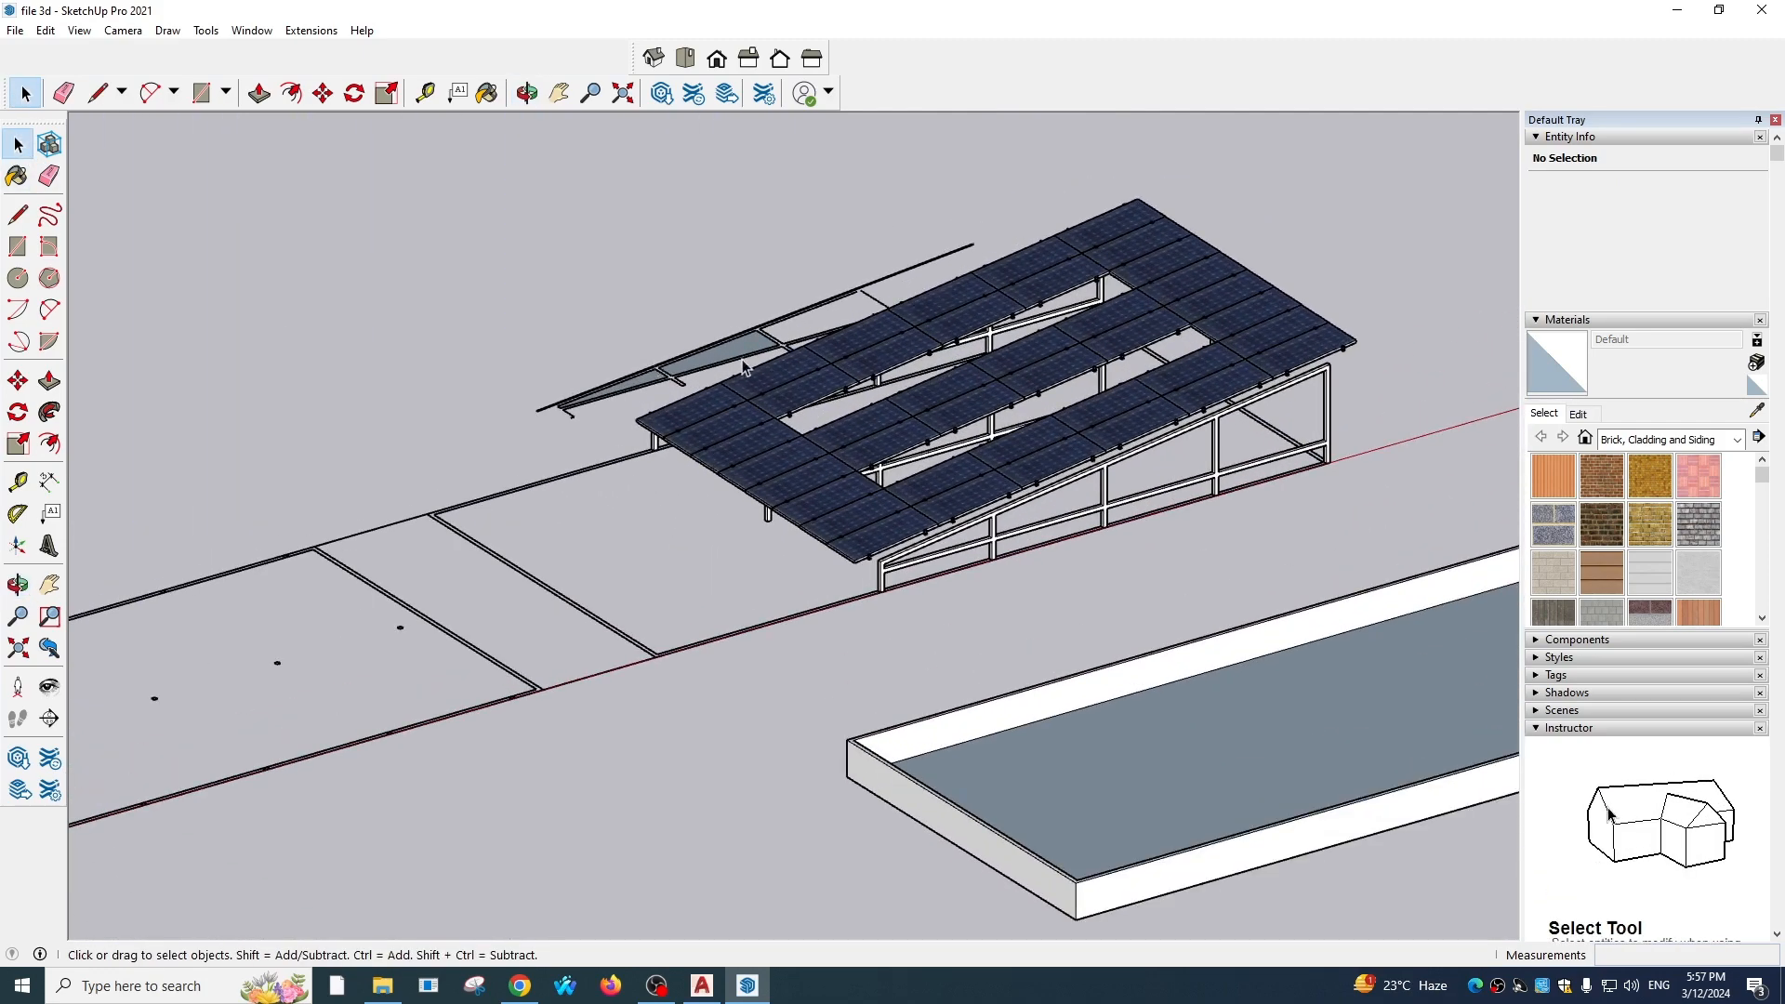
middle_click_drag(898, 387, 906, 424)
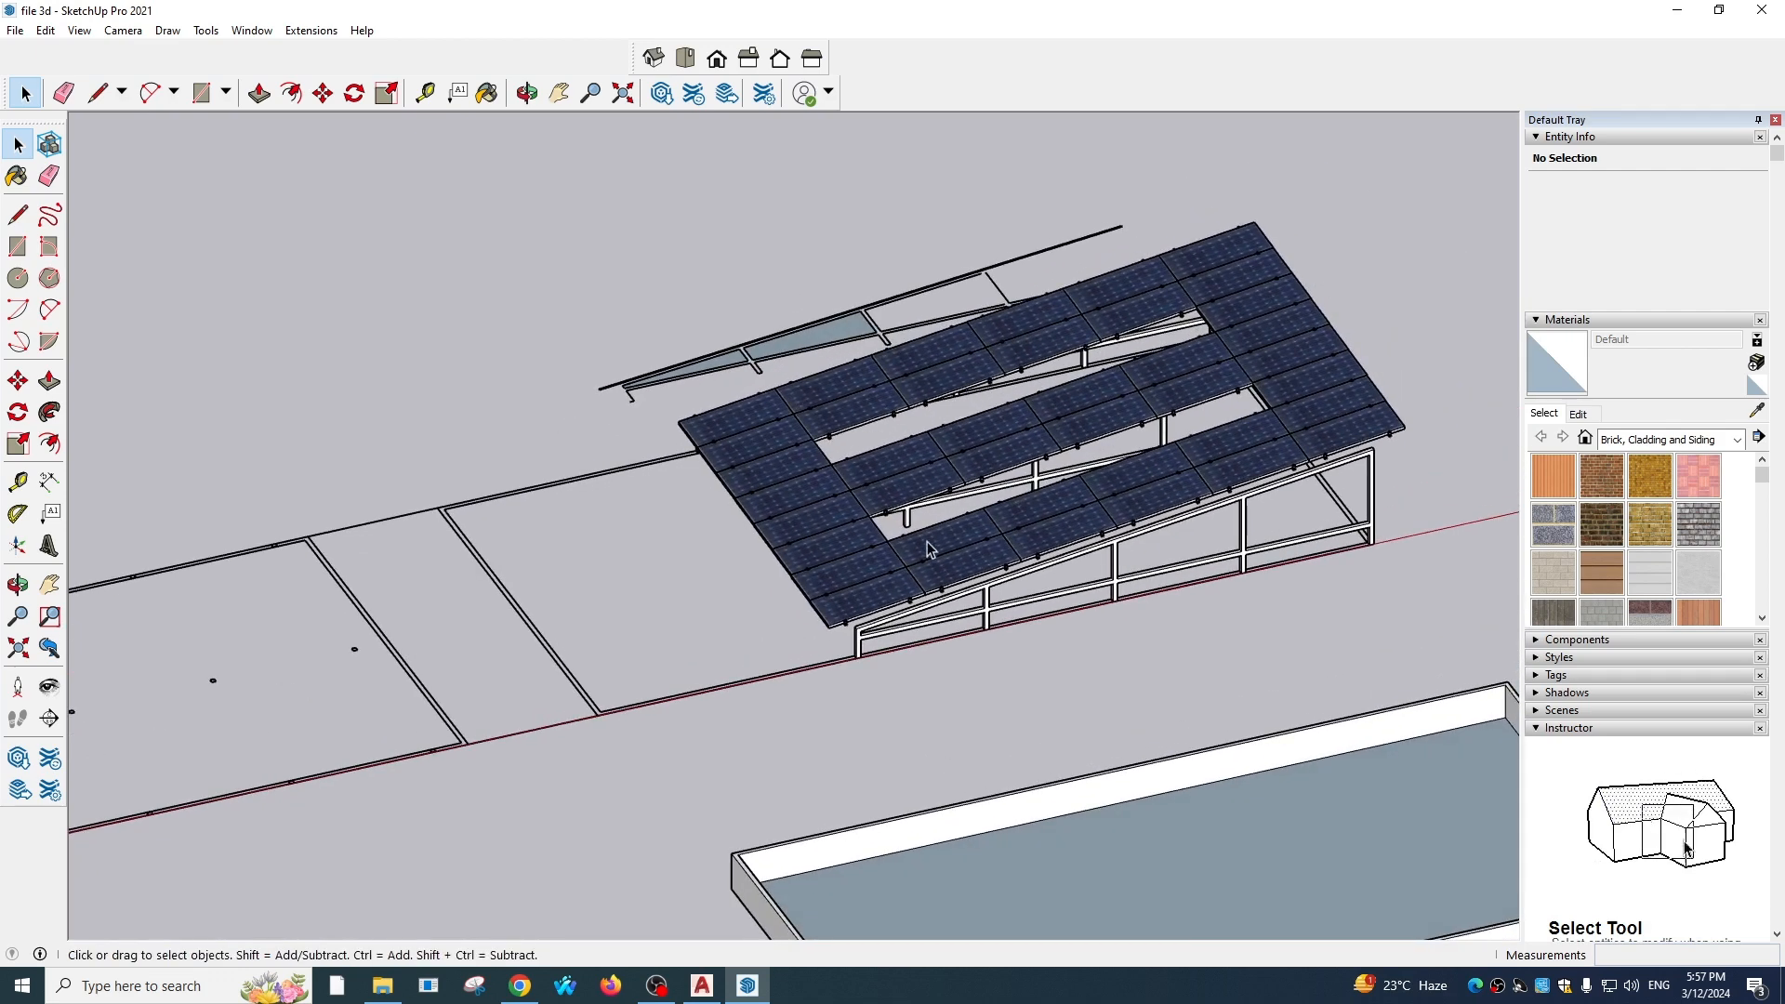
scroll(930, 548, "down", 3)
Switch to AutoCAD and examine the 40-panel and 60-panel layouts and the side elevation of the 60-panel structure
left_click(699, 985)
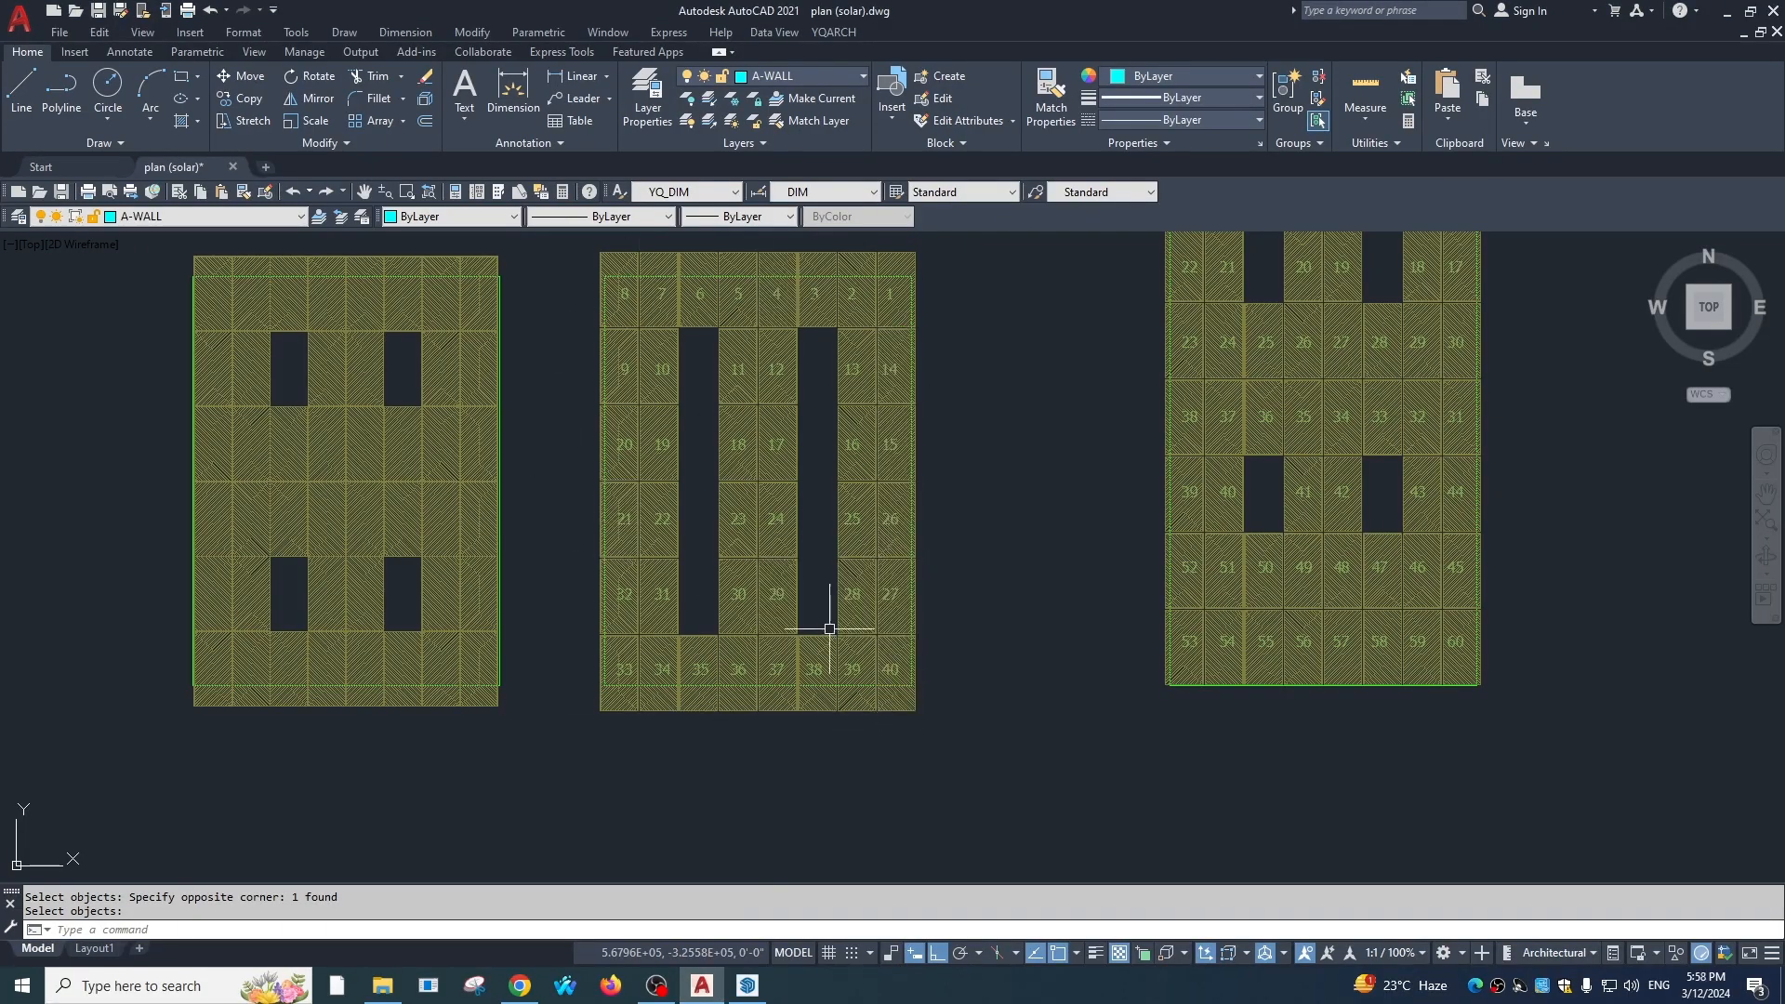
scroll(903, 669, "up", 4)
scroll(1025, 670, "down", 10)
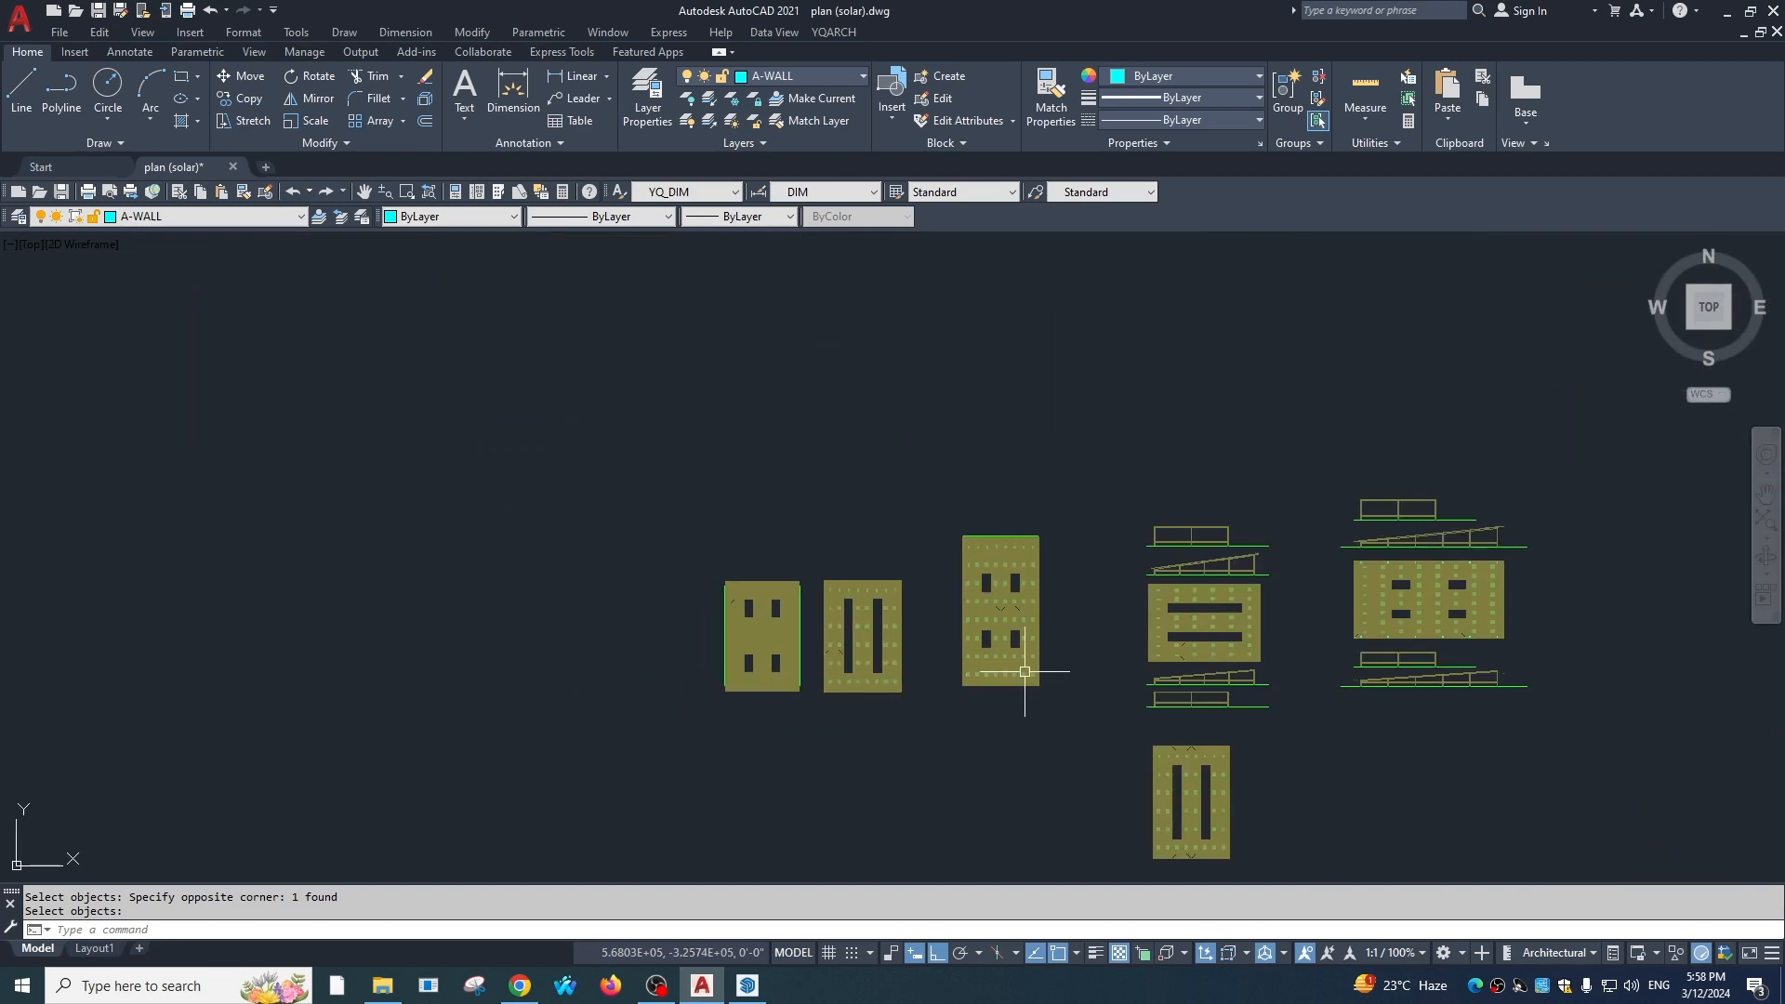
scroll(994, 649, "up", 6)
scroll(883, 659, "down", 5)
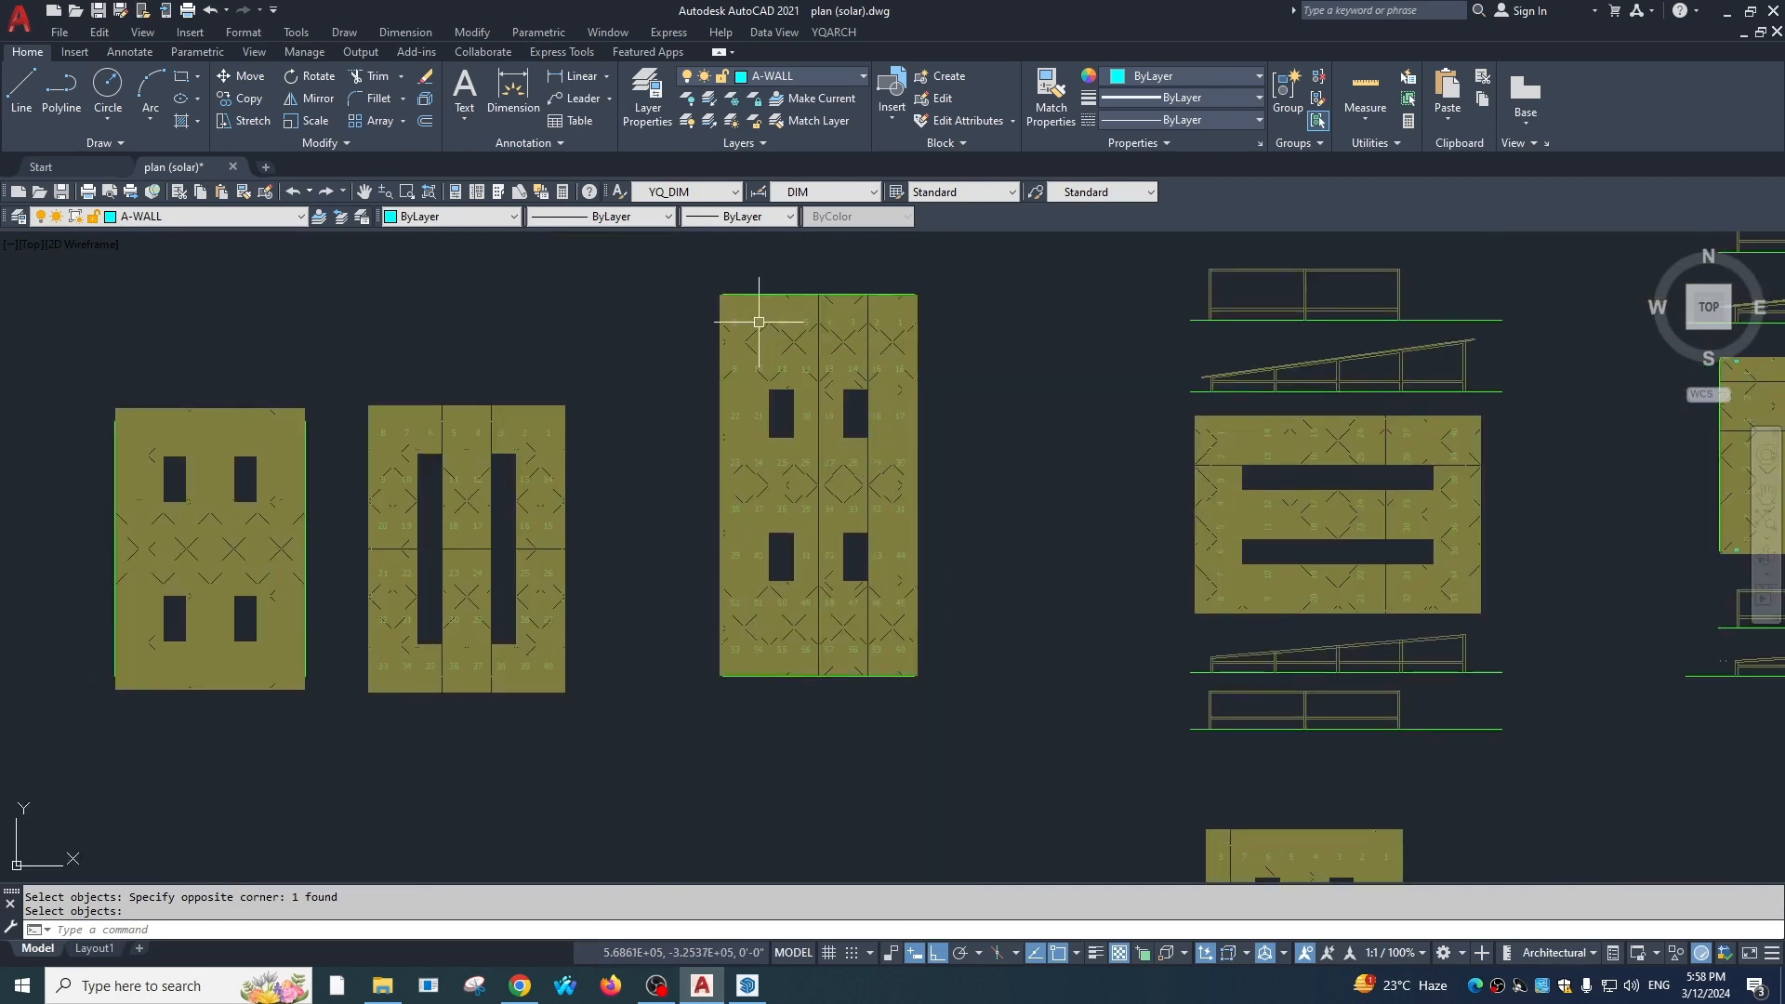
scroll(994, 723, "up", 5)
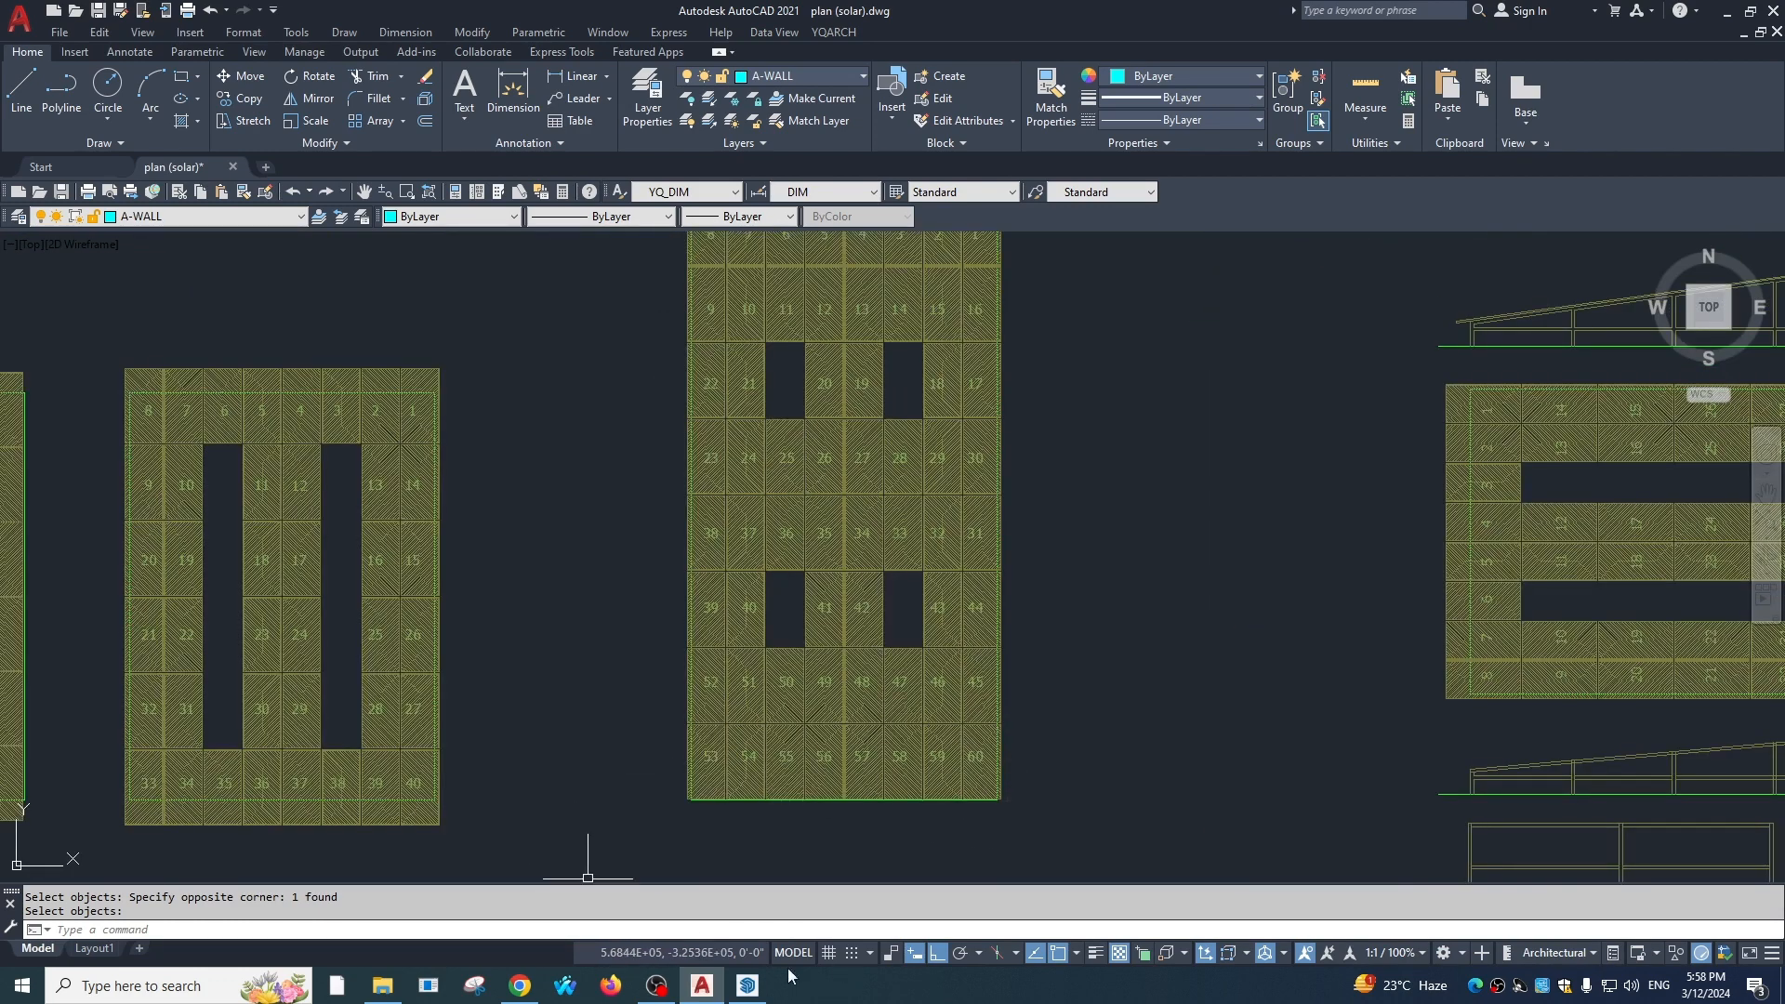
scroll(857, 595, "down", 5)
scroll(997, 567, "up", 7)
mouse_move(1136, 511)
middle_mouse_down()
mouse_move(1104, 554)
mouse_move(949, 535)
middle_mouse_up()
scroll(1103, 554, "down", 1)
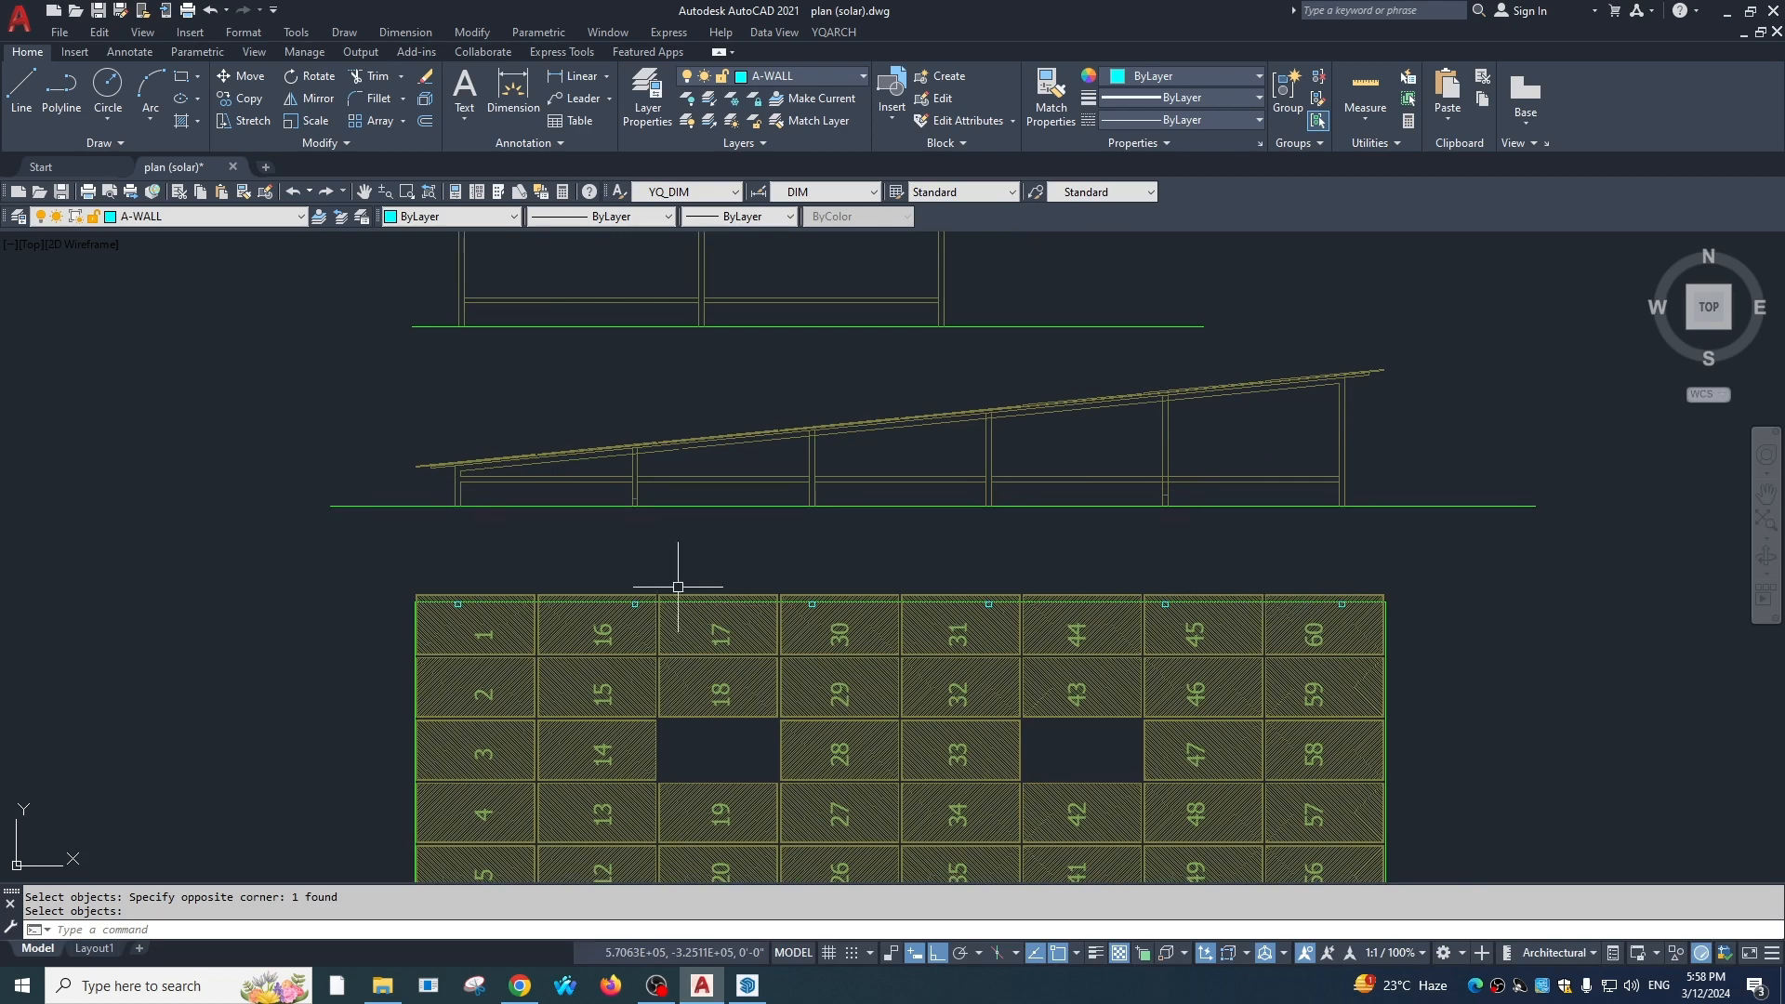
Try to trim the rafter line crossing a post in the side elevation above the 60-panel layout
scroll(638, 447, "up", 10)
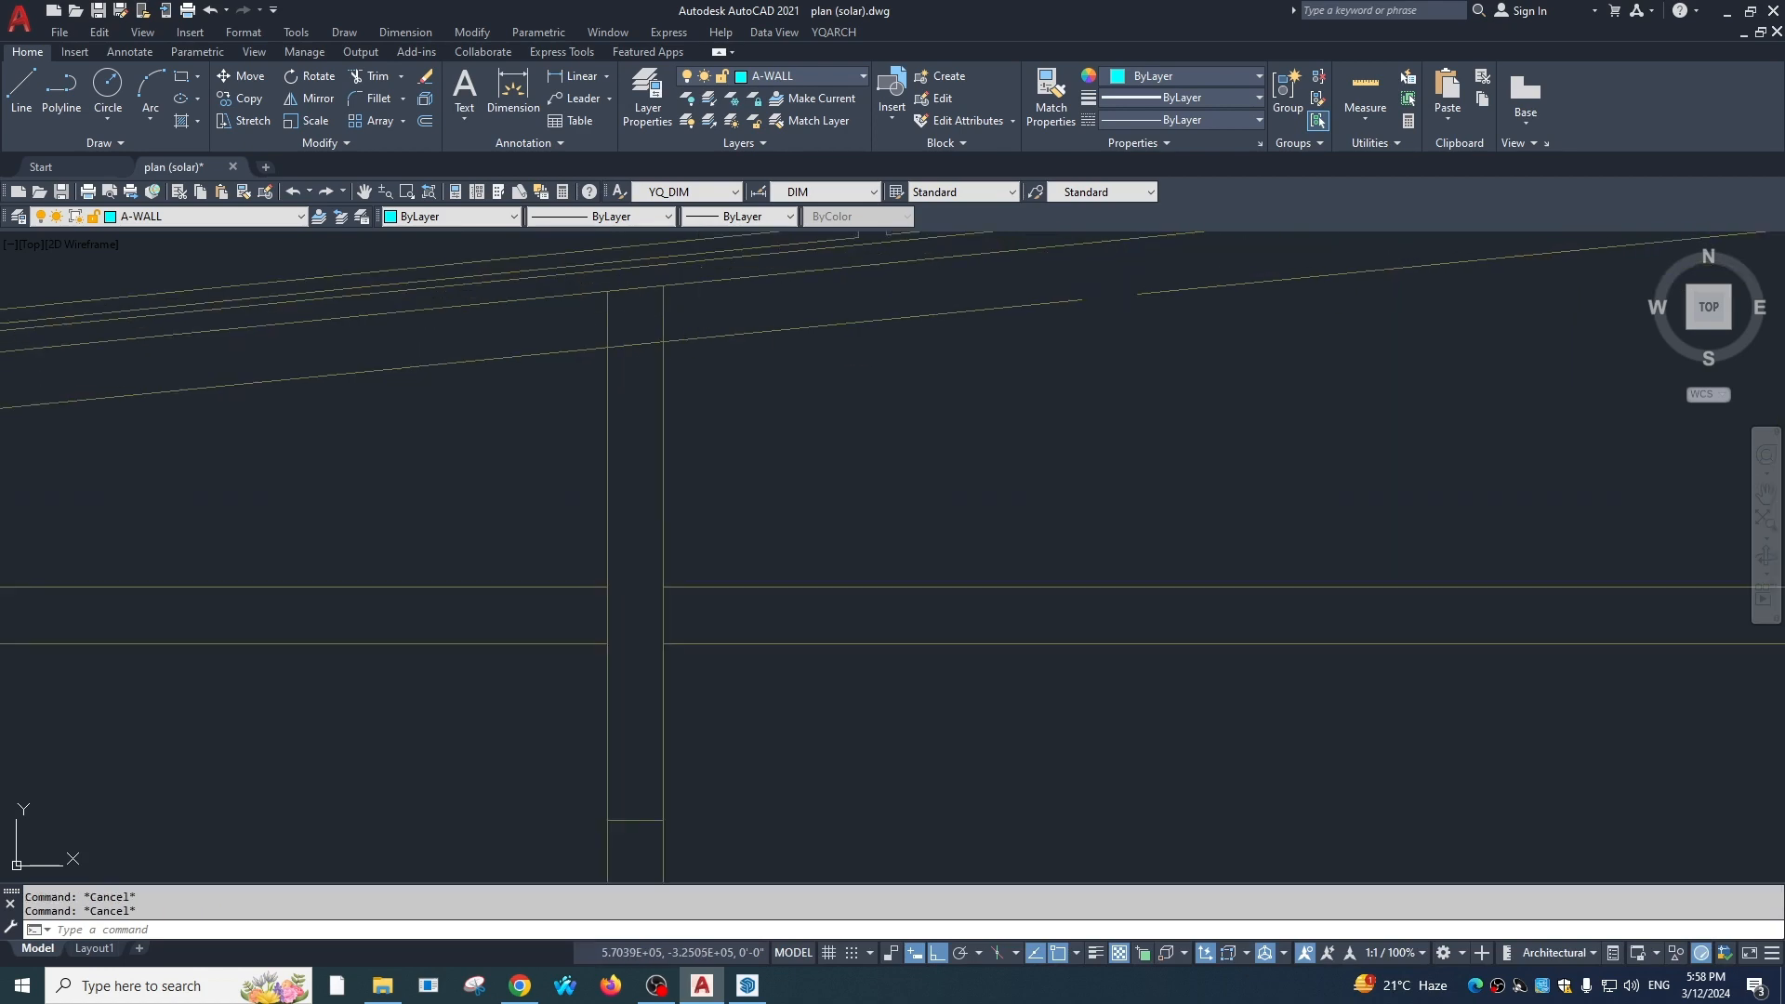
type("tr")
key("space")
left_click(680, 322)
left_click(597, 342)
left_click(633, 334)
key("Escape")
key("Escape")
scroll(688, 397, "down", 17)
key("Escape")
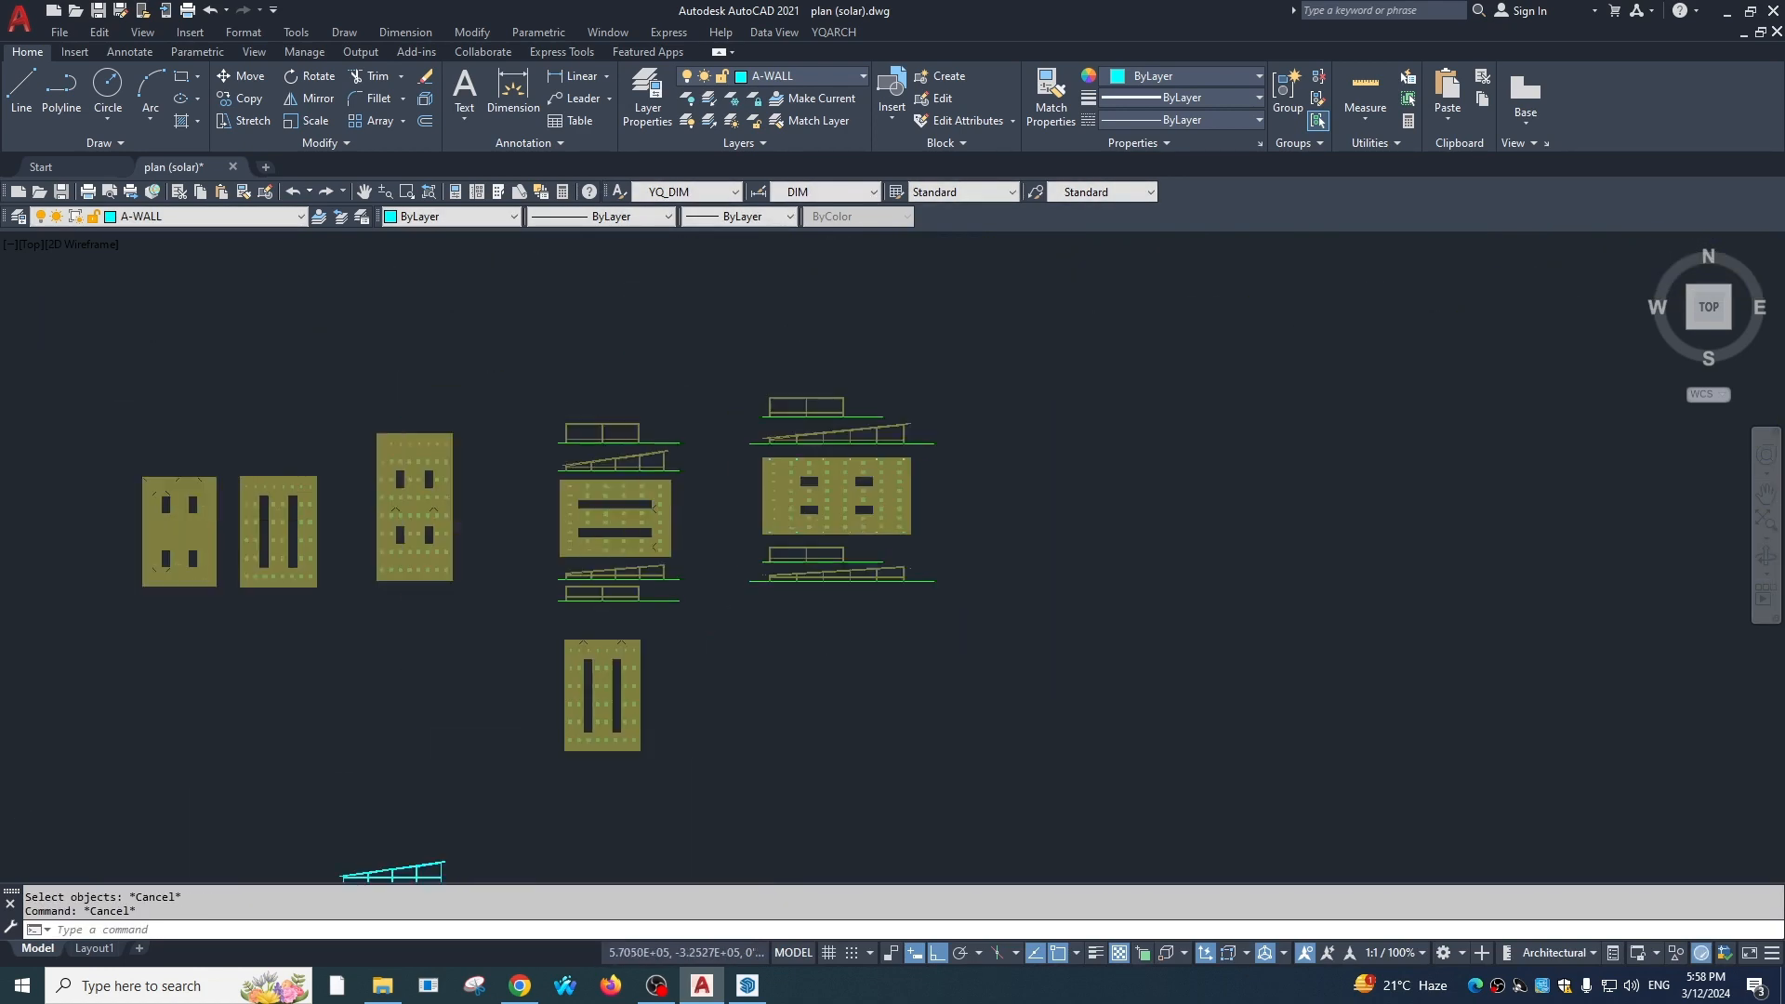
Examine the side elevations above and below the 60-panel layout
scroll(812, 409, "up", 3)
scroll(849, 518, "down", 2)
scroll(924, 478, "up", 5)
scroll(942, 546, "down", 6)
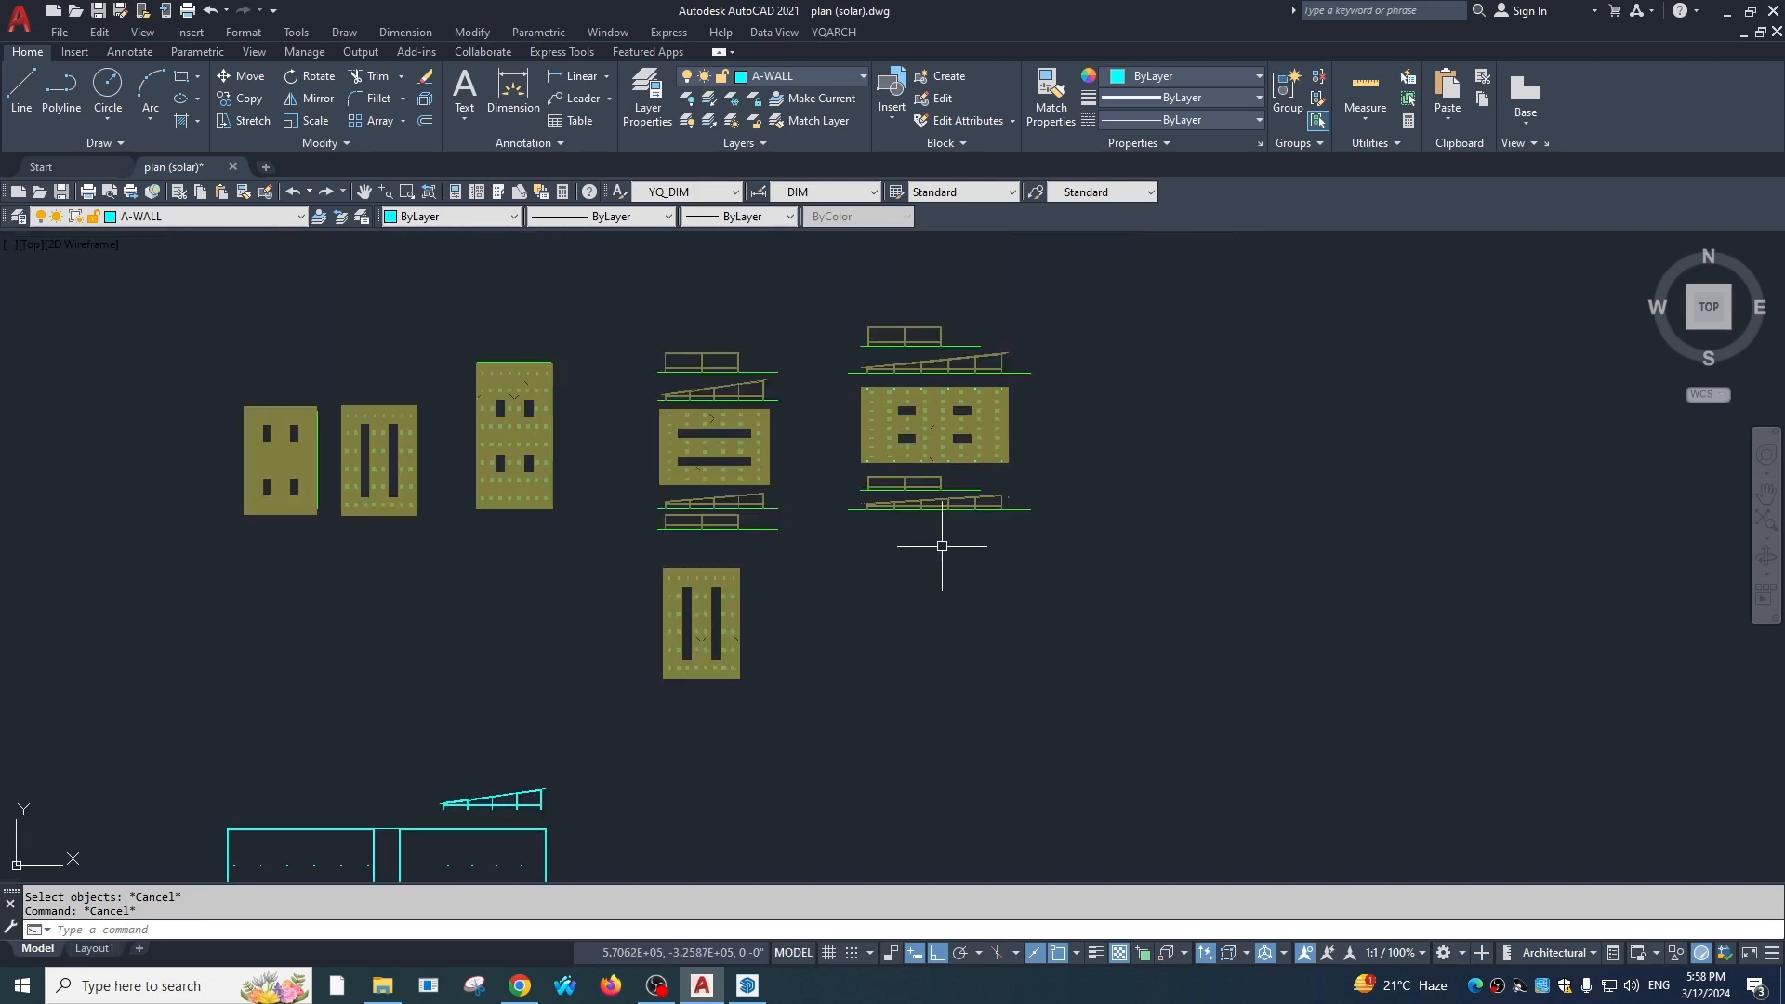
key("Escape")
scroll(942, 546, "up", 6)
scroll(985, 484, "down", 2)
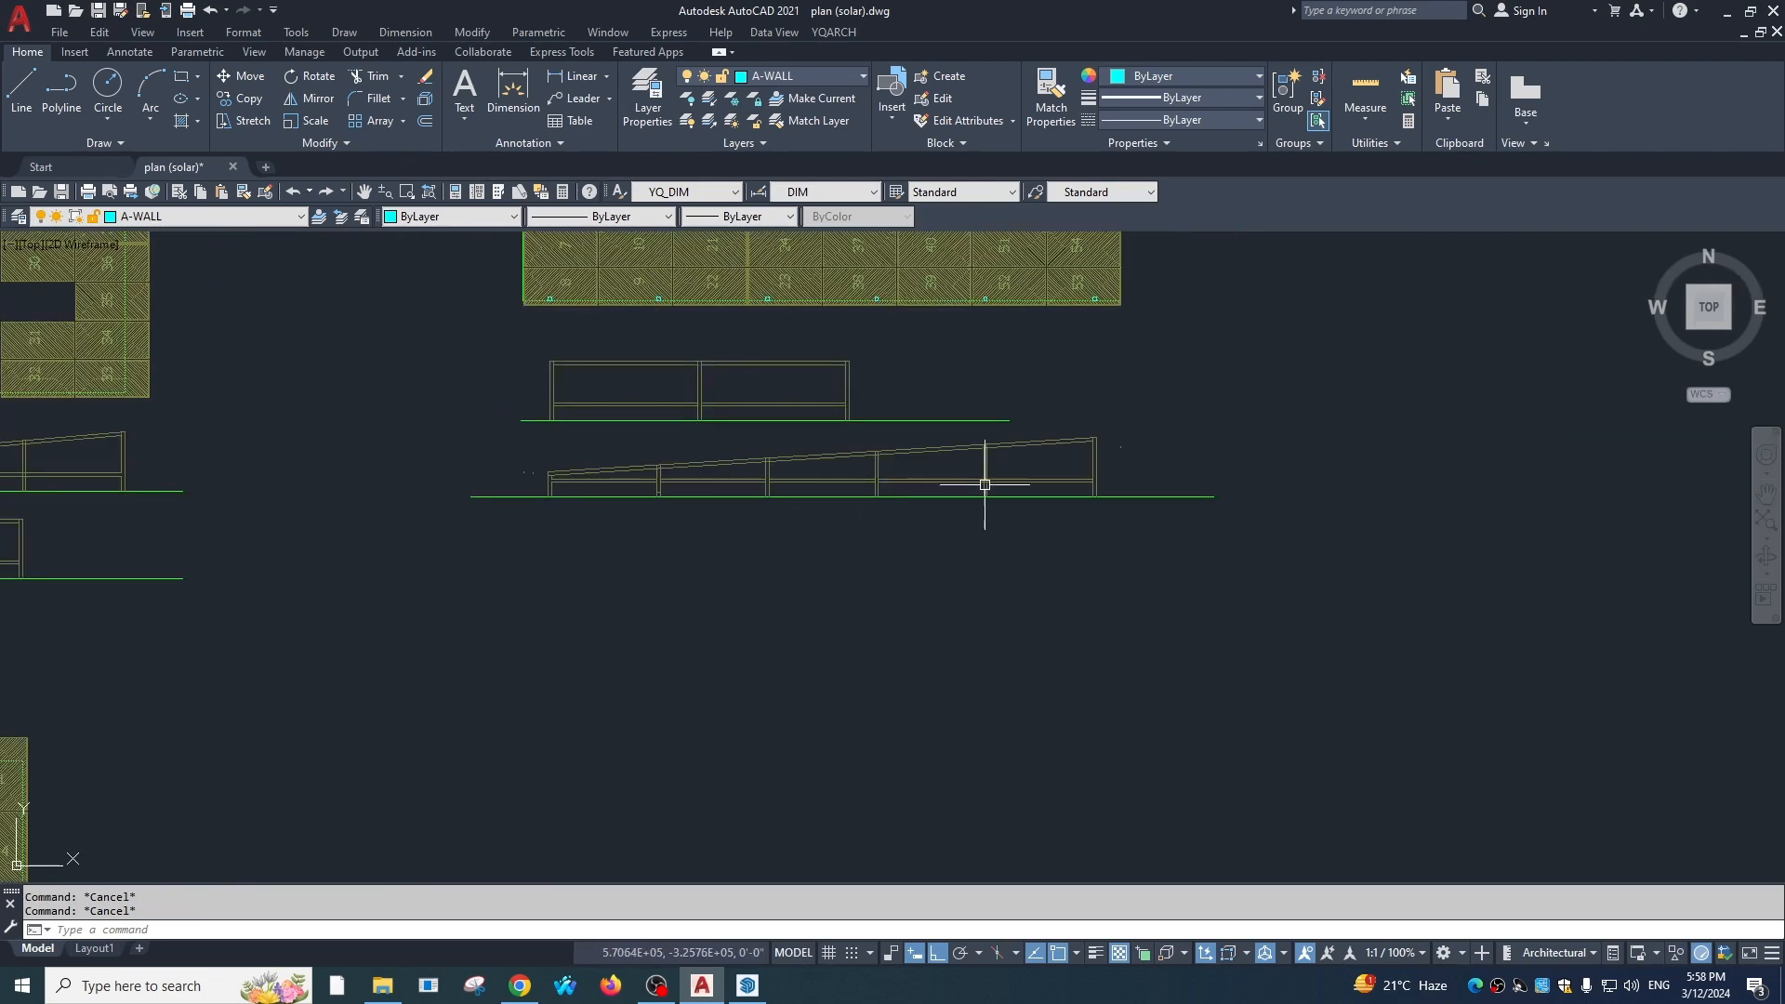
type("tr")
key("space")
scroll(1094, 442, "up", 7)
key("space")
key("Escape")
scroll(1084, 462, "down", 11)
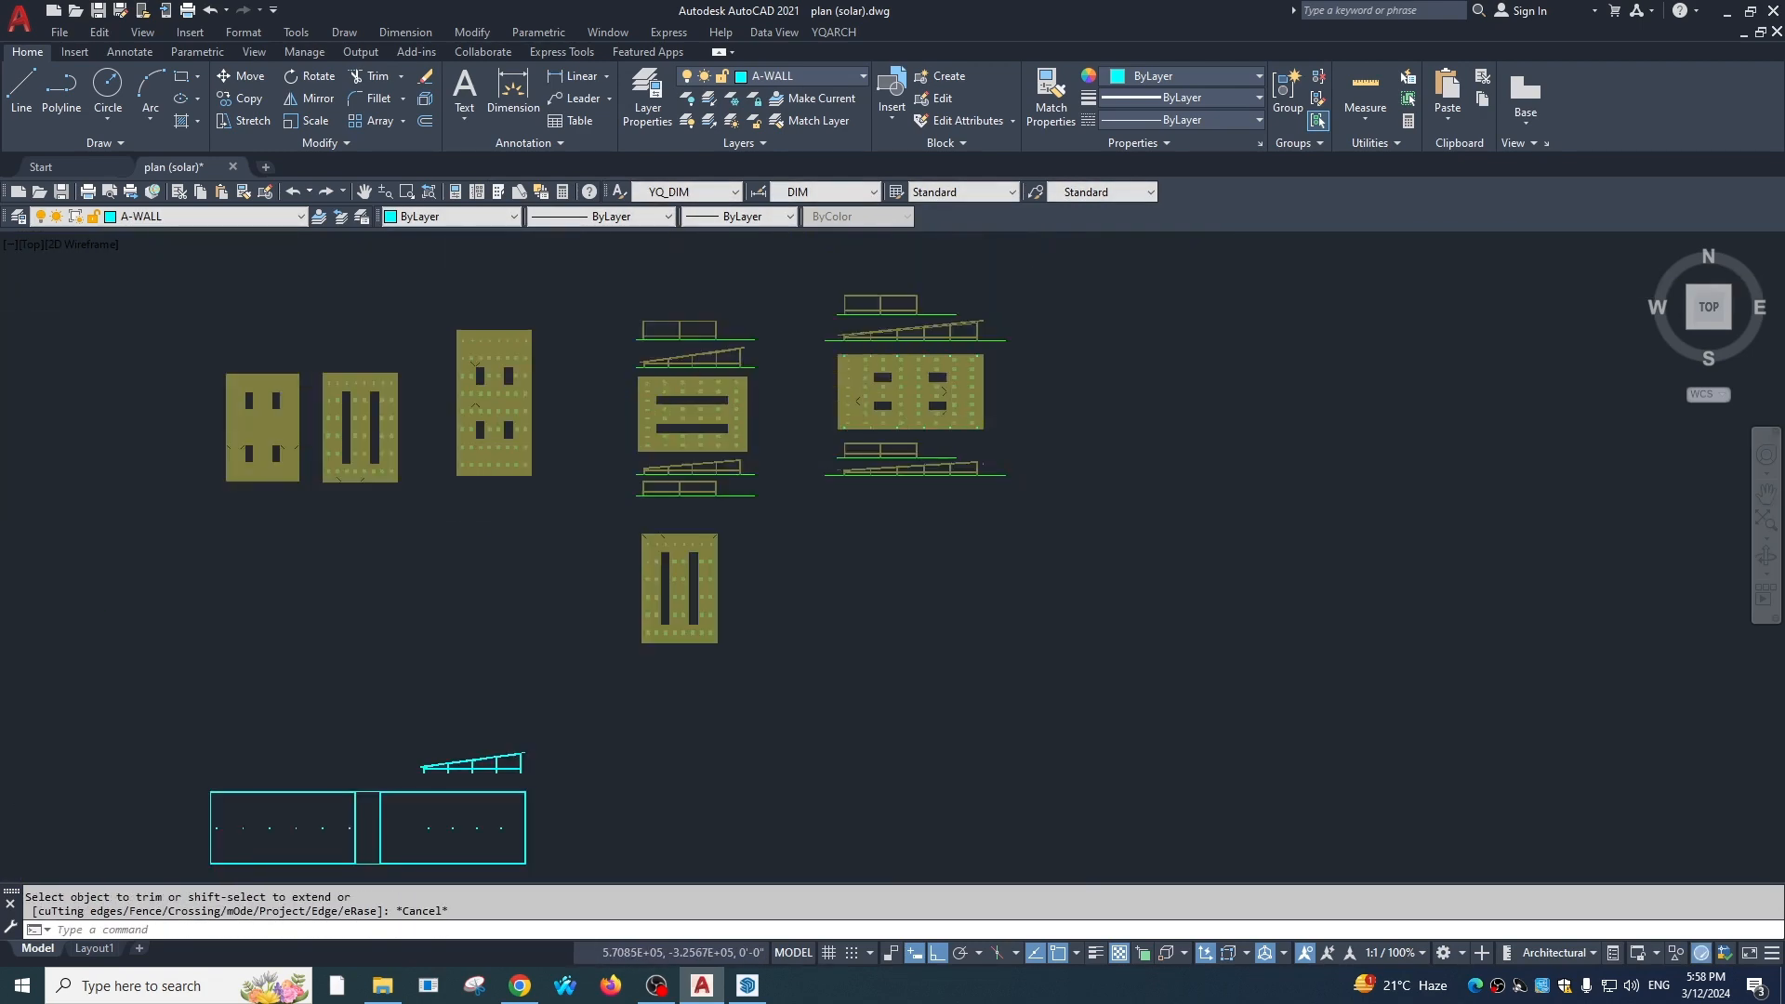
Trim the rafter's lower line where it crosses the fifth post in the side elevation above the 60-panel layout
middle_click_drag(977, 459, 979, 540)
scroll(1087, 398, "up", 10)
key("space")
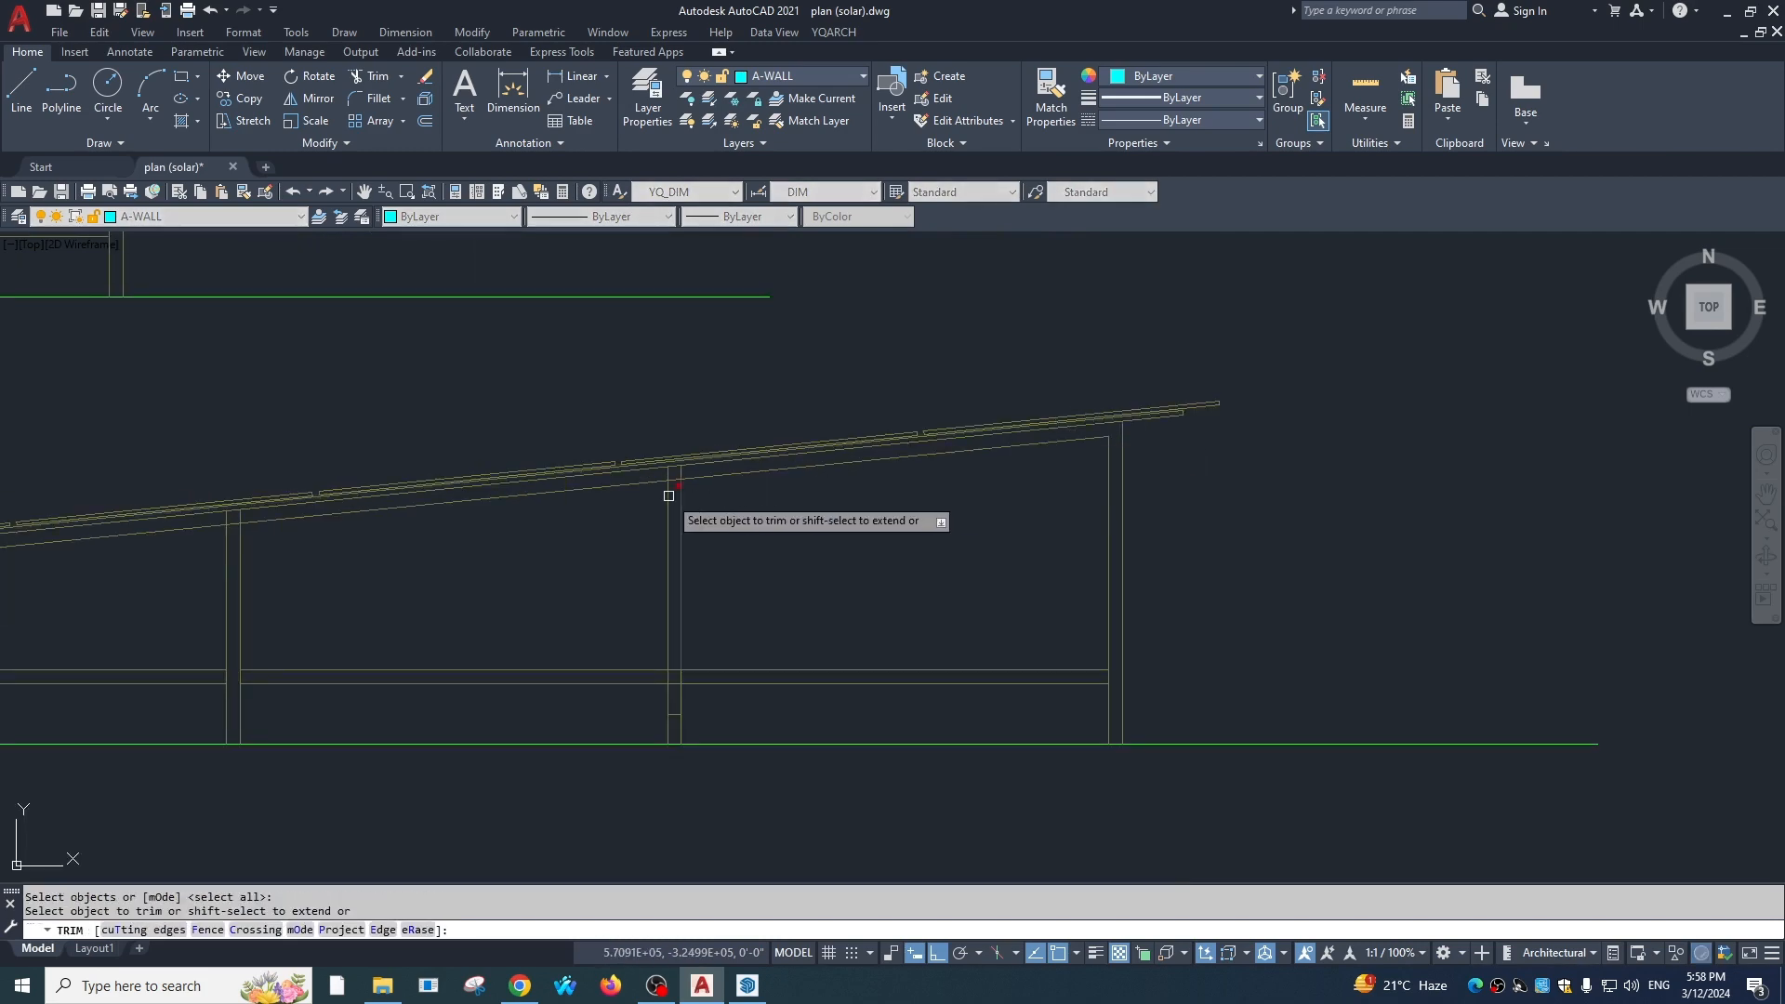
key("Escape")
key("space")
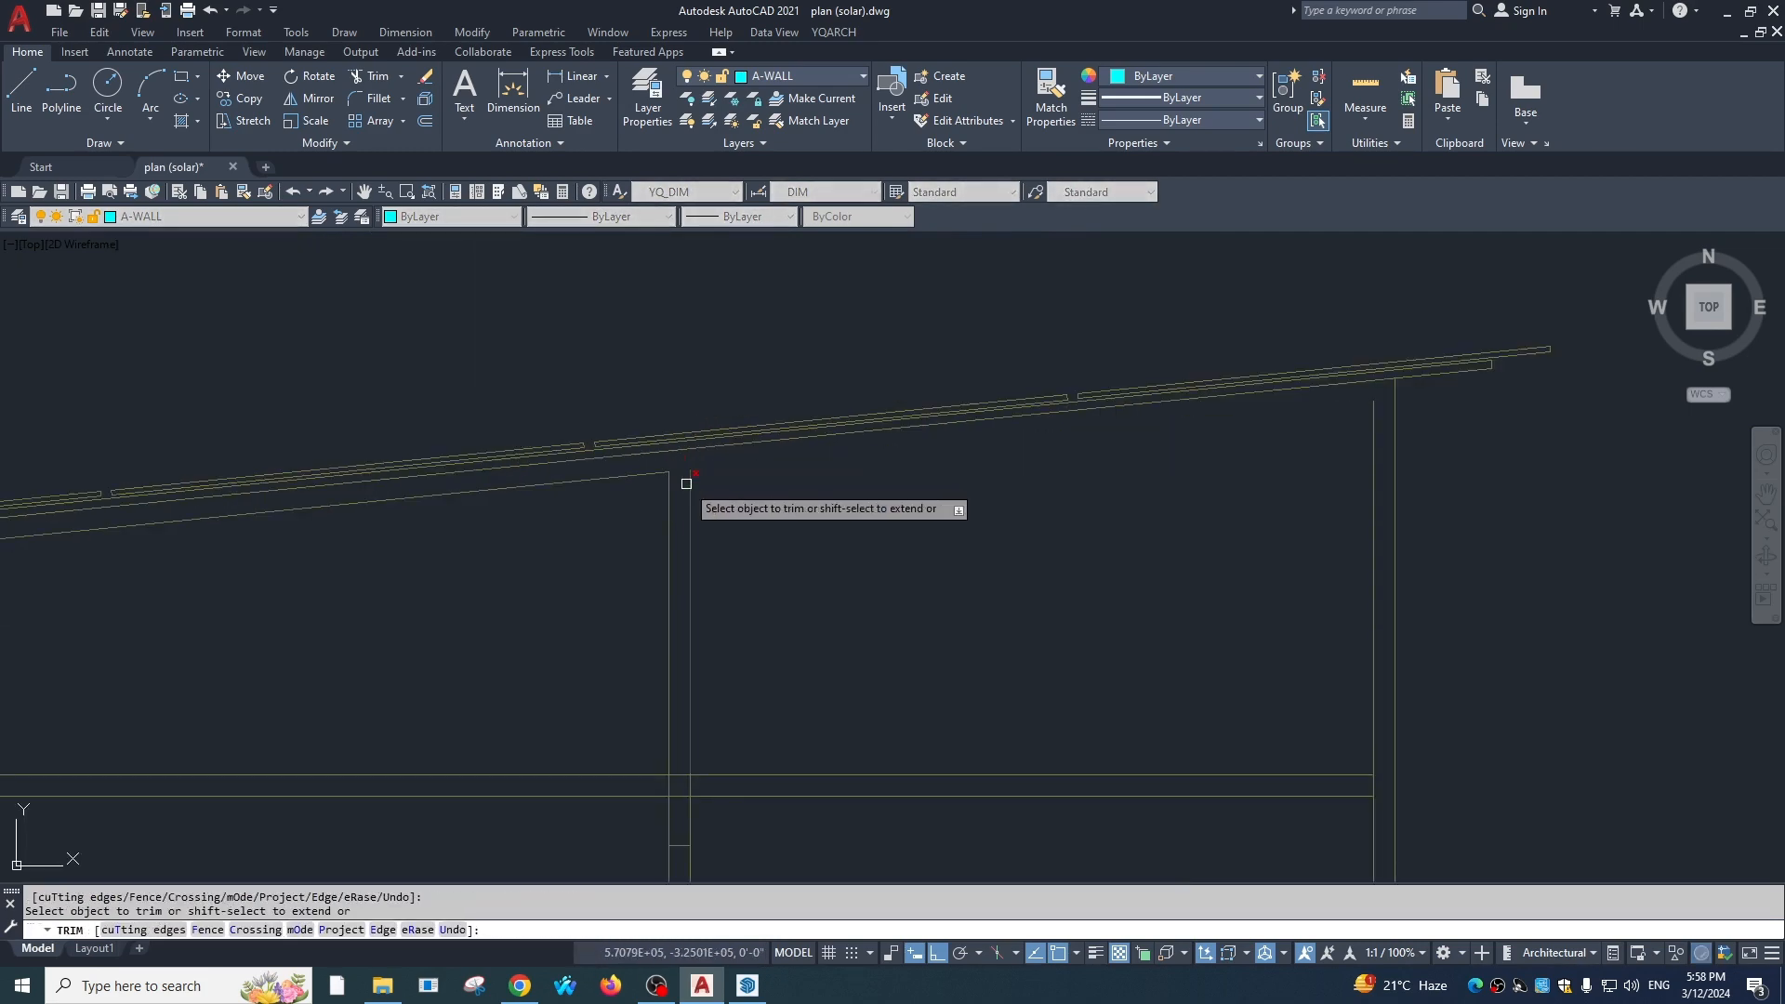
type("u")
key("space")
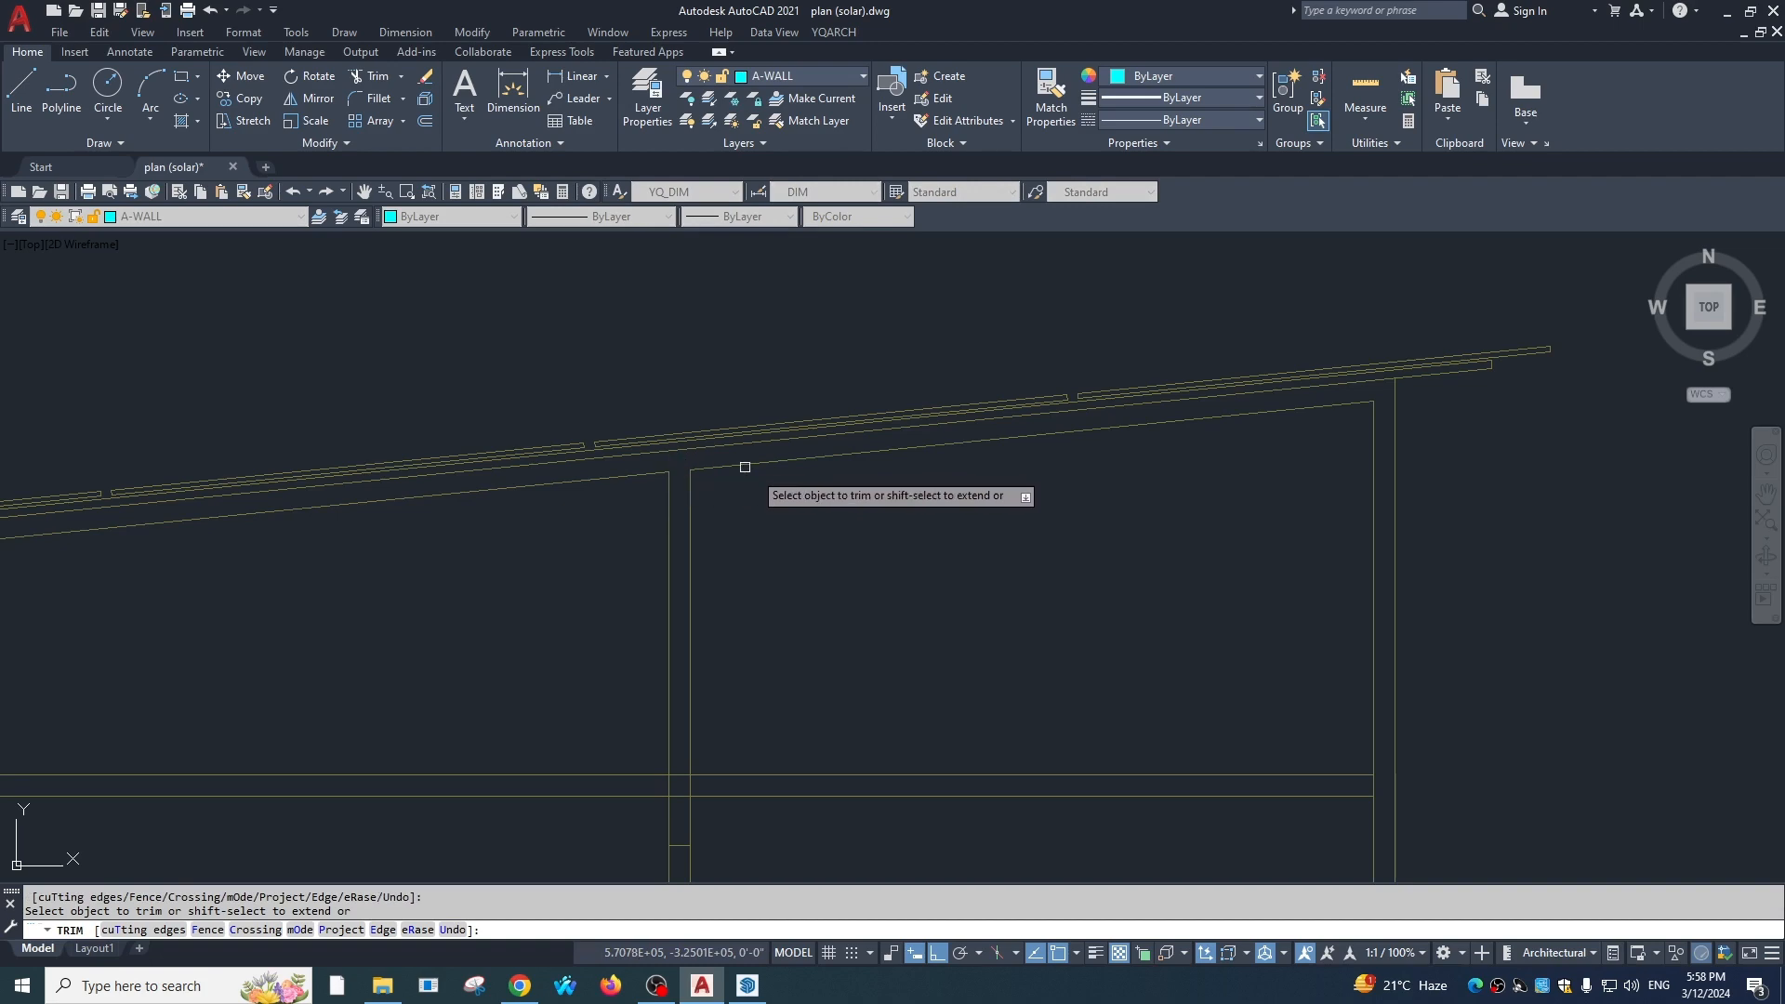
Trim the tie-beam lines and post edges where the horizontal tie beam crosses the fifth post
scroll(744, 467, "down", 2)
scroll(777, 546, "up", 2)
left_click(737, 577)
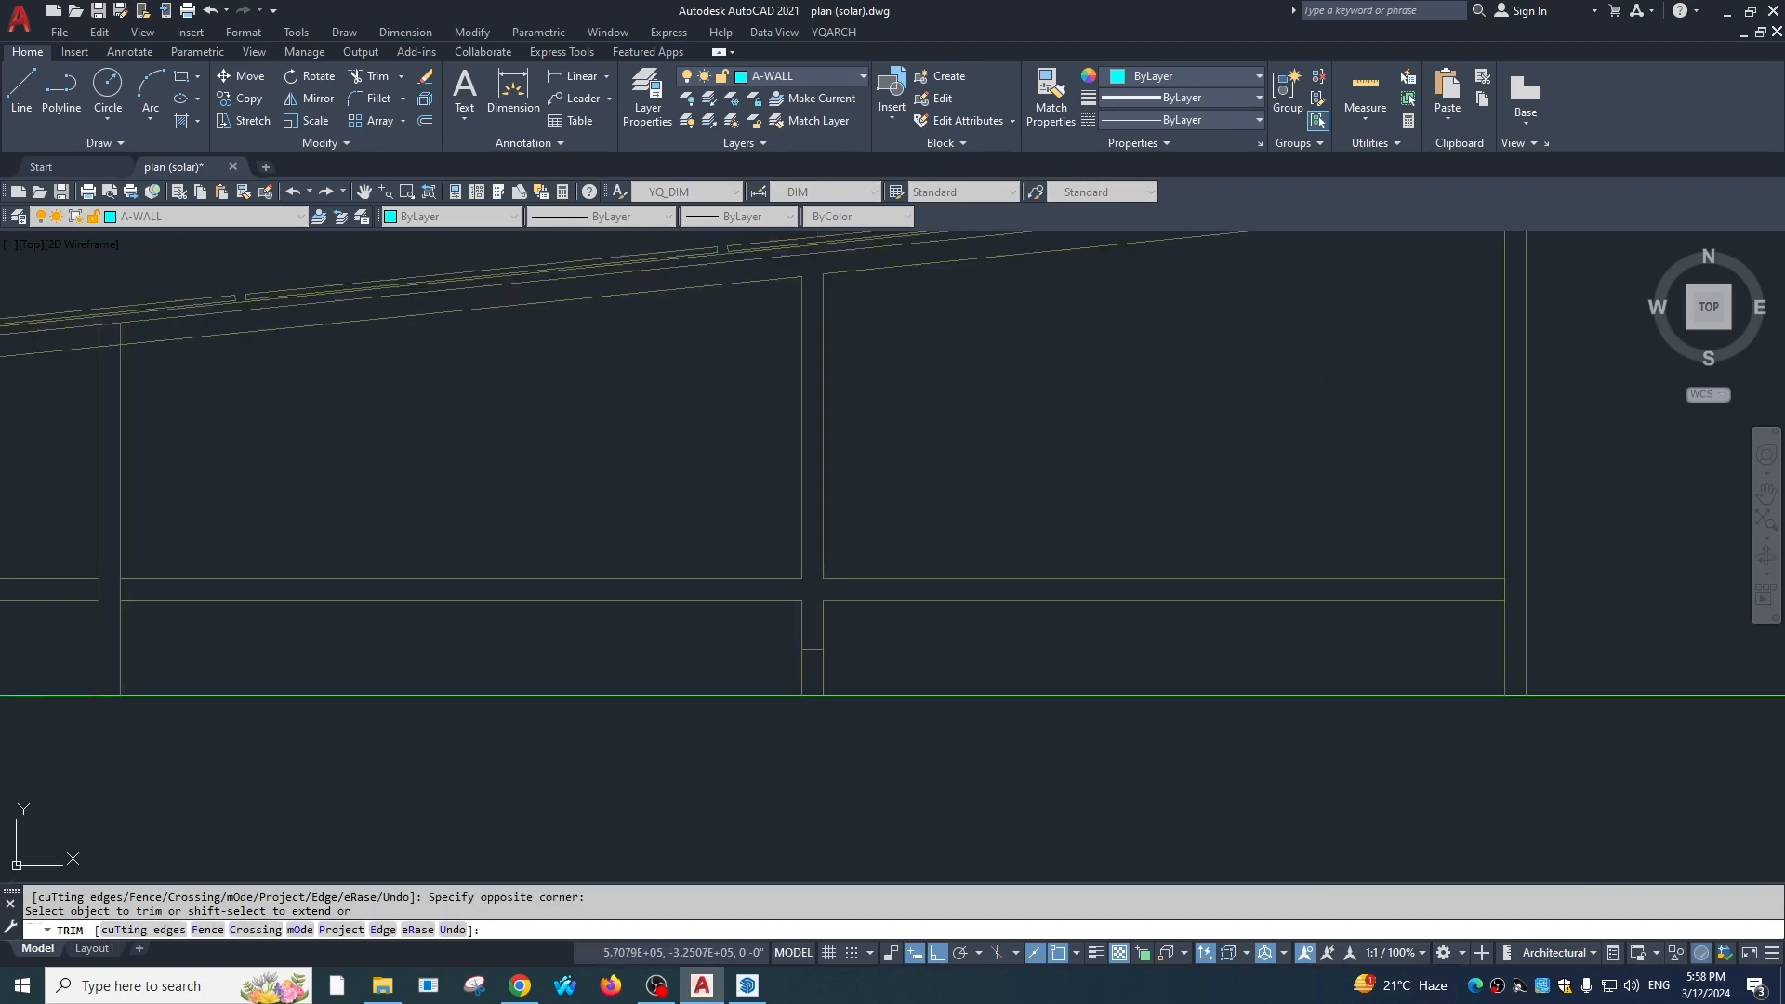
key("Escape")
scroll(742, 478, "down", 2)
scroll(1075, 510, "up", 4)
key("space")
key("space")
left_click(857, 582)
scroll(991, 511, "down", 5)
middle_click_drag(604, 509, 826, 512)
key("Escape")
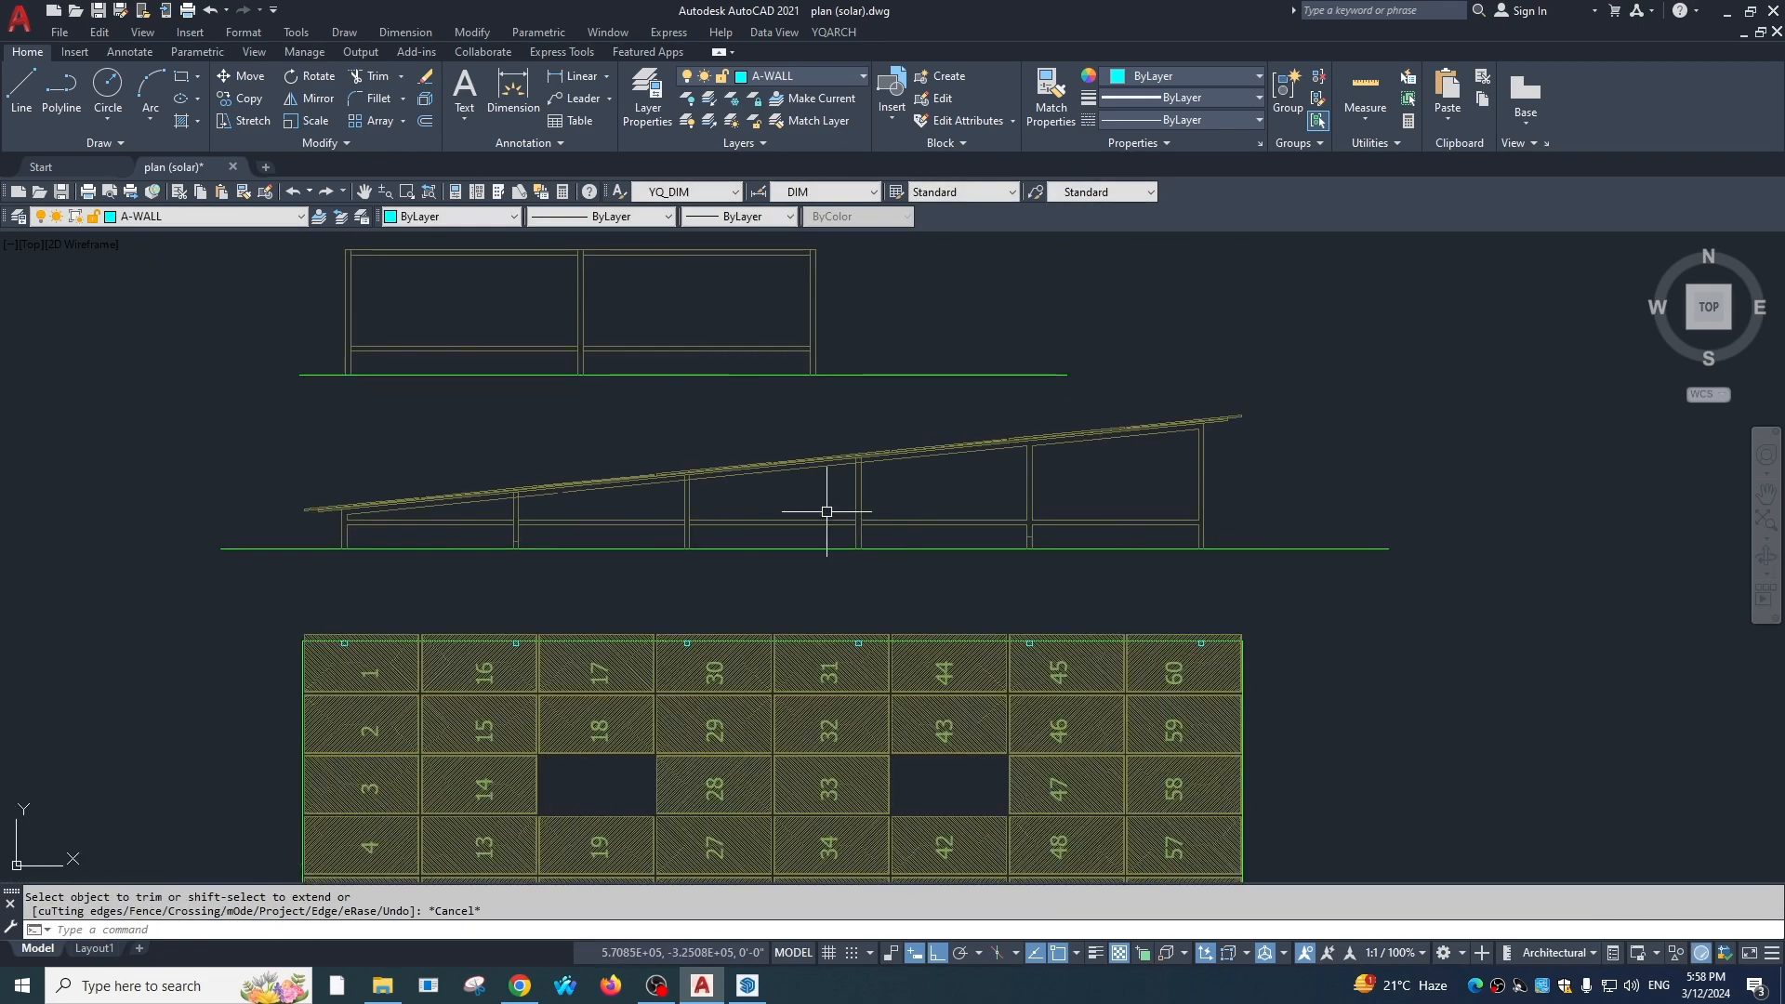
Trim the rafter's lower line where it crosses the fourth post
key("Escape")
scroll(831, 494, "up", 3)
scroll(944, 385, "up", 1)
key("space")
key("space")
left_click(964, 347)
left_click(858, 362)
left_click(948, 352)
left_click(937, 375)
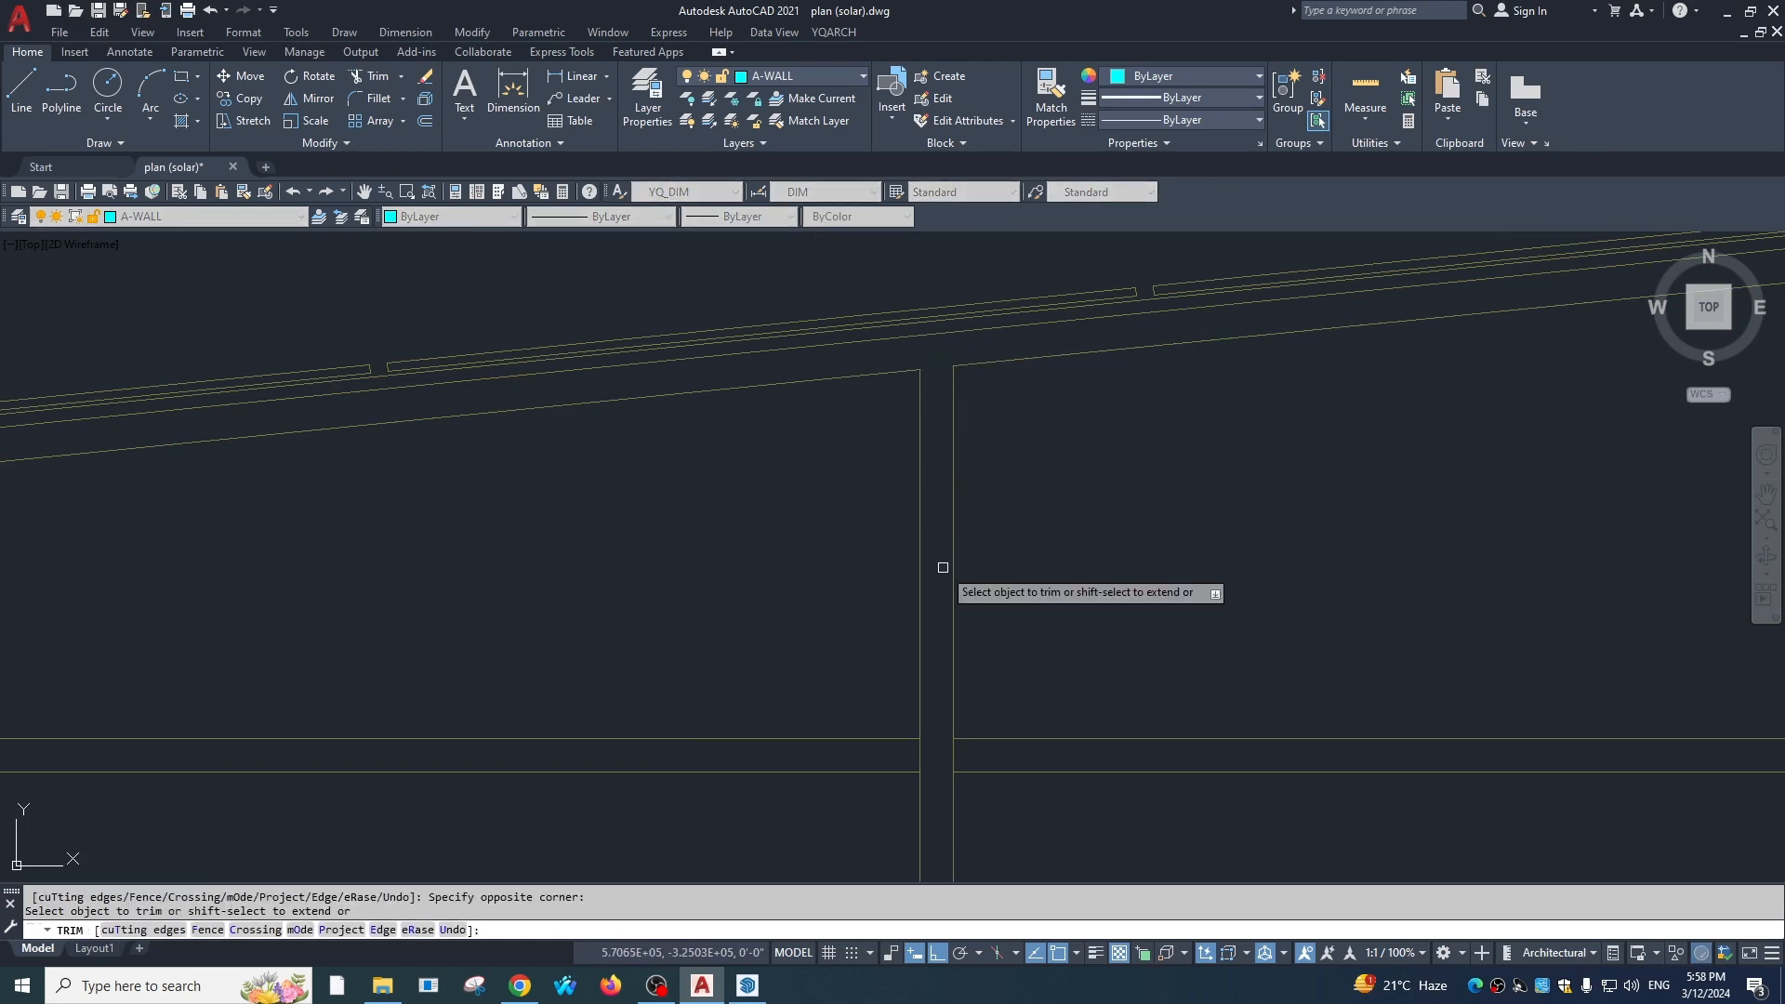
Trim the fourth post's edges between the two tie-beam lines
scroll(943, 567, "down", 4)
middle_click_drag(938, 708, 905, 449)
scroll(901, 448, "up", 4)
left_click(842, 315)
left_click(987, 316)
scroll(934, 450, "down", 8)
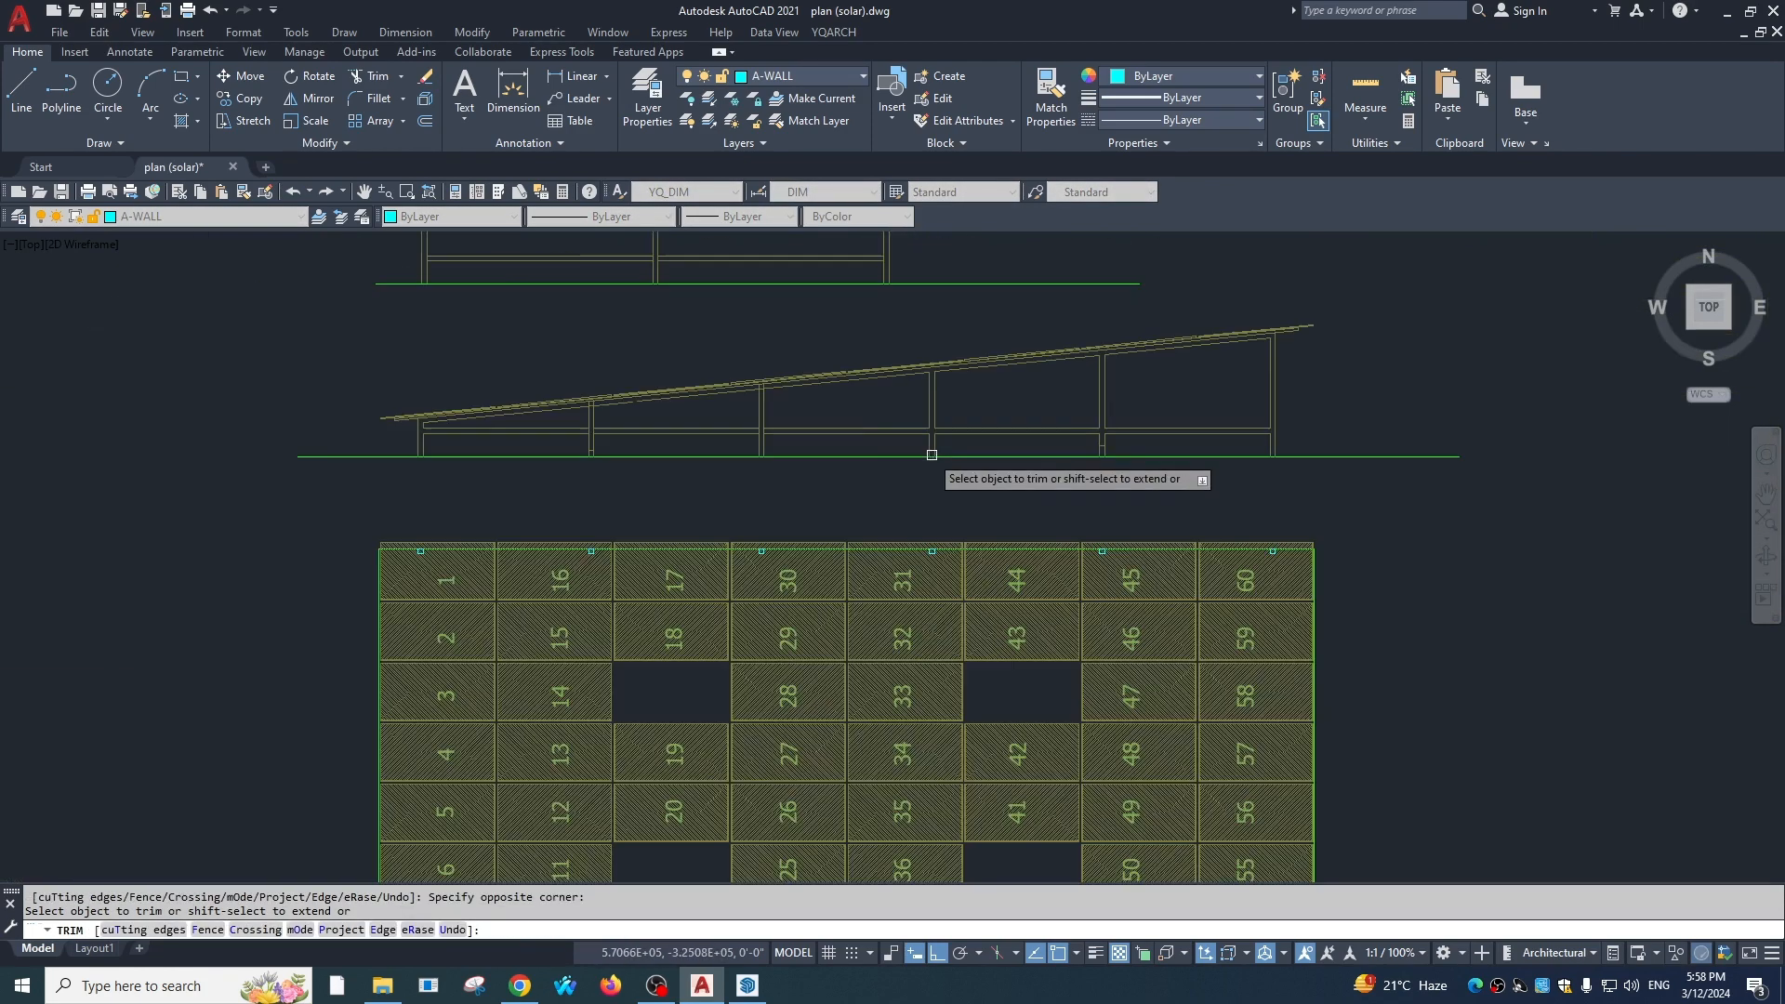
Trim the rafter's lower line where it crosses the third post
scroll(931, 455, "up", 6)
left_click(649, 301)
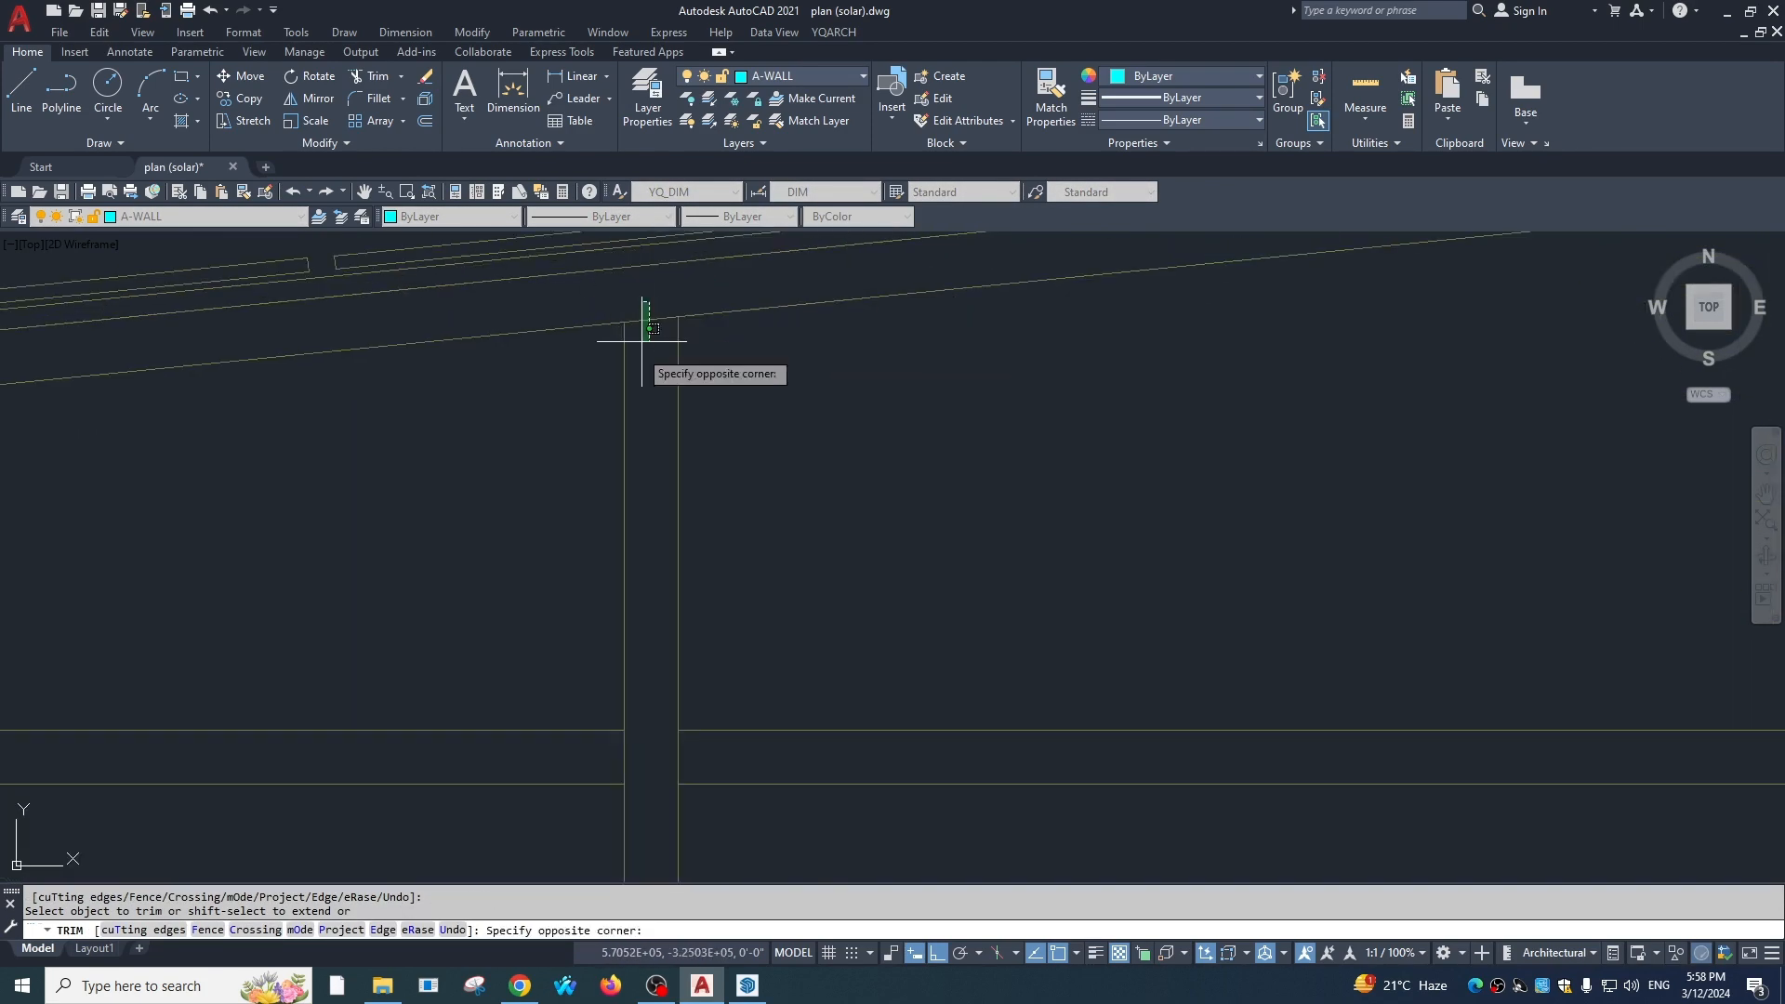
left_click(642, 340)
scroll(660, 561, "down", 5)
scroll(797, 478, "down", 4)
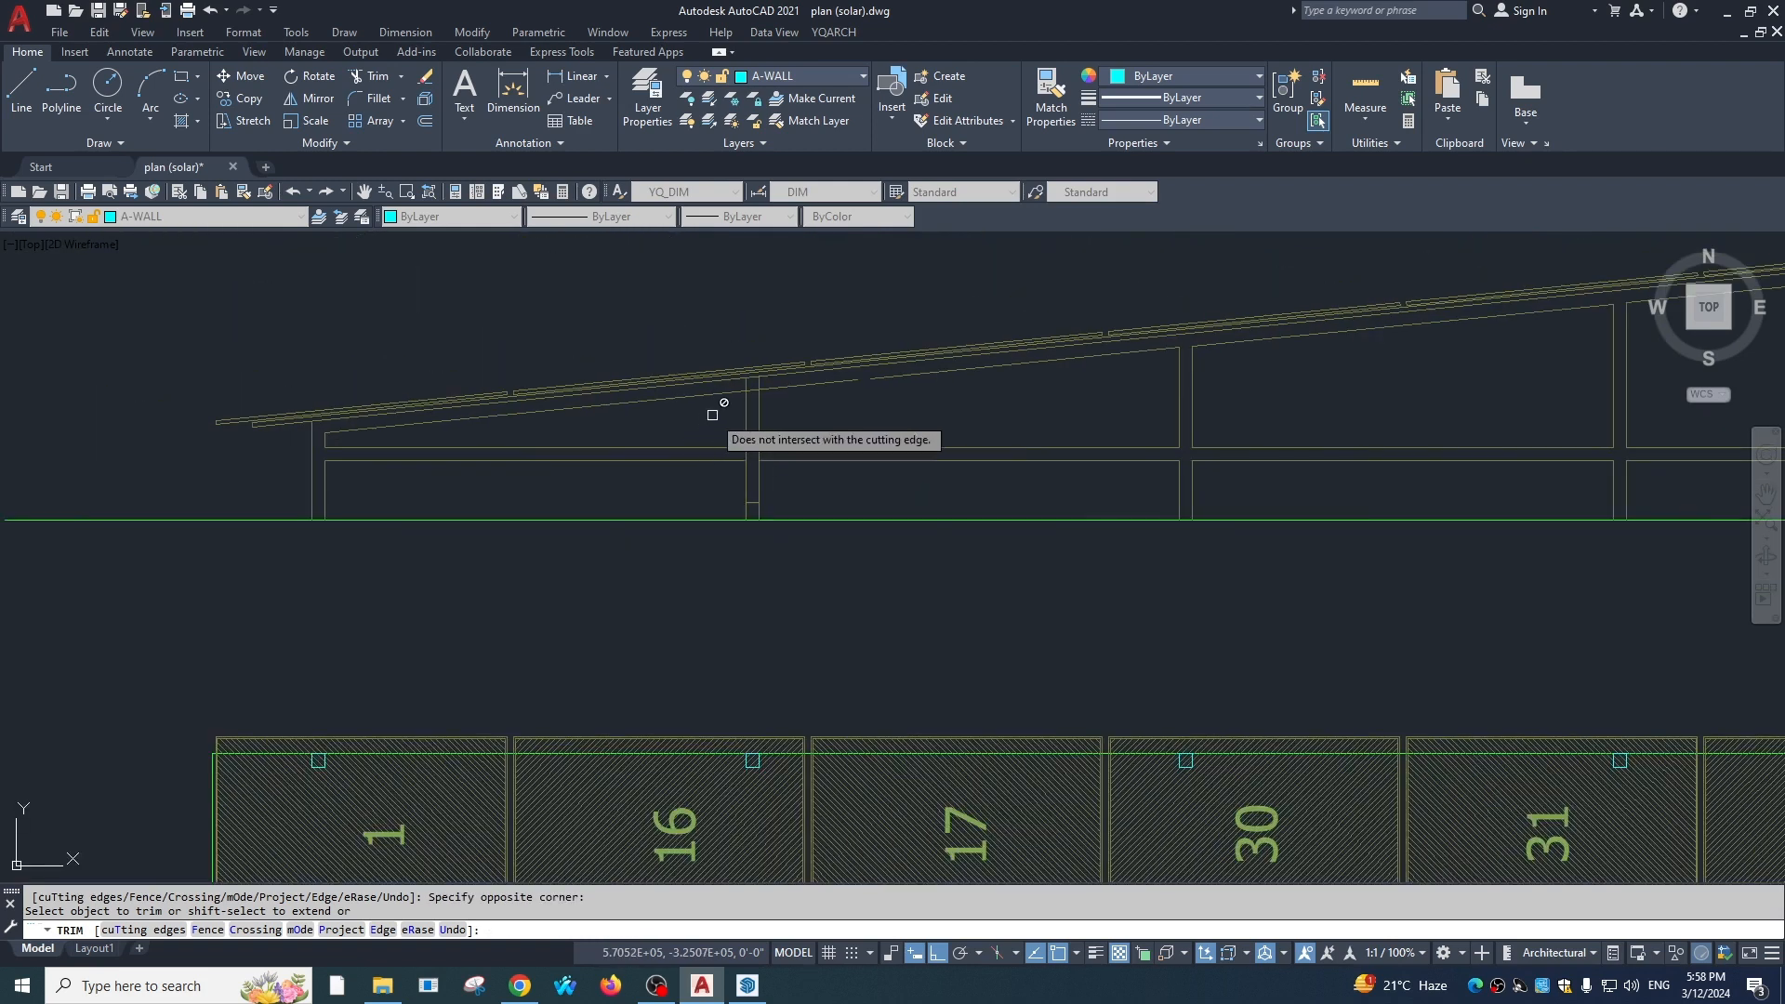
Trim the rafter's lower line across the second post and the post's edges between the two tie-beam lines
scroll(757, 395, "up", 3)
left_click(782, 362)
left_click(710, 375)
left_click(748, 388)
left_click(751, 395)
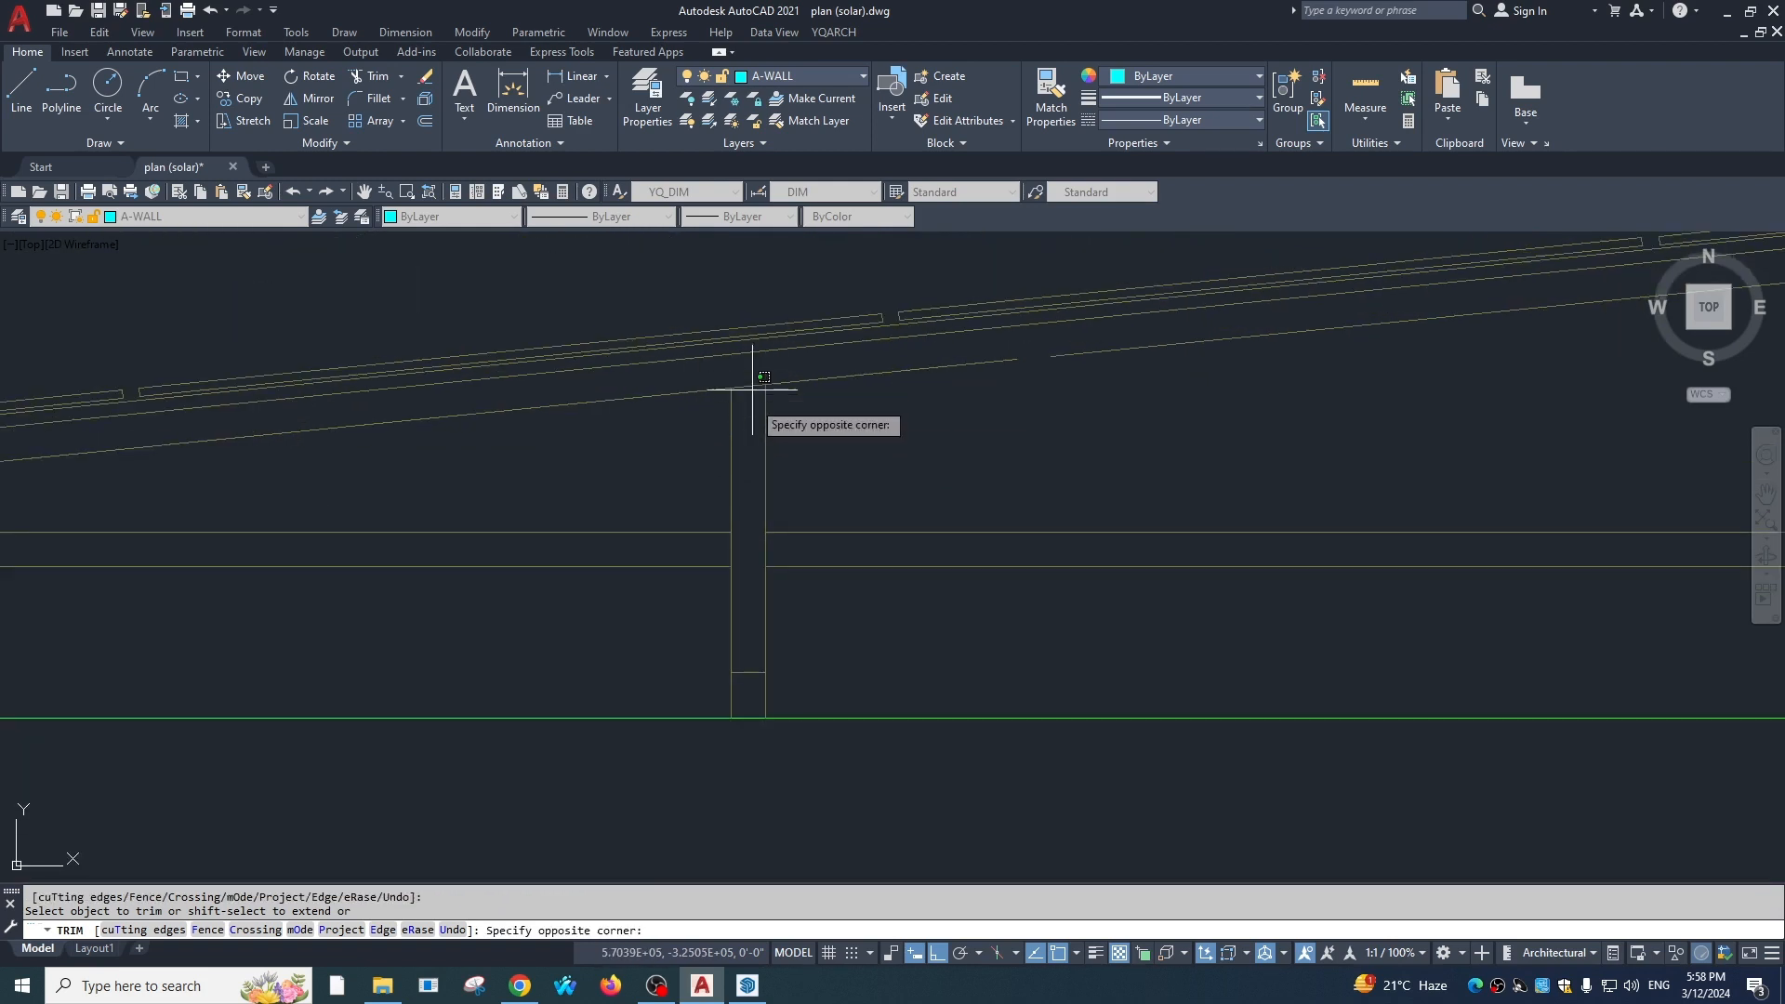
left_click(755, 684)
left_click(714, 547)
left_click(823, 551)
key("Escape")
Erase the leftover piece of the rafter's lower line beside the second post and extend the remaining line to that post
left_click(906, 372)
type("e ")
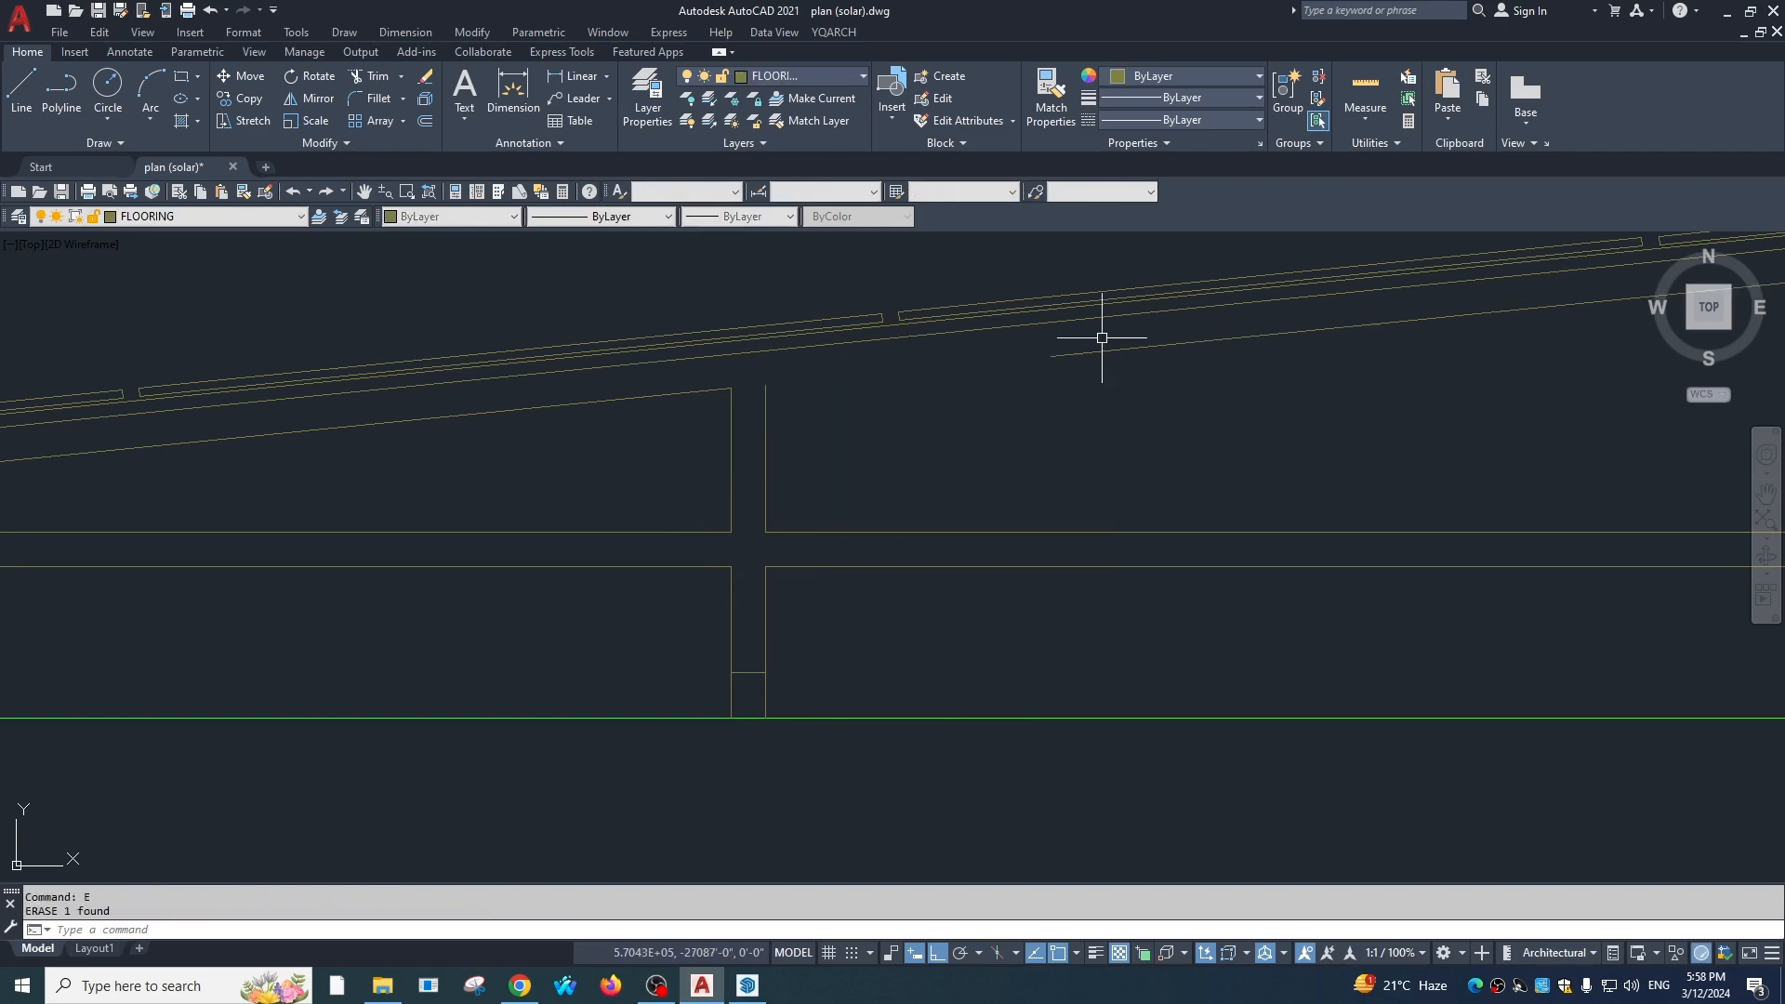
type("ex")
key("space")
left_click(1066, 354)
scroll(723, 492, "down", 4)
key("Escape")
key("Escape")
key("Escape")
scroll(483, 502, "up", 4)
scroll(689, 533, "down", 4)
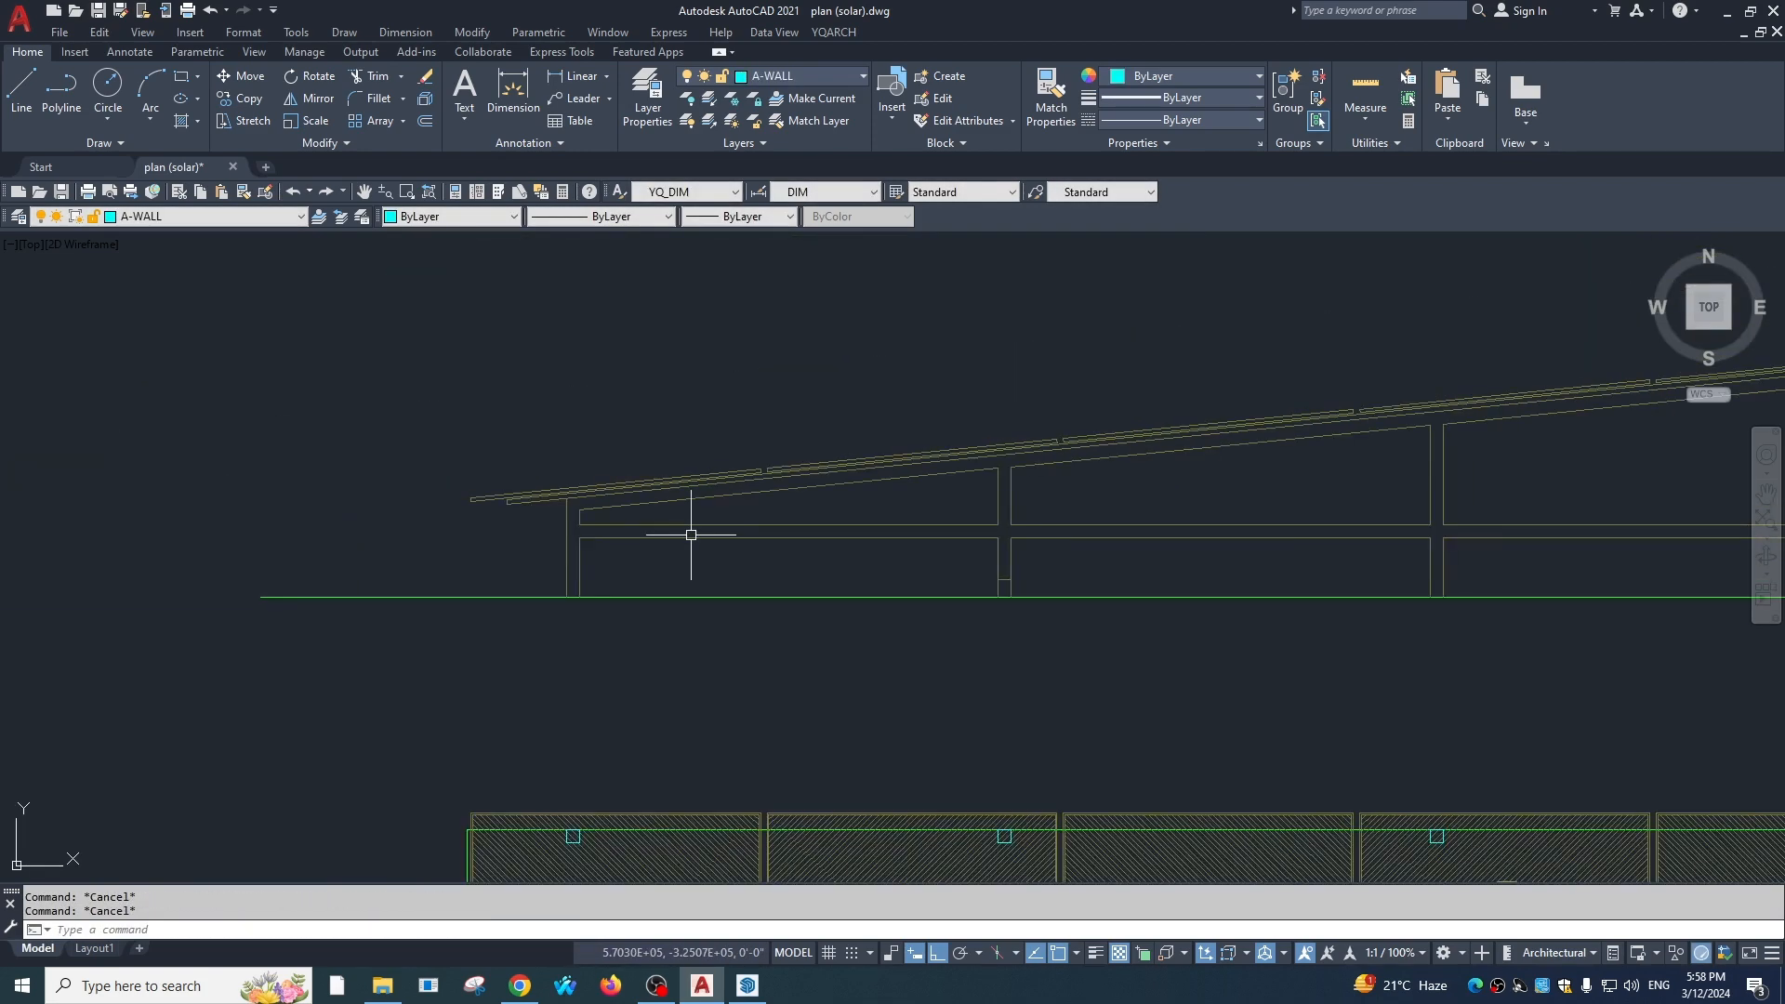
Try to delete the panel and rafter lines at the high end of the side elevation, and undo each deletion
middle_click_drag(1157, 556, 884, 530)
middle_click_drag(1085, 558, 824, 526)
scroll(776, 534, "down", 2)
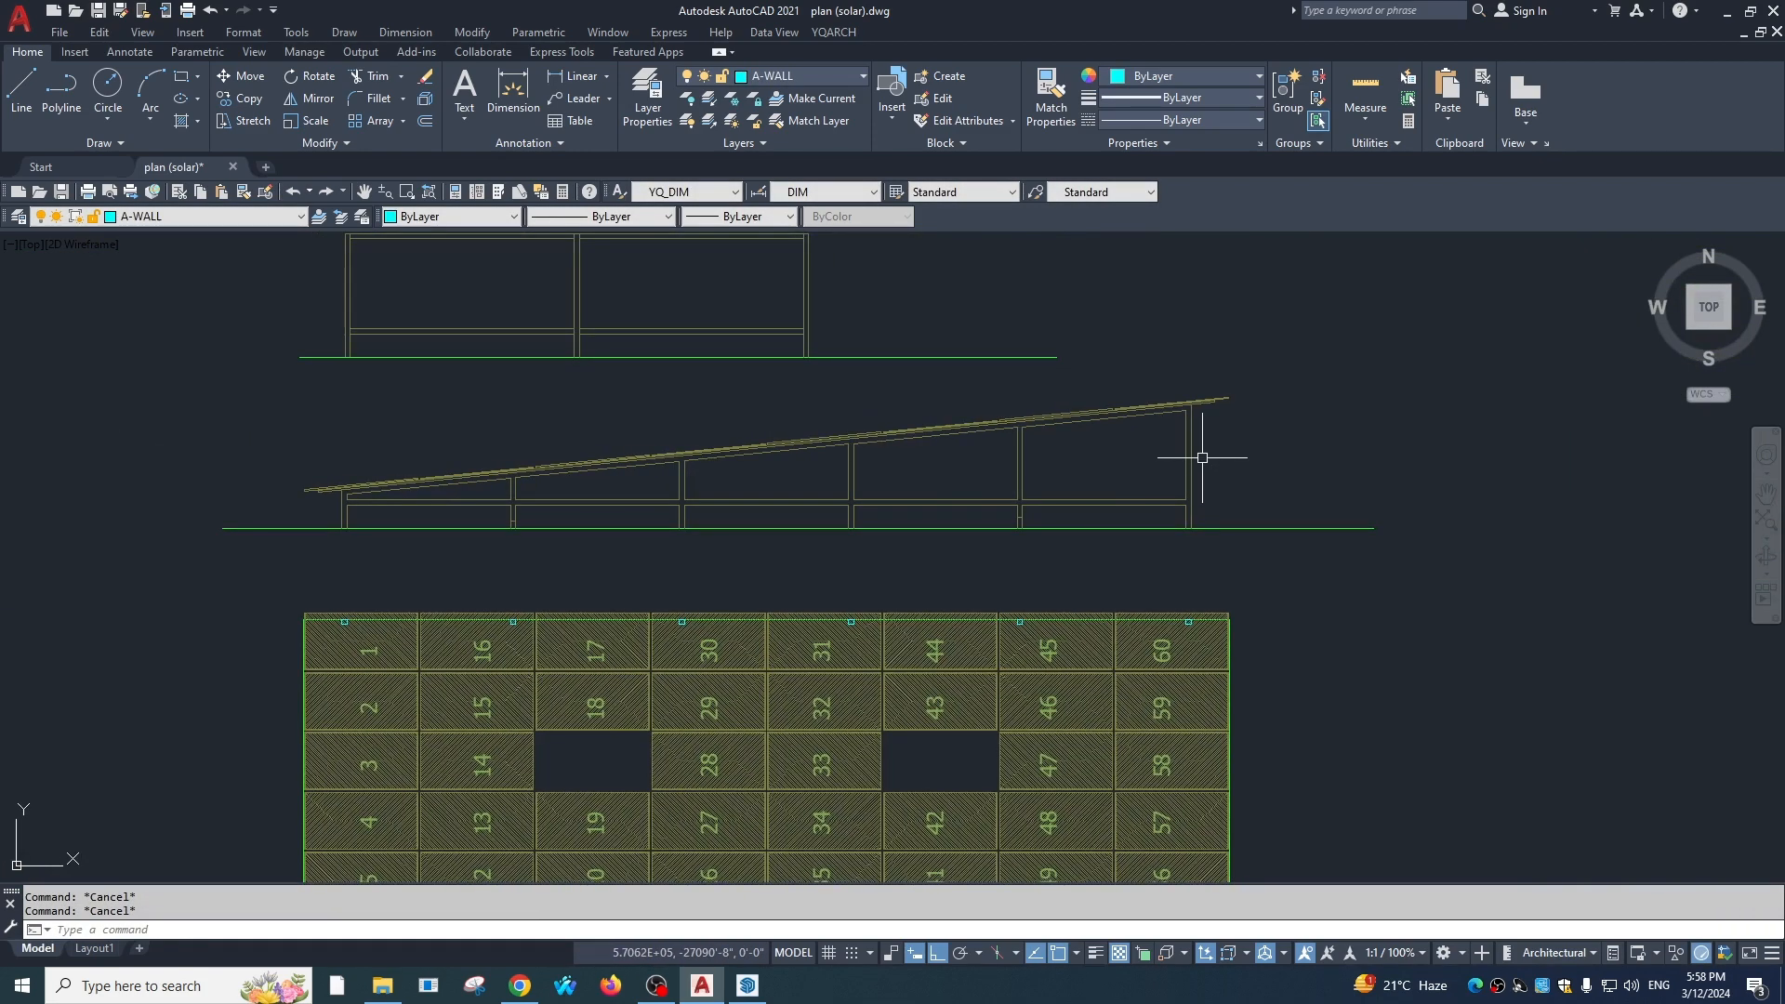
left_click(1261, 410)
left_click(1199, 372)
key("Delete")
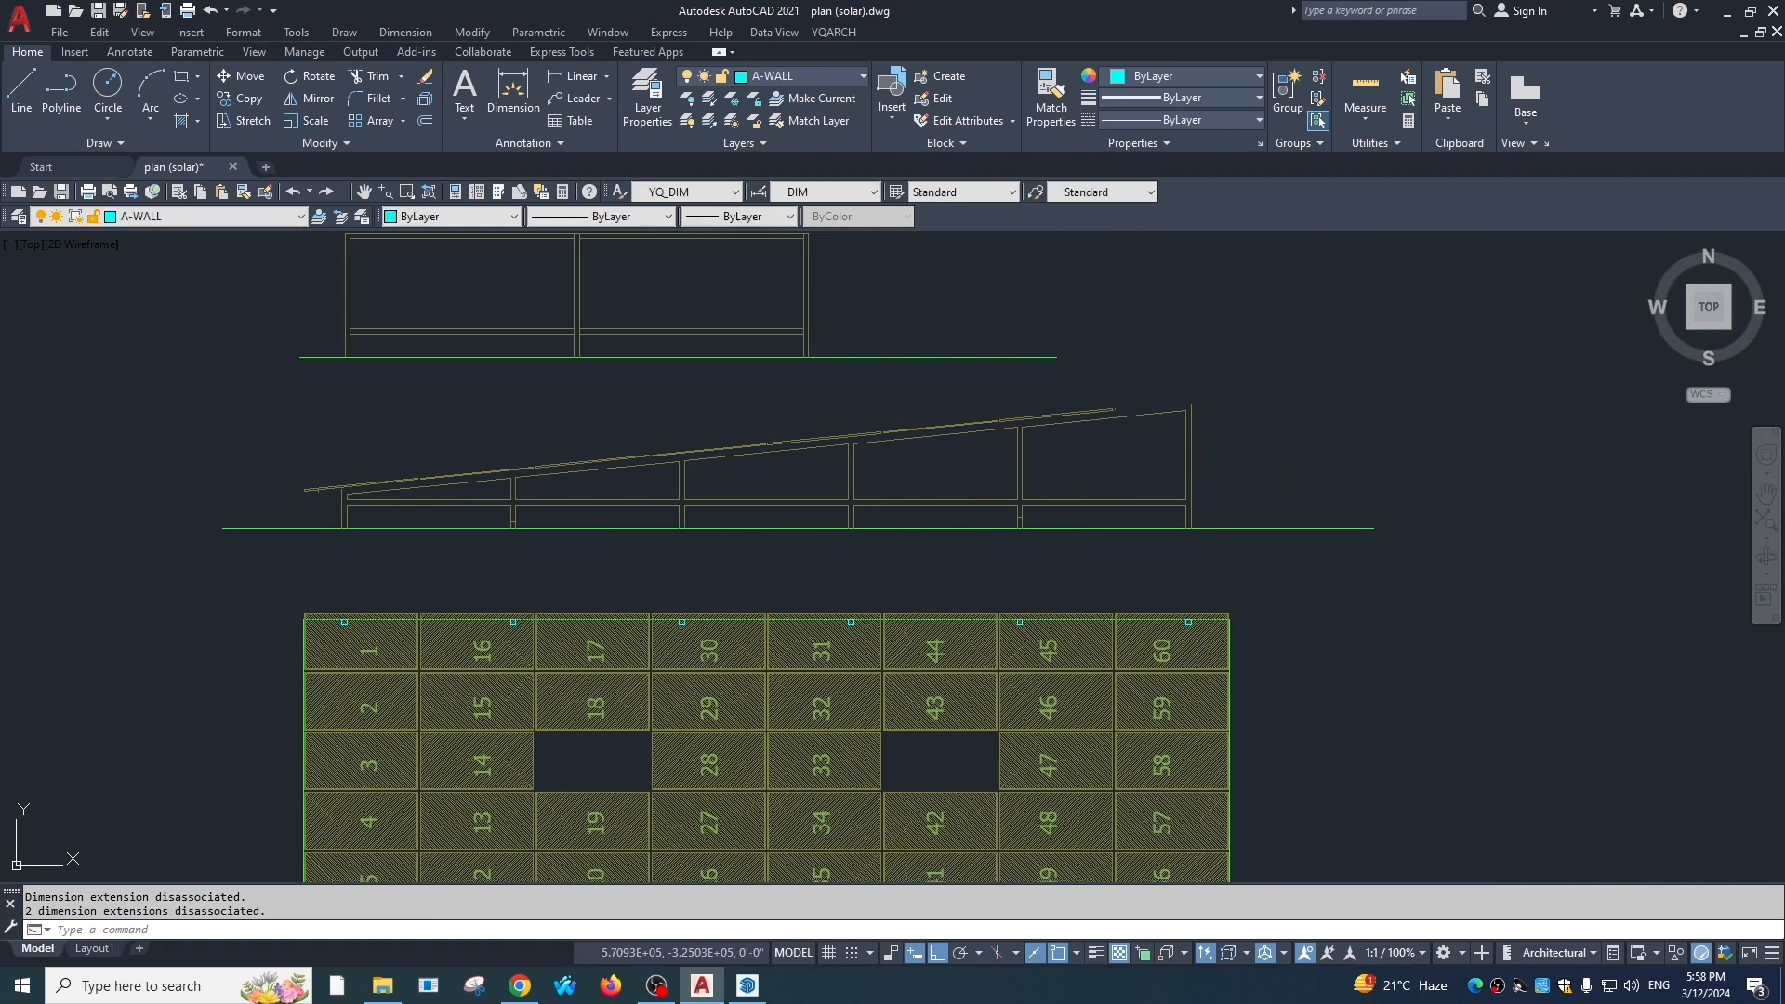
key("ctrl+z")
scroll(1220, 383, "up", 3)
left_click(1358, 324)
left_click(1187, 502)
key("Delete")
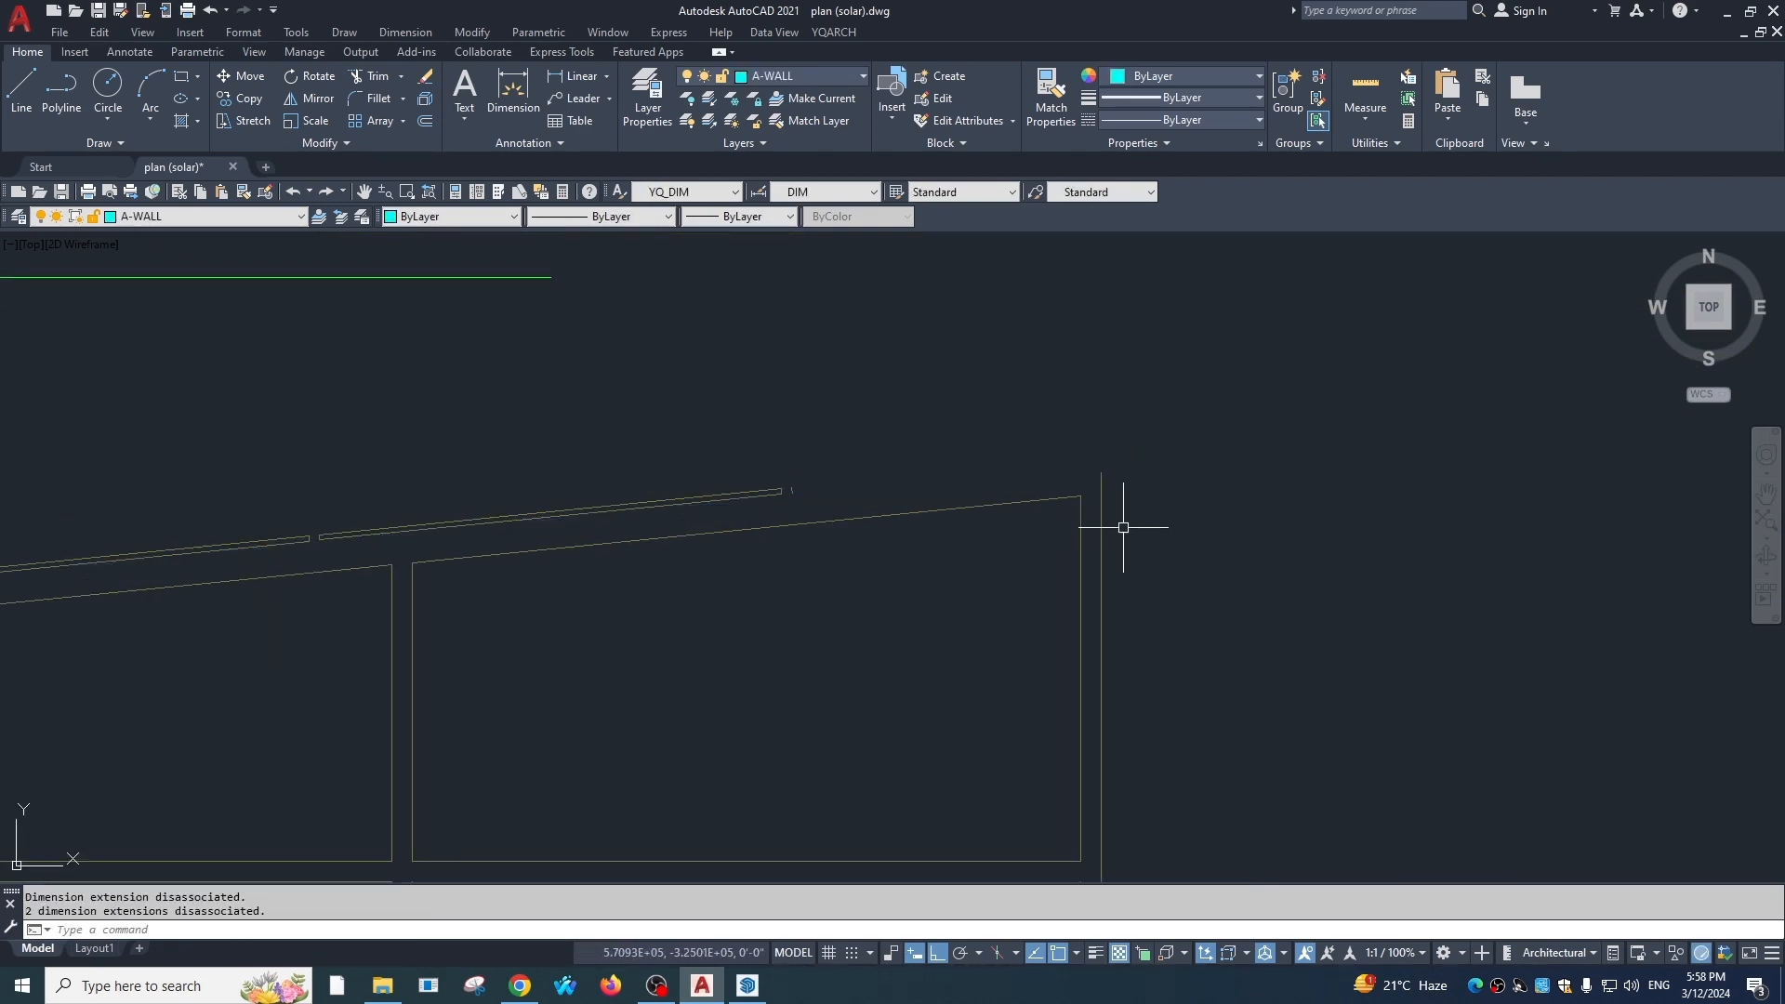
type("u")
key("space")
Fillet the rafter's upper line with the outer edge of the tallest post to close the corner
type("f")
key("space")
left_click(1095, 475)
left_click(1101, 495)
key("Escape")
Erase the rafter overhang beyond the tallest post and the panel outlines along the upper part of the rafter
left_click(1352, 362)
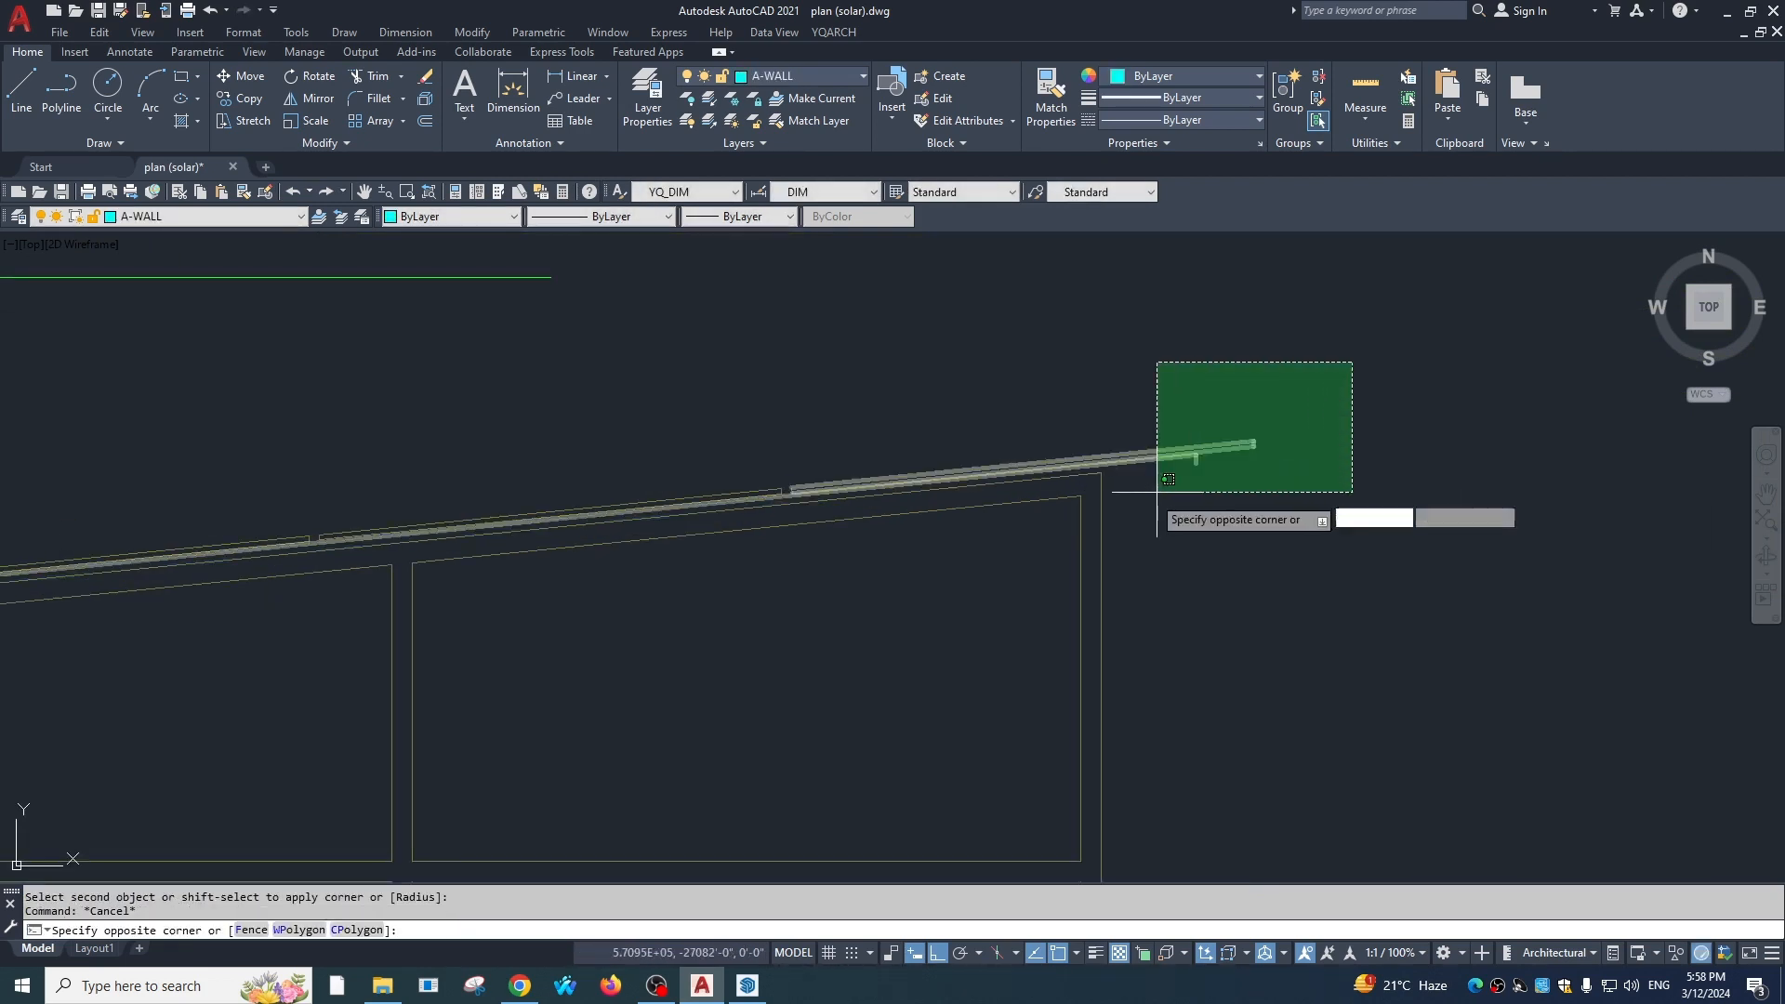
left_click(1157, 492)
type("e")
middle_click_drag(925, 512, 1315, 506)
left_click(363, 415)
left_click(1283, 629)
type("e")
scroll(915, 468, "down", 4)
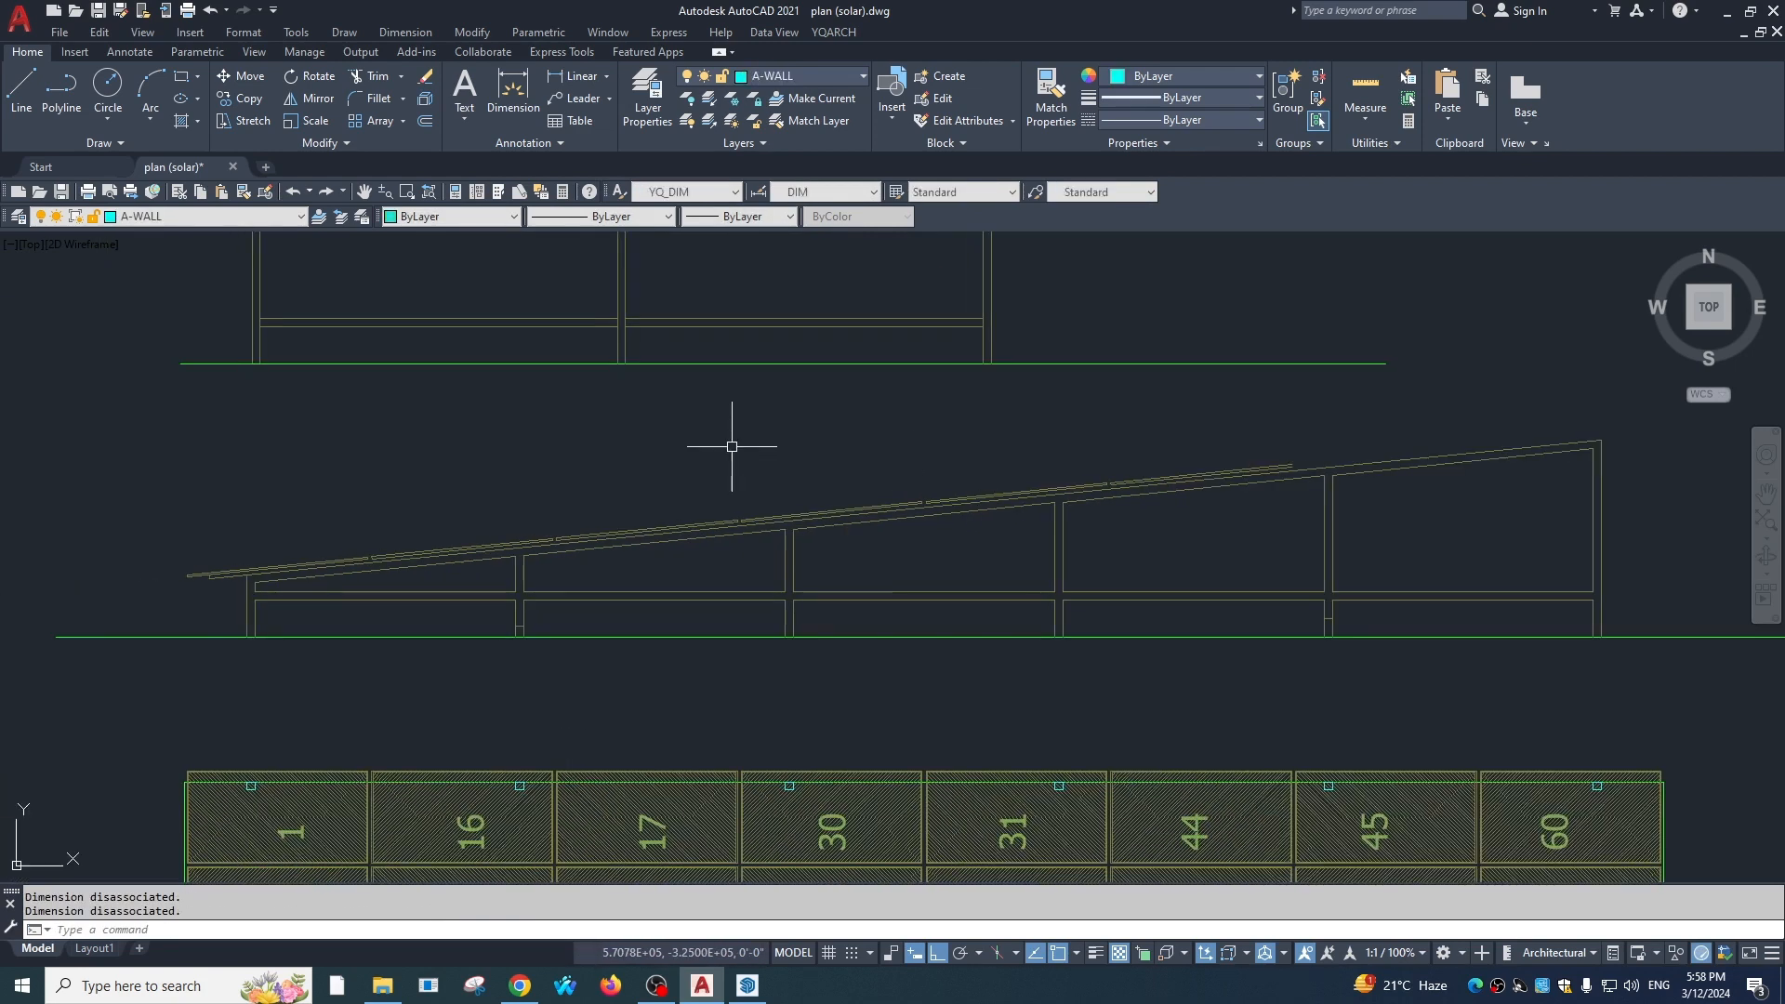
left_click(695, 424)
left_click(1304, 531)
type("e")
middle_click_drag(927, 498, 1119, 462)
Erase the second and third panel outlines from the low end of the rafter
left_click(664, 388)
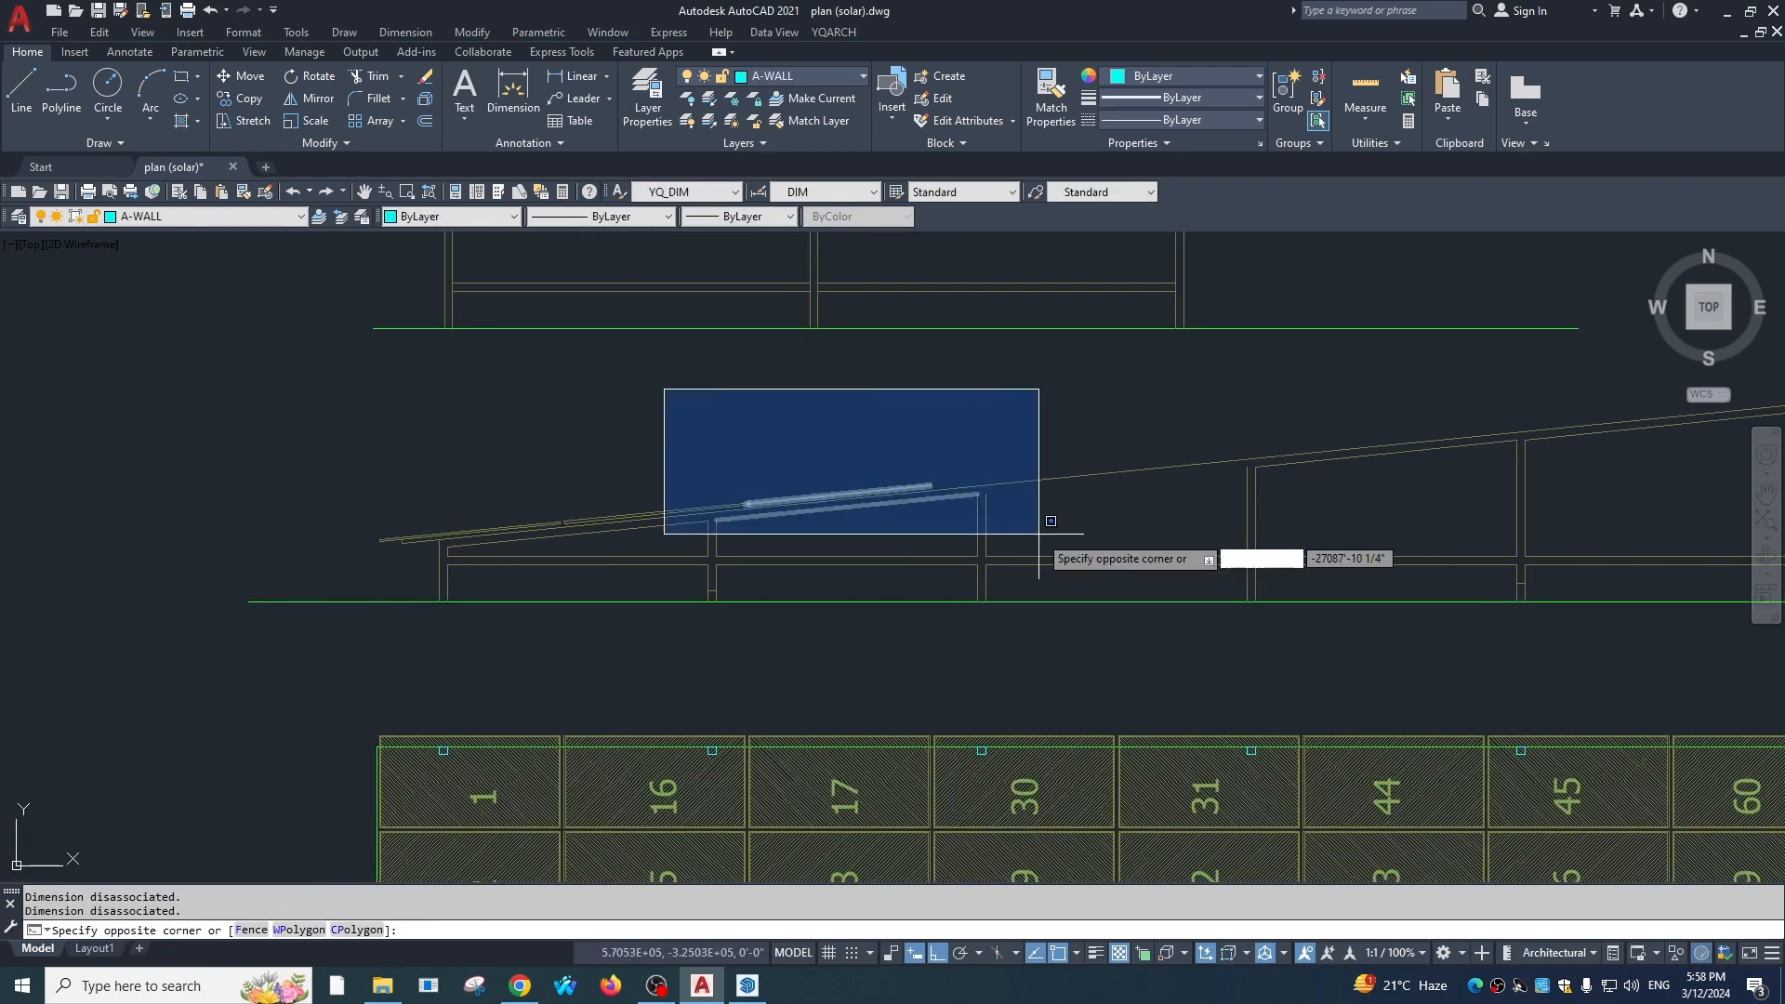
left_click(920, 518)
type("e")
scroll(976, 526, "up", 6)
left_click(730, 446)
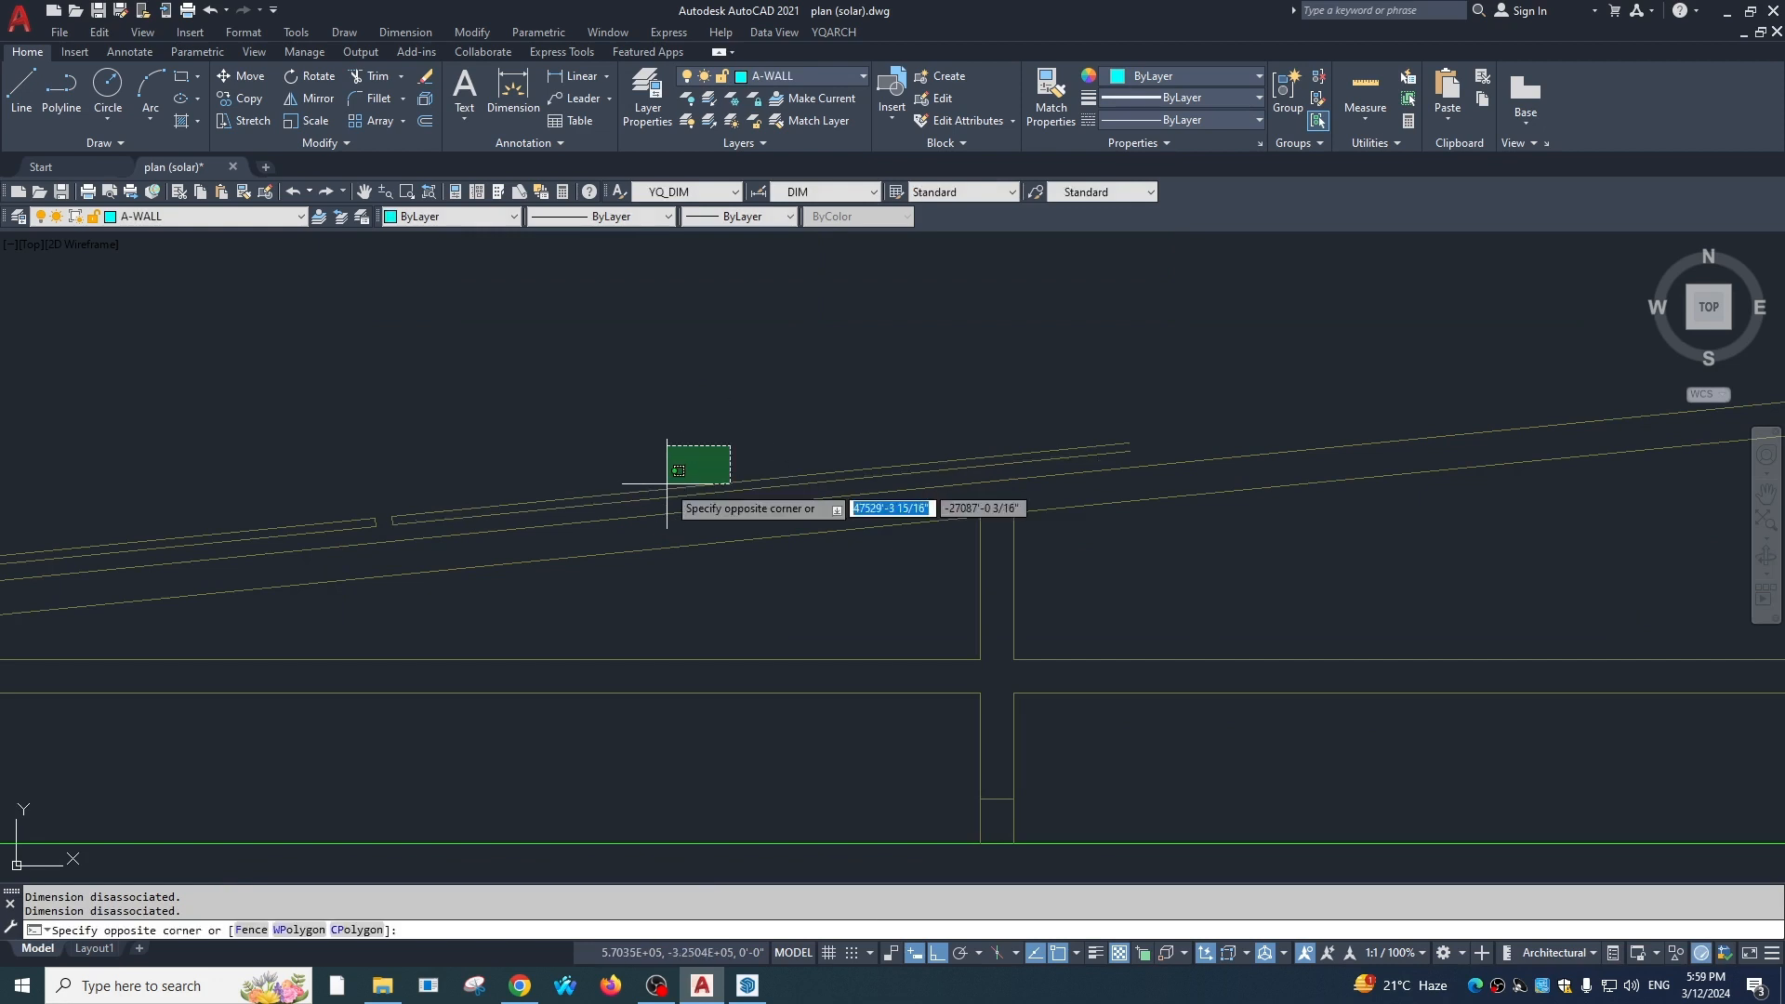
left_click(446, 514)
type("e")
middle_click_drag(446, 514, 940, 438)
left_click(542, 330)
left_click(1056, 533)
type("e")
Fillet the rafter's upper line with the shortest post's outer edge and erase the remaining overhang and panel outline there
middle_click_drag(616, 455, 942, 456)
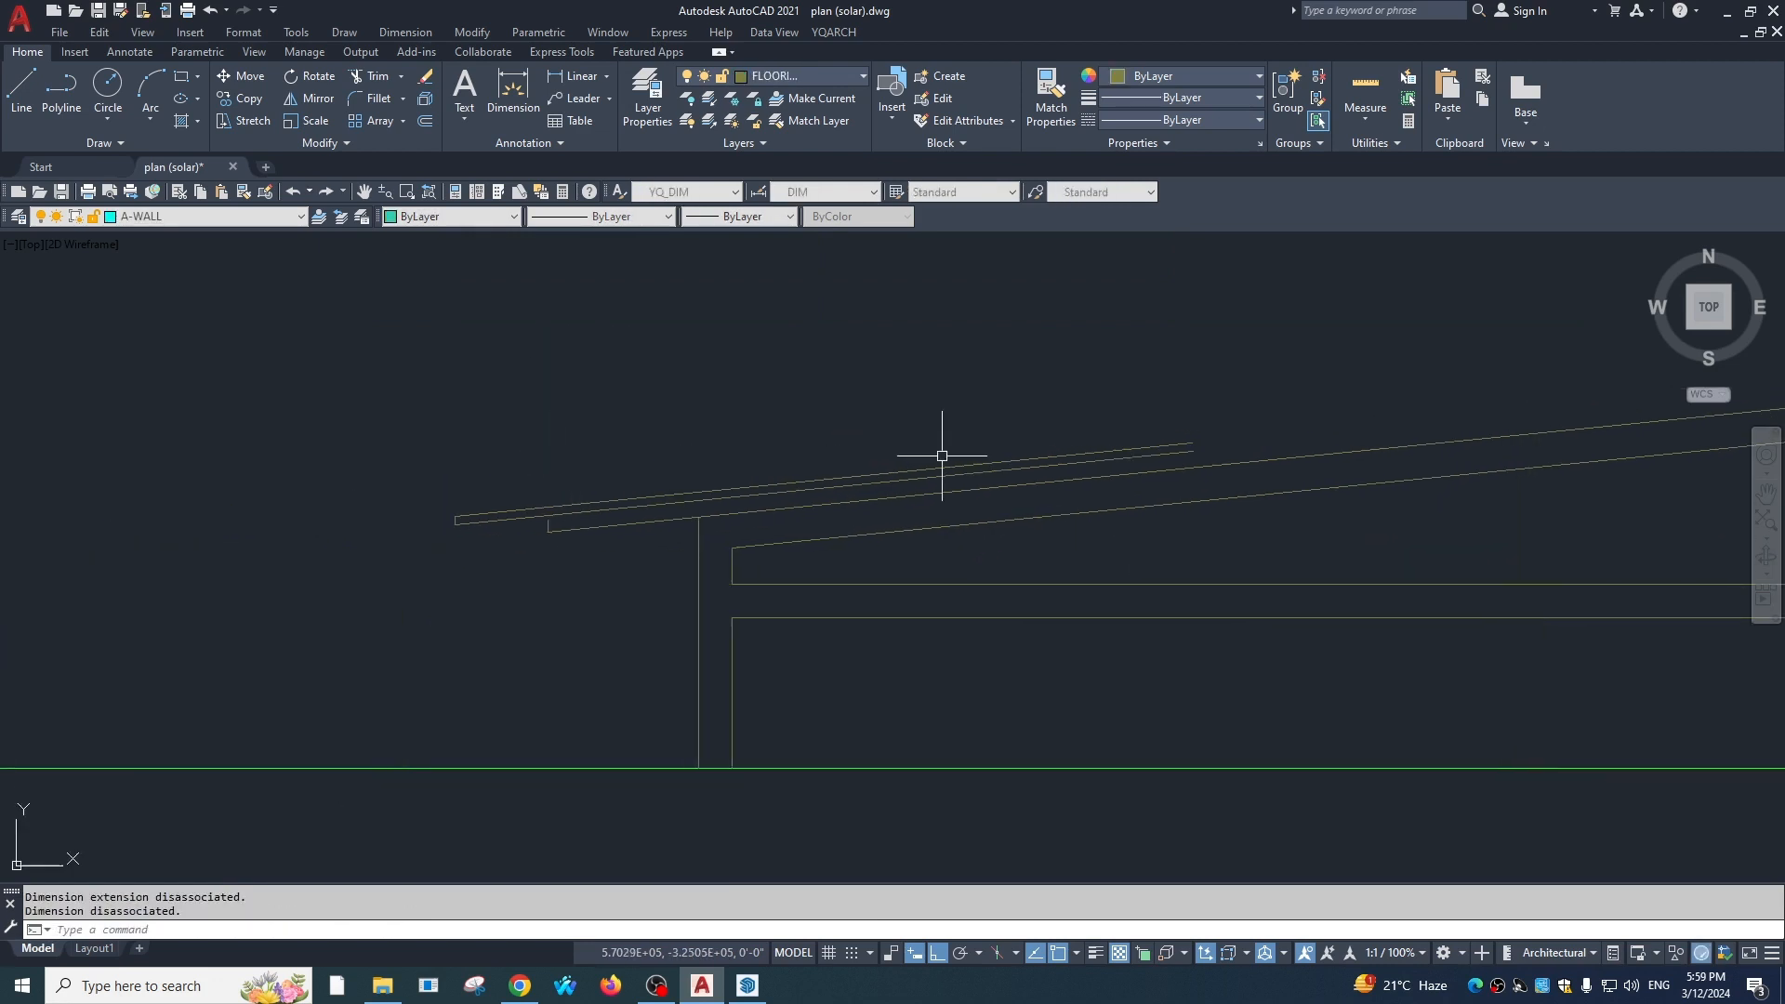
left_click(444, 548)
type("e ")
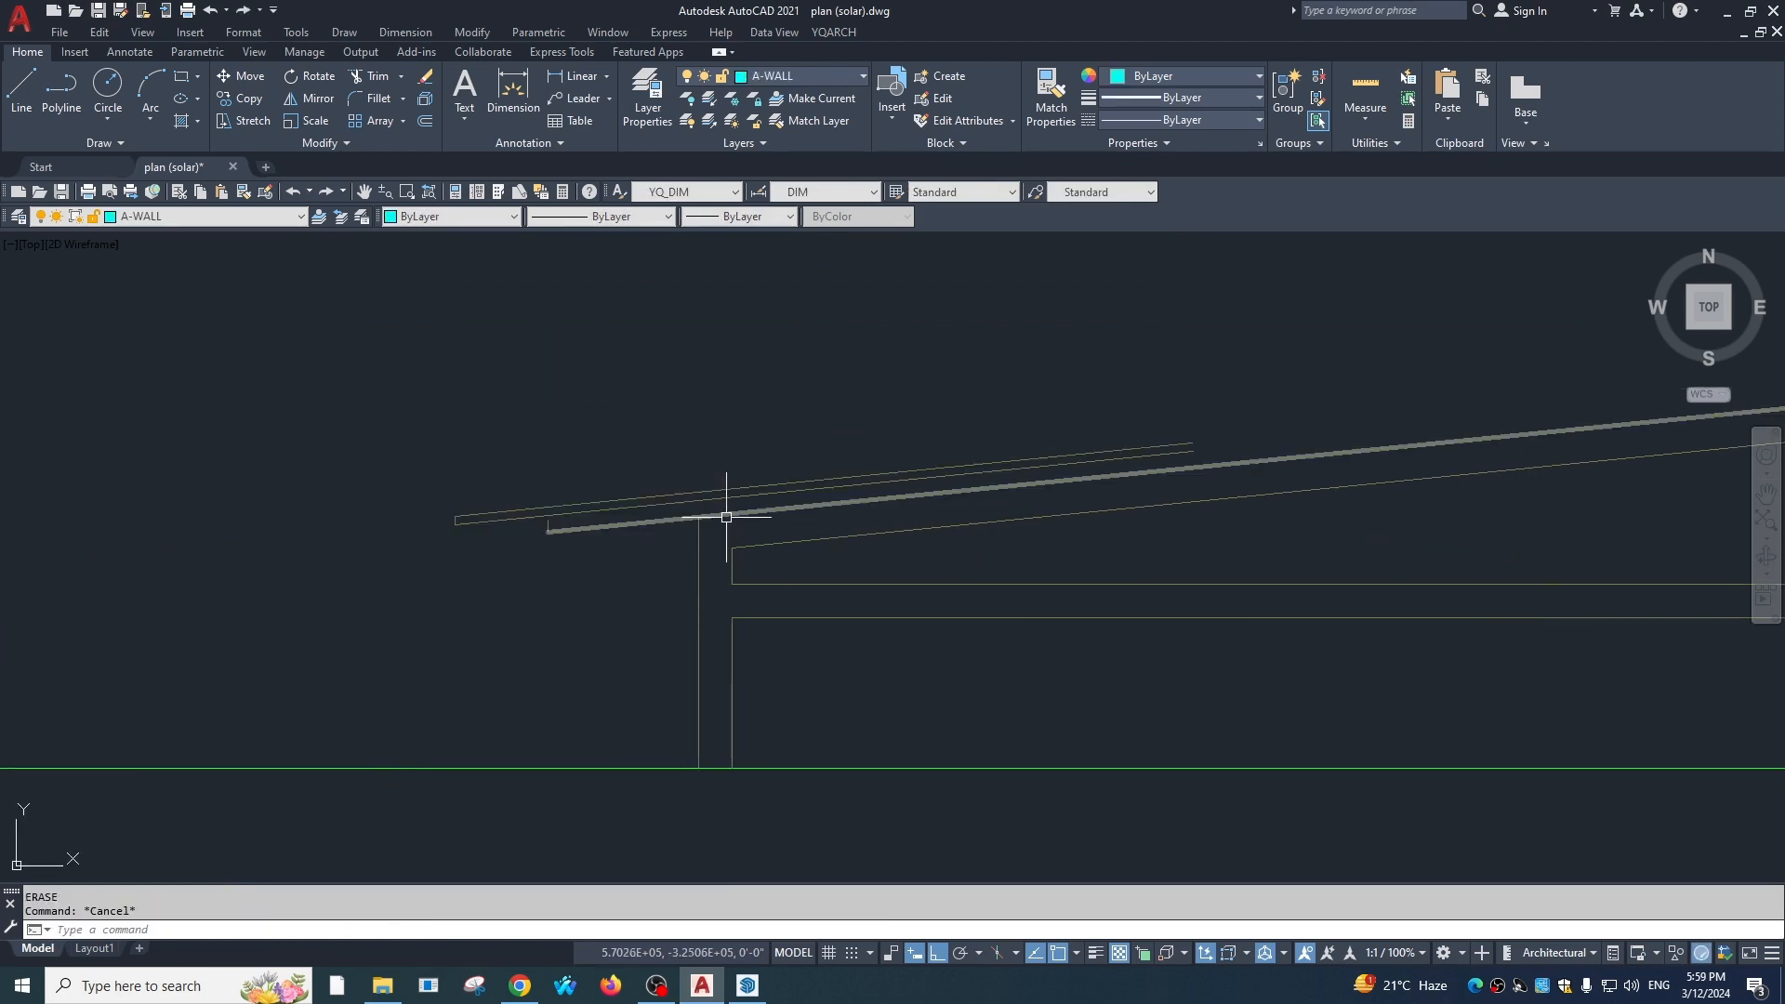
type("f")
left_click(726, 517)
left_click(699, 538)
key("Escape")
left_click(618, 570)
left_click(520, 470)
type("e")
scroll(648, 482, "down", 2)
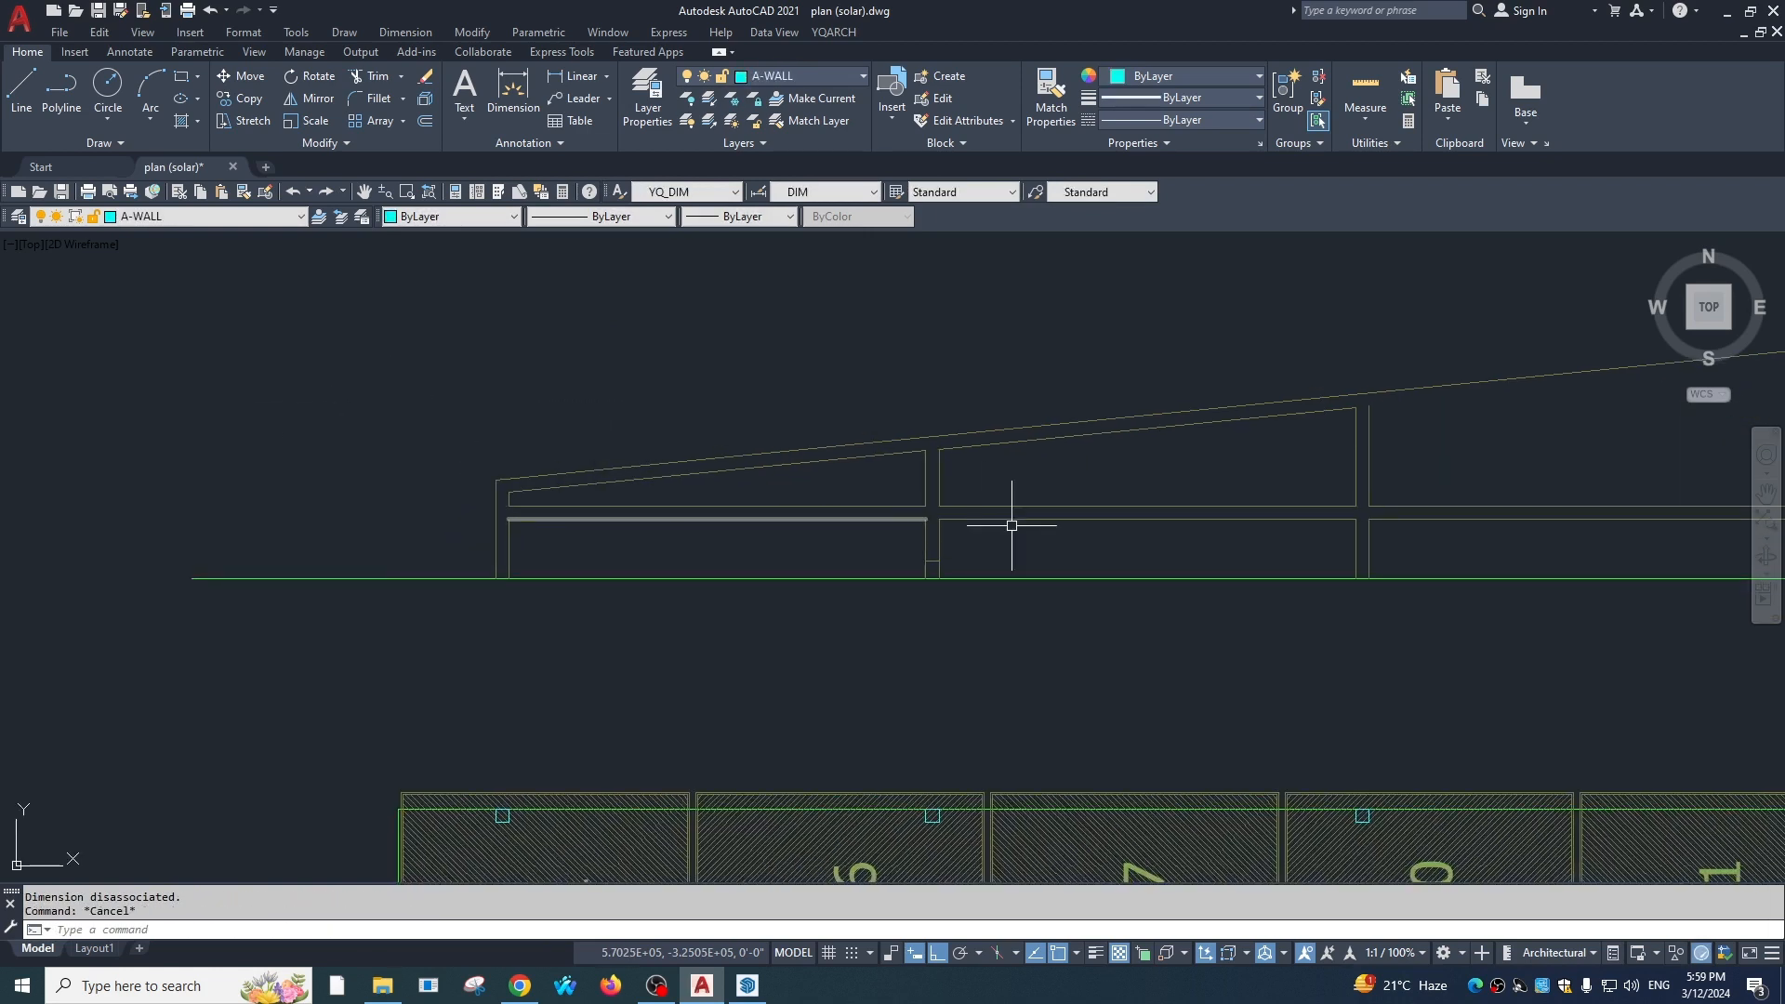
Extend the rafter's lower line back to the third post and trim the part crossing the fourth post
middle_click_drag(1431, 444, 1056, 487)
middle_click_drag(1326, 461, 1040, 481)
type("ex")
left_click(1142, 428)
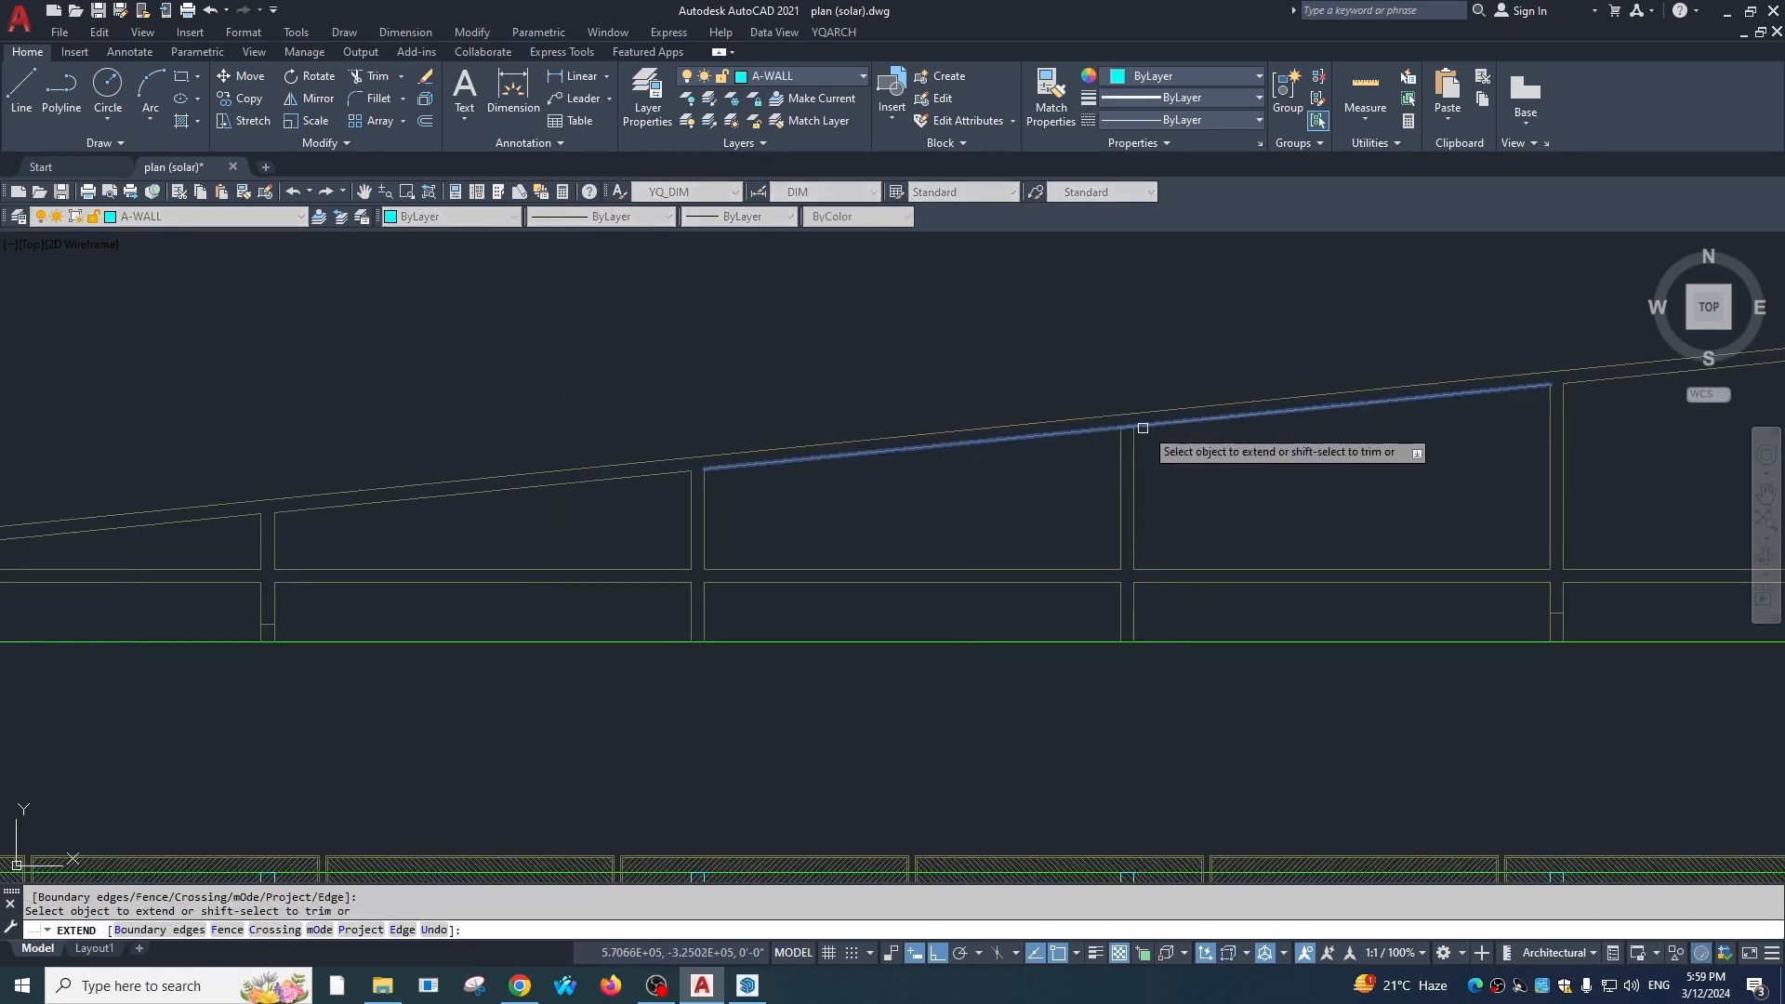
scroll(1136, 428, "up", 2)
left_click(1129, 424, "shift")
scroll(1101, 451, "down", 3)
key("Escape")
Erase the short horizontal lines at the bases of the second and fifth posts
mouse_move(651, 572)
middle_mouse_down()
mouse_move(734, 568)
mouse_move(706, 568)
middle_mouse_up()
key("Escape")
scroll(617, 562, "up", 2)
left_click(639, 542)
left_click(810, 580)
type("e")
scroll(744, 567, "down", 3)
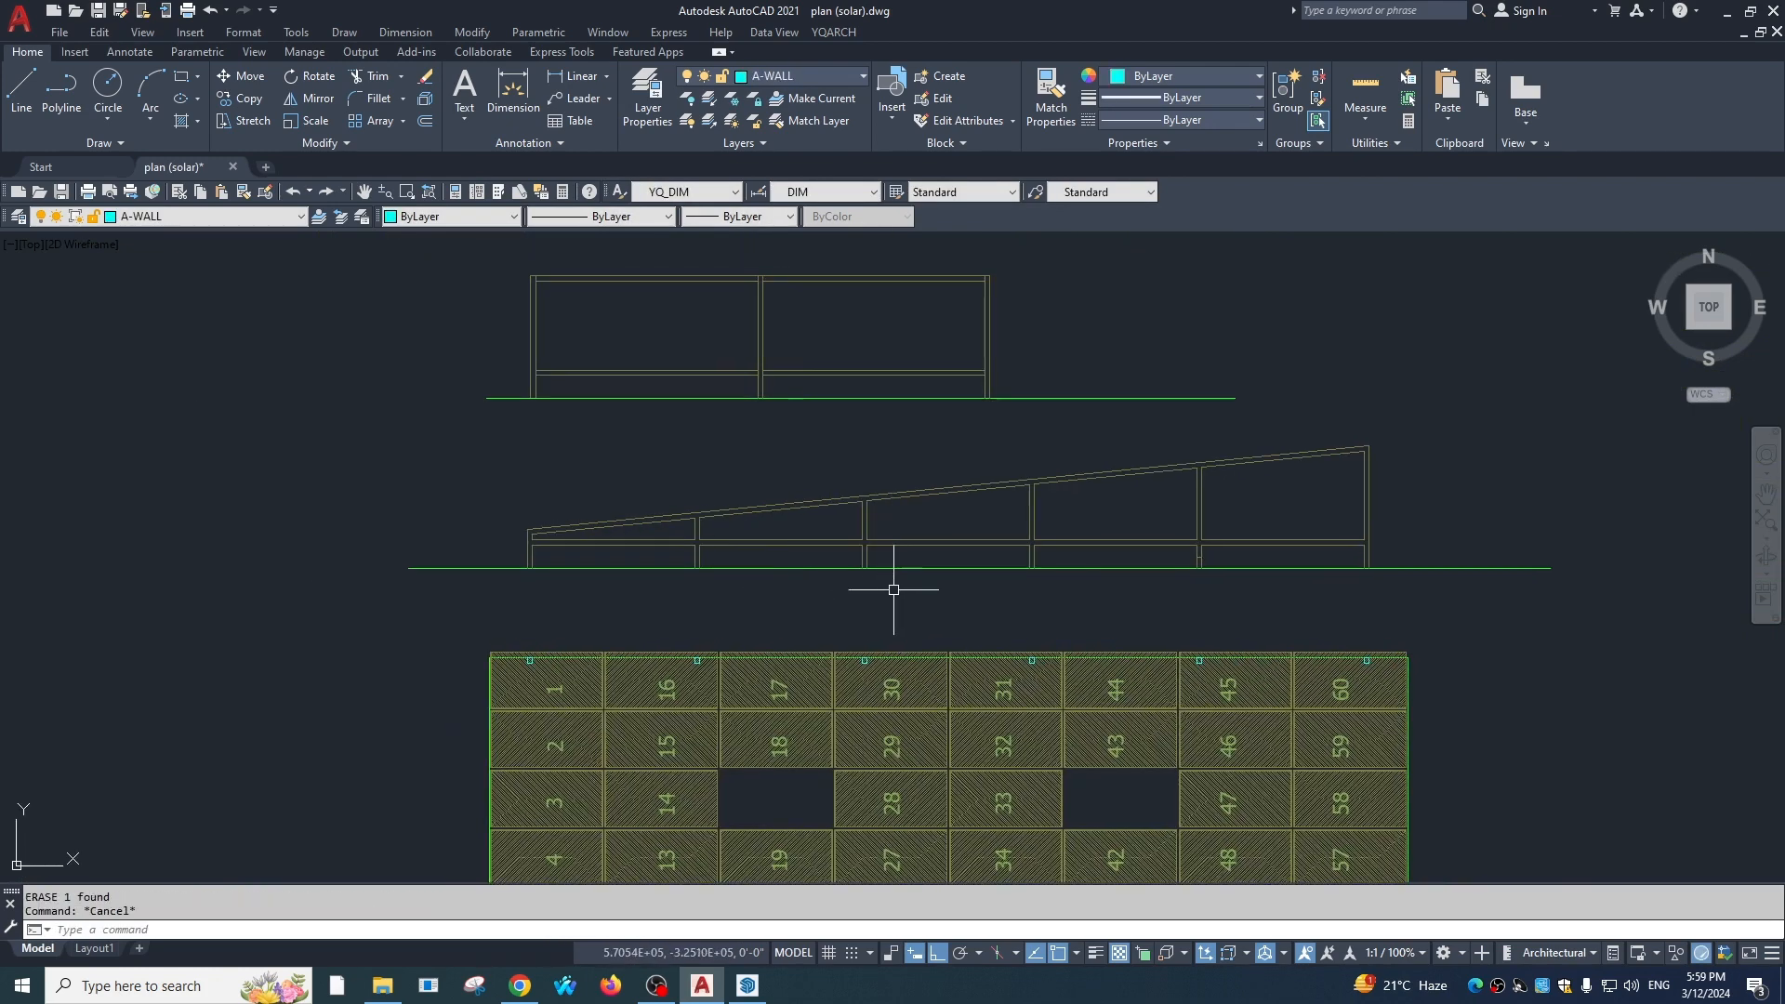
scroll(1167, 557, "up", 2)
middle_click_drag(1100, 586, 1147, 605)
left_click(1187, 544)
left_click(1261, 570)
type("e")
scroll(1181, 599, "down", 1)
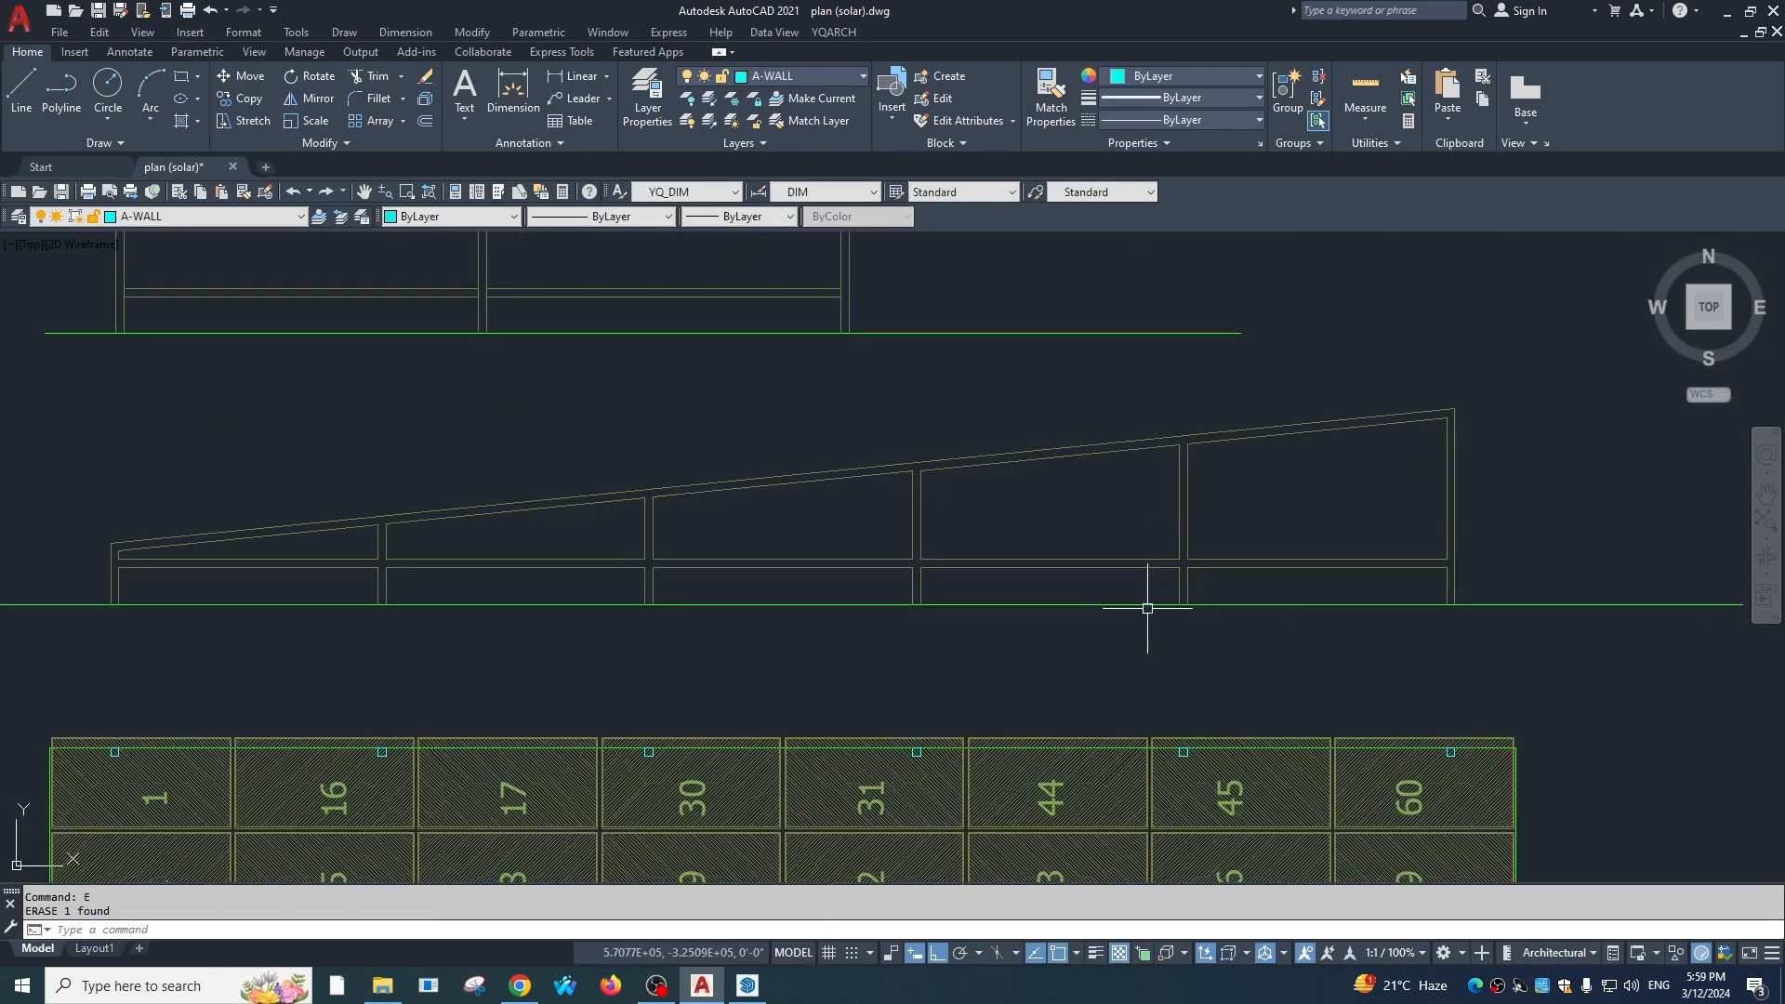
Create boundary polylines of the cleaned frame by picking a point inside its members
type("bo")
left_click(1190, 517)
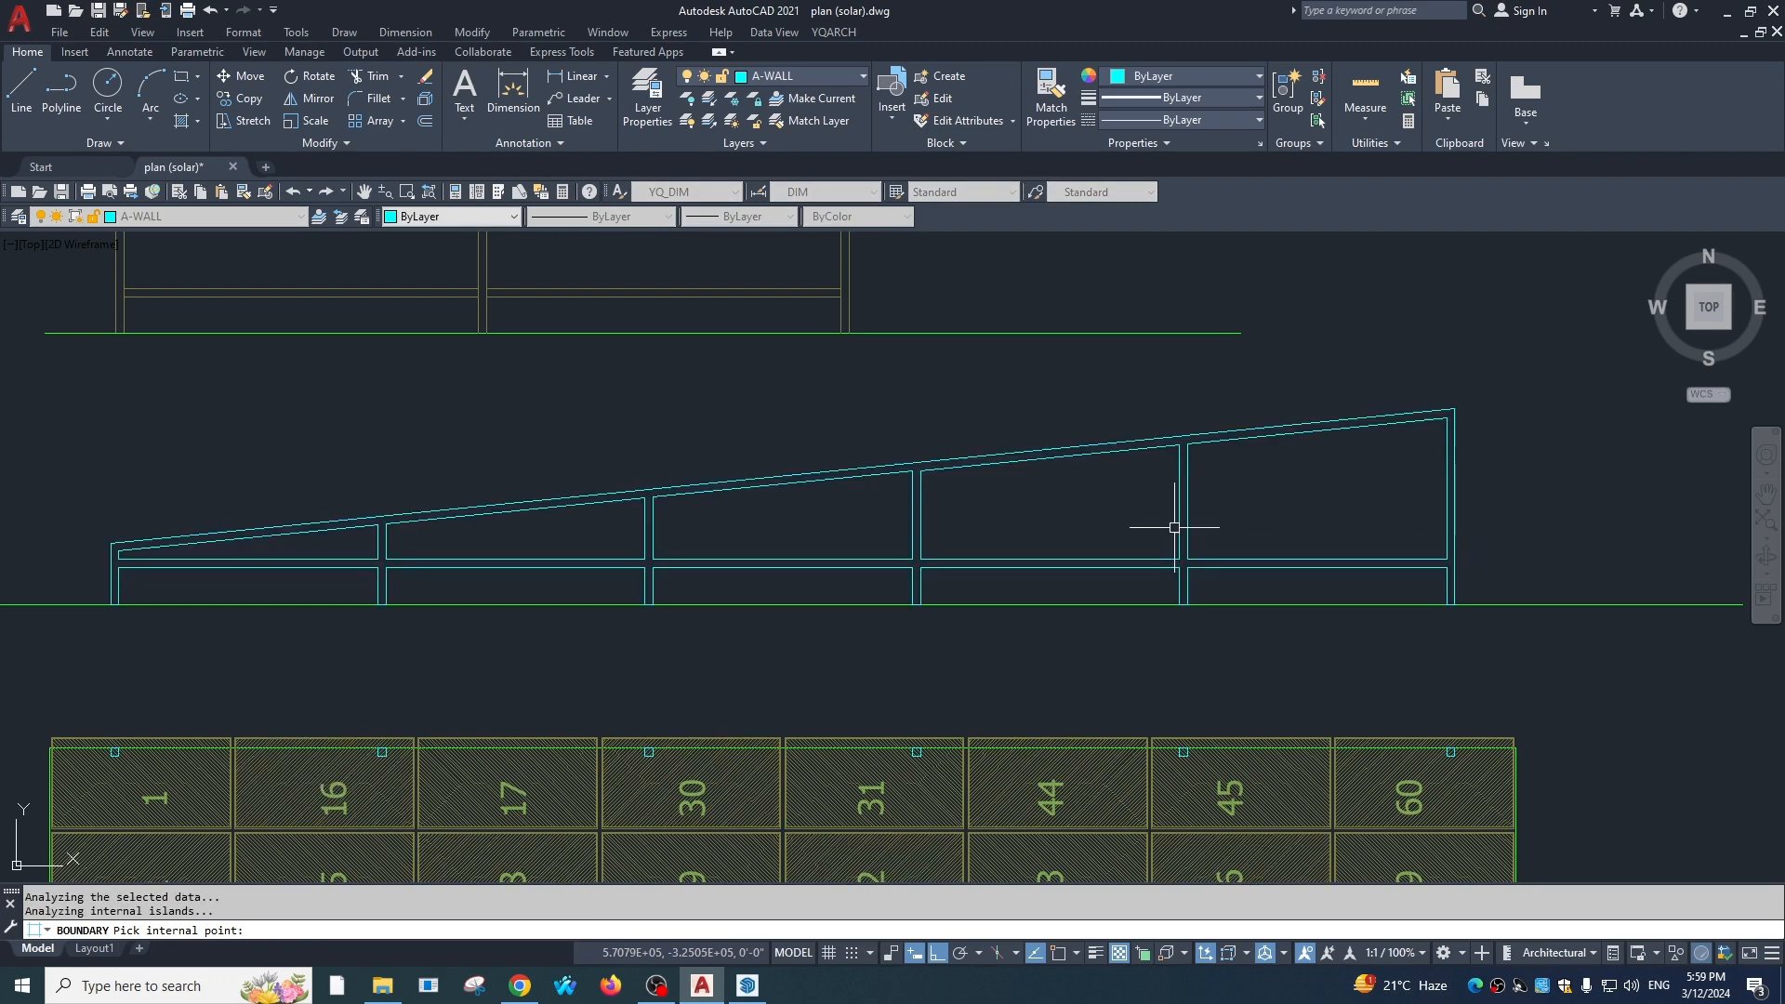
key("Return")
scroll(1143, 511, "down", 1)
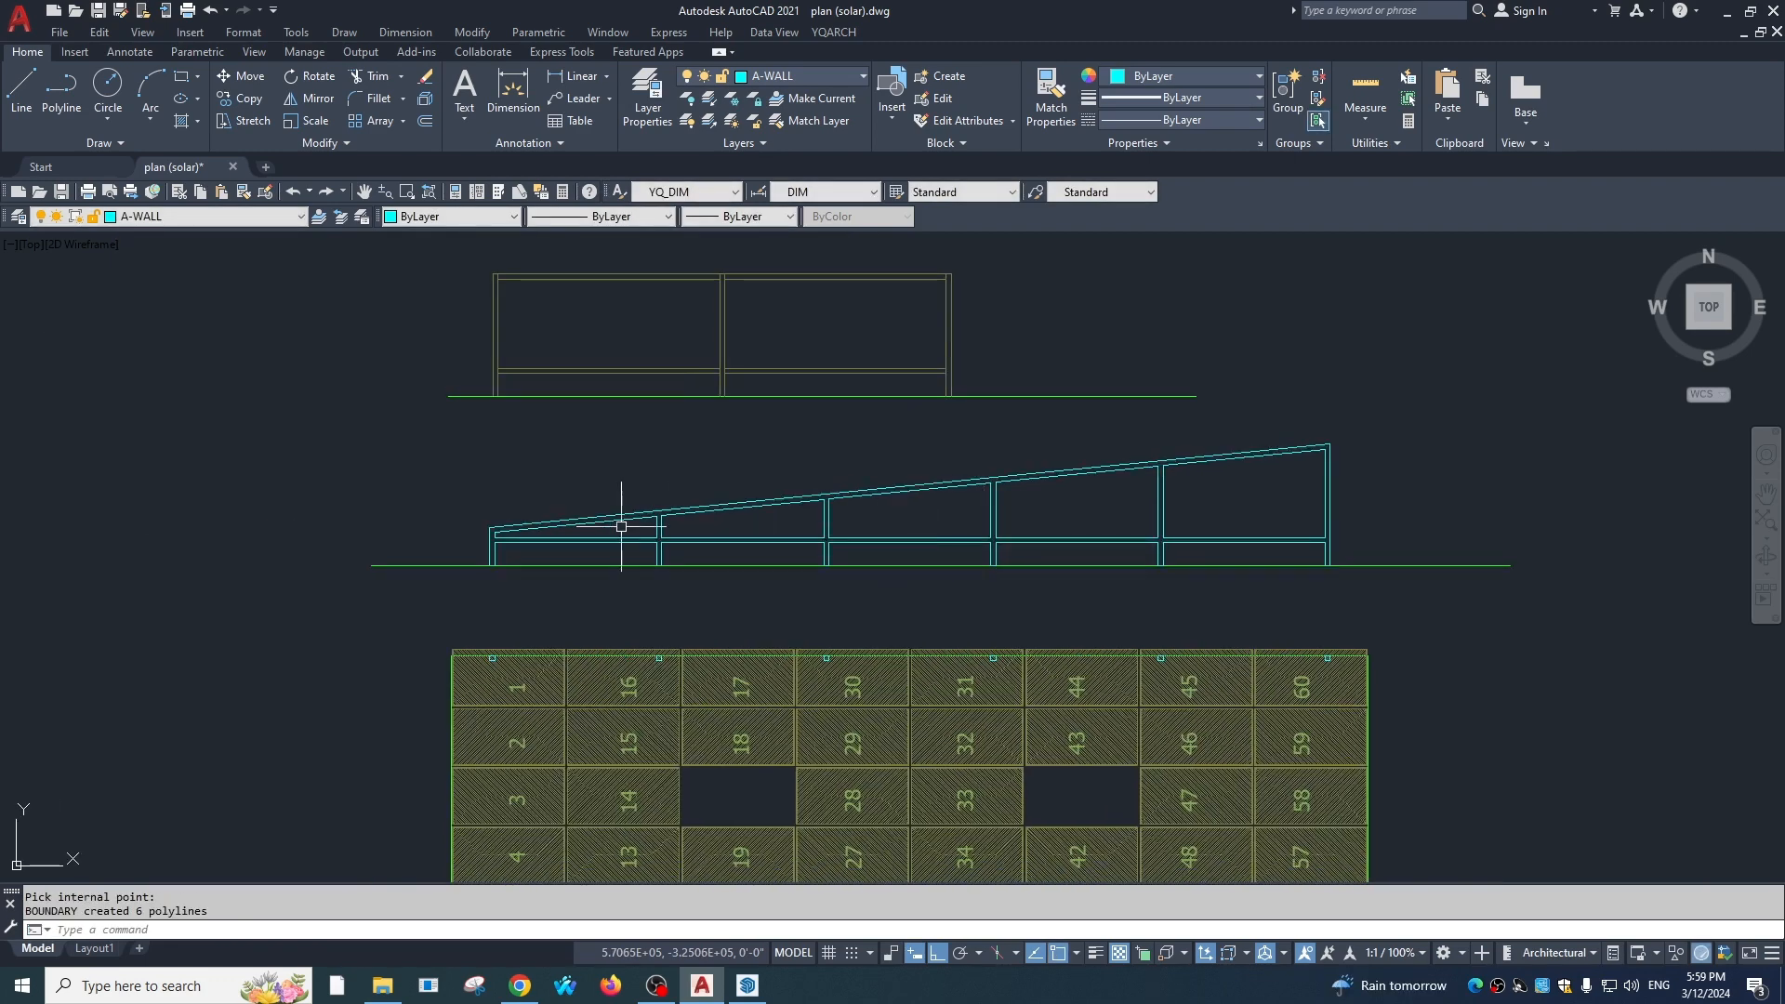
Select all the boundary polylines of the cleaned 60-panel side elevation frame, including the narrow opening beside the shortest post
scroll(669, 518, "up", 2)
scroll(934, 552, "down", 4)
scroll(933, 552, "up", 3)
scroll(1145, 491, "down", 1)
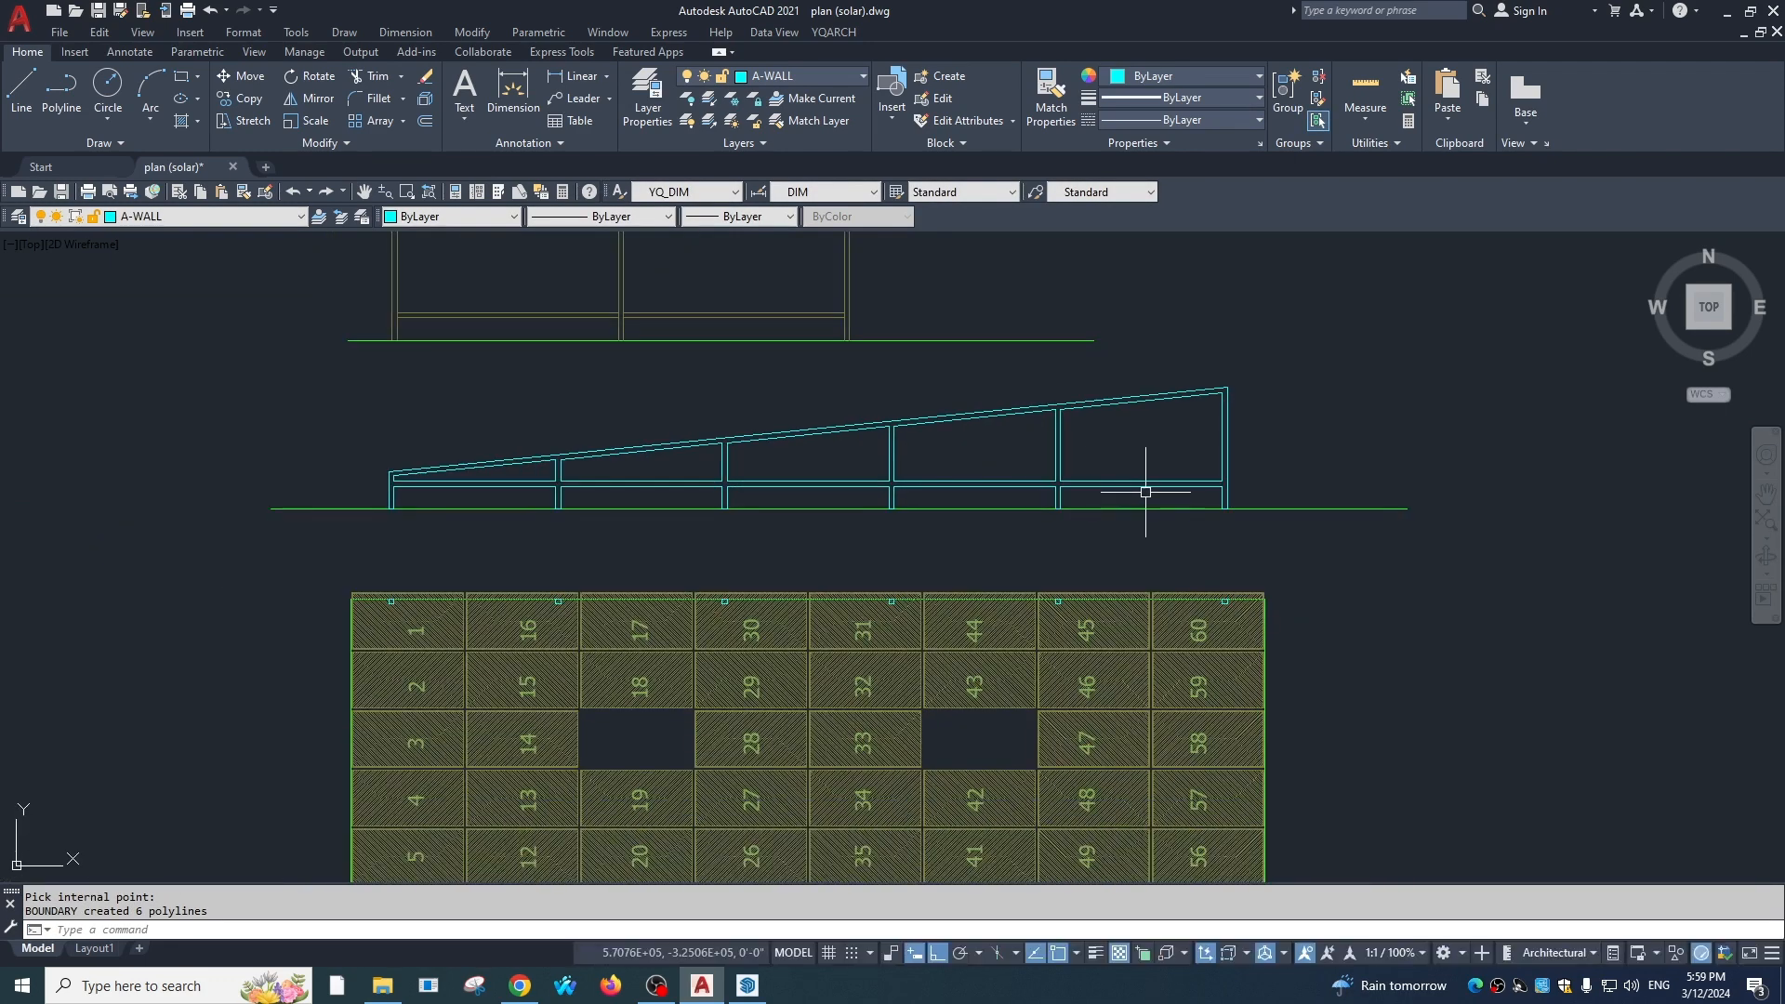
middle_click_drag(997, 454, 1030, 485)
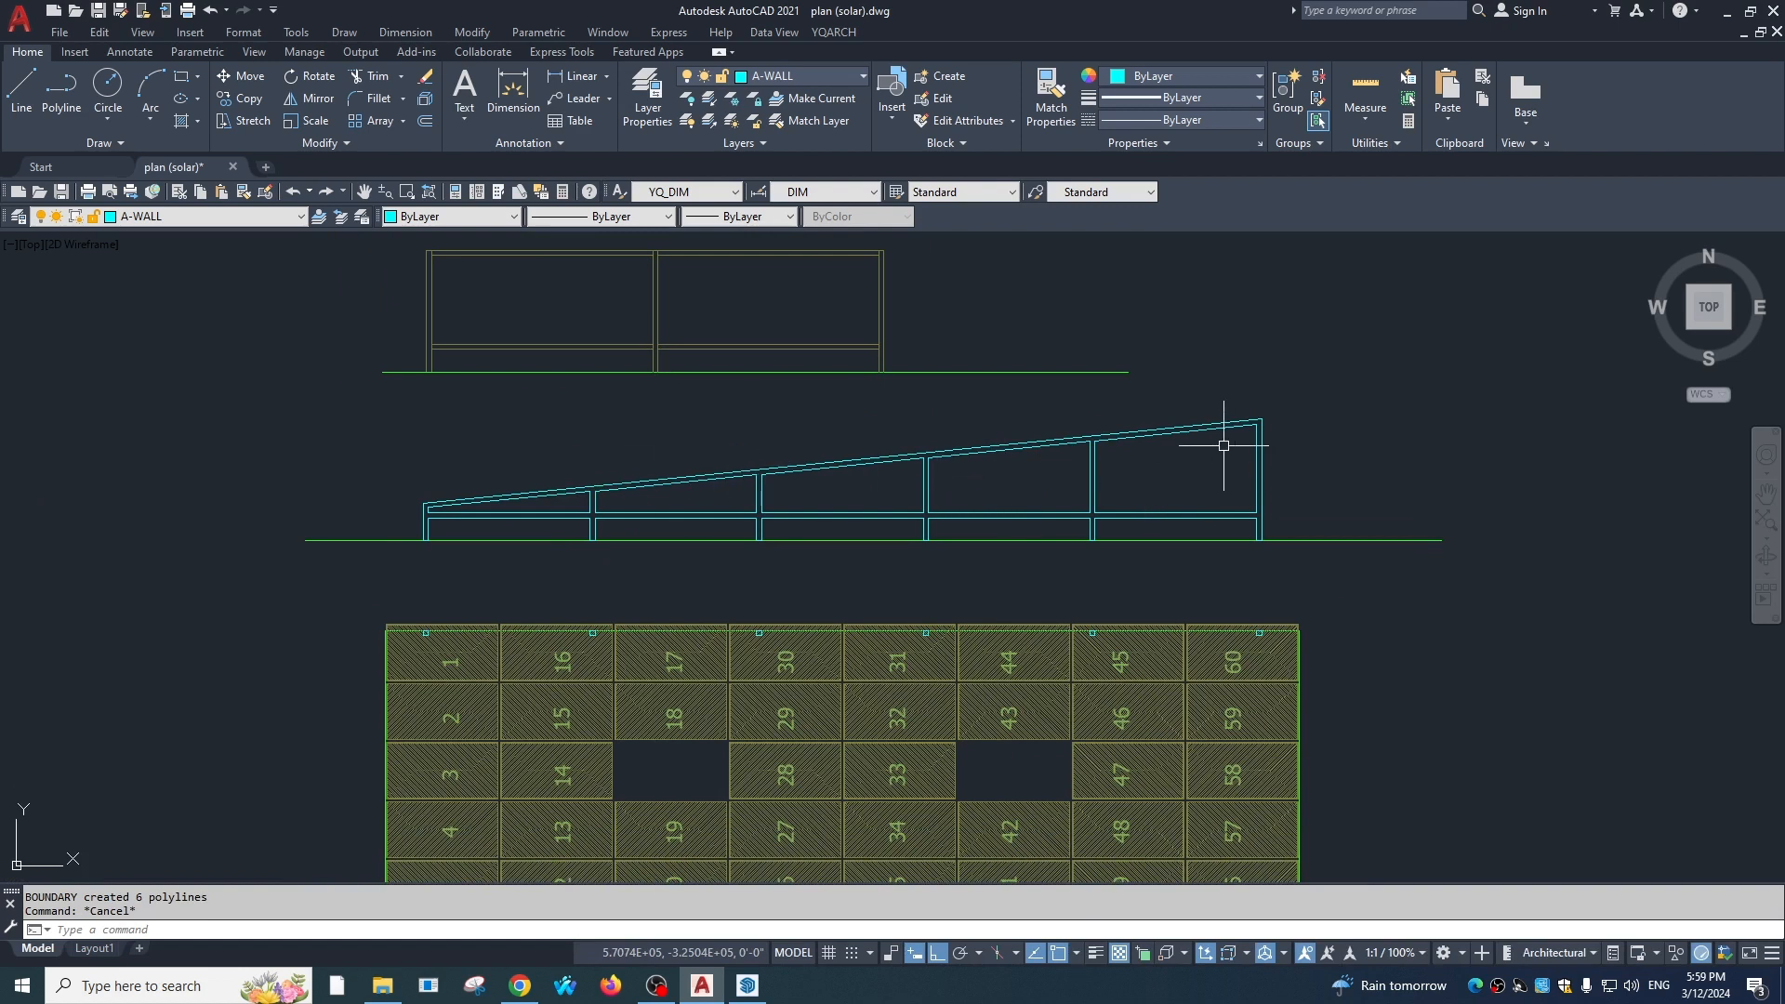
scroll(1245, 431, "up", 2)
left_click(929, 580)
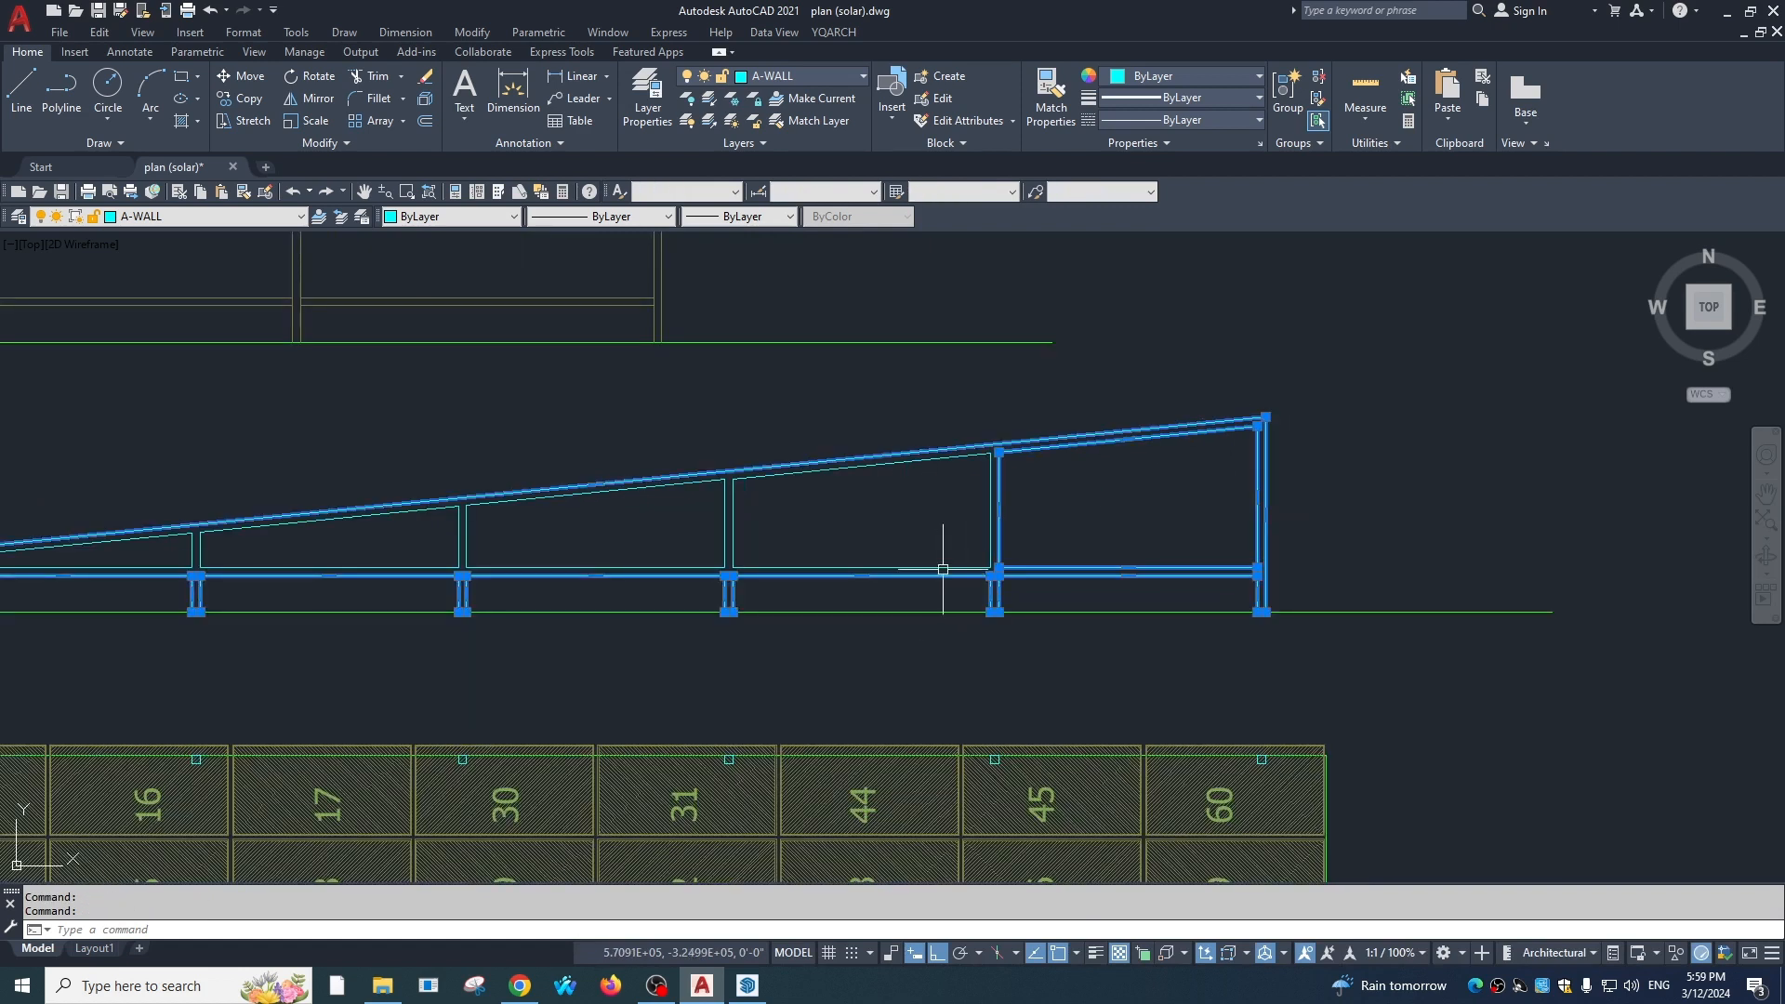
middle_click_drag(397, 566, 529, 524)
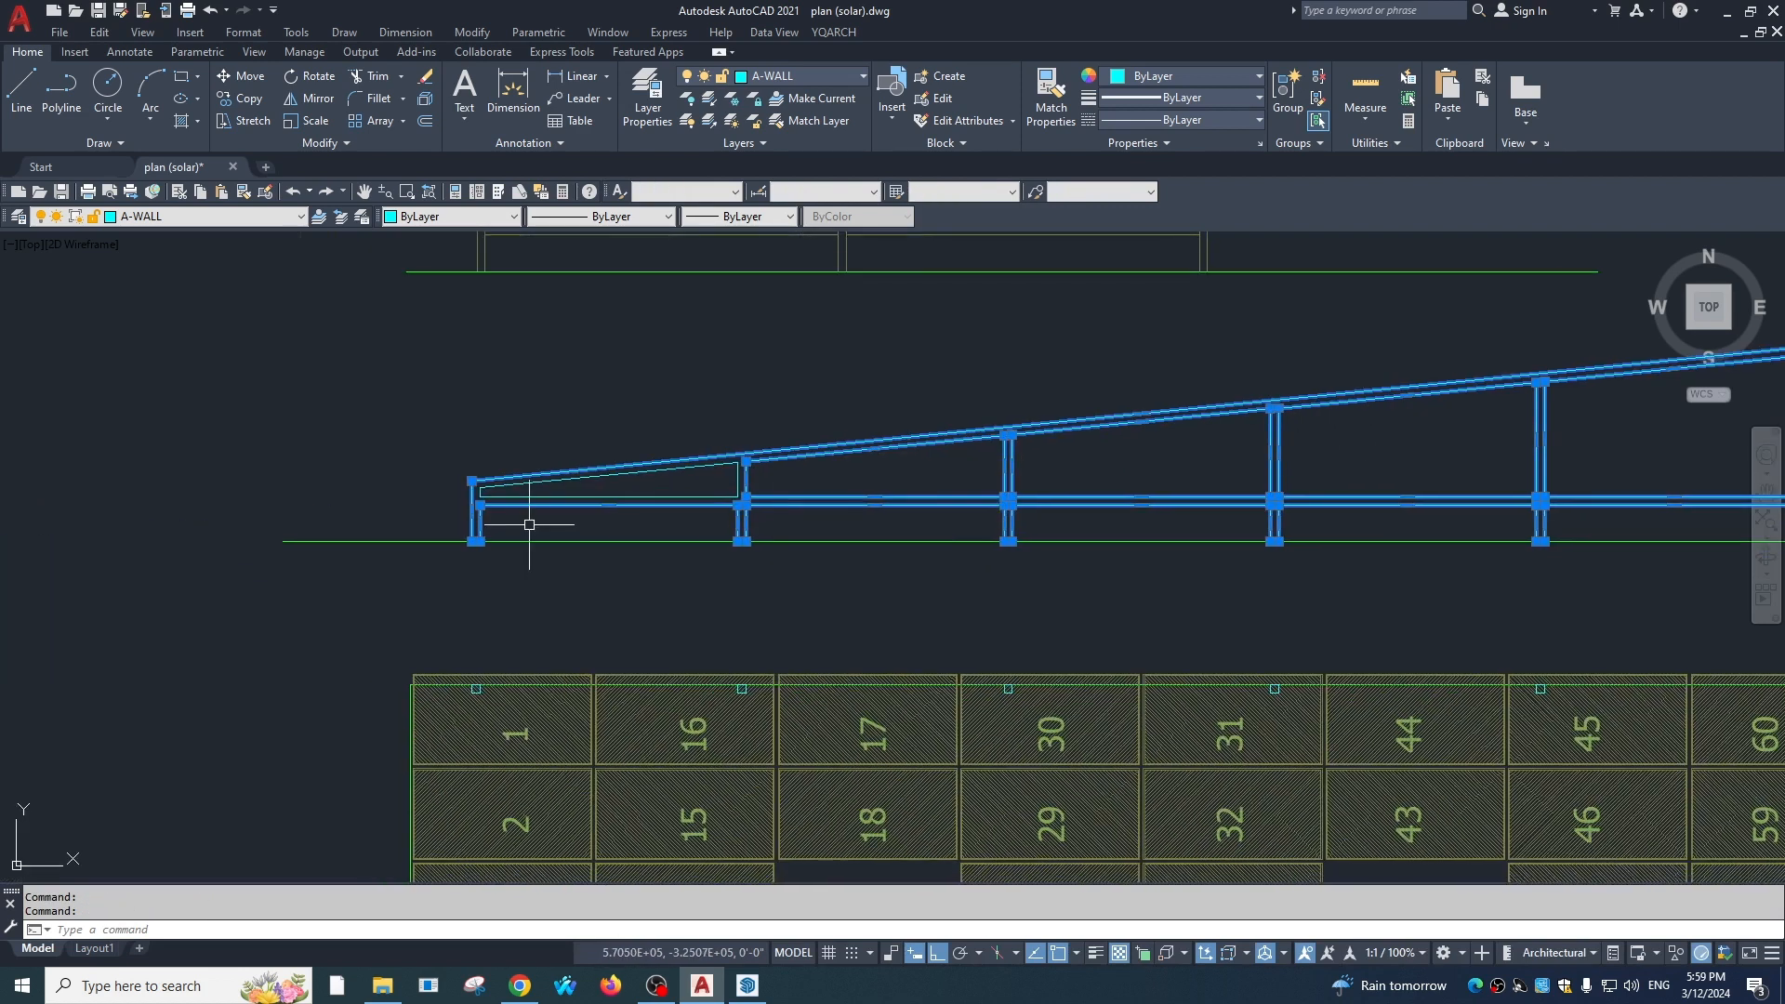
left_click(609, 499)
scroll(697, 513, "down", 1)
middle_click_drag(659, 516, 669, 494)
key("Escape")
scroll(672, 479, "up", 1)
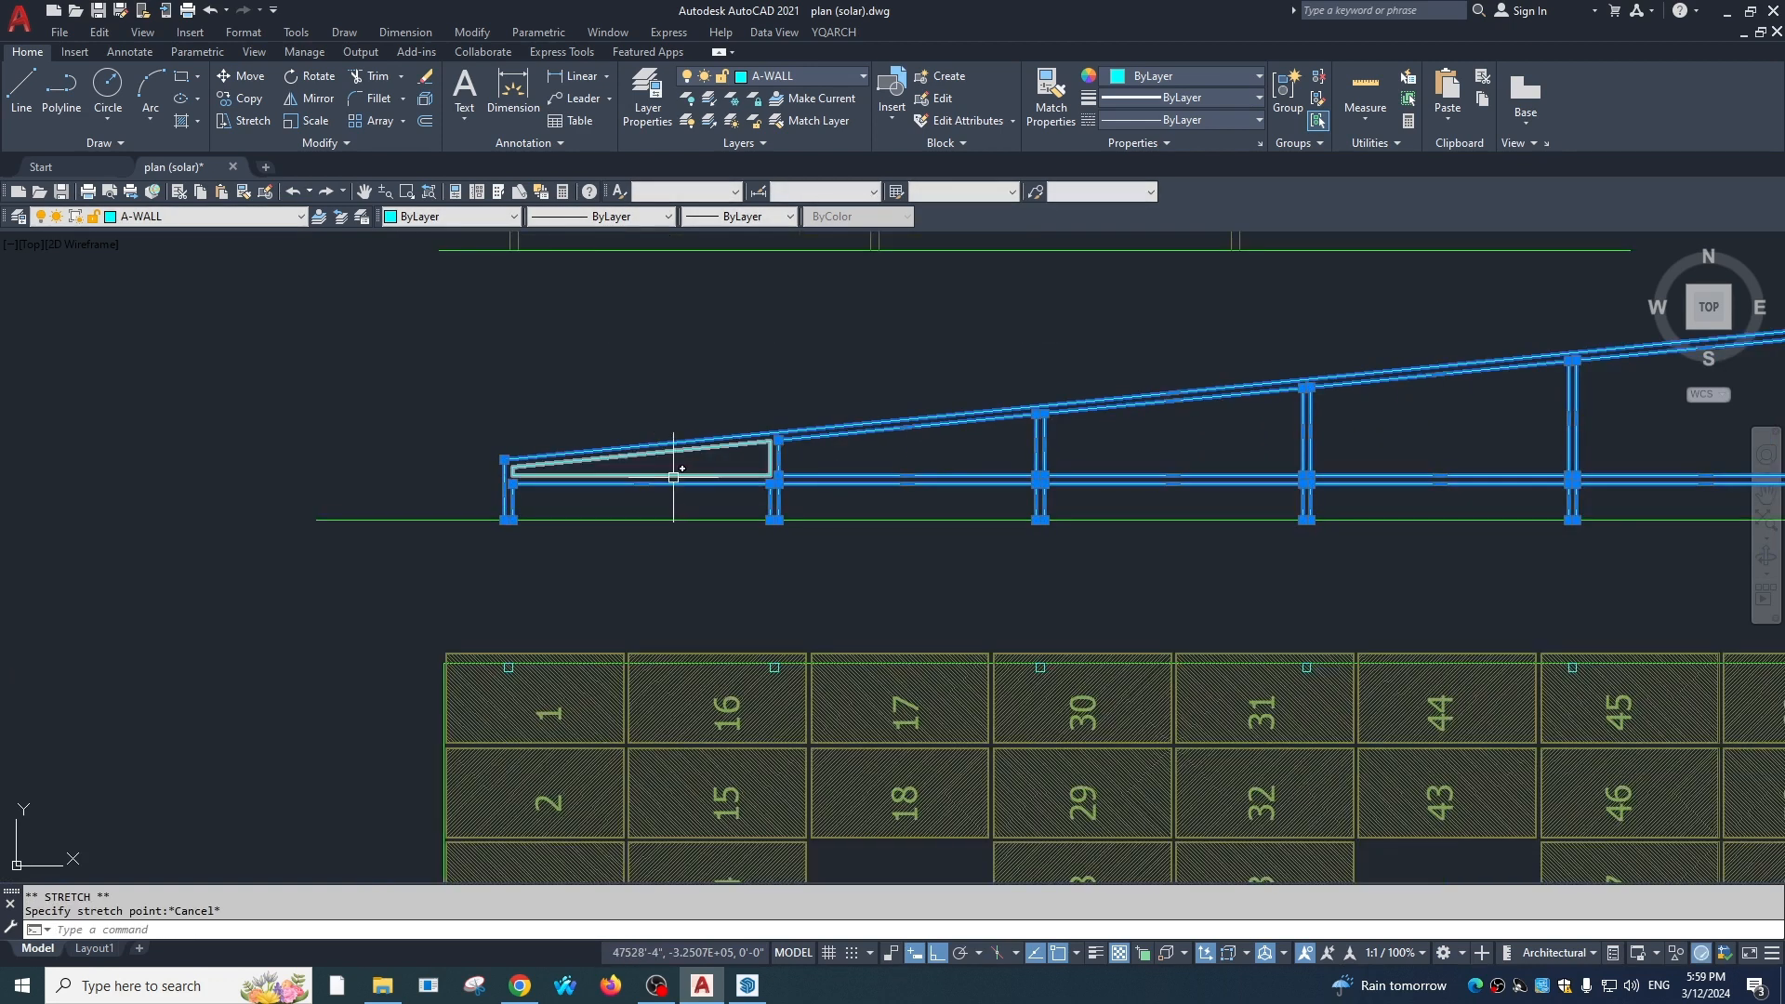
type("b")
key("Return")
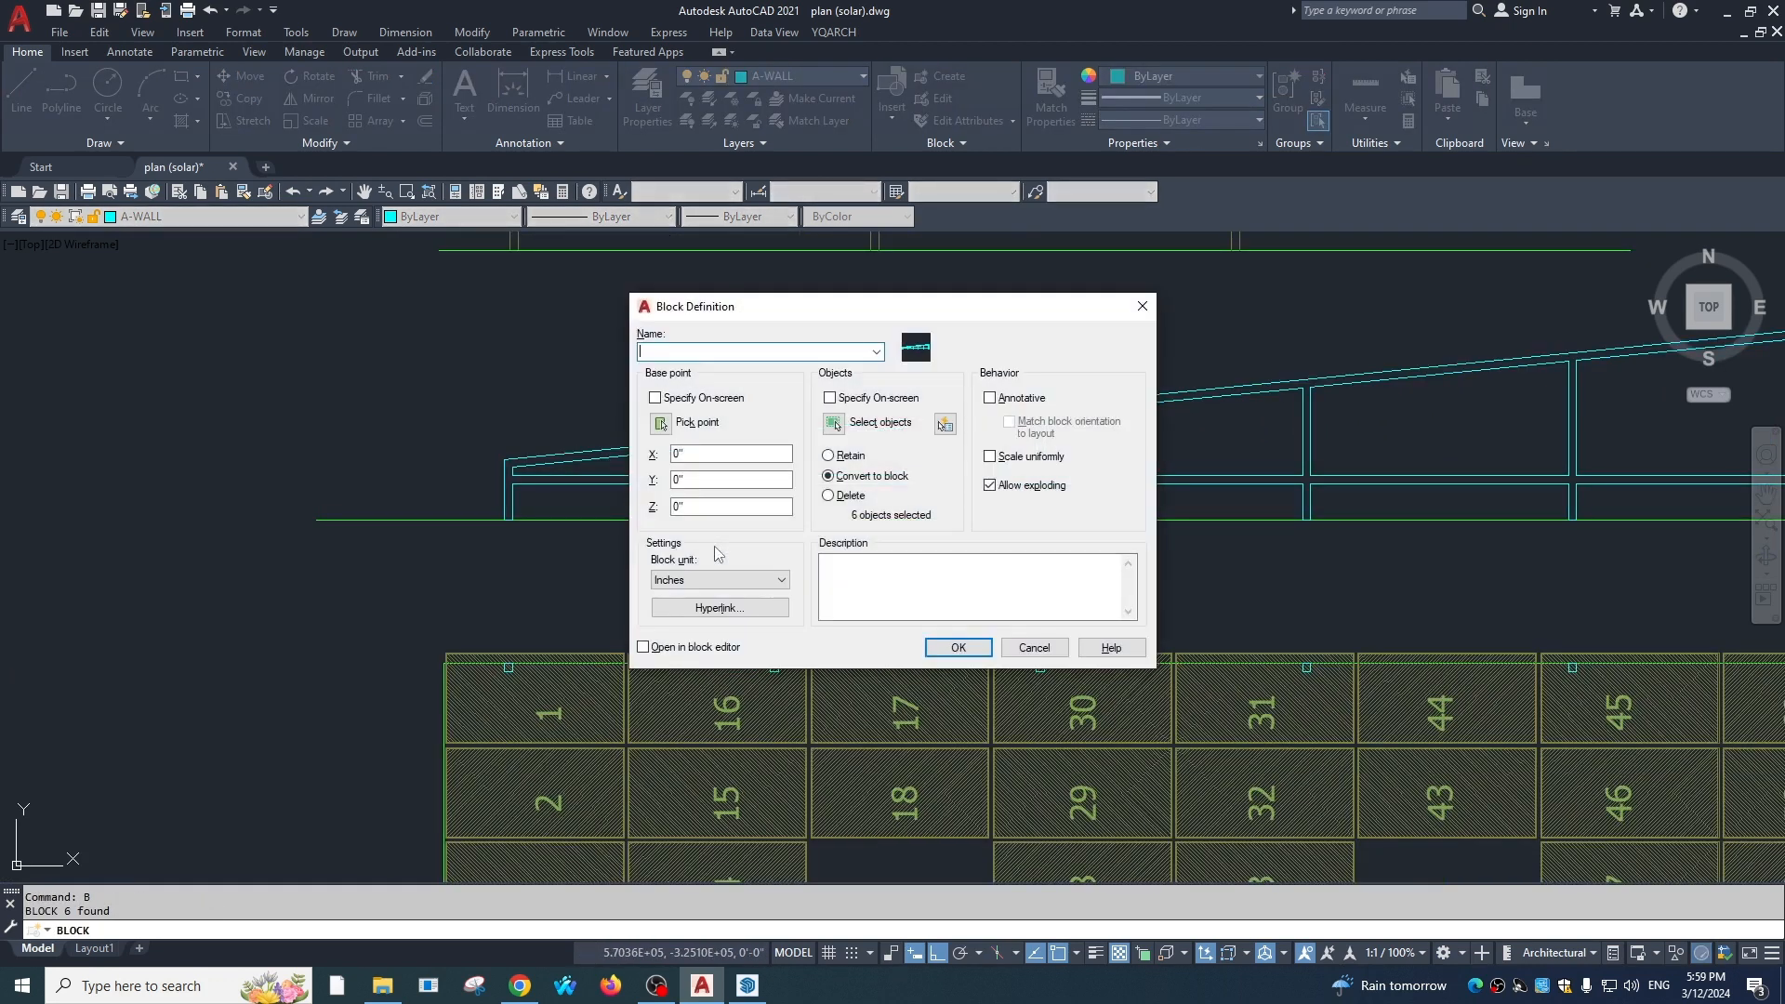
key("Escape")
Write the previously selected frame polylines out as a block drawing named "FGFGnew block" on the Desktop
type("w")
key("Return")
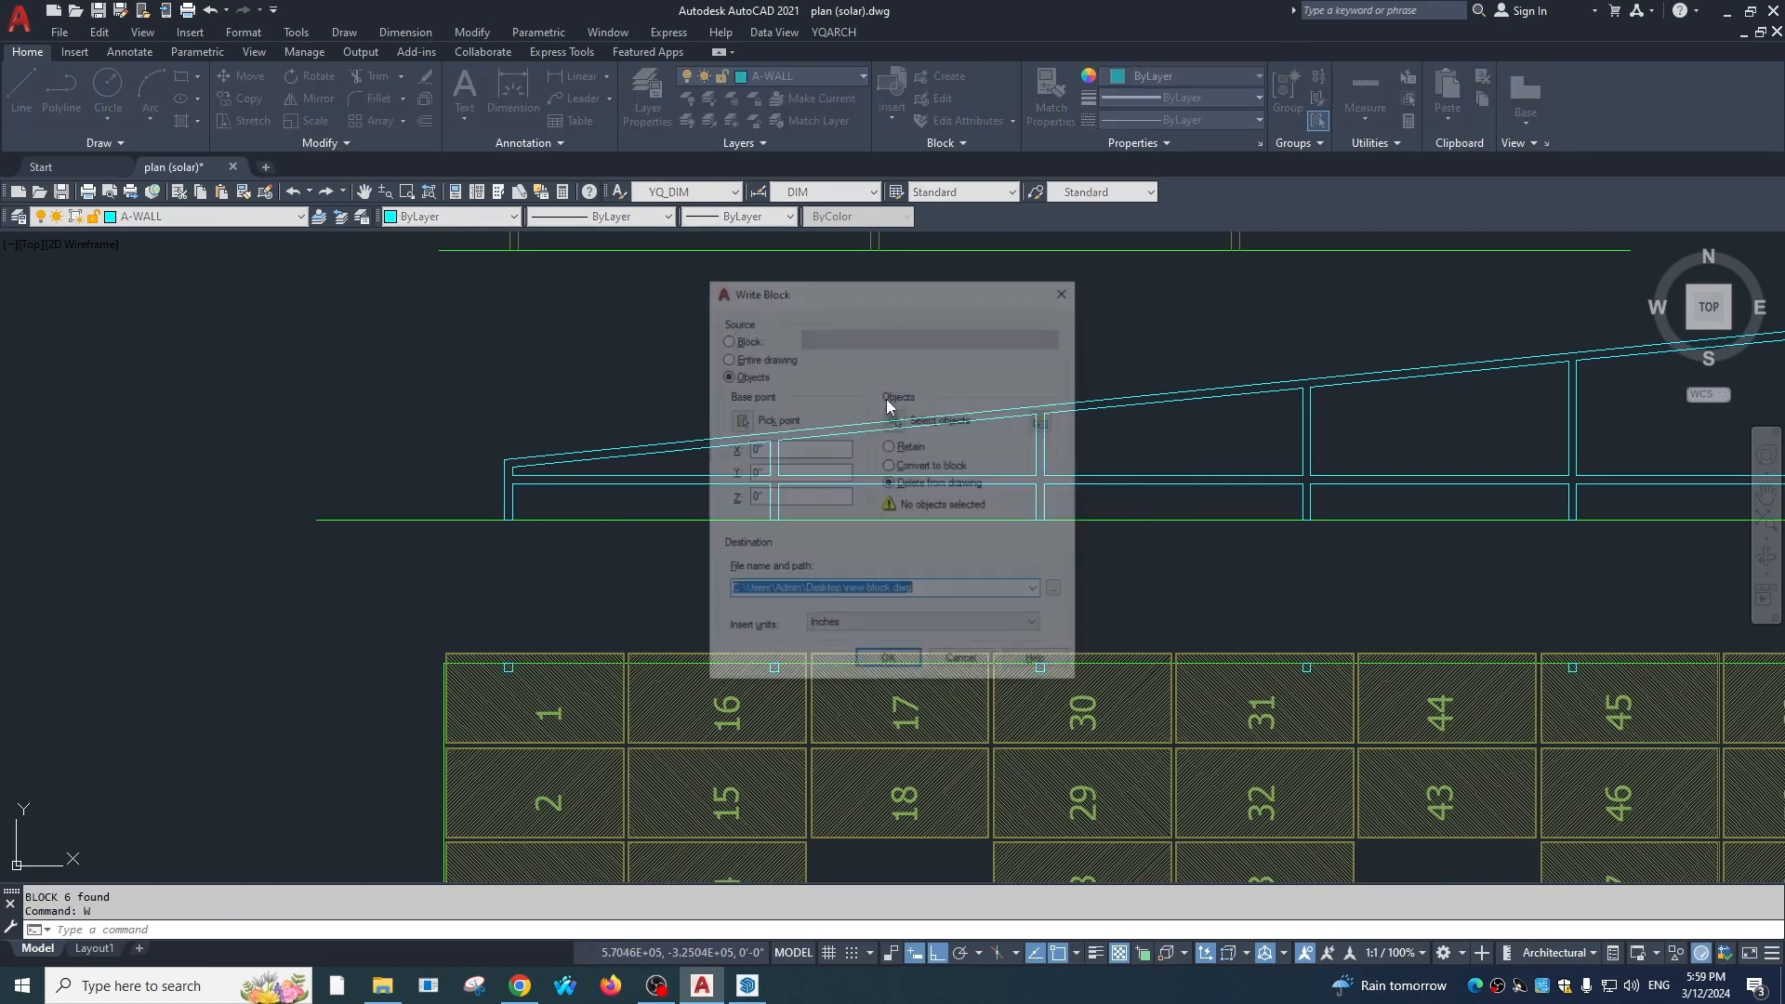
left_click(785, 416)
type("P")
key("Return")
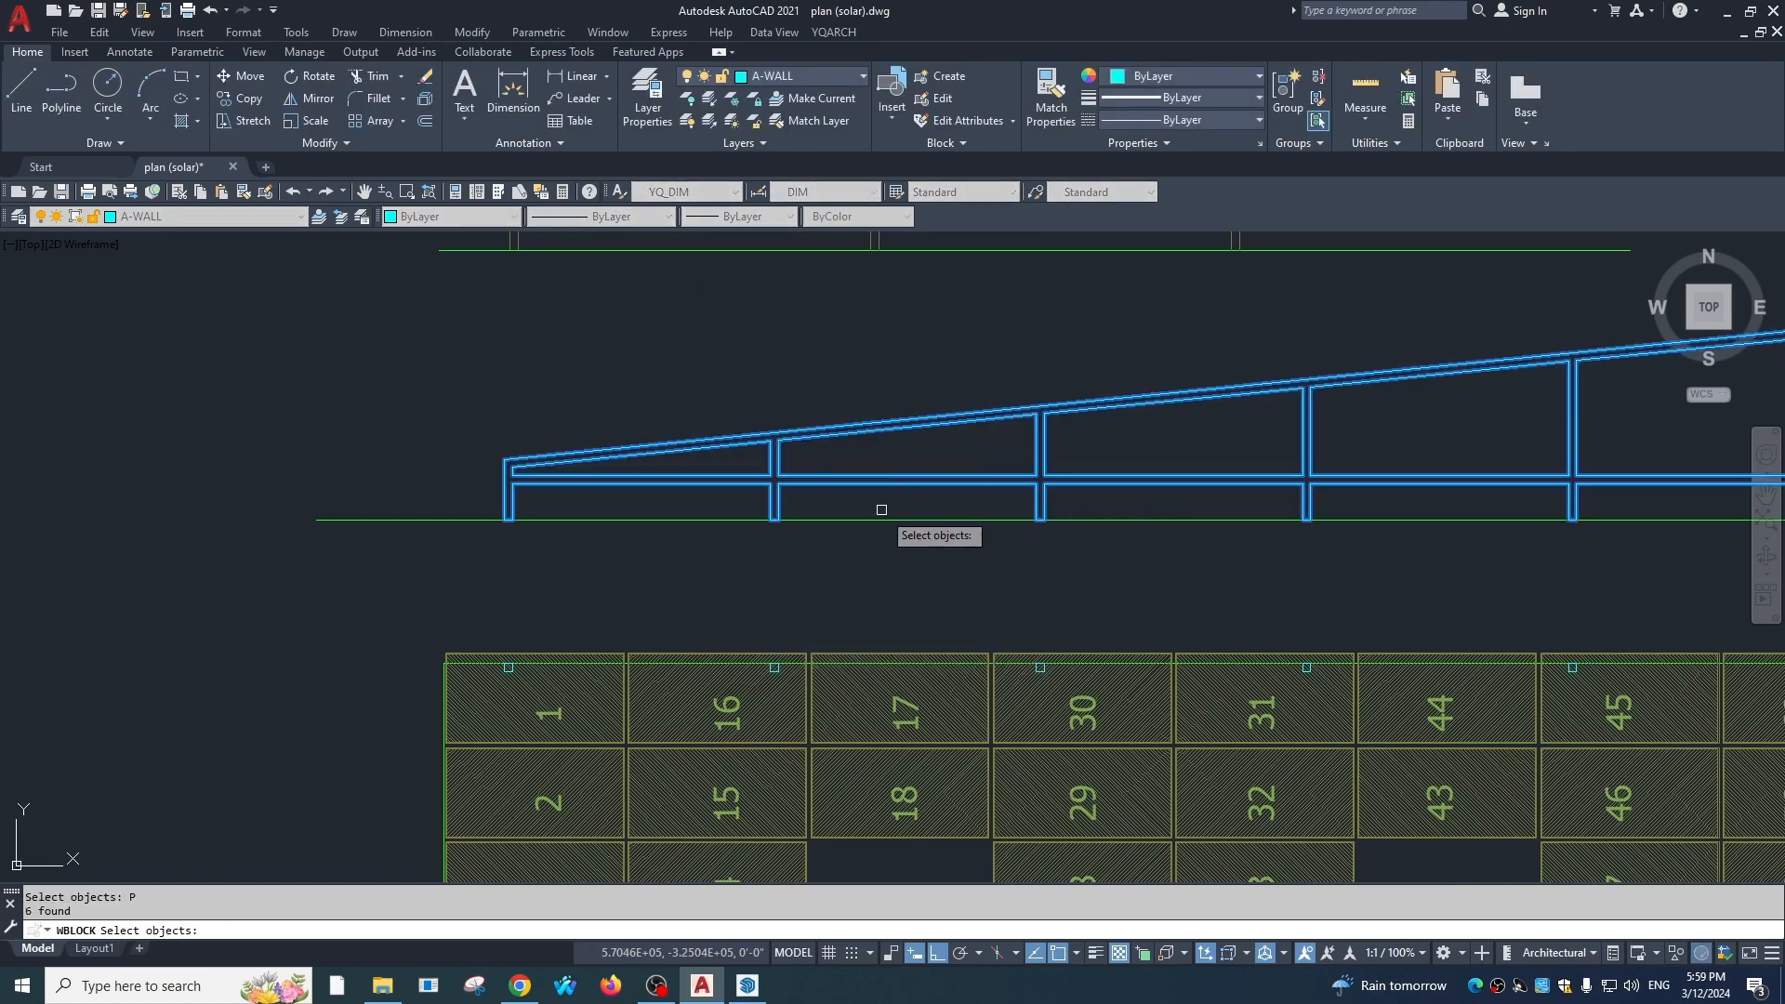
key("Return")
left_click(1059, 592)
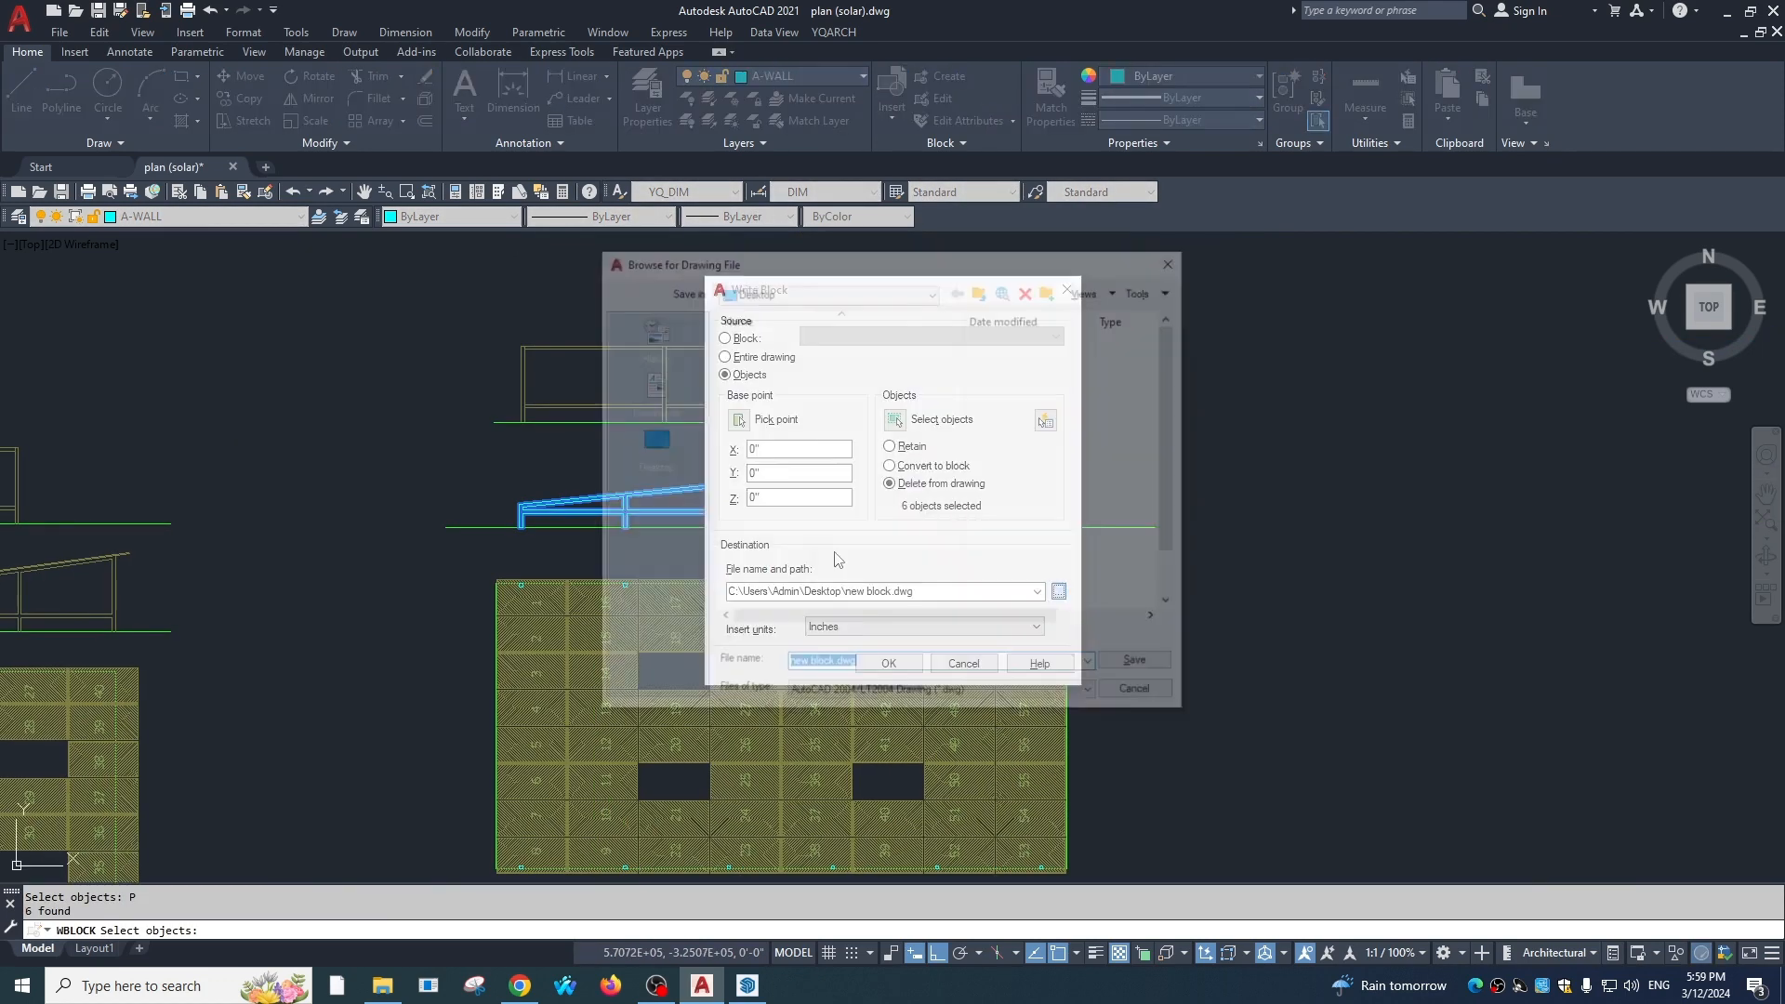
type("FGFG")
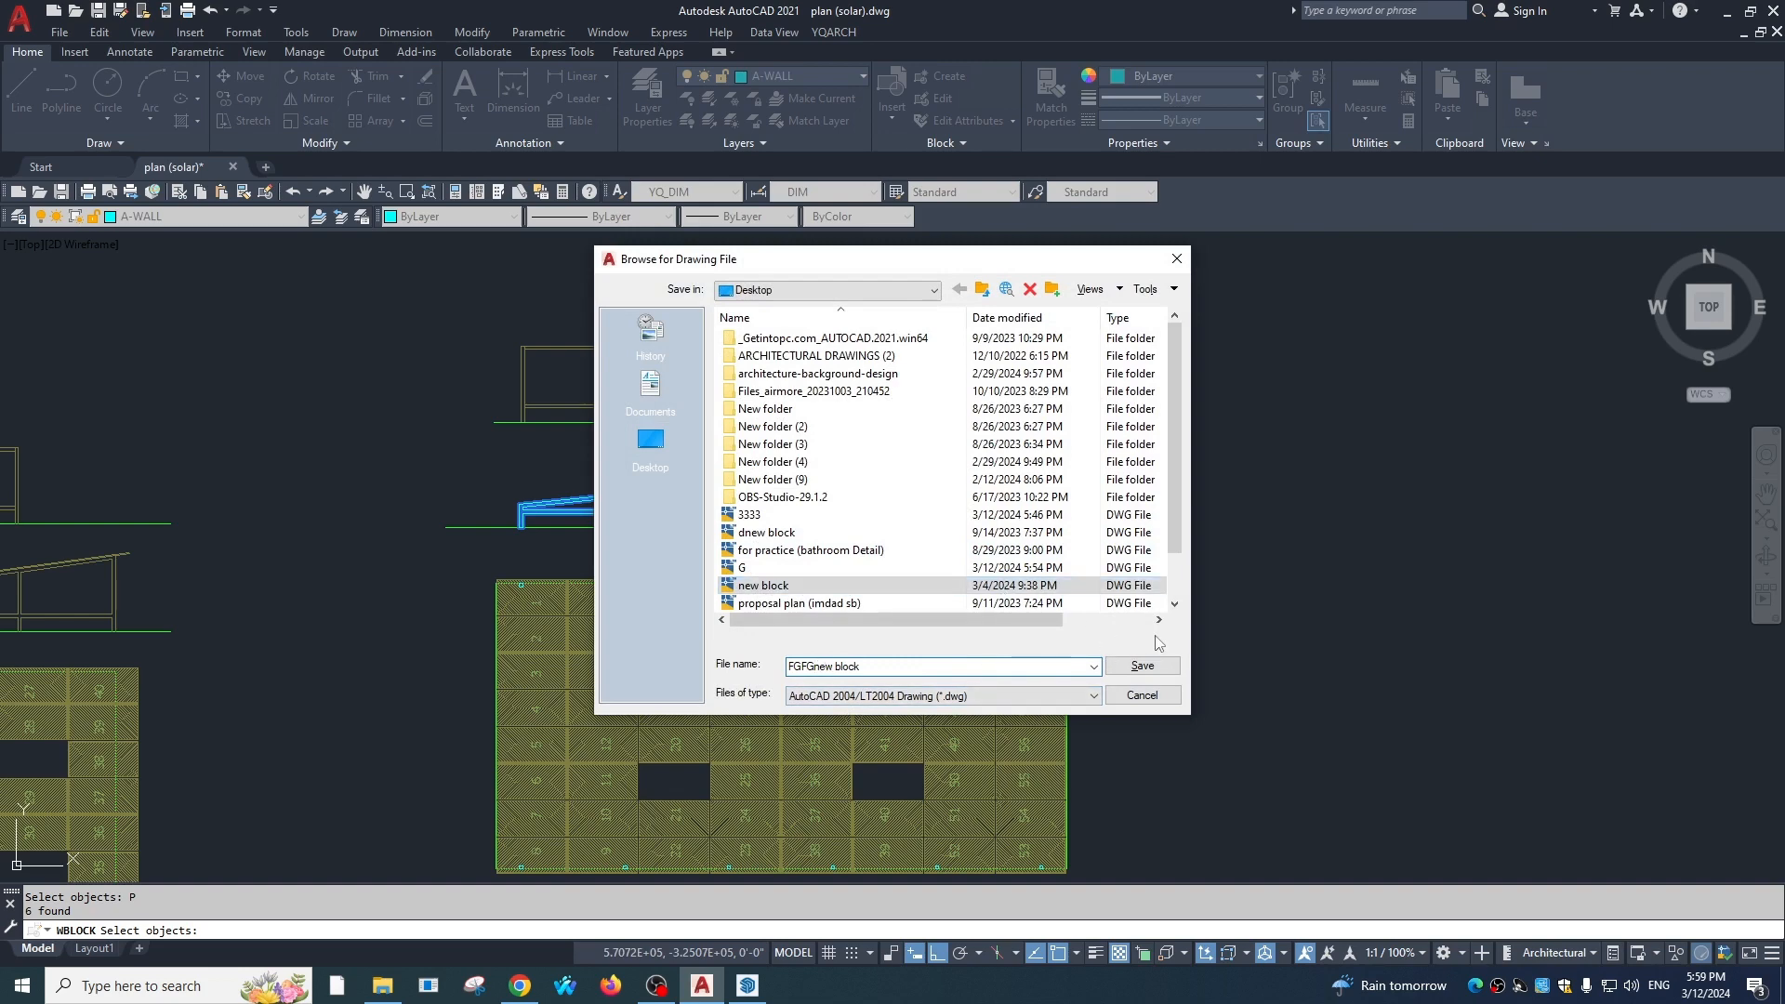
left_click(1142, 665)
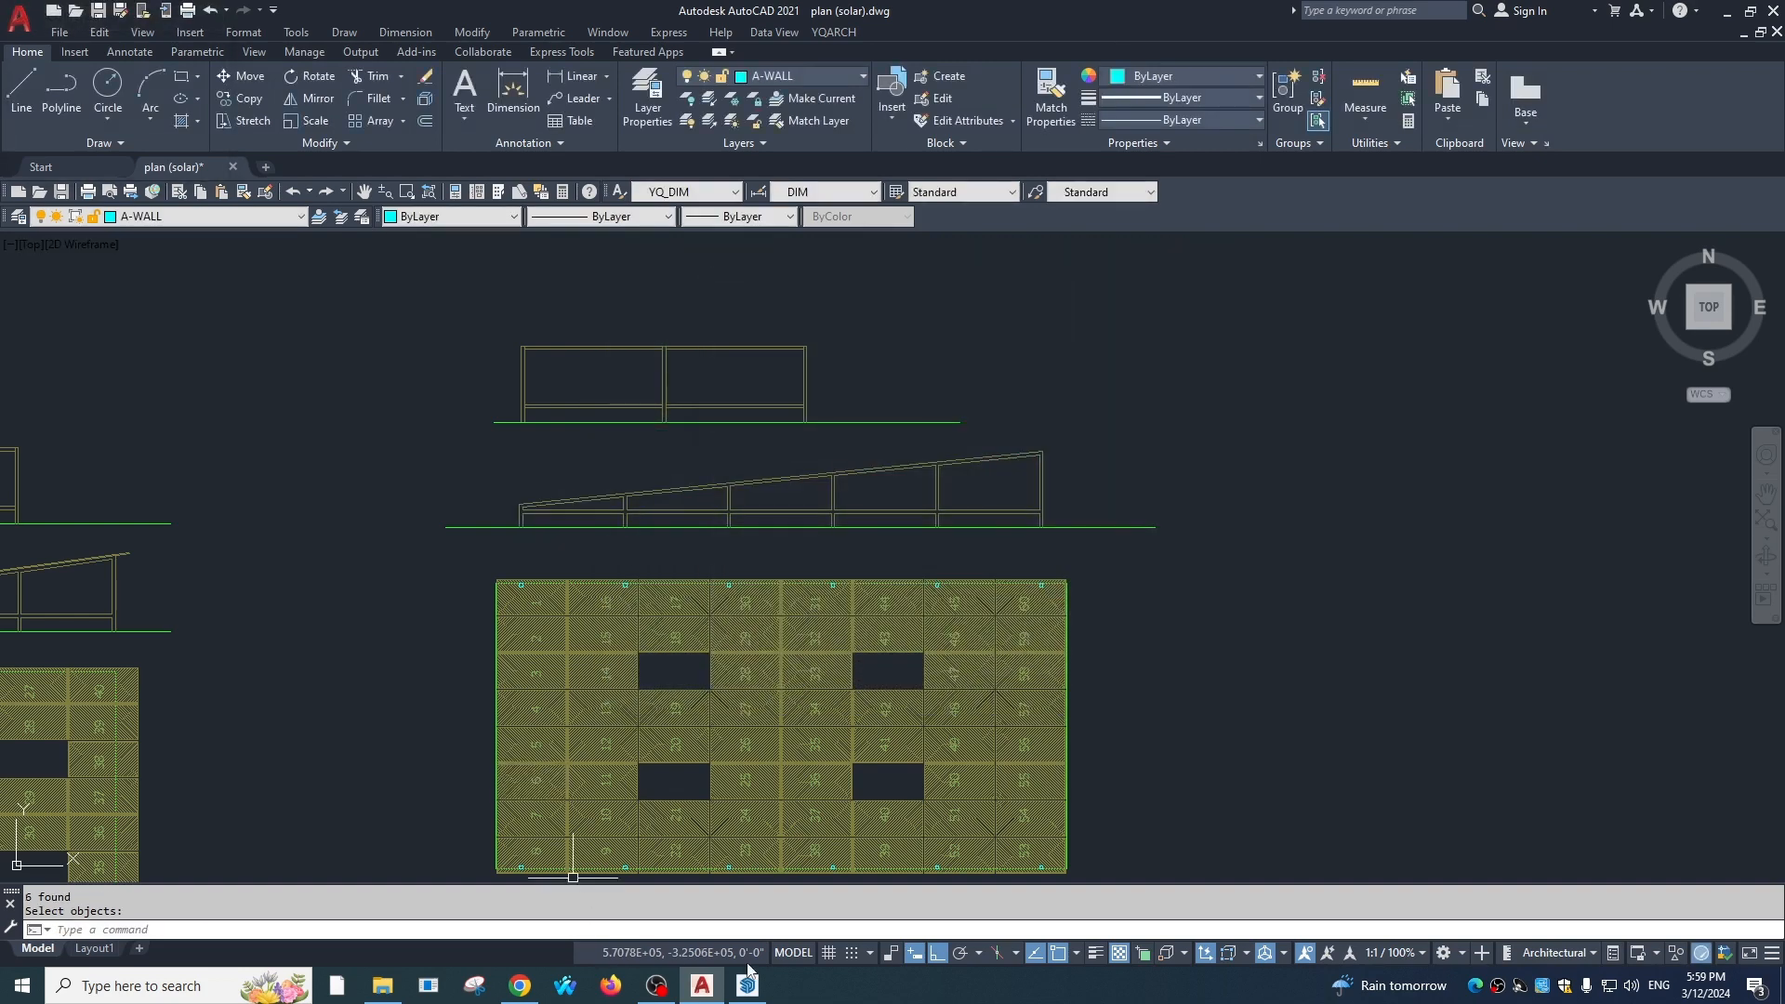
Switch to SketchUp and import the FGFGnew block drawing into the model
left_click(747, 986)
left_click(15, 31)
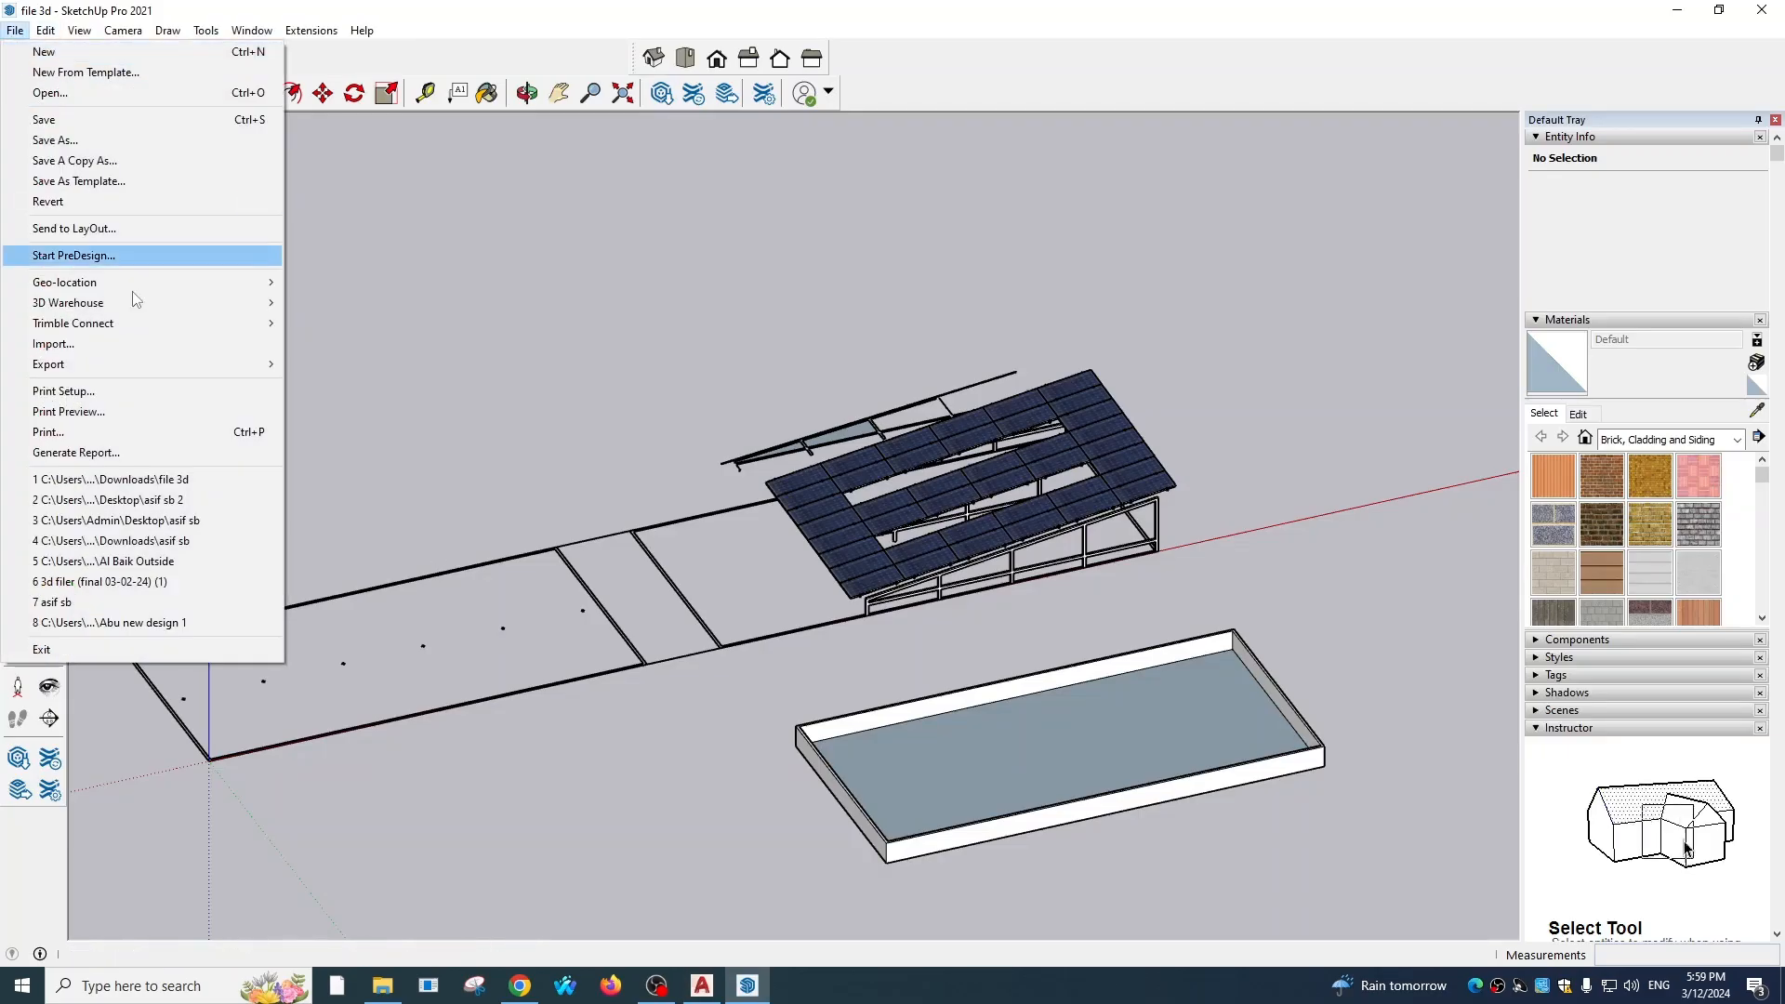
left_click(62, 349)
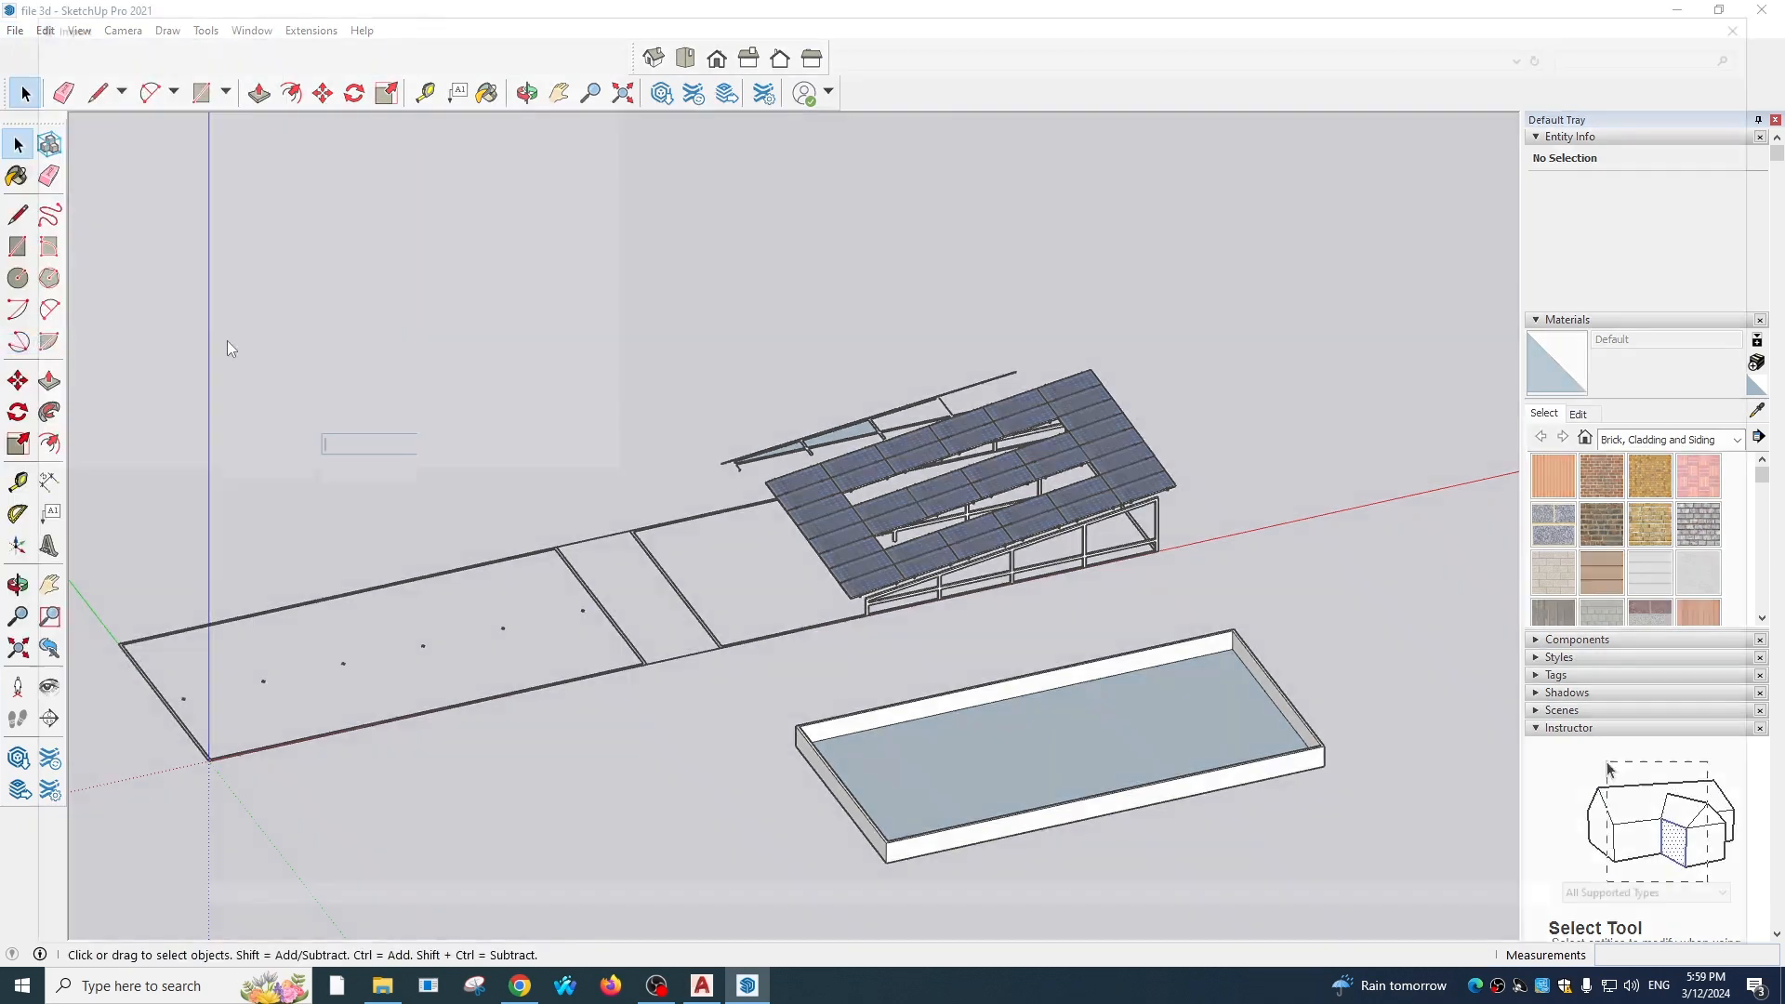
double_click(217, 159)
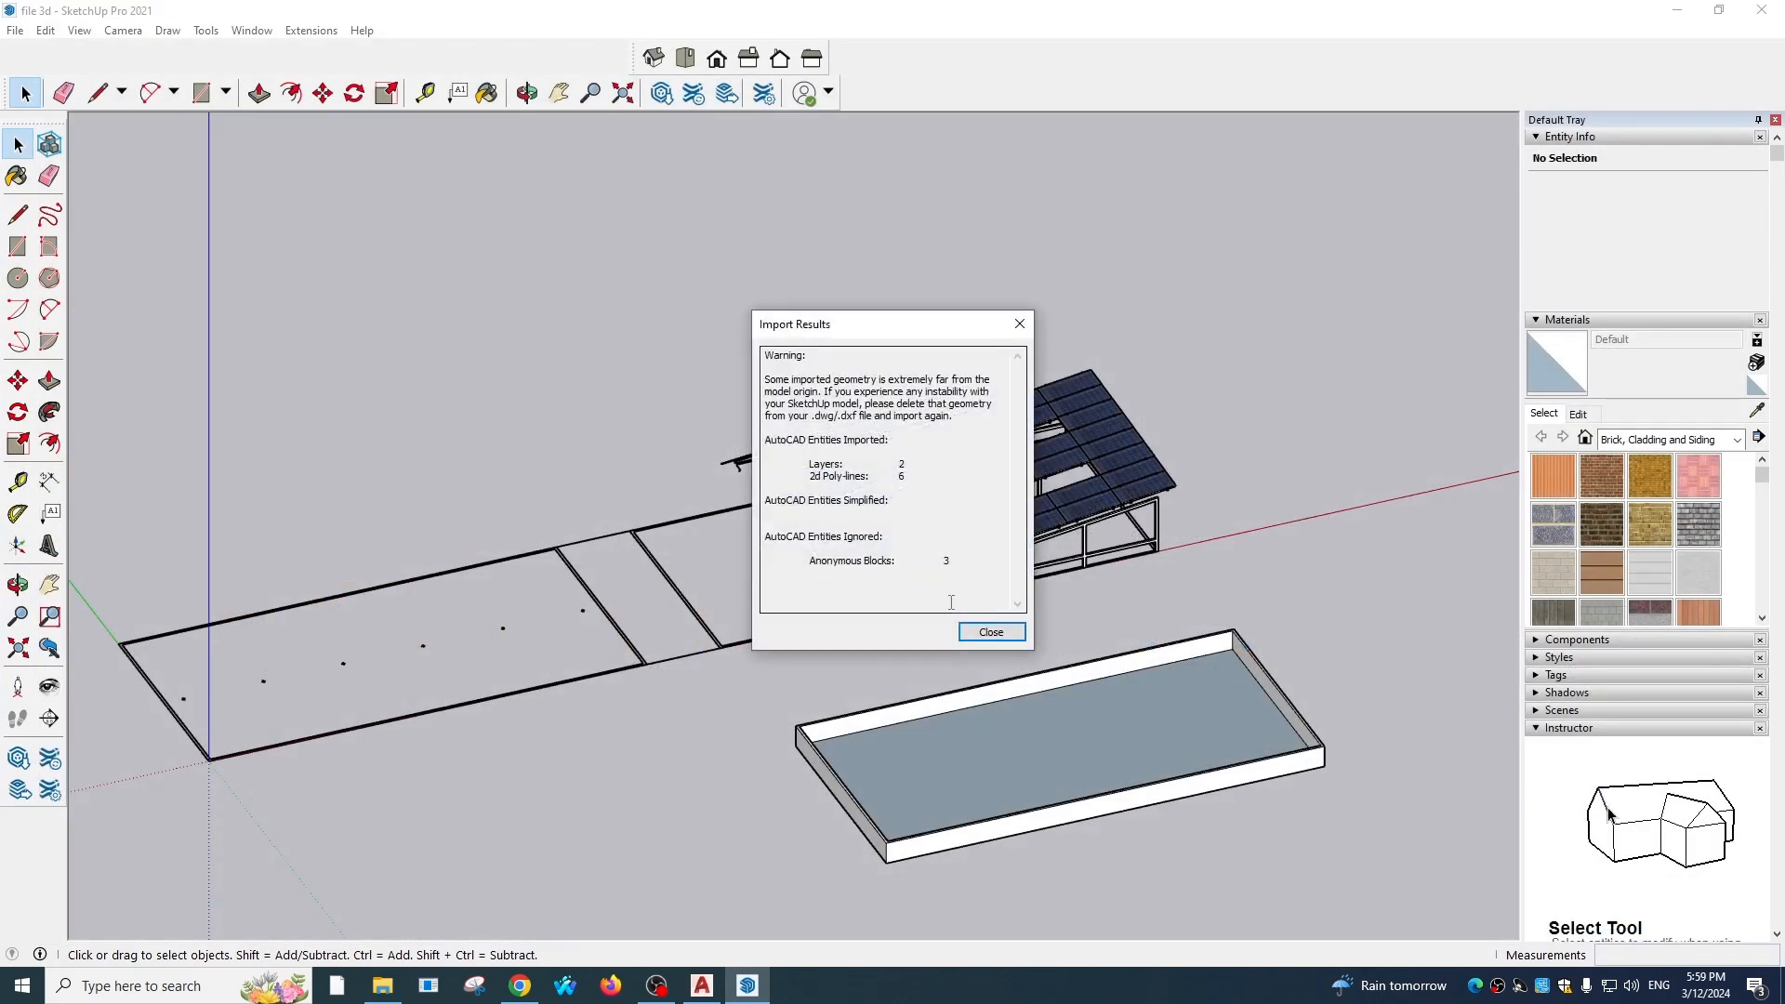
left_click(989, 631)
Flip the imported side frame component along its red axis
scroll(940, 800, "up", 6)
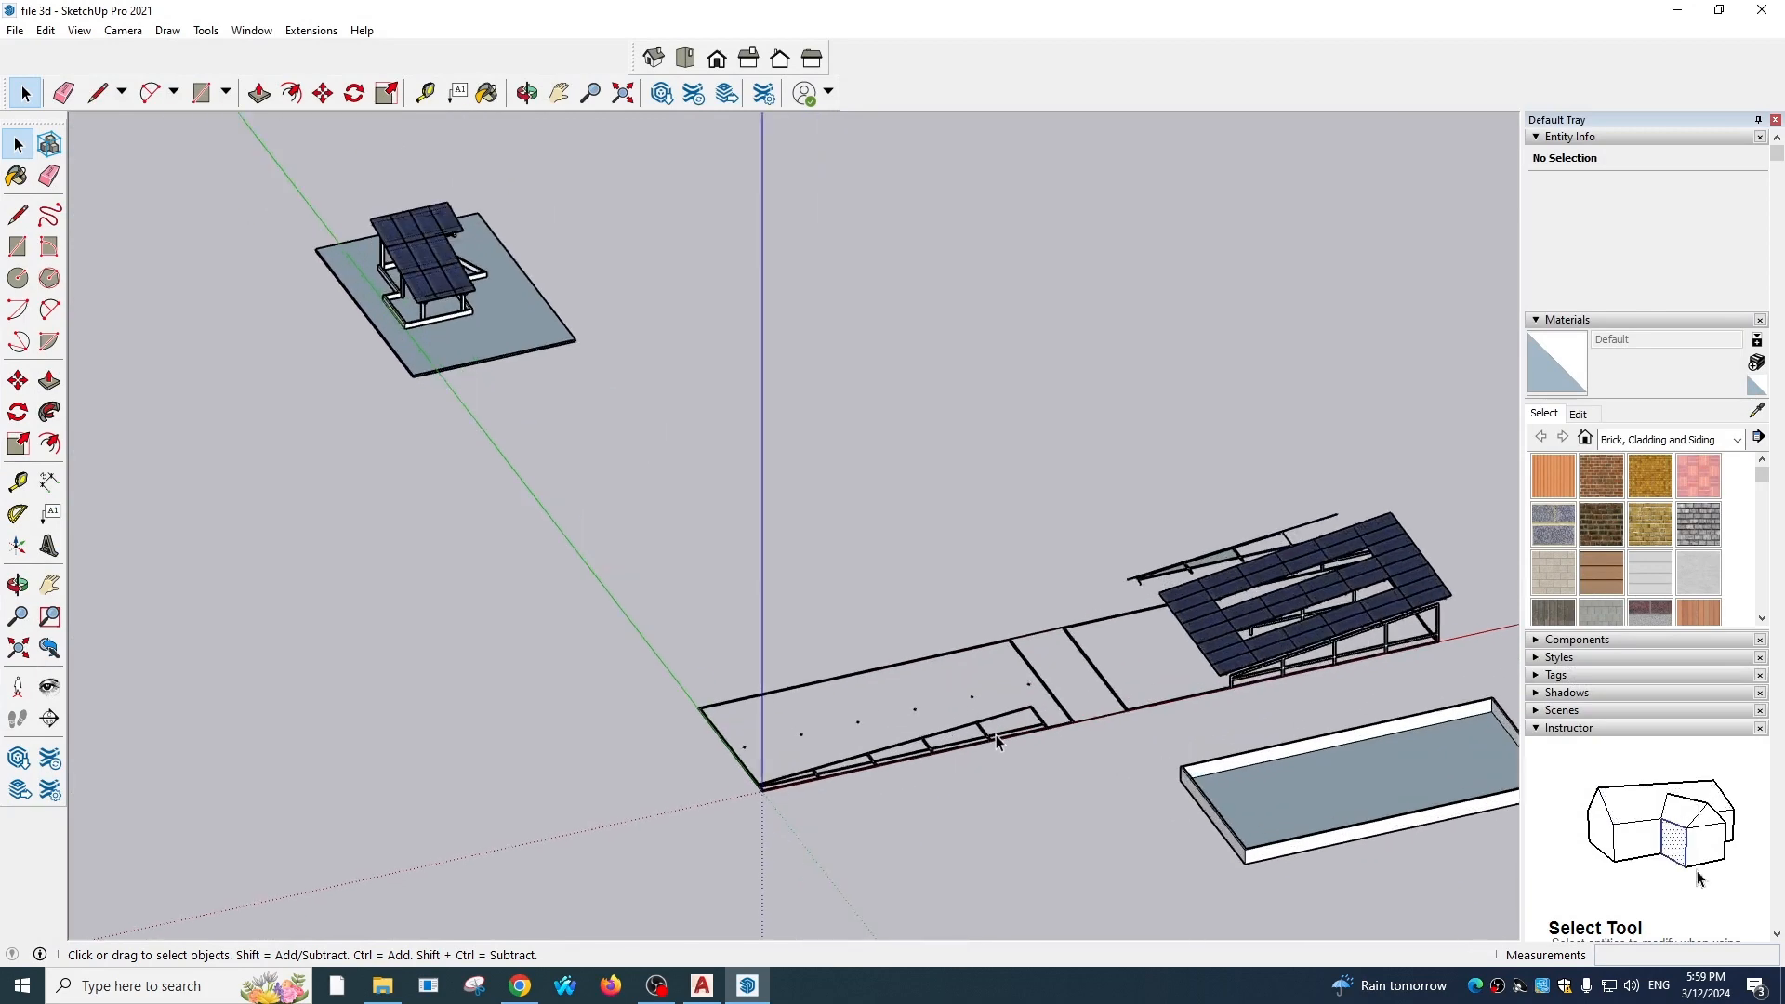
scroll(976, 753, "up", 2)
left_click(976, 741)
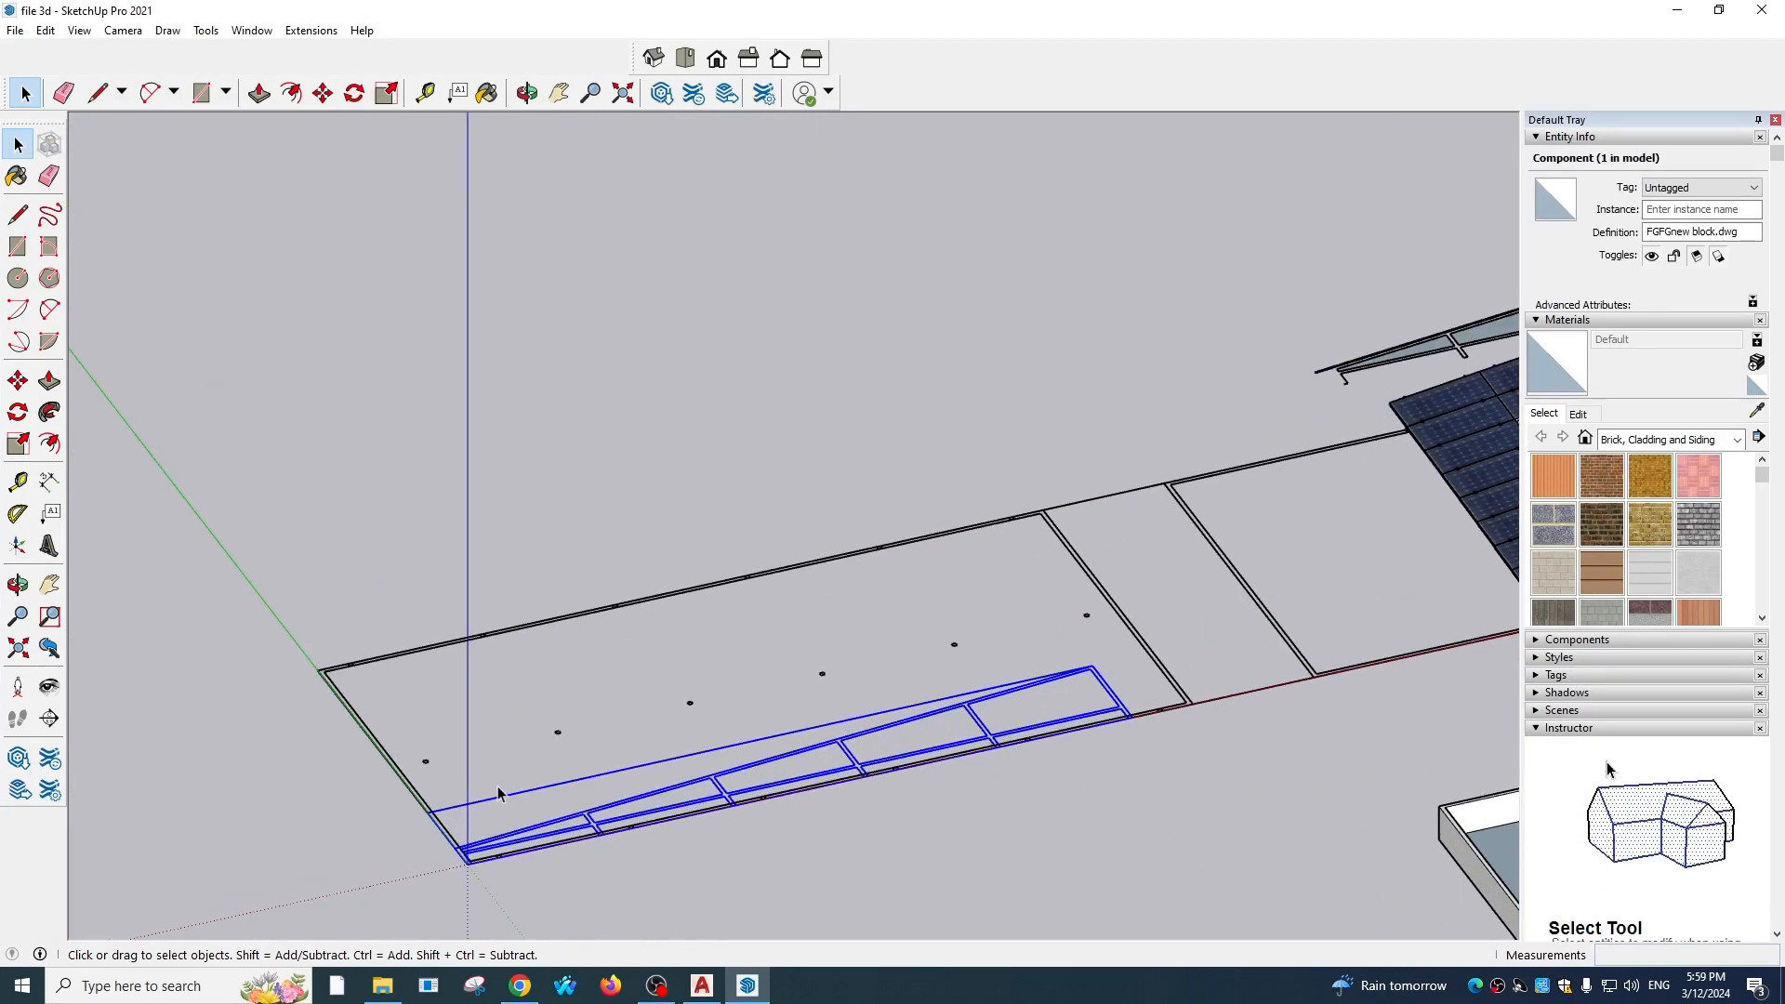
right_click(992, 744)
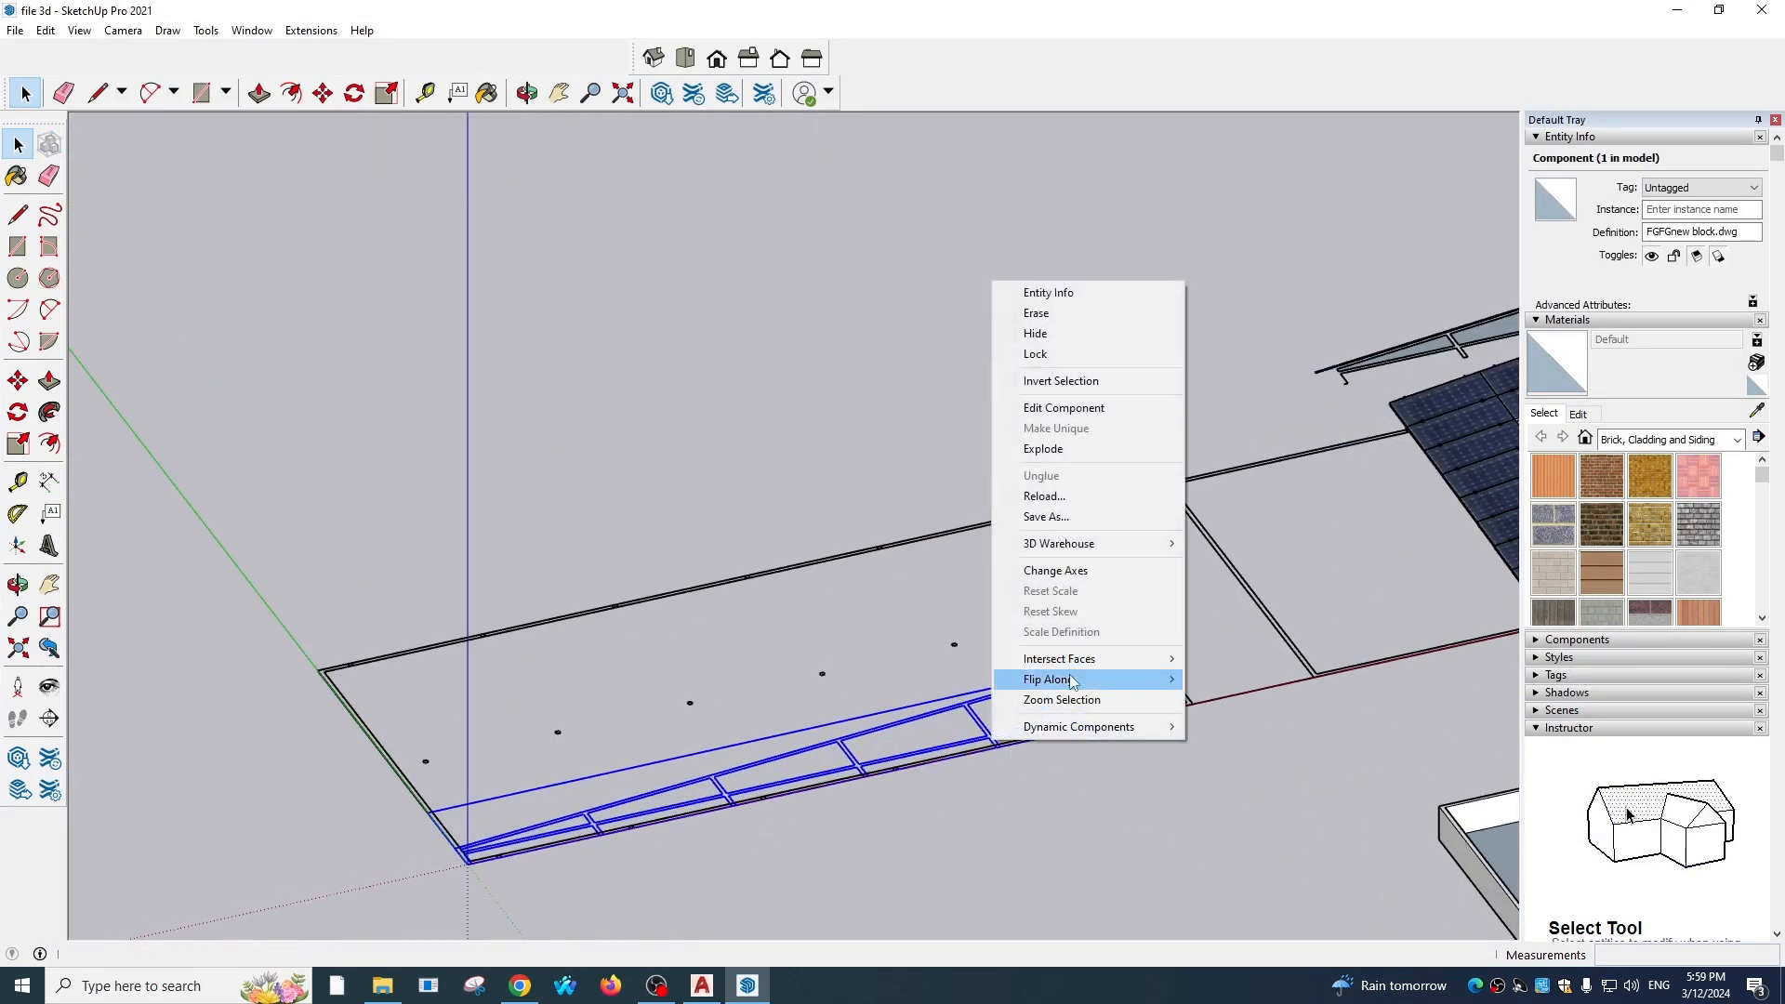
mouse_move(1134, 679)
left_click(1237, 679)
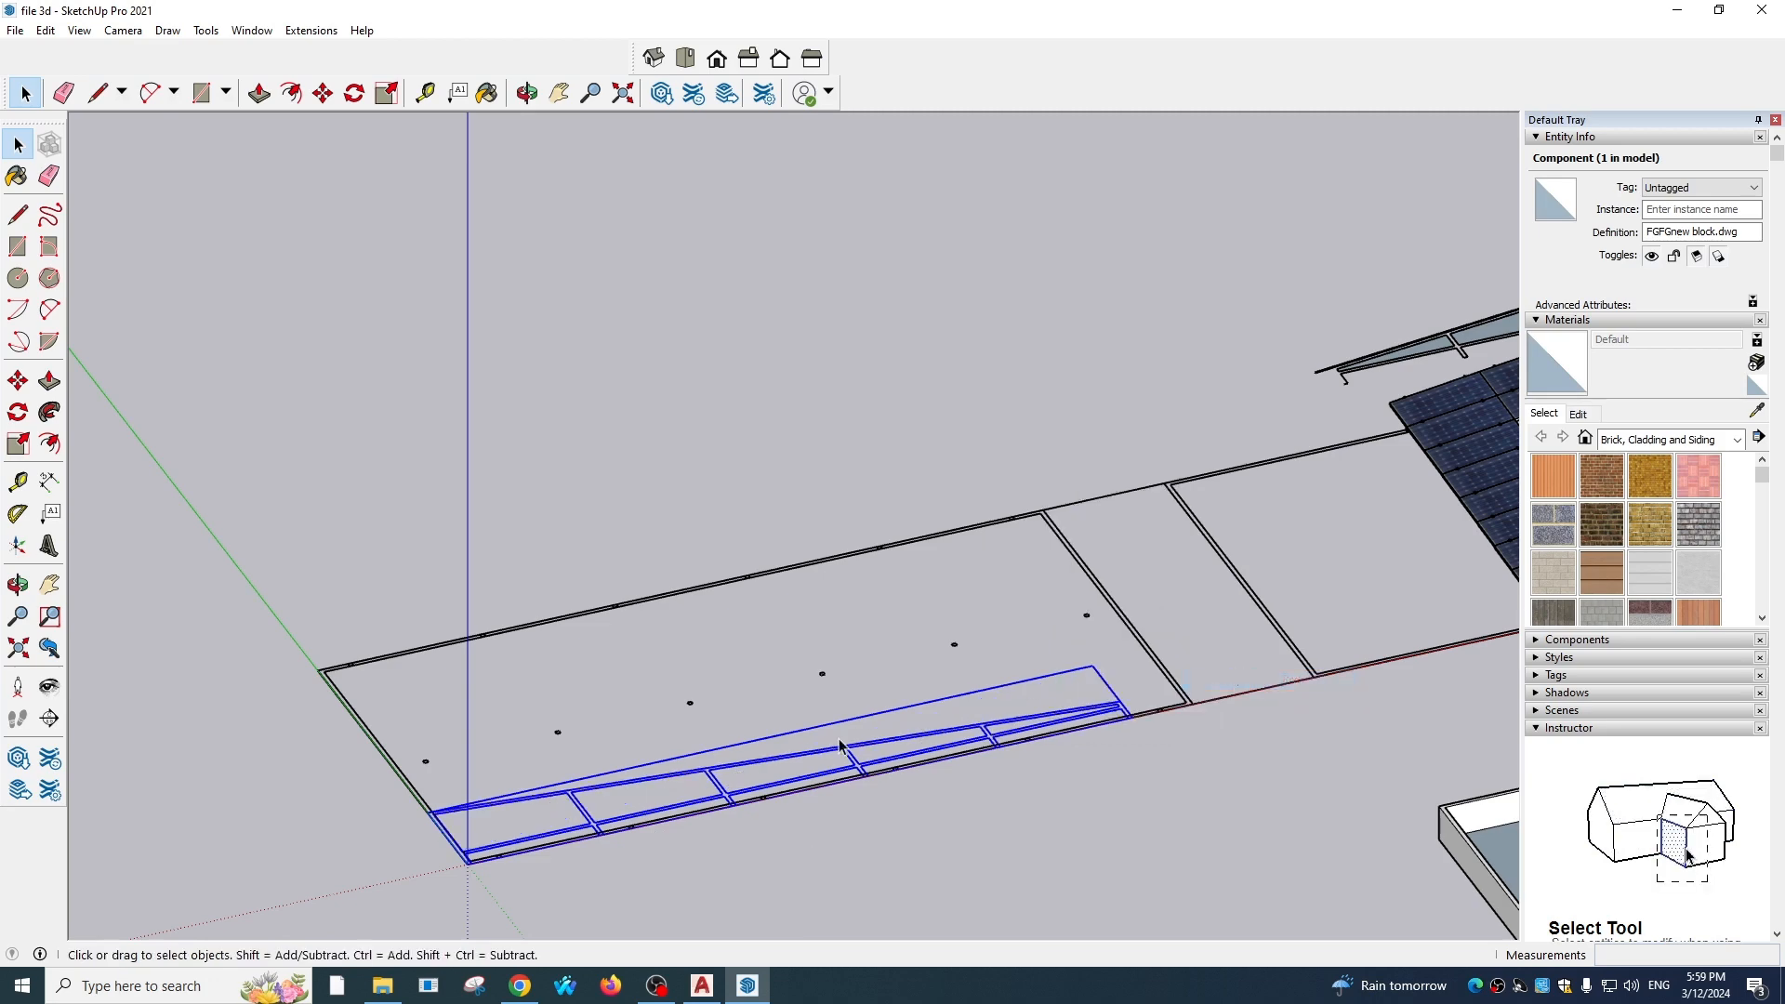
Open the frame component for editing and trace a line along the tallest post's outer edge to create its face
scroll(660, 808, "up", 4)
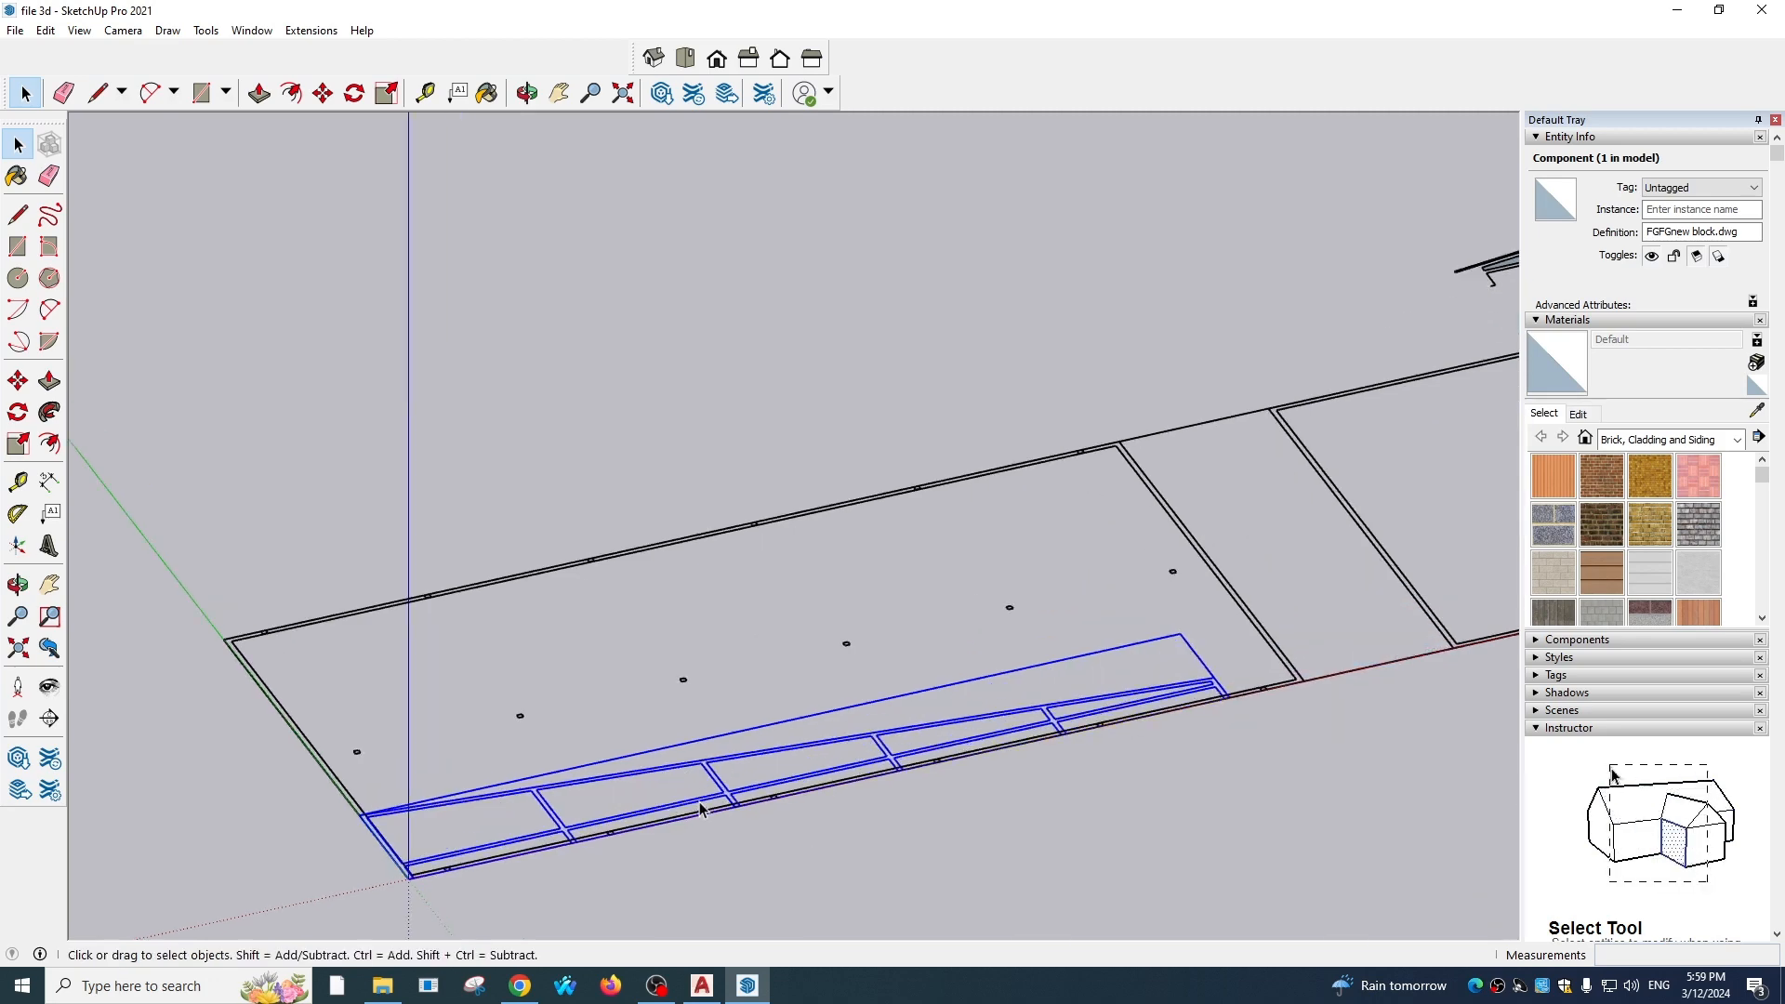
double_click(537, 818)
key("p")
scroll(590, 771, "up", 2)
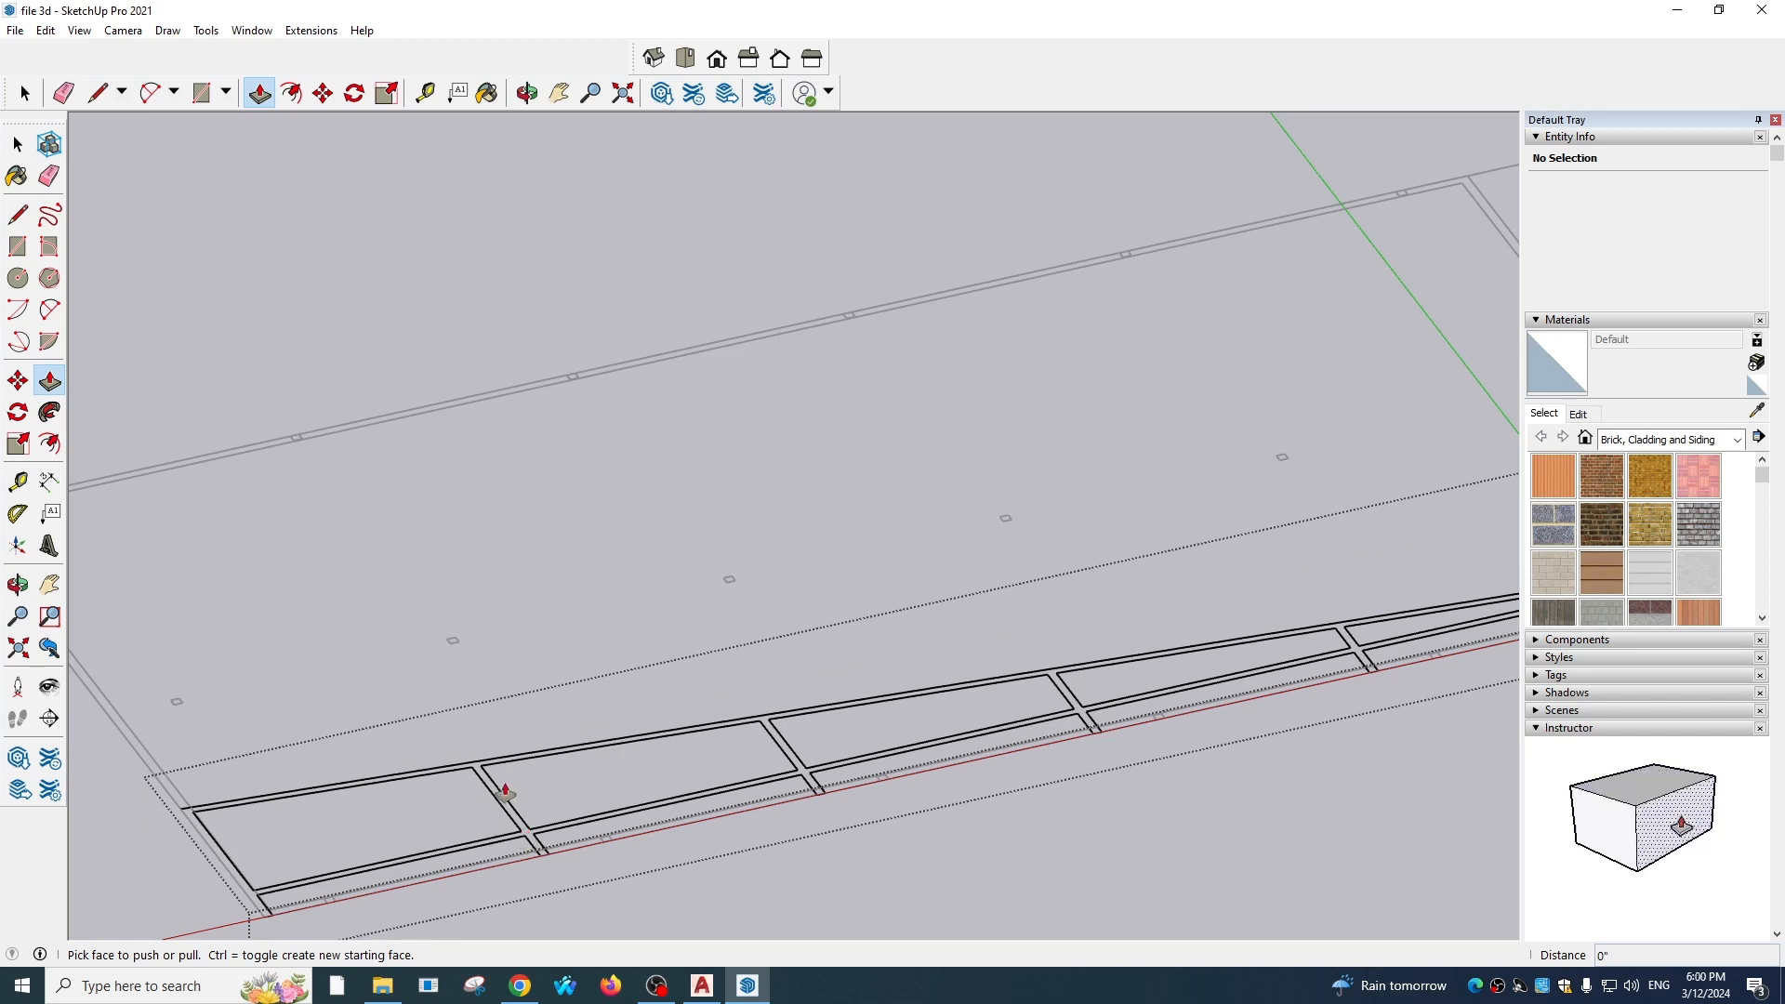
key("l")
left_click(190, 802)
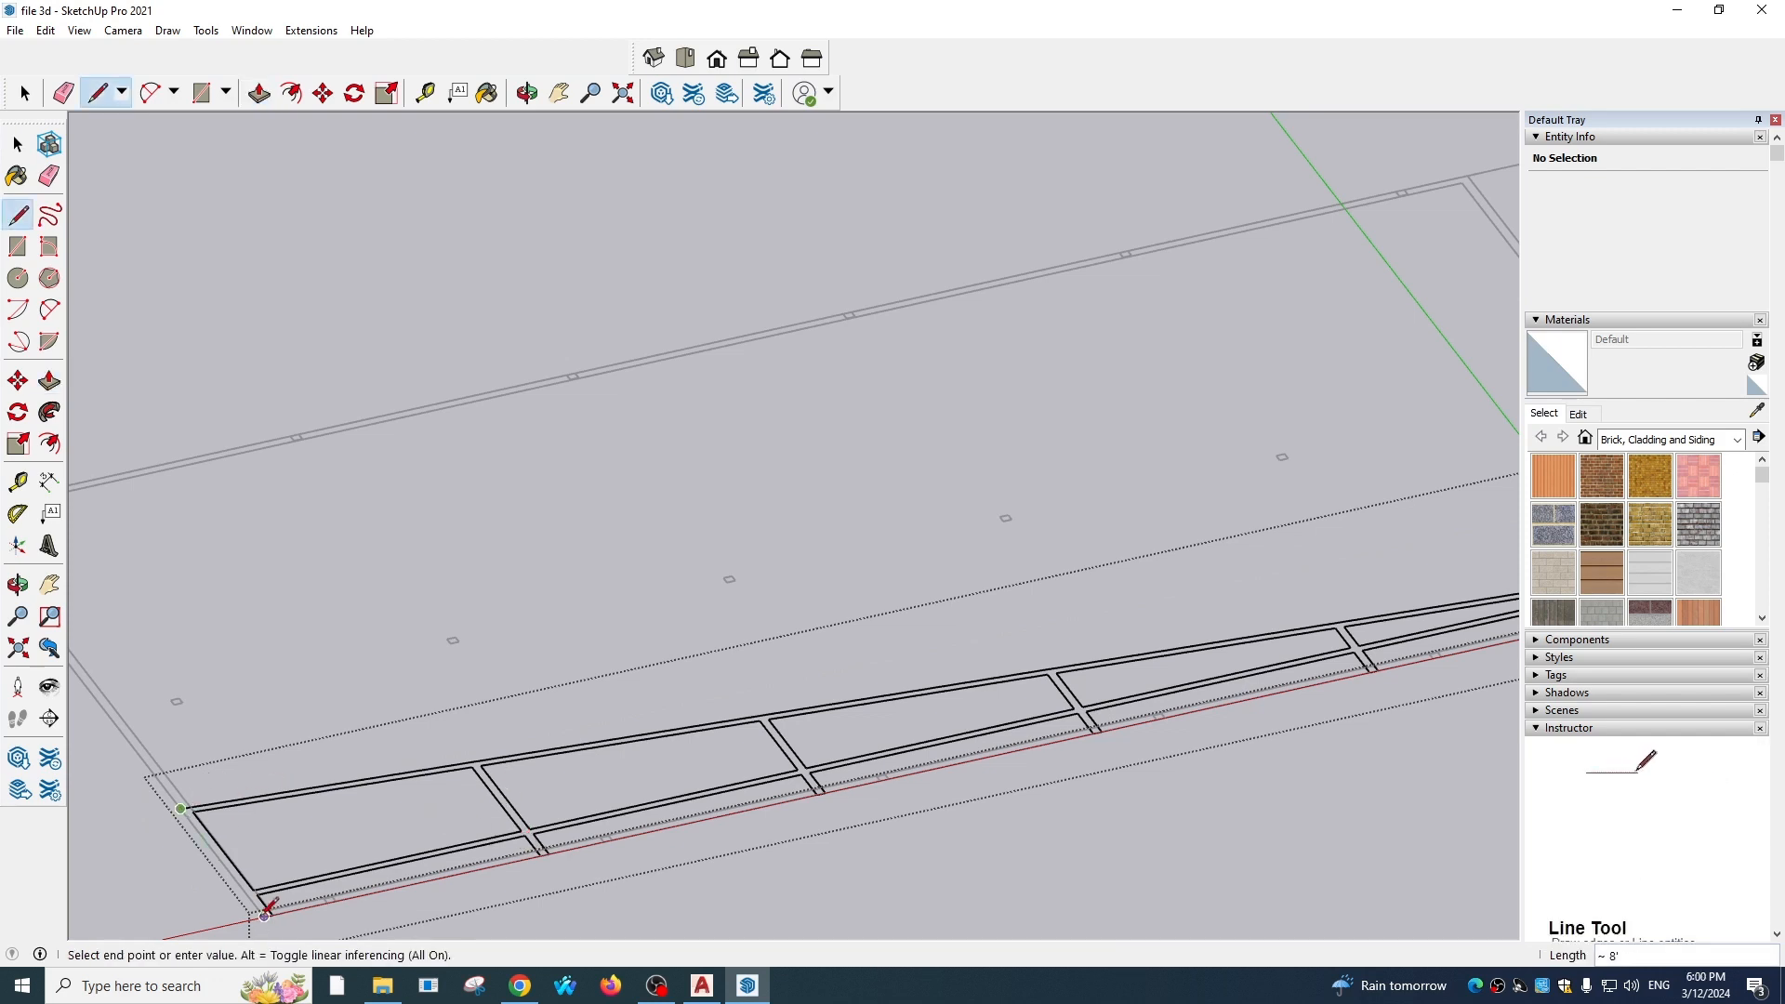
left_click(265, 916)
Trace an edge of each bay opening with the Line tool to separate the openings from the frame face
scroll(258, 893, "up", 3)
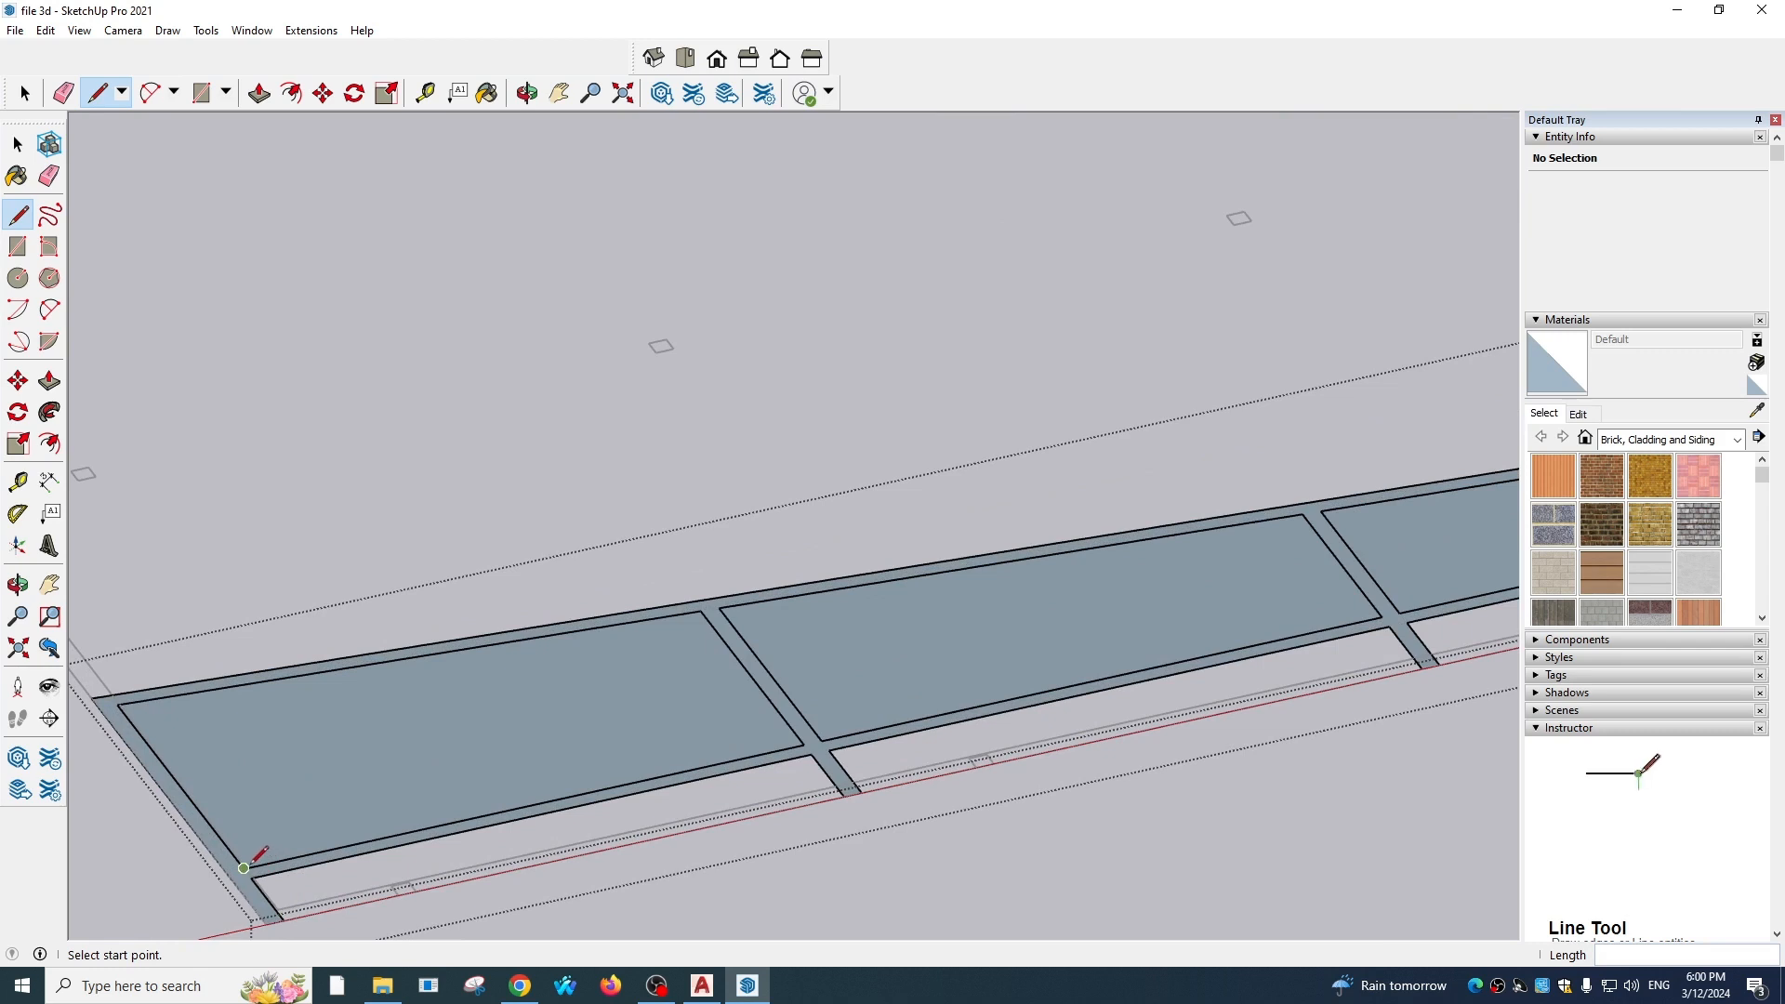
left_click(130, 702)
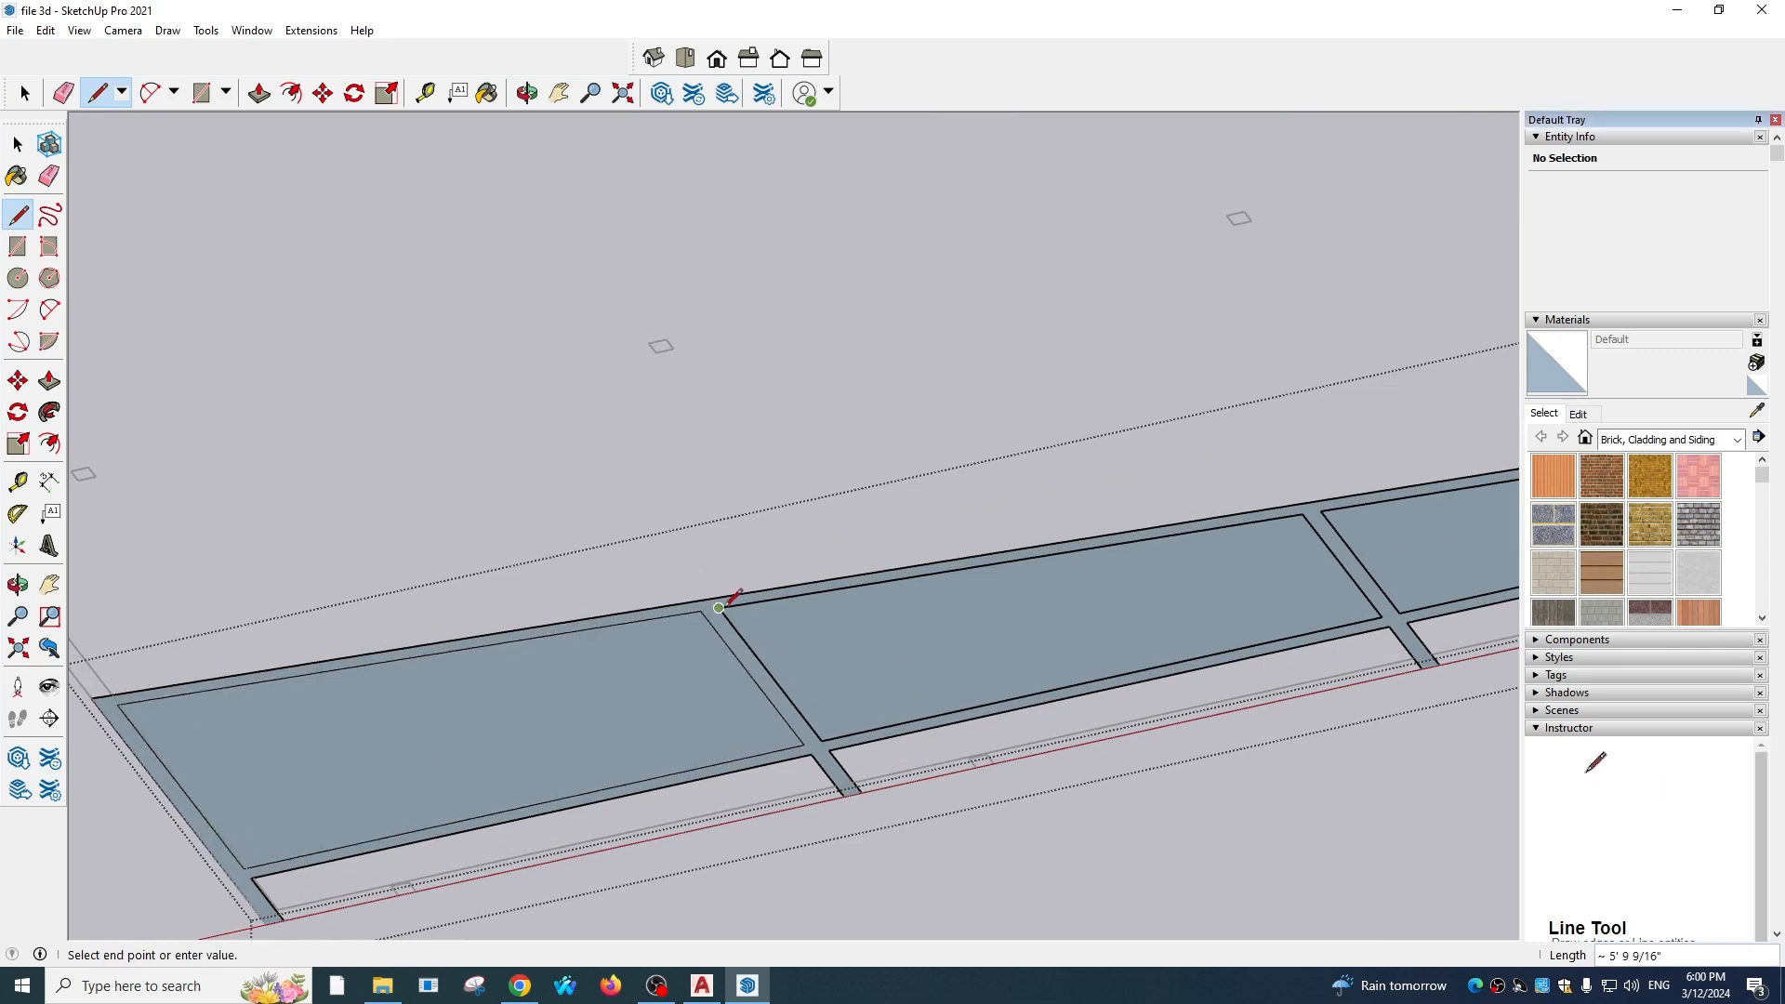
left_click(822, 740)
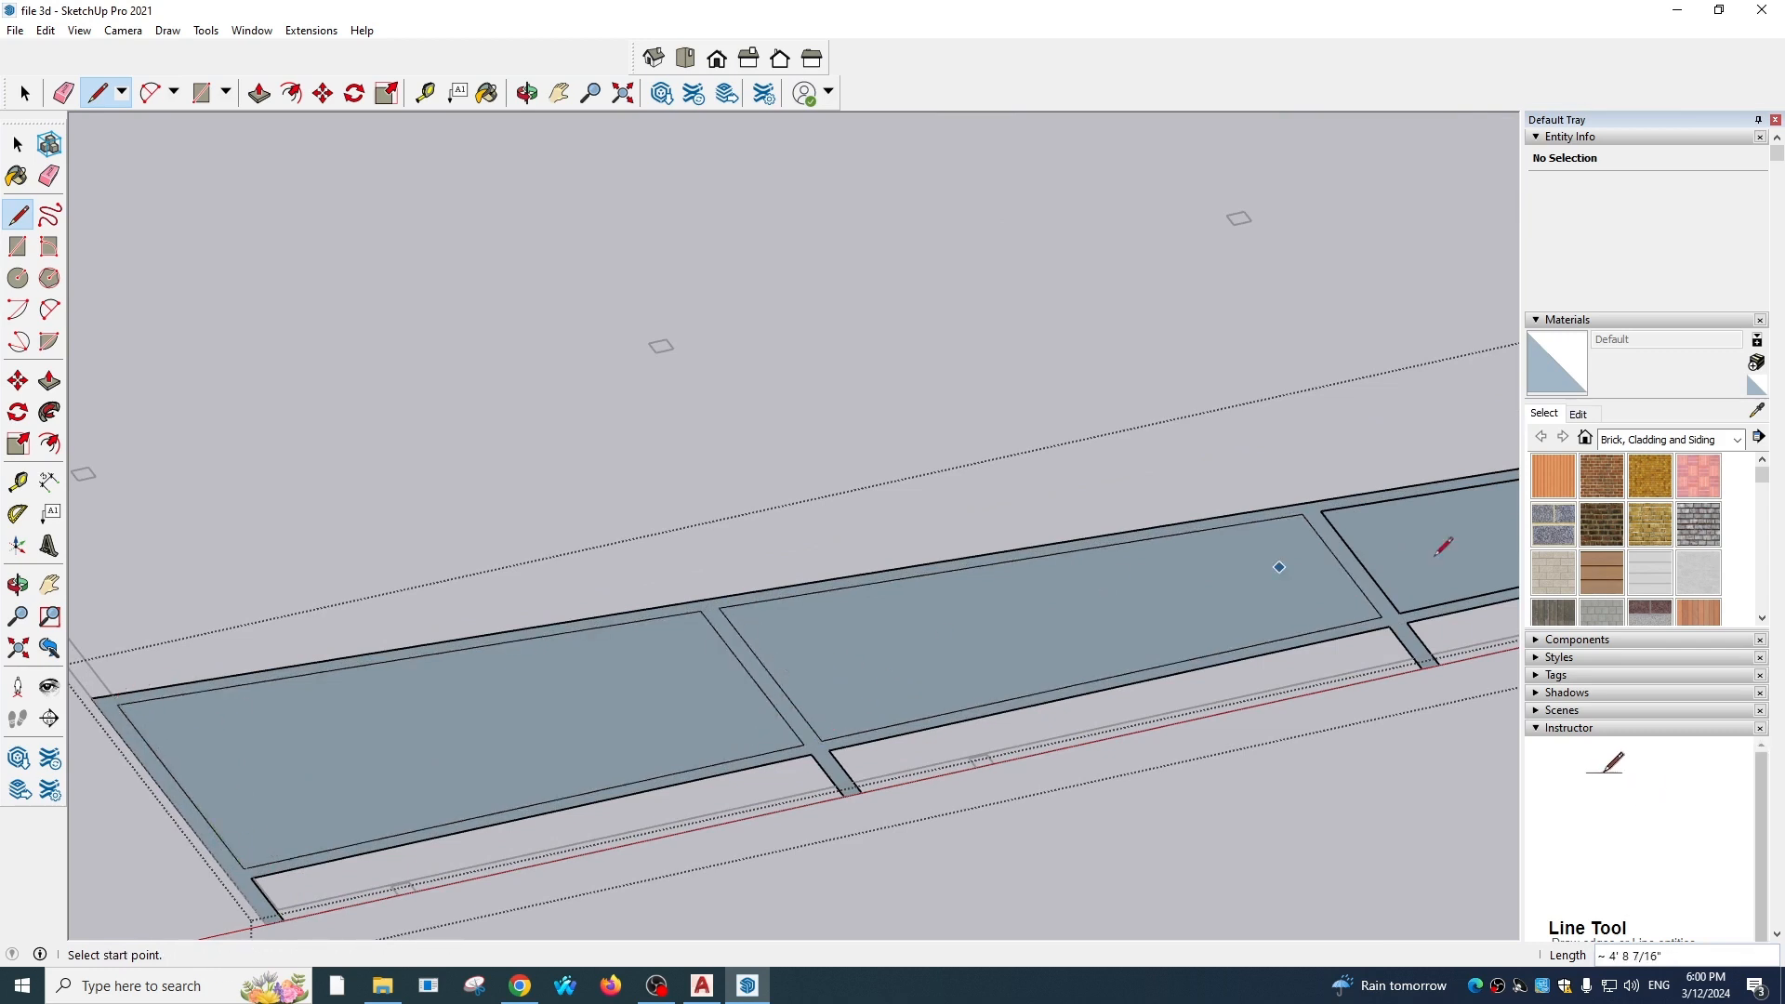
left_click(1402, 608)
scroll(1128, 589, "down", 3)
middle_click_drag(1128, 589, 925, 484)
scroll(925, 483, "up", 1)
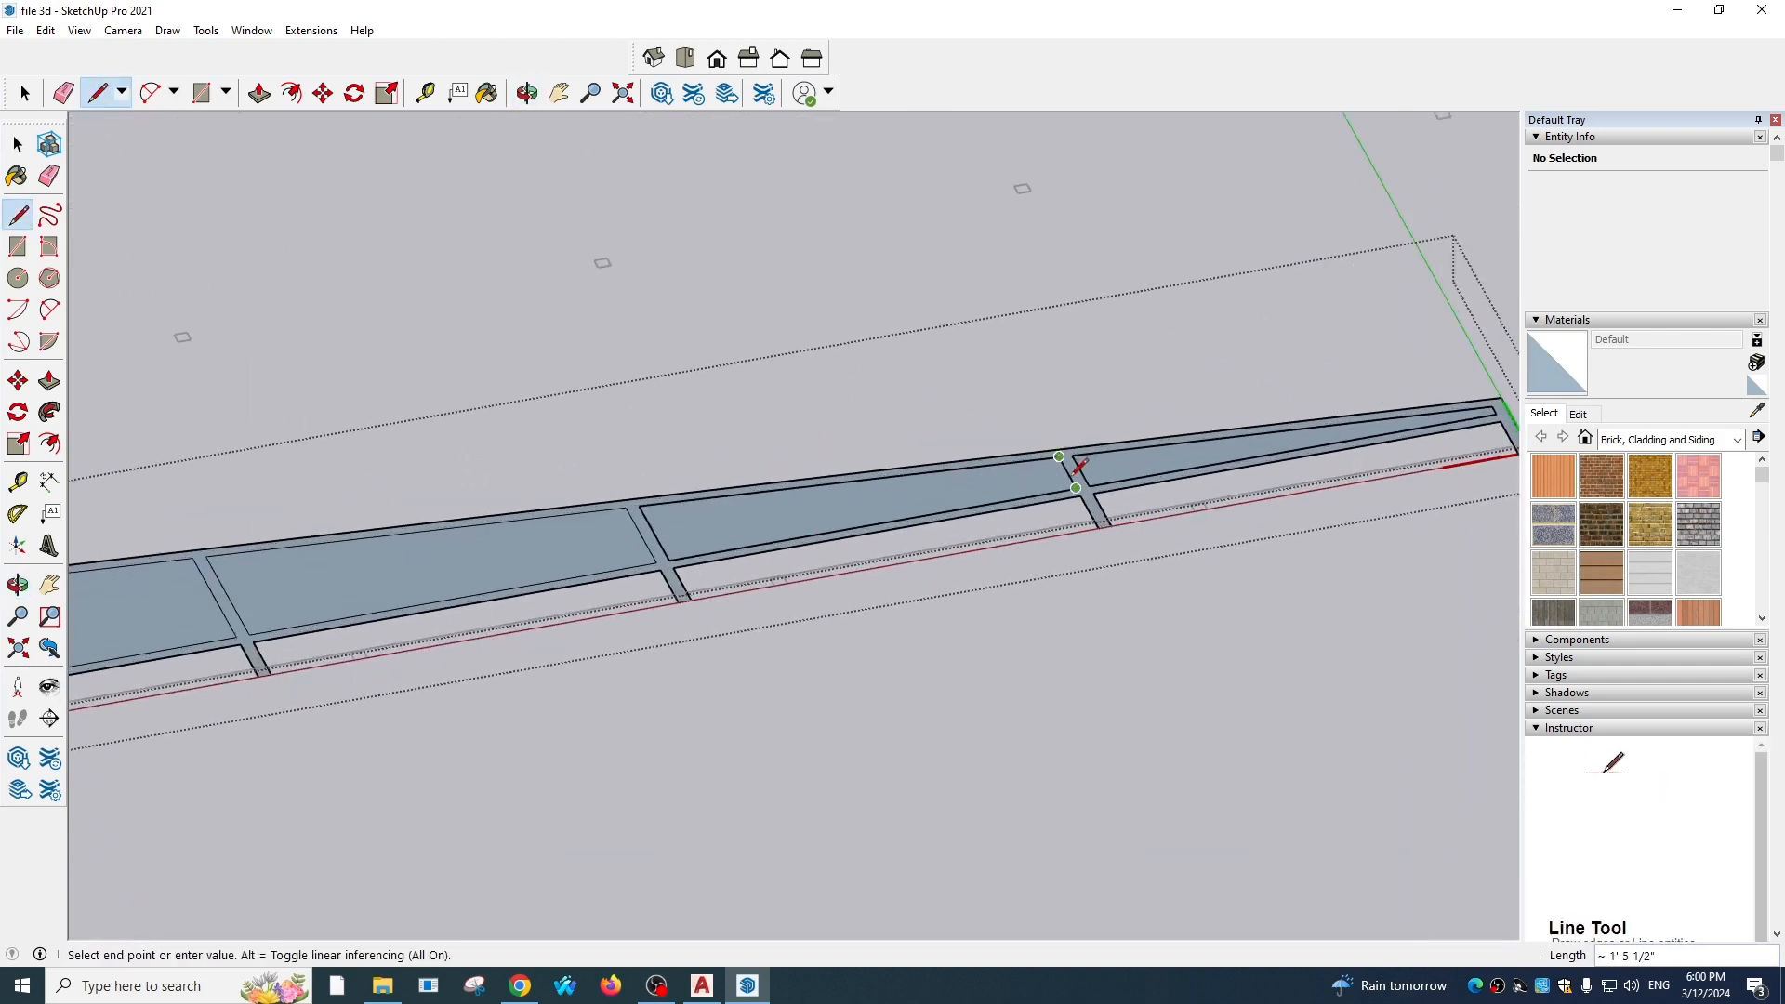
left_click(1076, 474)
left_click(1097, 468)
scroll(1152, 474, "down", 5)
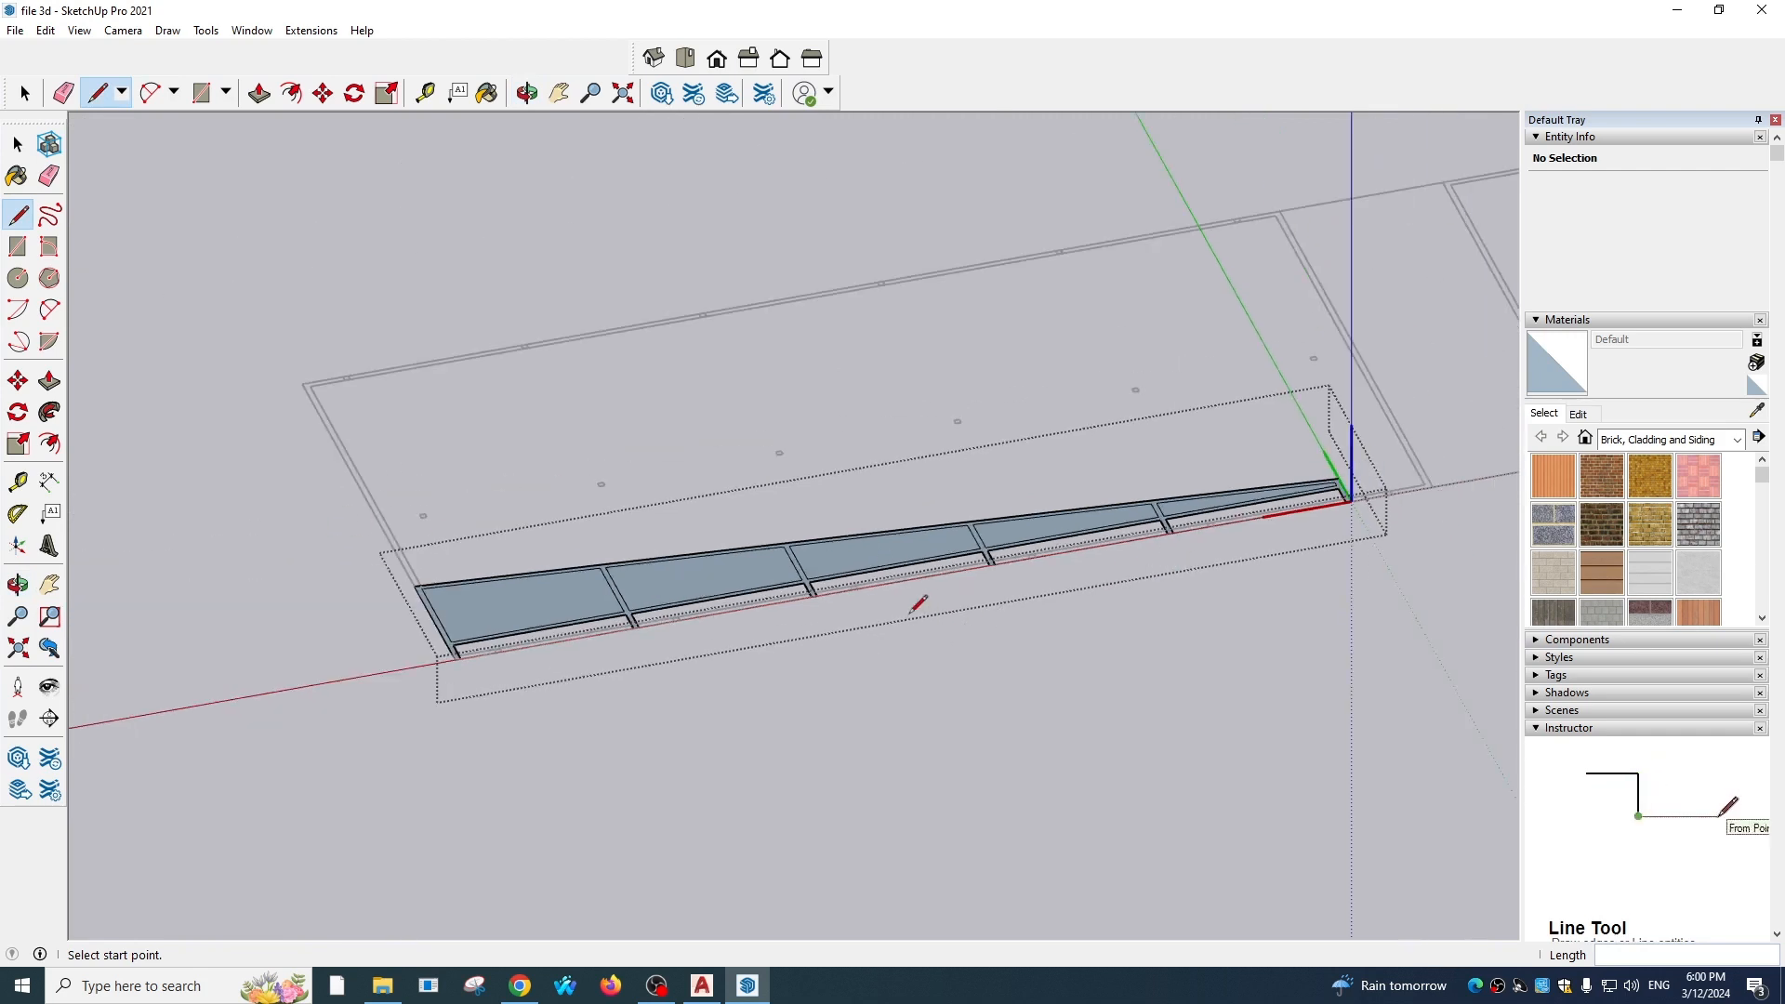
Push/Pull the side frame face up by 4 inches
key("p")
scroll(1344, 507, "up", 2)
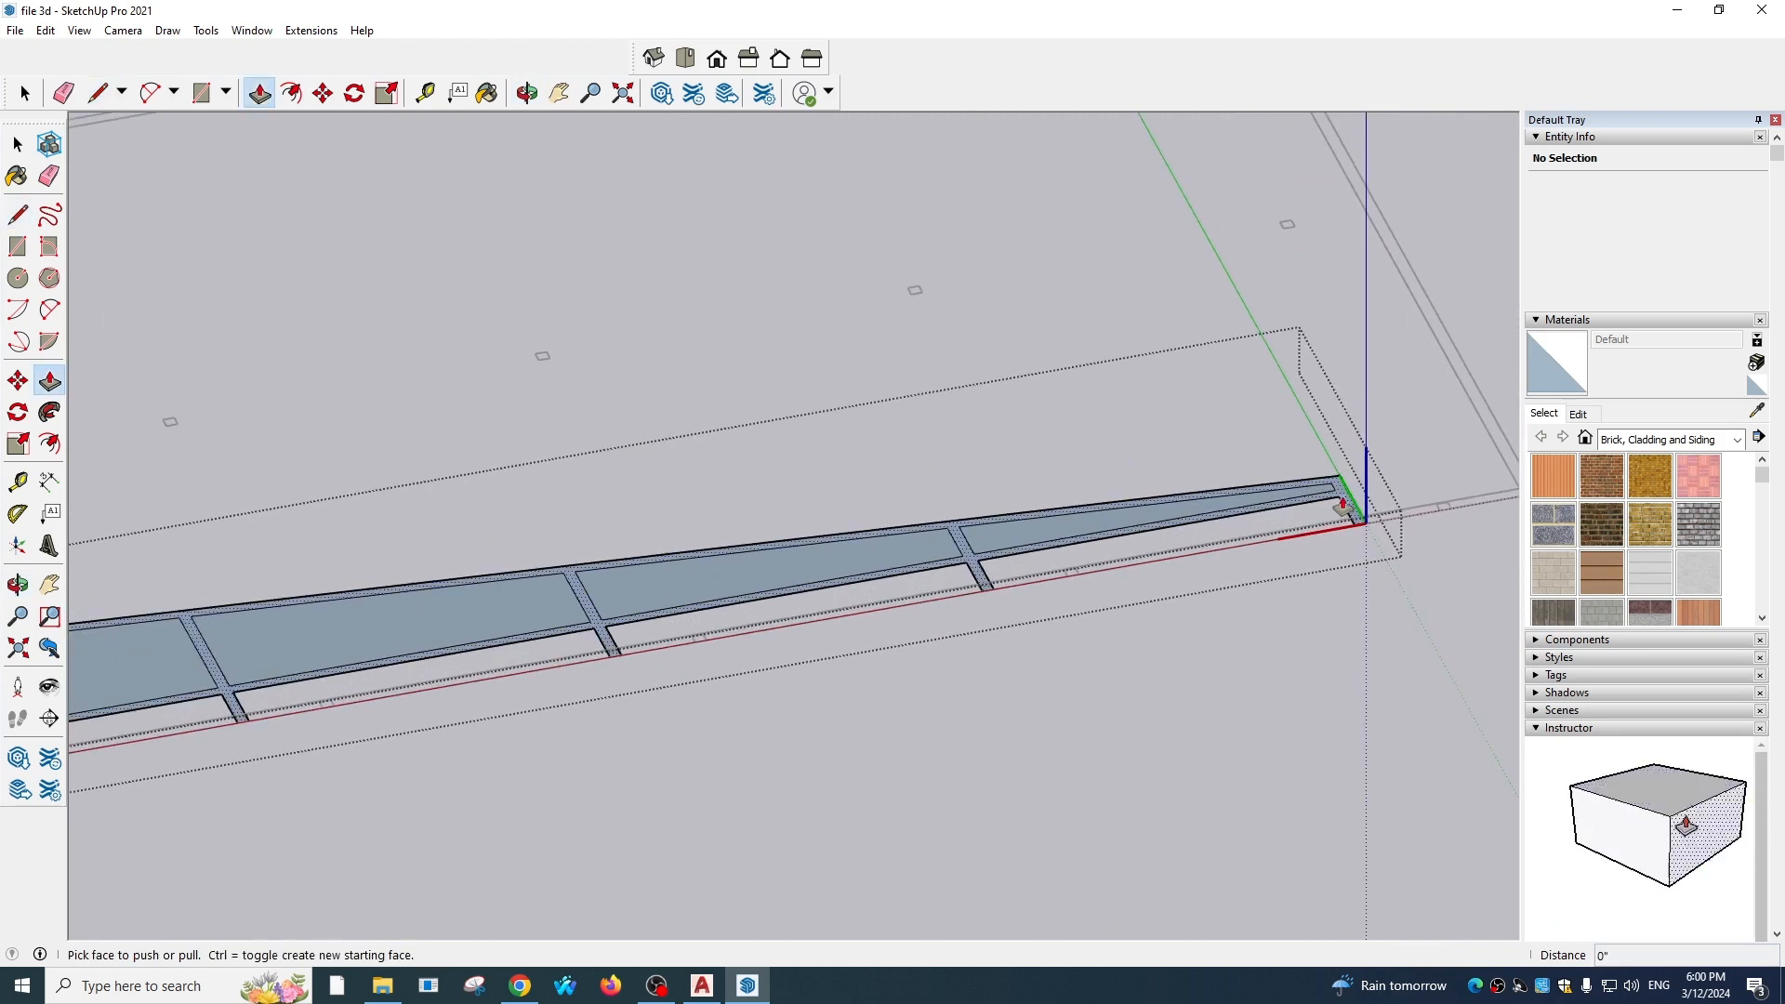
left_click(1343, 506)
type("4")
key("Return")
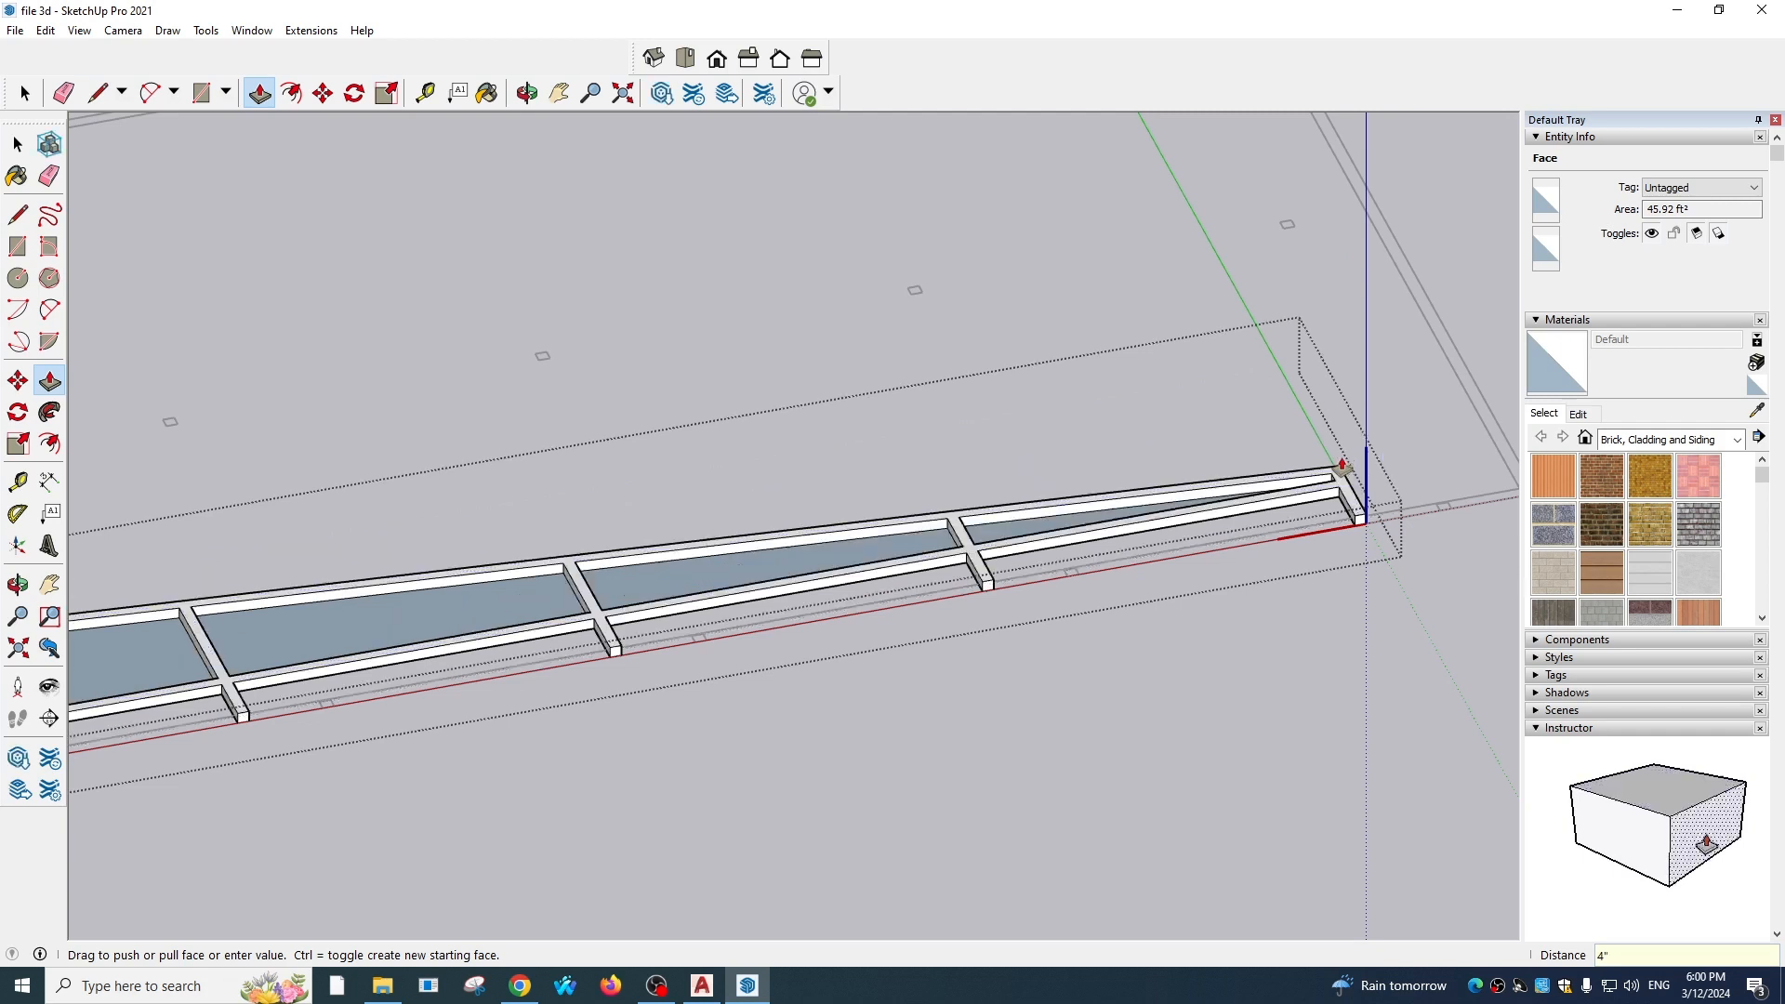
Delete the infill faces inside the bays so only the extruded frame members are left
key("space")
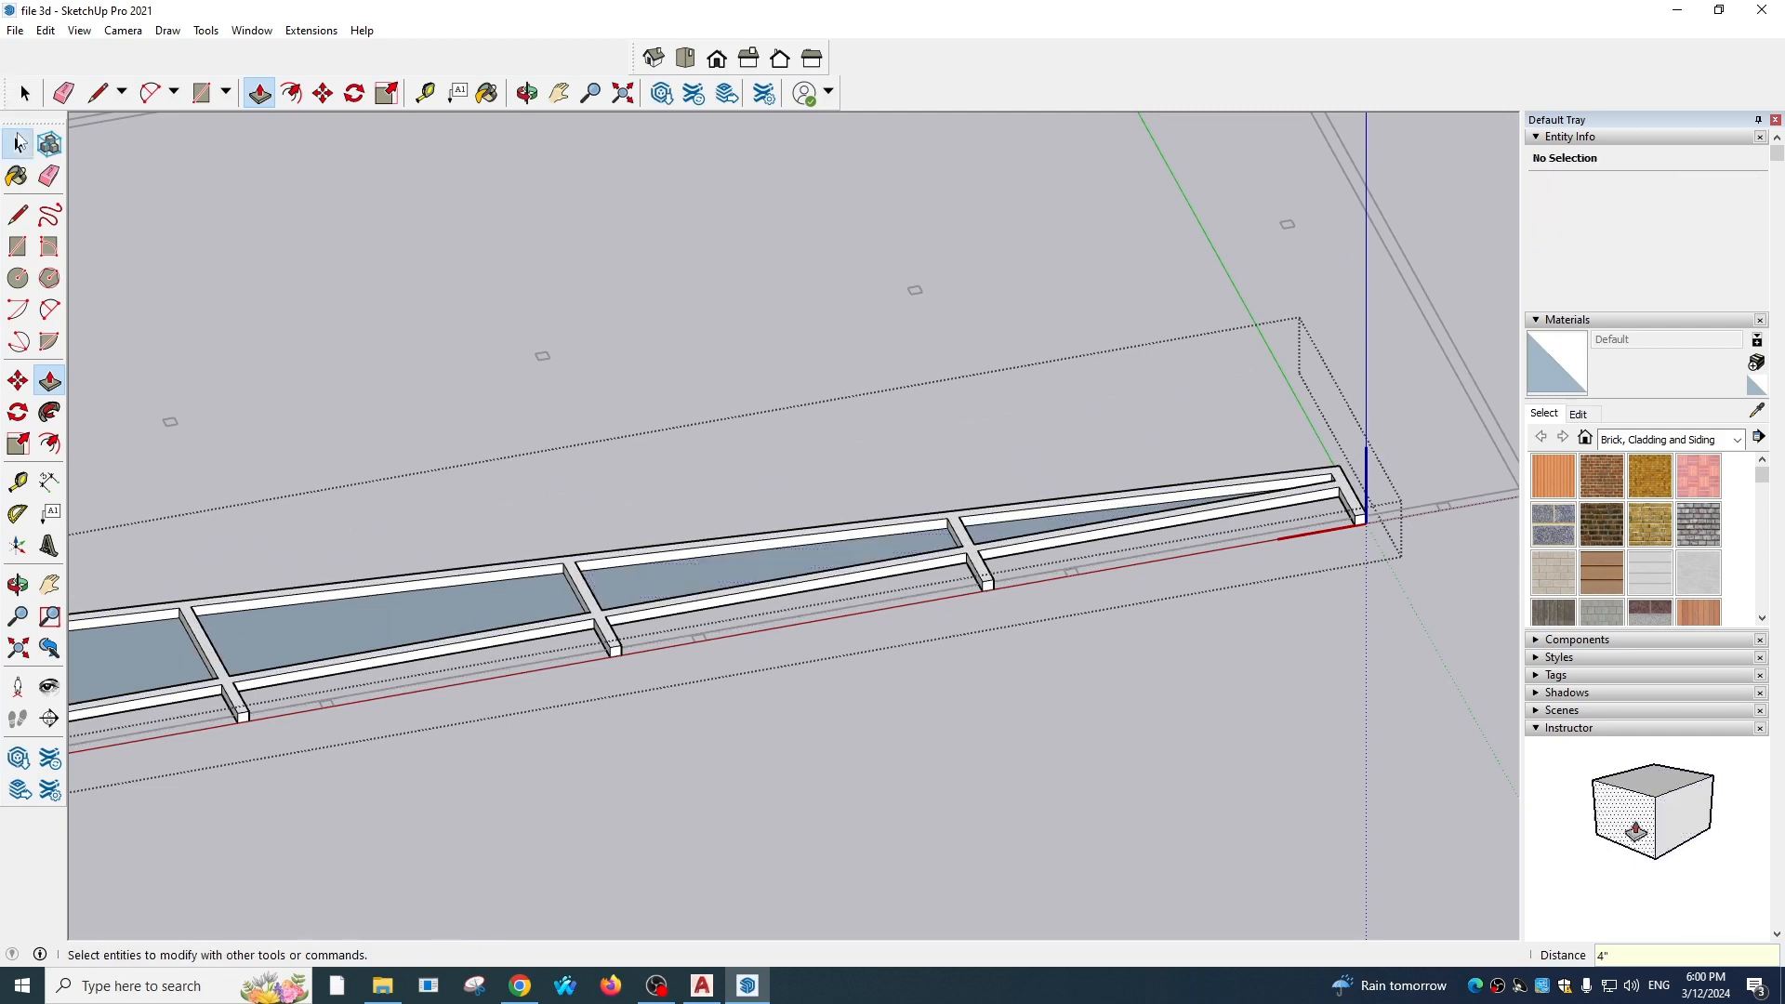
left_click(884, 562)
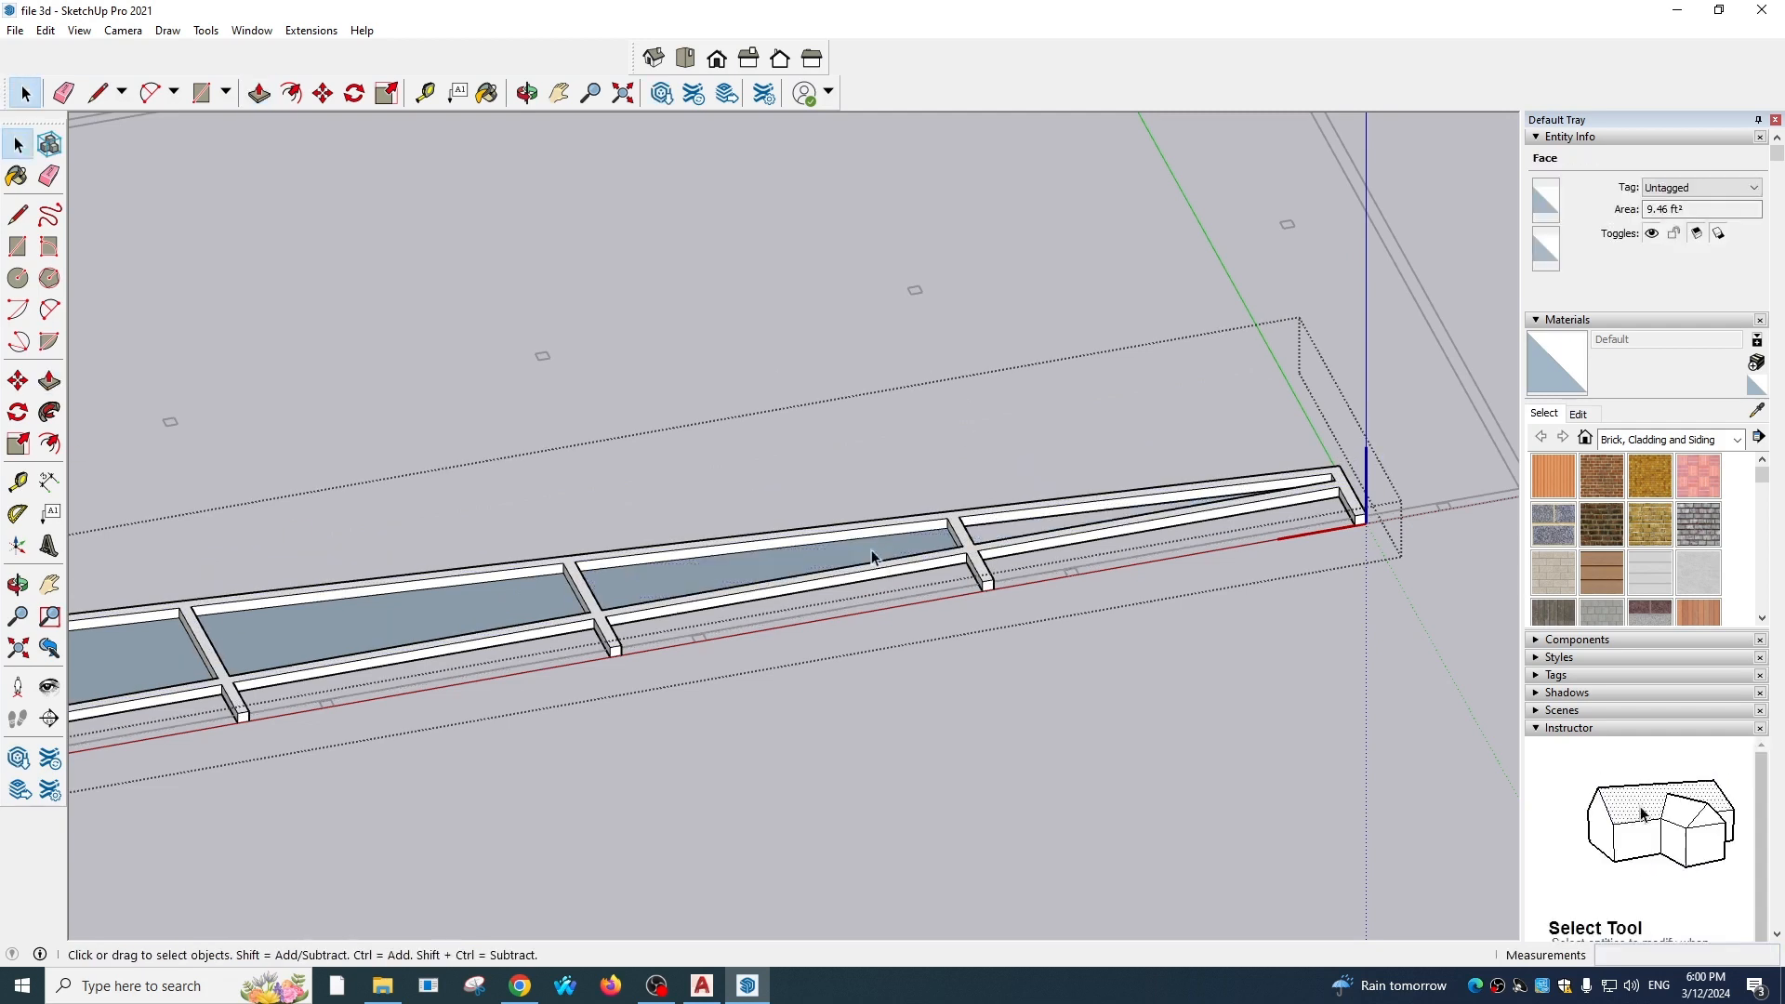
key("Delete")
left_click(298, 630)
key("Delete")
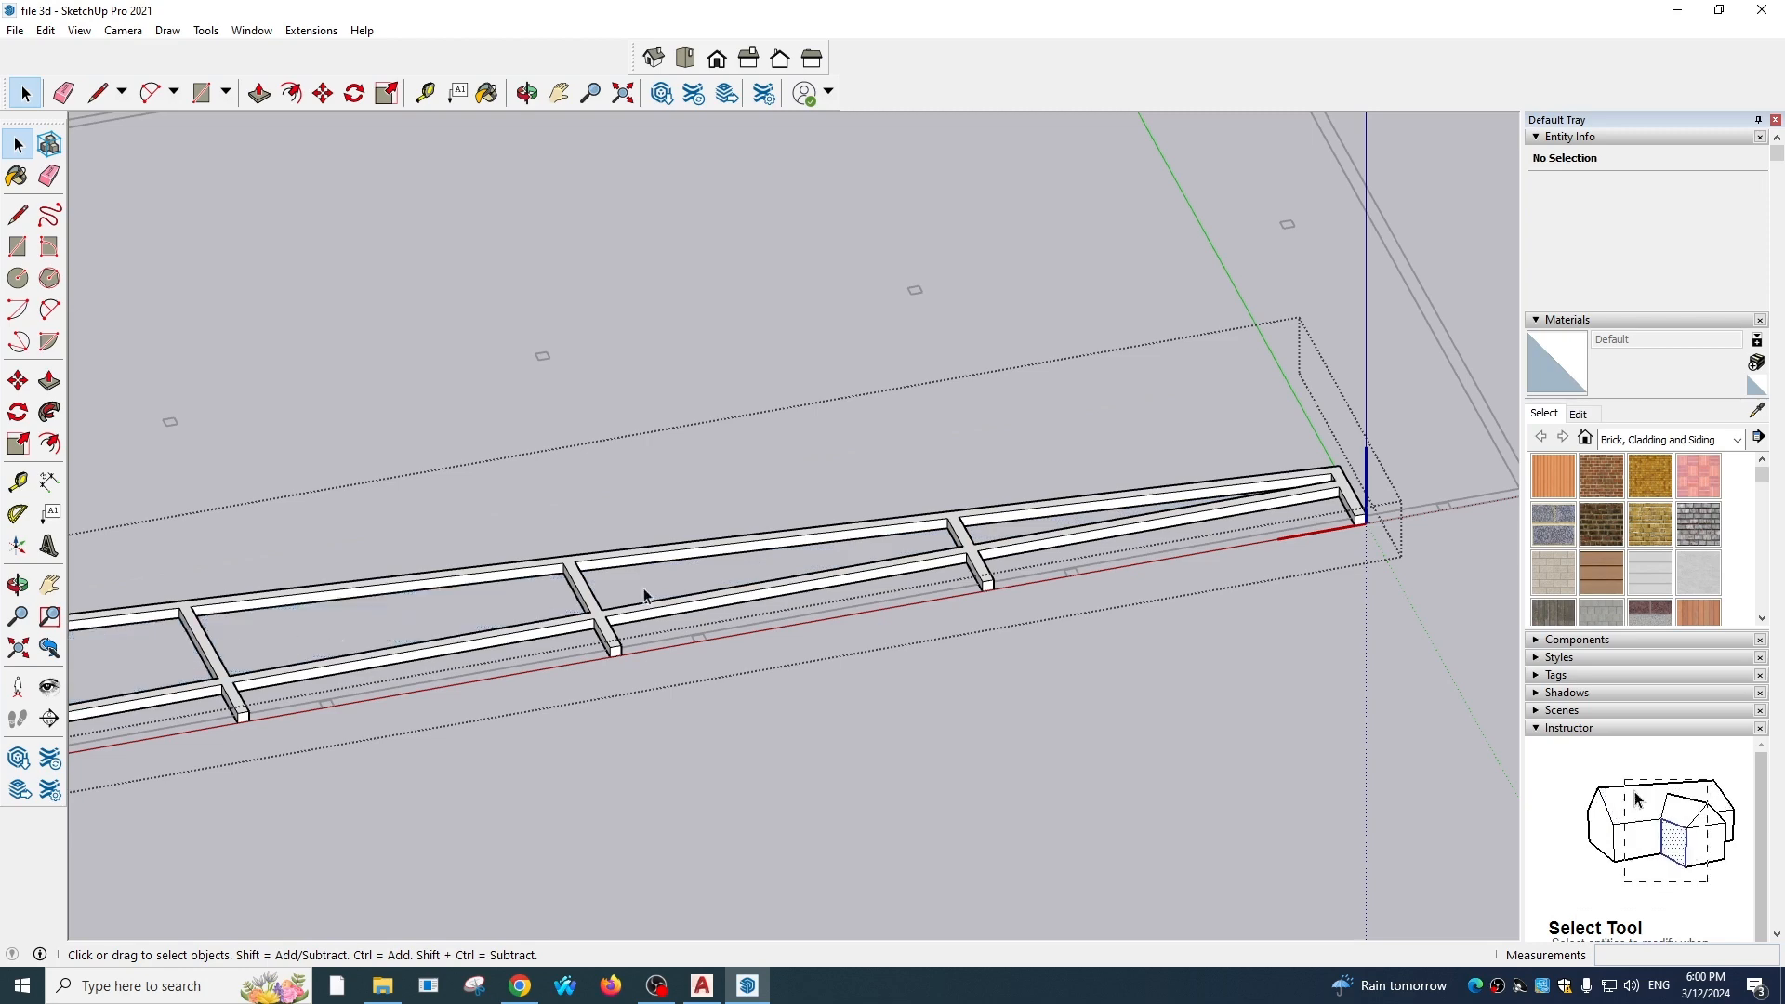
Close the frame component and rotate the side frame upright about the midpoint of its tallest post
scroll(643, 588, "down", 3)
scroll(643, 587, "down", 3)
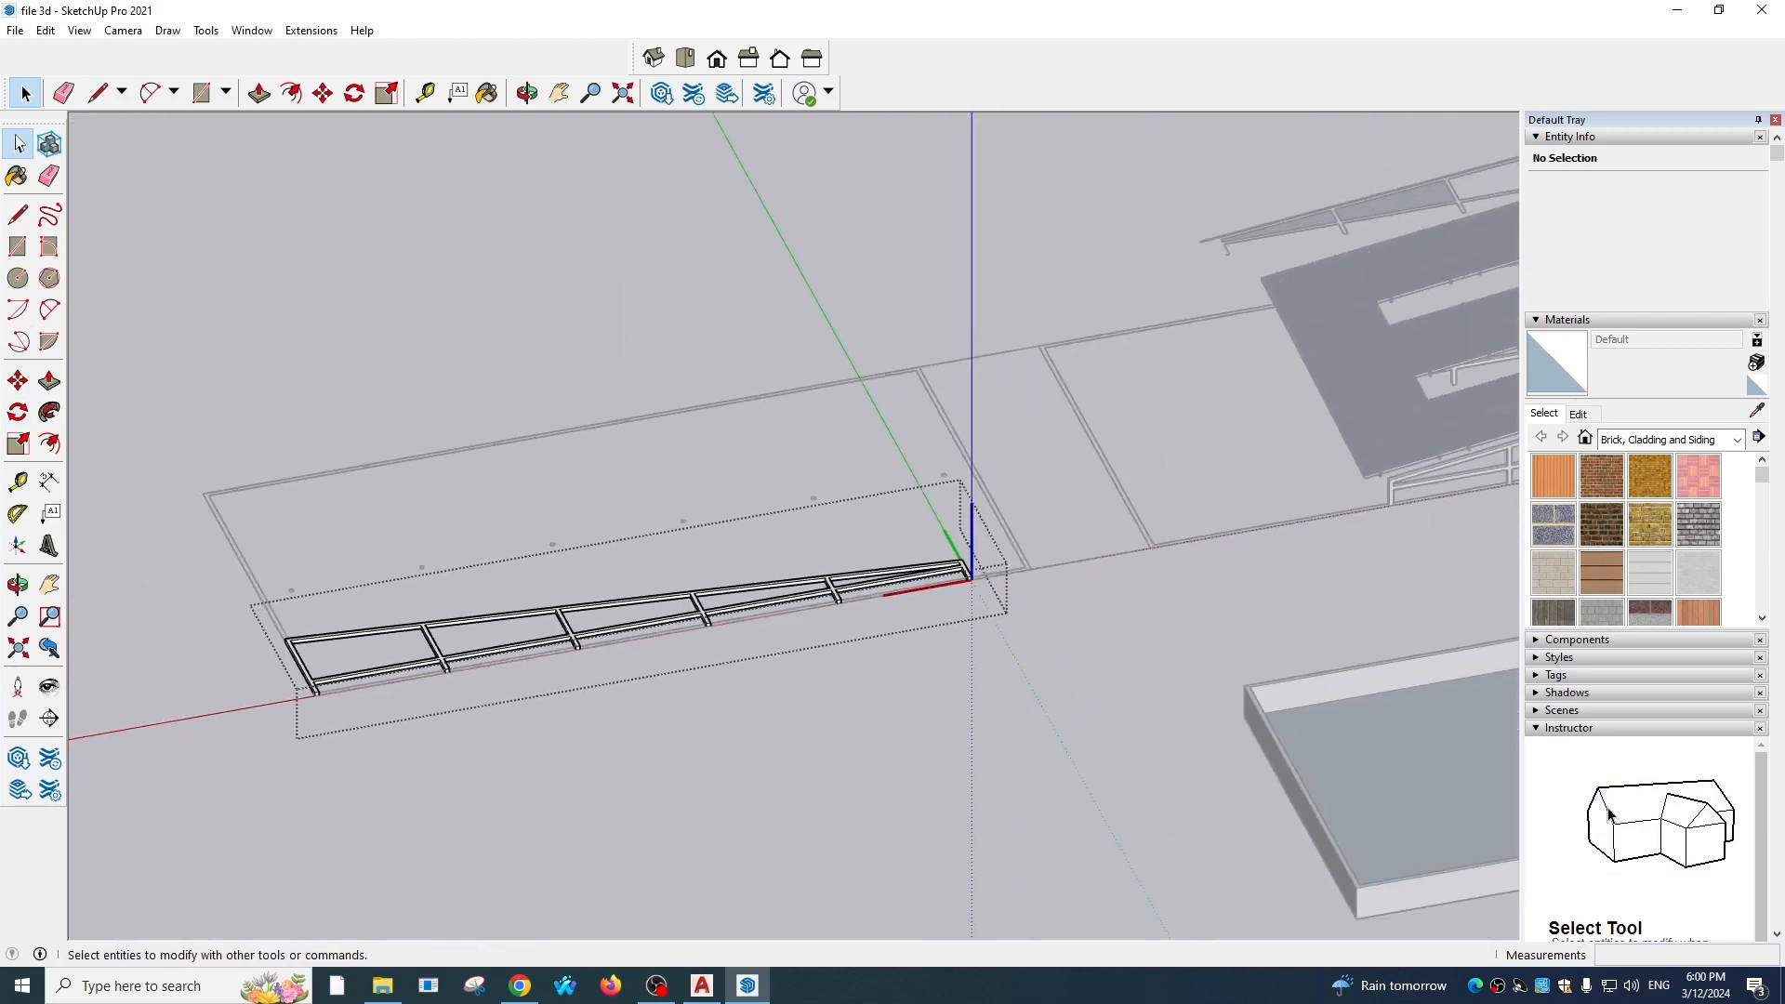
scroll(722, 562, "up", 3)
left_click(836, 595)
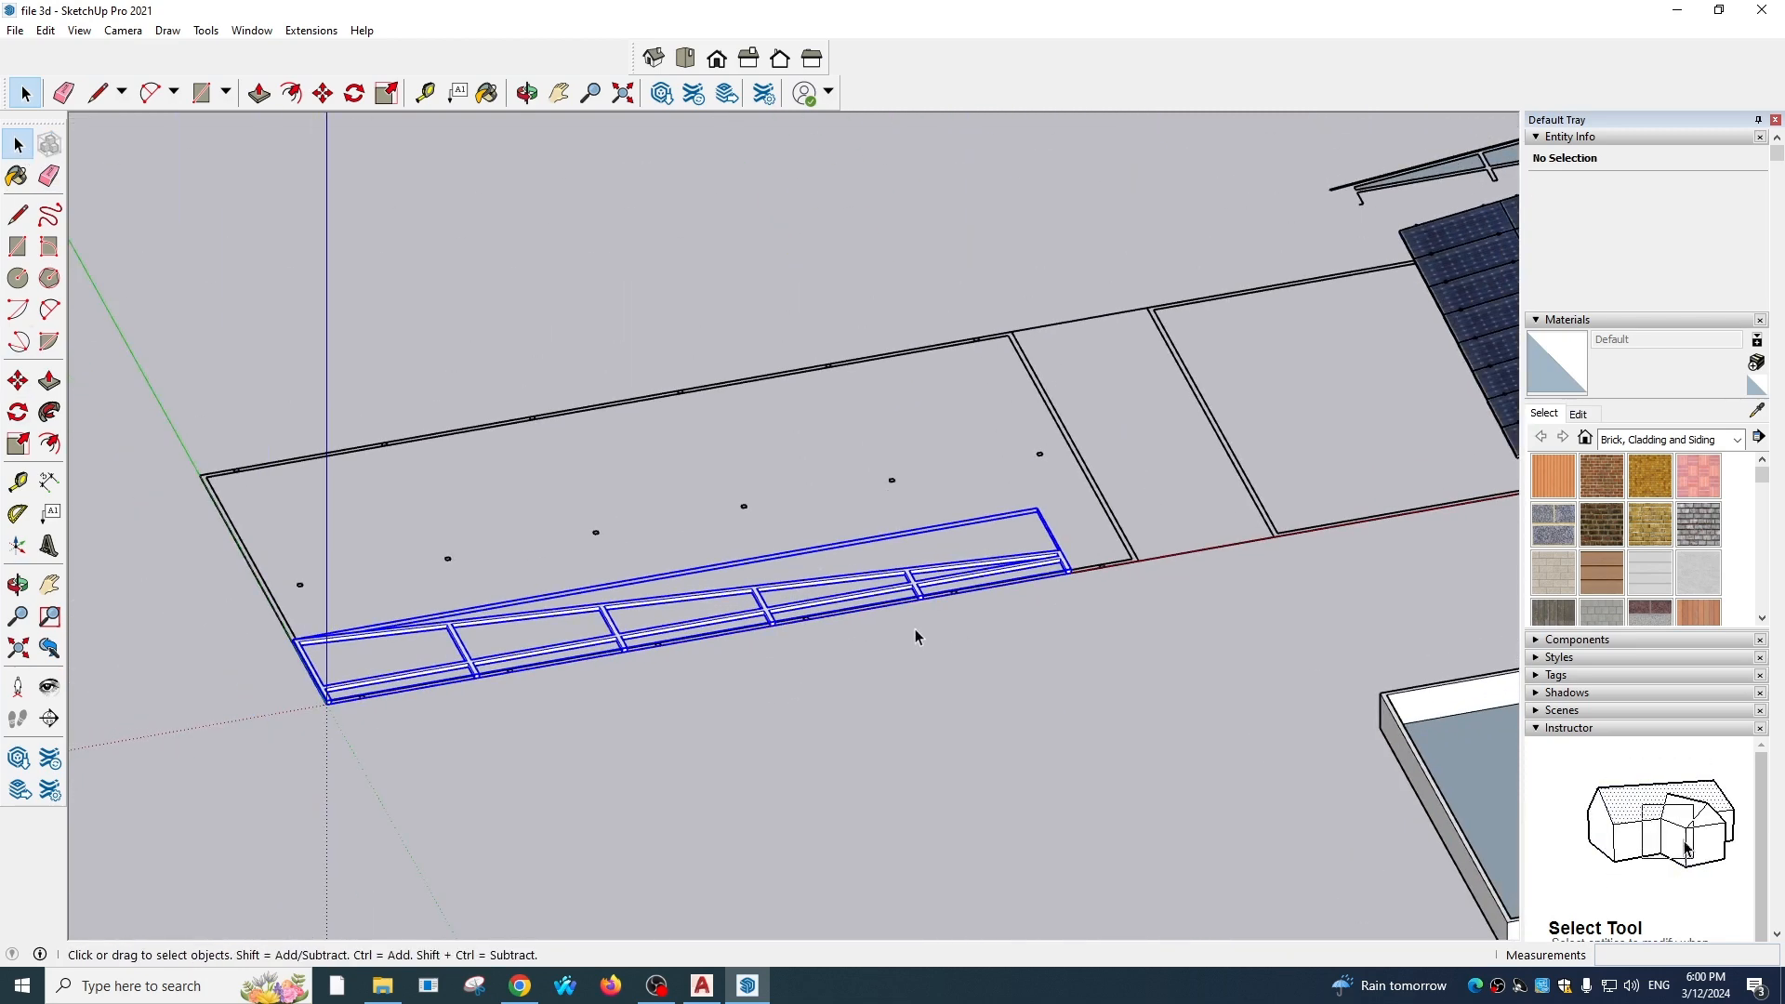
scroll(300, 678, "up", 1)
scroll(300, 678, "up", 3)
middle_click_drag(554, 747, 1107, 627, "shift")
middle_click_drag(673, 592, 885, 601)
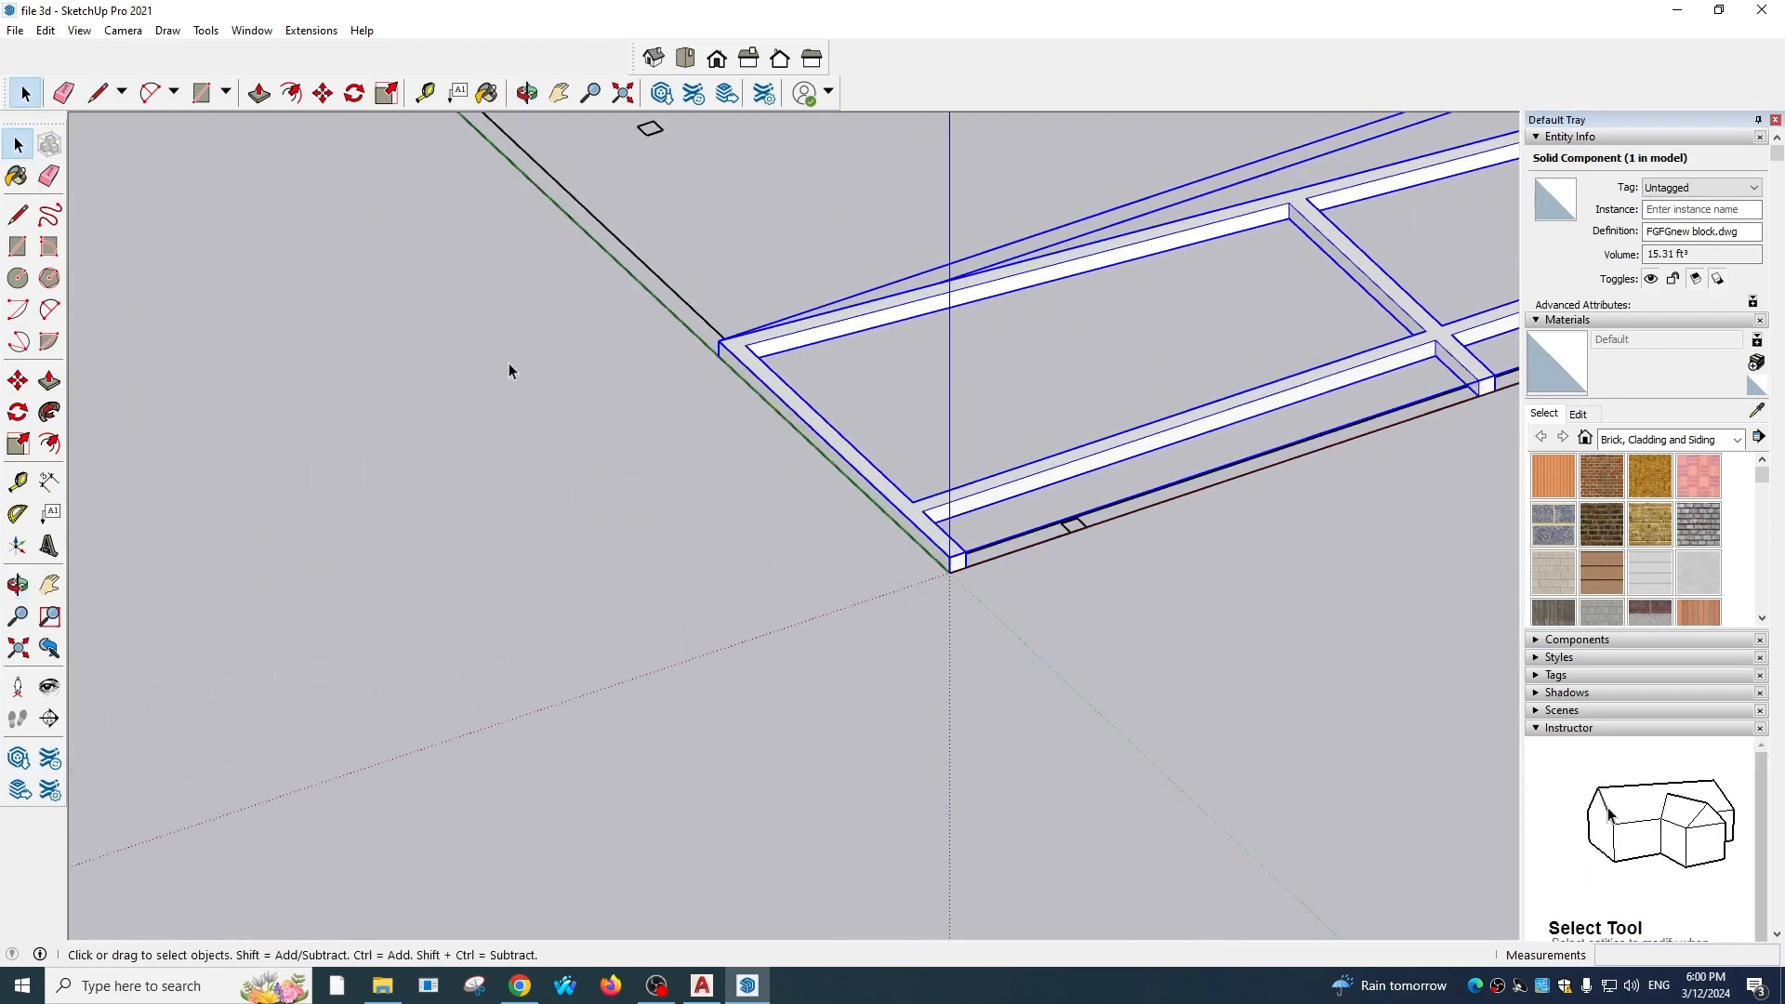
left_click(17, 412)
scroll(827, 455, "up", 2)
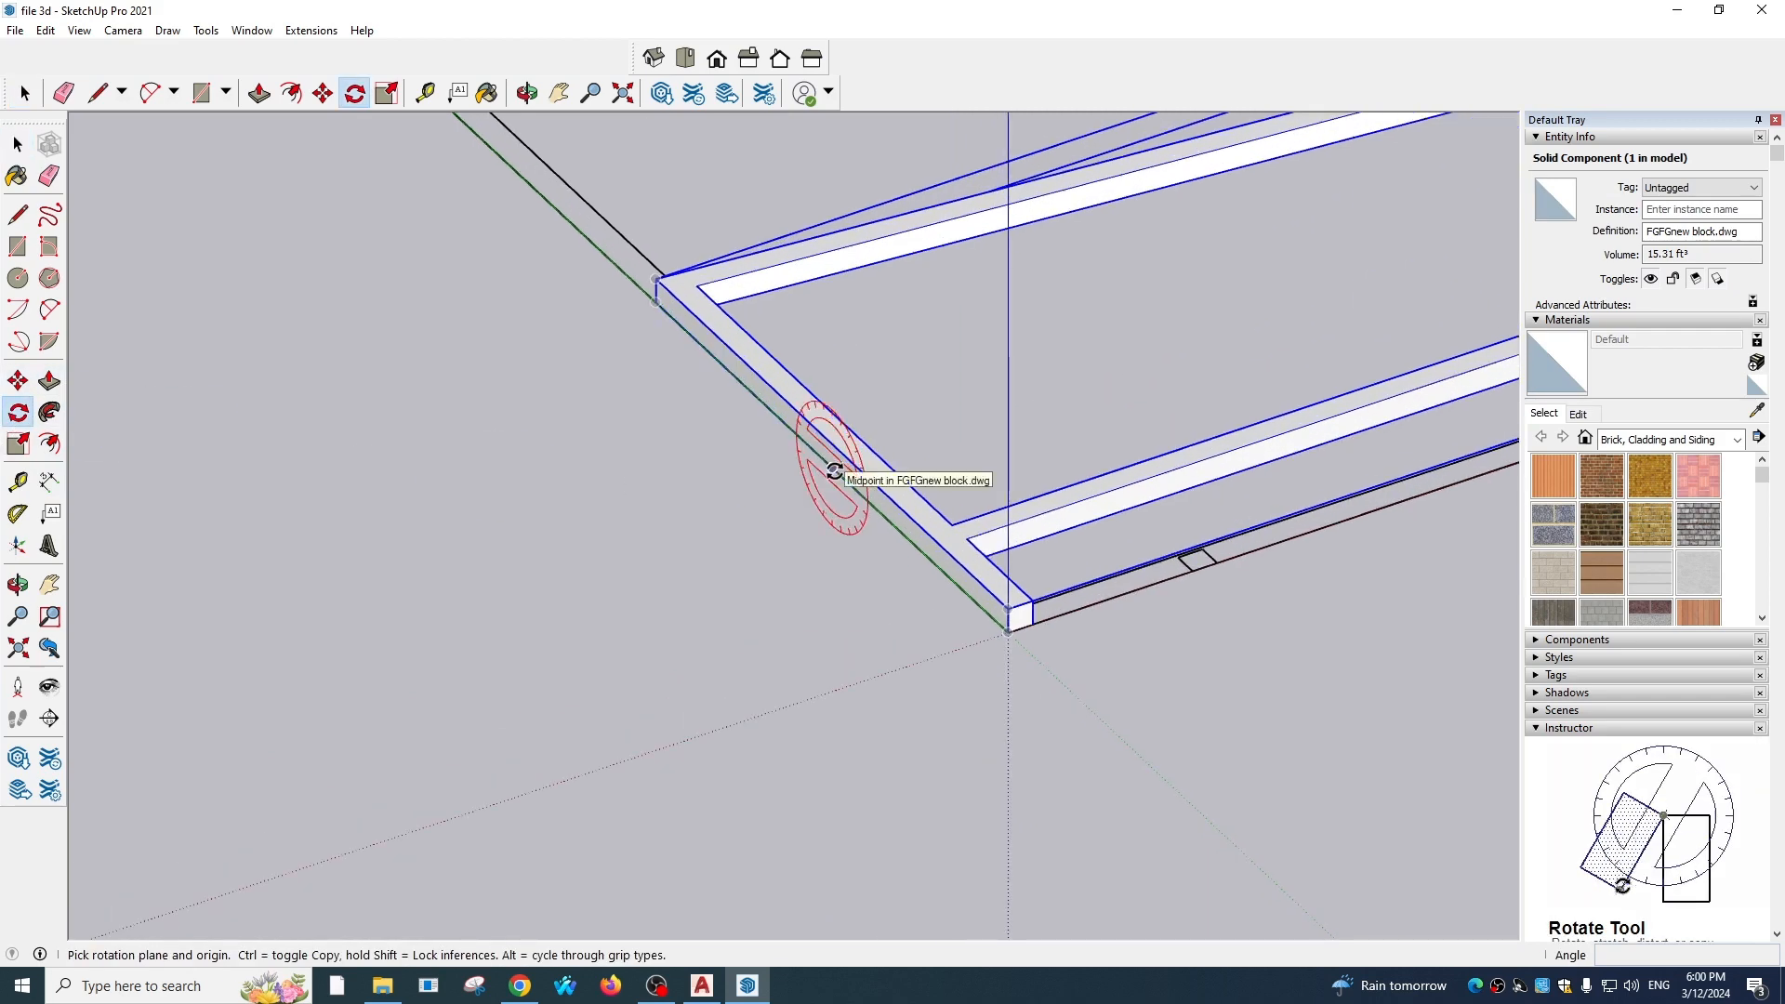
left_click_drag(832, 467, 956, 576)
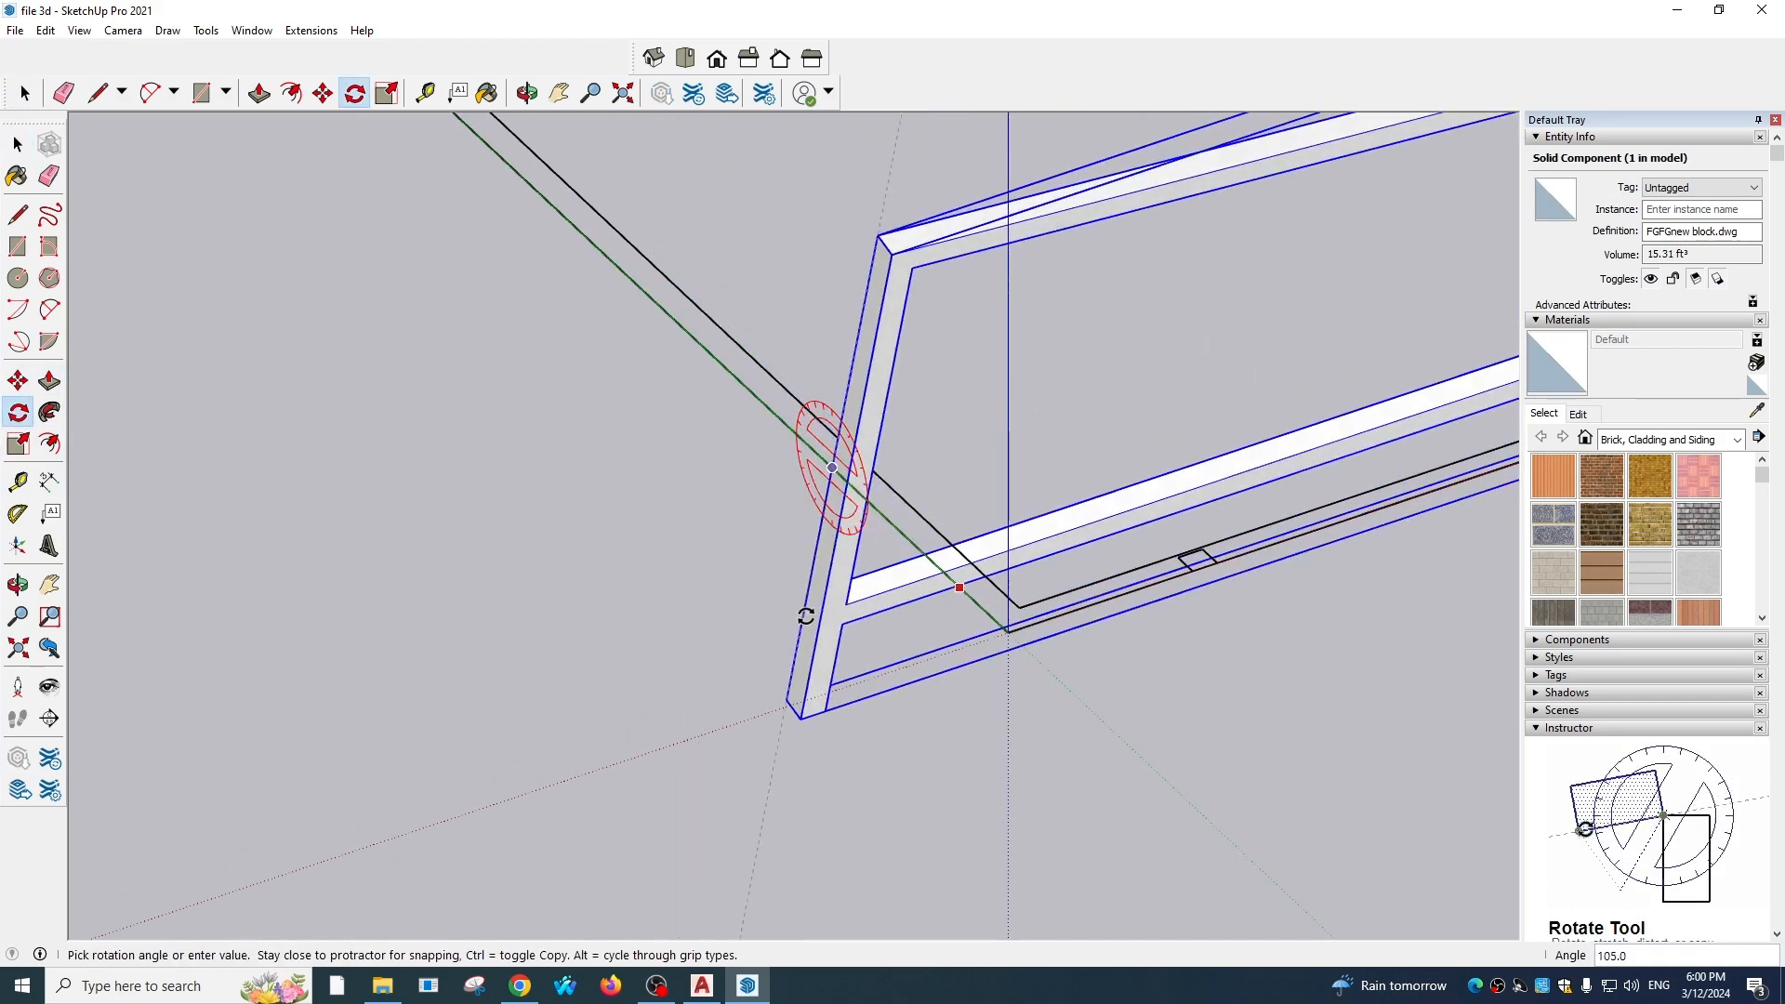
left_click(825, 620)
Move the upright frame onto the front line of the base outline and copy it to the middle post marks and the back line
key("m")
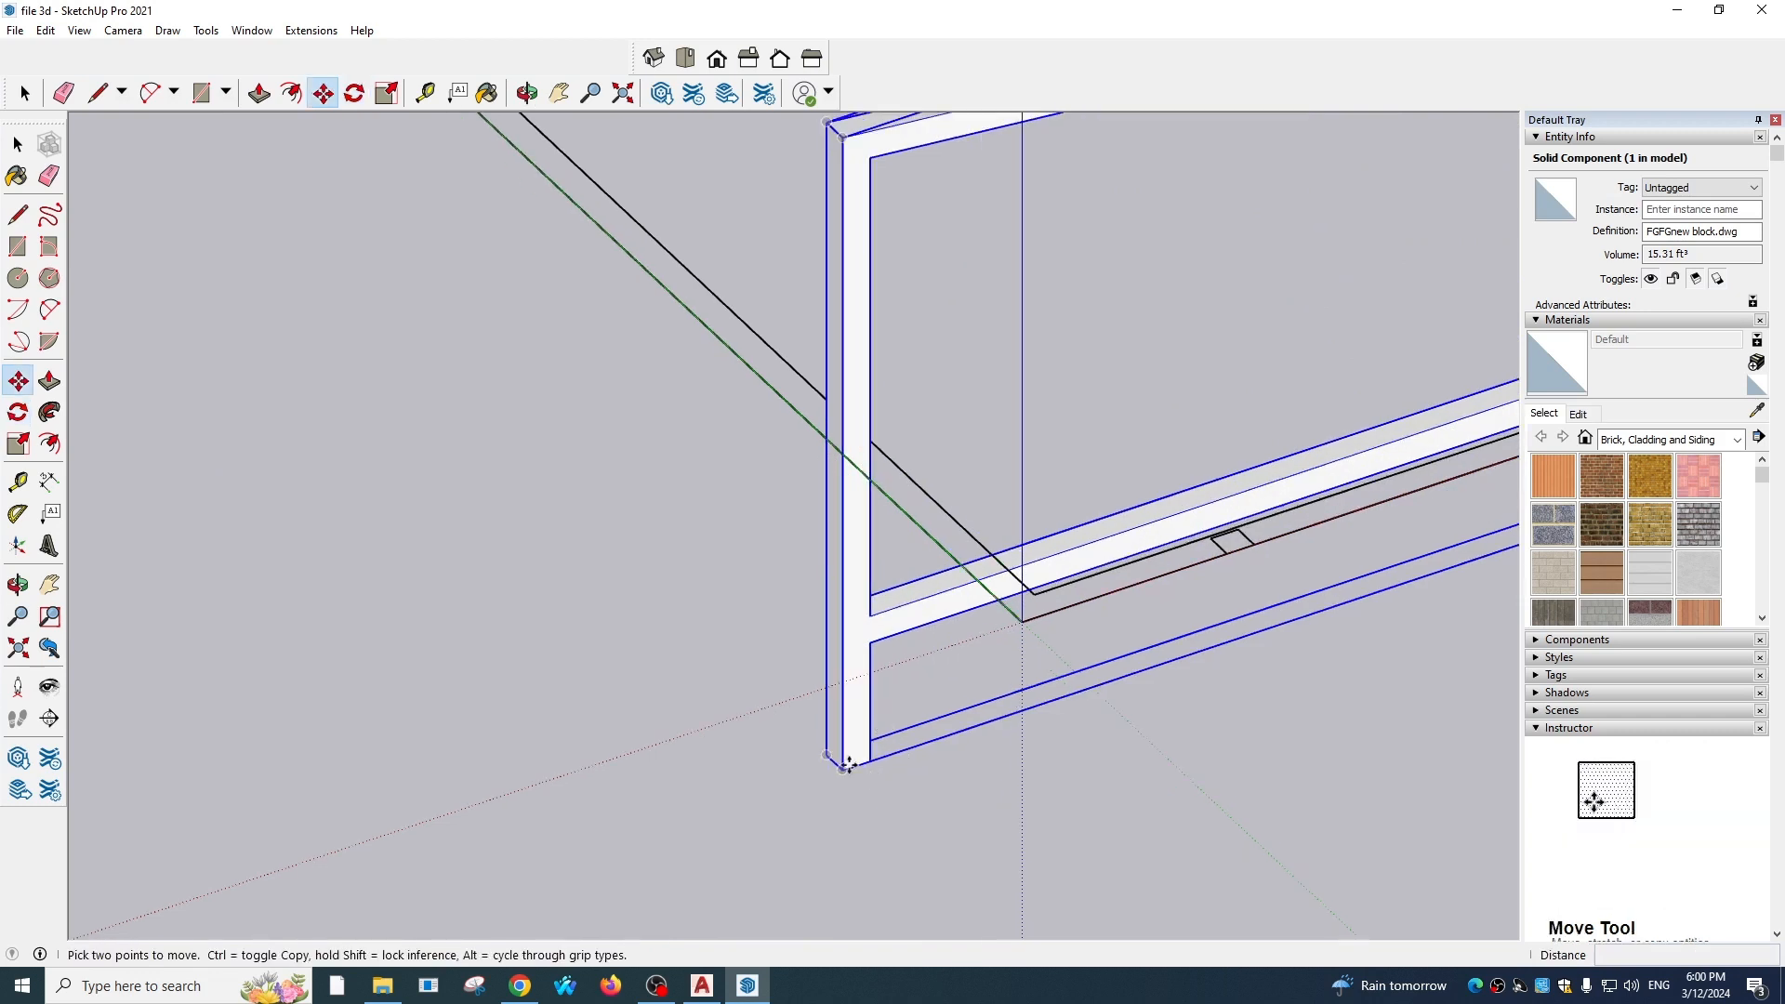
left_click(844, 765)
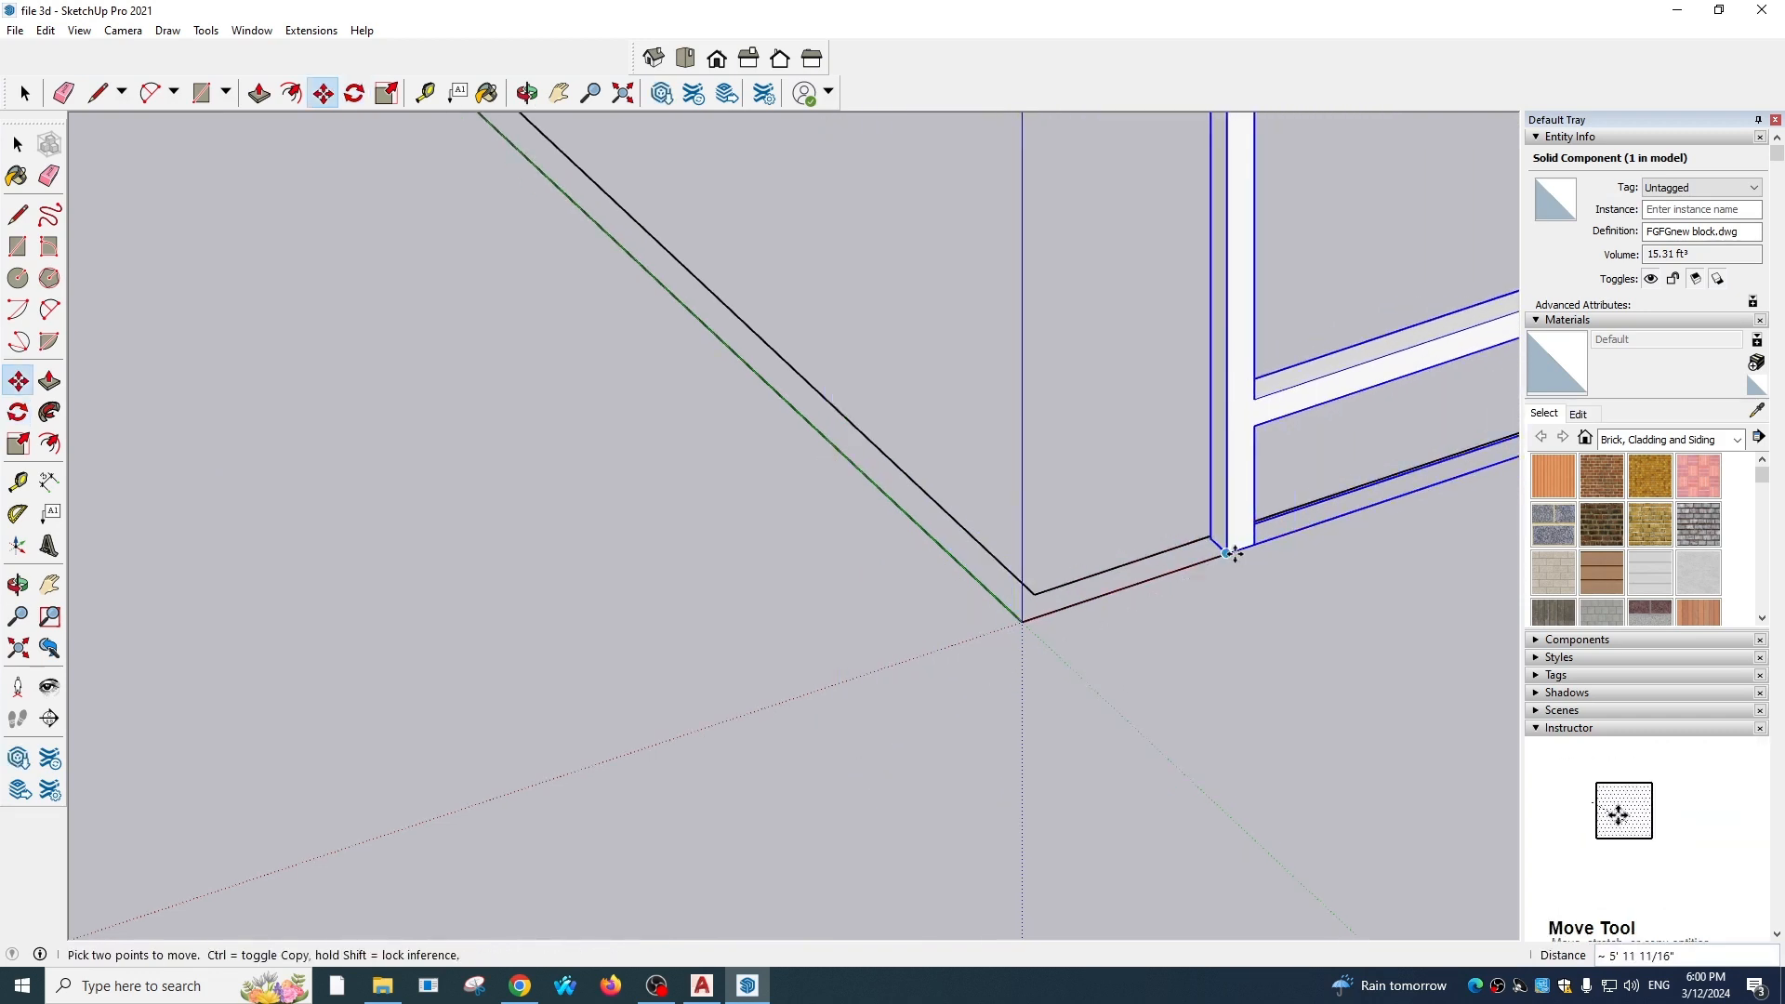
key("ctrl")
scroll(1088, 471, "down", 3)
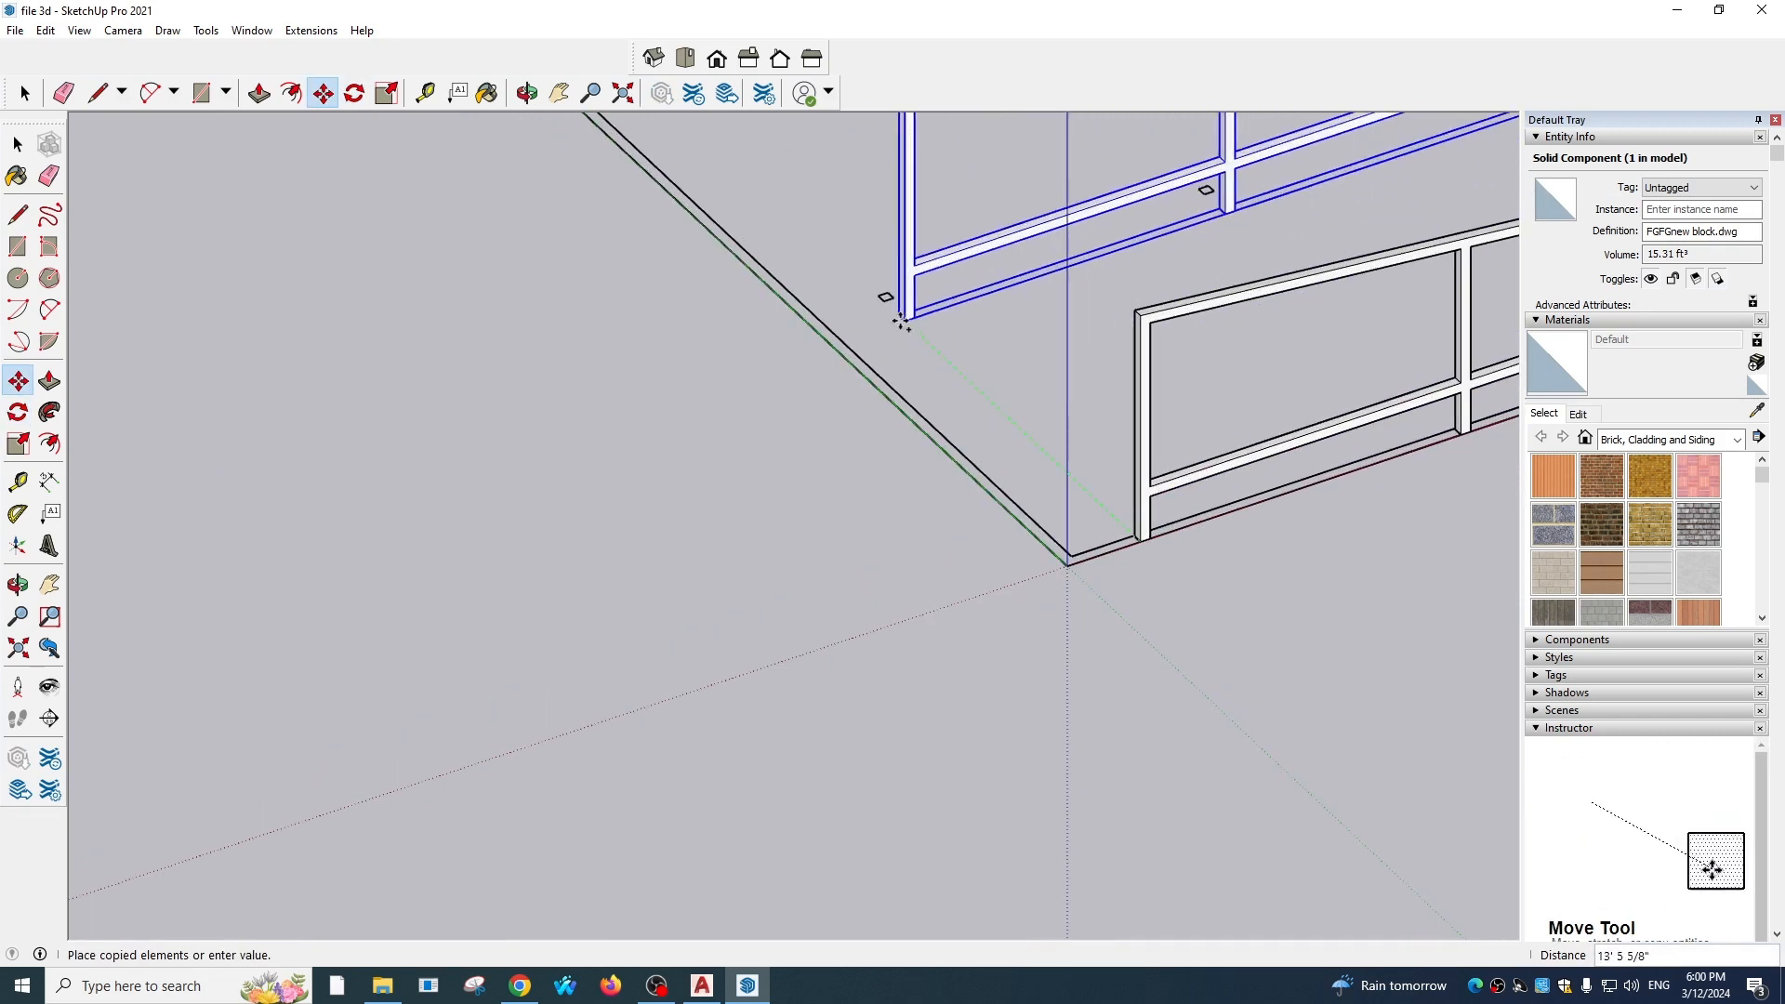
left_click(900, 319)
left_click(885, 293)
scroll(806, 381, "down", 2)
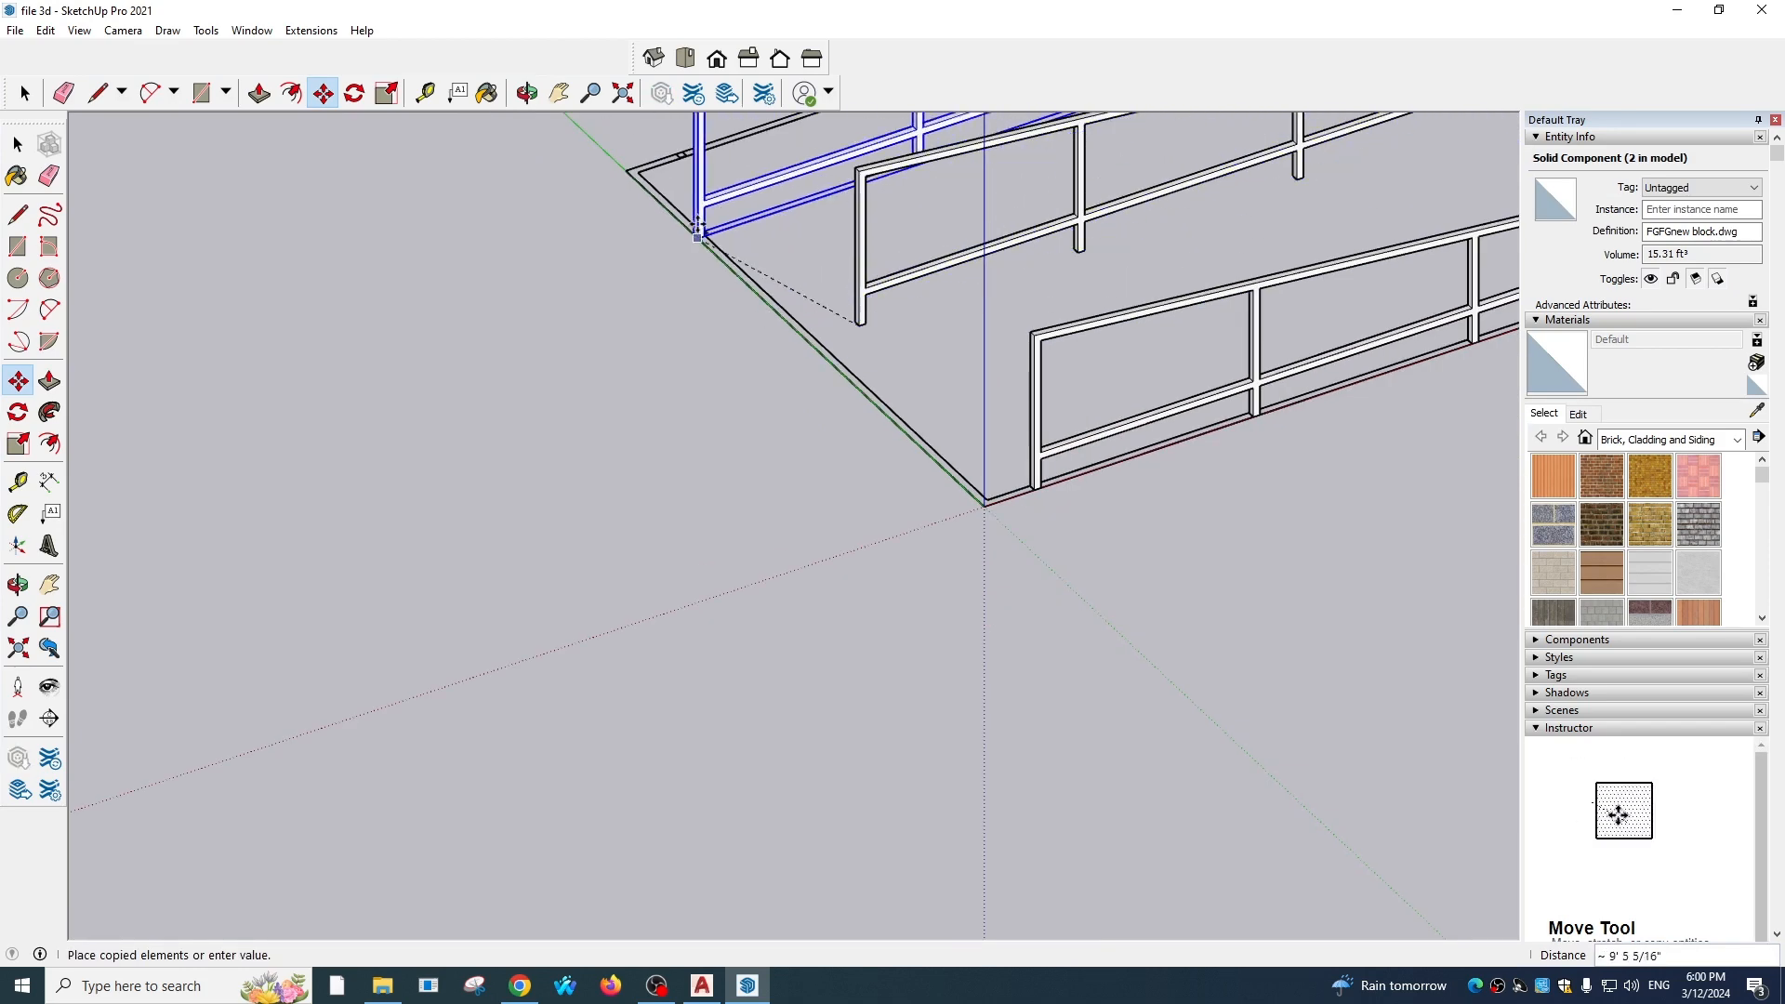
scroll(695, 223, "up", 2)
left_click(688, 169)
Copy the eight panels at the low end of the finished array about 23' 11" along the red axis toward the new frames
scroll(809, 550, "down", 5)
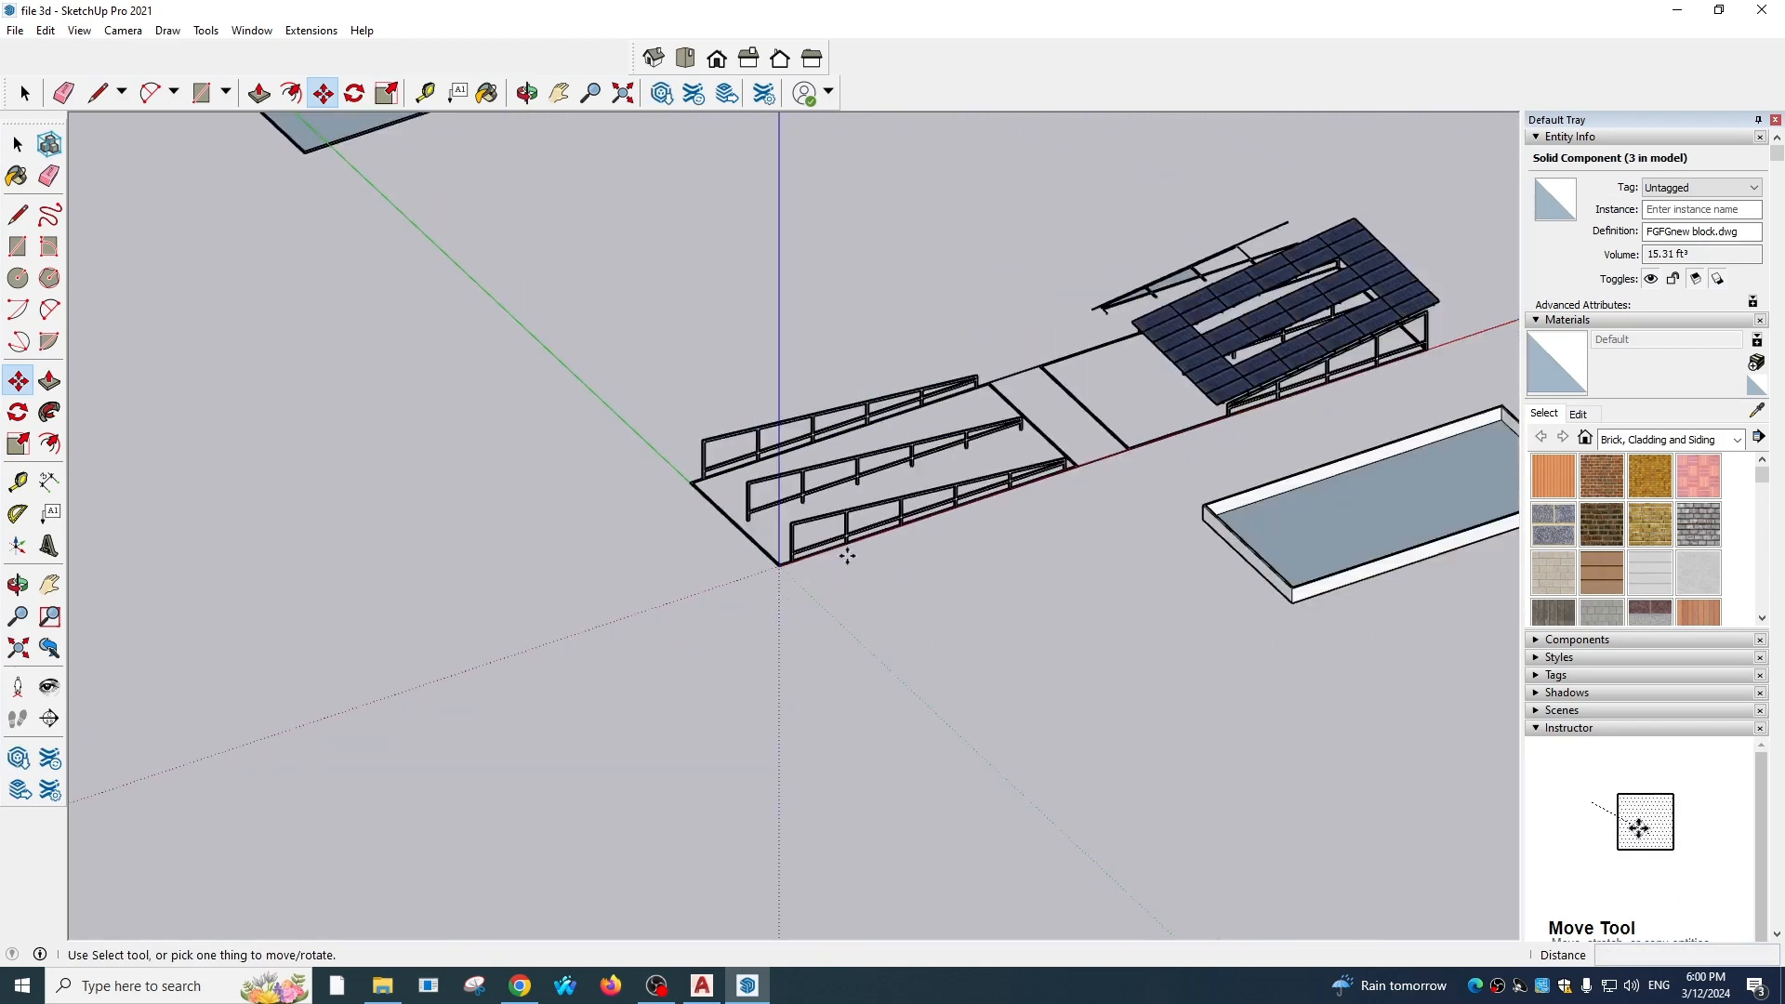
middle_click_drag(1110, 570, 901, 455)
scroll(901, 454, "up", 3)
middle_click_drag(920, 549, 697, 595)
scroll(937, 583, "down", 3)
middle_click_drag(972, 626, 849, 470, "shift")
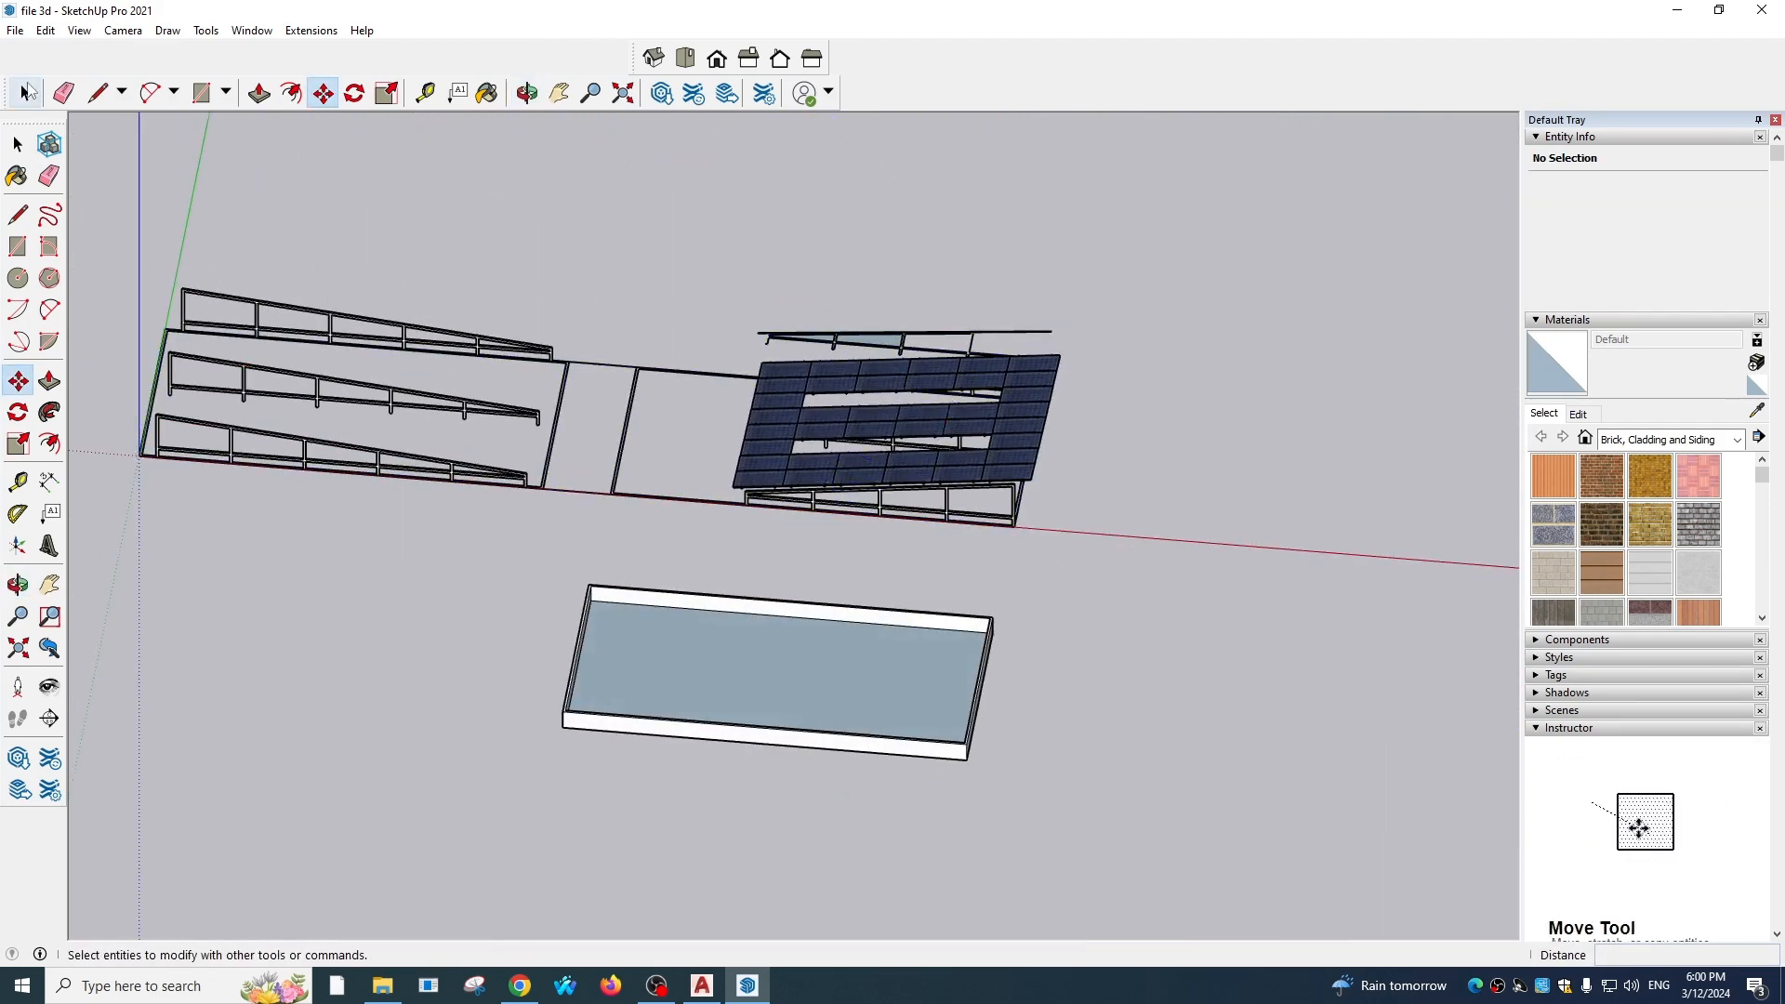
left_click(28, 91)
scroll(390, 271, "up", 2)
middle_click_drag(391, 270, 770, 511)
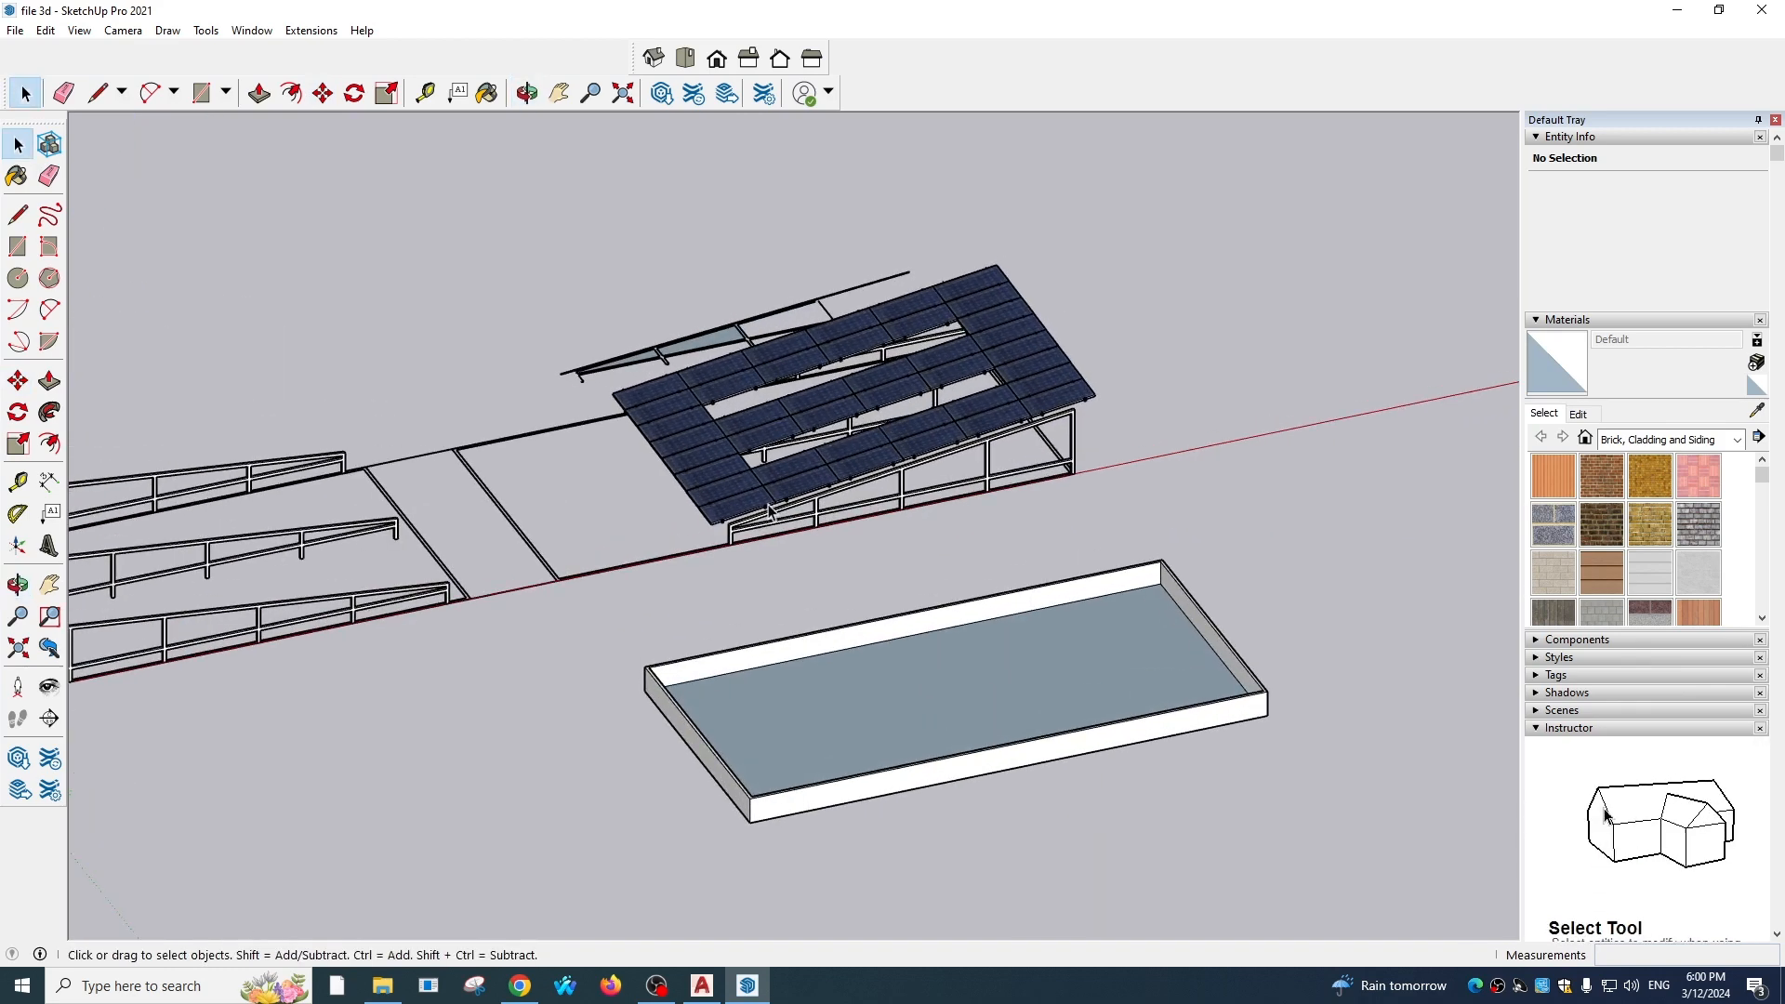
scroll(770, 511, "up", 1)
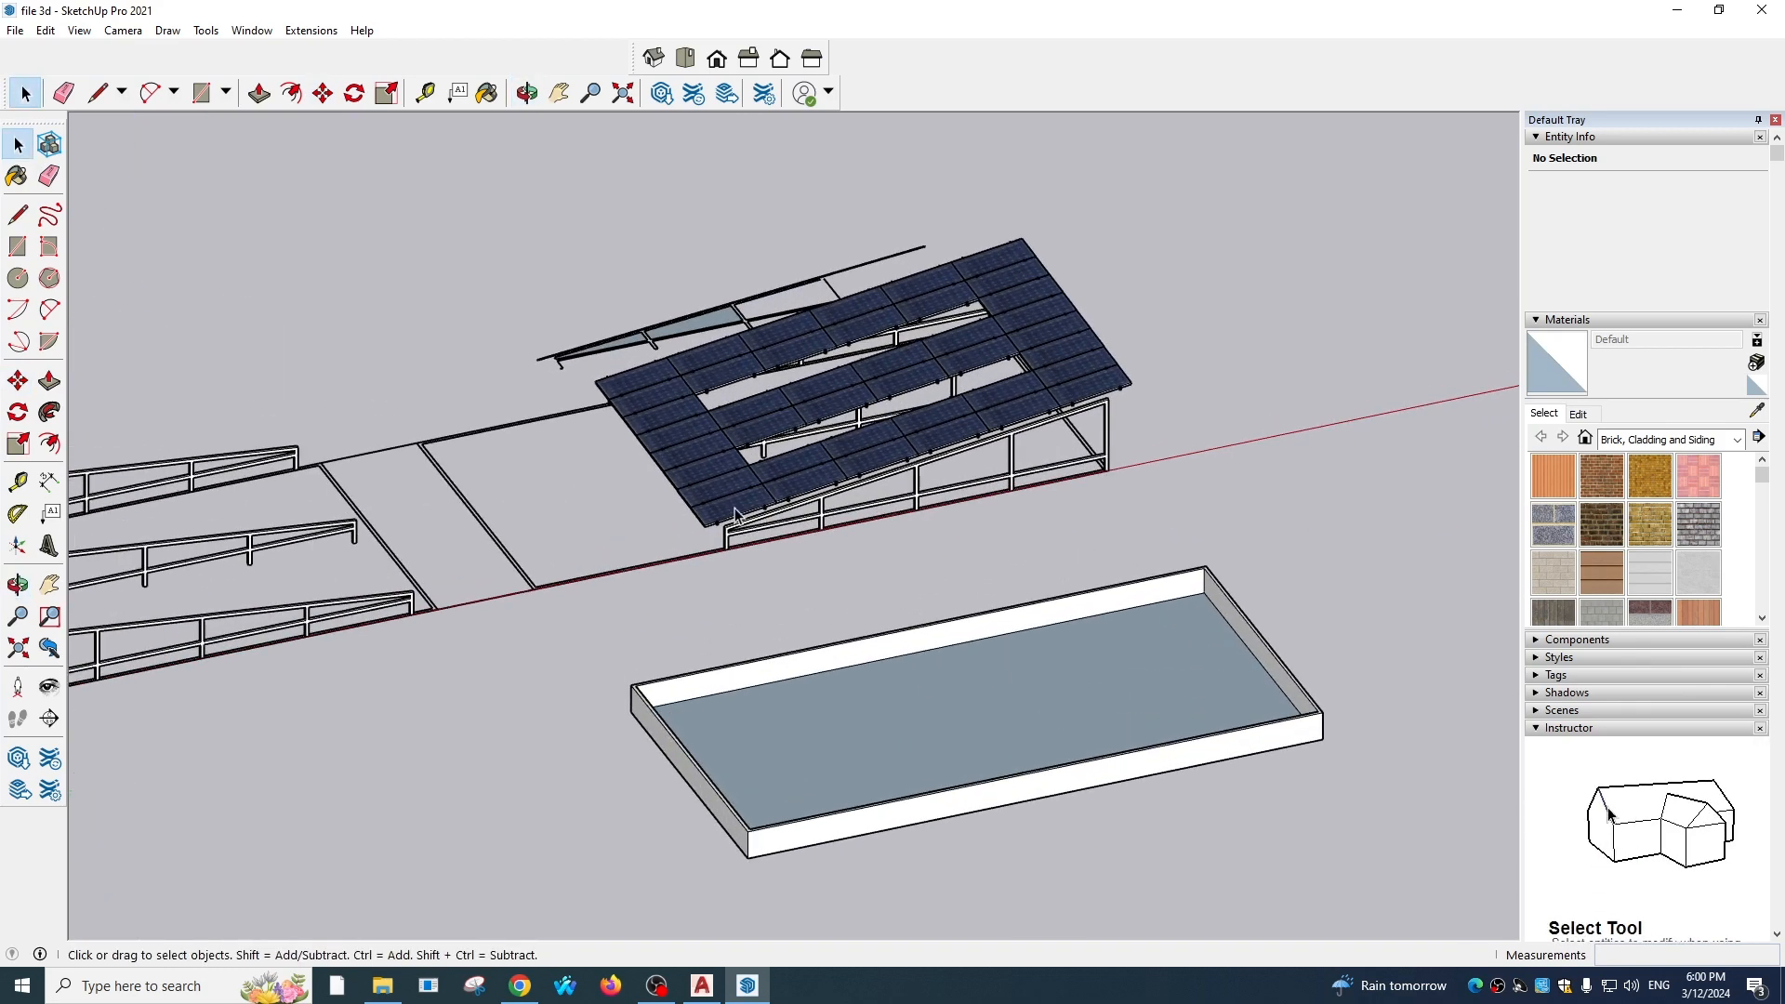
left_click(666, 461, "ctrl")
left_click(651, 446, "ctrl")
left_click(637, 432, "ctrl")
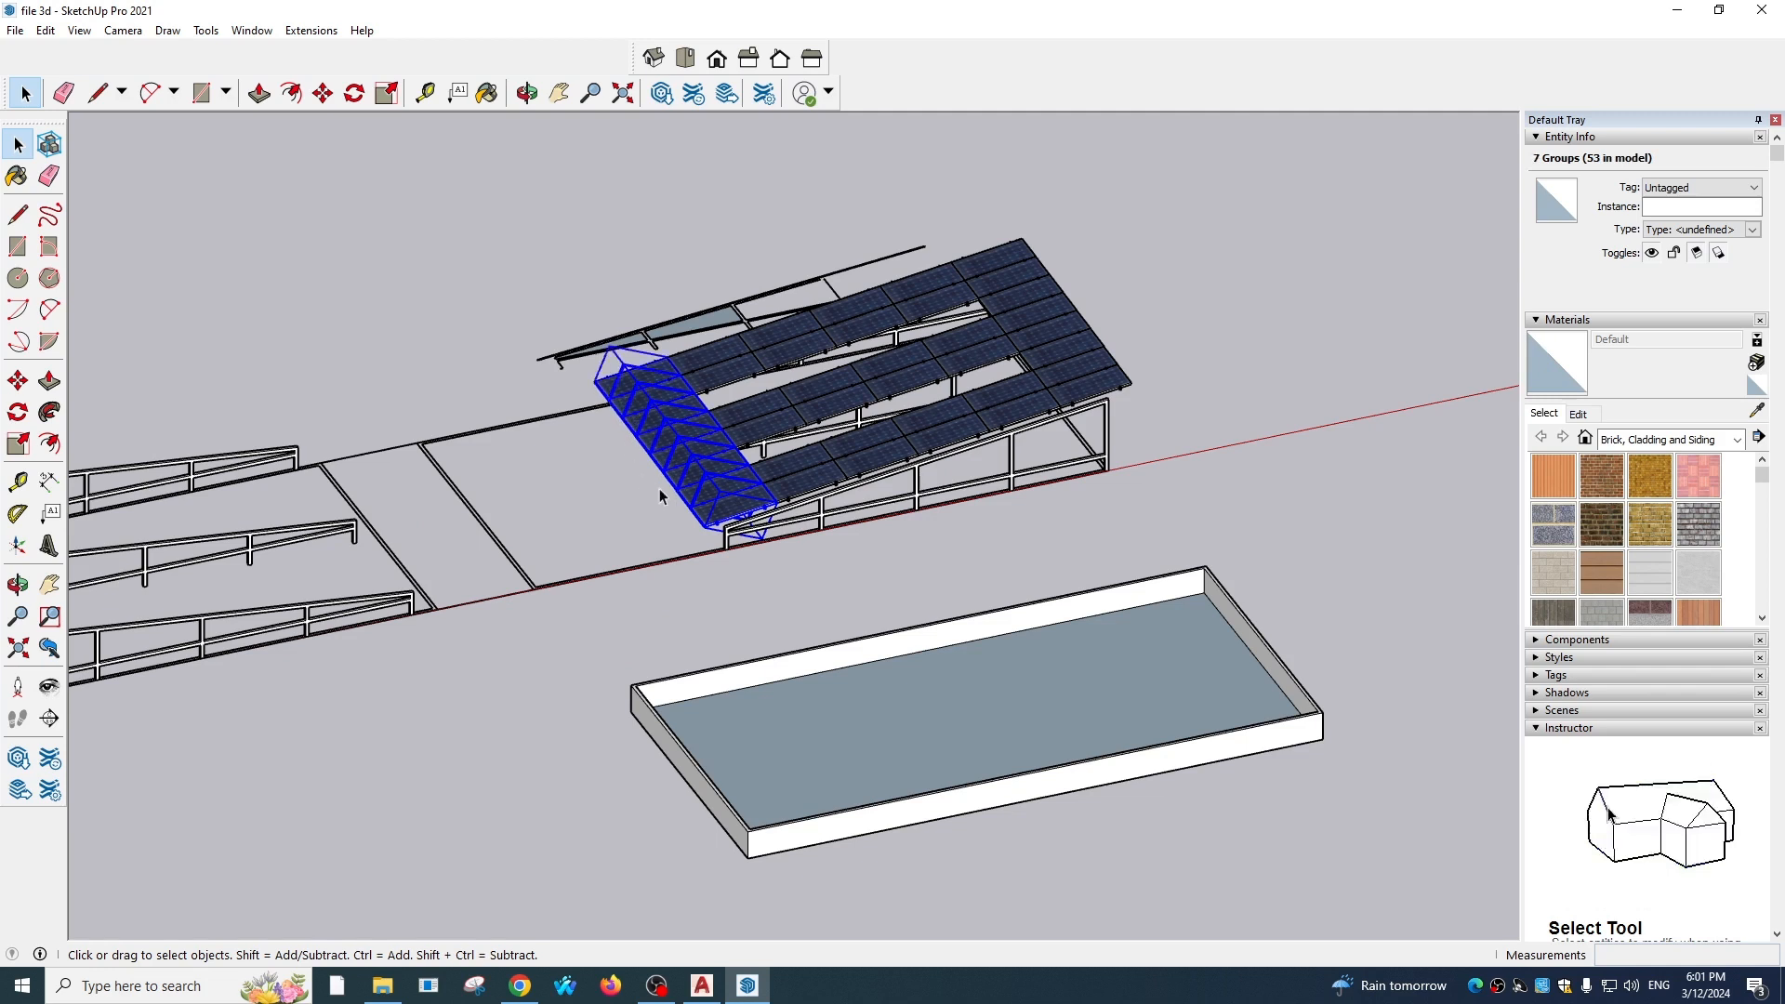
key("m")
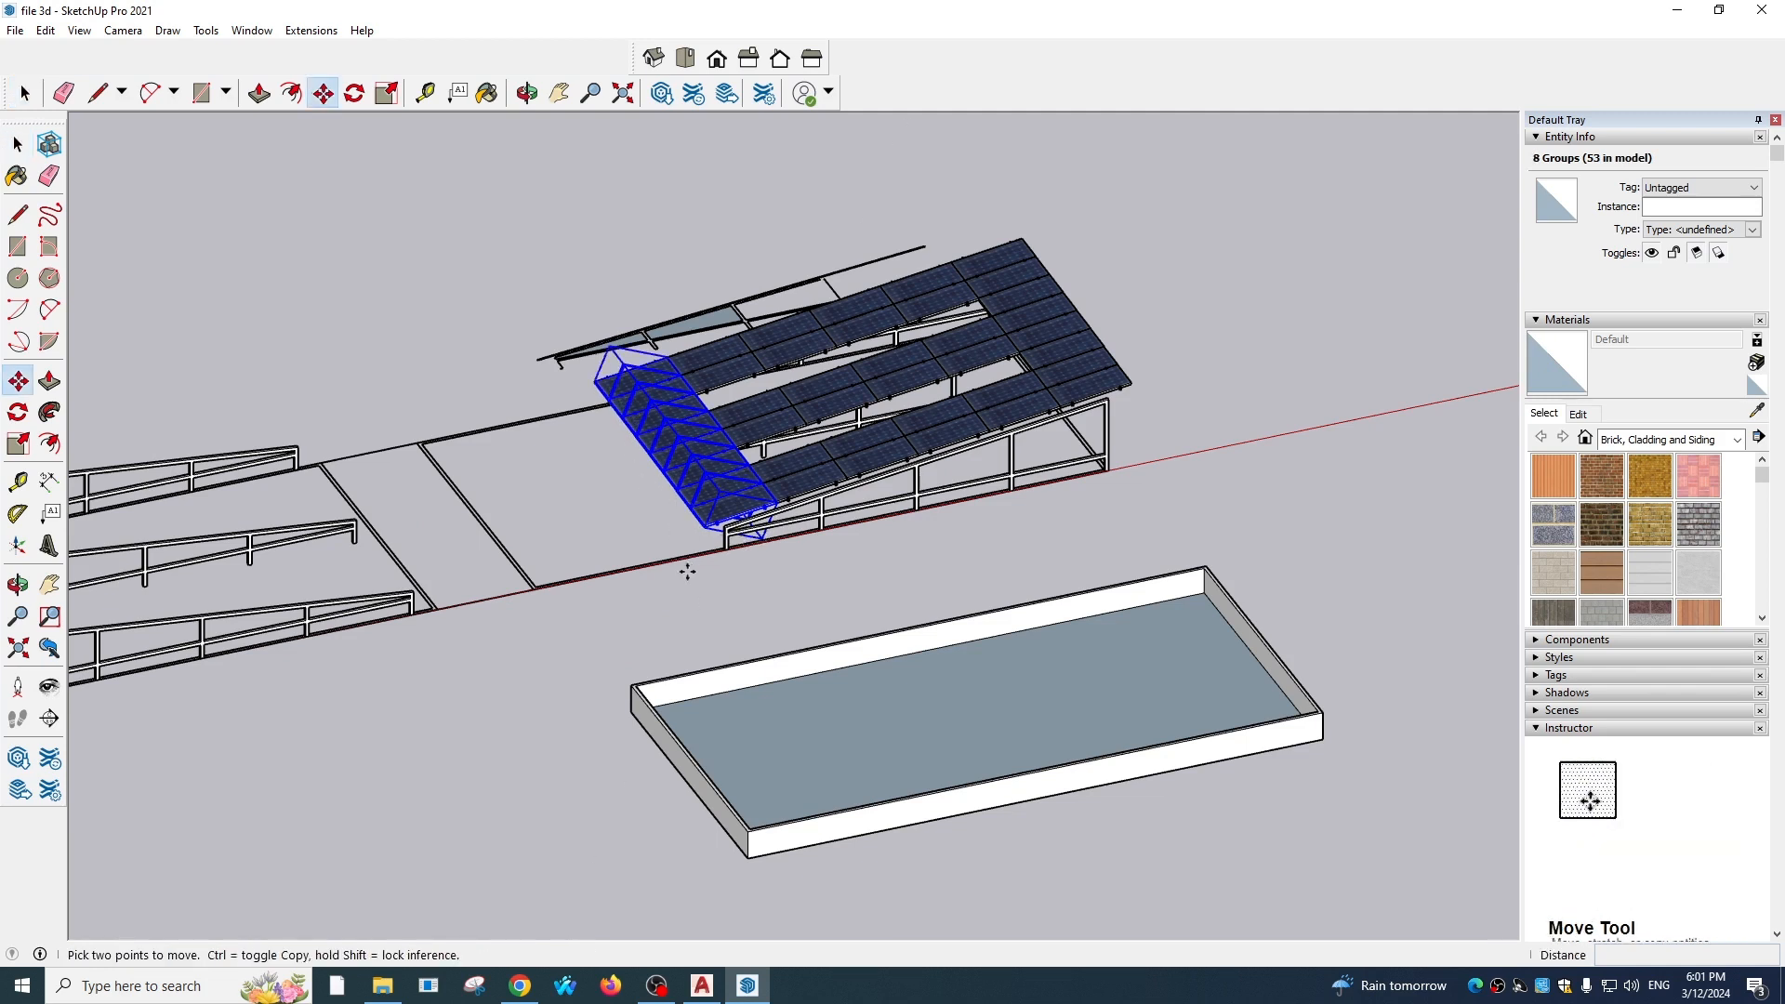
left_click(681, 561)
key("ctrl")
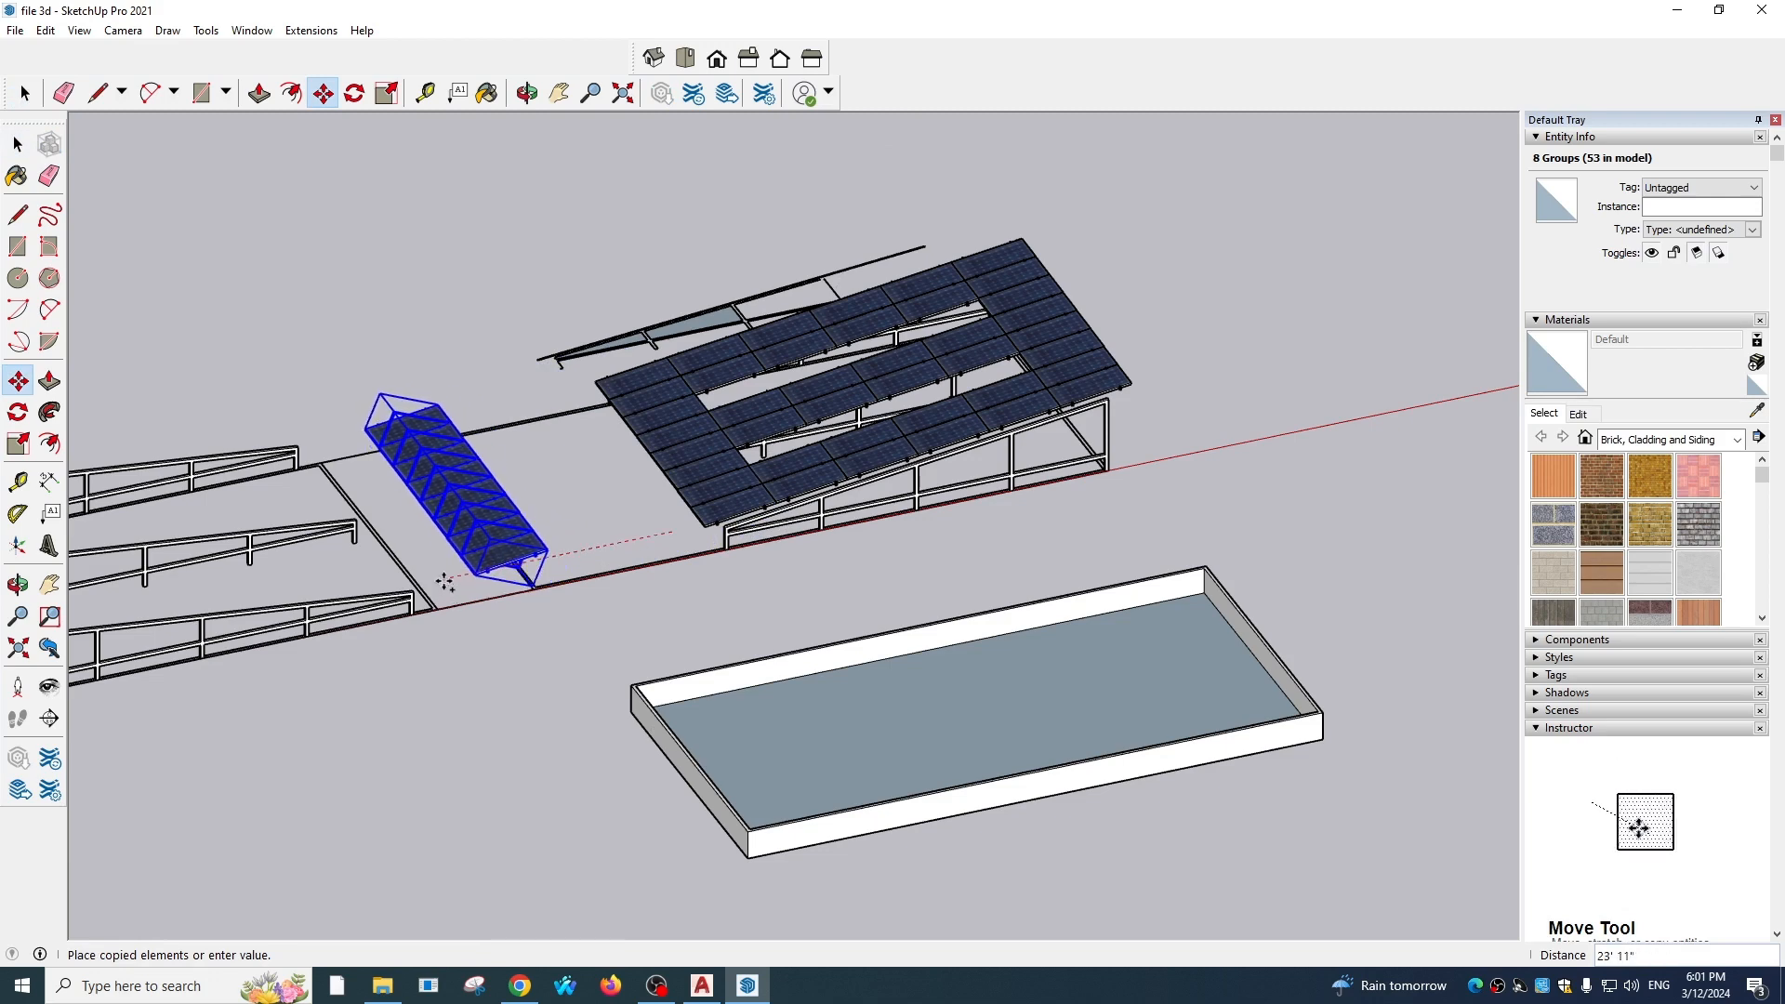
left_click(511, 561)
Flip the copied row of eight panels along the red direction
right_click(510, 557)
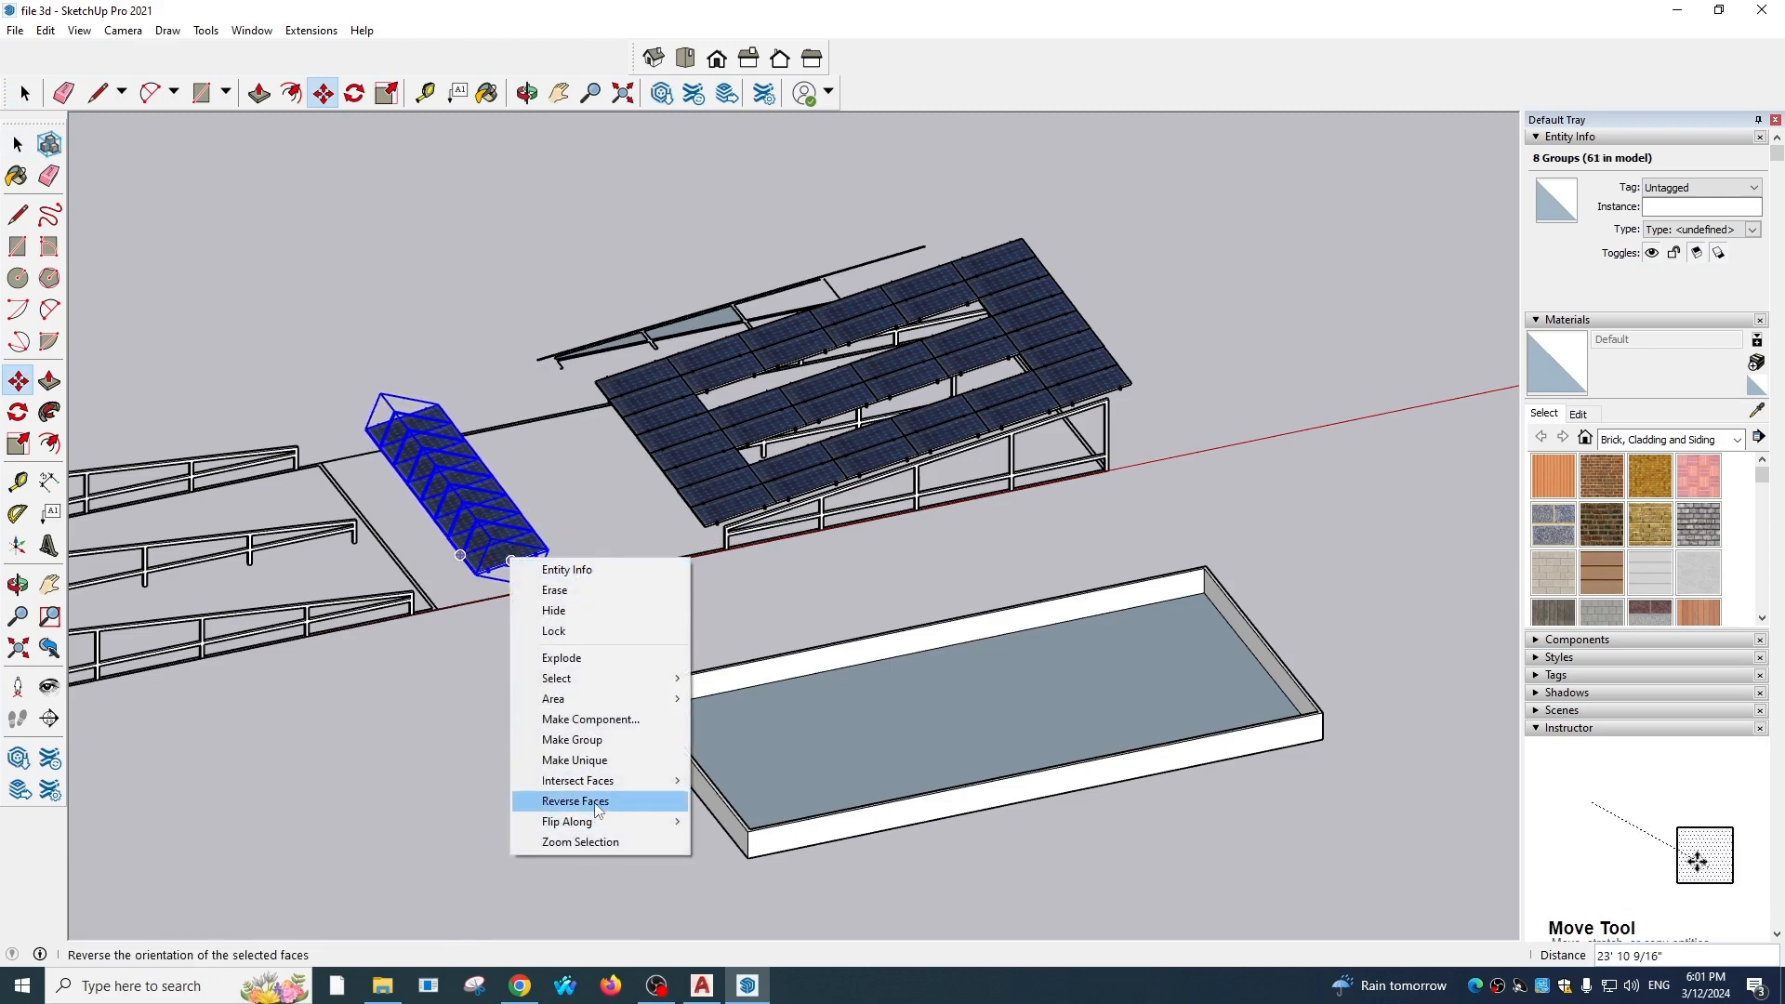
mouse_move(597, 822)
left_click(760, 842)
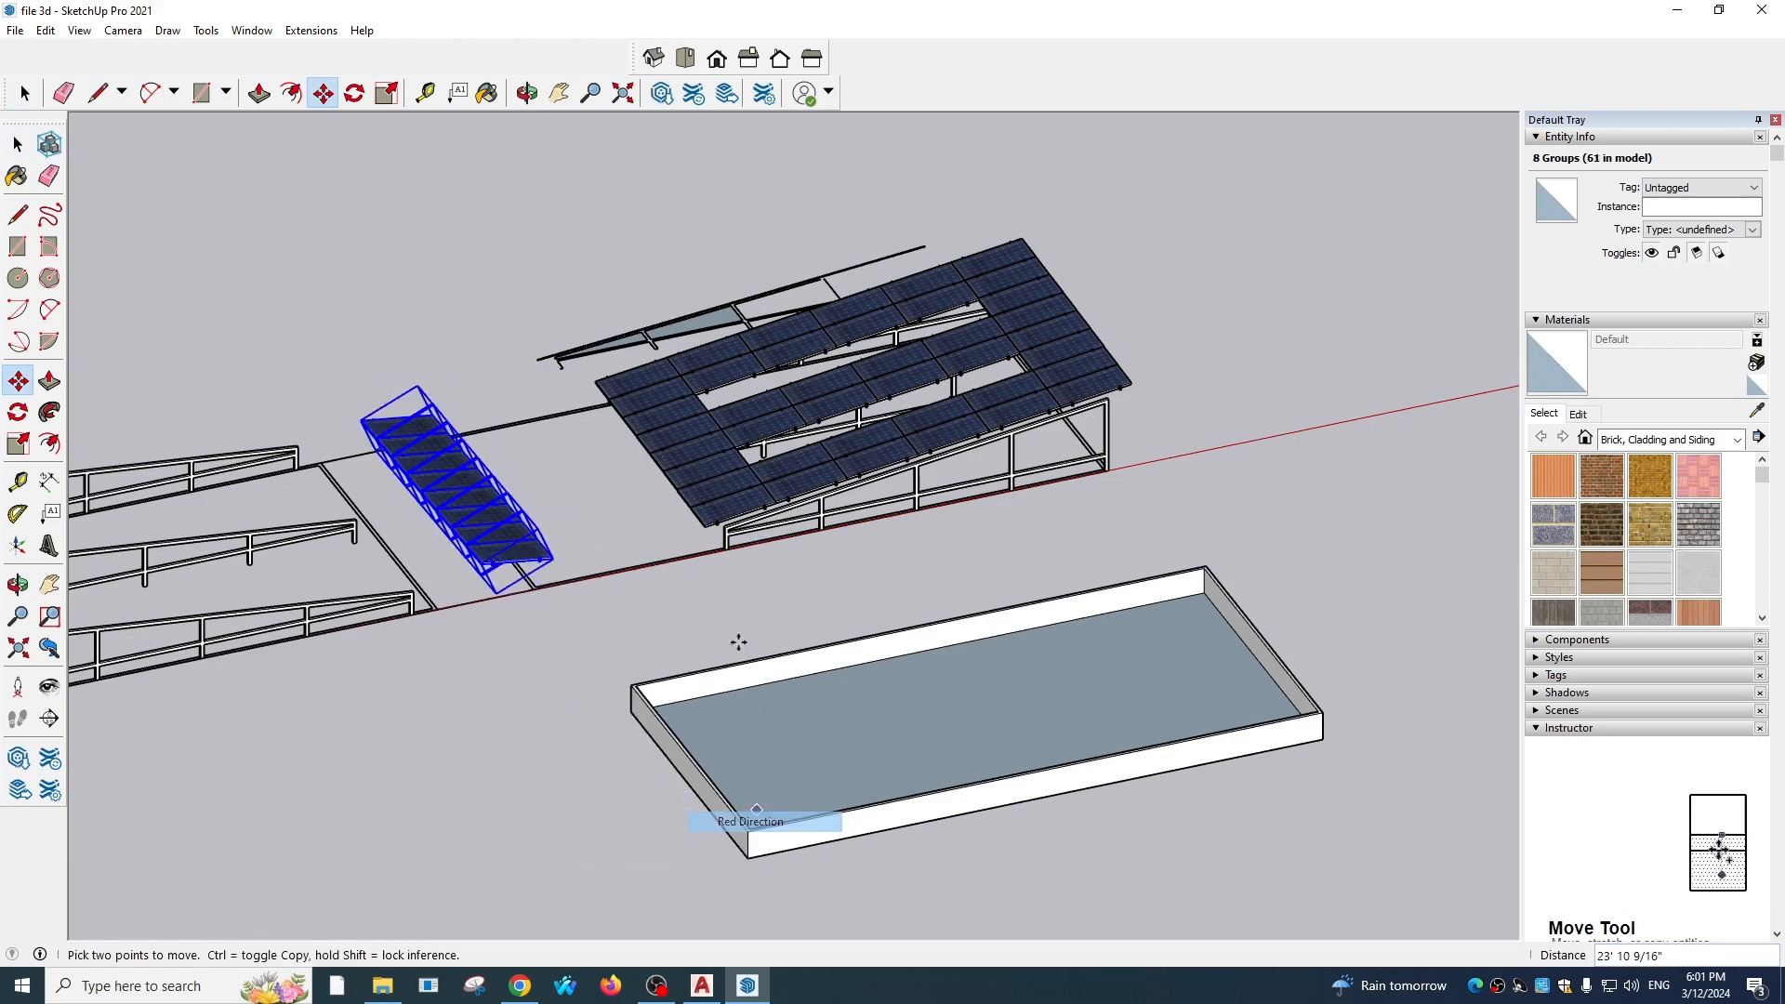
Move the flipped panel row onto the low end of the new frames, seating its lower corner on the front post's top corner
scroll(594, 577, "up", 8)
scroll(579, 555, "up", 4)
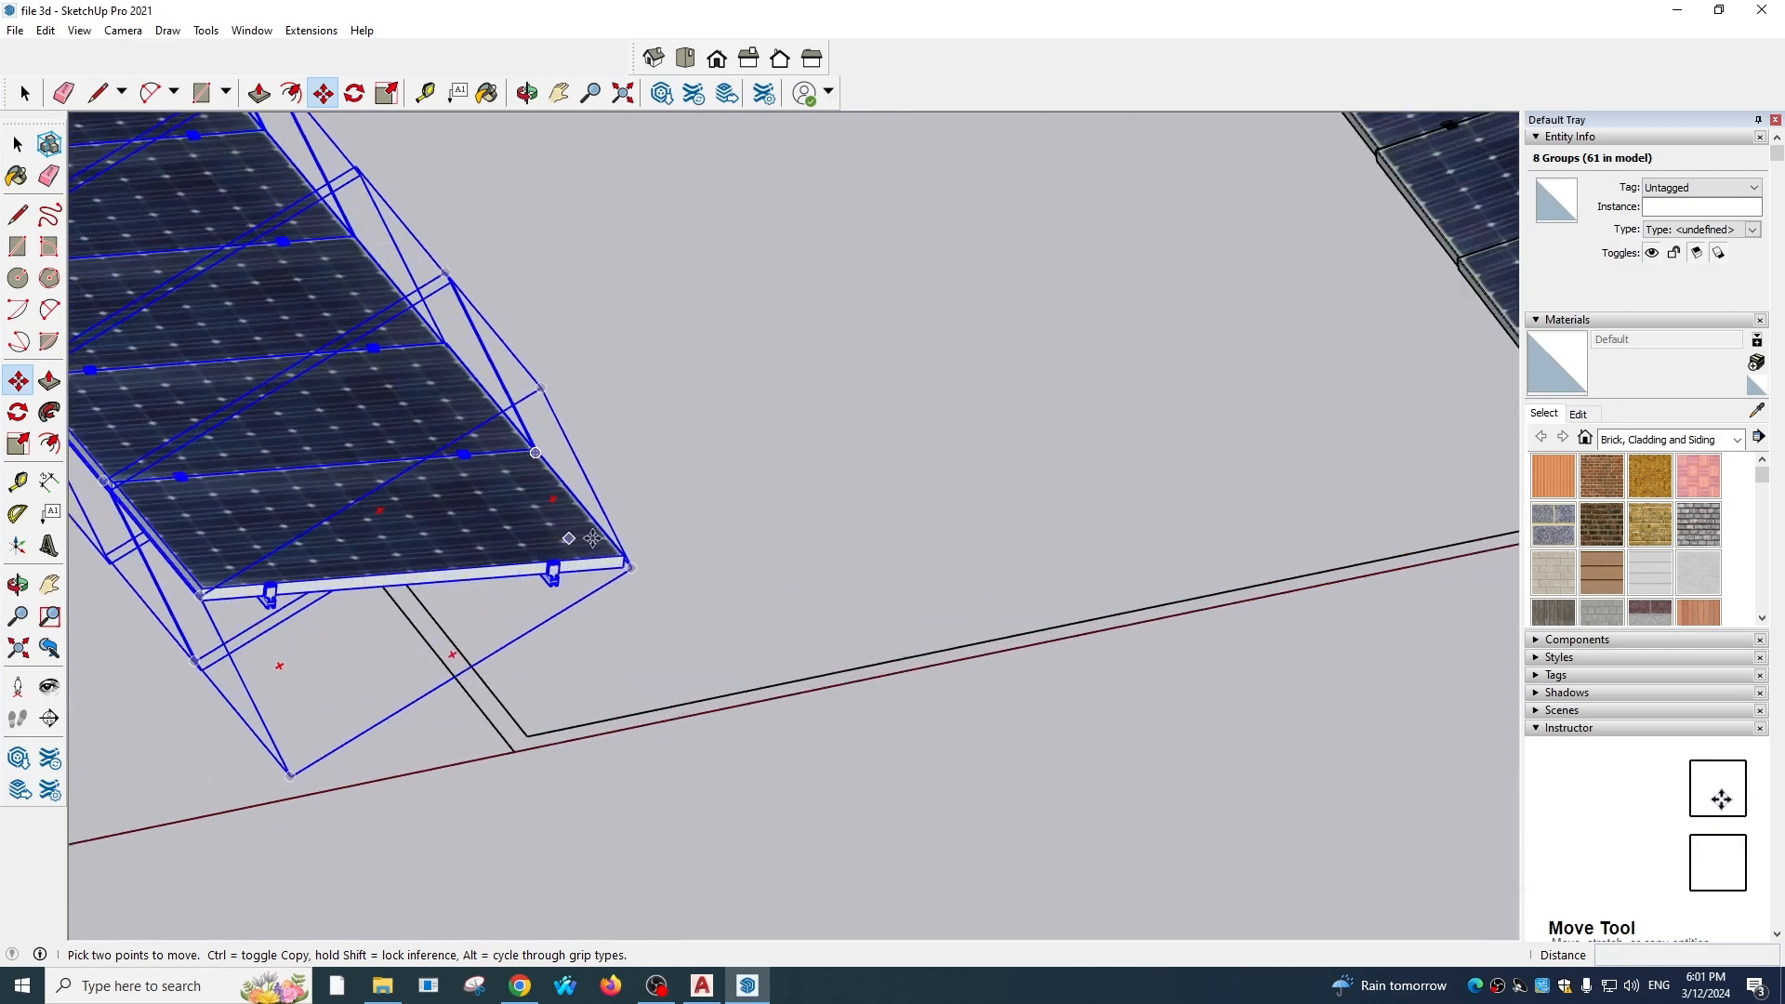
left_click(621, 556)
scroll(847, 370, "down", 5)
scroll(219, 565, "up", 2)
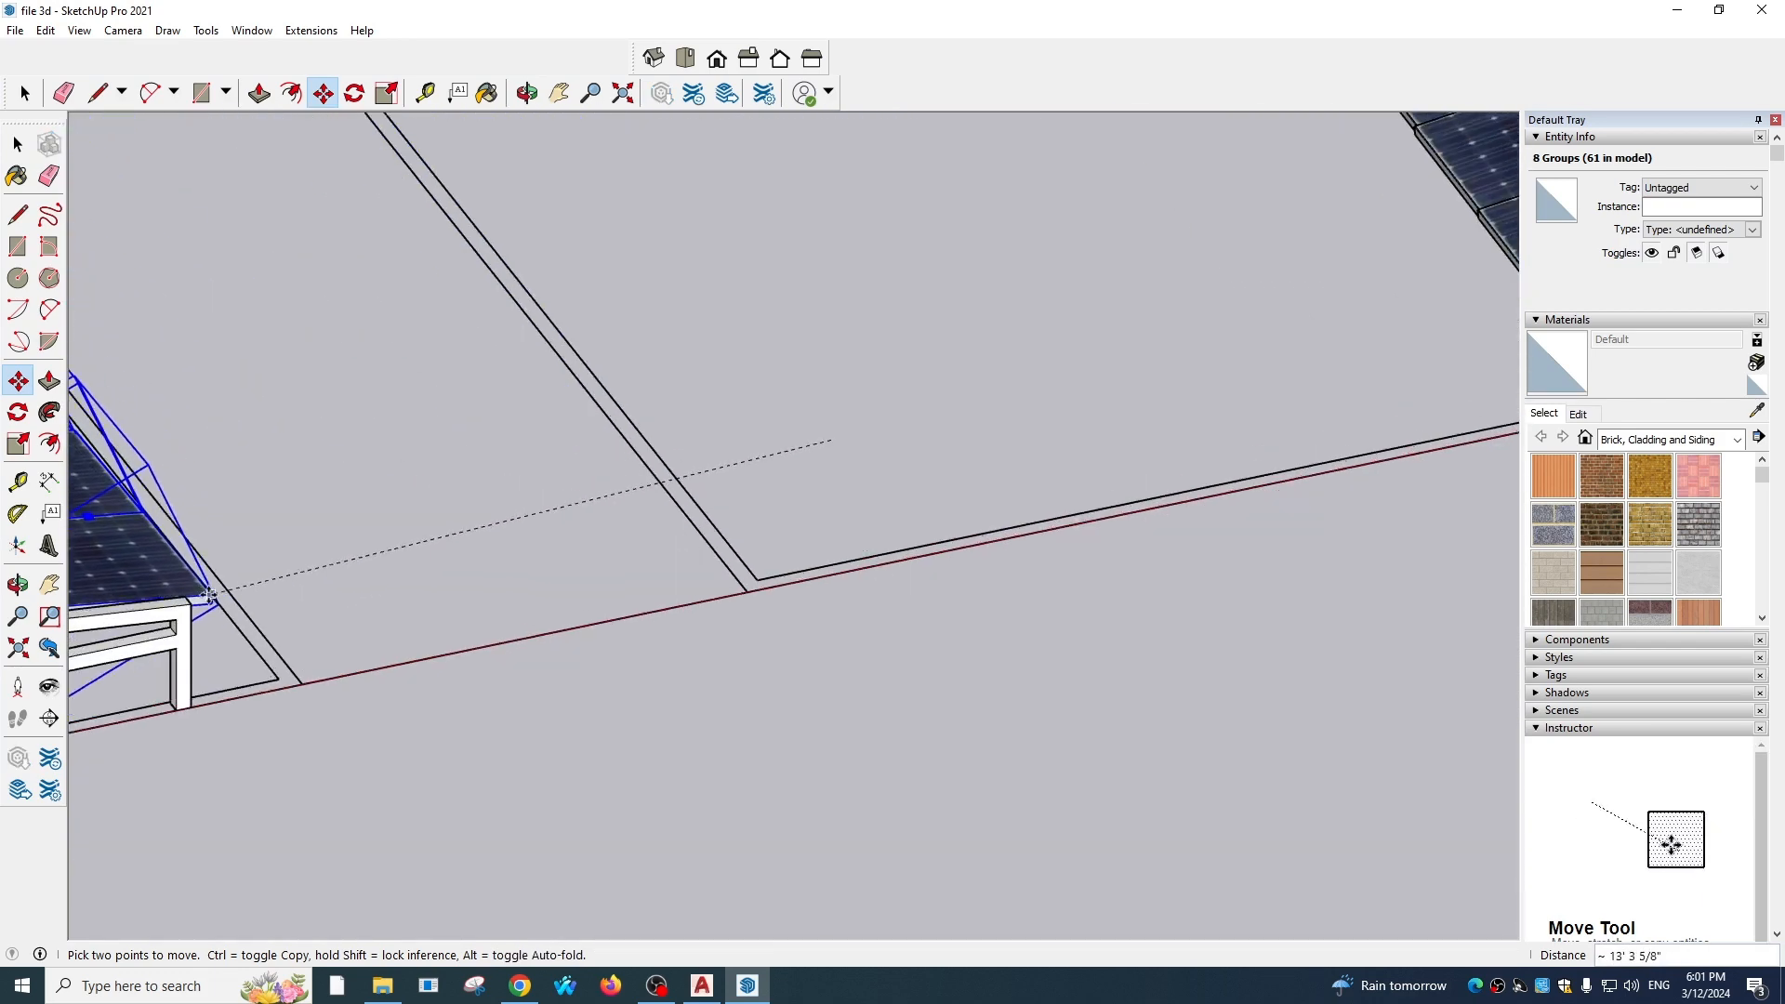
scroll(199, 594, "up", 4)
scroll(199, 591, "up", 2)
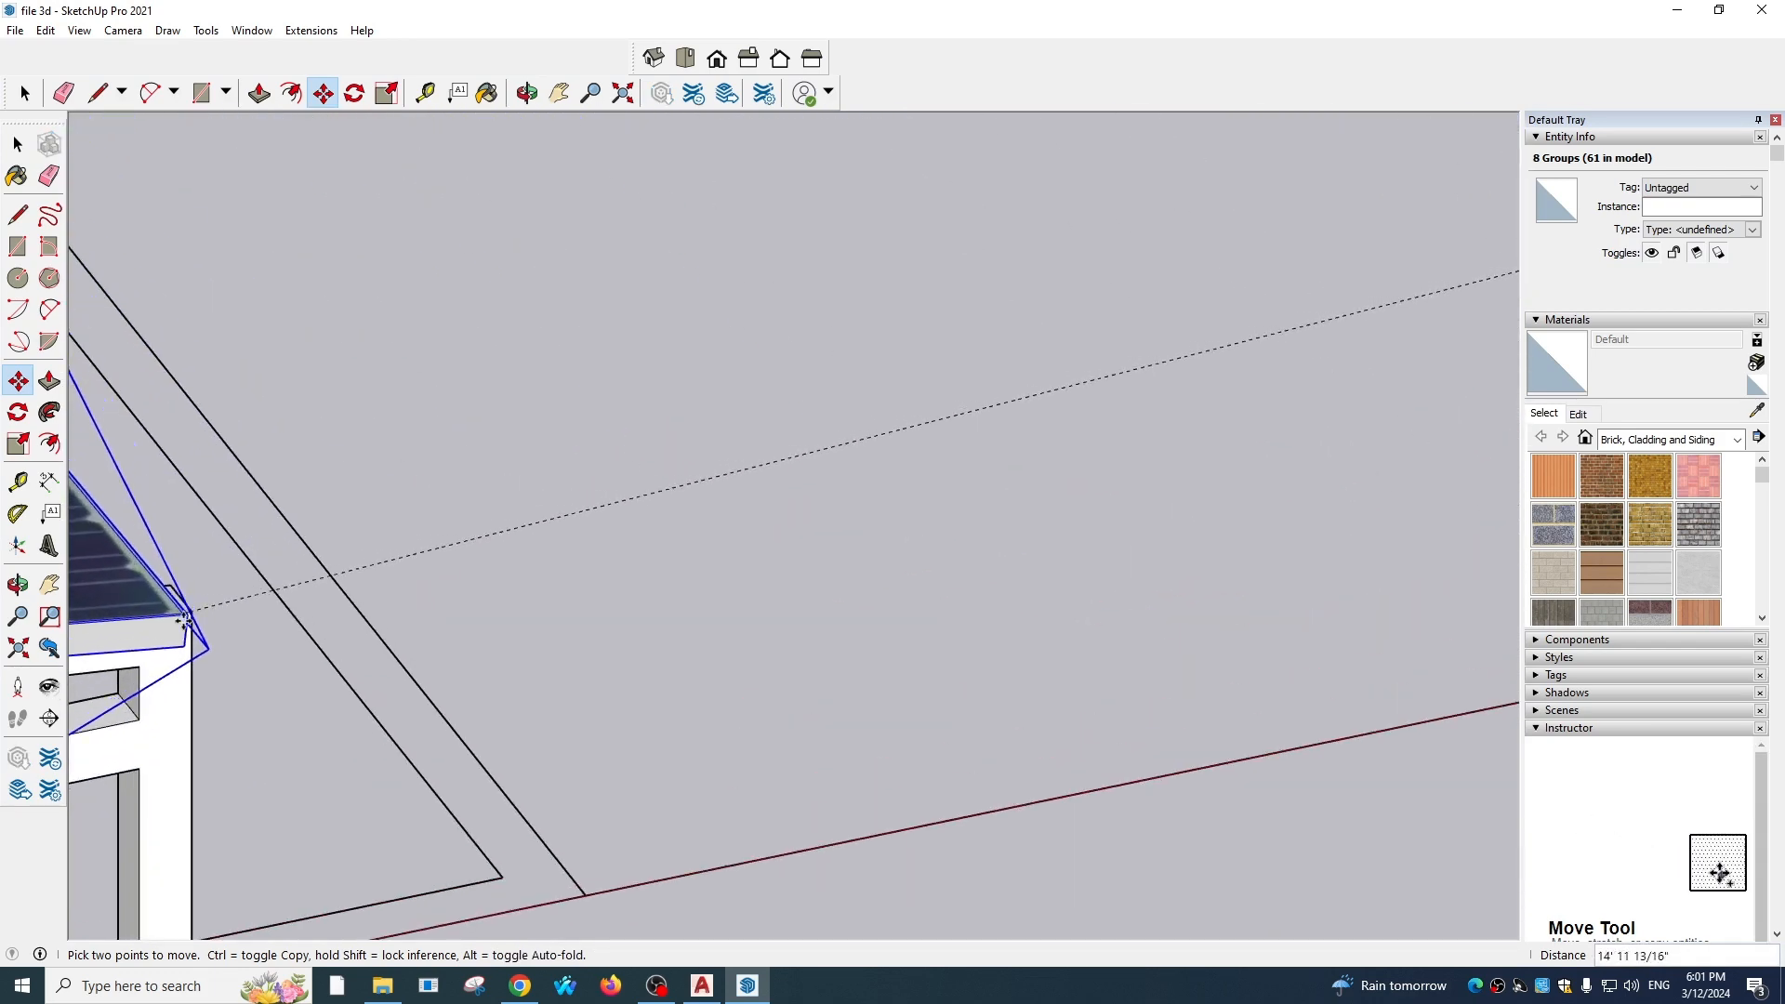
left_click(201, 554)
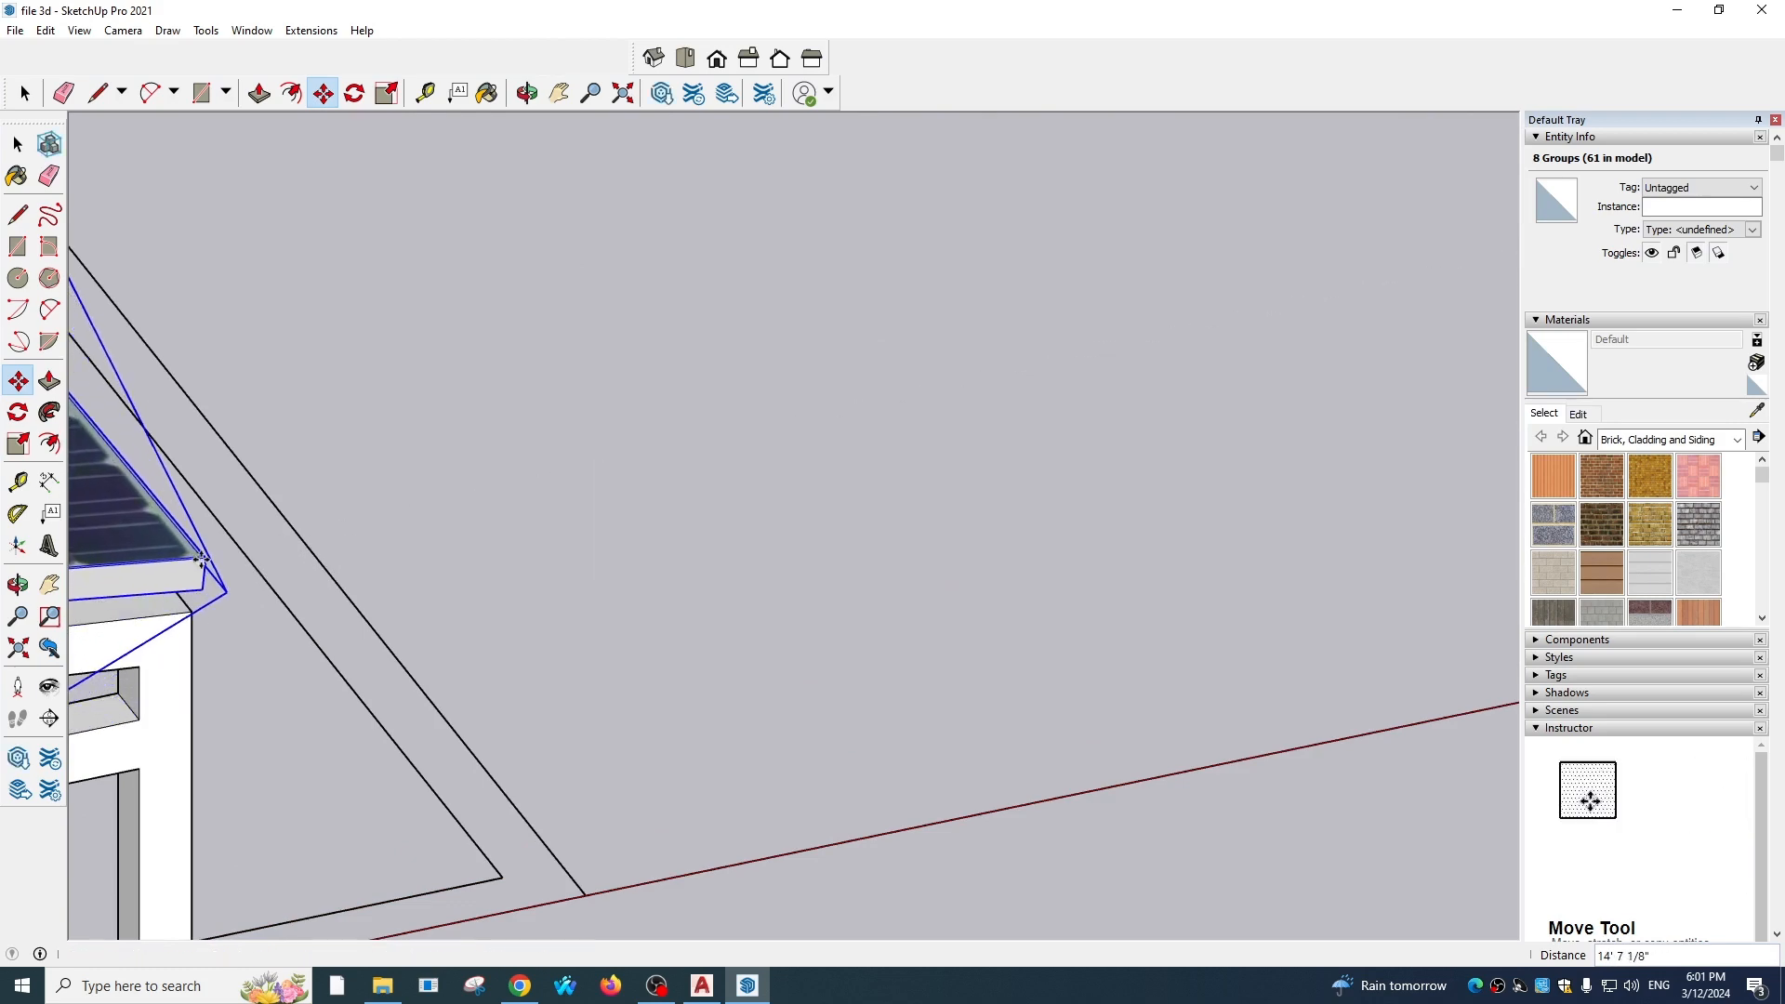
scroll(197, 615, "up", 2)
left_click(203, 583)
left_click(190, 610)
scroll(845, 418, "down", 6)
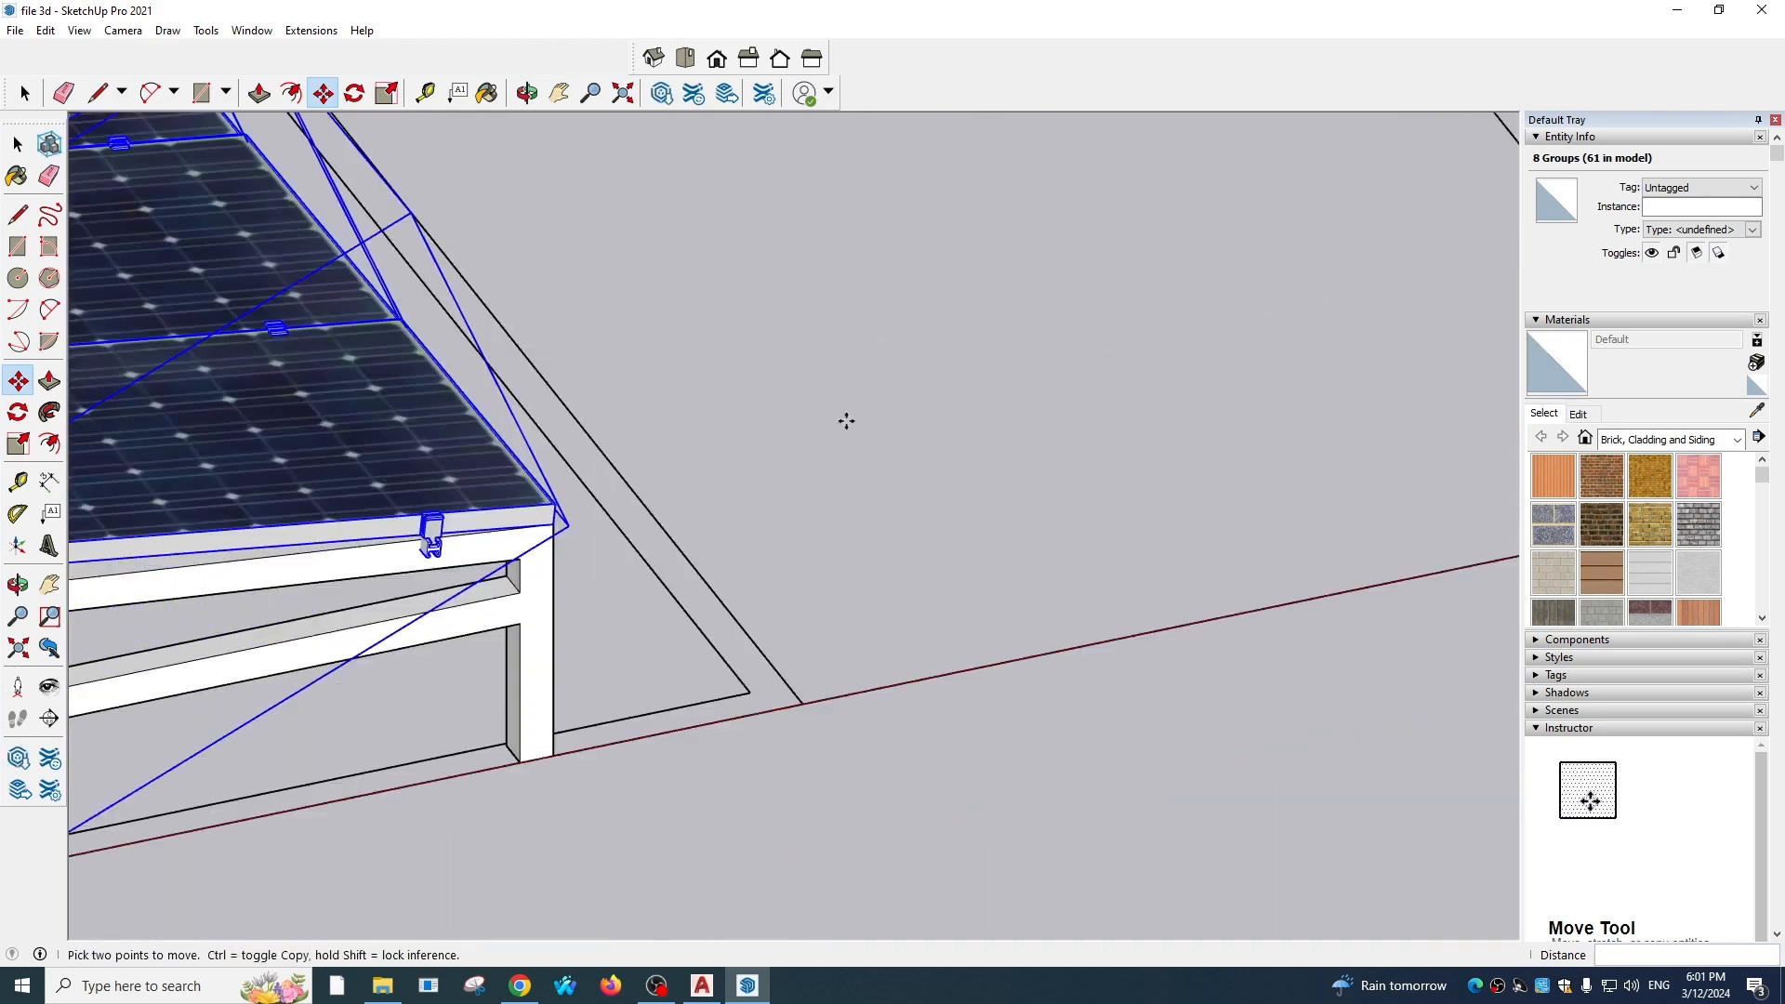
Scale the panel row lengthwise at its far end so it spans out to the outer frame
middle_click_drag(694, 419, 1123, 462)
scroll(588, 404, "down", 4)
scroll(668, 391, "up", 5)
key("s")
scroll(1320, 548, "up", 3)
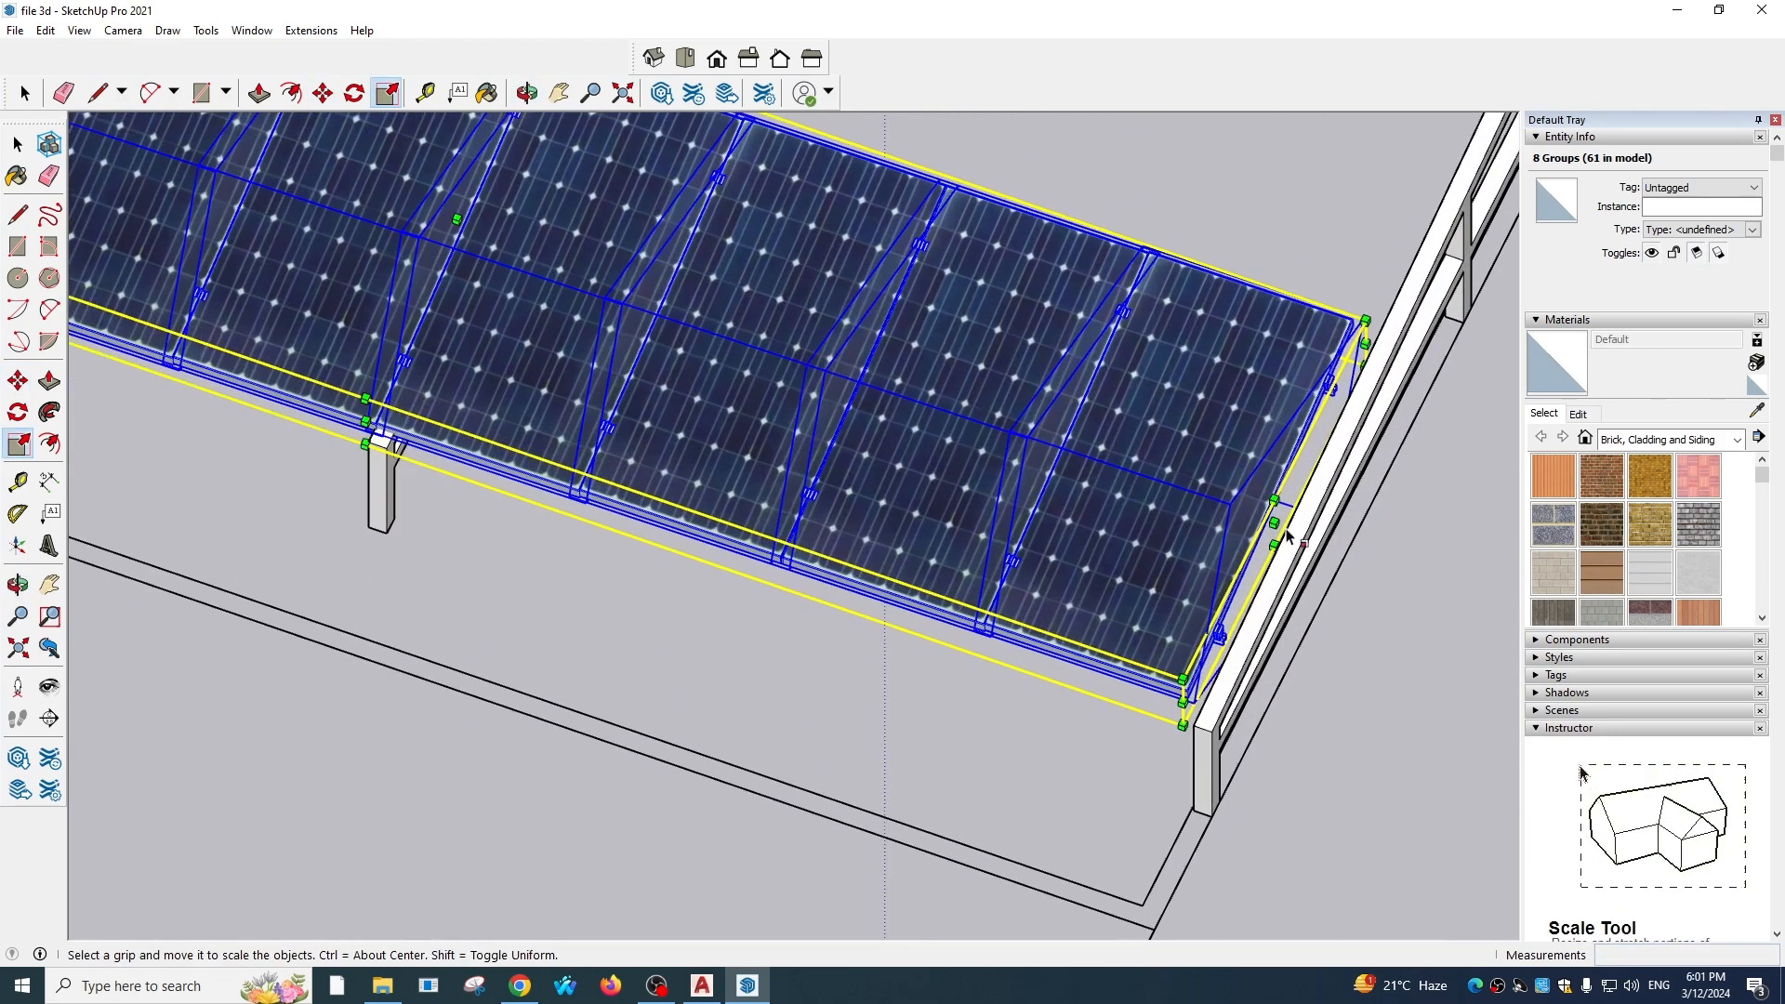
left_click_drag(1276, 523, 1307, 534)
scroll(1301, 534, "down", 4)
middle_click_drag(837, 520, 1097, 502)
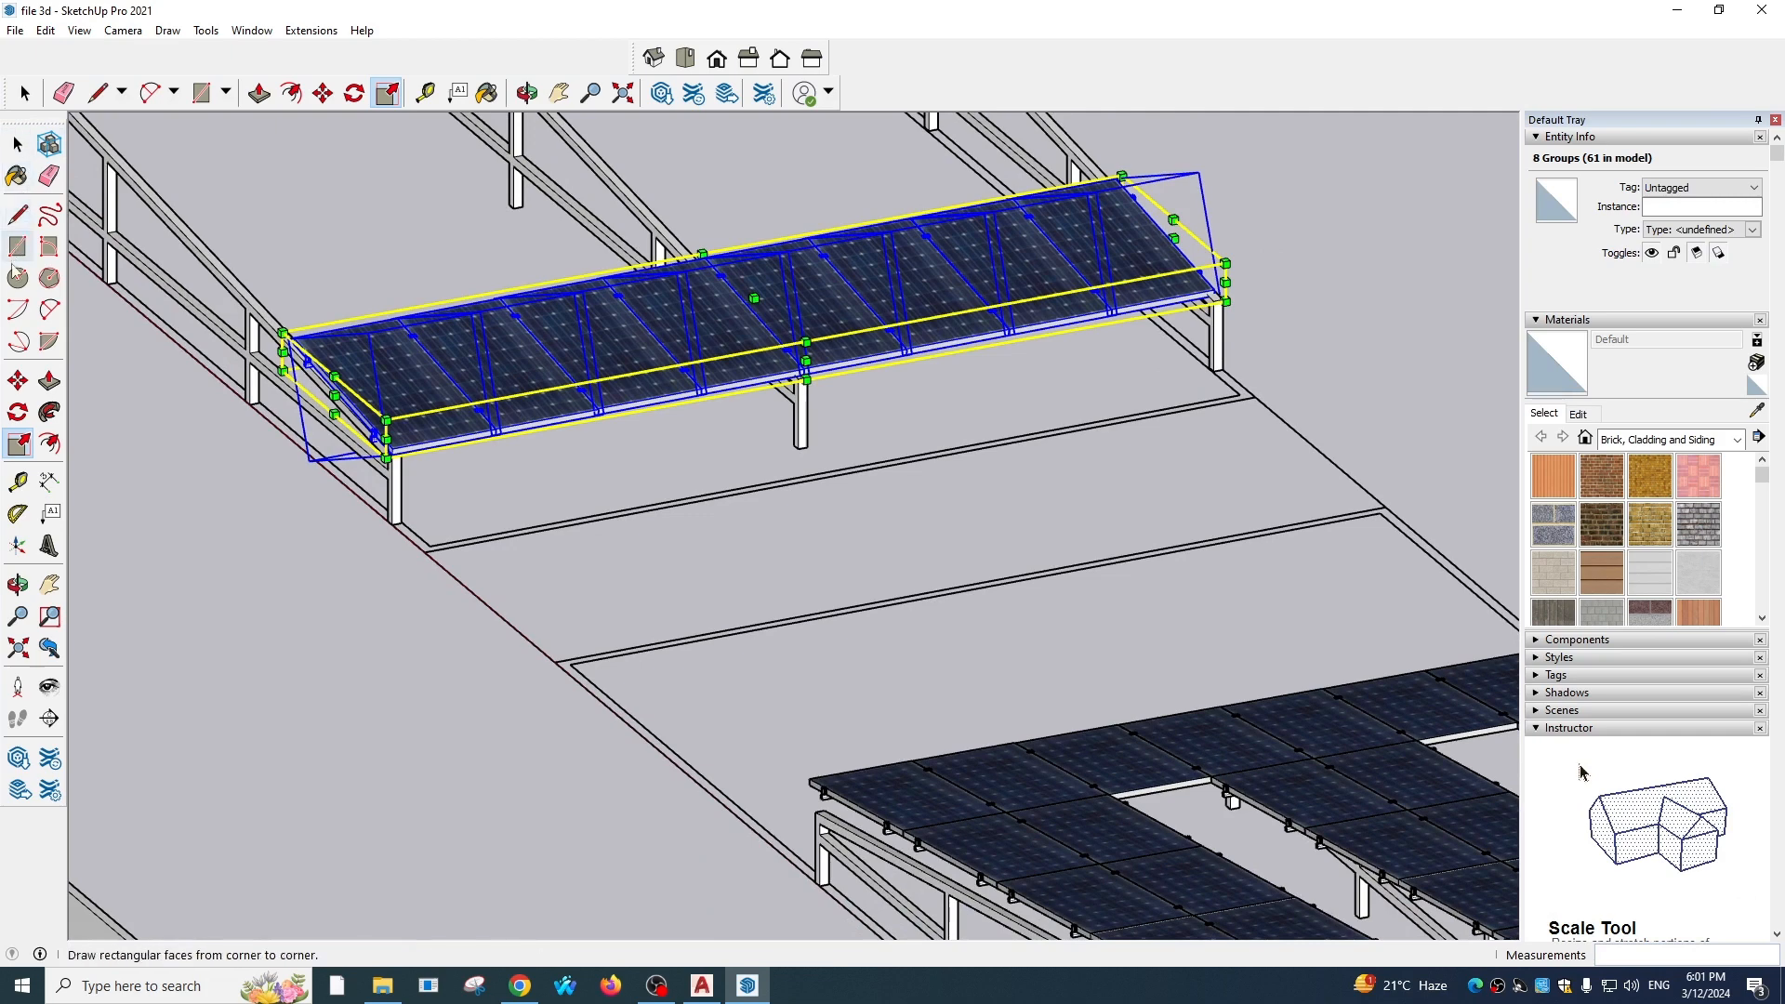
left_click(18, 410)
scroll(576, 418, "up", 5)
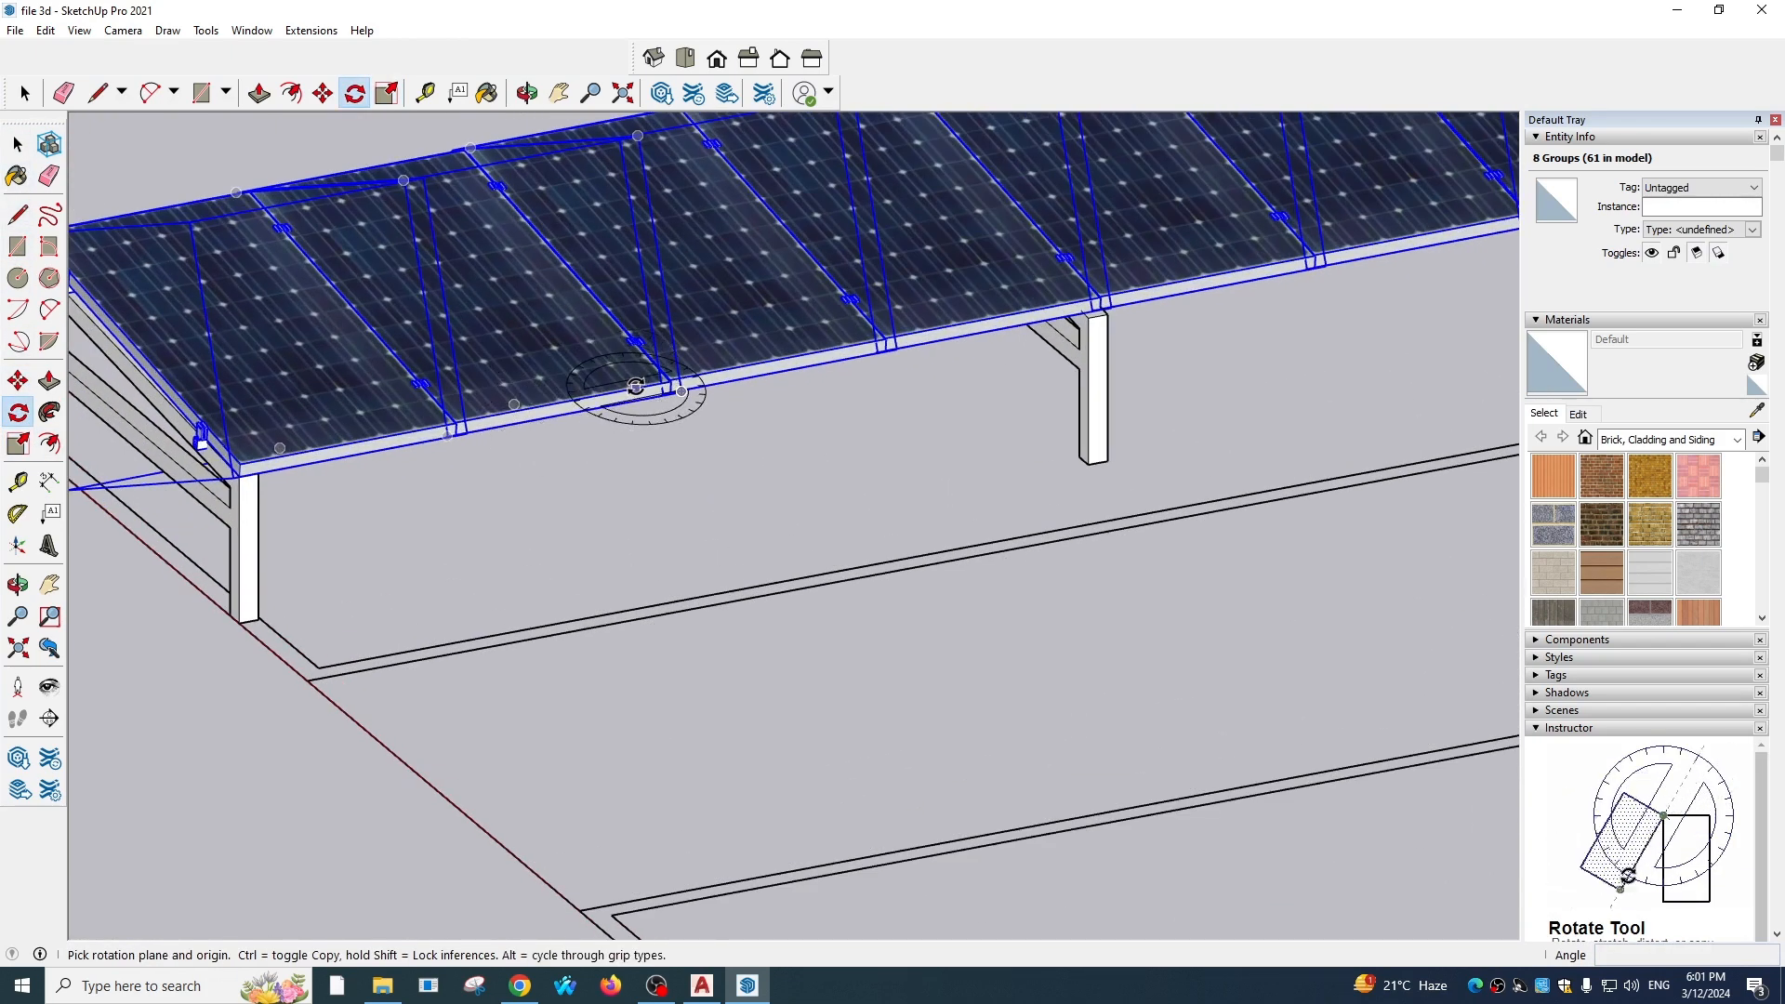
left_click(639, 391)
scroll(864, 328, "down", 2)
scroll(864, 327, "down", 1)
middle_click_drag(1199, 272, 74, 161)
left_click(19, 144)
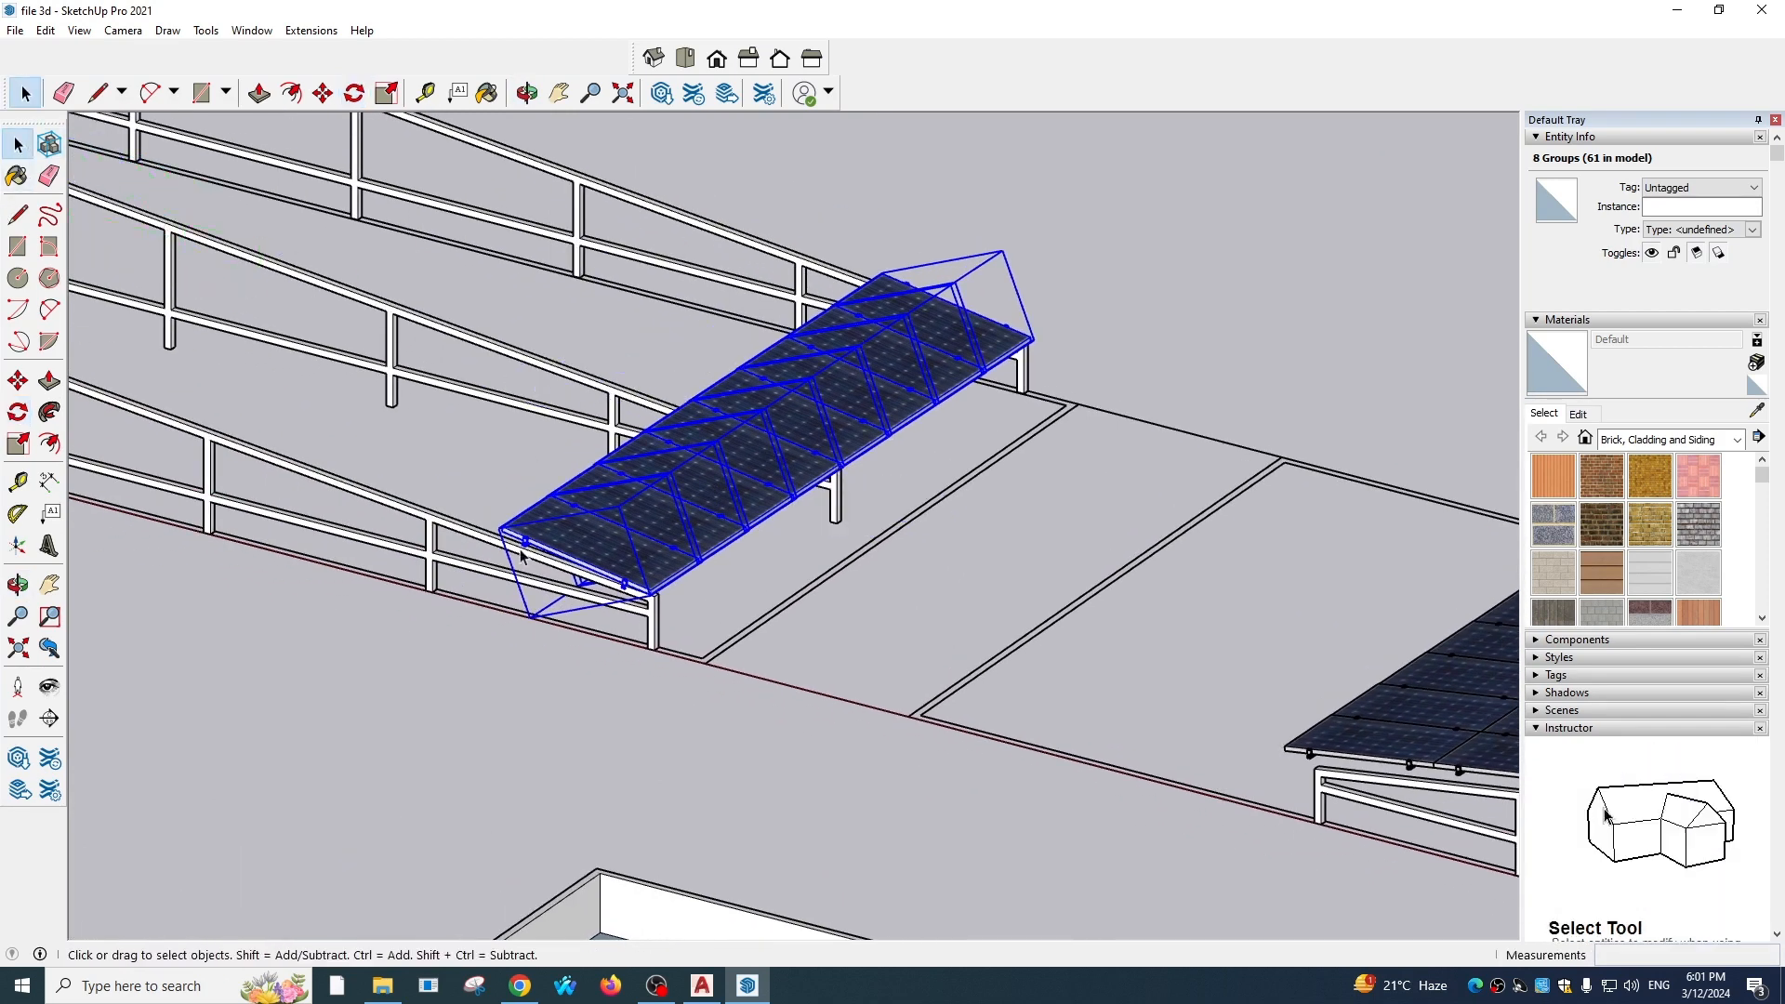
Copy the eight-panel row up the frame slope twice, corner to corner, at a spacing of about 7' 5"
scroll(654, 593, "up", 5)
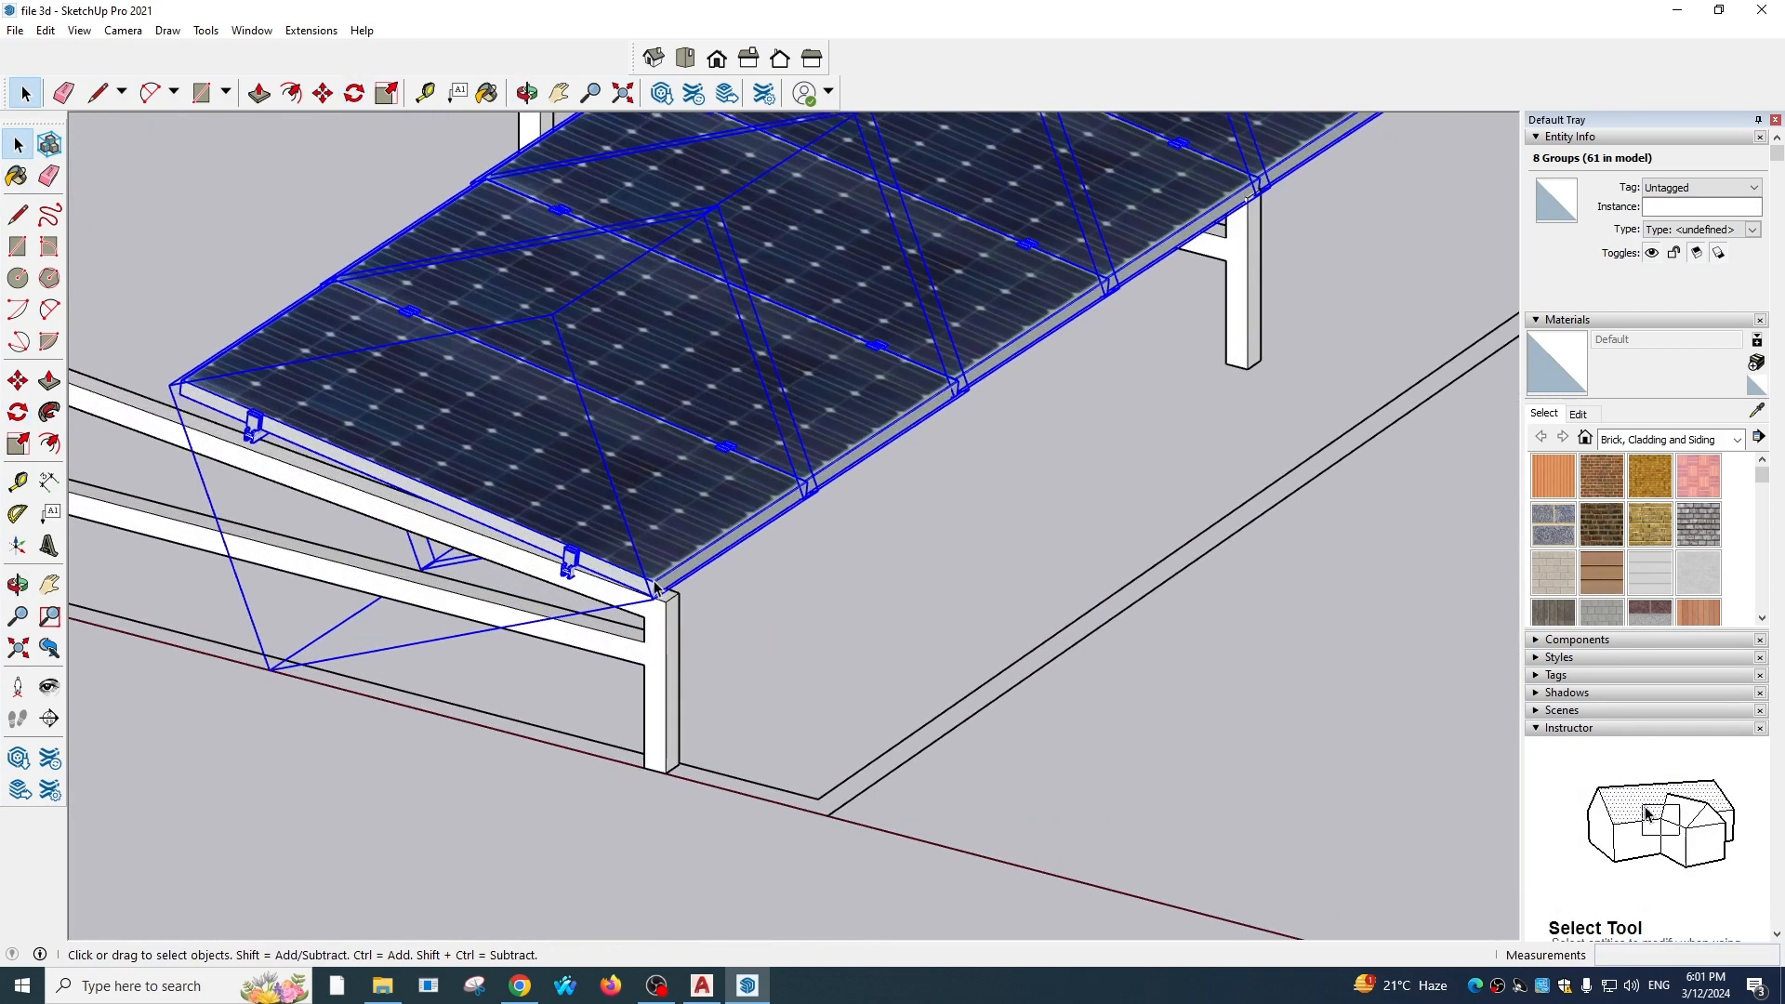
key("m")
left_click(654, 571)
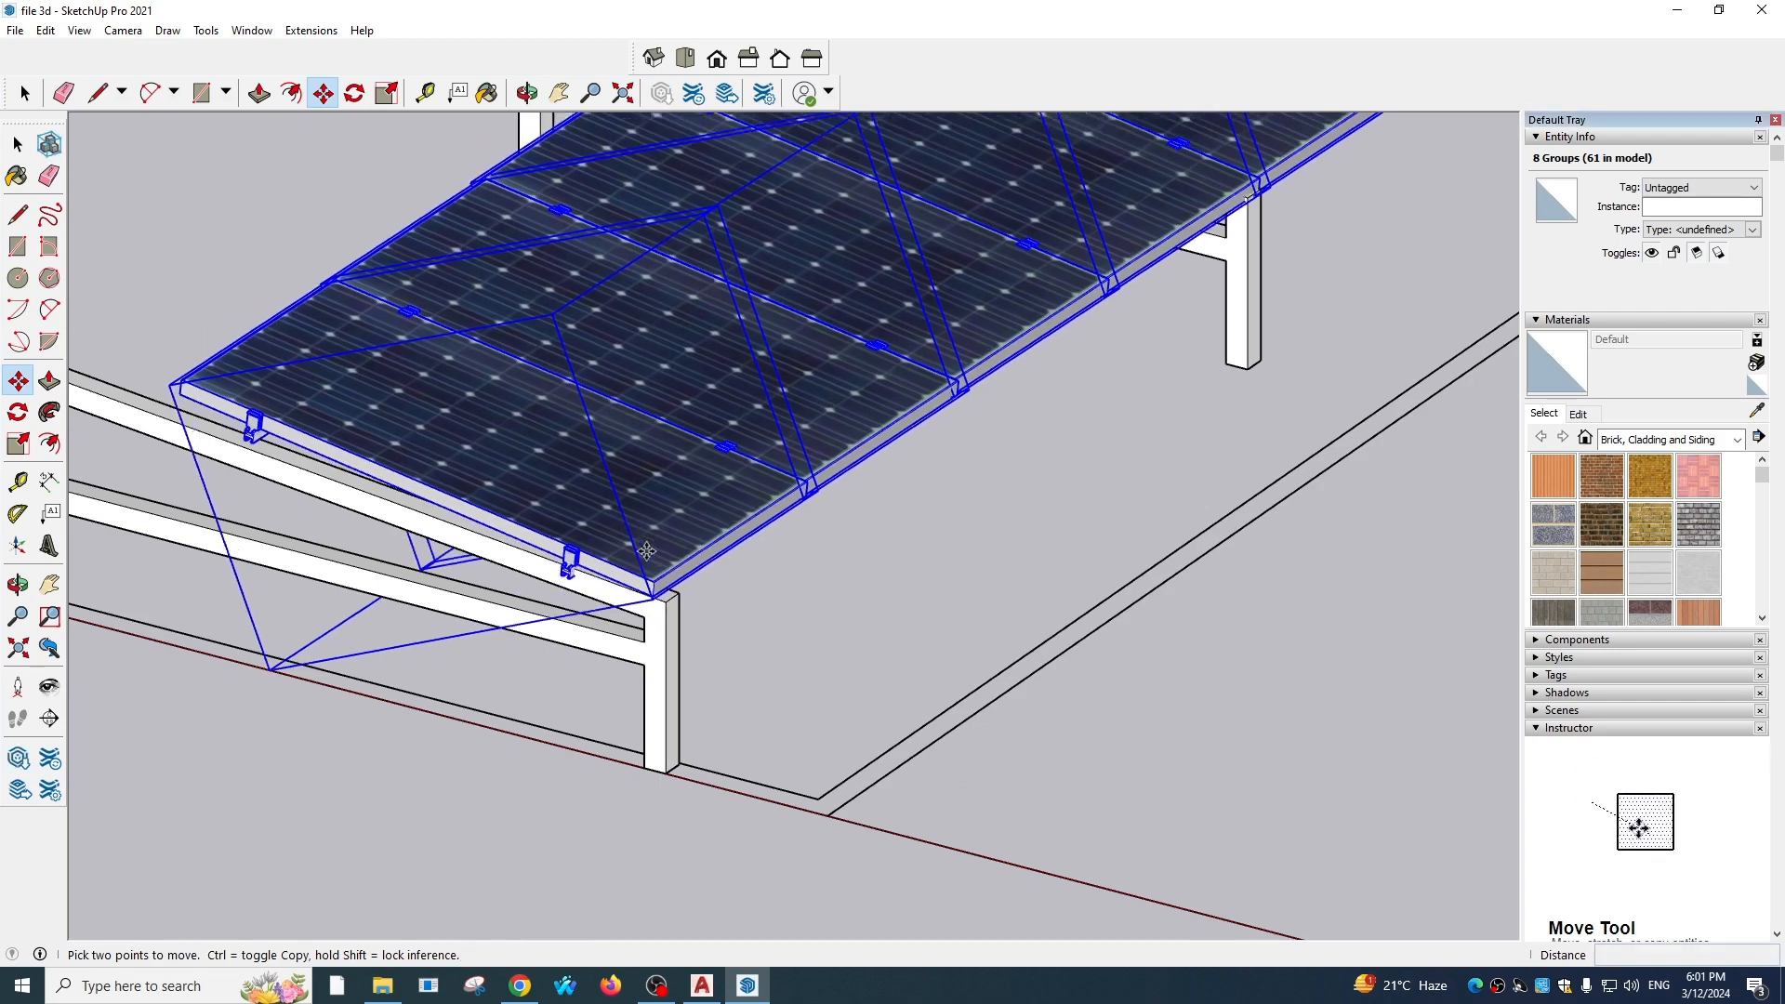
key("ctrl")
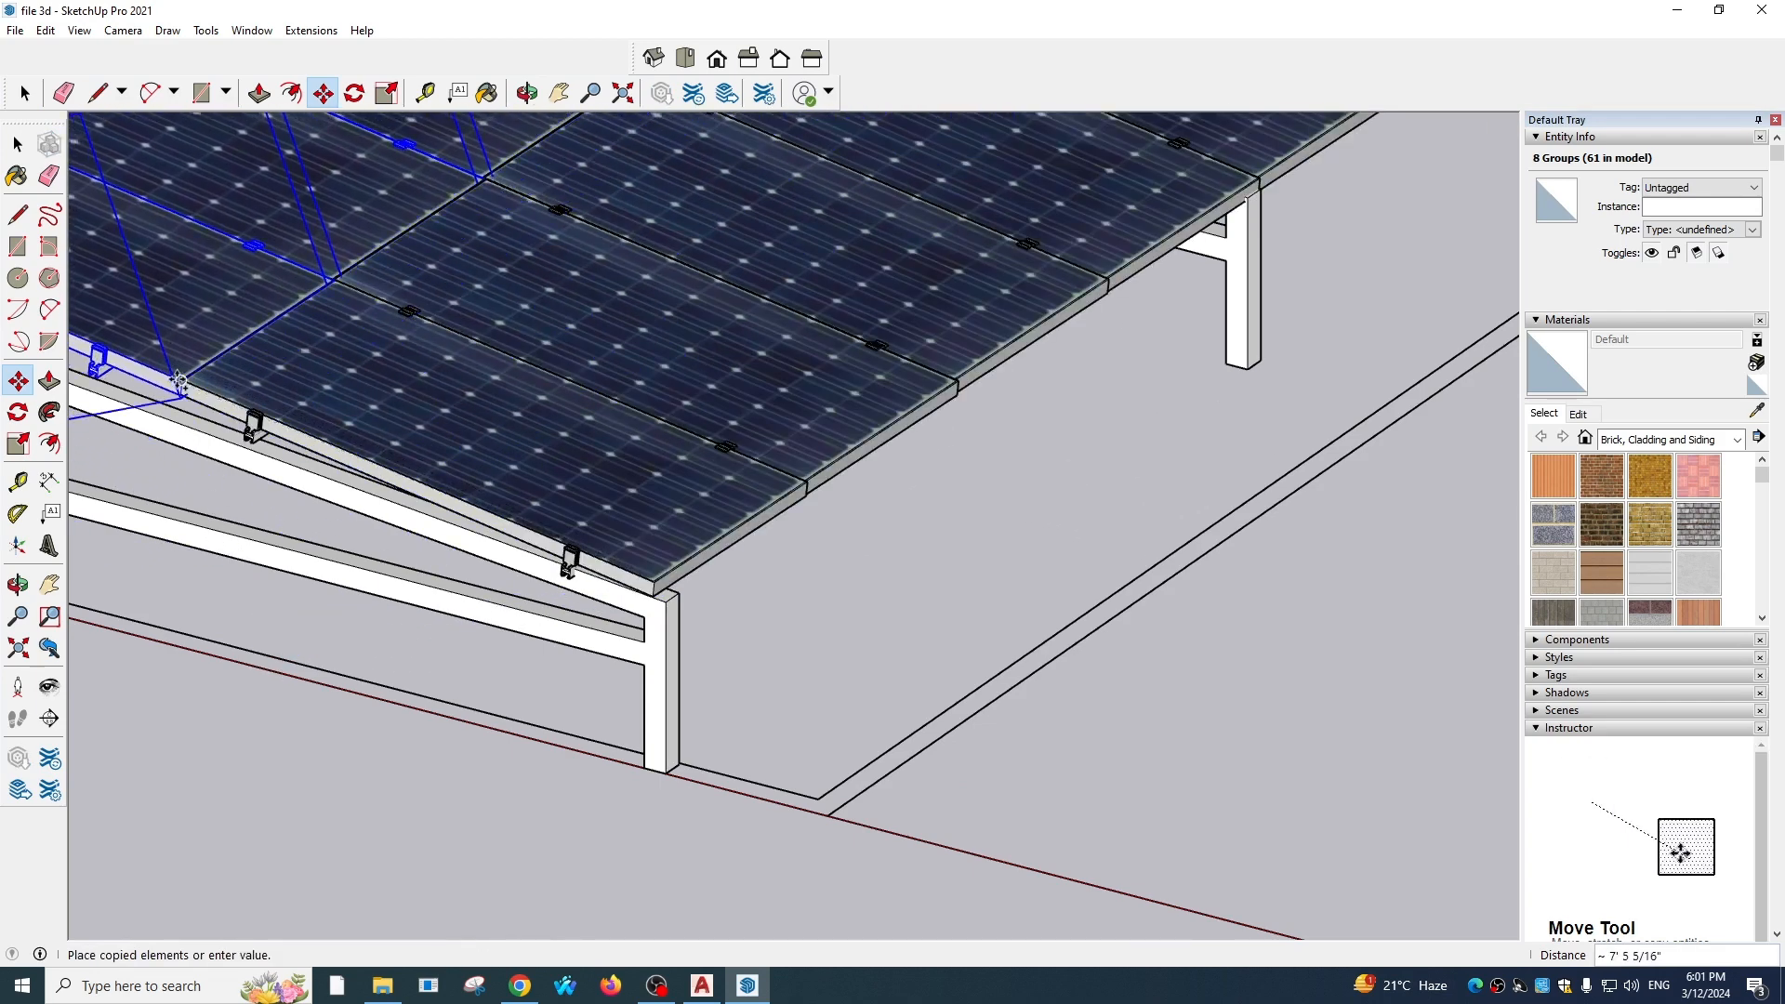
left_click(178, 376)
scroll(396, 383, "down", 1)
left_click(223, 377)
scroll(227, 296, "down", 2)
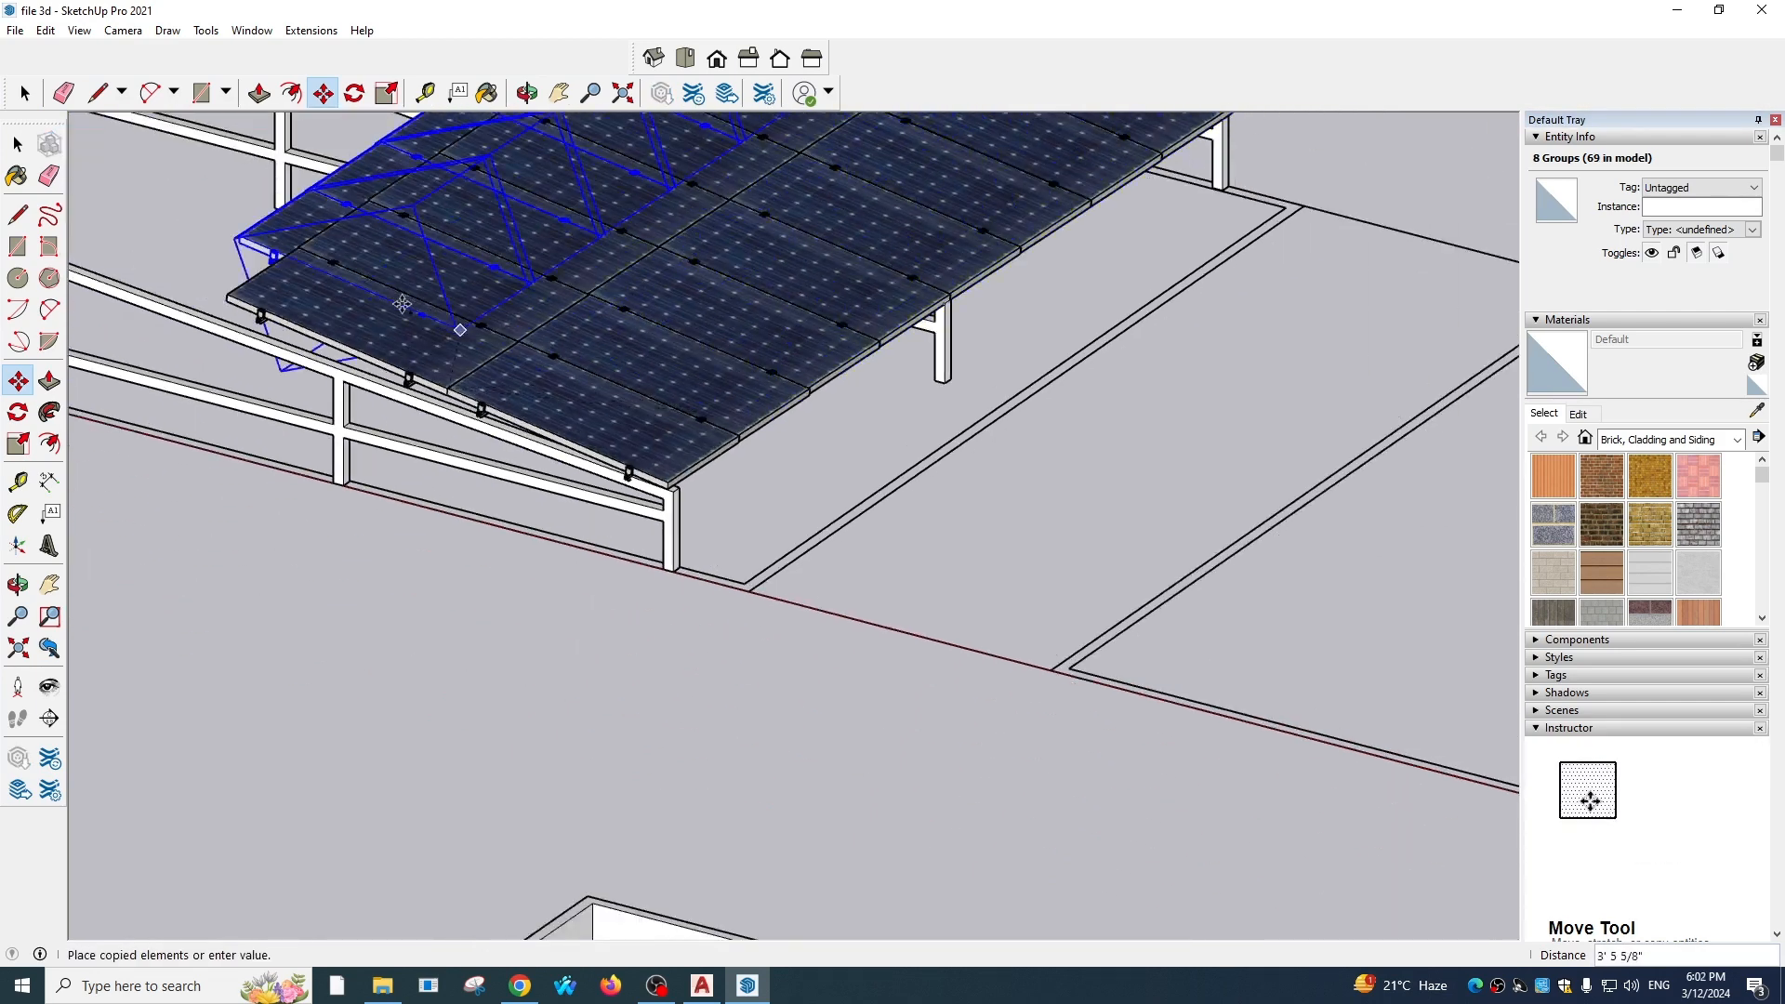
left_click(228, 295)
Add two more copies of the uppermost panel row further up the slope, each placed edge to edge with the previous one
scroll(228, 296, "down", 3)
scroll(374, 330, "up", 3)
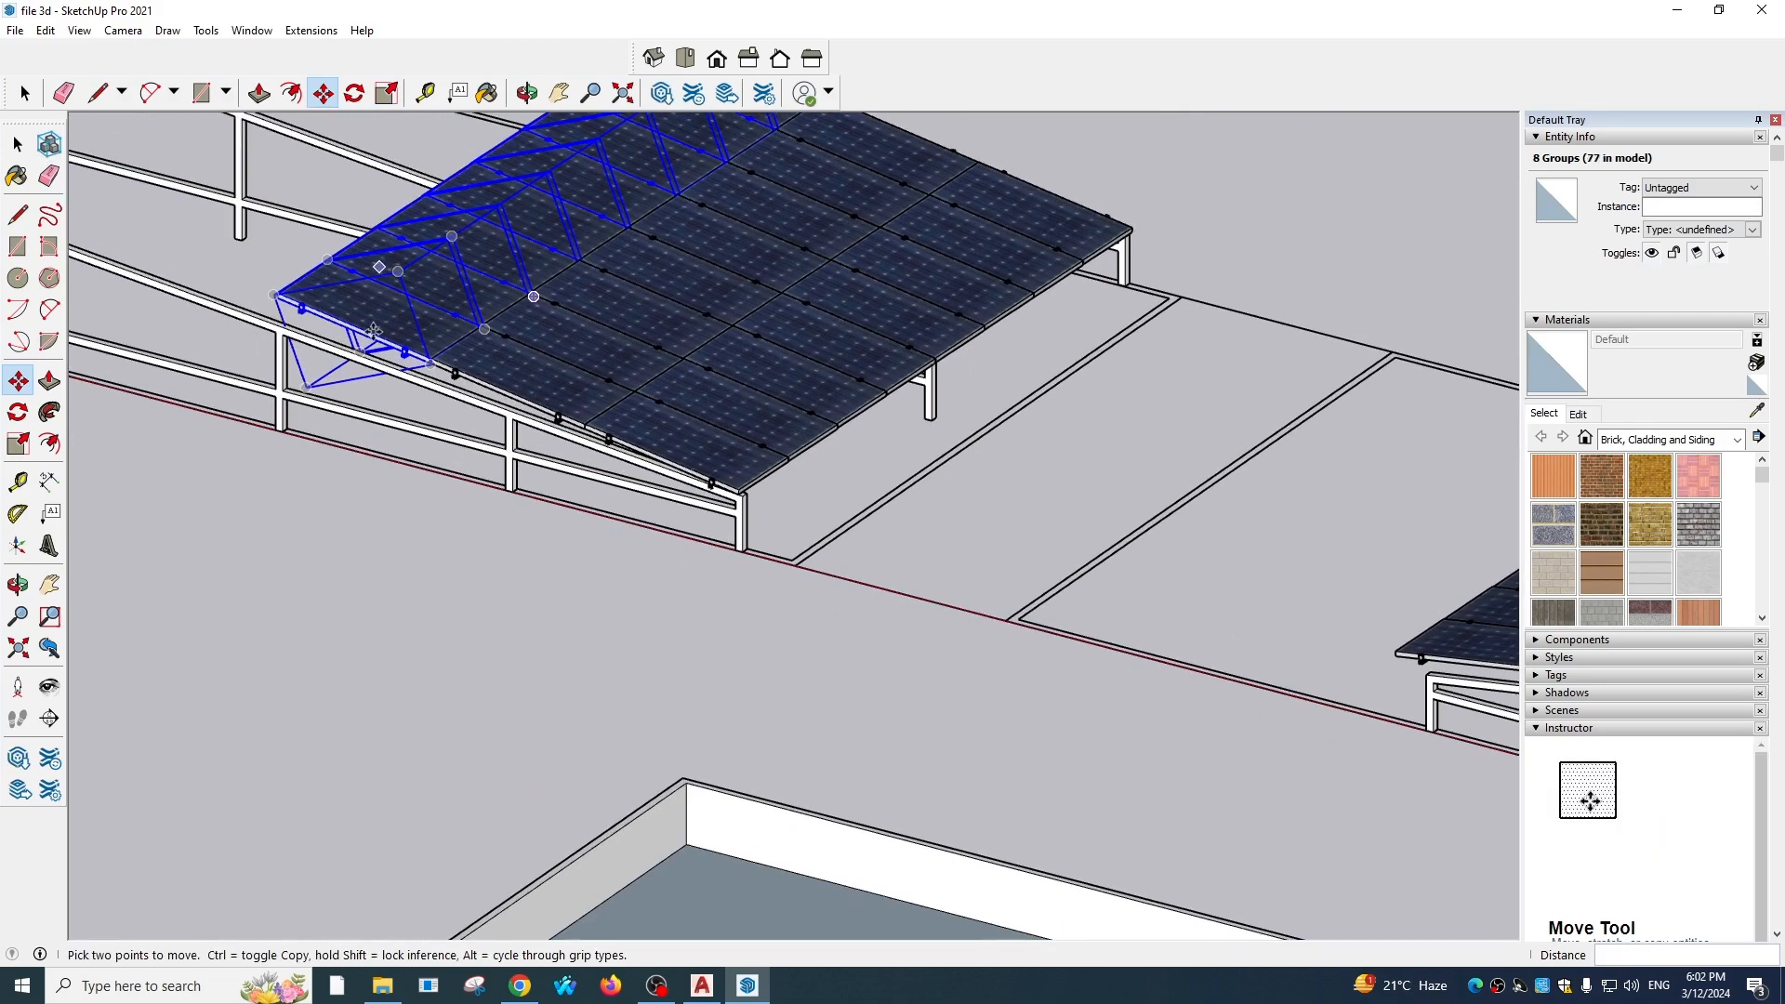
left_click(433, 358)
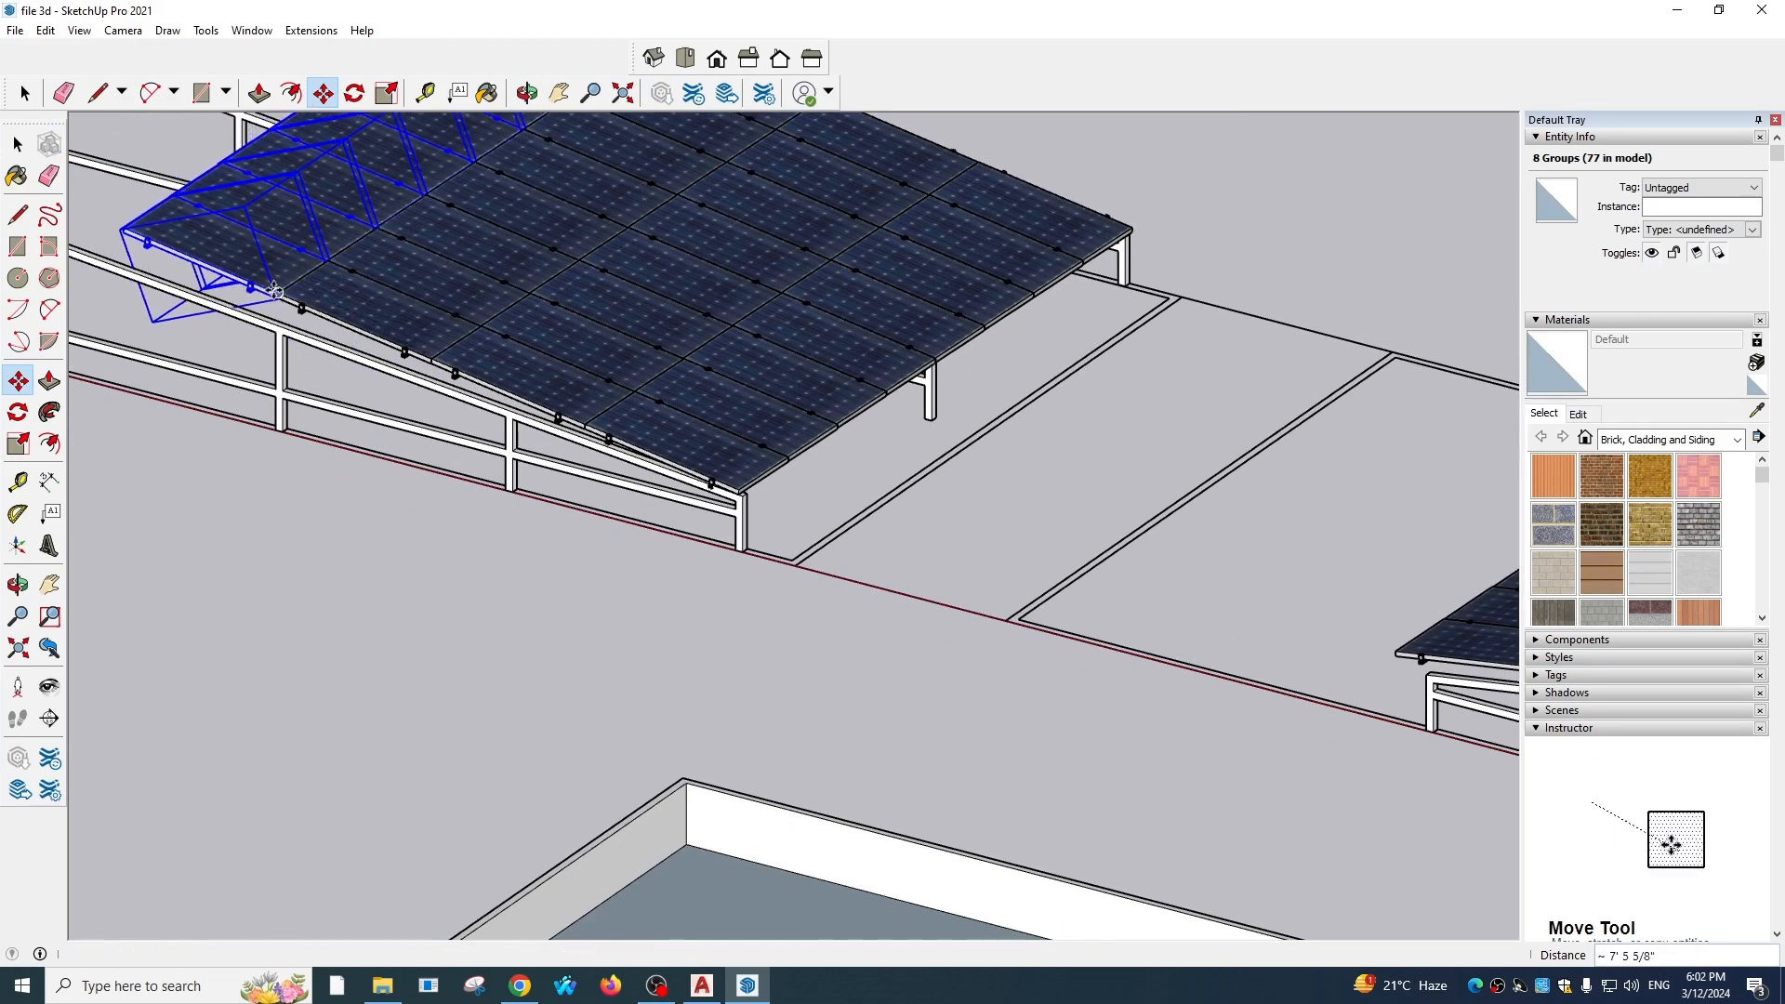
left_click(275, 291)
scroll(275, 291, "down", 2)
scroll(355, 311, "up", 4)
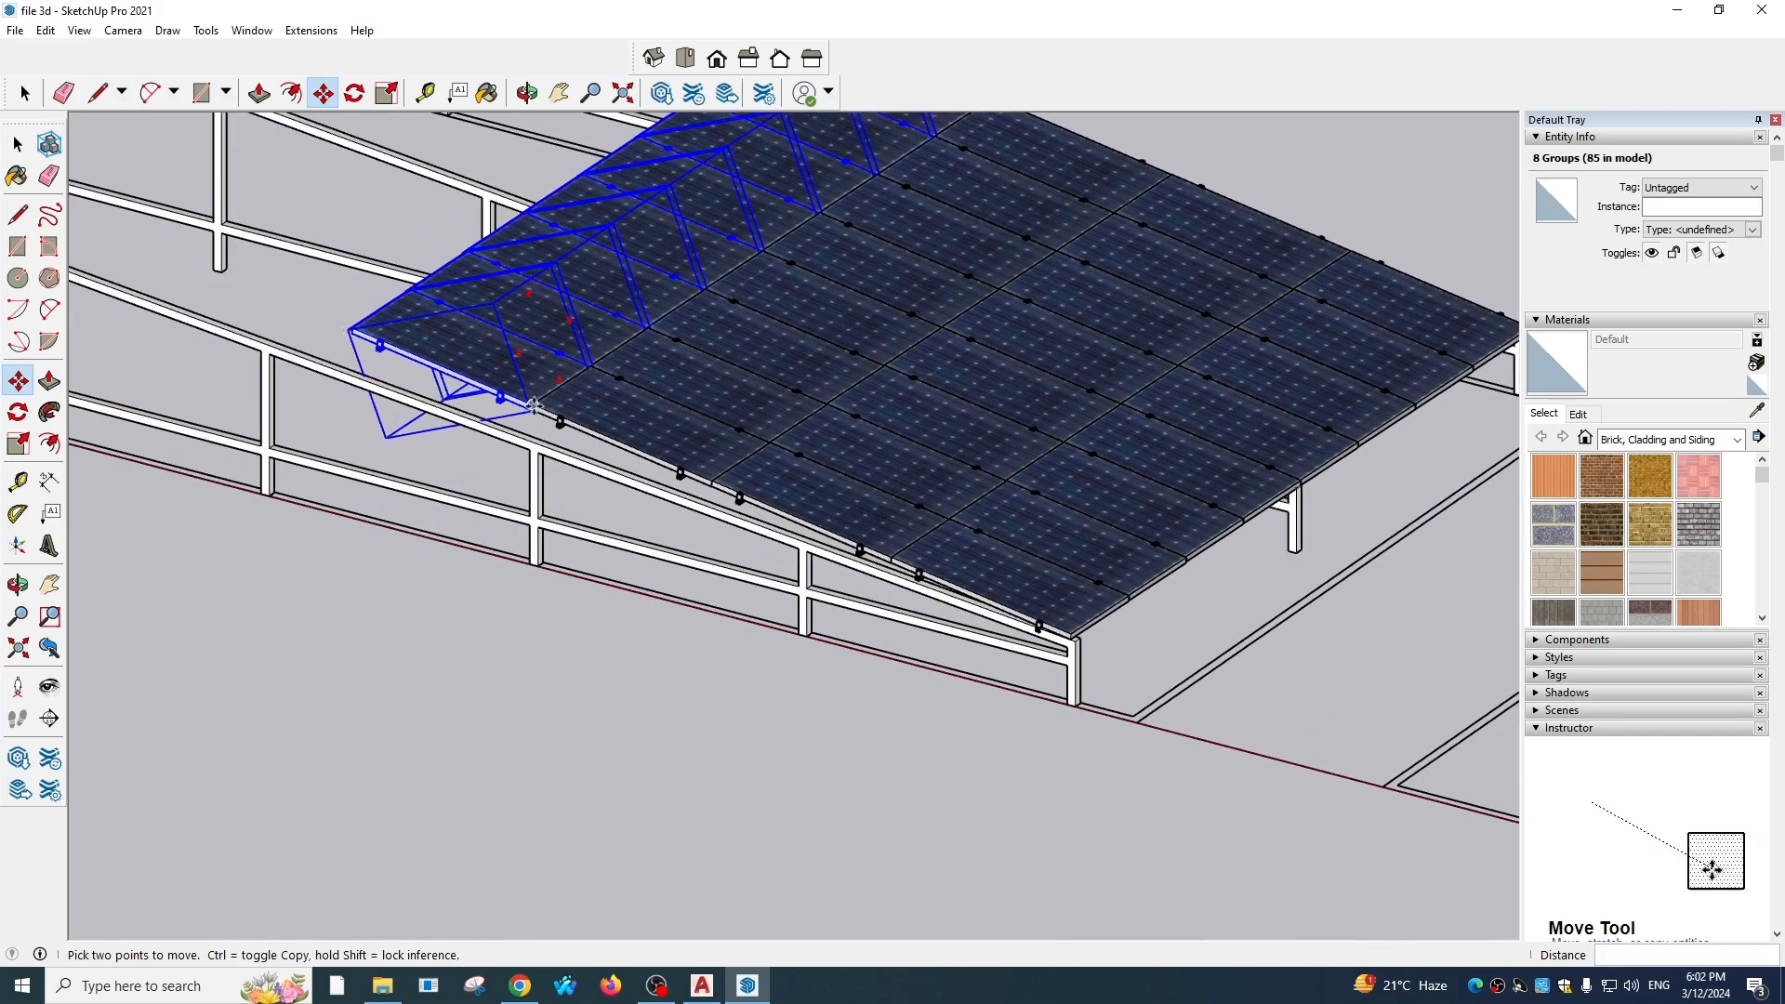
left_click(532, 405)
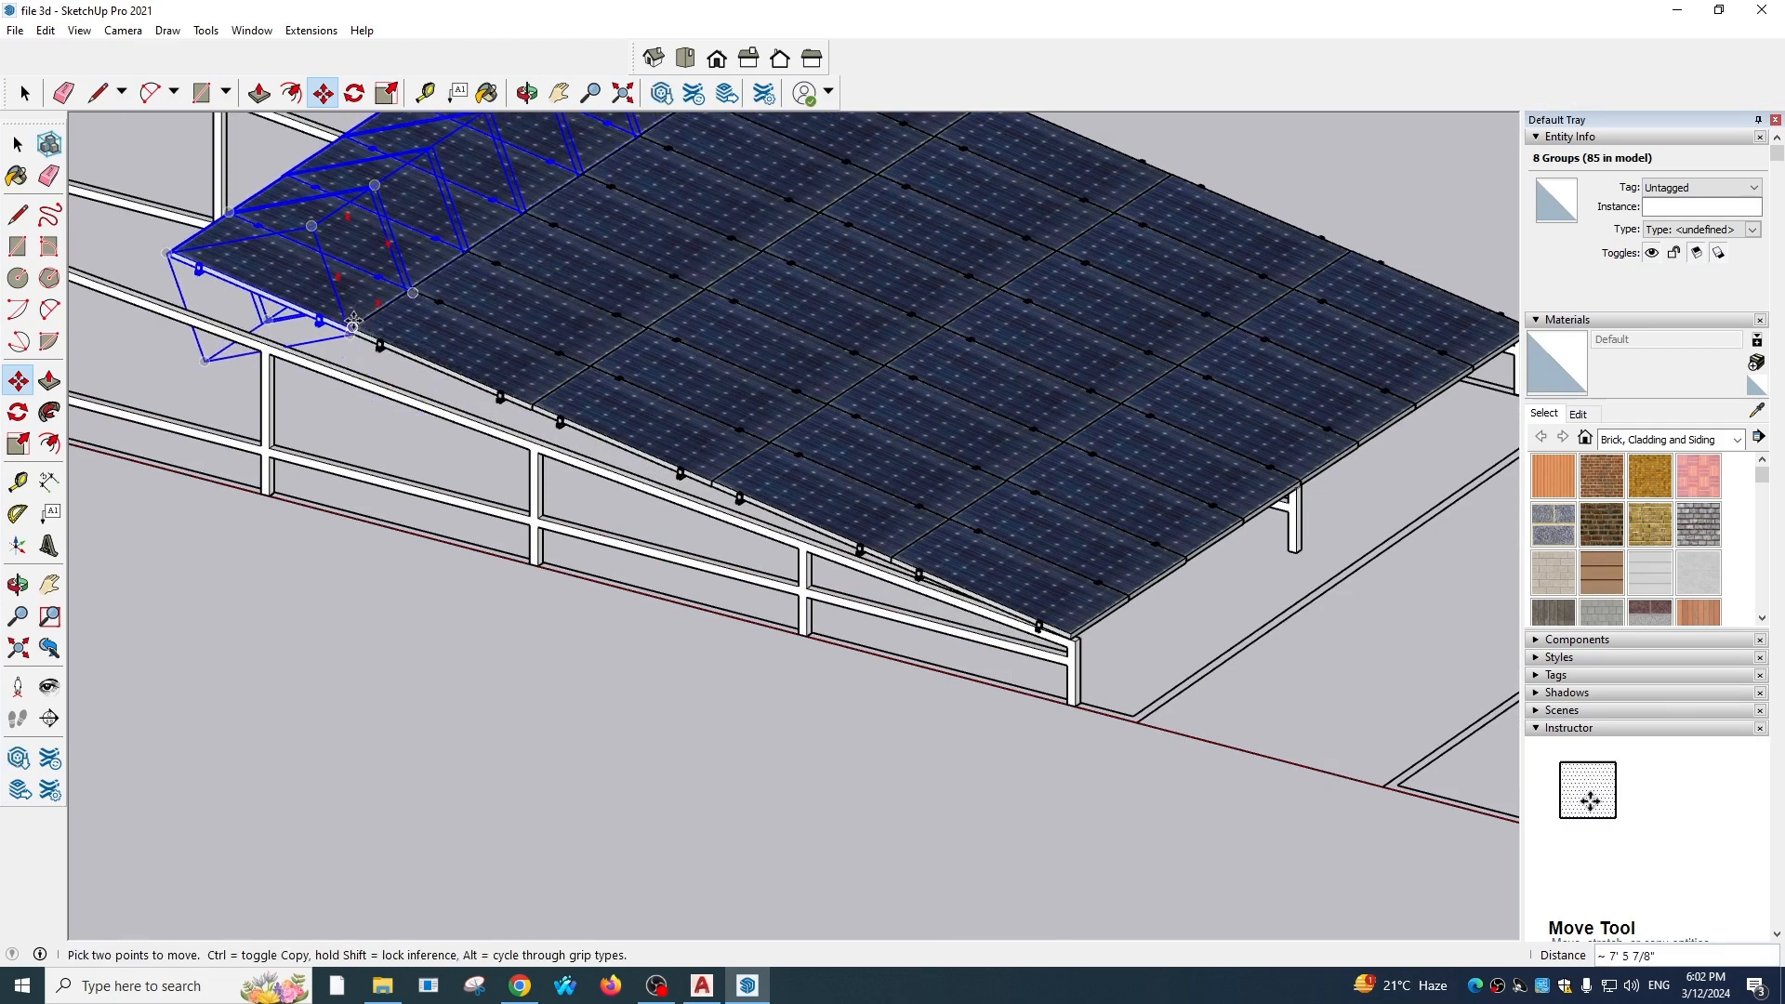
Keep copying the uppermost eight-panel row up the slope, edge to edge, until eight rows cover the new frames
left_click(203, 257)
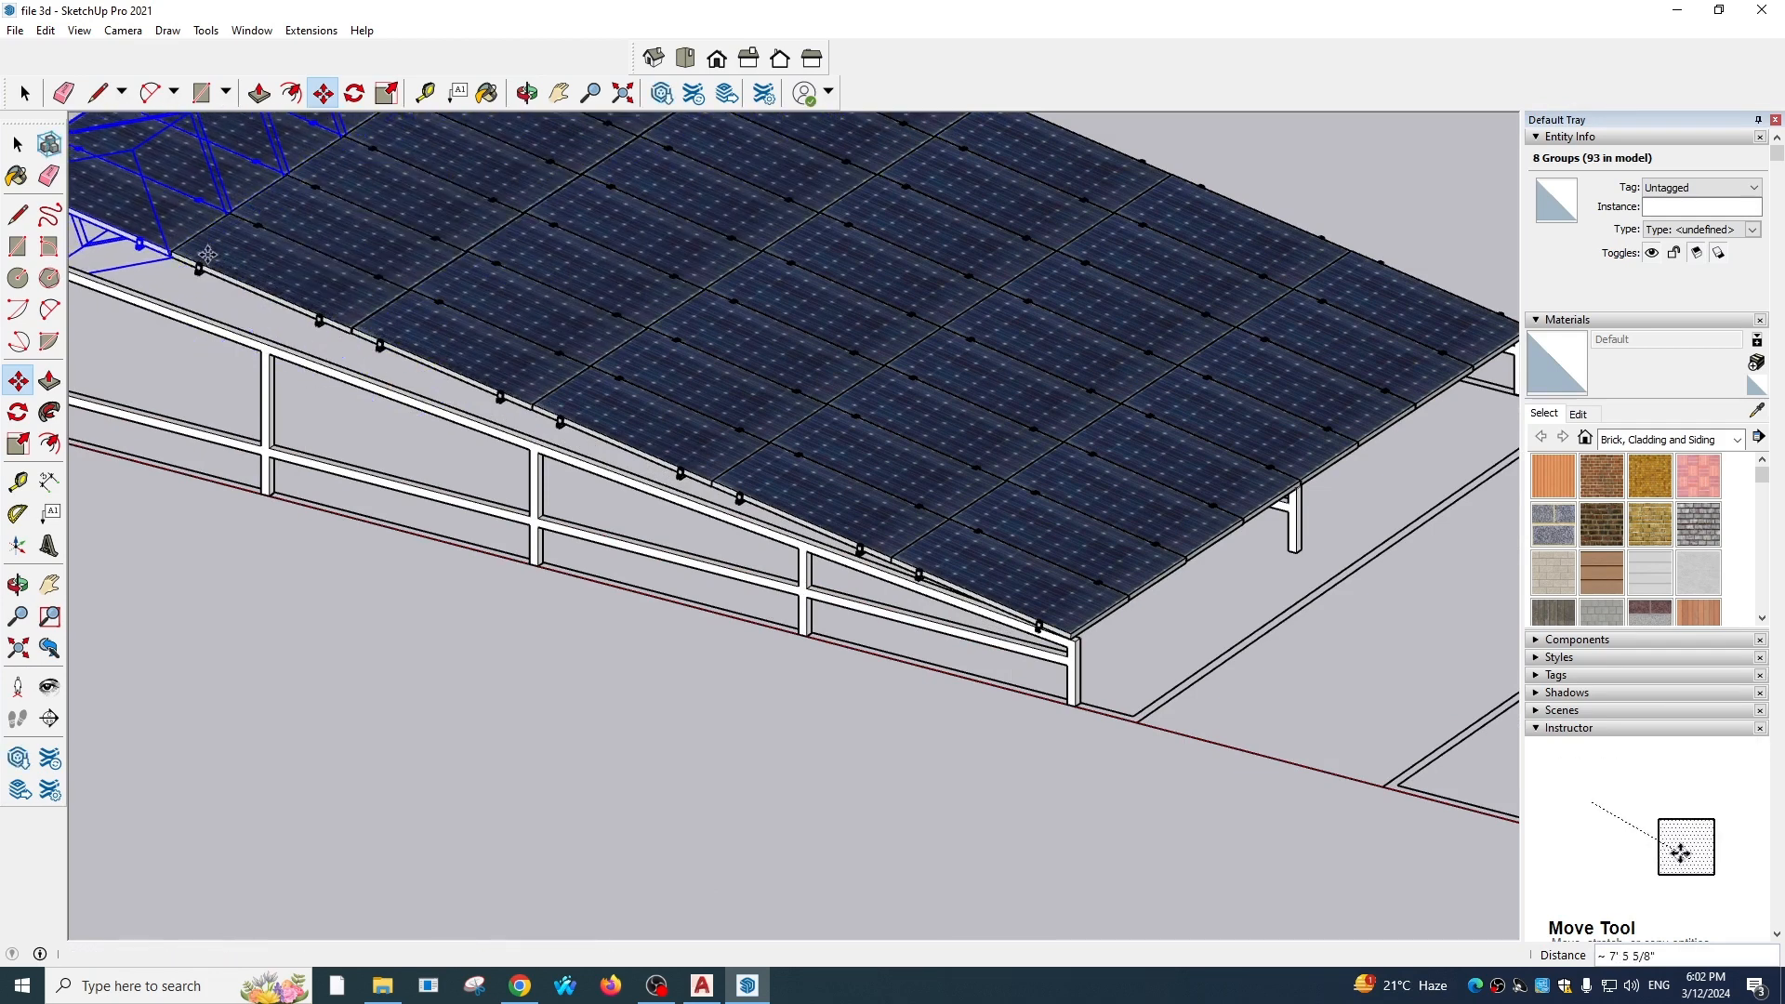
scroll(930, 465, "down", 3)
scroll(516, 279, "up", 2)
left_click(498, 381)
key("ctrl")
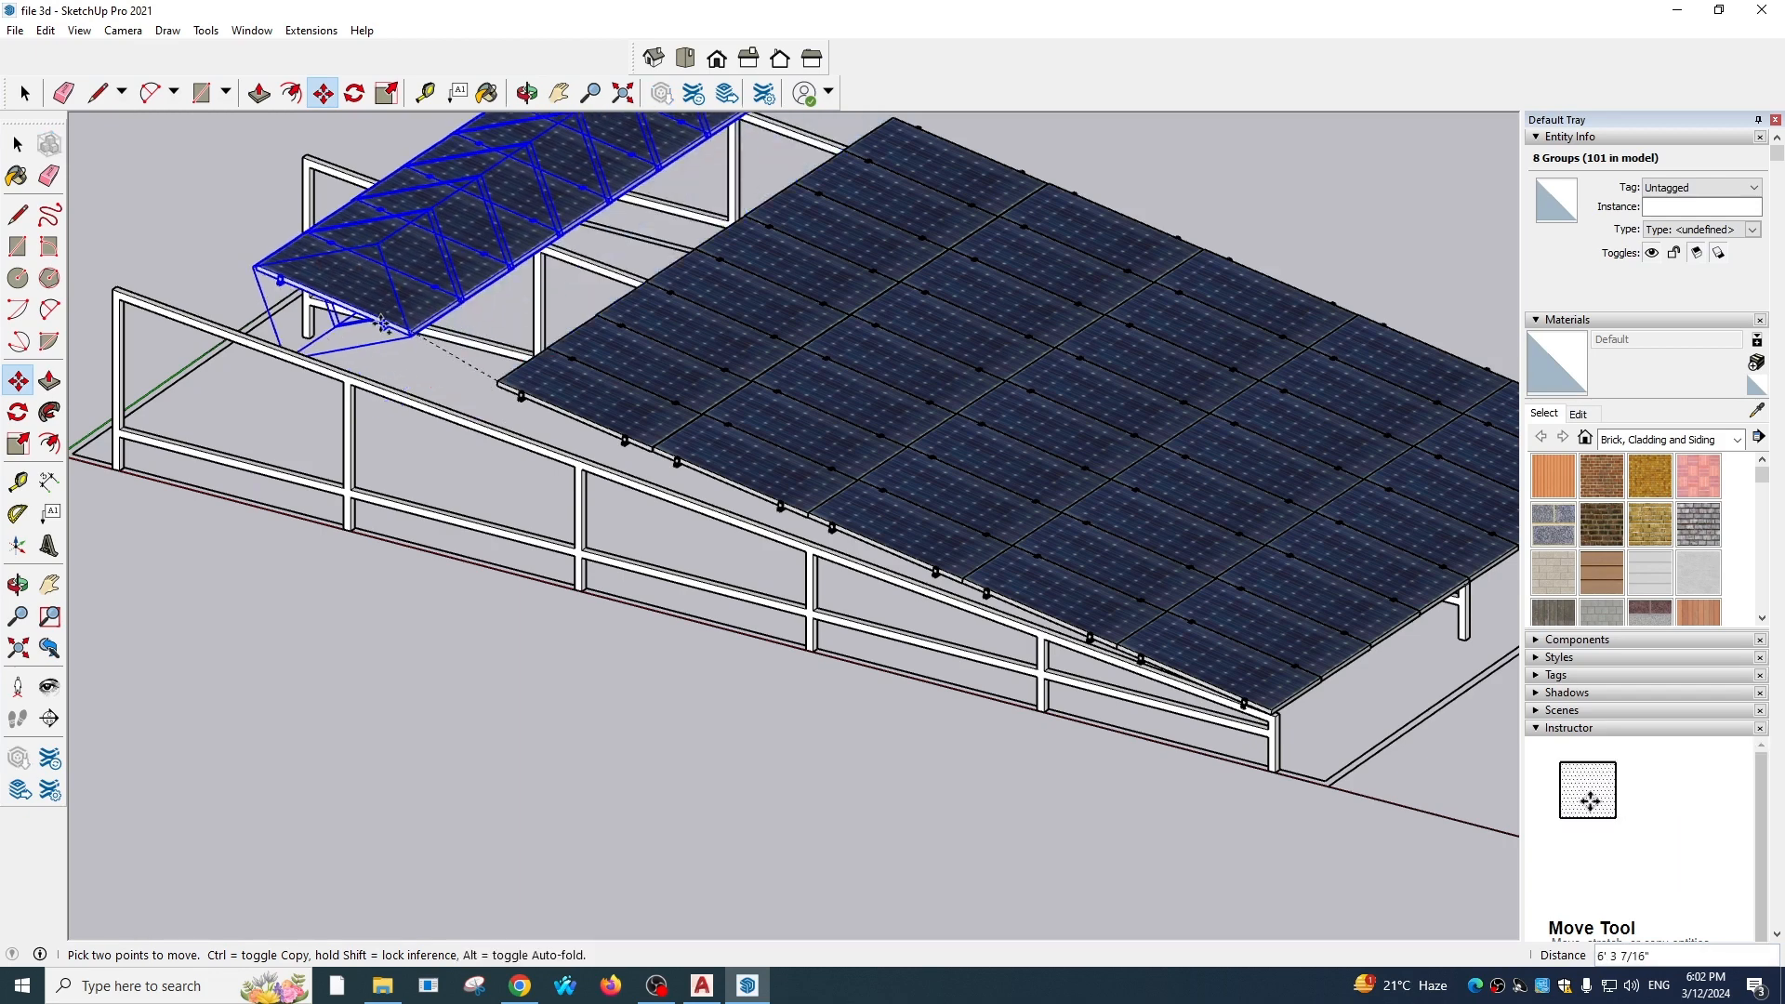
key("ctrl")
left_click(342, 314)
scroll(390, 362, "down", 2)
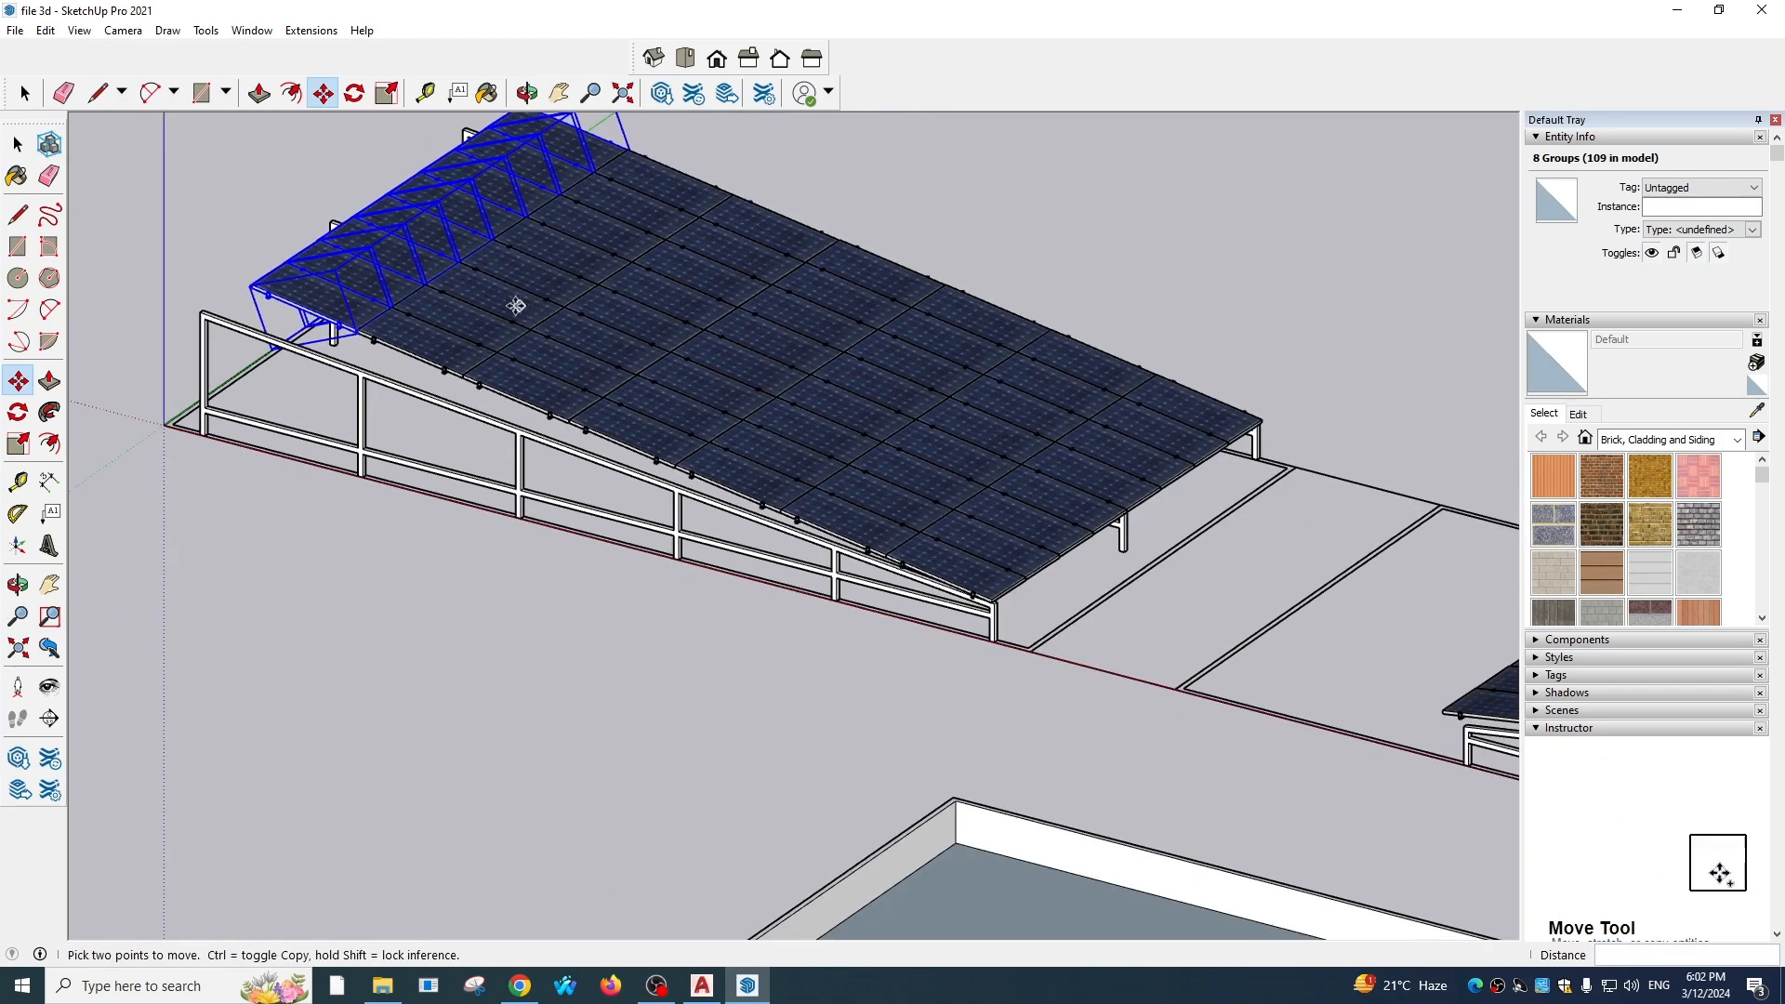
left_click(356, 333)
key("ctrl")
left_click(249, 287)
key("ctrl+t")
Select all 64 panels without the frames and rotate them about their low front corner down onto the frame's slope
middle_click_drag(1115, 558, 650, 521)
scroll(948, 626, "down", 1)
middle_click_drag(1008, 661, 864, 431, "shift")
scroll(873, 483, "down", 1)
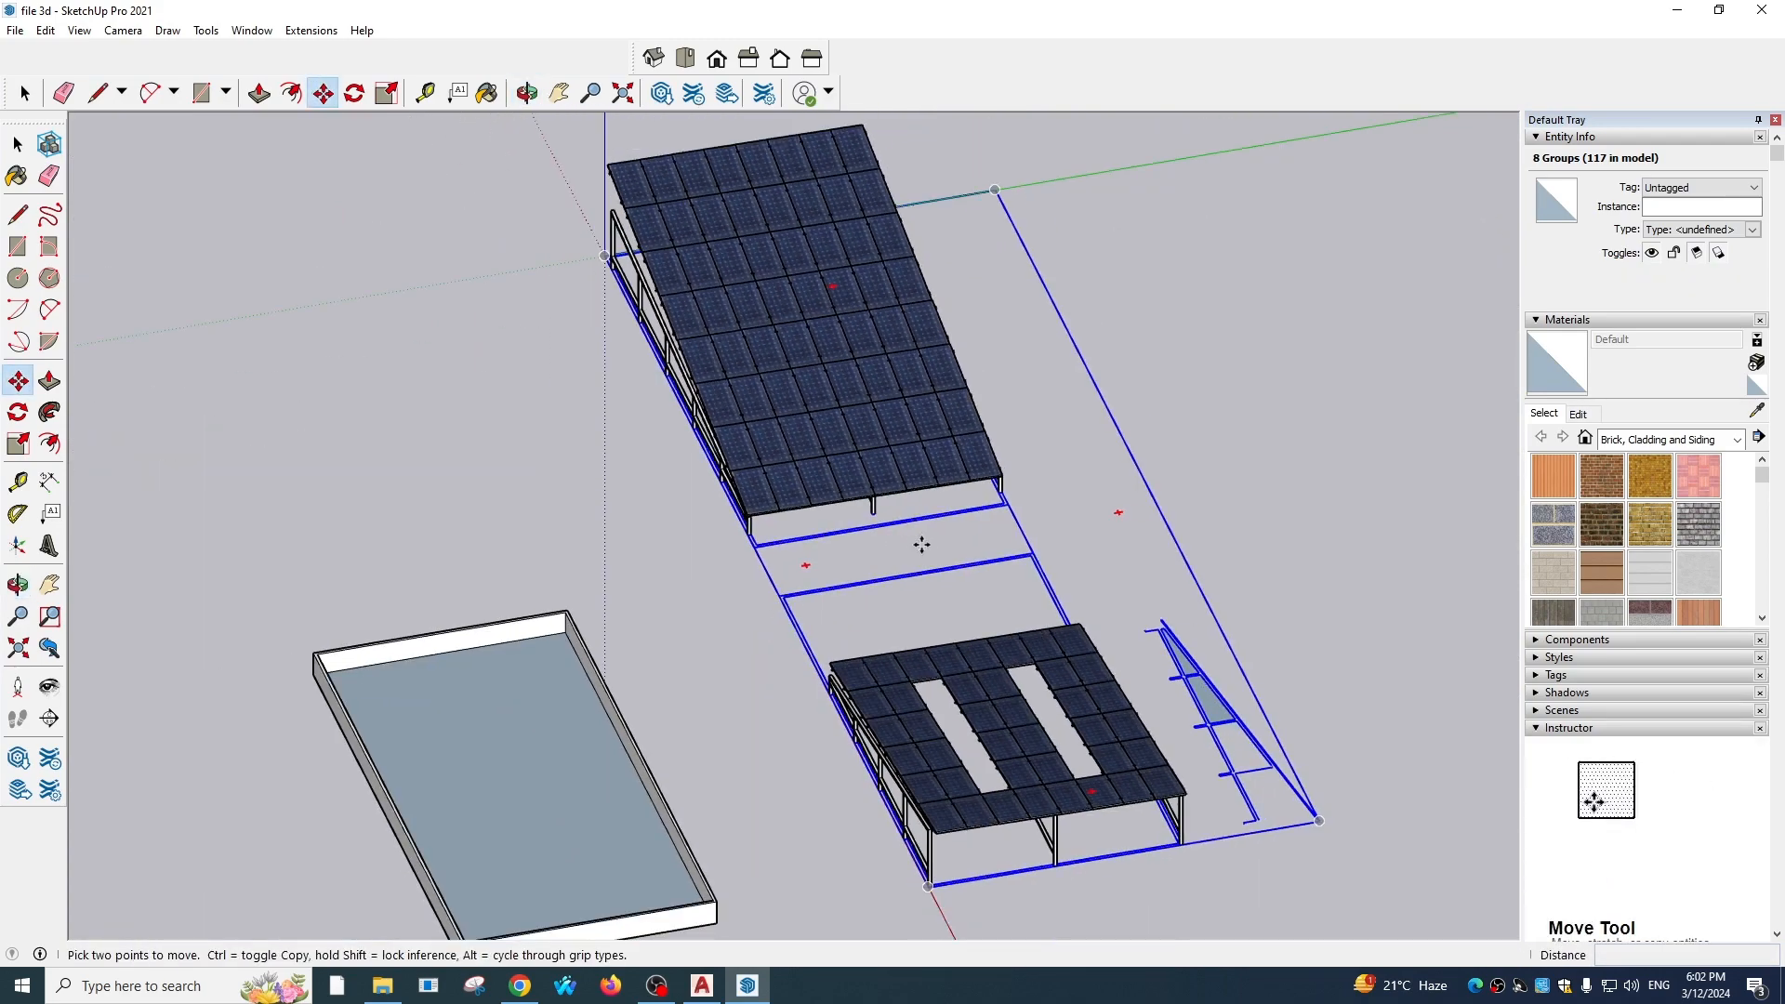
middle_click_drag(717, 398, 787, 277)
key("ctrl+t")
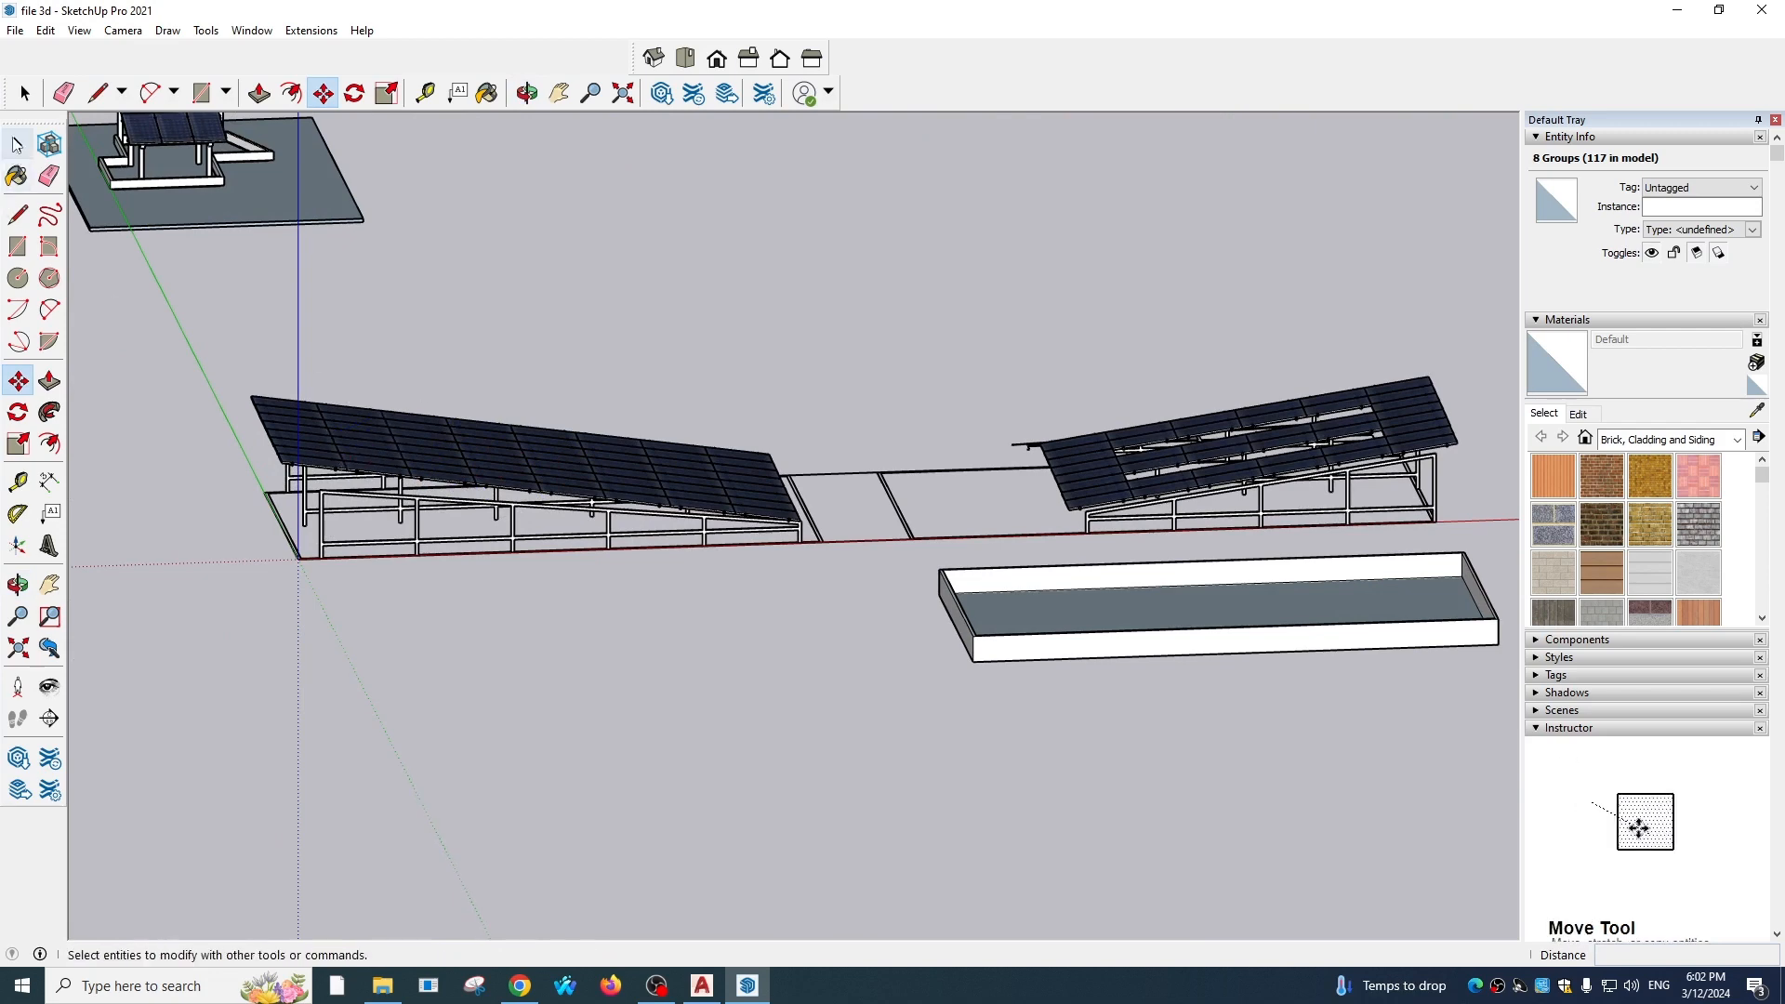
left_click(17, 146)
left_click_drag(800, 509, 850, 522)
middle_click_drag(839, 450, 822, 266)
key("ctrl+a")
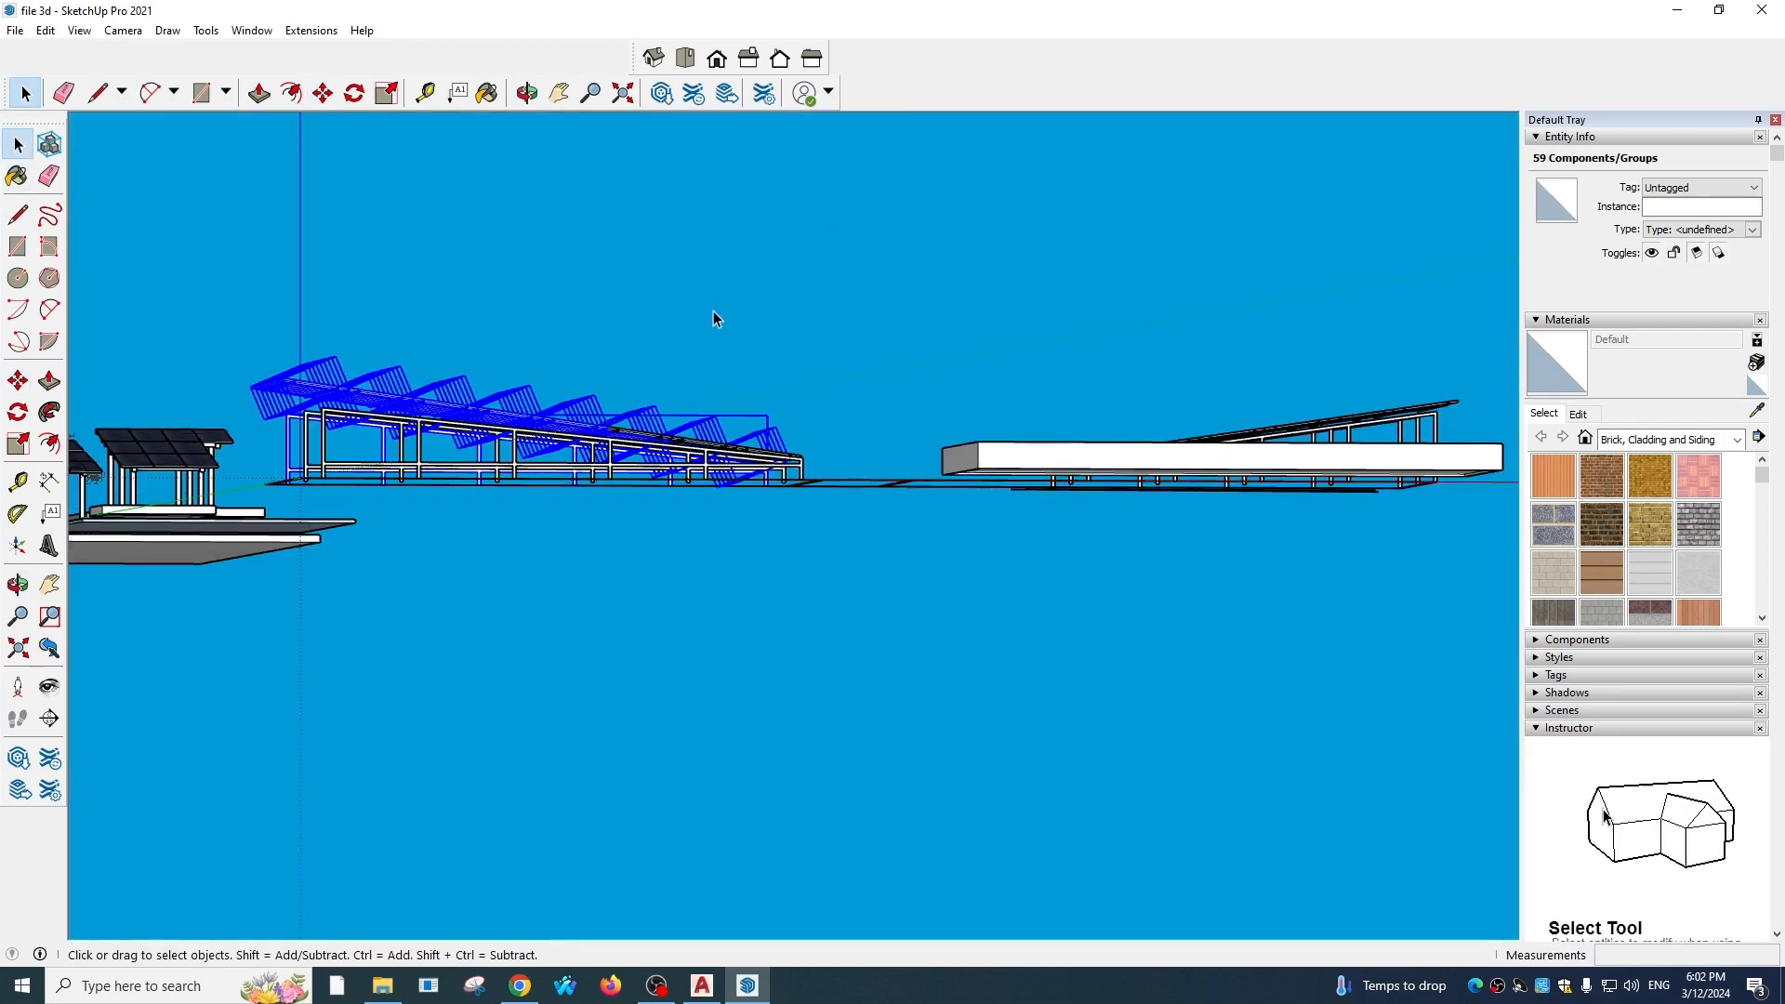
middle_click_drag(712, 311, 298, 449)
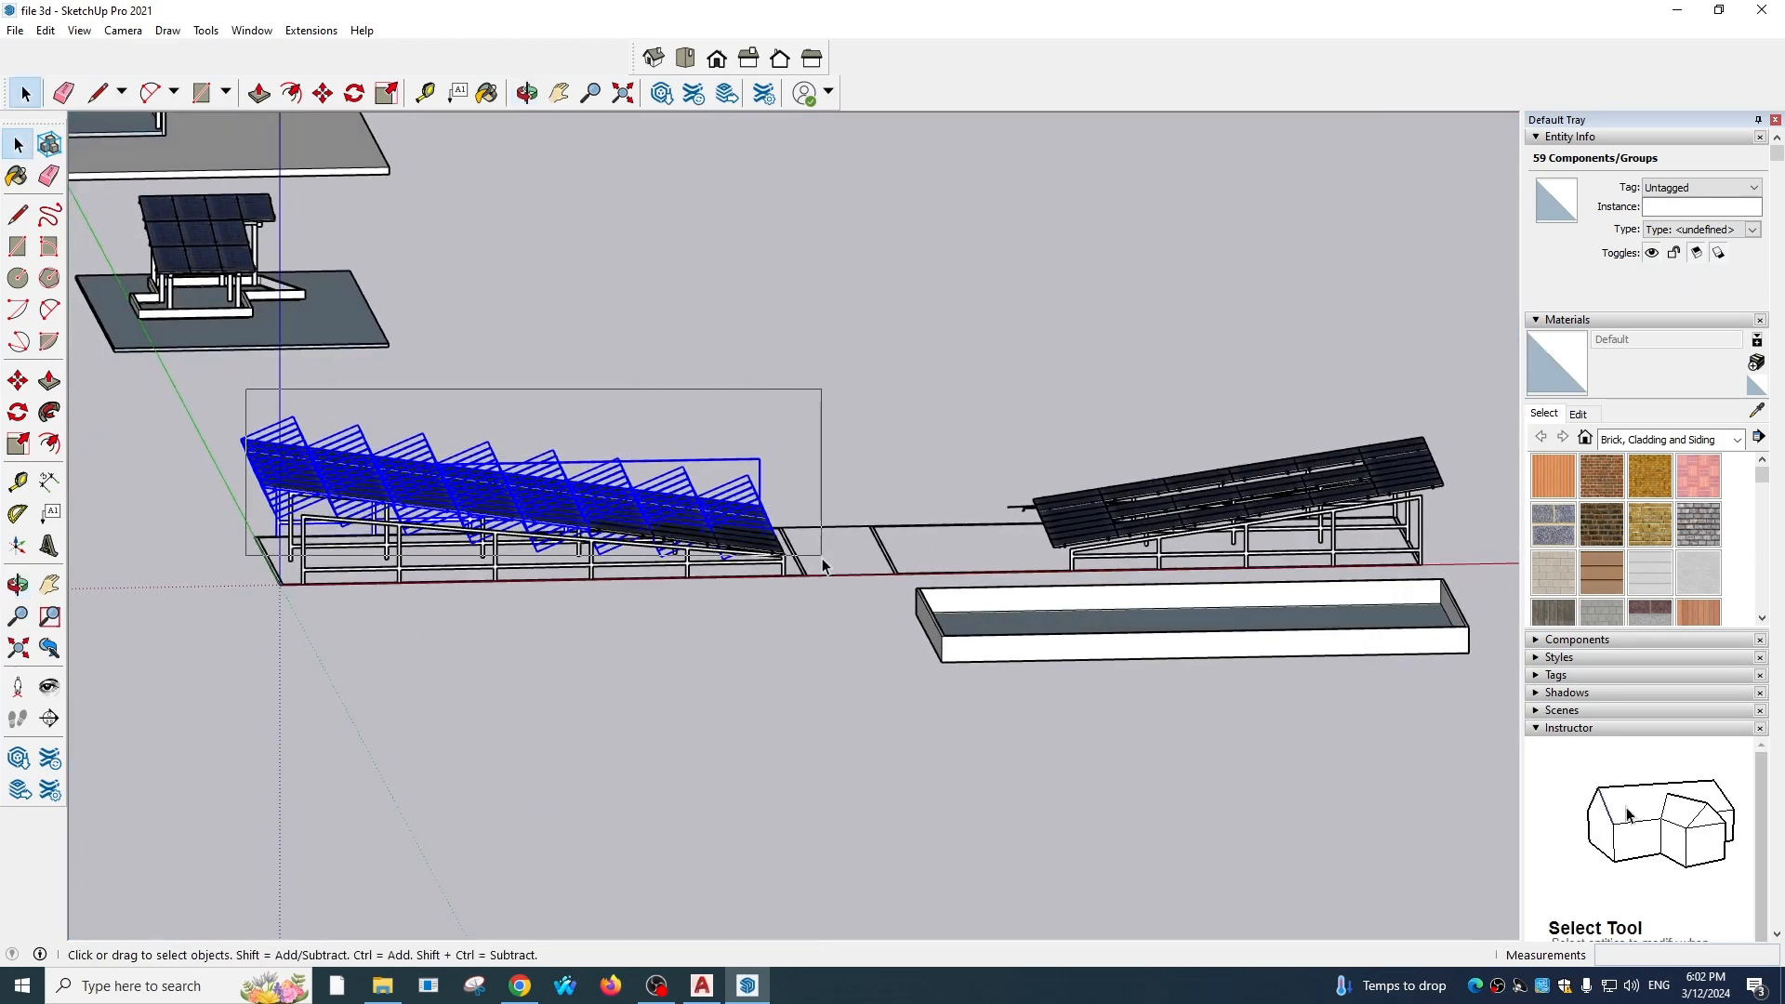
left_click_drag(822, 568, 822, 569)
scroll(290, 532, "up", 3)
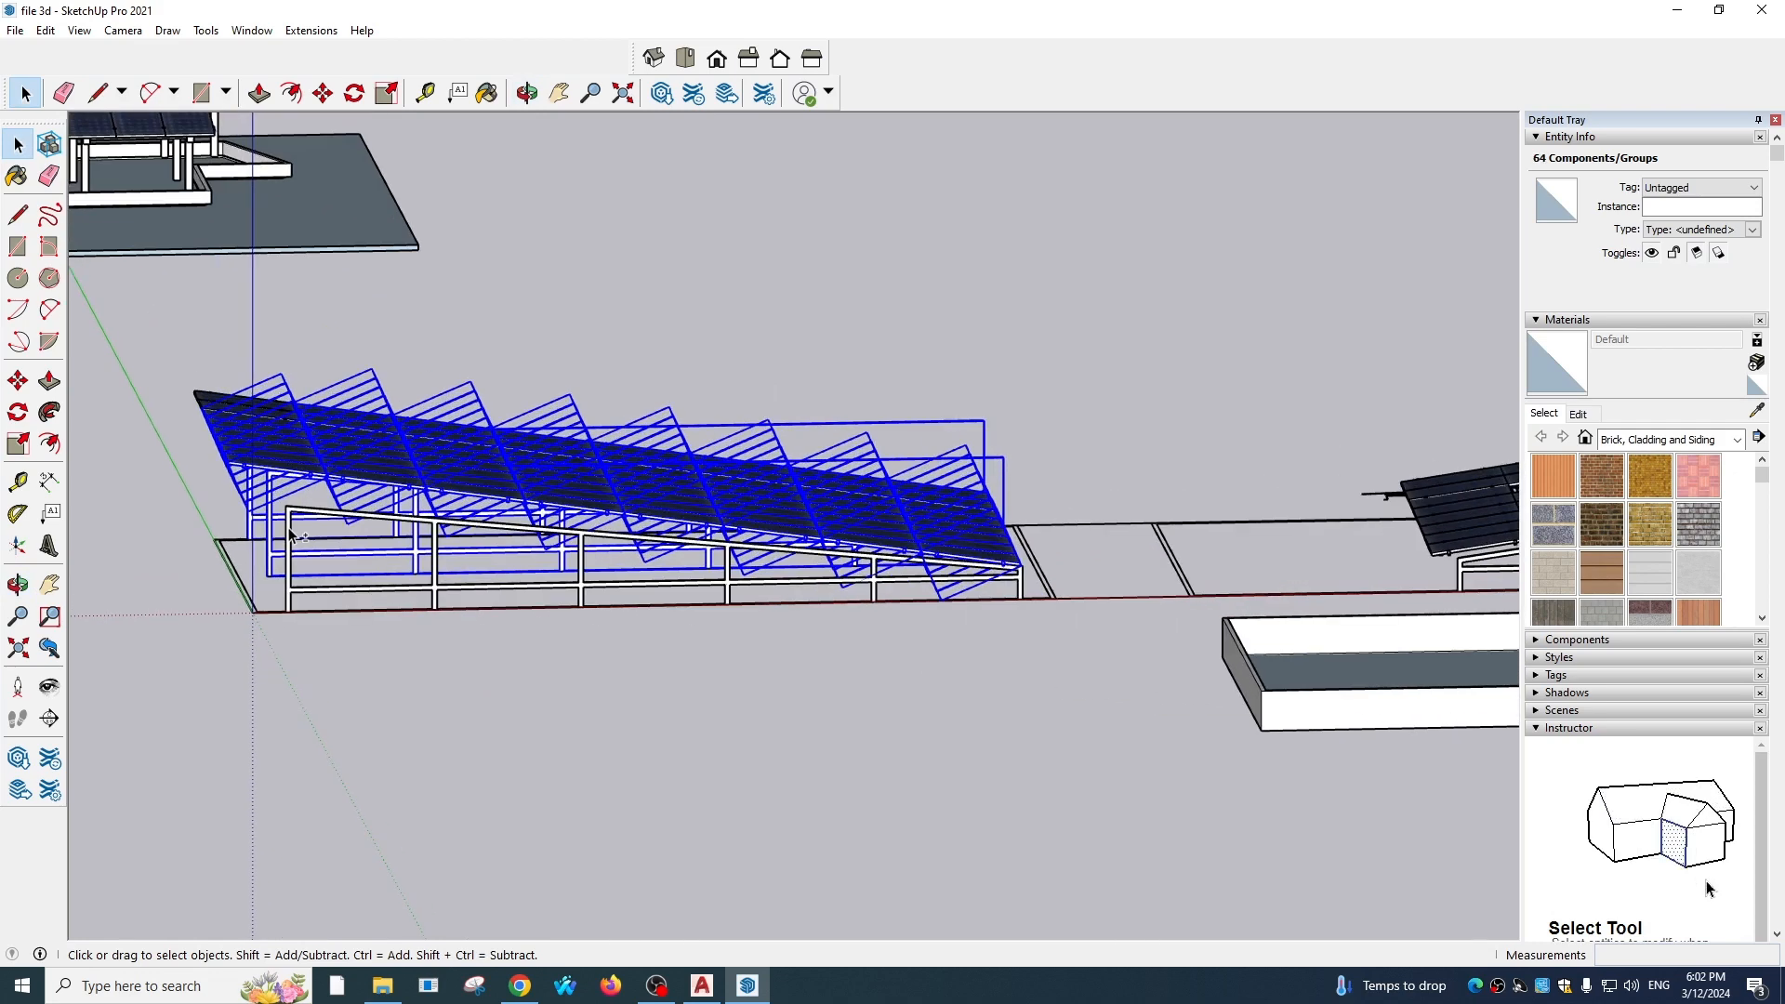
middle_click_drag(482, 605, 225, 644)
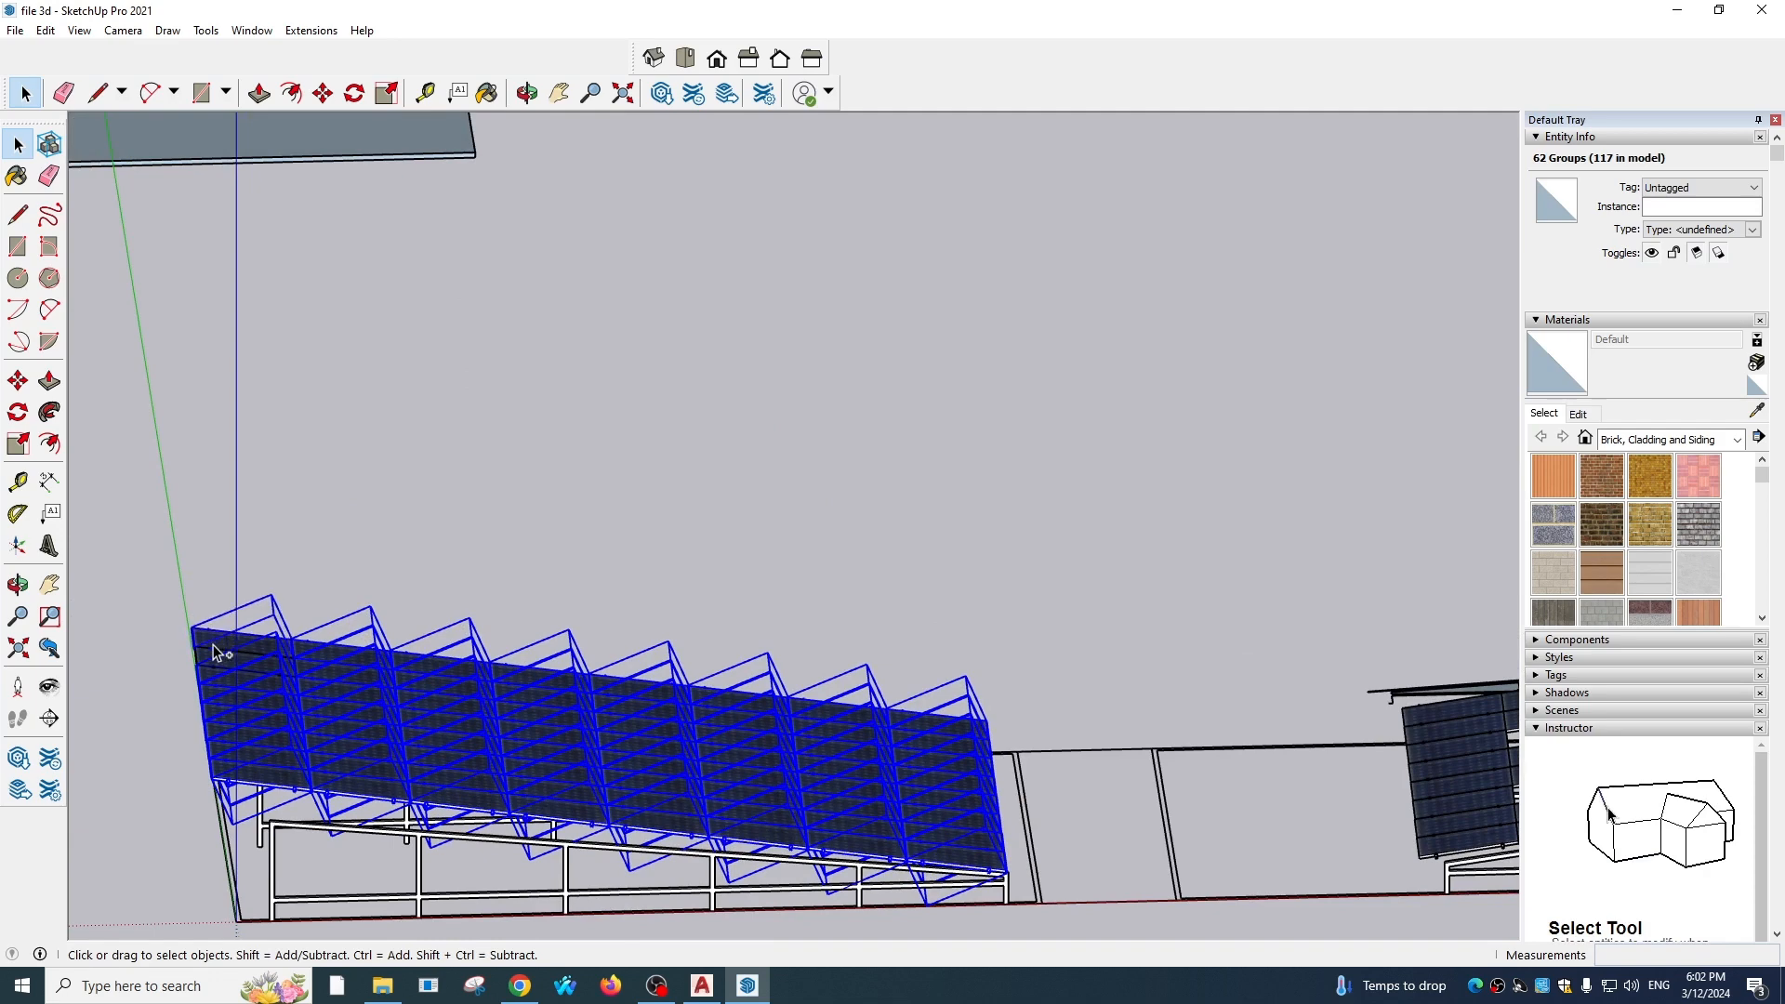
middle_click_drag(665, 772, 849, 721)
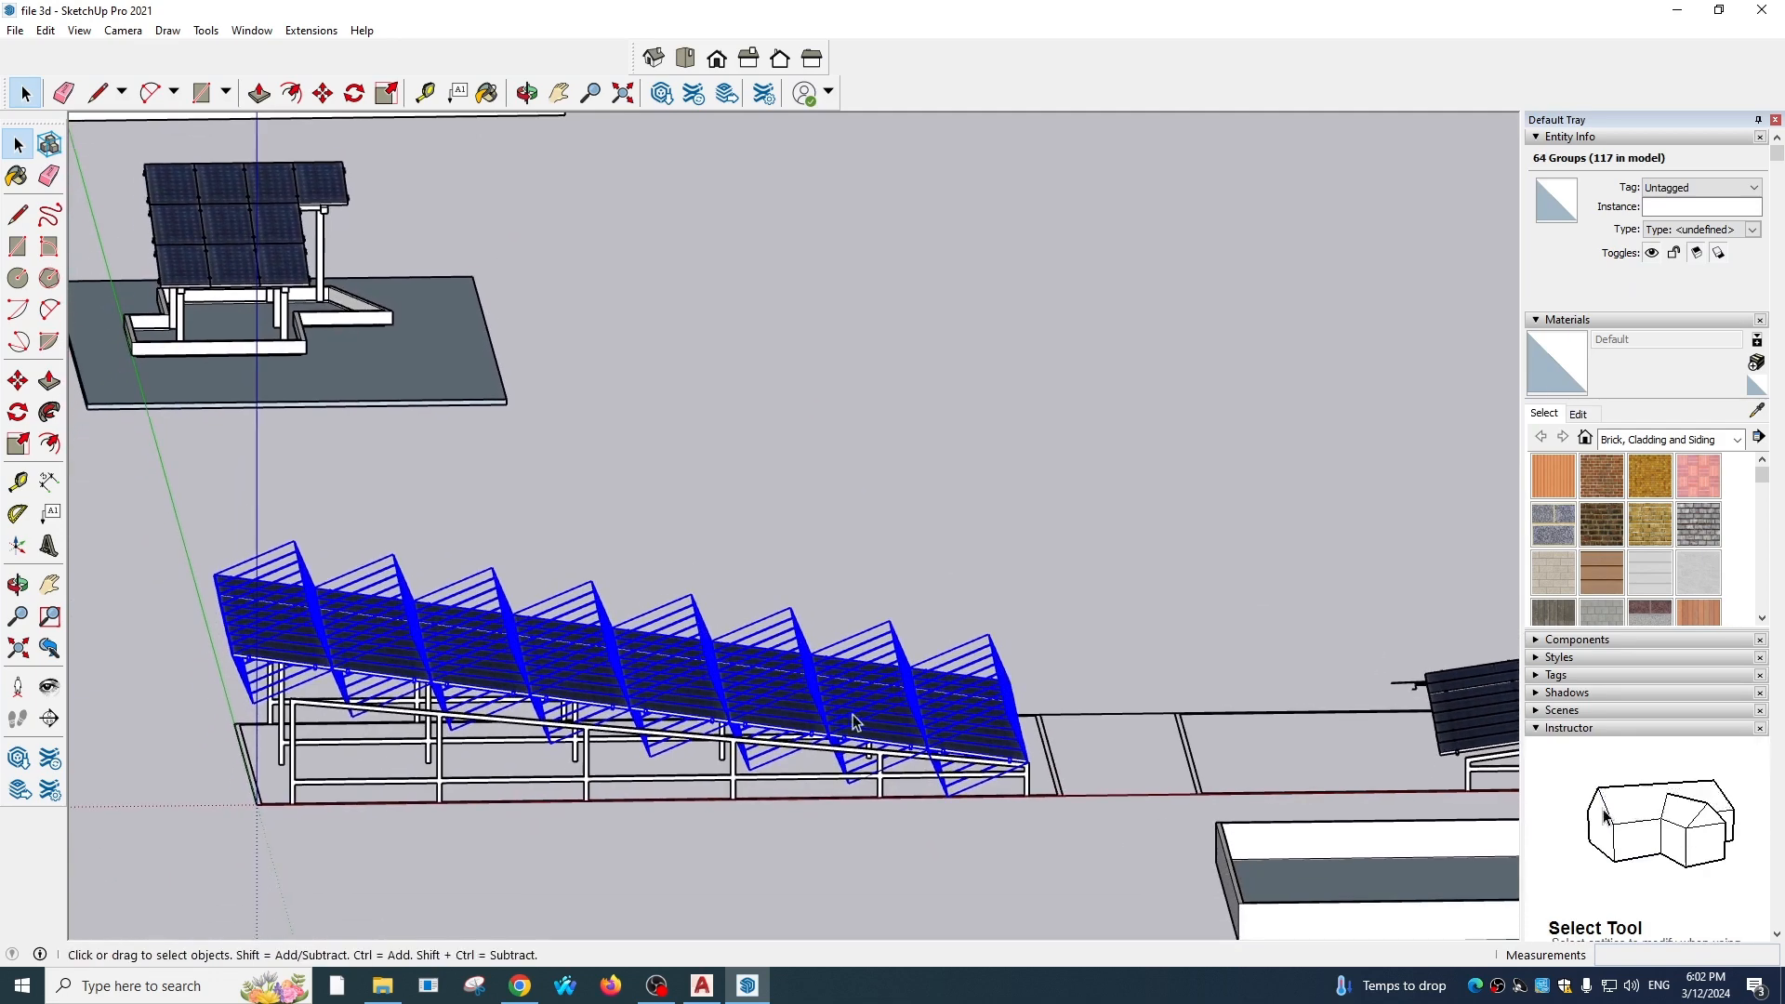
scroll(849, 721, "up", 2)
key("q")
scroll(1106, 780, "up", 3)
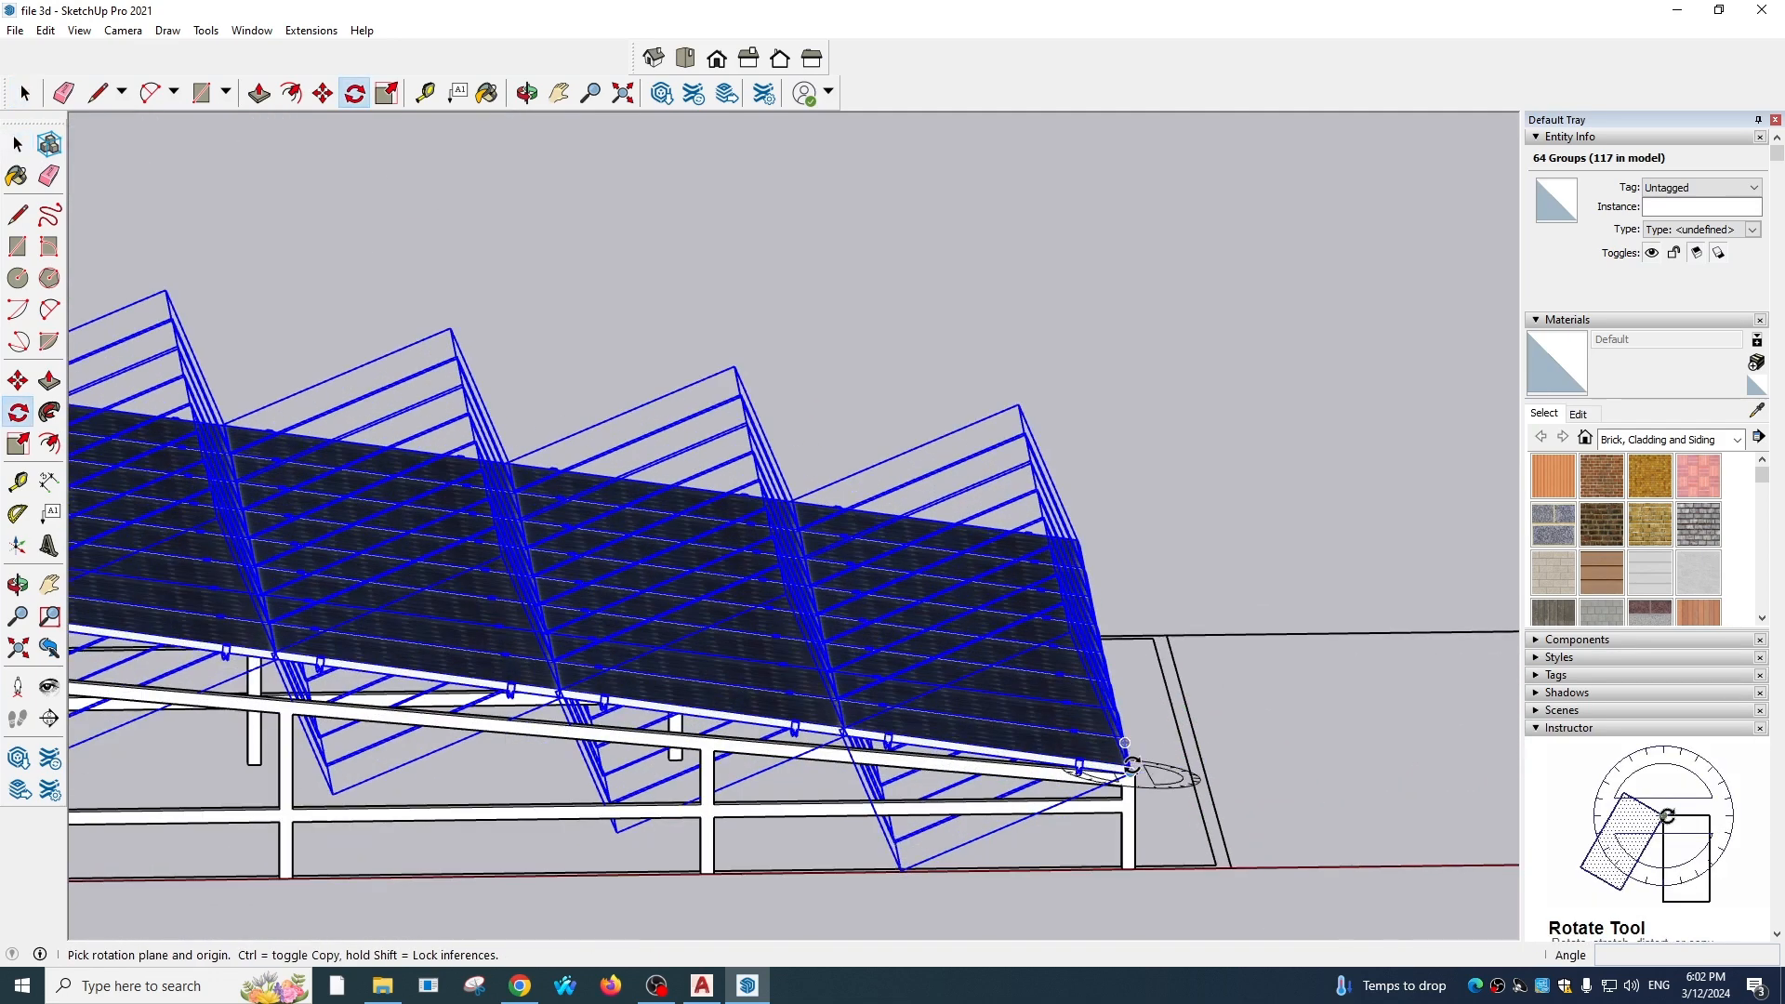
scroll(1126, 764, "up", 5)
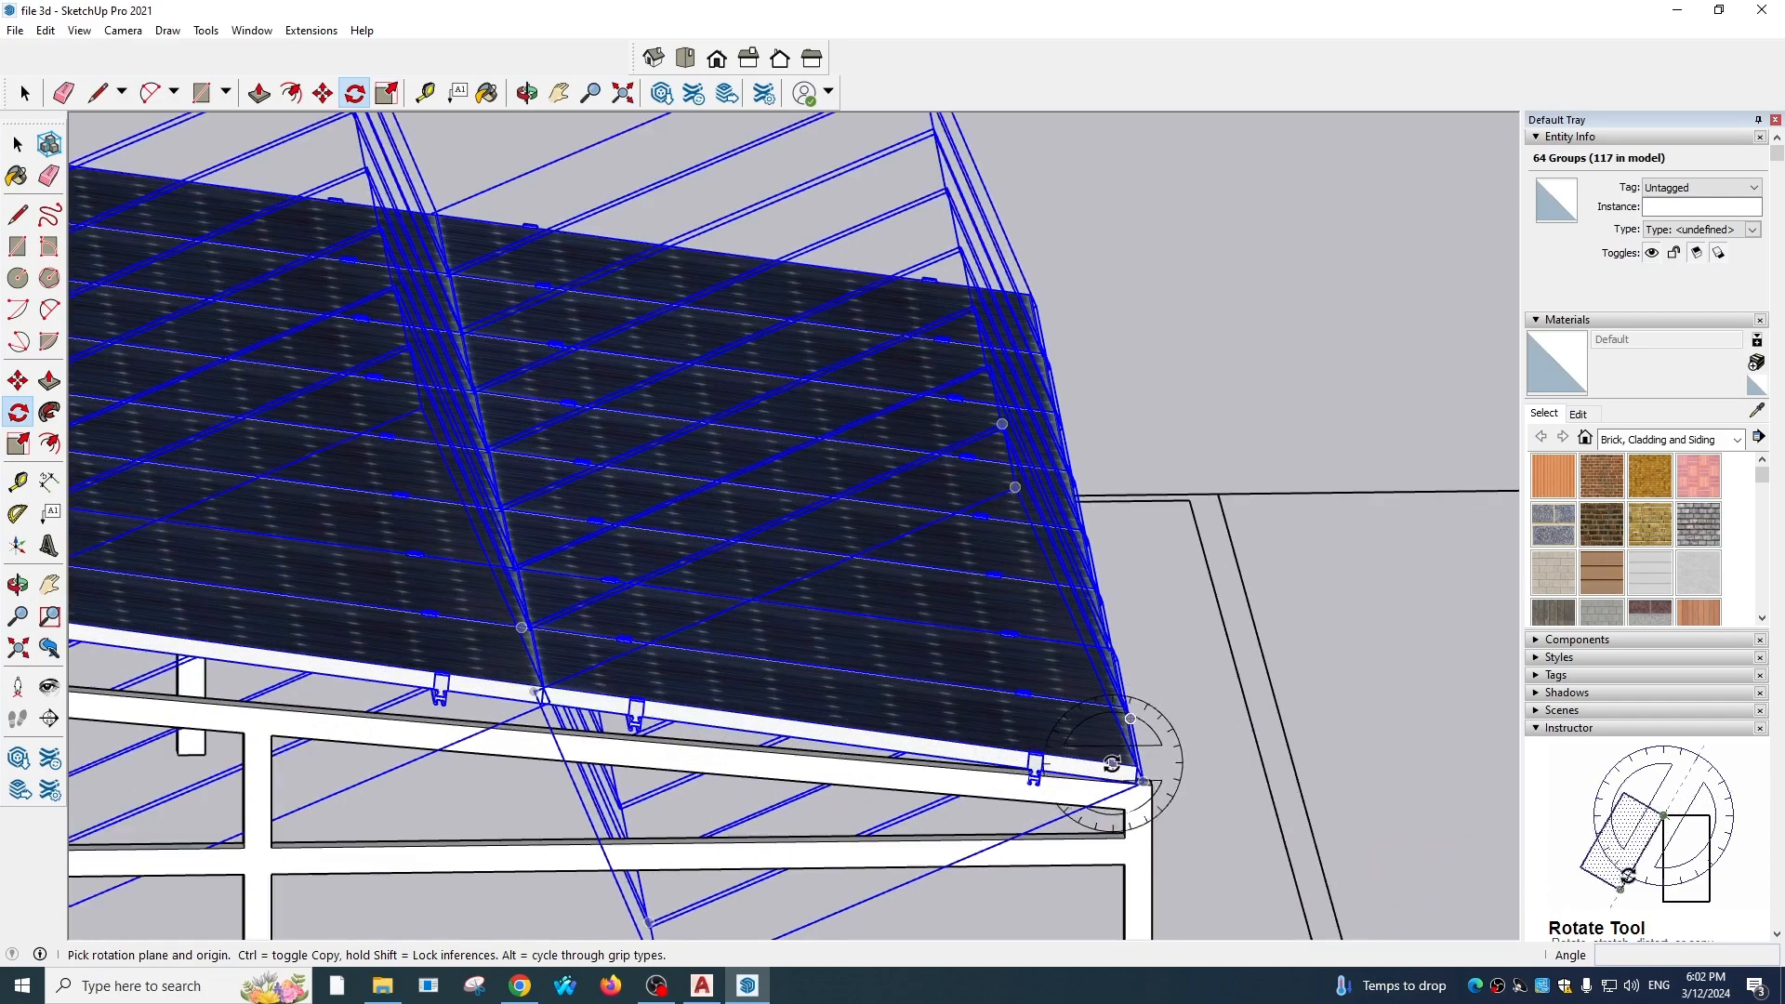
scroll(884, 641, "down", 8)
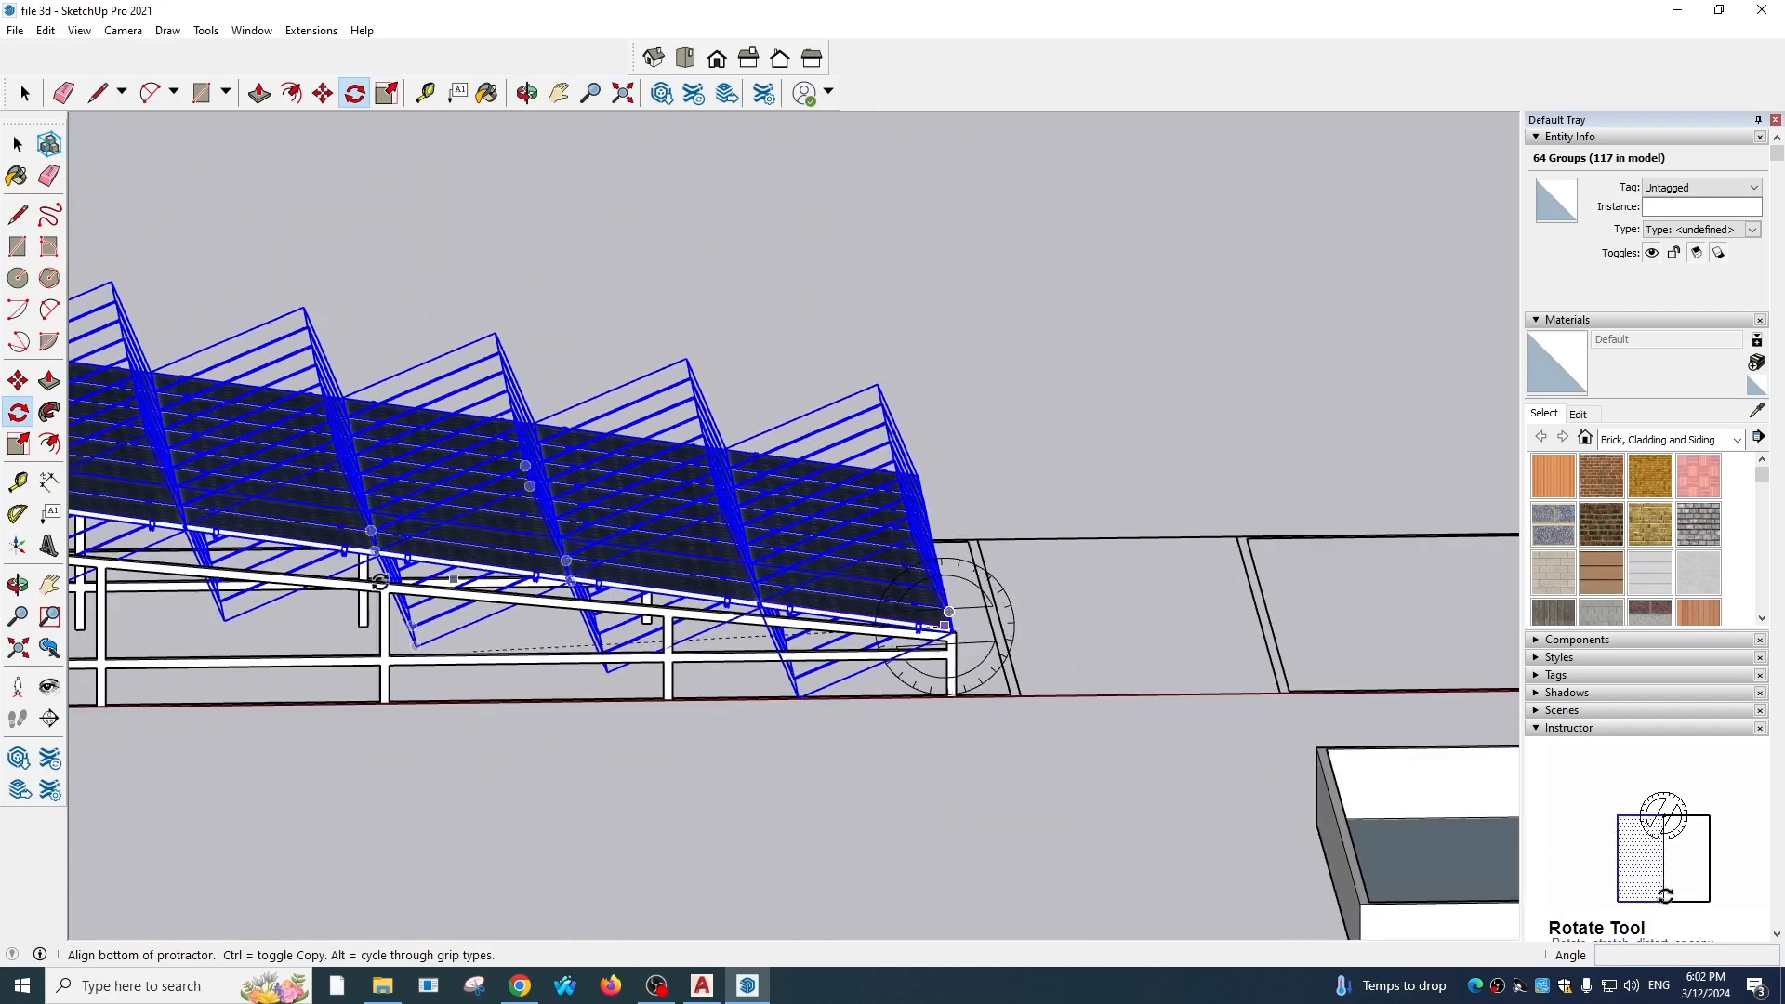
scroll(326, 484, "up", 8)
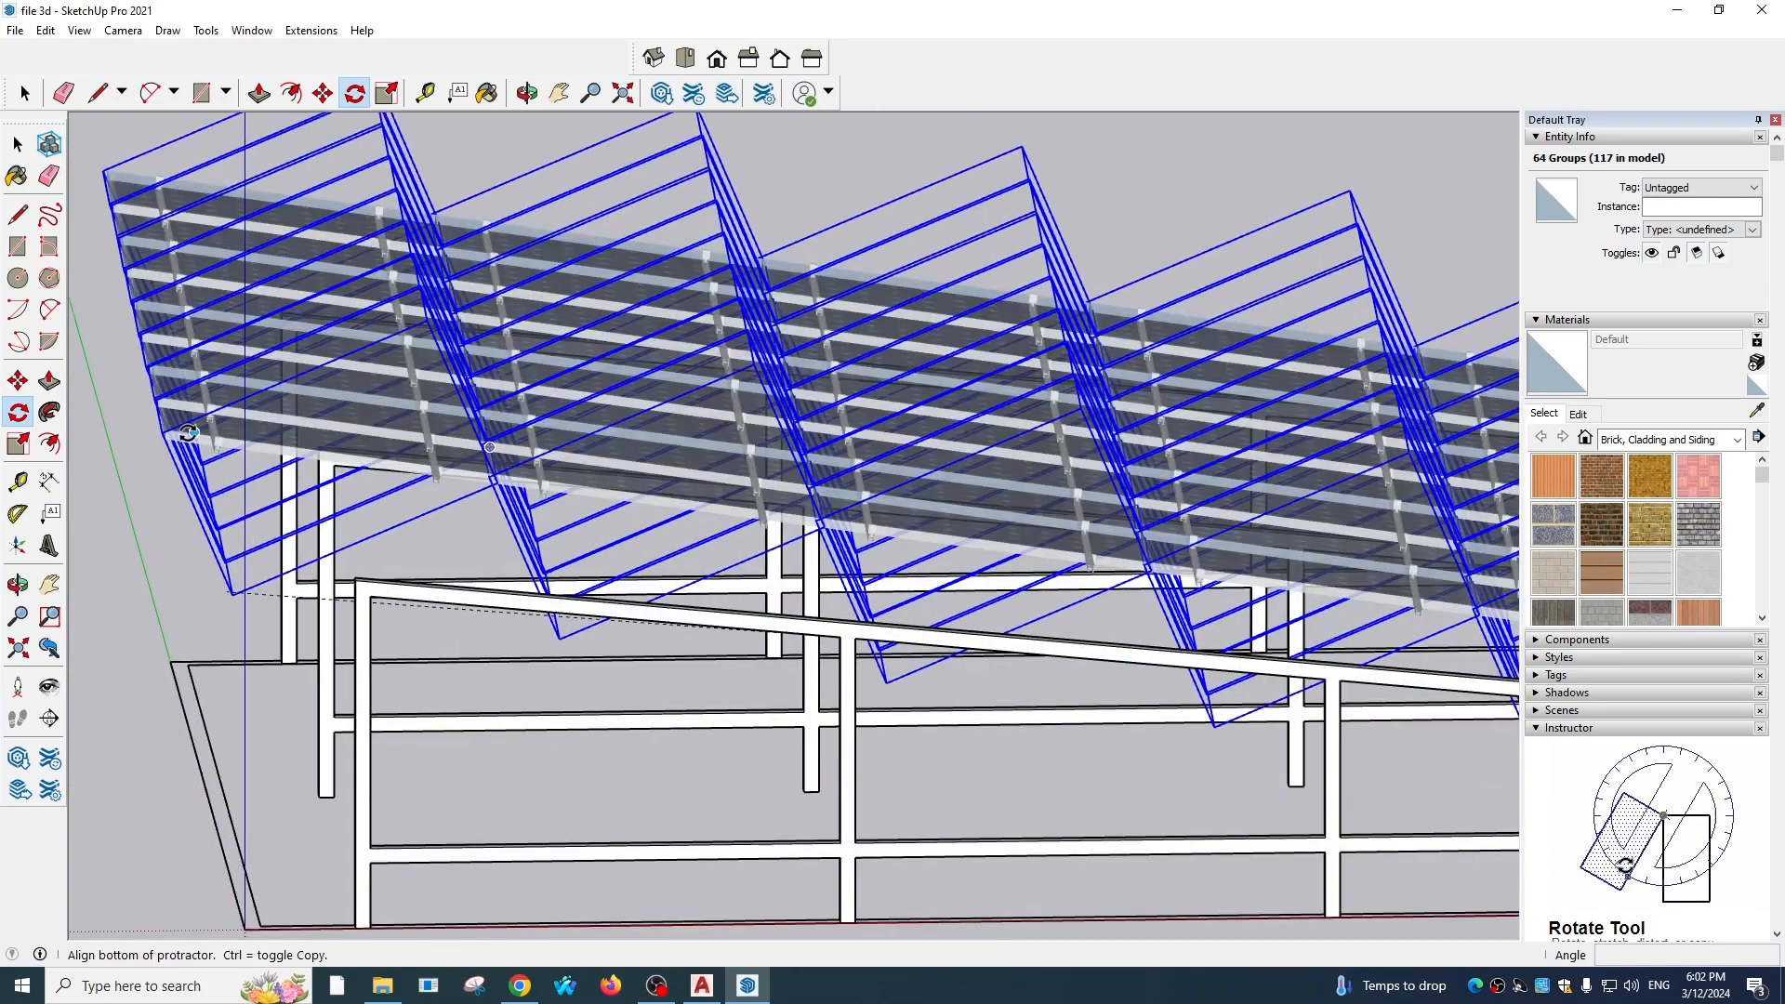
key("m")
scroll(593, 504, "down", 4)
middle_click_drag(593, 514, 670, 804)
scroll(724, 599, "down", 6)
key("ctrl+t")
scroll(966, 688, "down", 3)
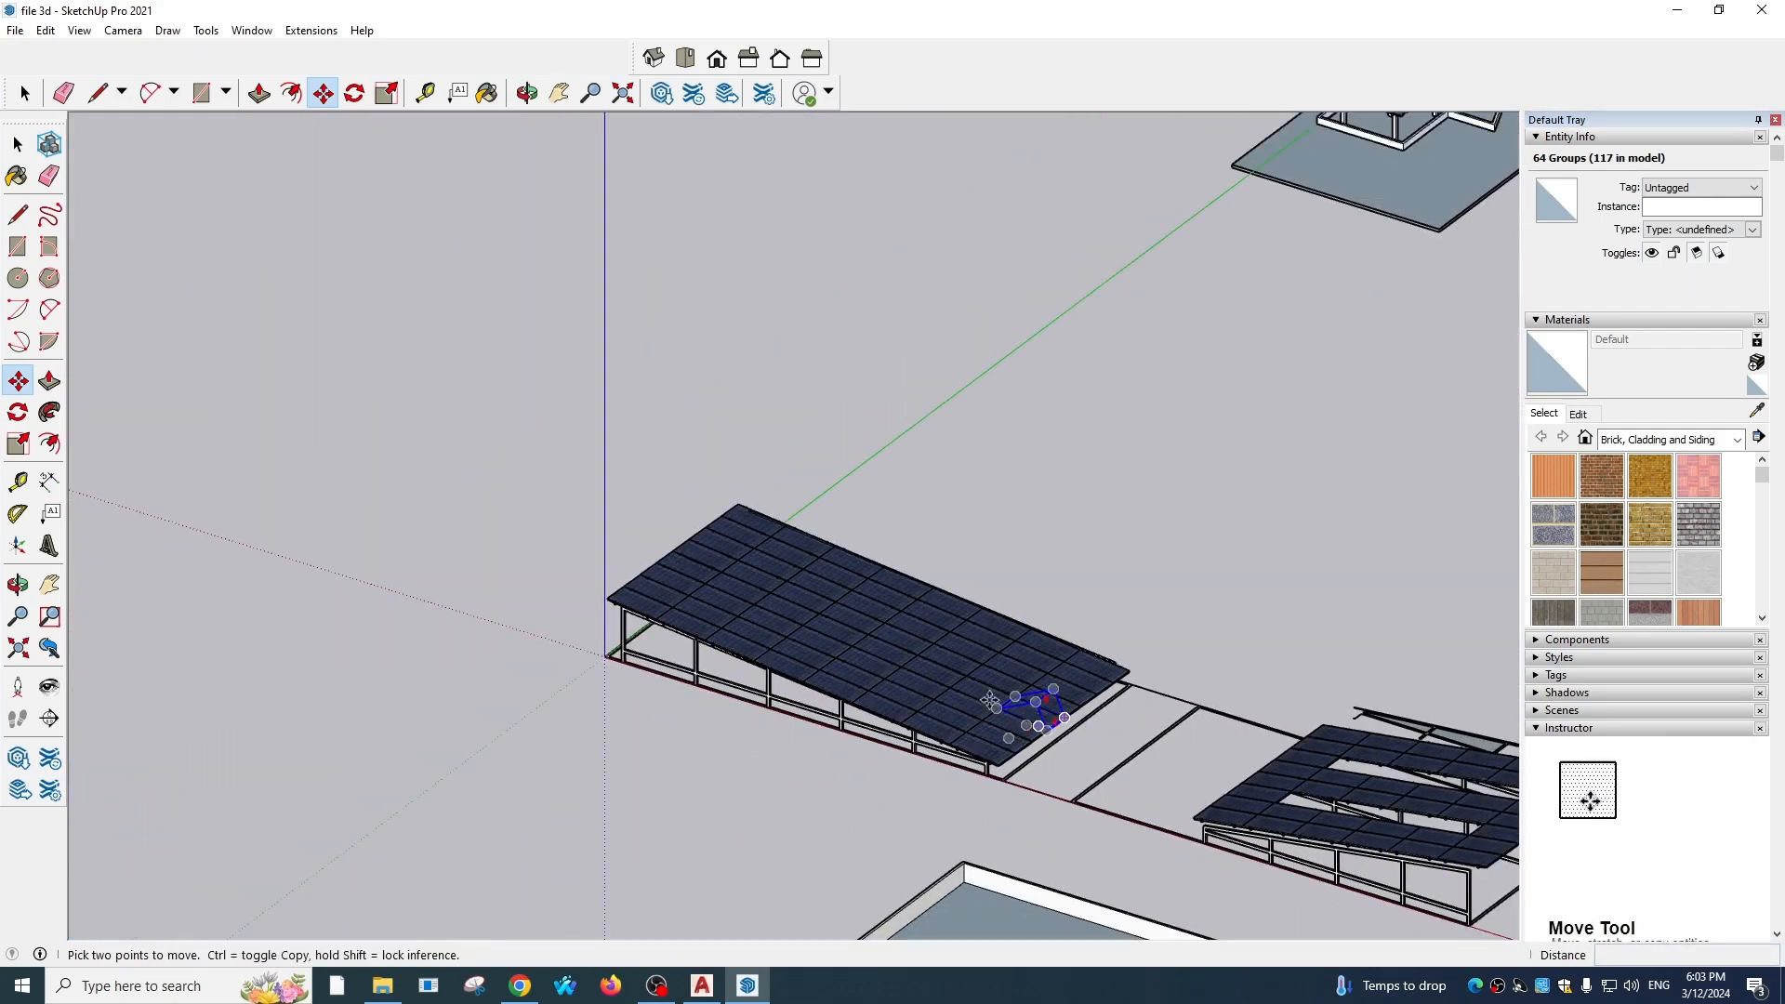
Check the openings in the AutoCAD plan, return to SketchUp and delete the third and sixth panels in the third and sixth rows
middle_click_drag(1044, 716, 804, 709, "shift")
left_click(16, 144)
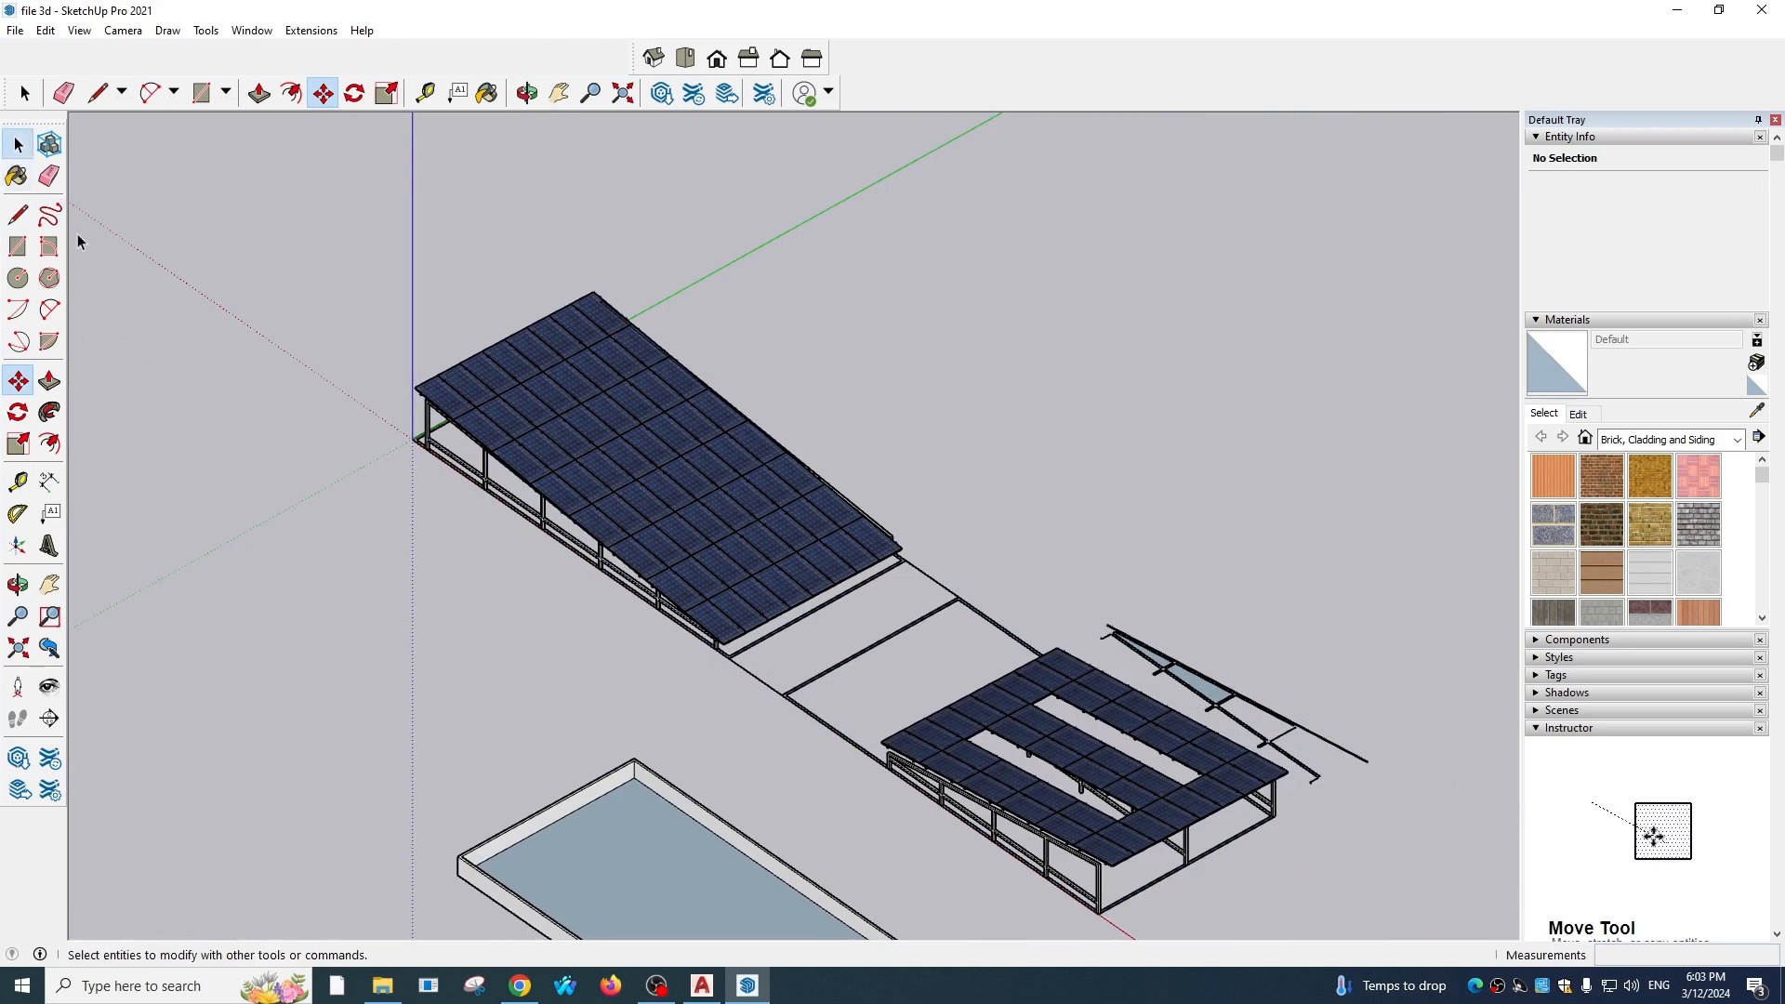
scroll(772, 505, "down", 3)
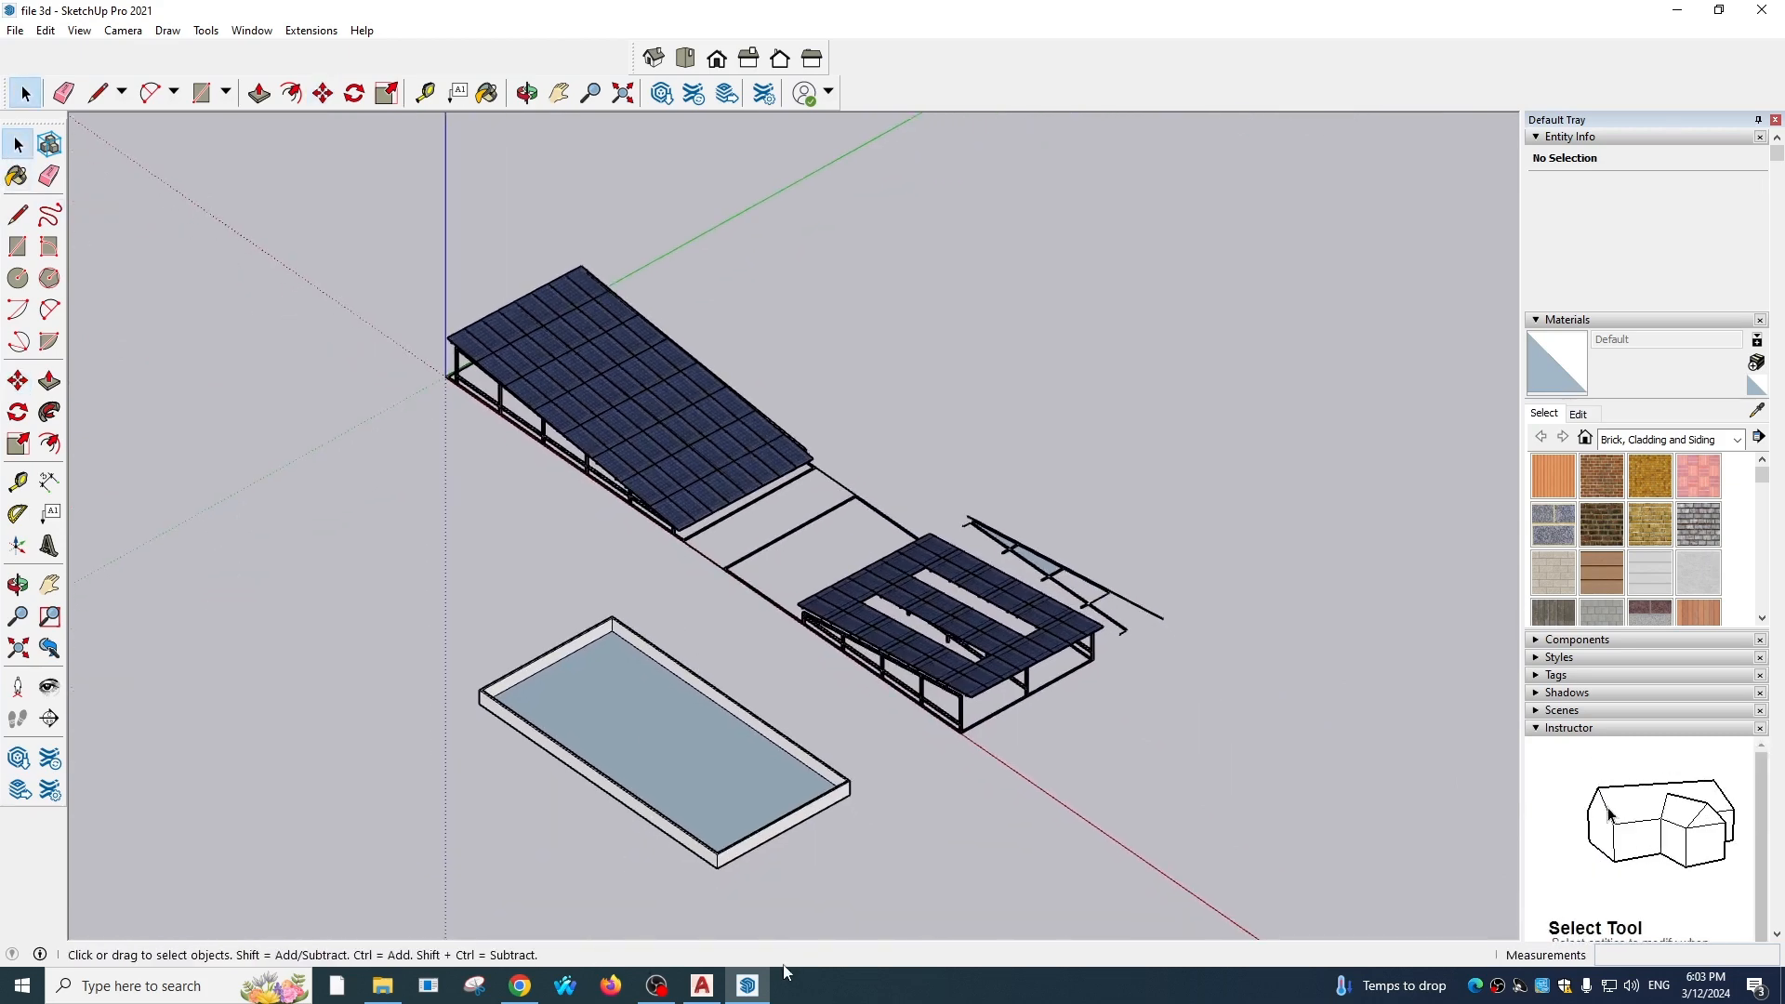
left_click(701, 986)
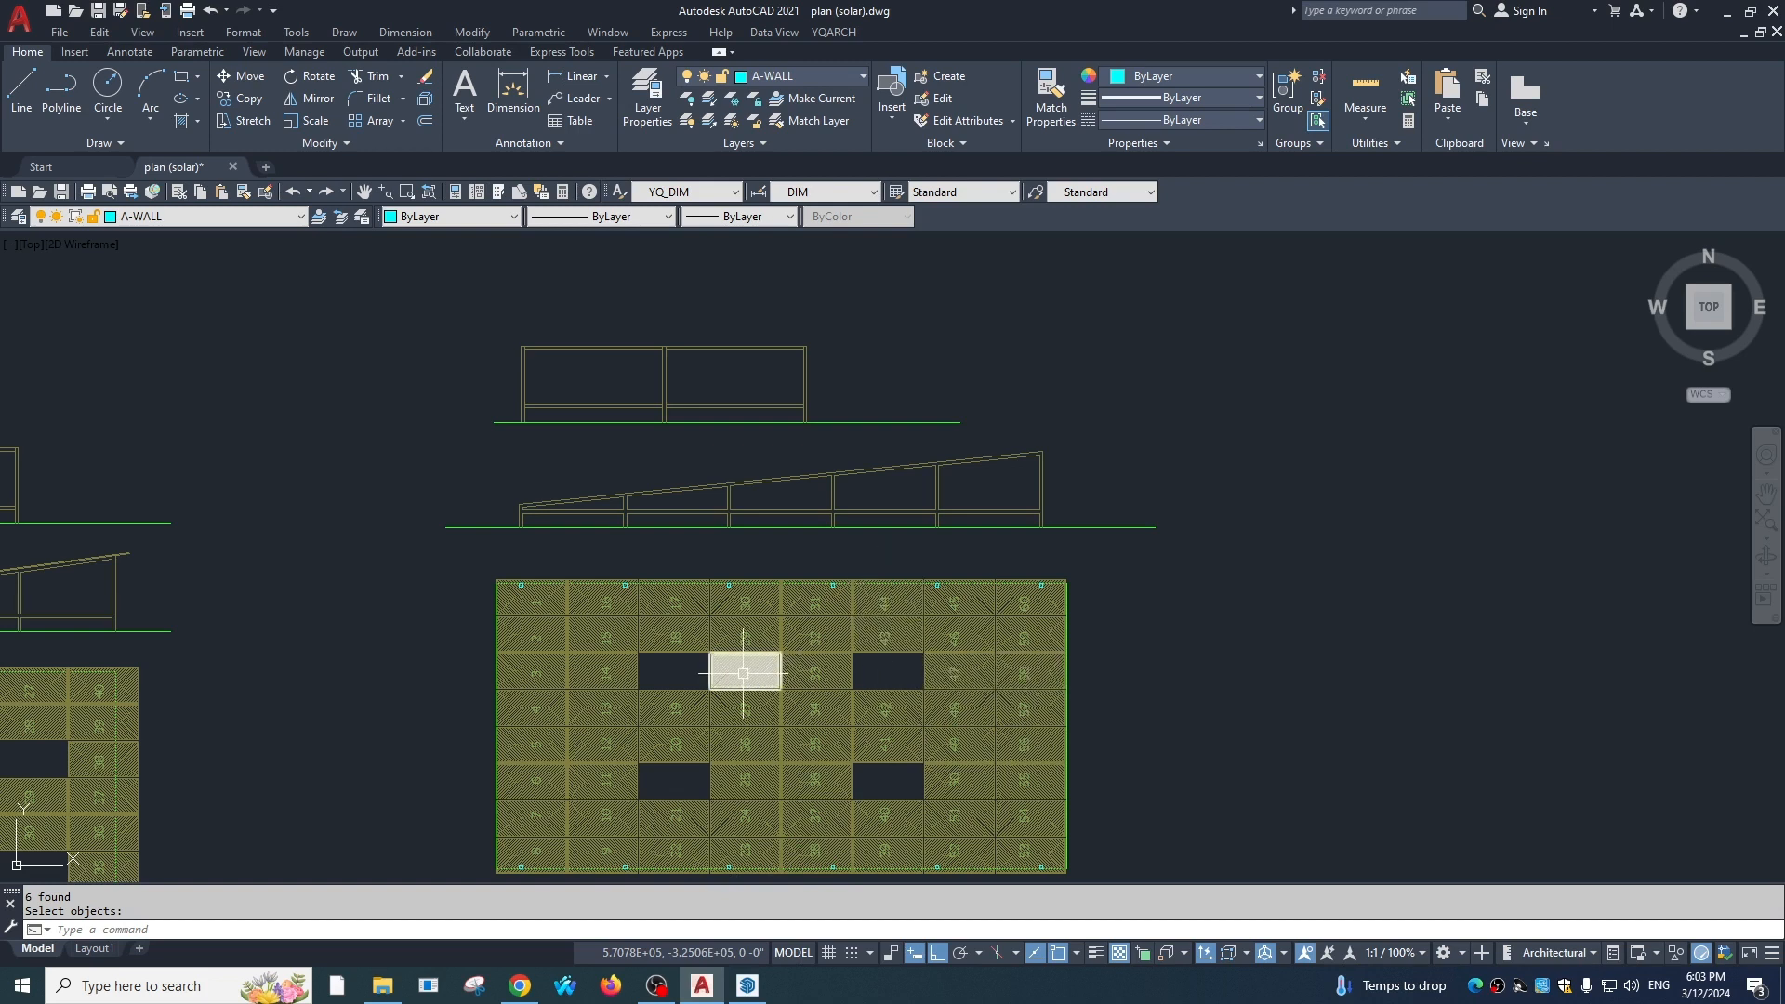
left_click(747, 986)
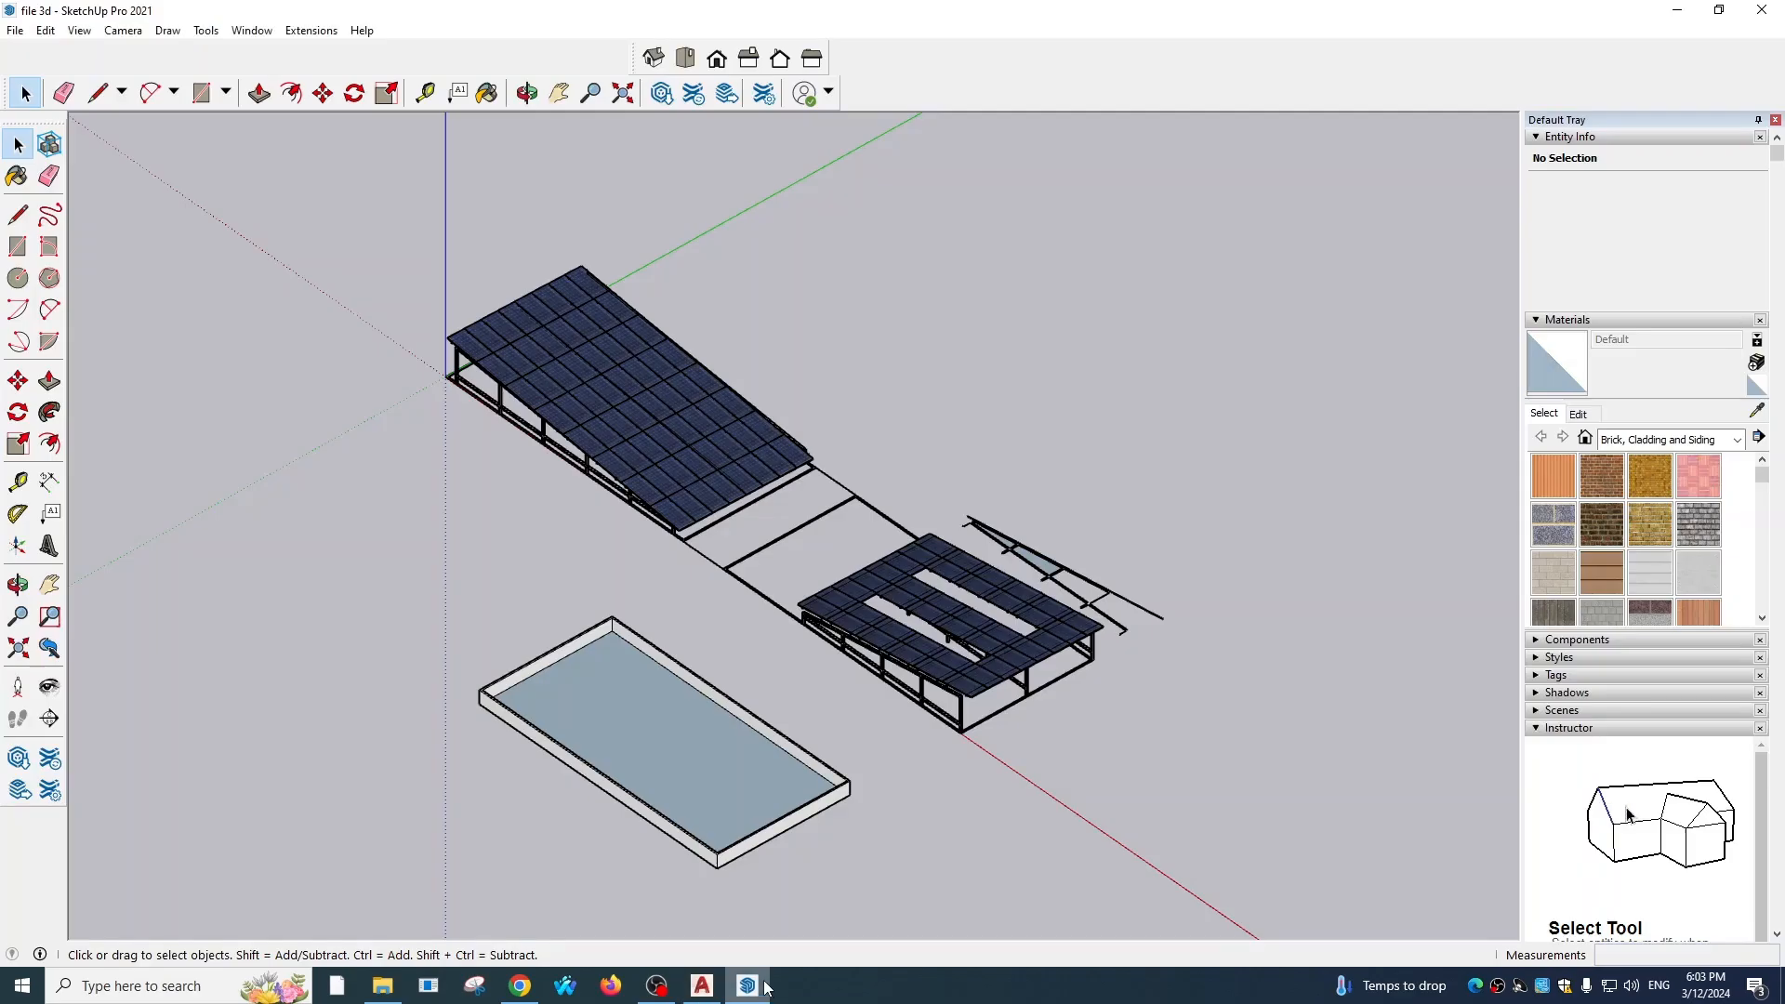
scroll(601, 311, "up", 5)
left_click(667, 358)
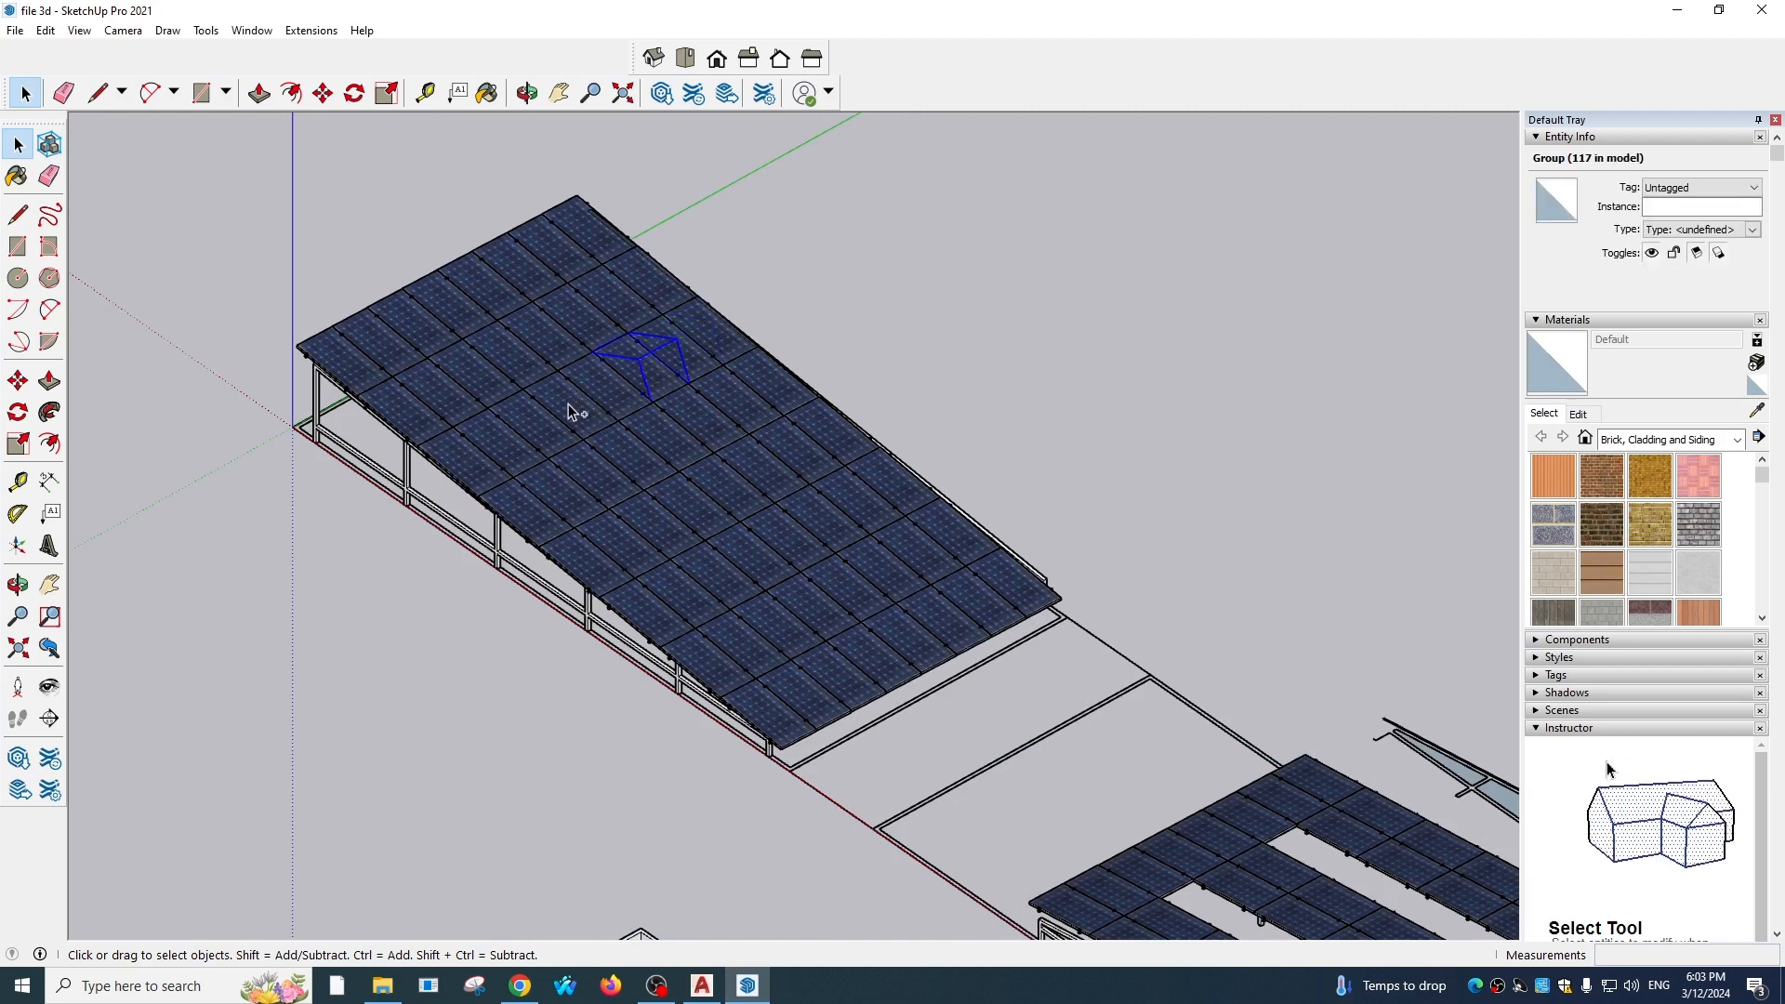
left_click(543, 416, "ctrl")
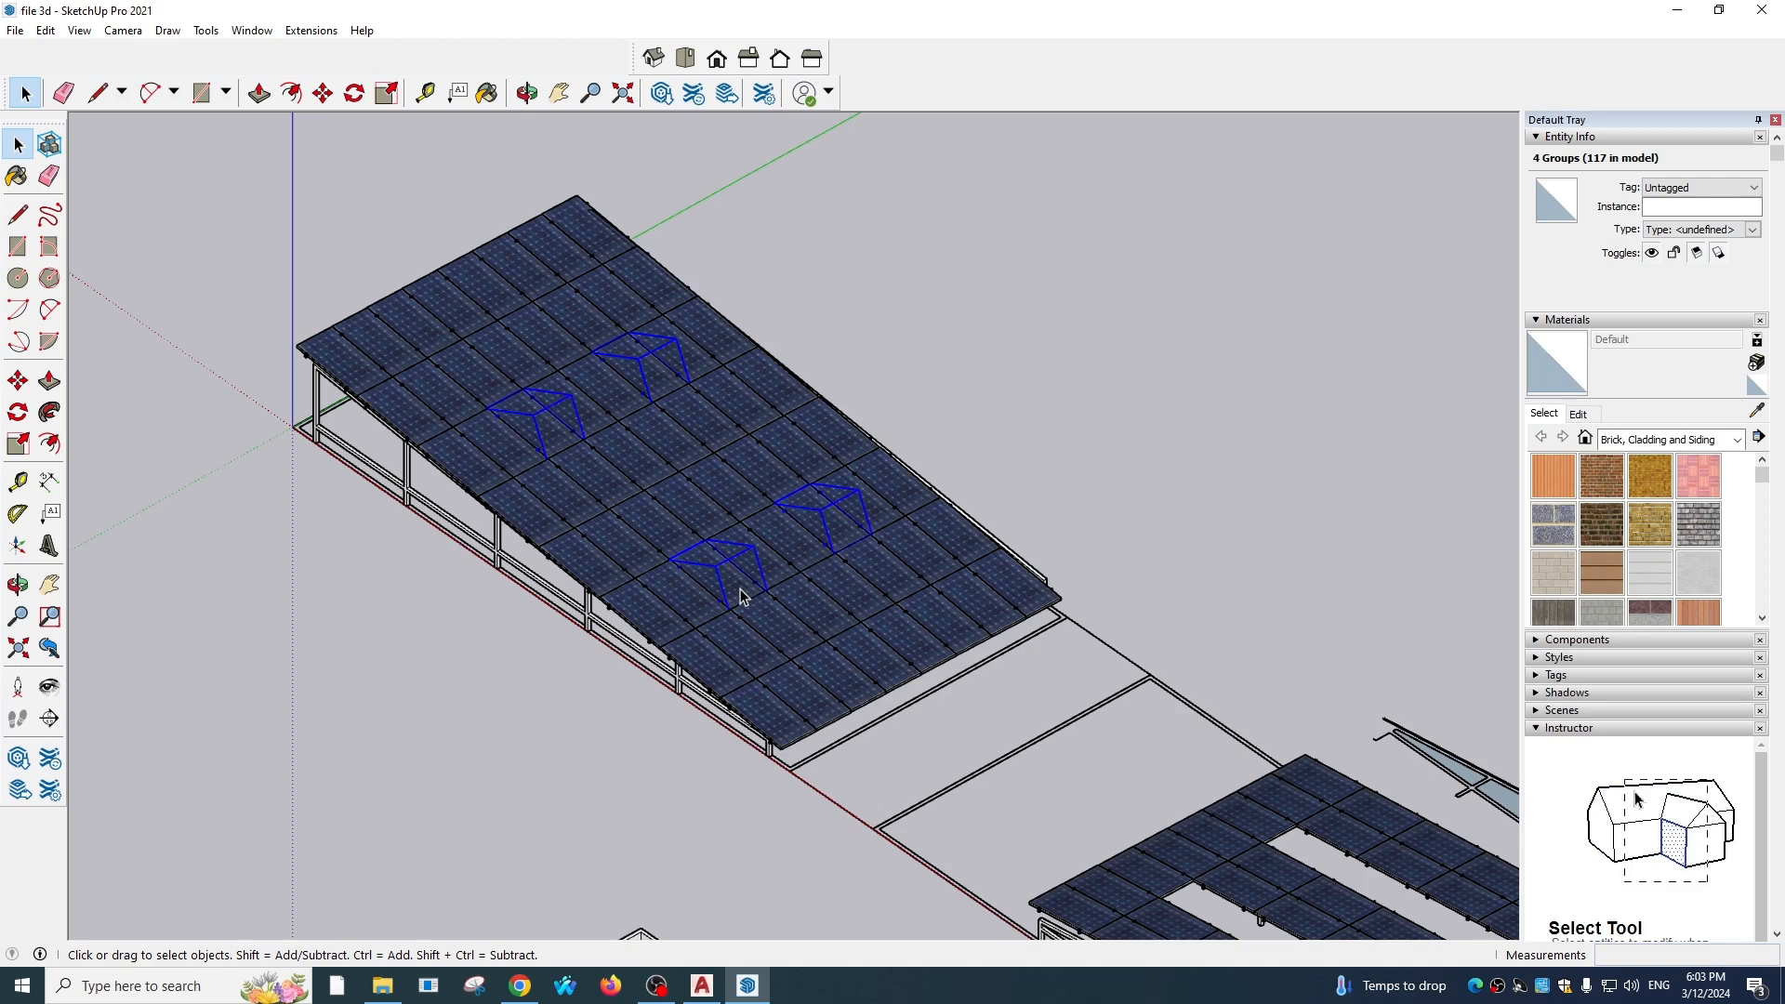
key("Delete")
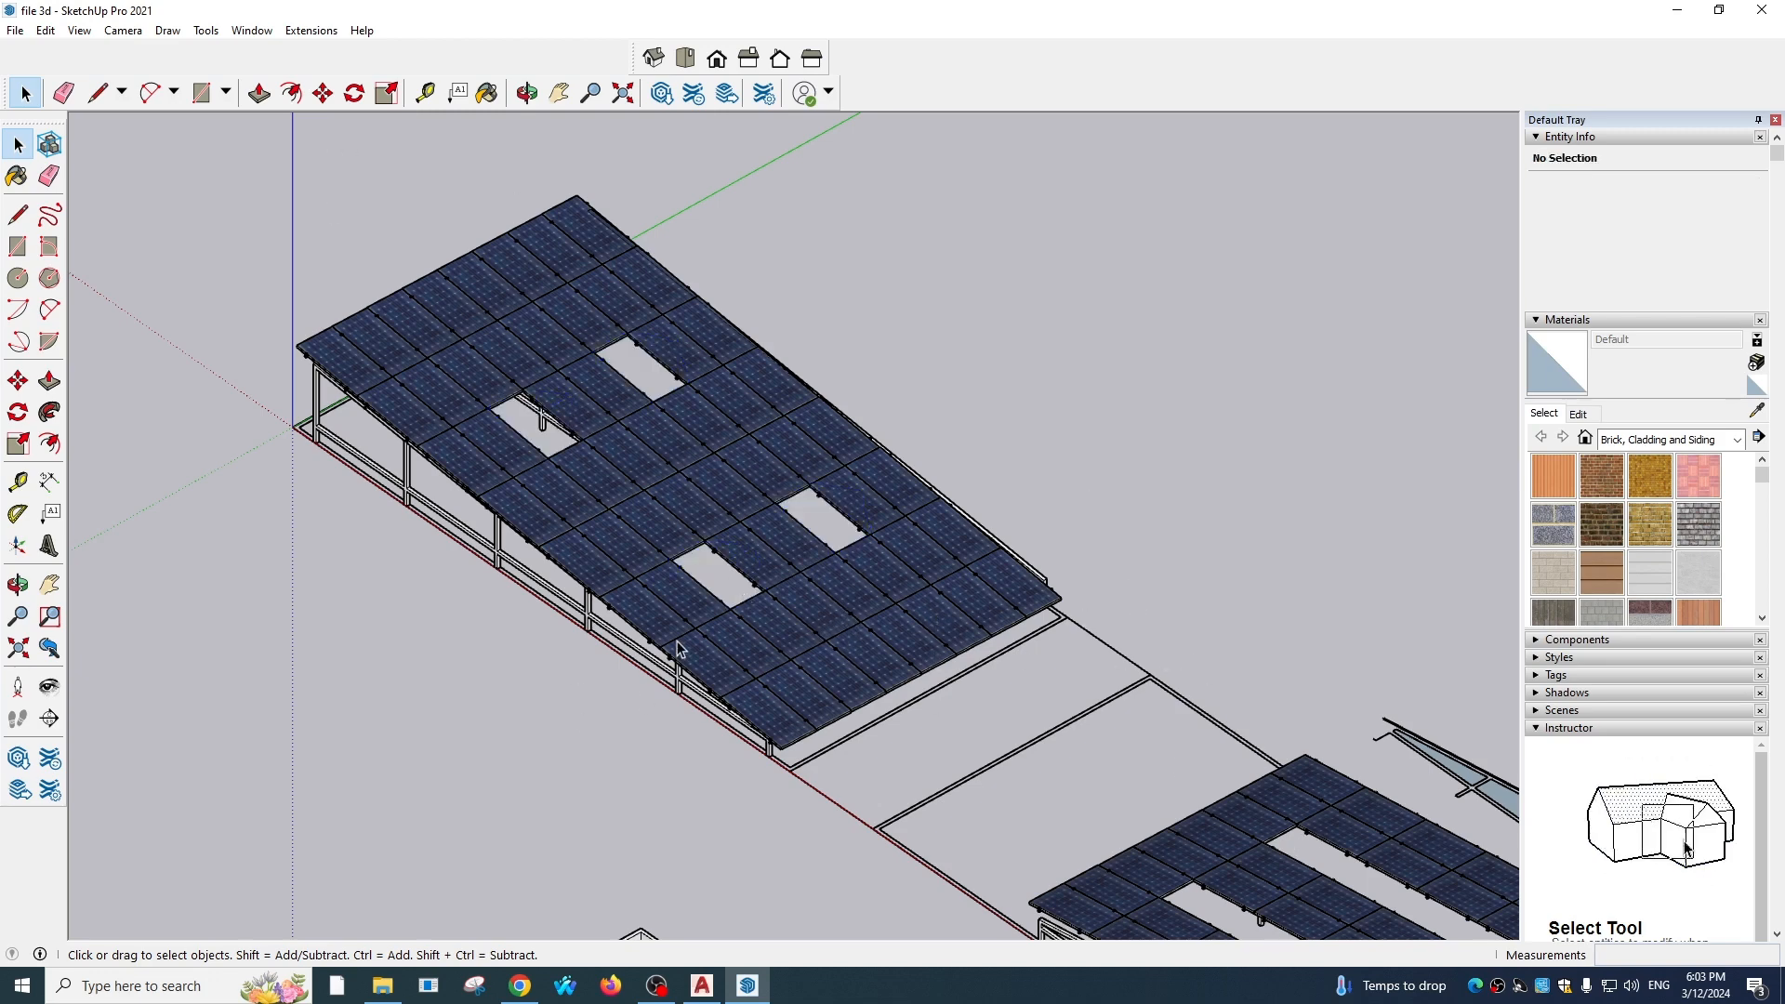
Save a close view of the 60-panel structure as a scene
scroll(609, 462, "down", 2)
middle_click_drag(1268, 834, 1000, 621)
scroll(1075, 646, "up", 1)
scroll(1077, 646, "down", 1)
scroll(998, 621, "down", 2)
scroll(1119, 705, "down", 2)
middle_click_drag(1119, 704, 1034, 739)
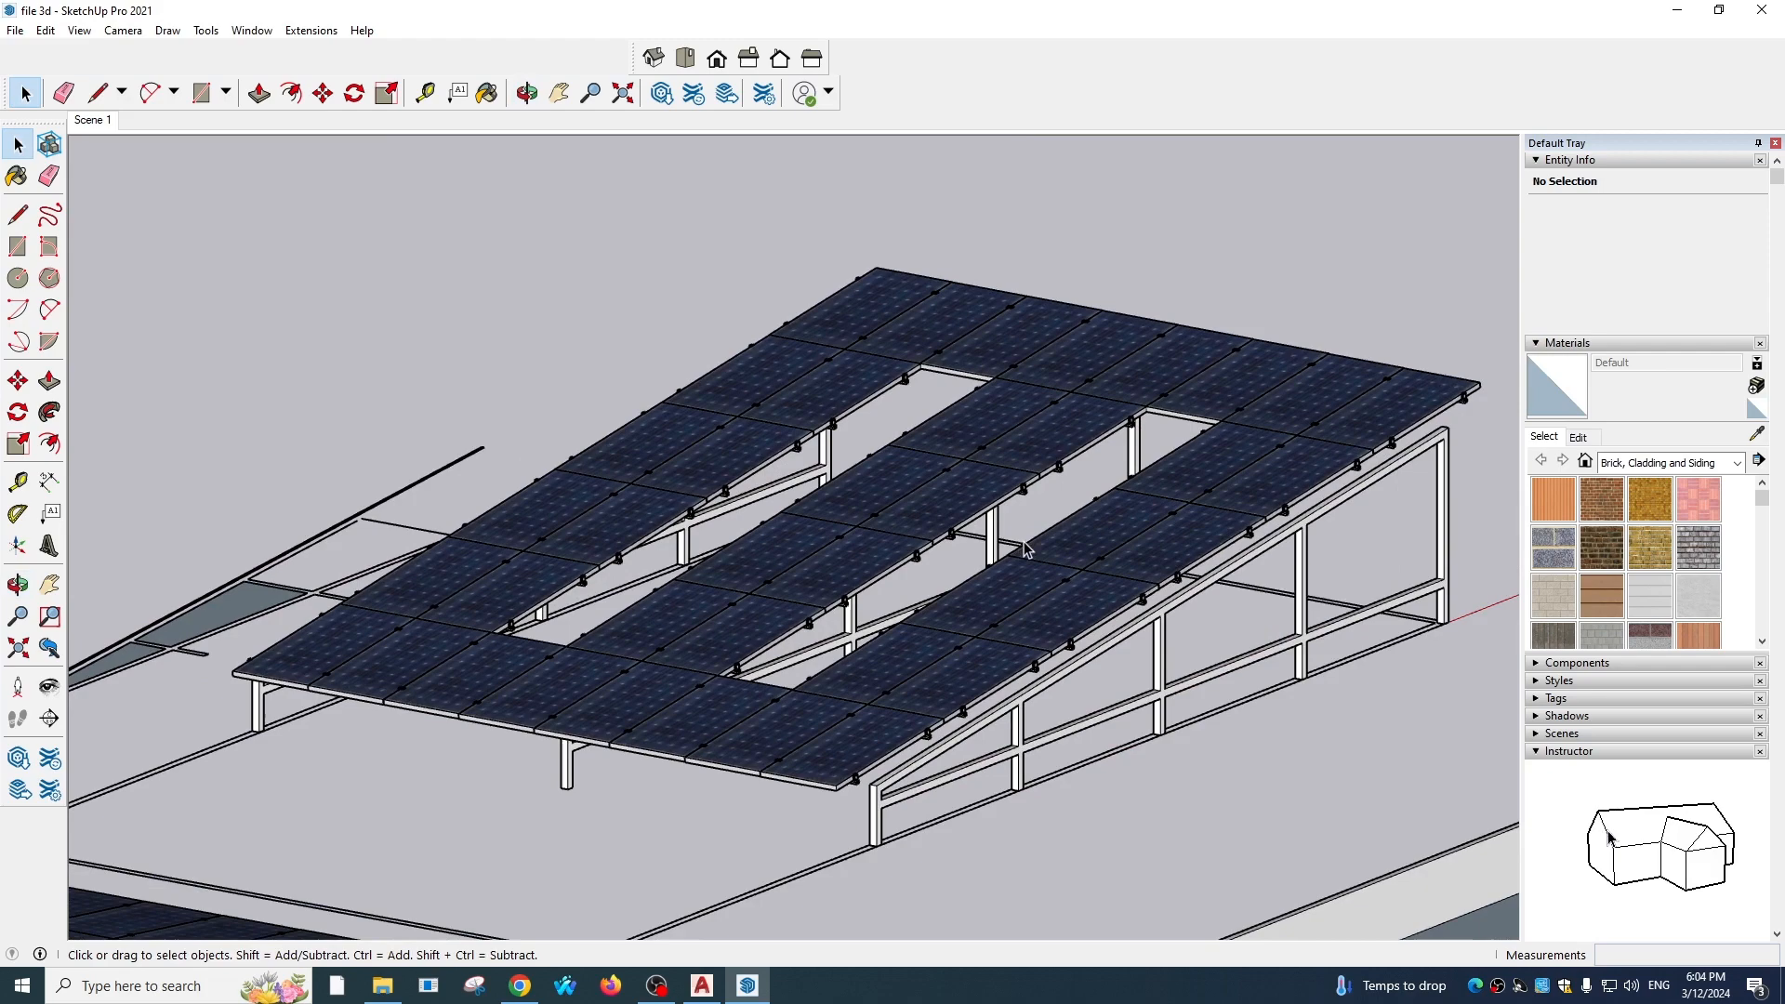
Add a second scene showing the 40-panel structure from its low end, with both long openings in view
middle_click_drag(1023, 516, 1136, 522)
left_click_drag(1136, 521, 1446, 557)
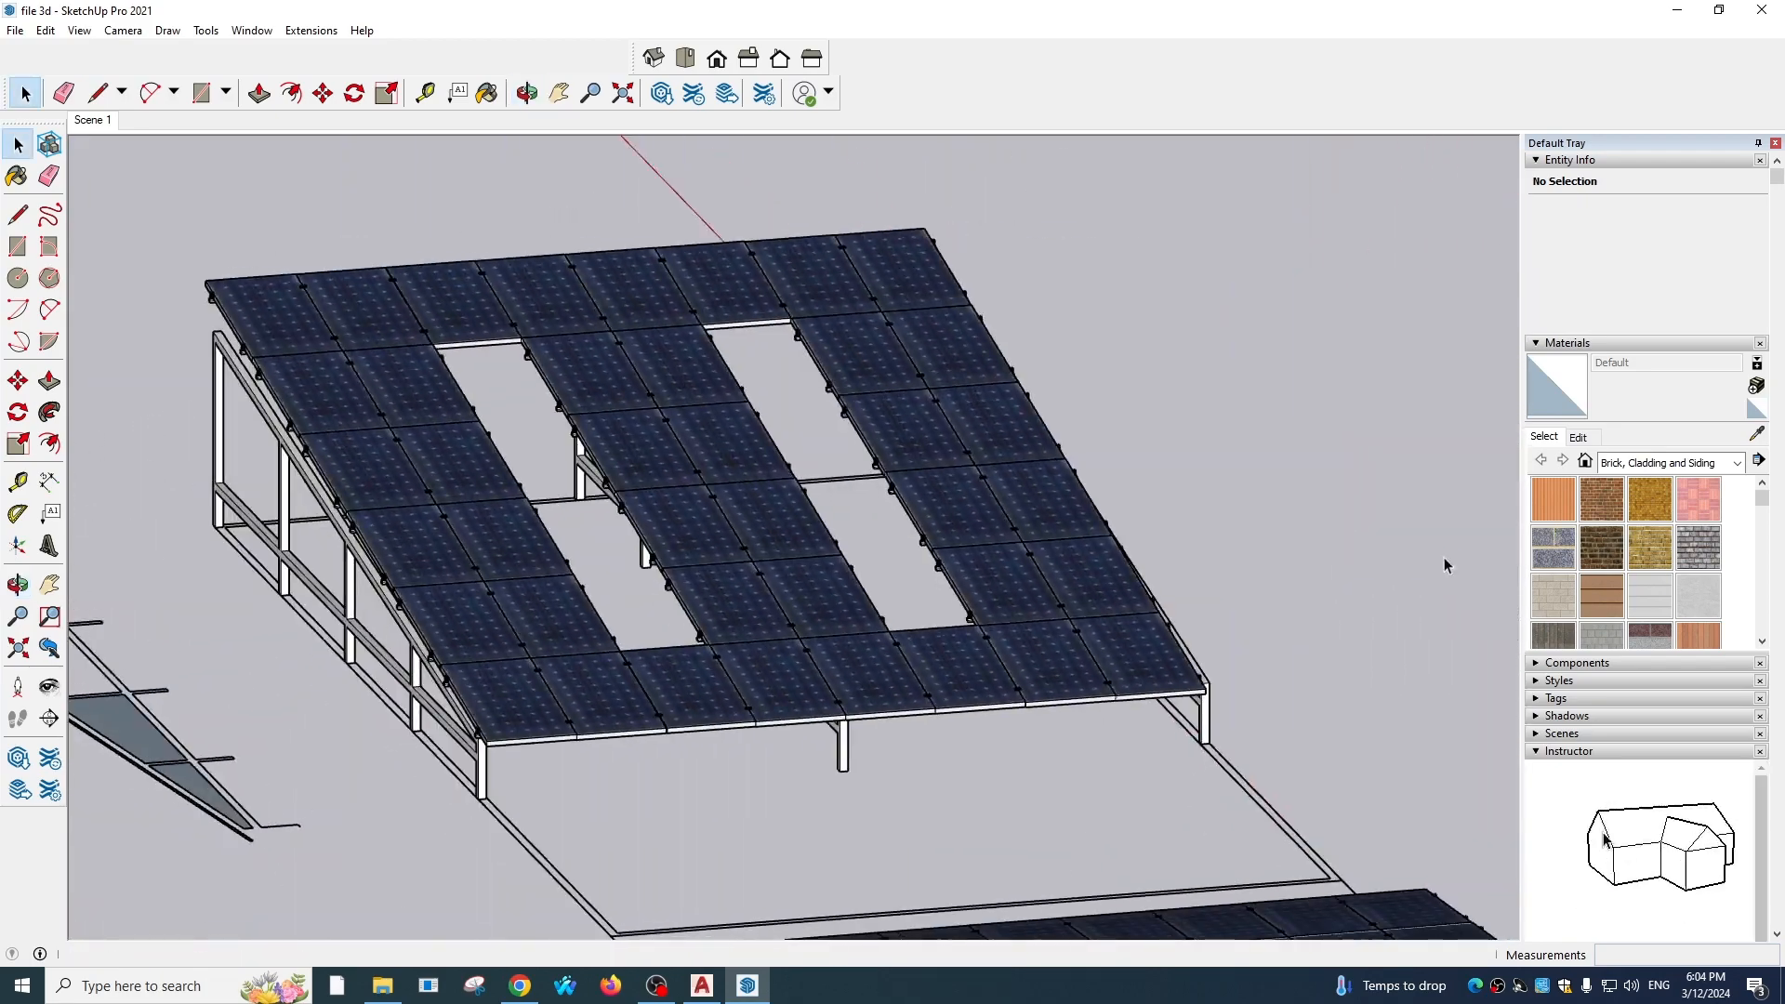
key("space")
middle_click_drag(840, 650, 1050, 611)
middle_click_drag(582, 678, 689, 649)
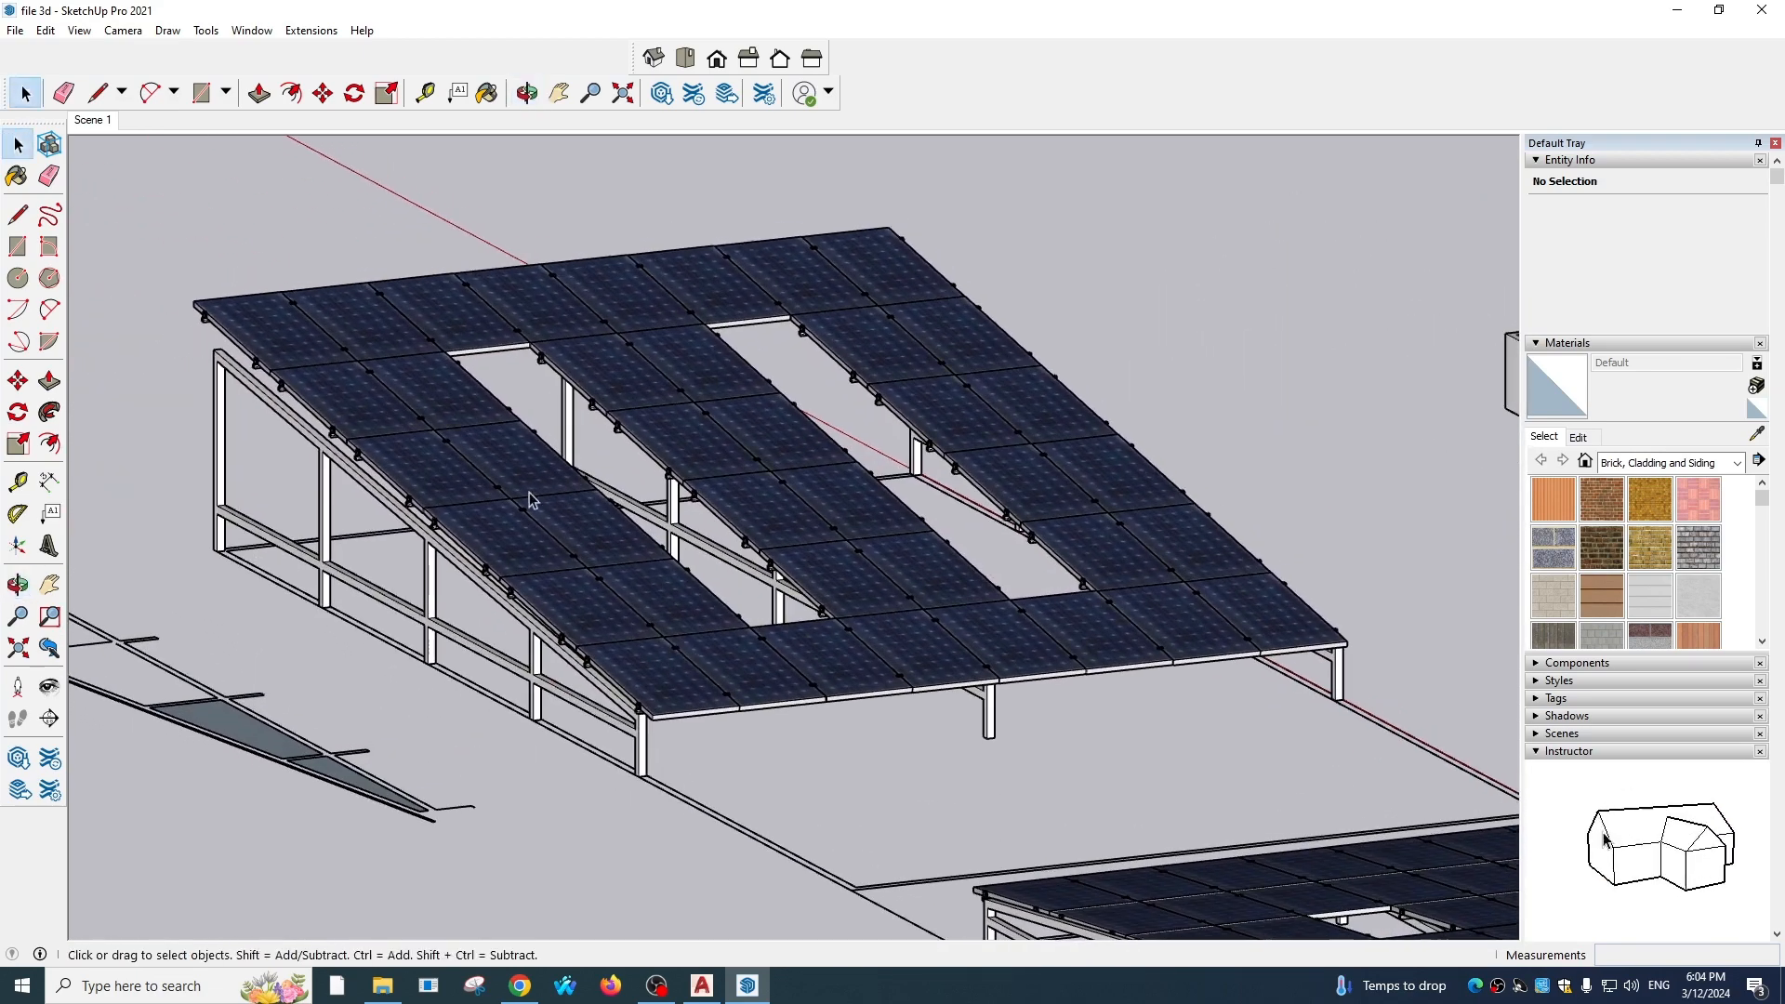
left_click(15, 30)
mouse_move(79, 30)
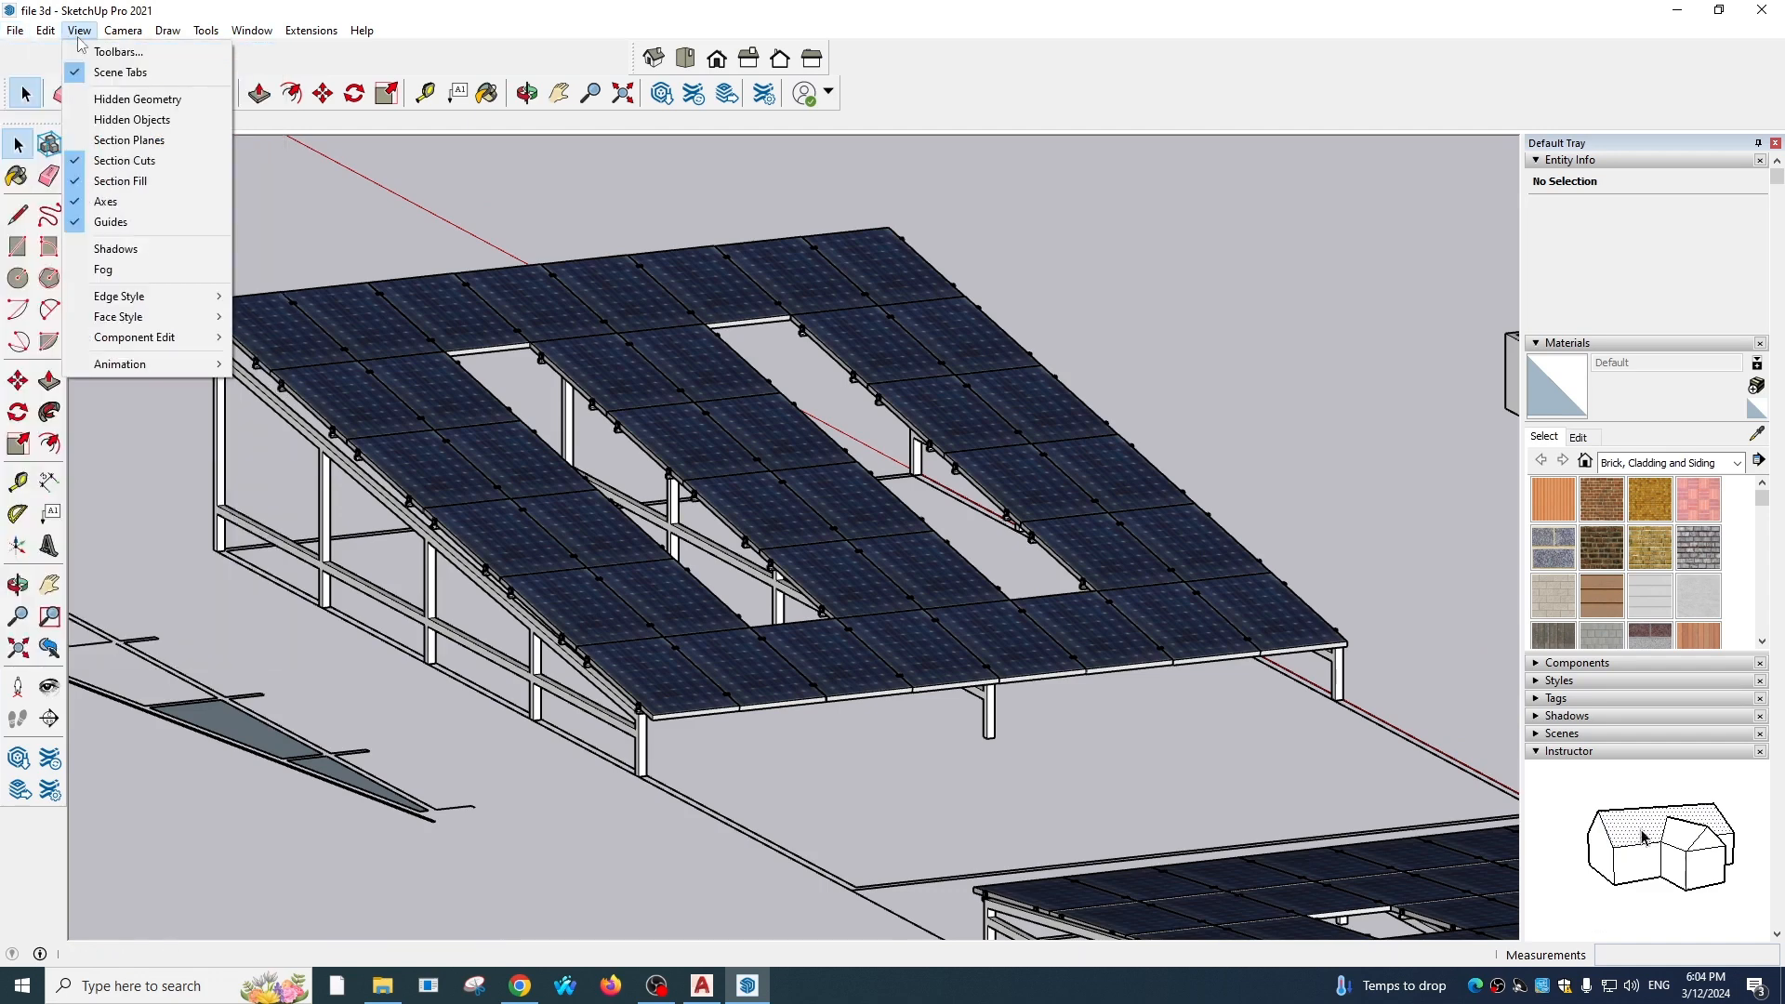
mouse_move(164, 366)
left_click(284, 363)
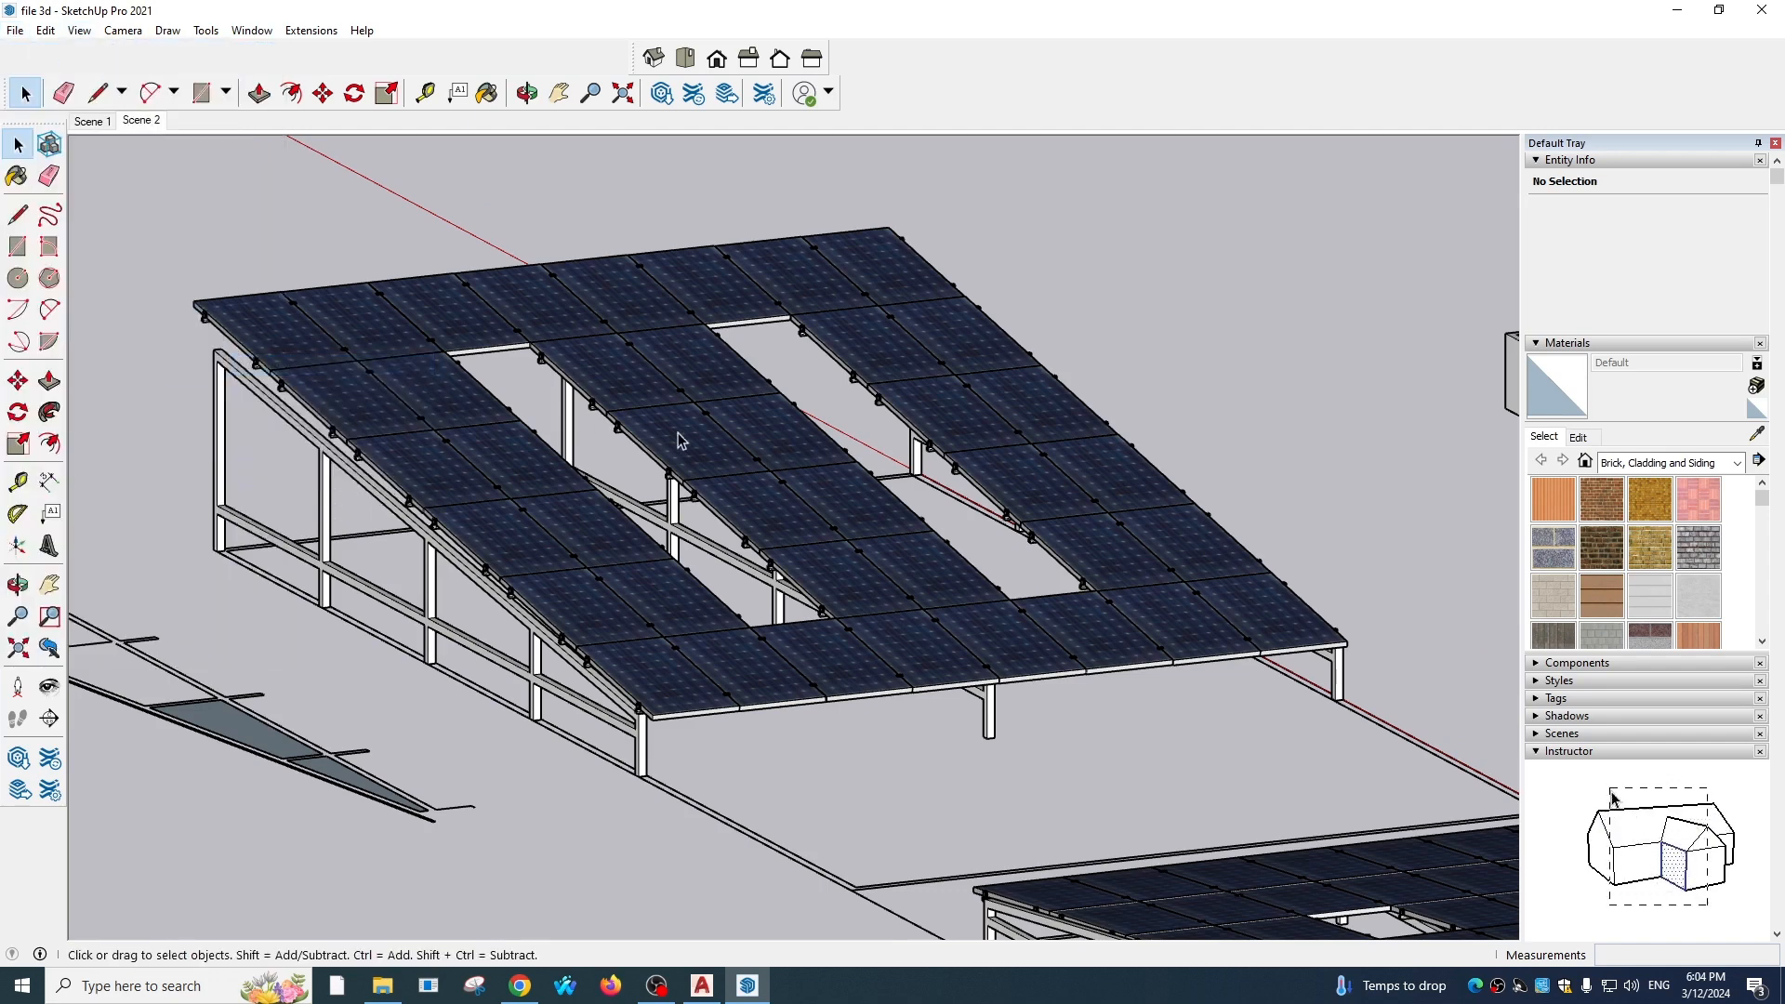
Export the 60-panel structure's scene to the Desktop as a JPEG image named 1
left_click(93, 121)
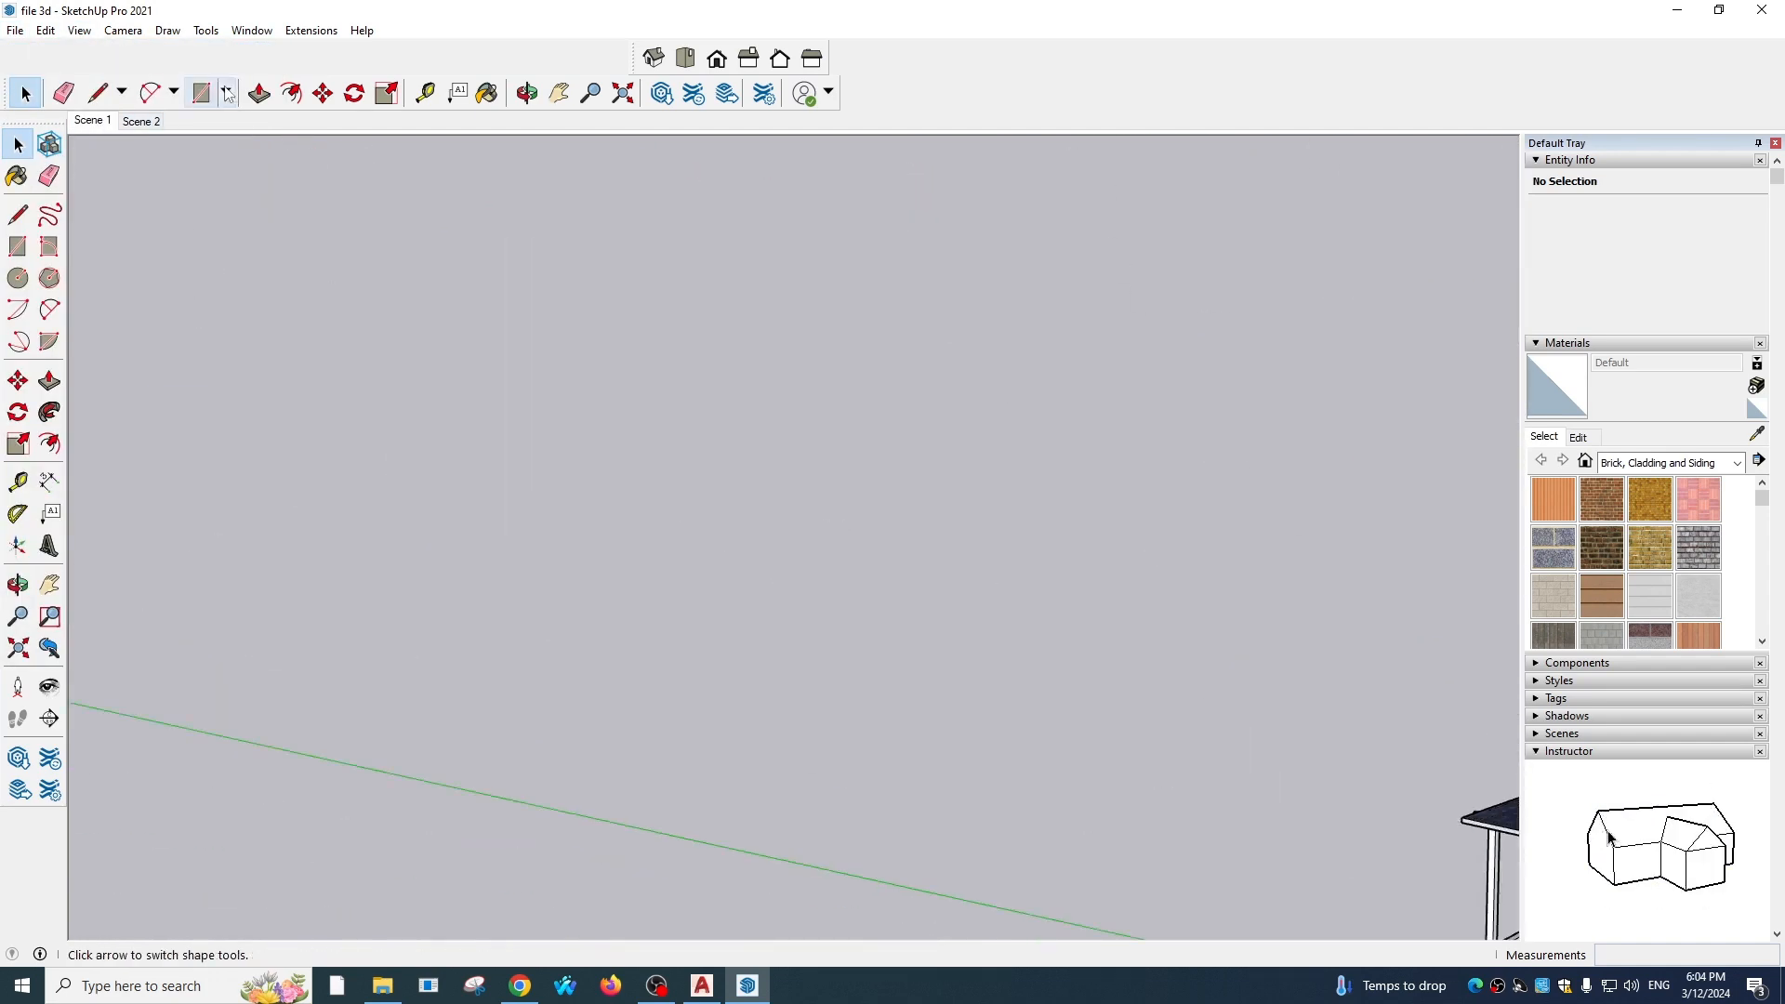
left_click(15, 30)
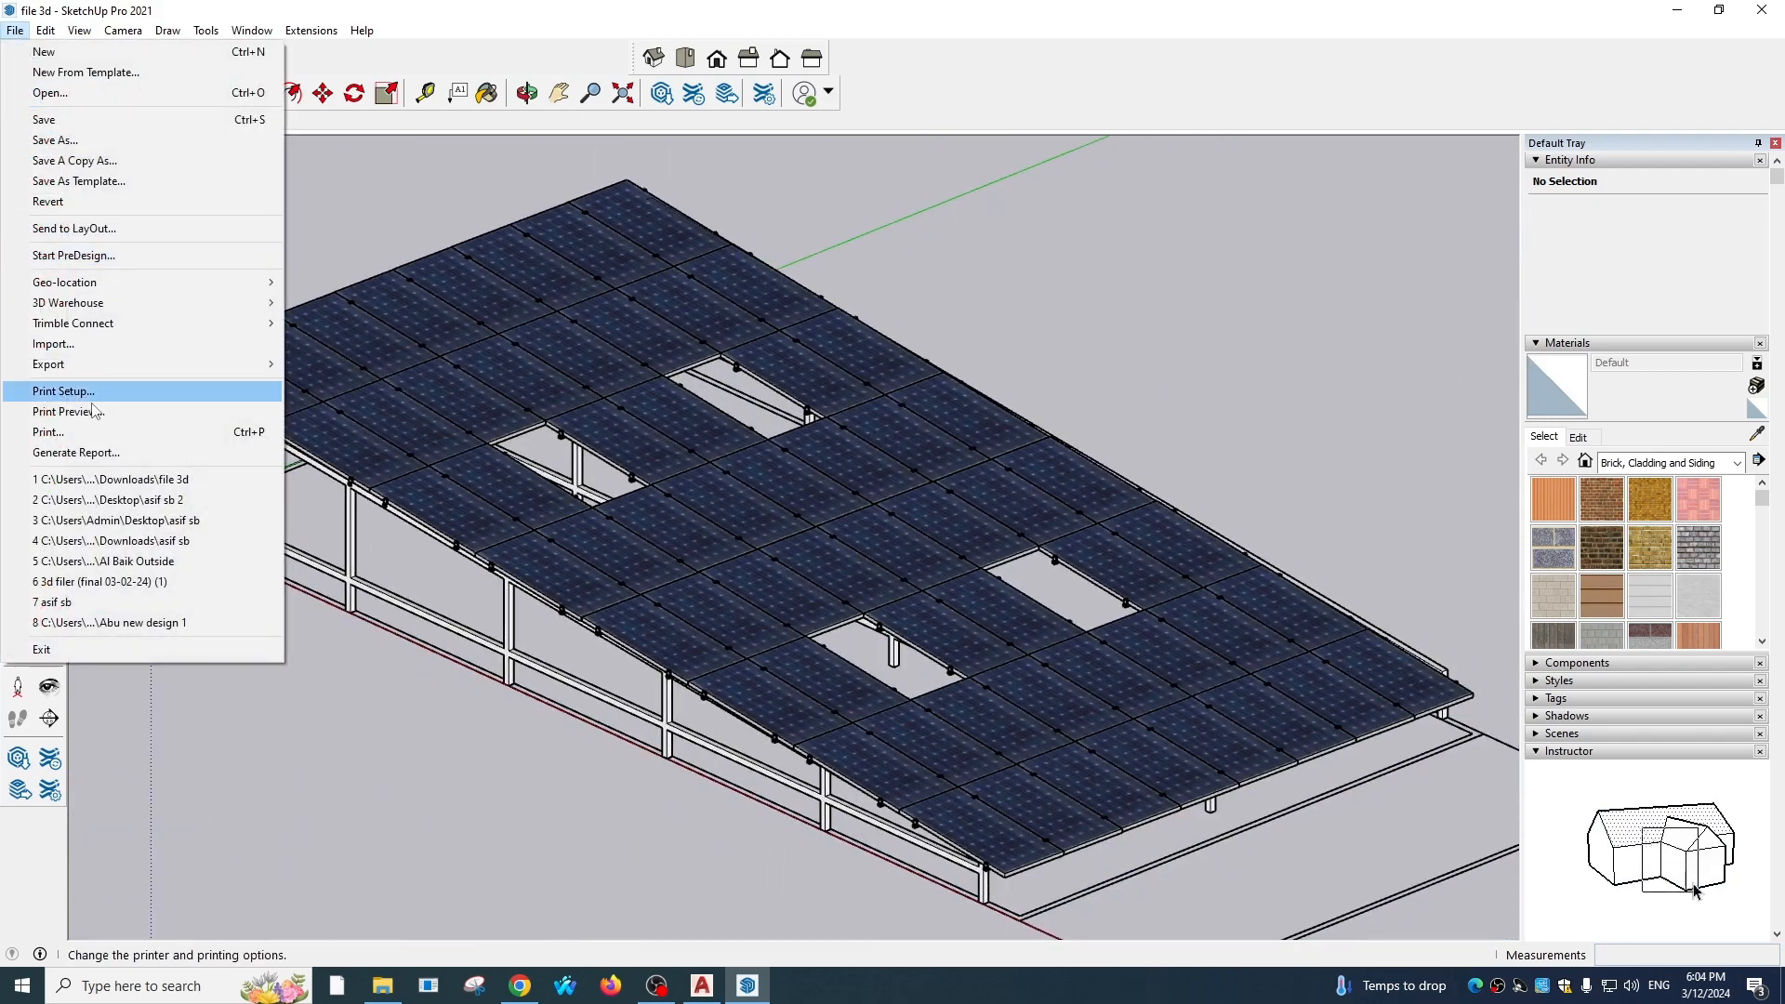
mouse_move(93, 364)
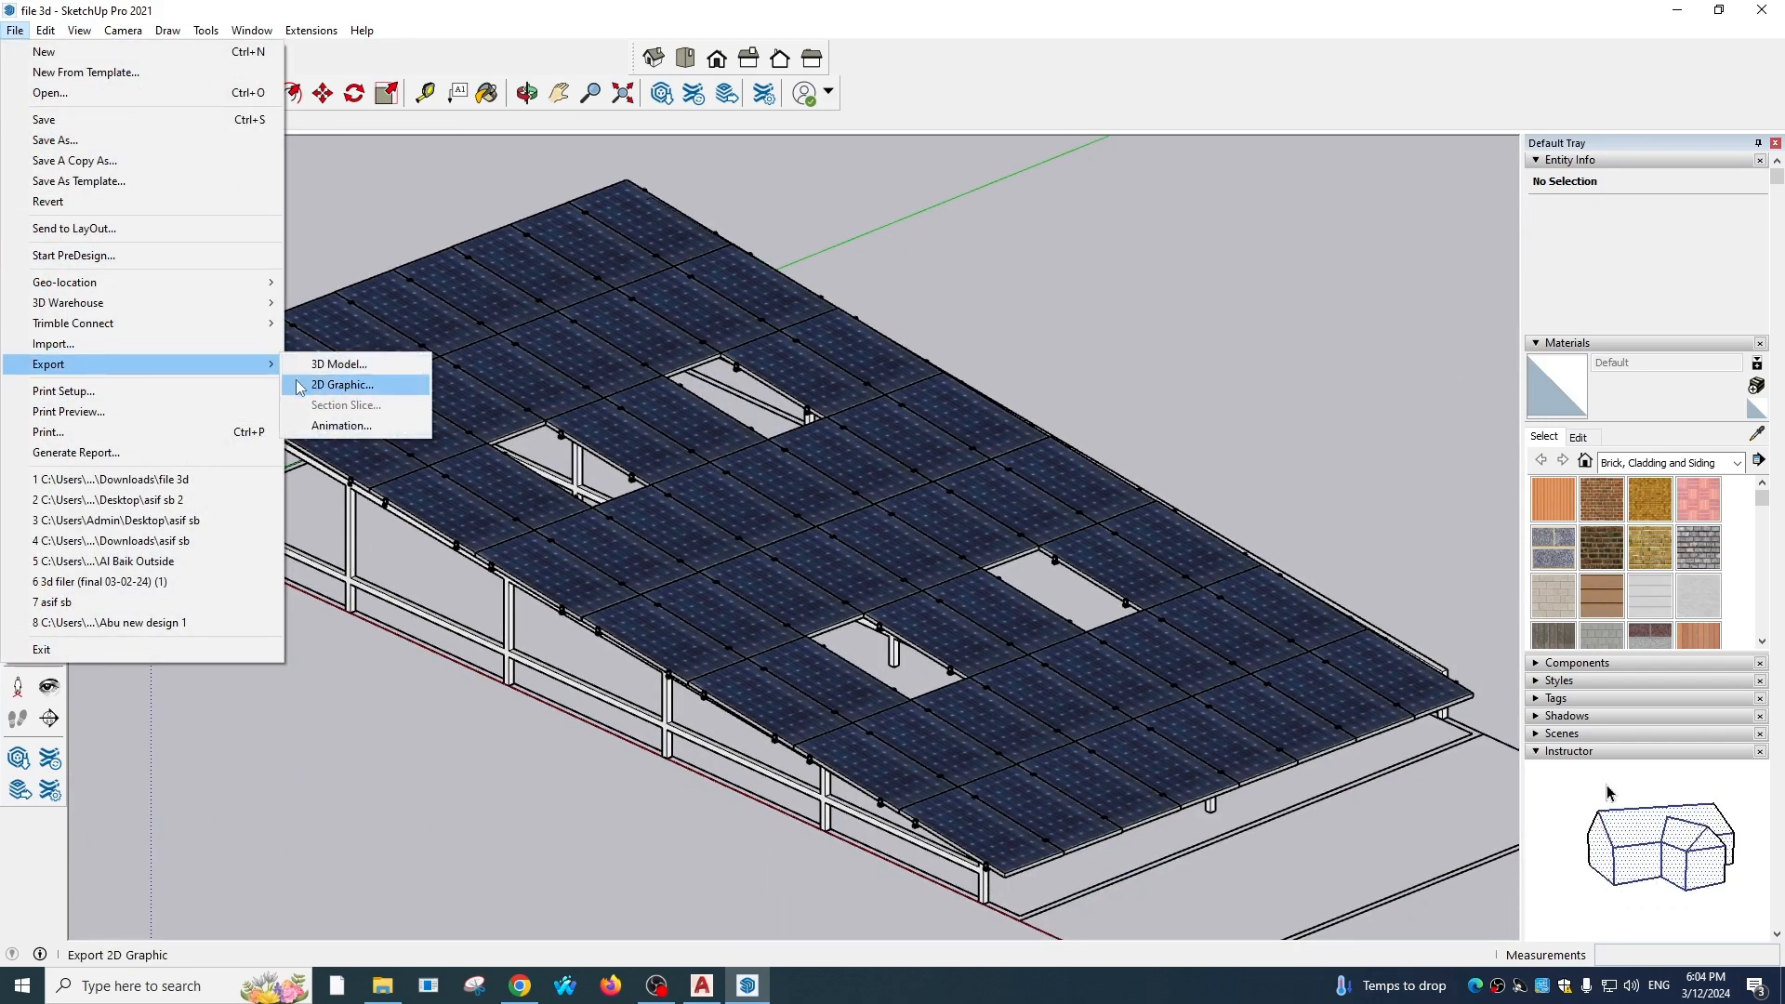
left_click(342, 384)
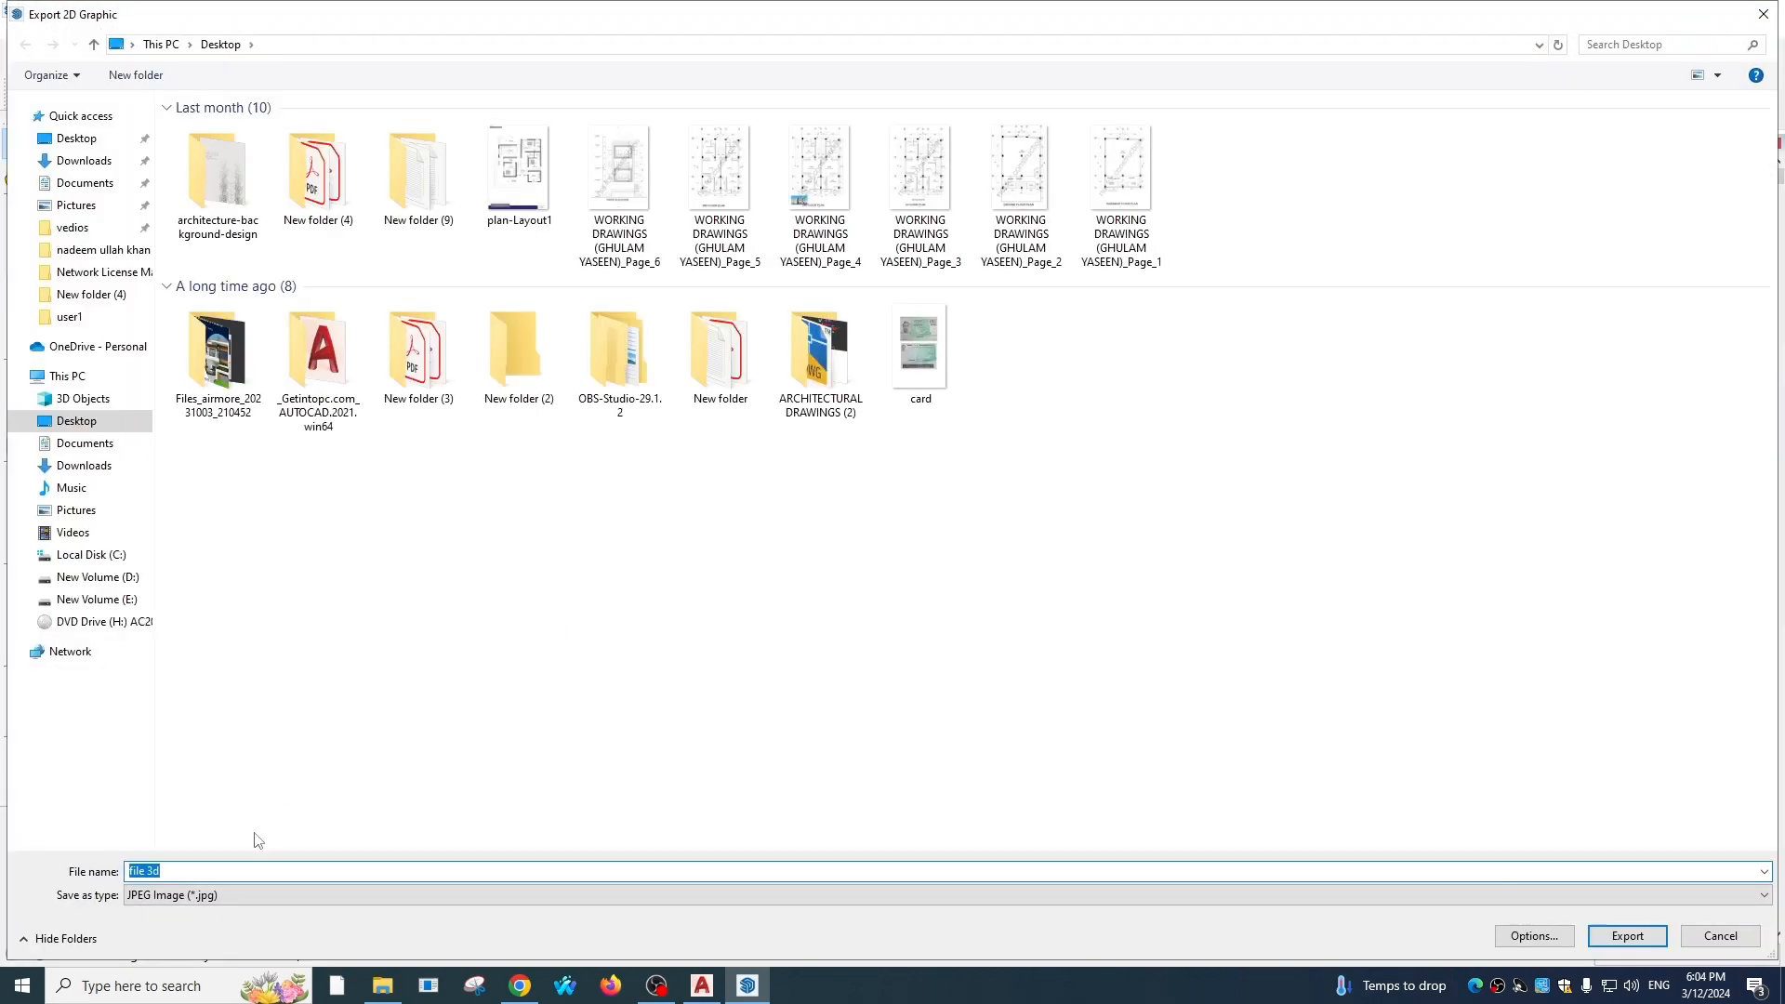
type("1")
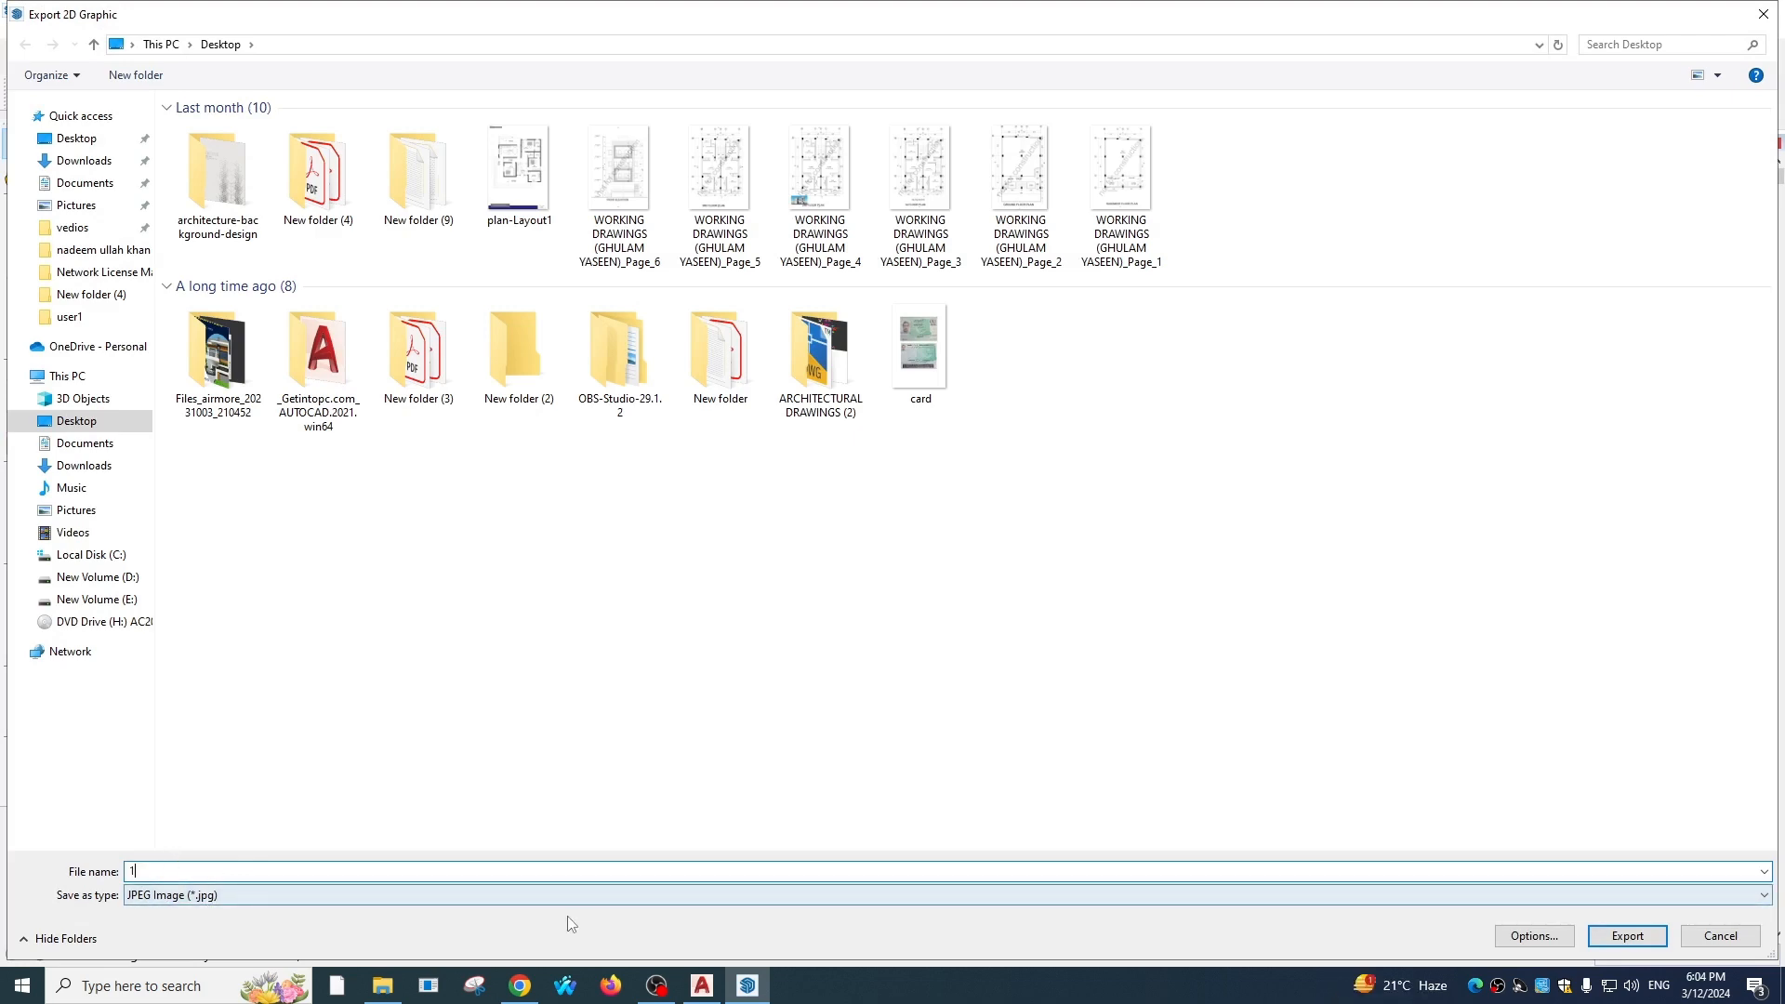
left_click(1627, 935)
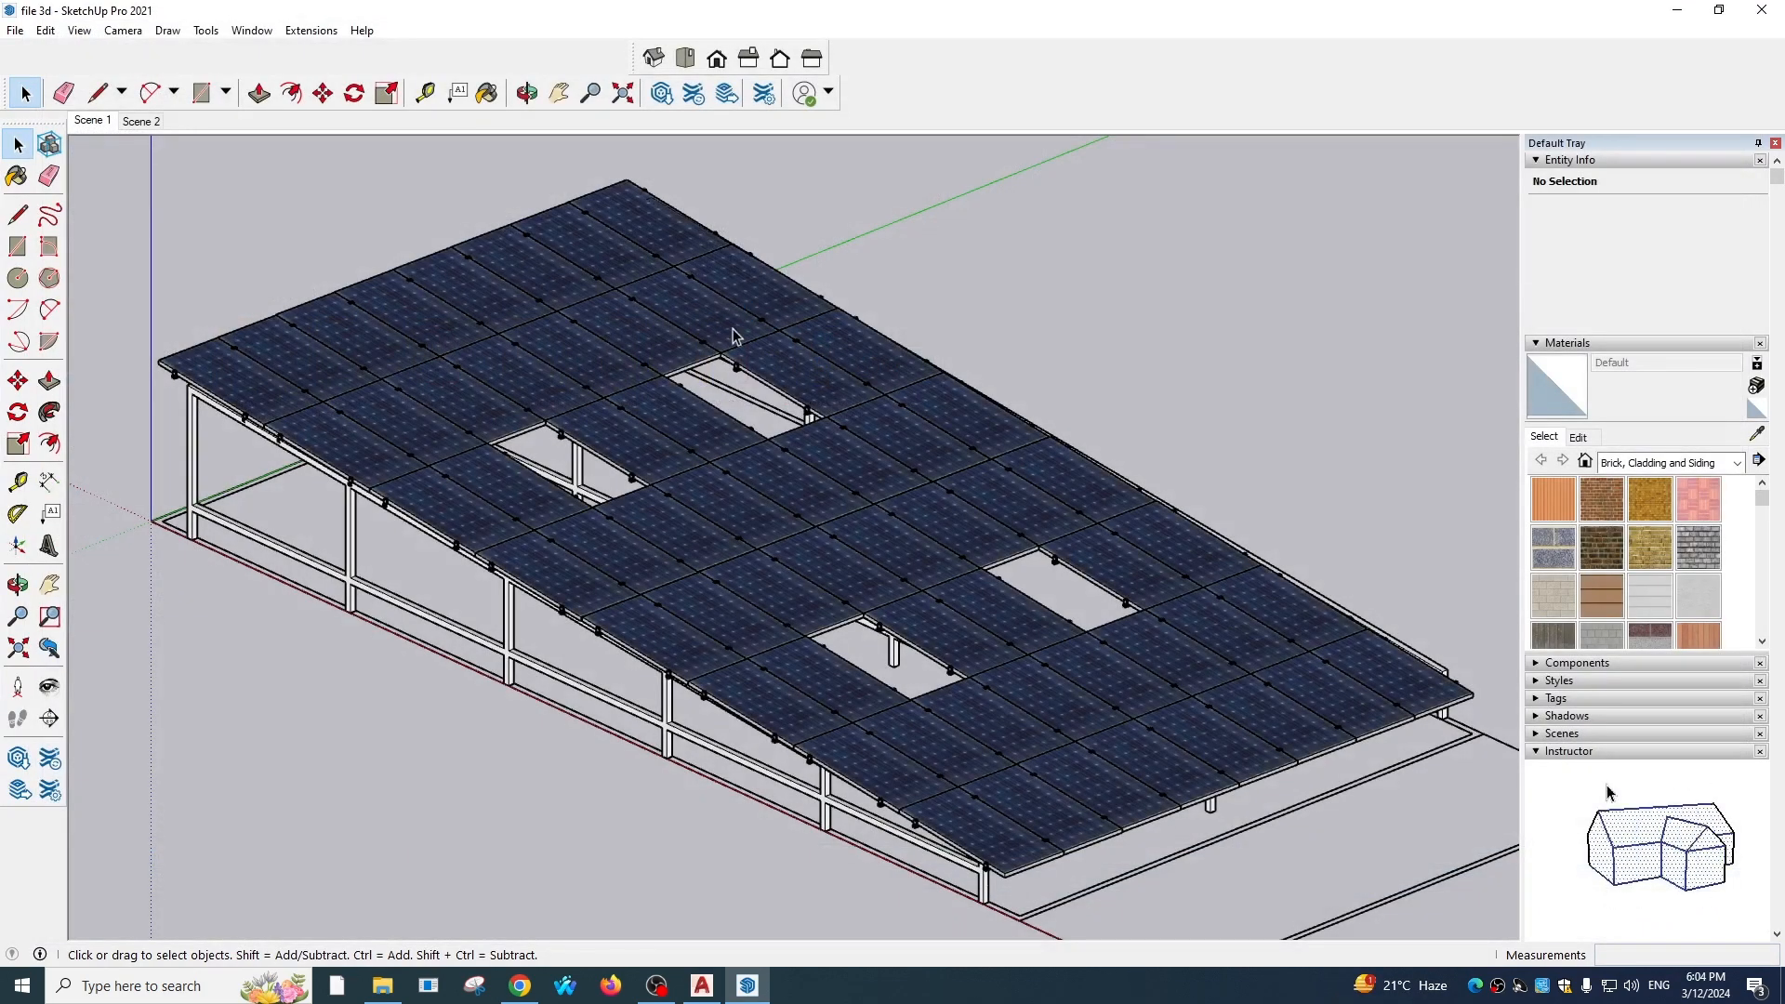
Export the 40-panel structure's scene to the Desktop as a JPEG image named 2
left_click(150, 123)
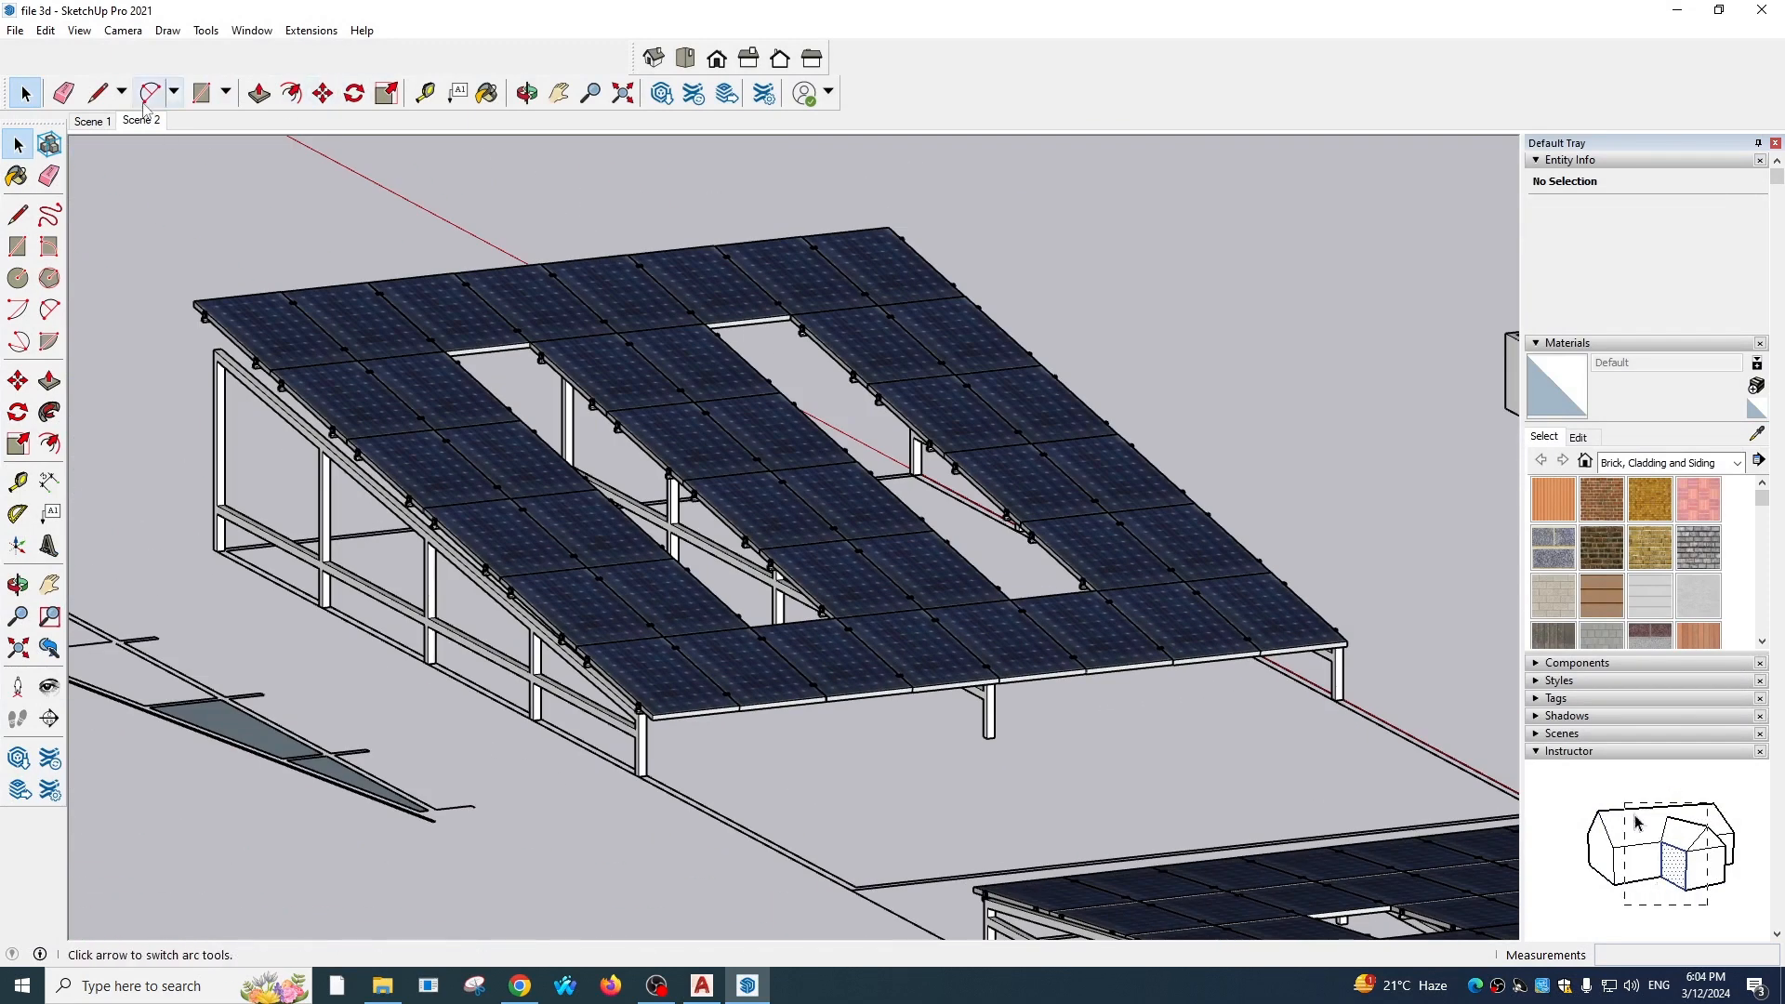
left_click(15, 30)
mouse_move(186, 363)
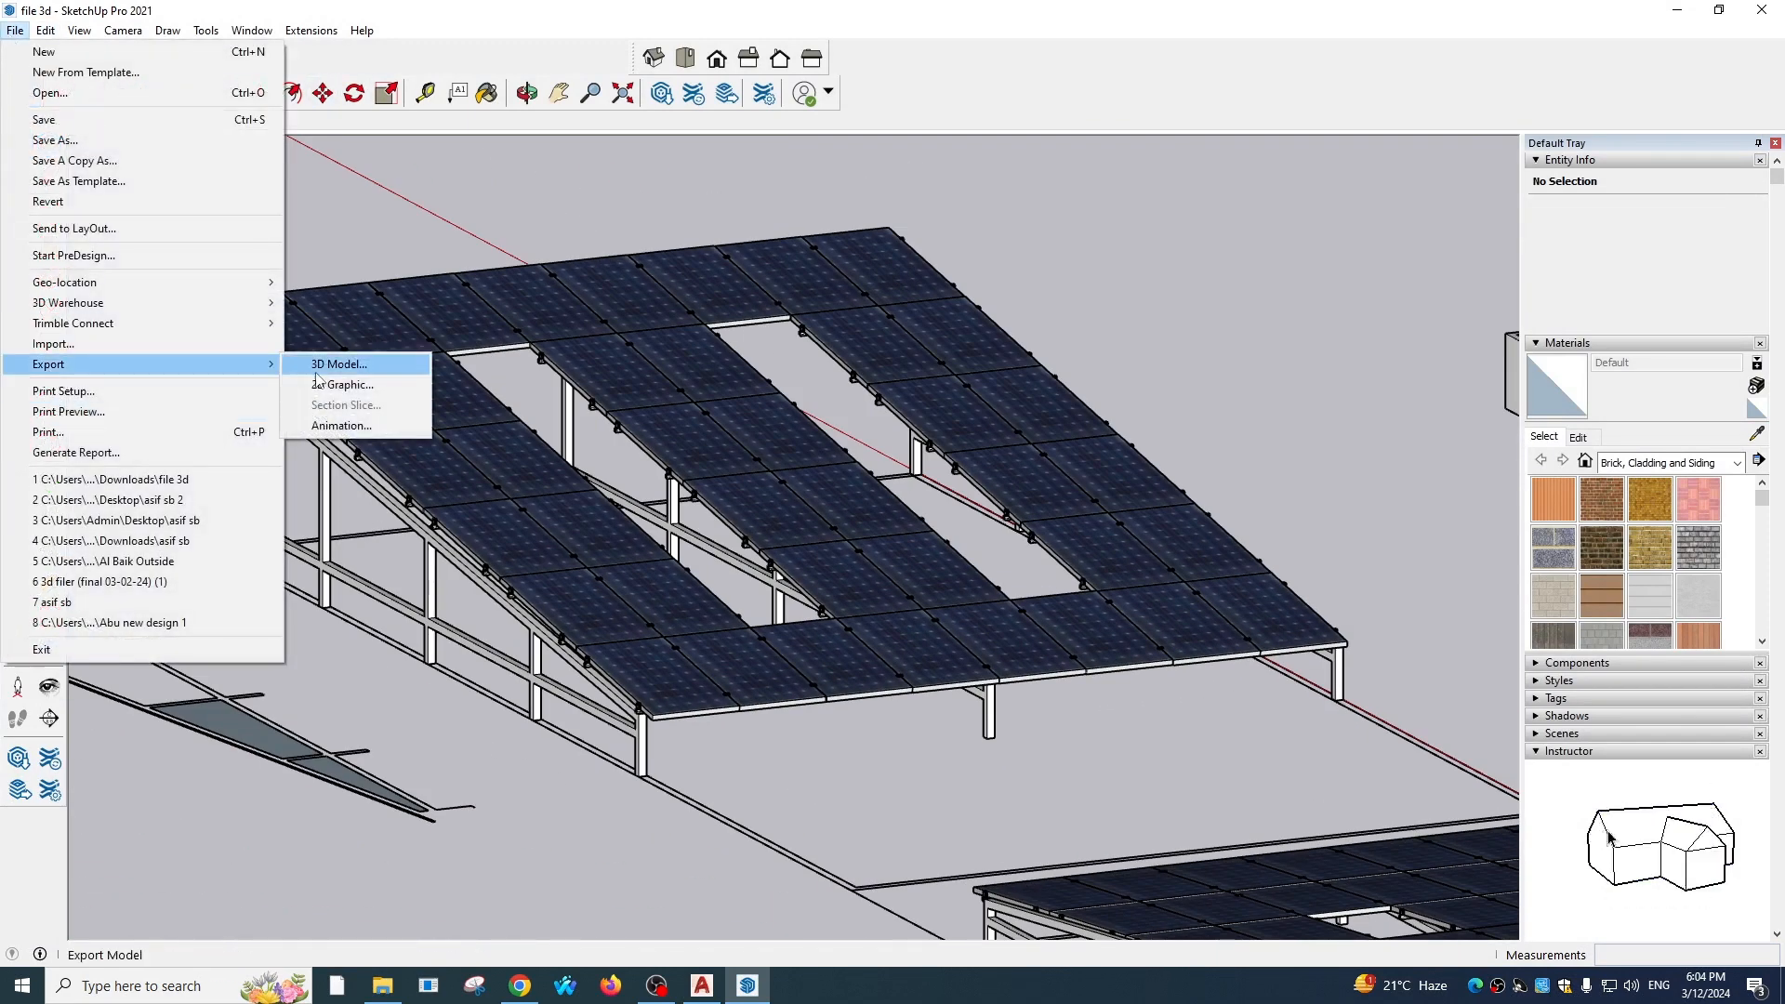
left_click(335, 364)
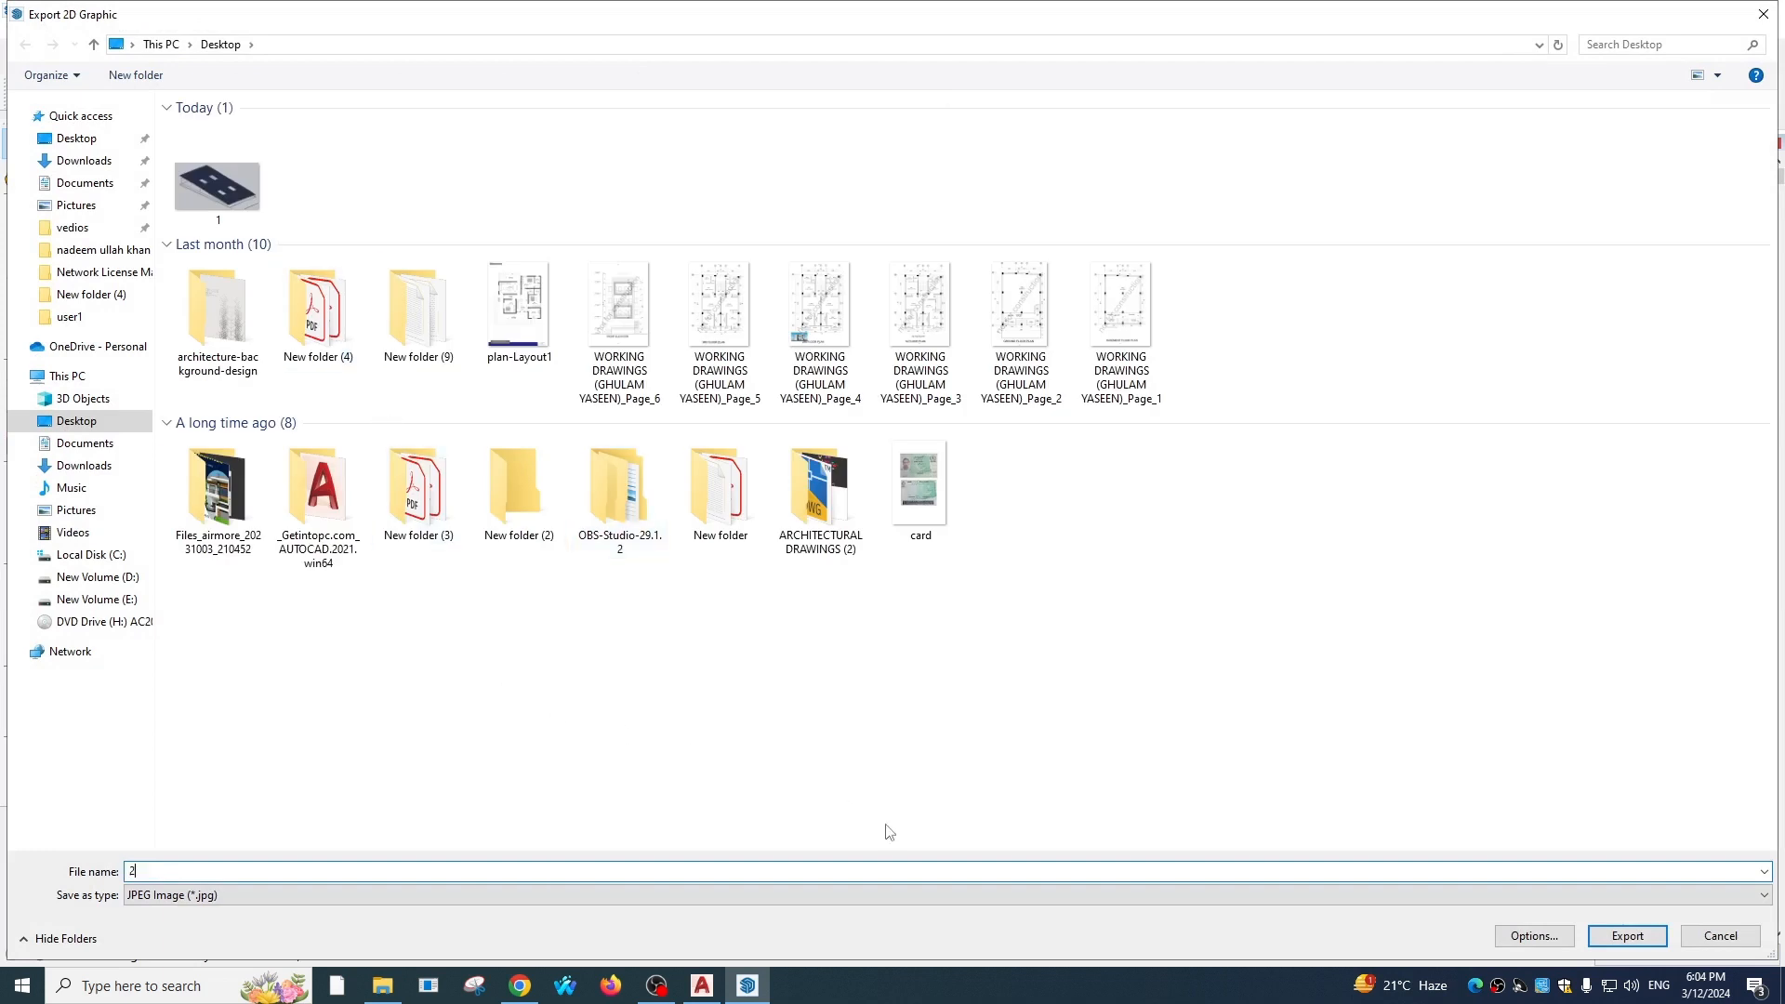
left_click(1618, 940)
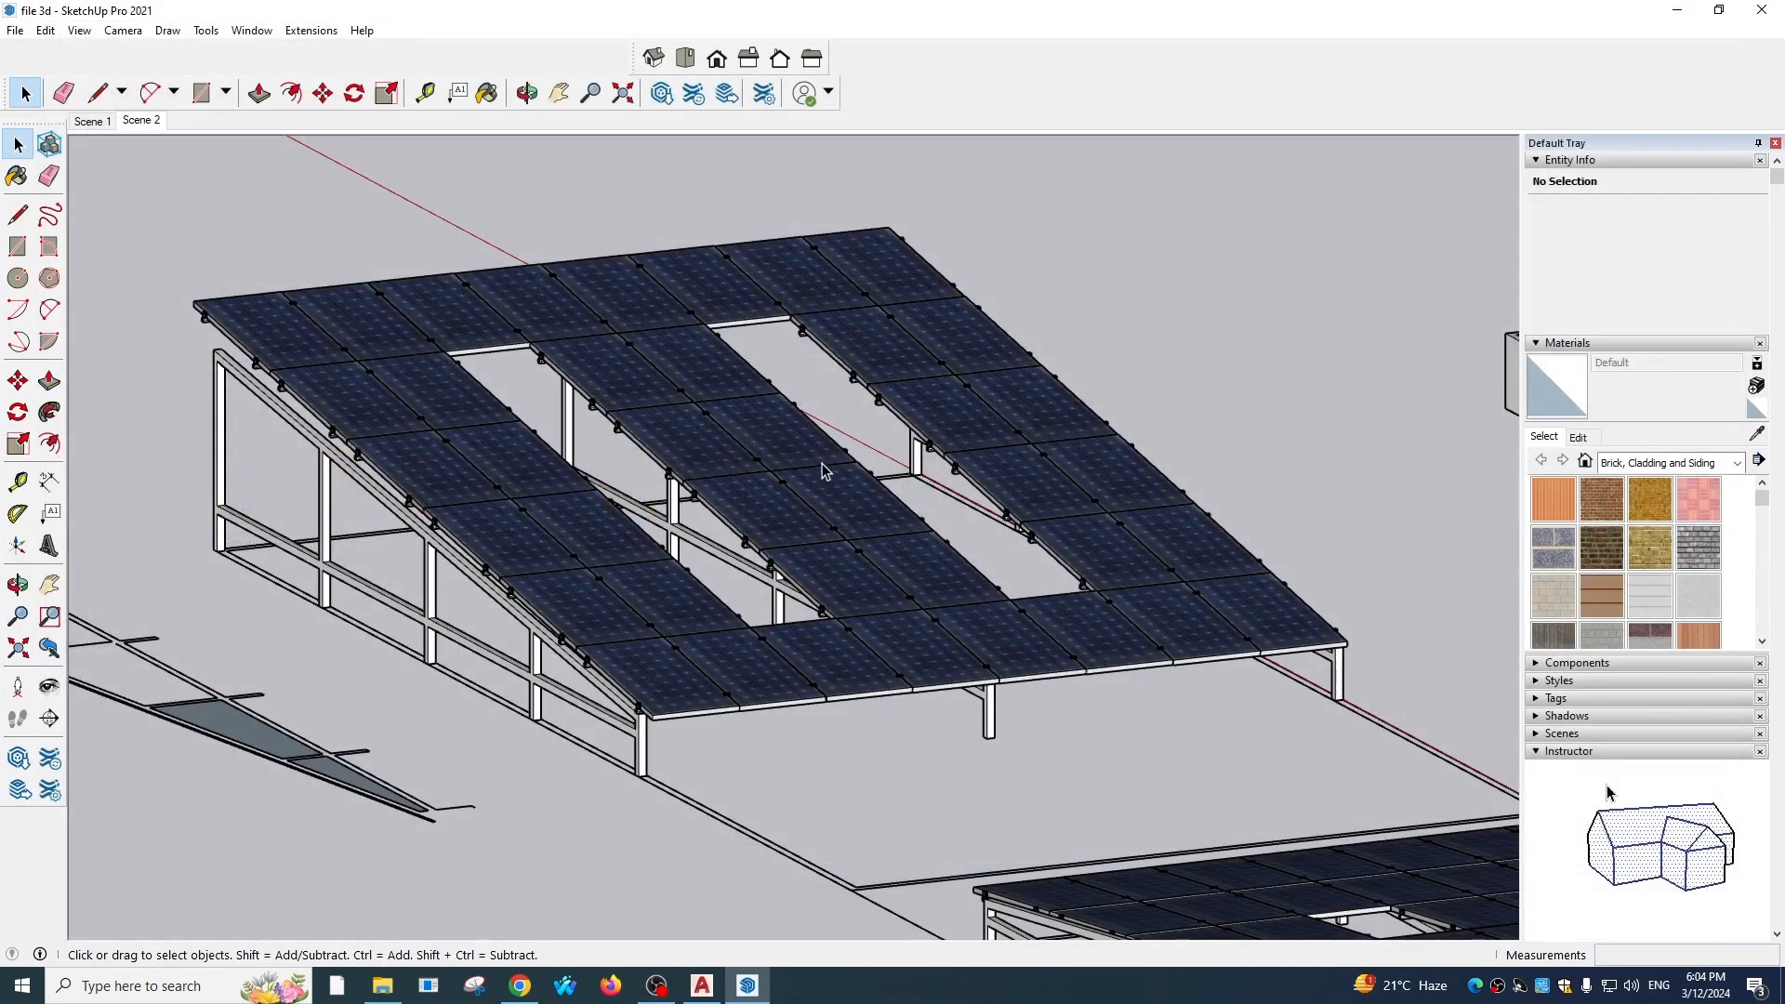